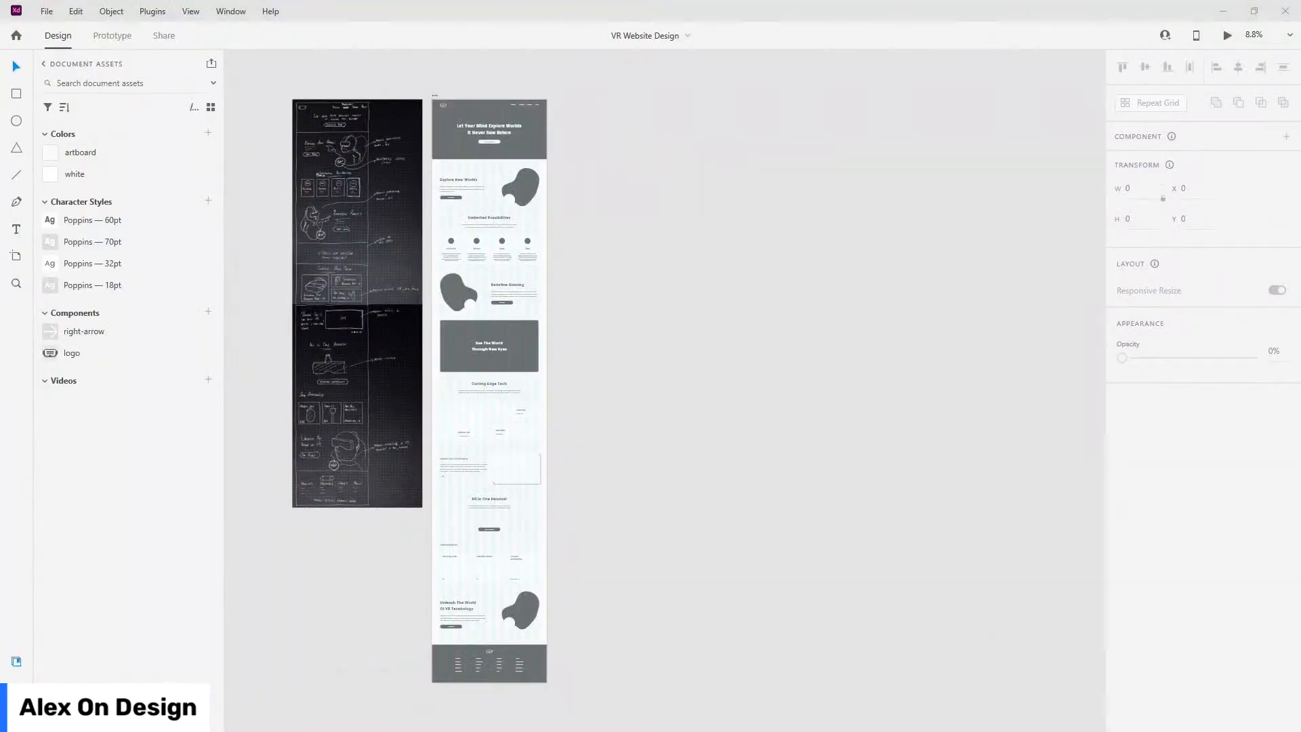
# - Switch to the browser and look through all three pages of the VR Website collection on Envato Elements
pyautogui.moveTo(1261, 73); pyautogui.dragTo(414, 3)
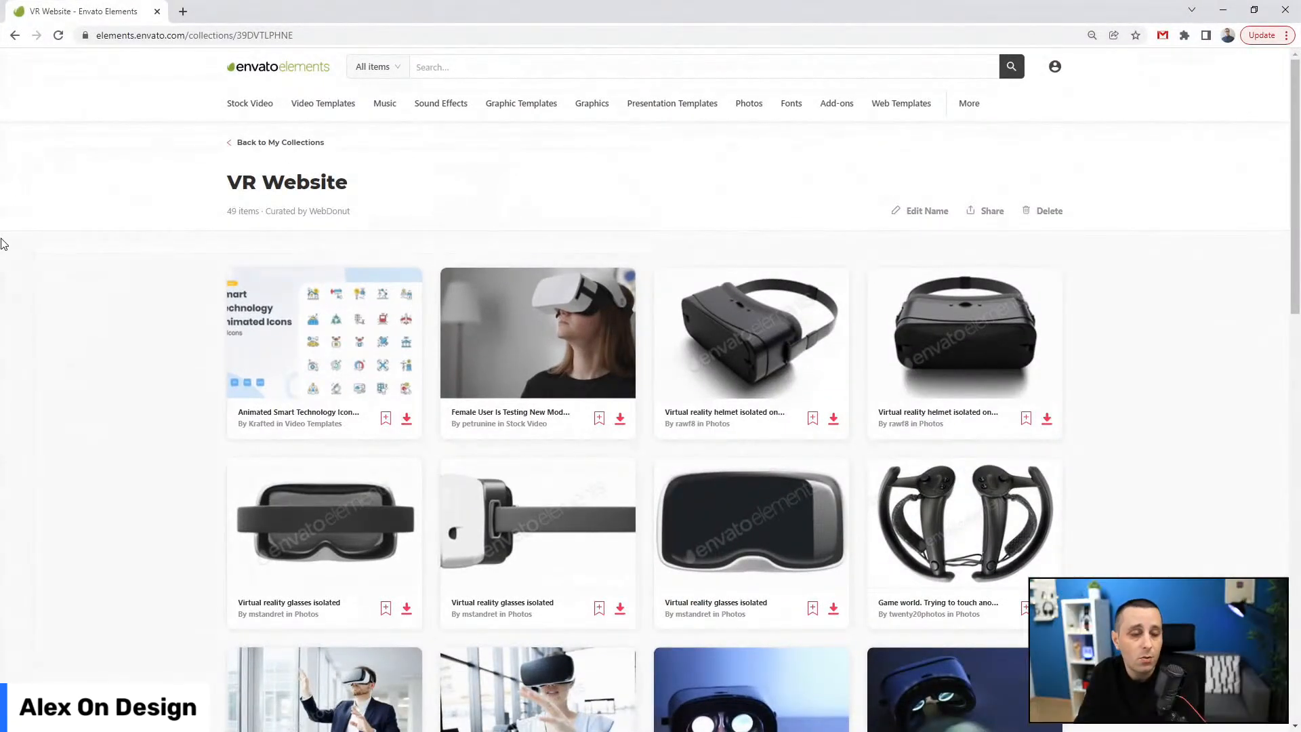
pyautogui.scroll(-9, 4, 337)
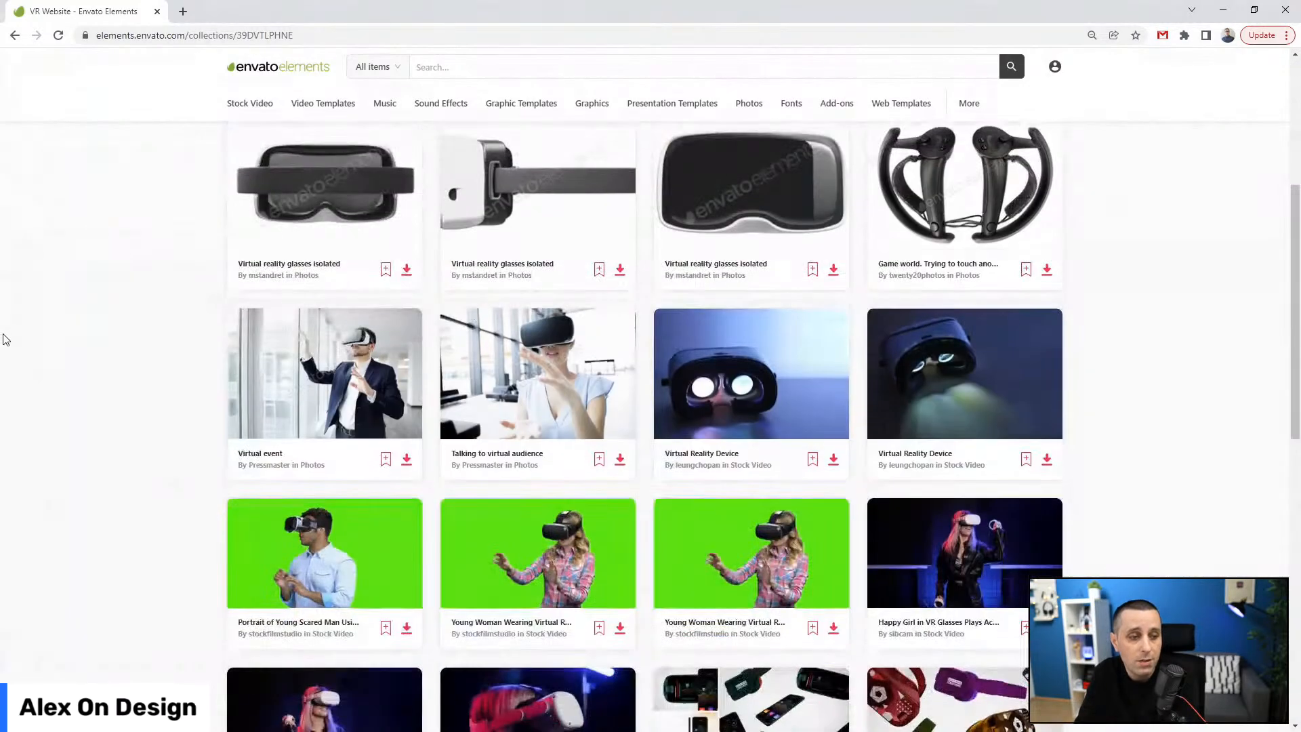
pyautogui.scroll(-4, 4, 337)
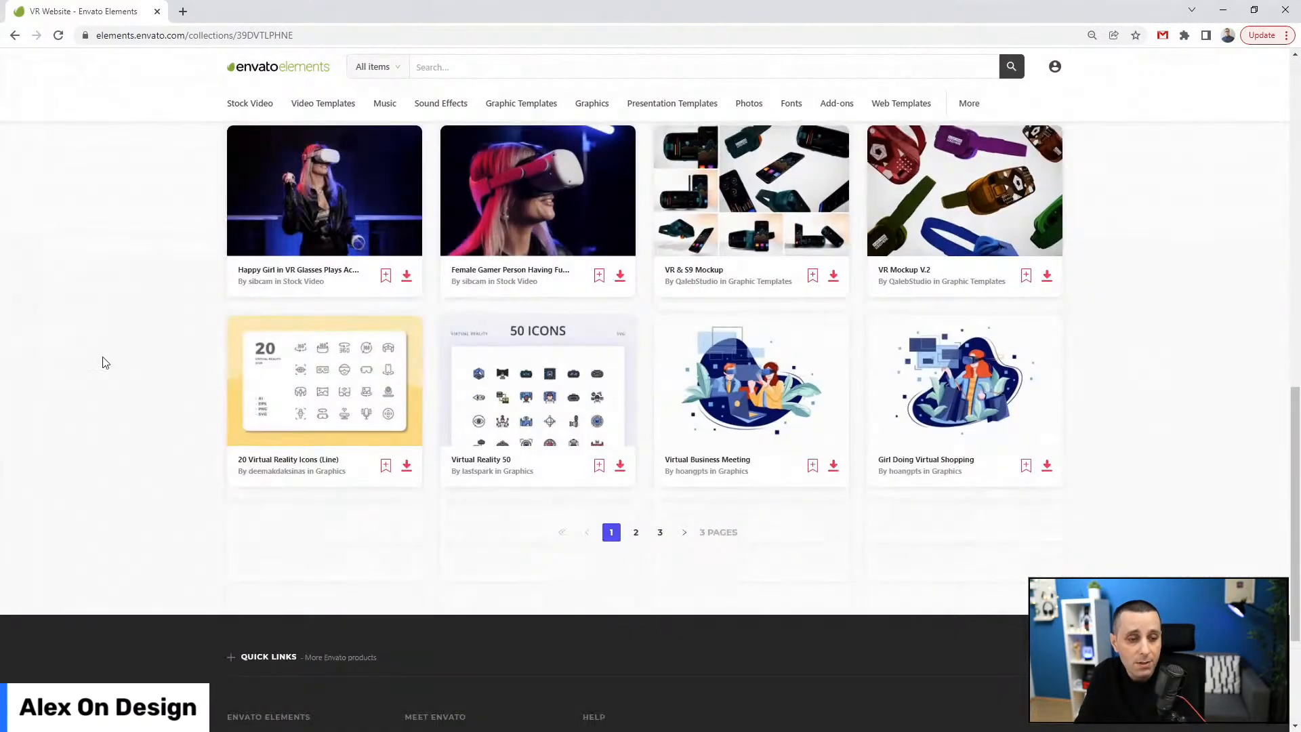
pyautogui.click(635, 532)
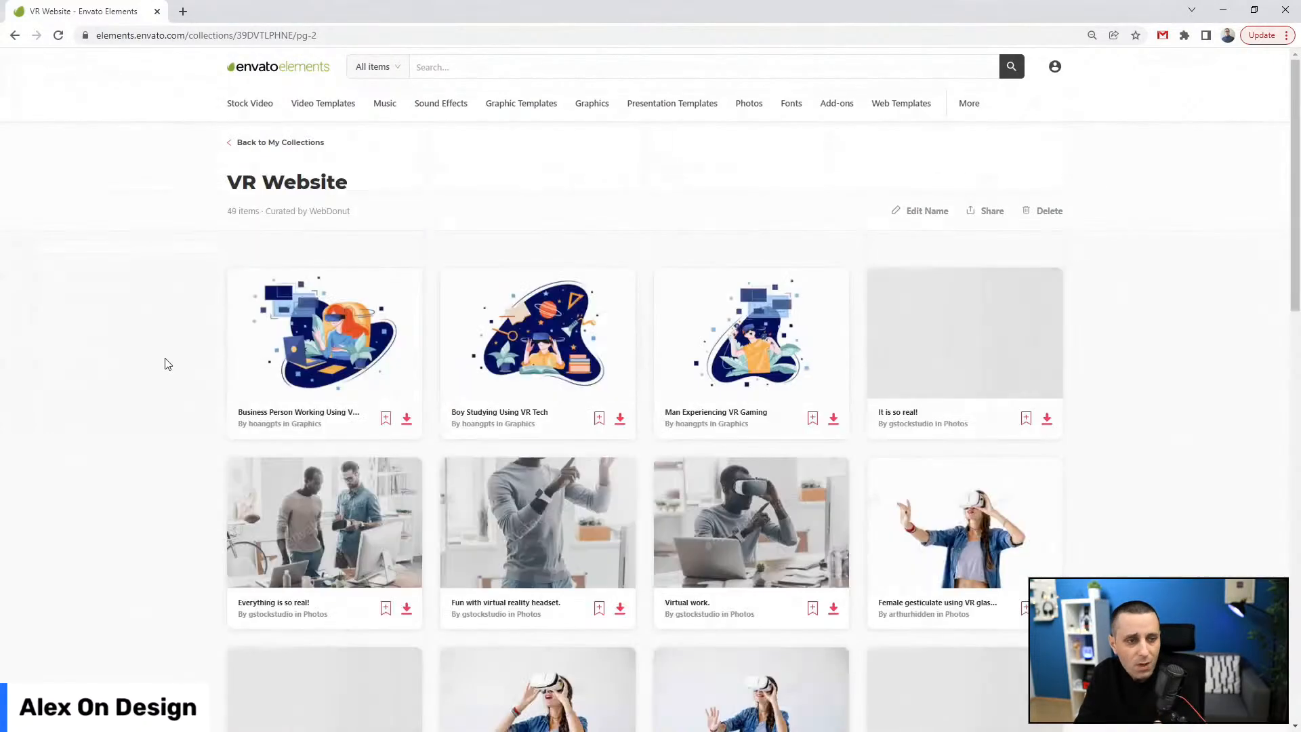
pyautogui.scroll(-11, 168, 365)
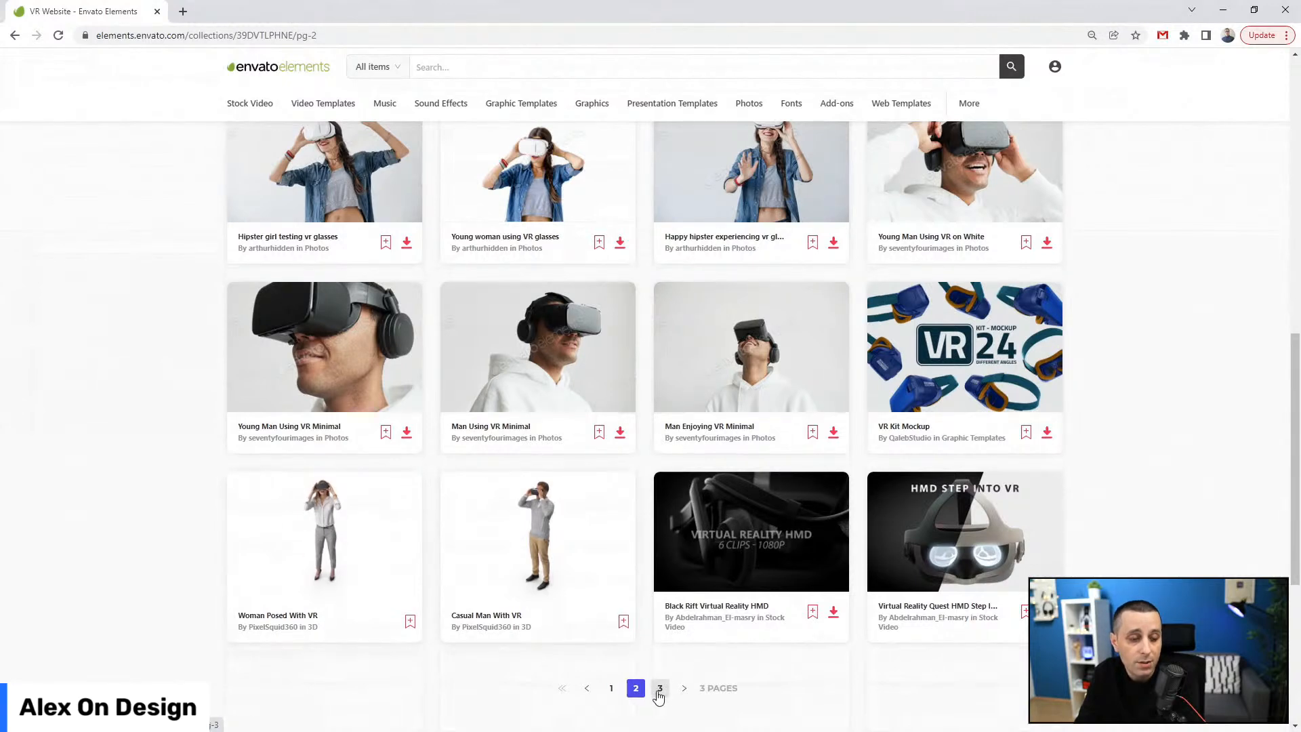
pyautogui.click(658, 691)
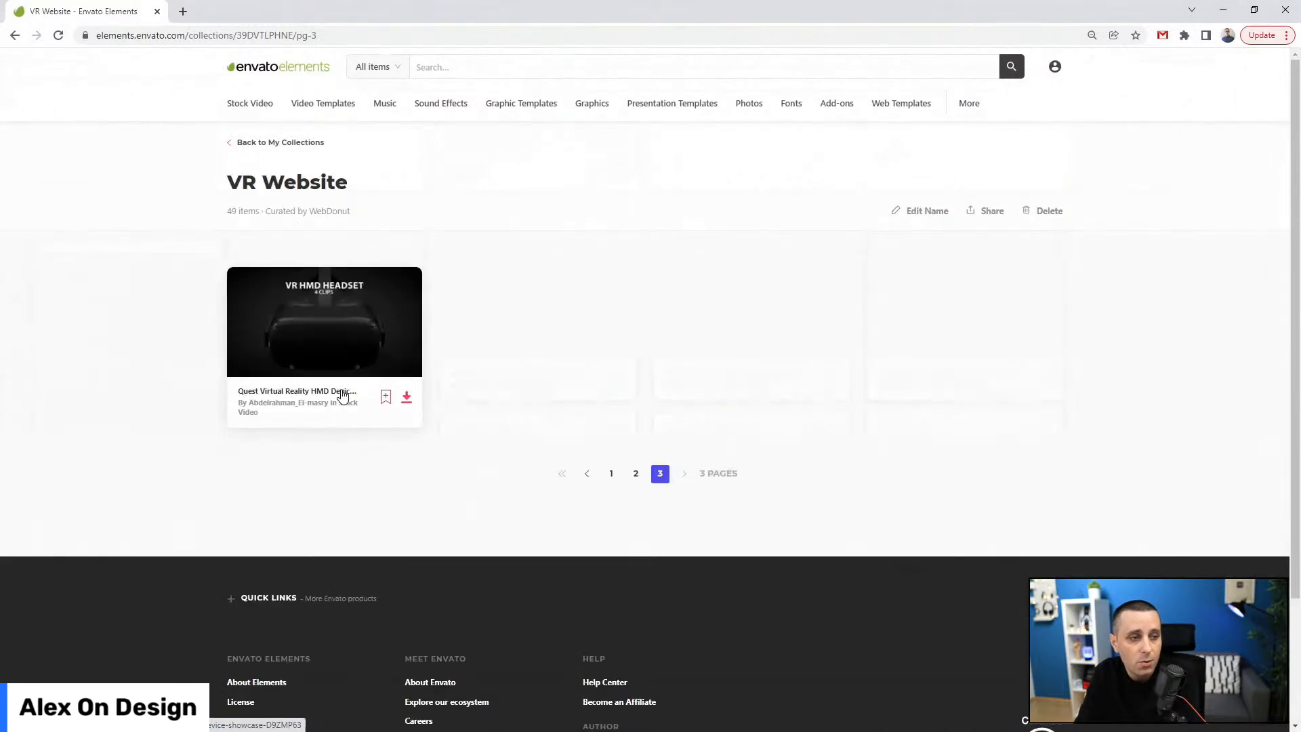
# - Review the VR Website collection's assets again on its first two pages and return to the Adobe XD document
pyautogui.click(613, 473)
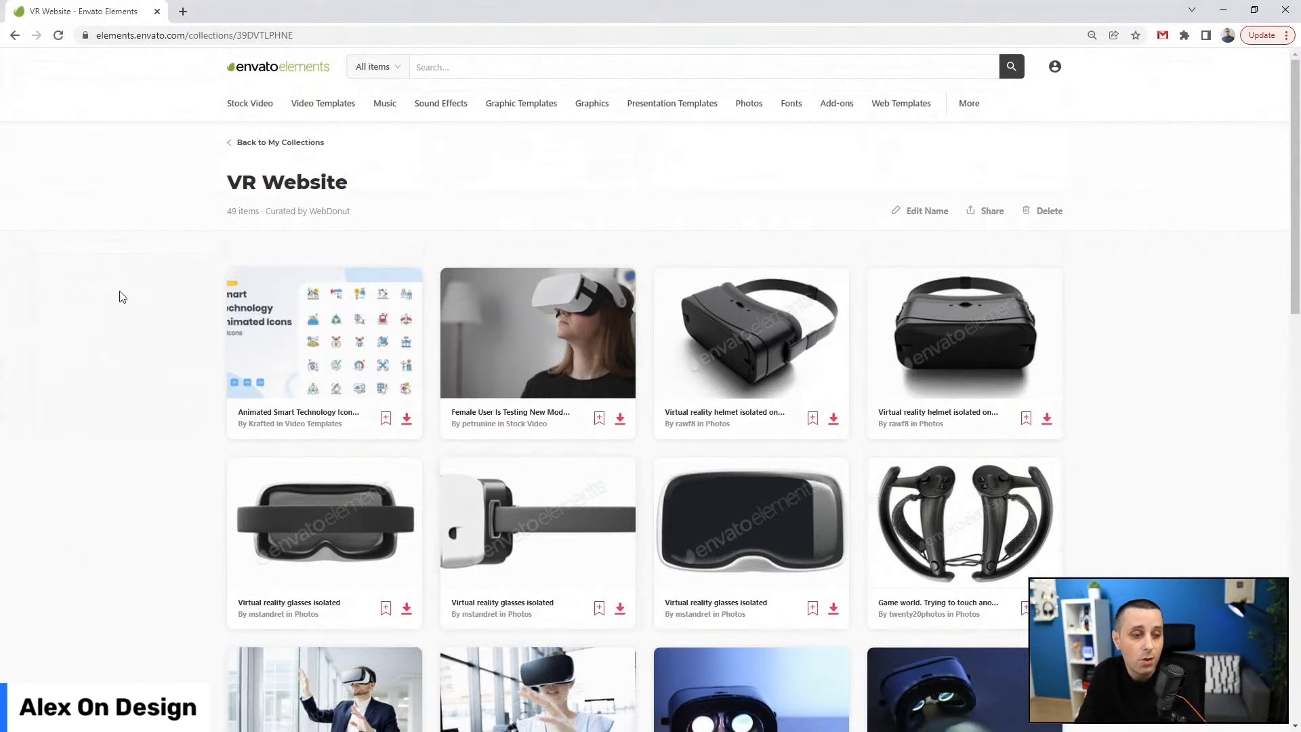
pyautogui.scroll(-8, 120, 297)
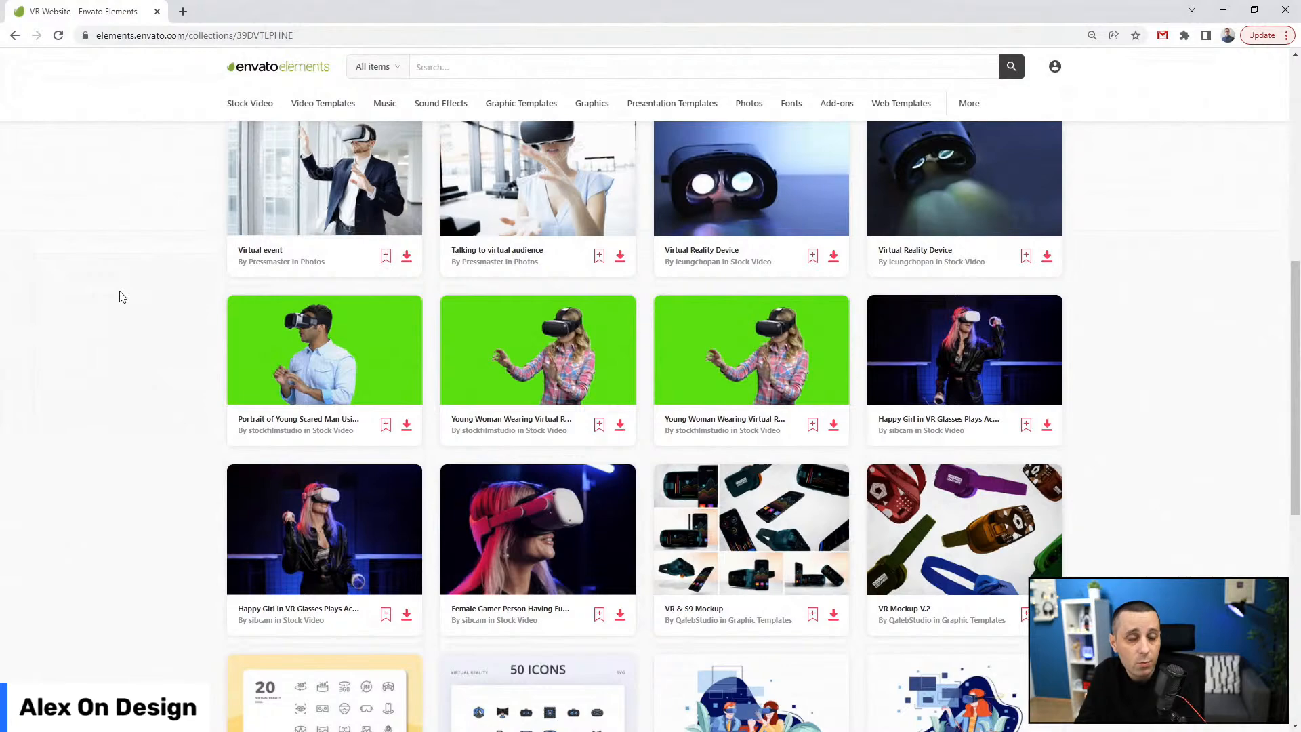
pyautogui.scroll(-5, 121, 297)
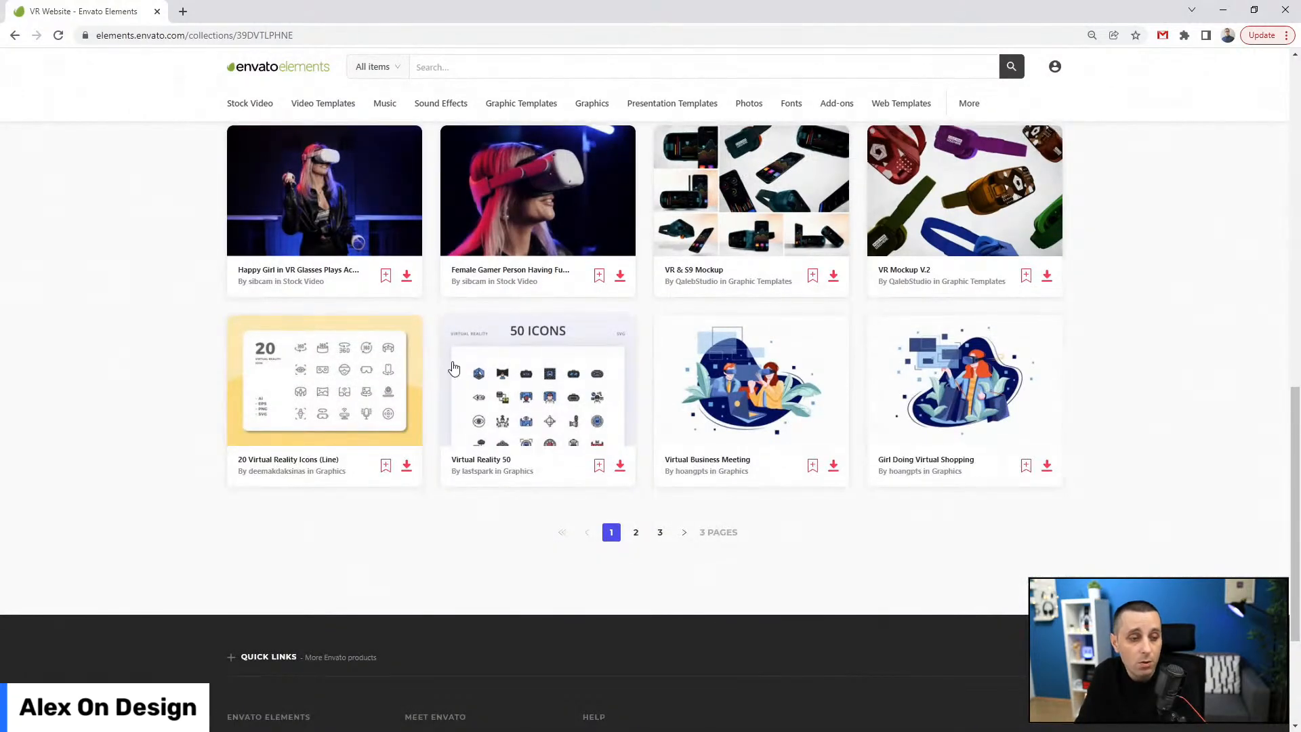
pyautogui.click(635, 532)
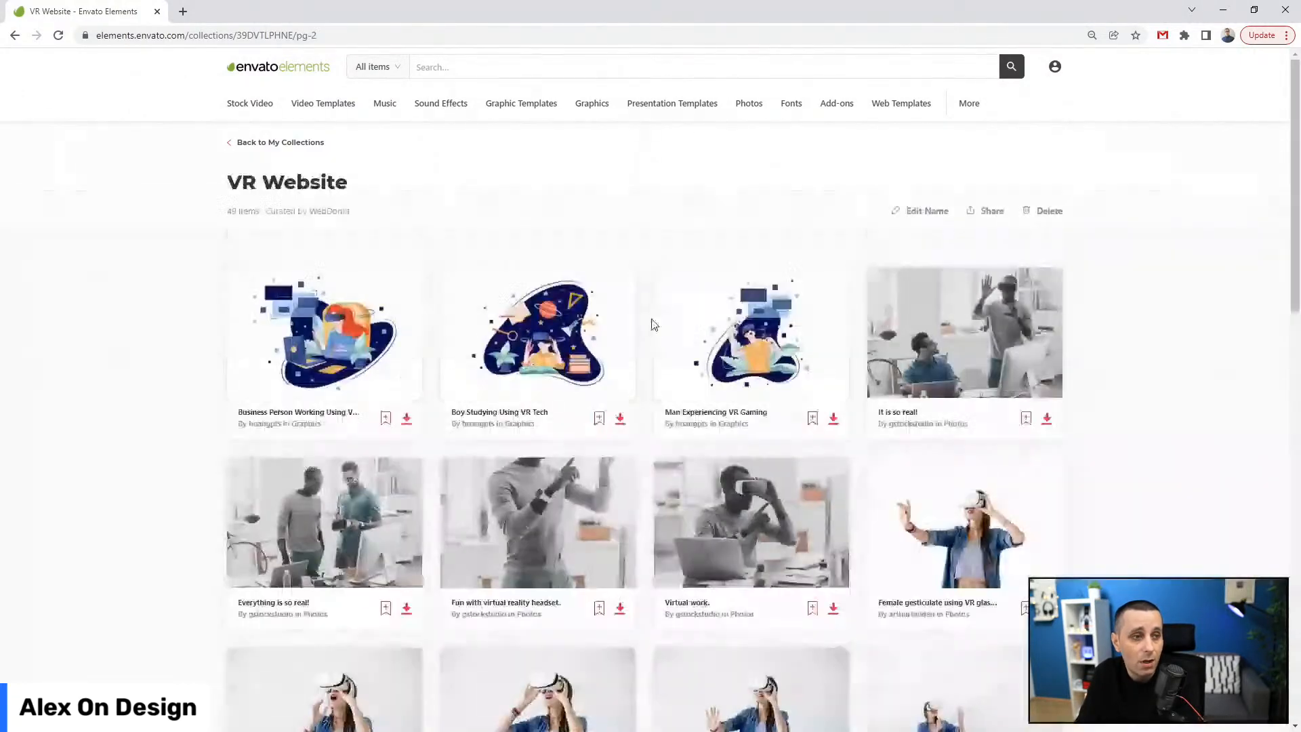
pyautogui.scroll(-3, 917, 310)
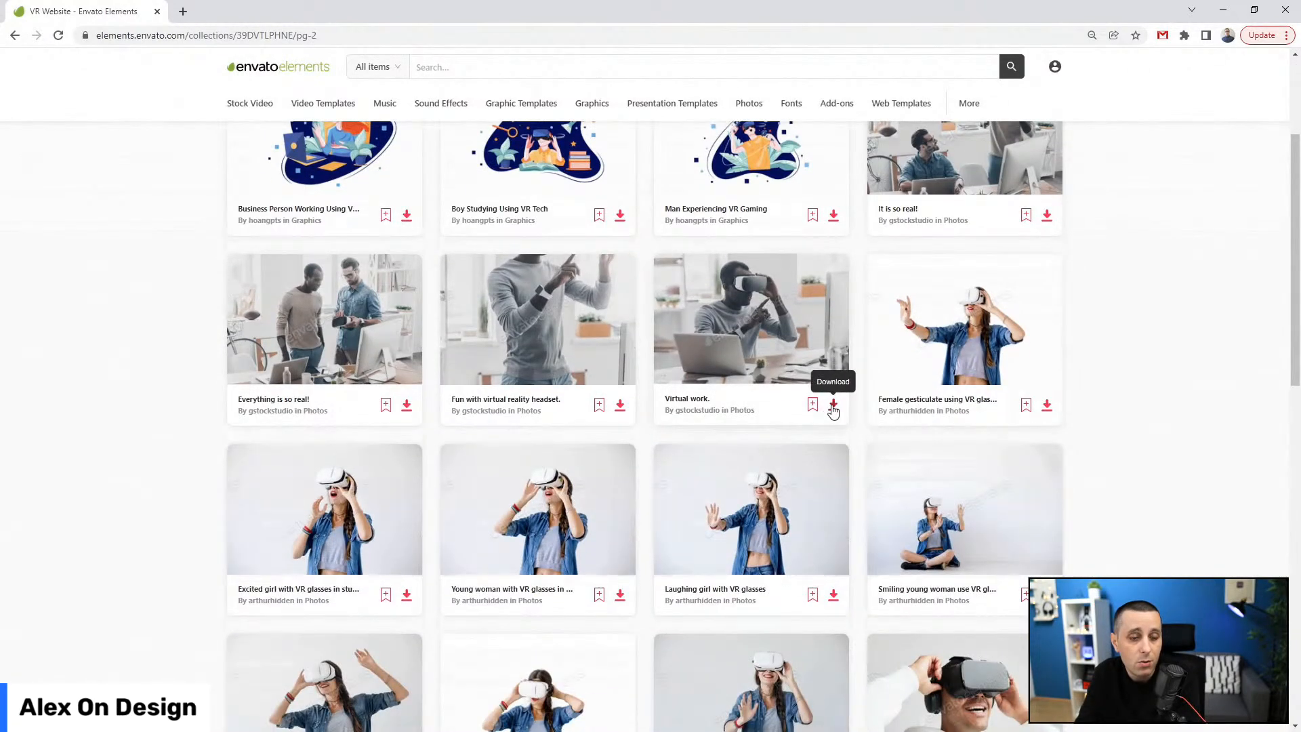
pyautogui.scroll(-1, 545, 350)
pyautogui.scroll(-4, 544, 351)
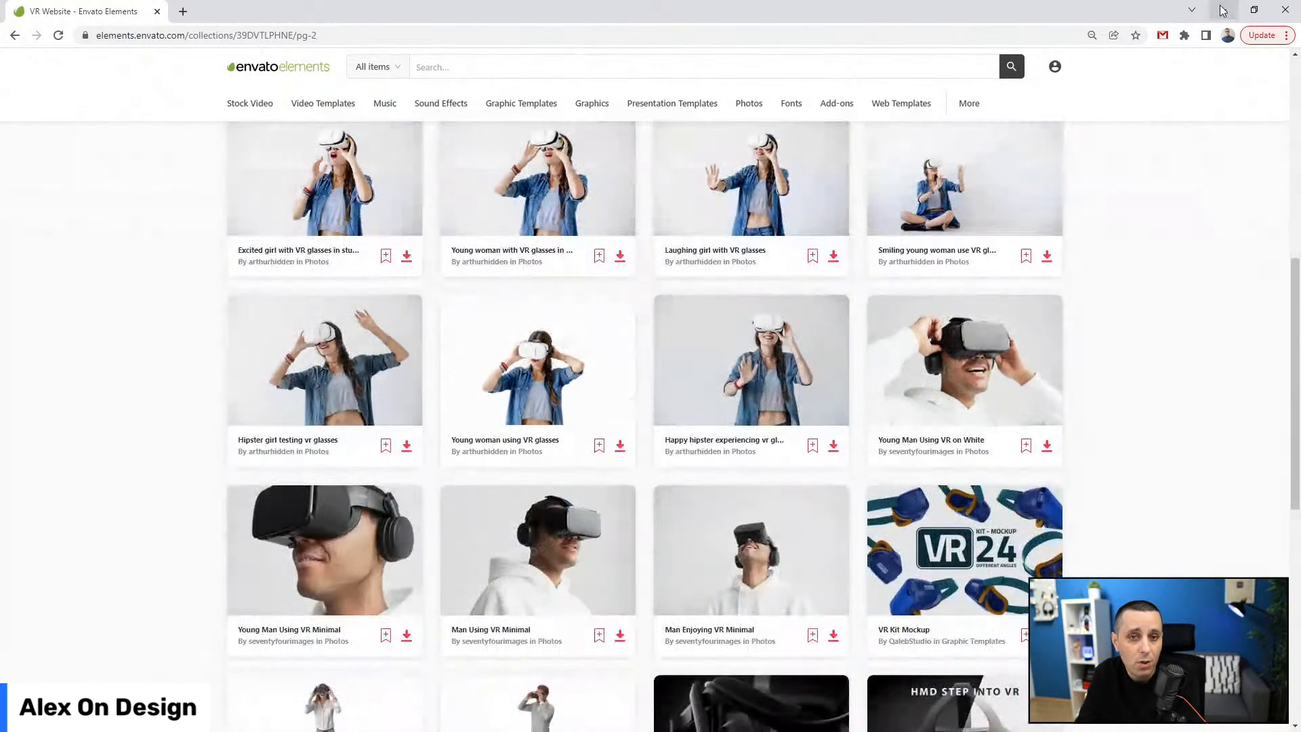
pyautogui.click(1280, 8)
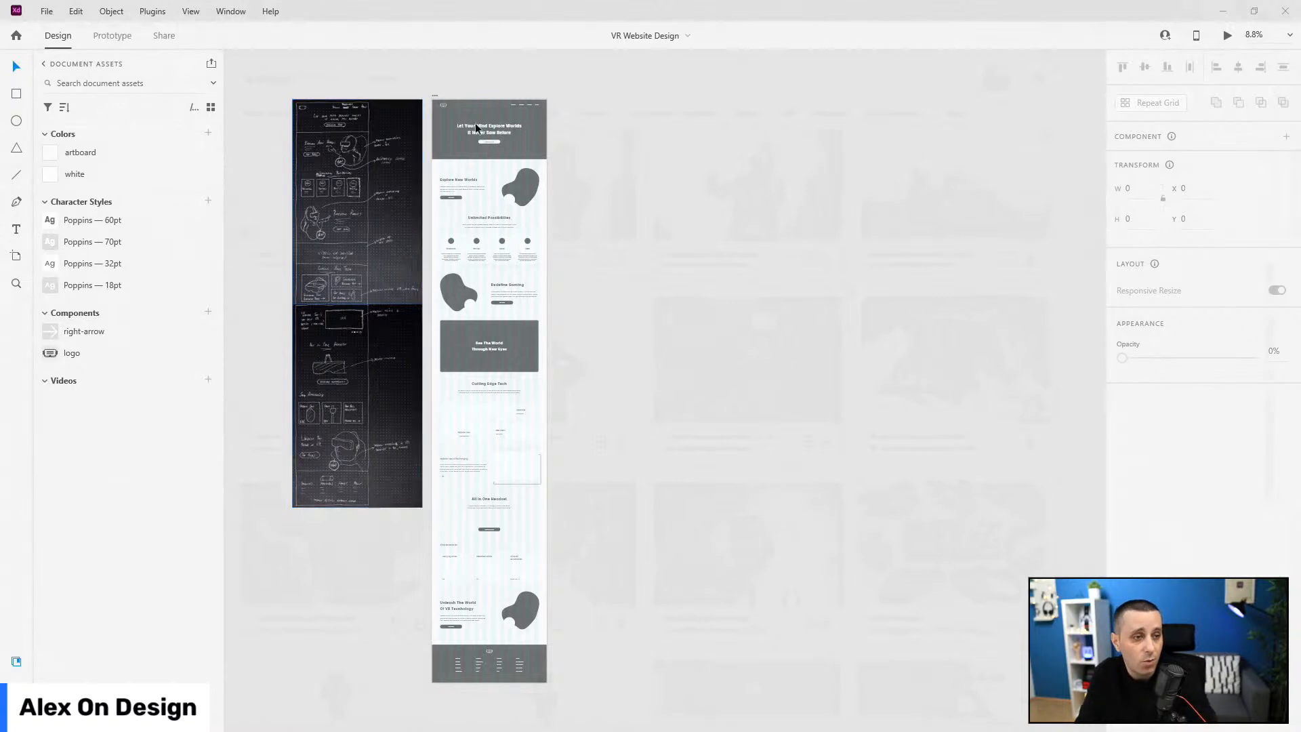
# - Open a desktop preview of the VR Website Wireframe artboard and maximize the preview window
pyautogui.scroll(5, 497, 63)
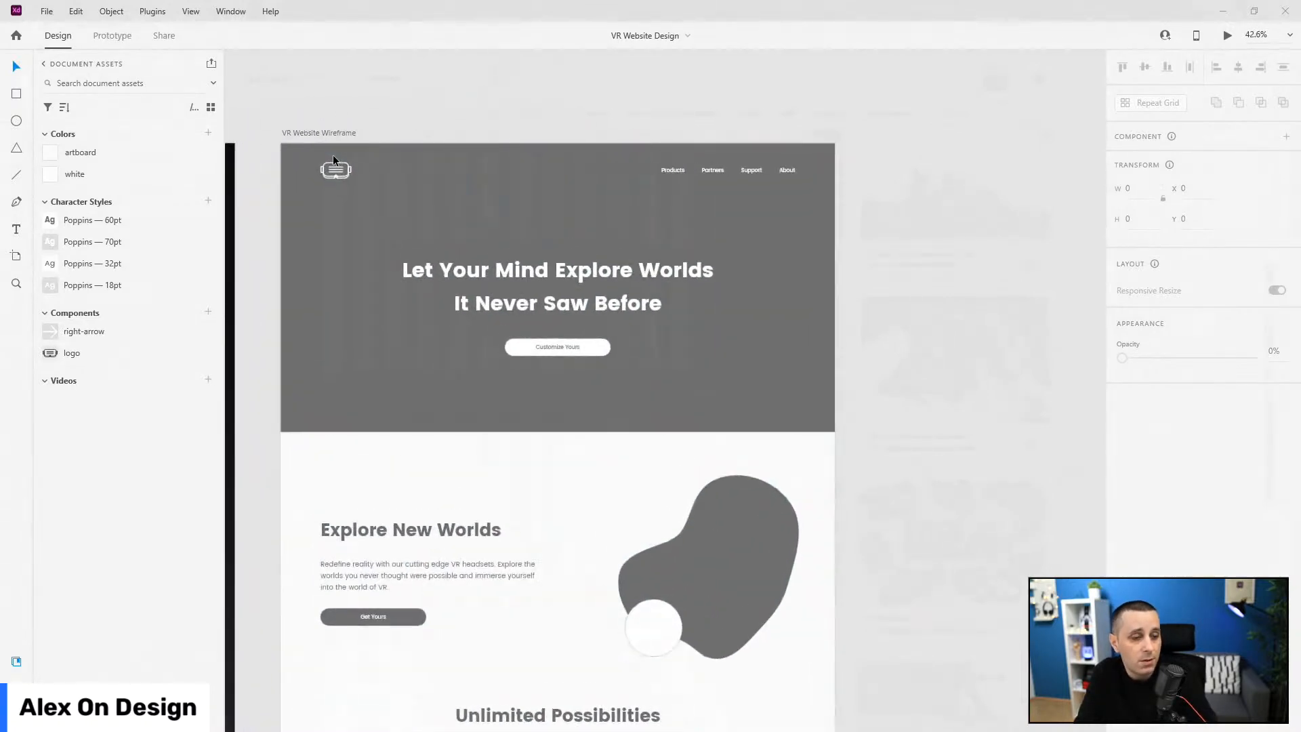
pyautogui.click(311, 133)
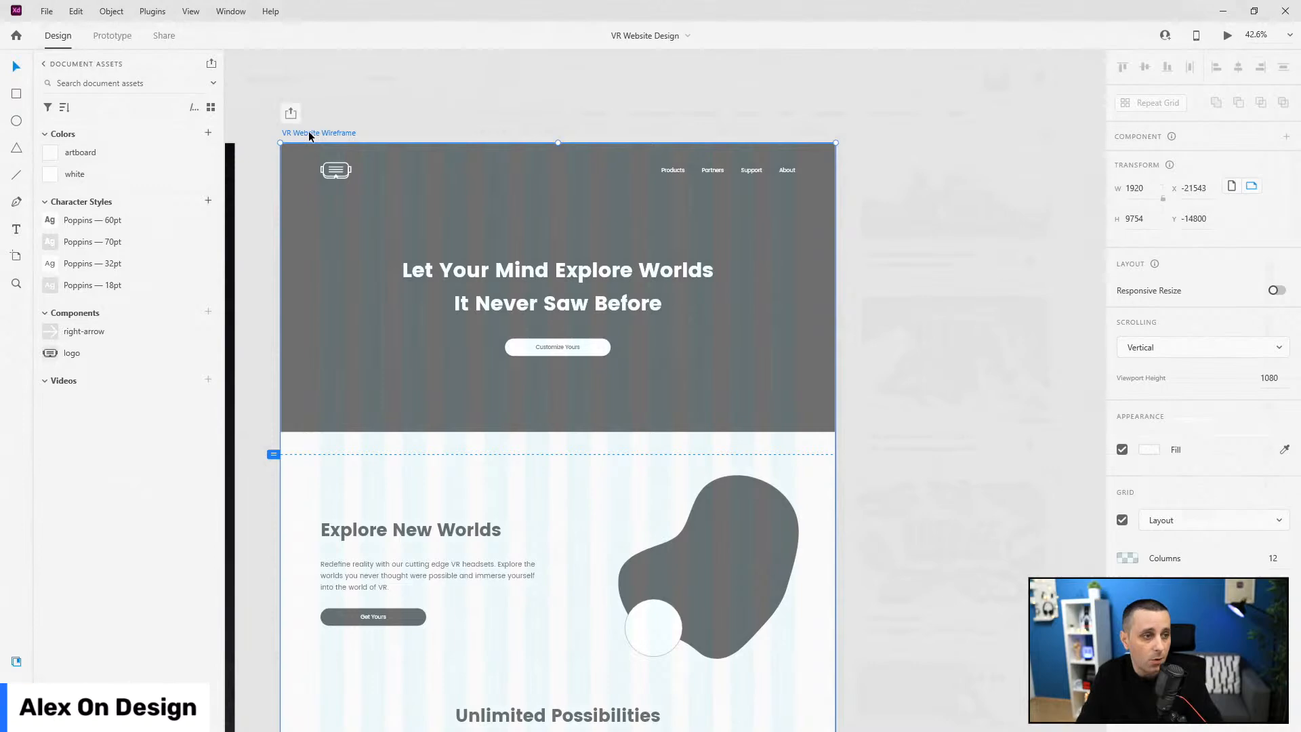
pyautogui.hotkey('ctrl', 'Return')
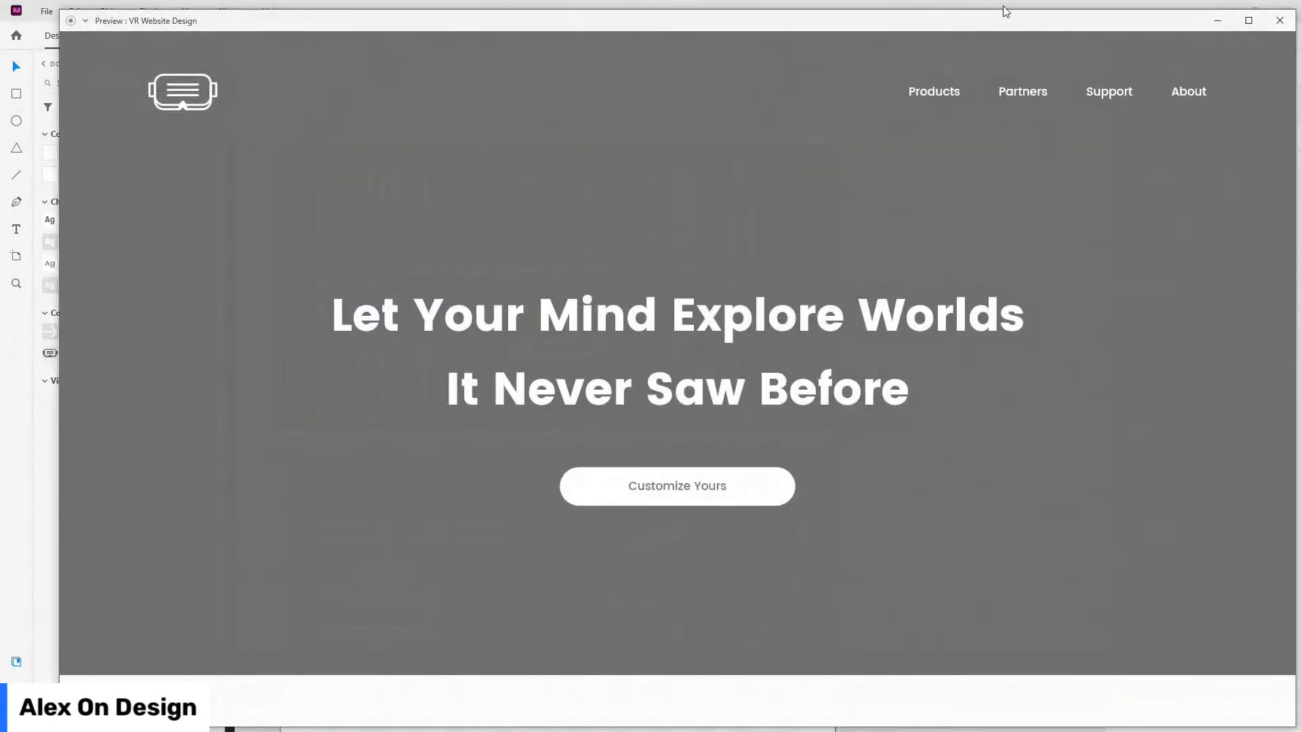
pyautogui.doubleClick(1106, 28)
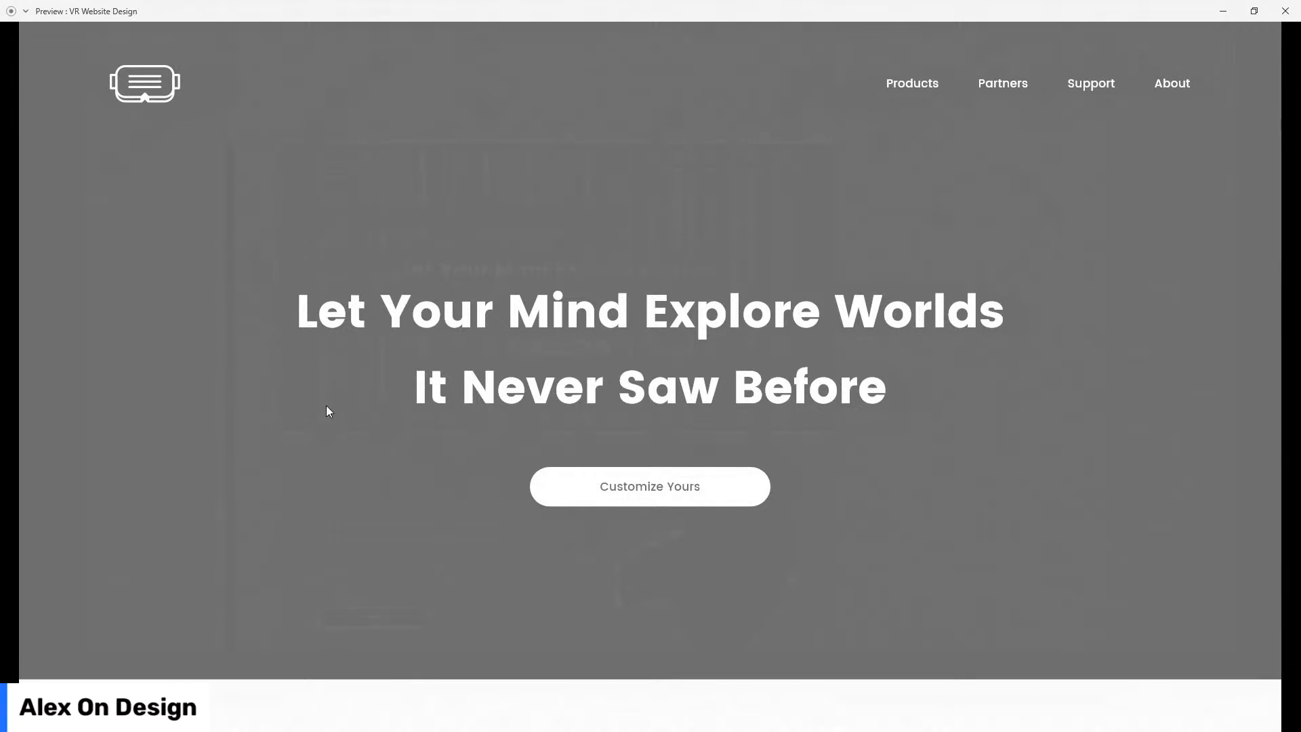
# - Examine every section of the previewed wireframe from the hero down to the footer and close the preview
pyautogui.scroll(-8, 96, 229)
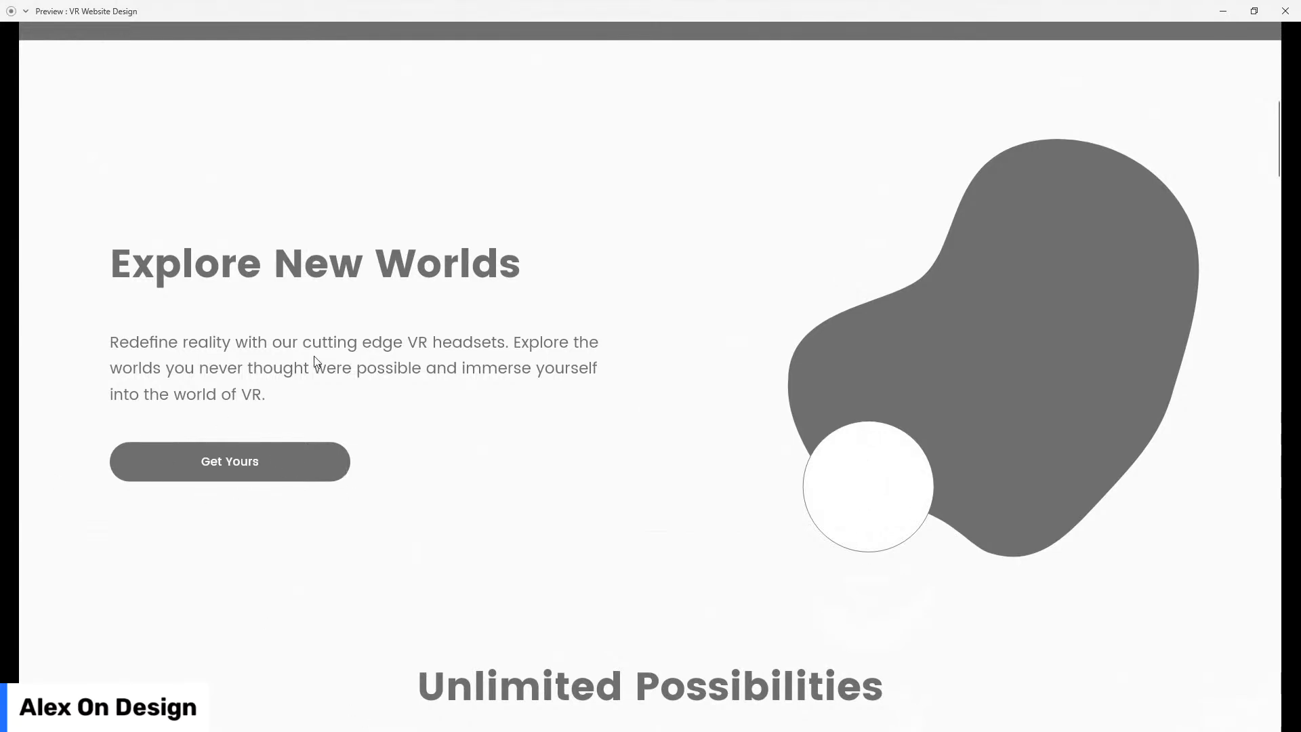
pyautogui.scroll(-8, 322, 482)
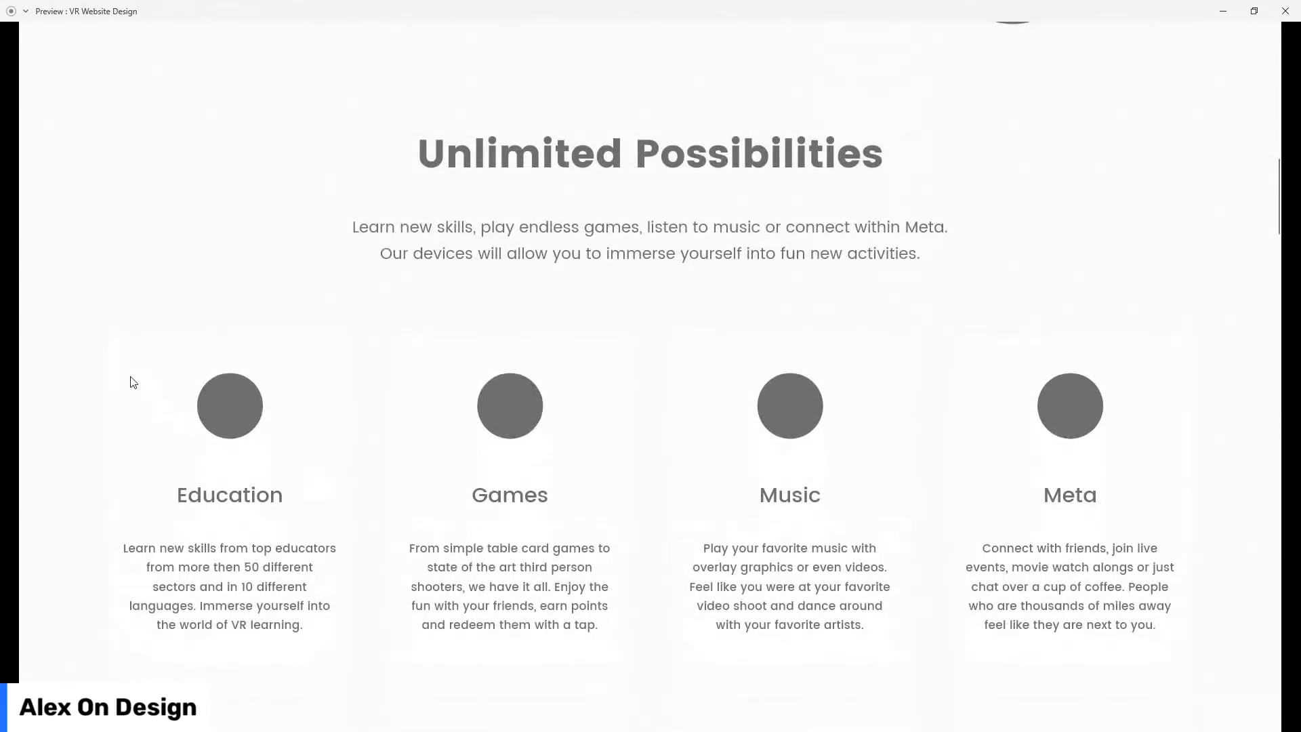
pyautogui.scroll(-2, 133, 381)
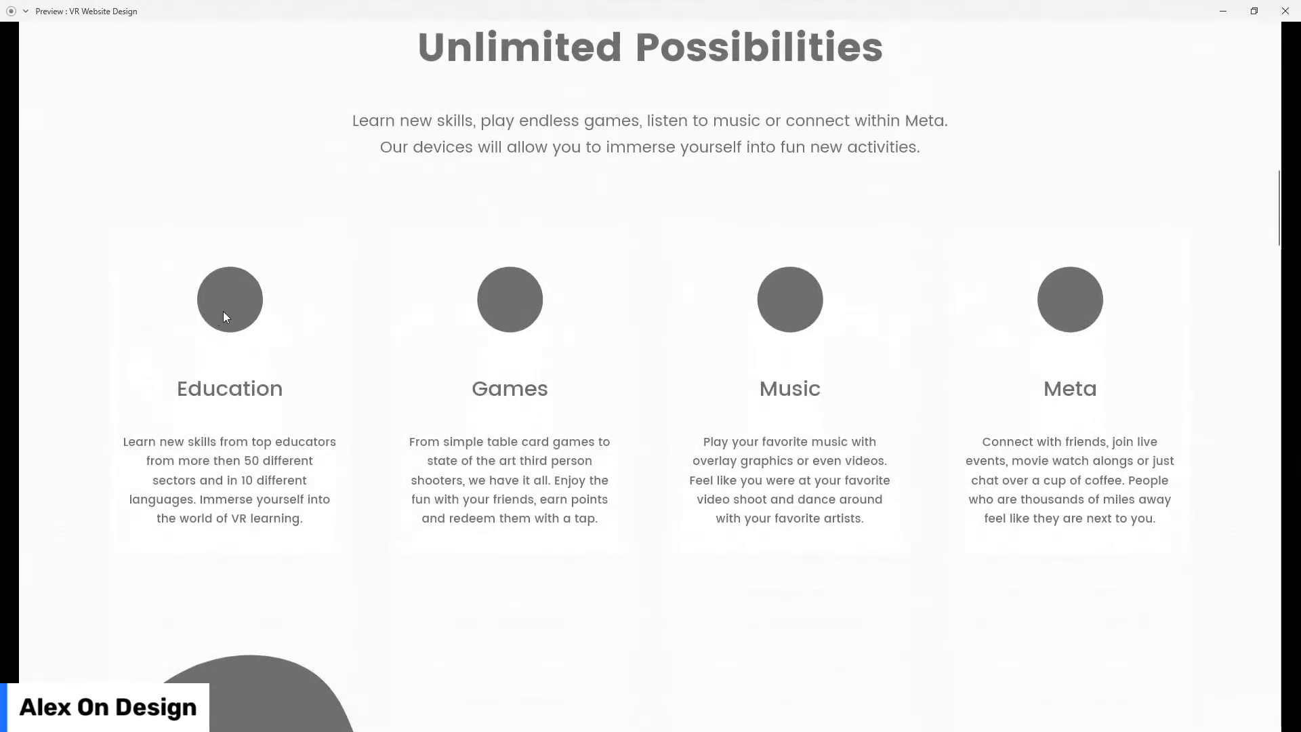
pyautogui.scroll(-10, 319, 505)
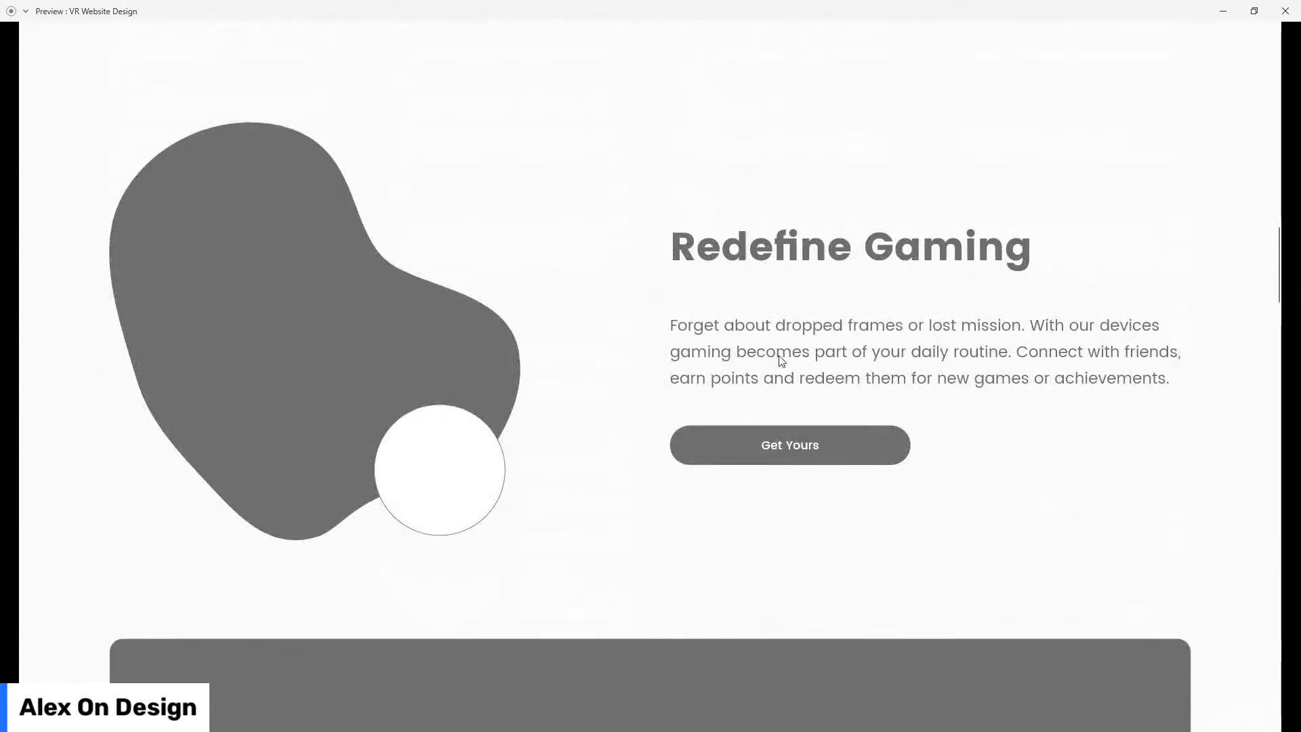
pyautogui.scroll(-10, 202, 352)
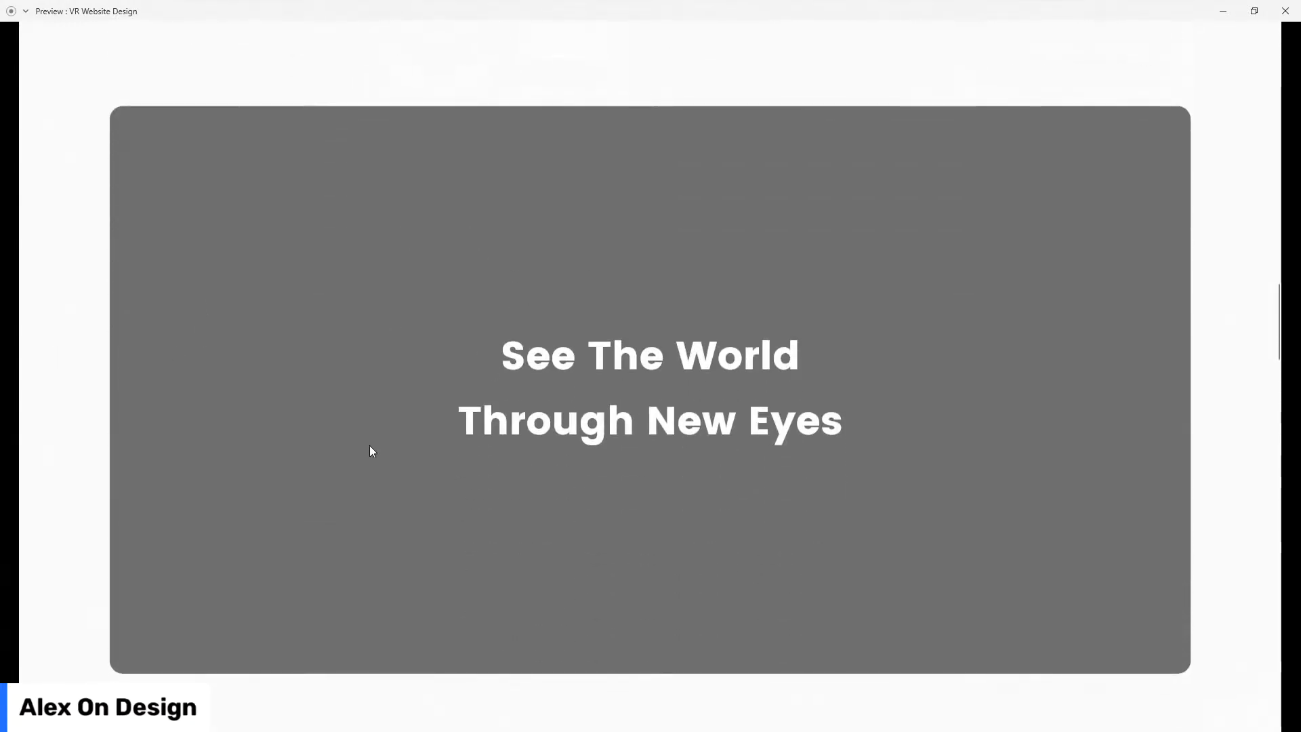
pyautogui.scroll(-14, 477, 364)
pyautogui.scroll(-2, 400, 430)
pyautogui.scroll(-3, 198, 291)
pyautogui.scroll(-8, 198, 291)
pyautogui.scroll(2, 47, 319)
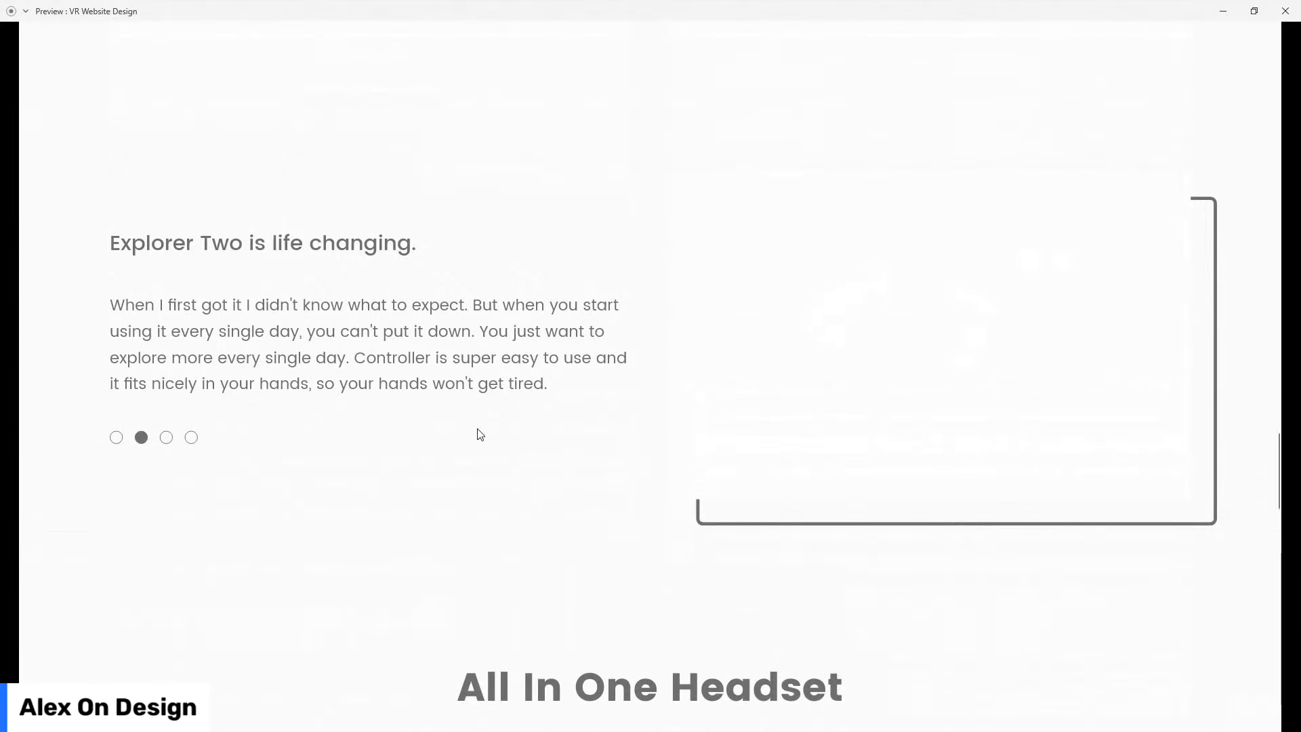
pyautogui.scroll(-10, 480, 435)
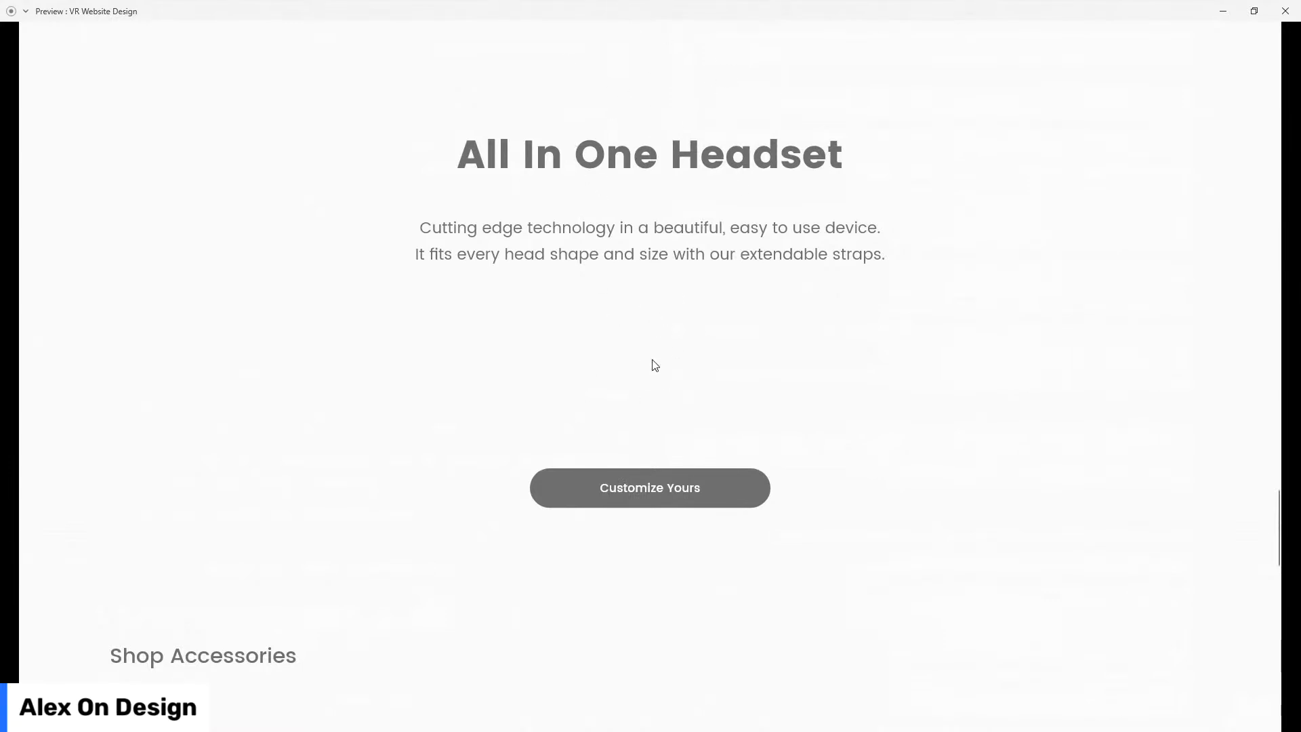
pyautogui.scroll(-12, 119, 389)
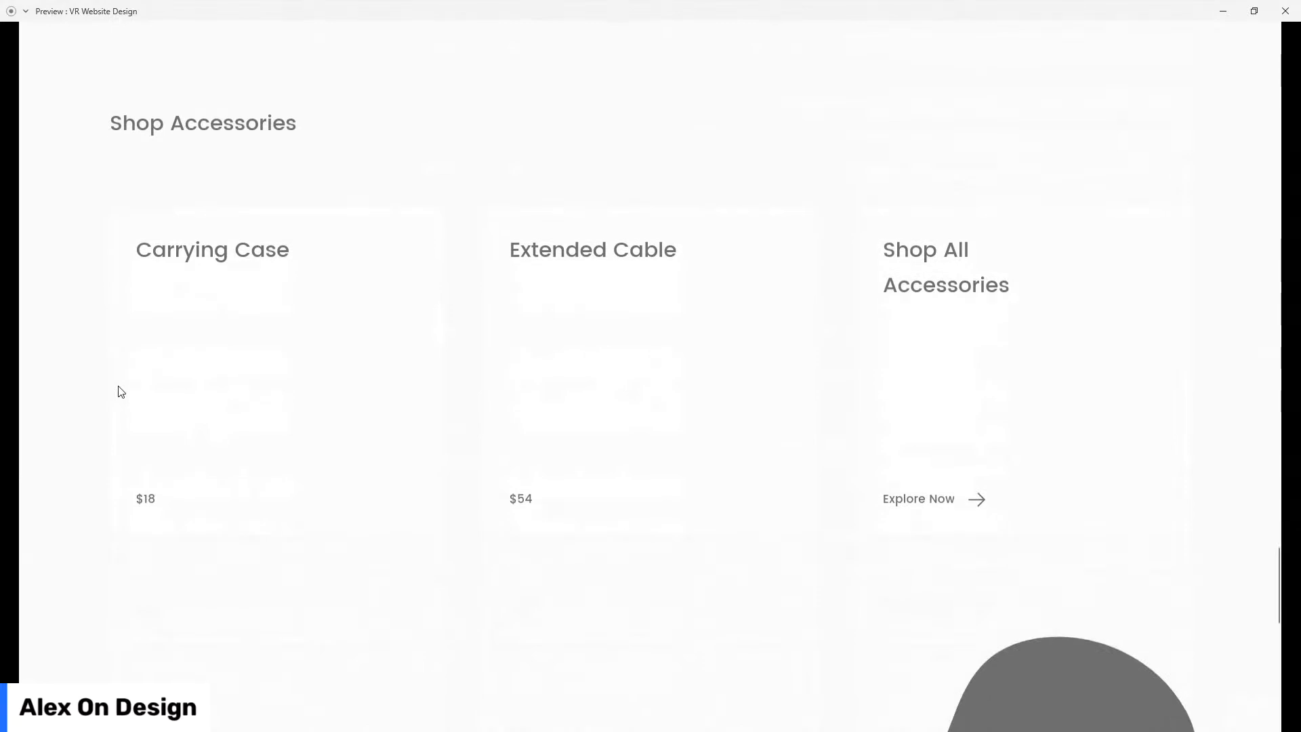
pyautogui.scroll(-8, 535, 410)
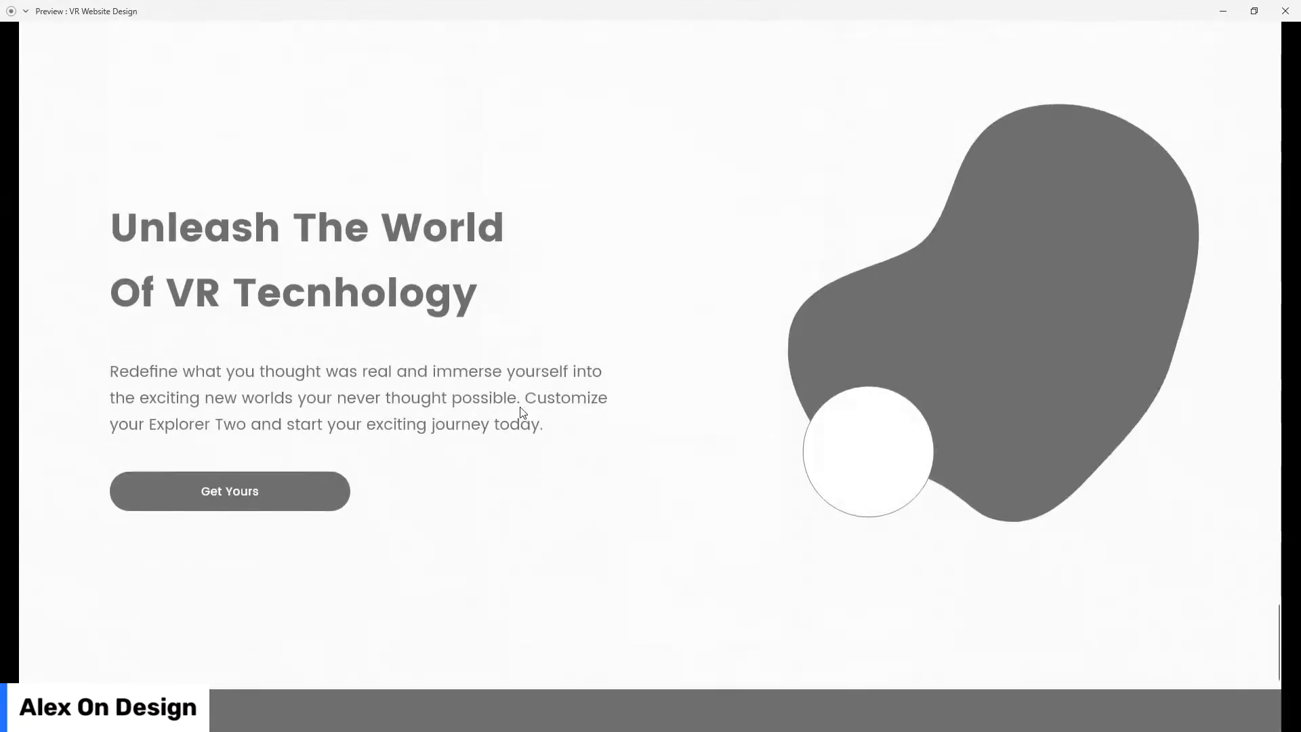
pyautogui.scroll(-7, 982, 326)
pyautogui.click(1285, 11)
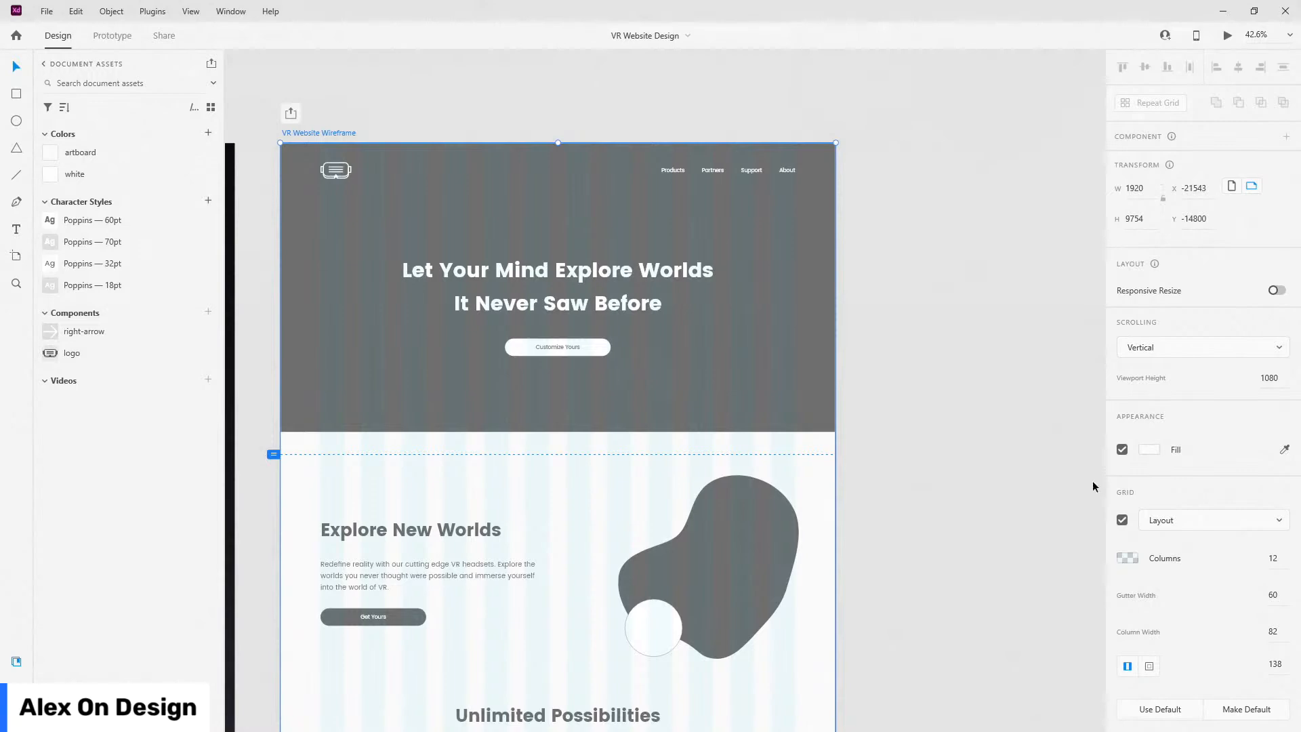
# - Hide the layout grid of the VR Website Wireframe artboard and duplicate the artboard beside the original
pyautogui.click(1122, 520)
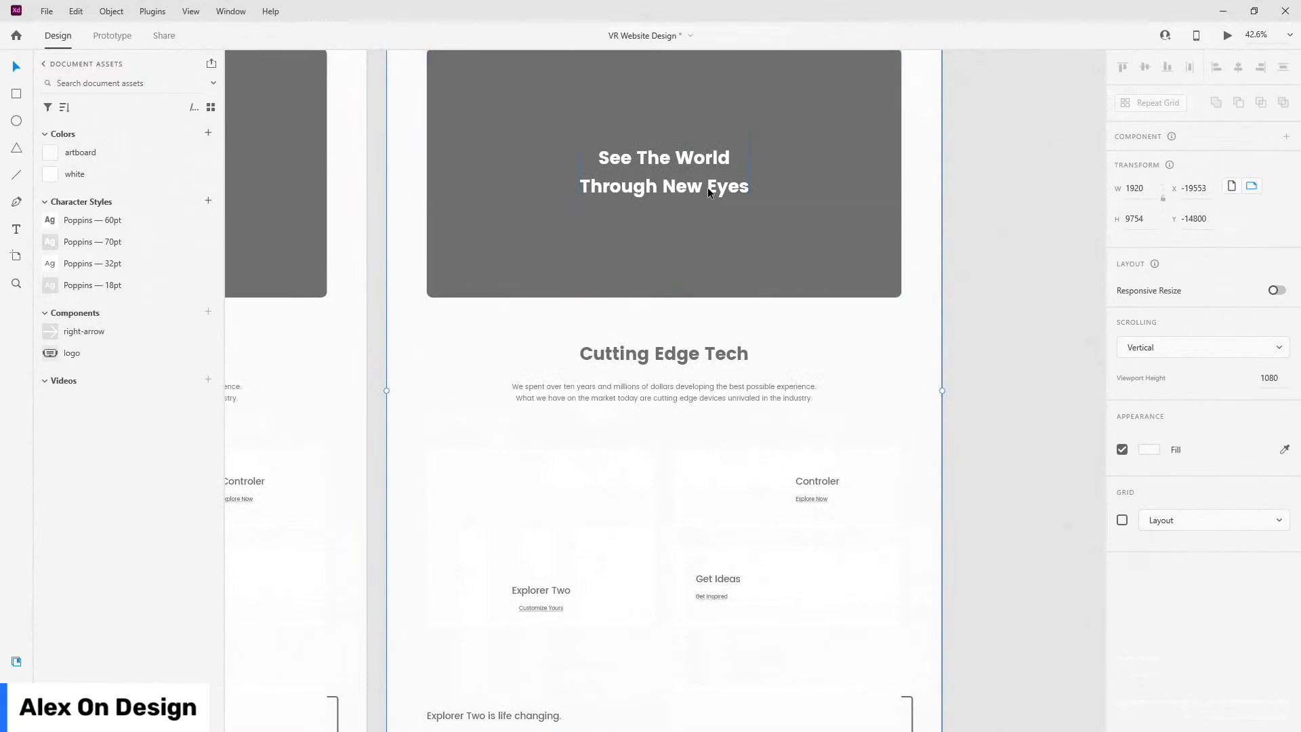
pyautogui.hotkey('ctrl', '0')
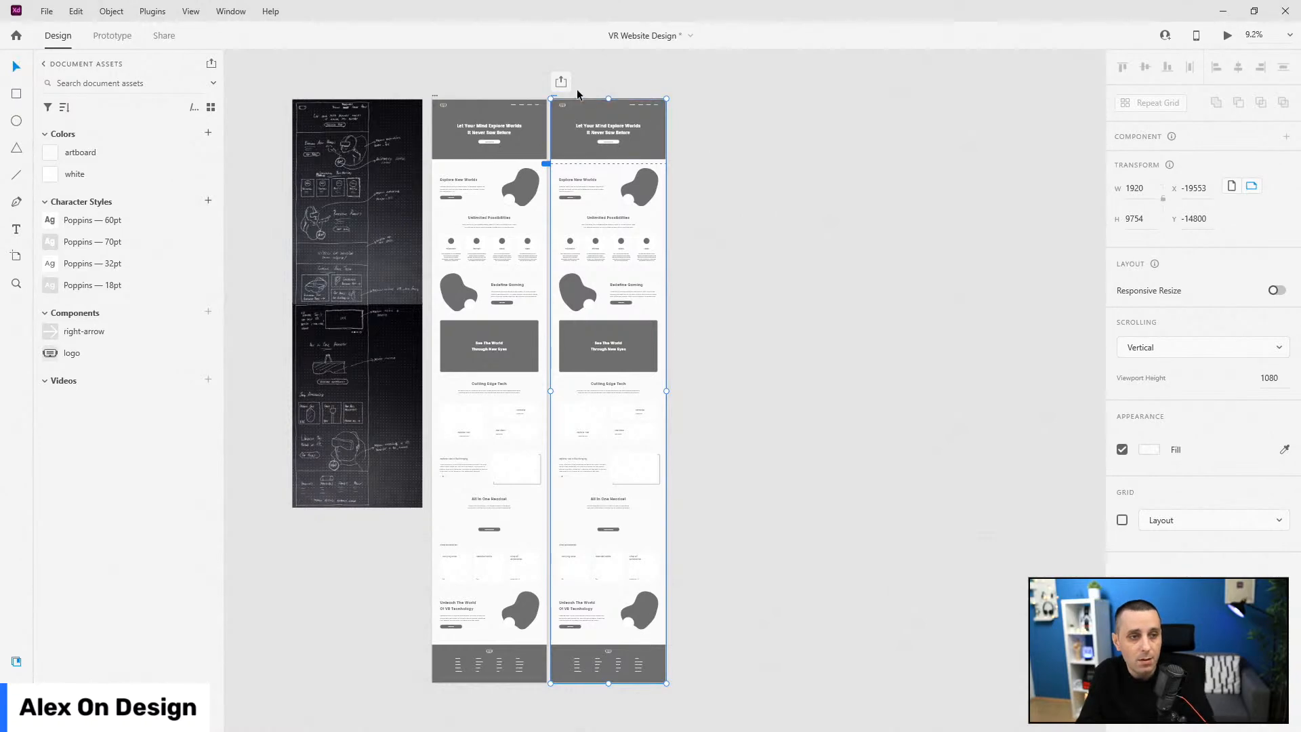
# - Rename the duplicated artboard as "VR Website Wireframe Design"
pyautogui.scroll(3, 596, 91)
pyautogui.scroll(4, 600, 90)
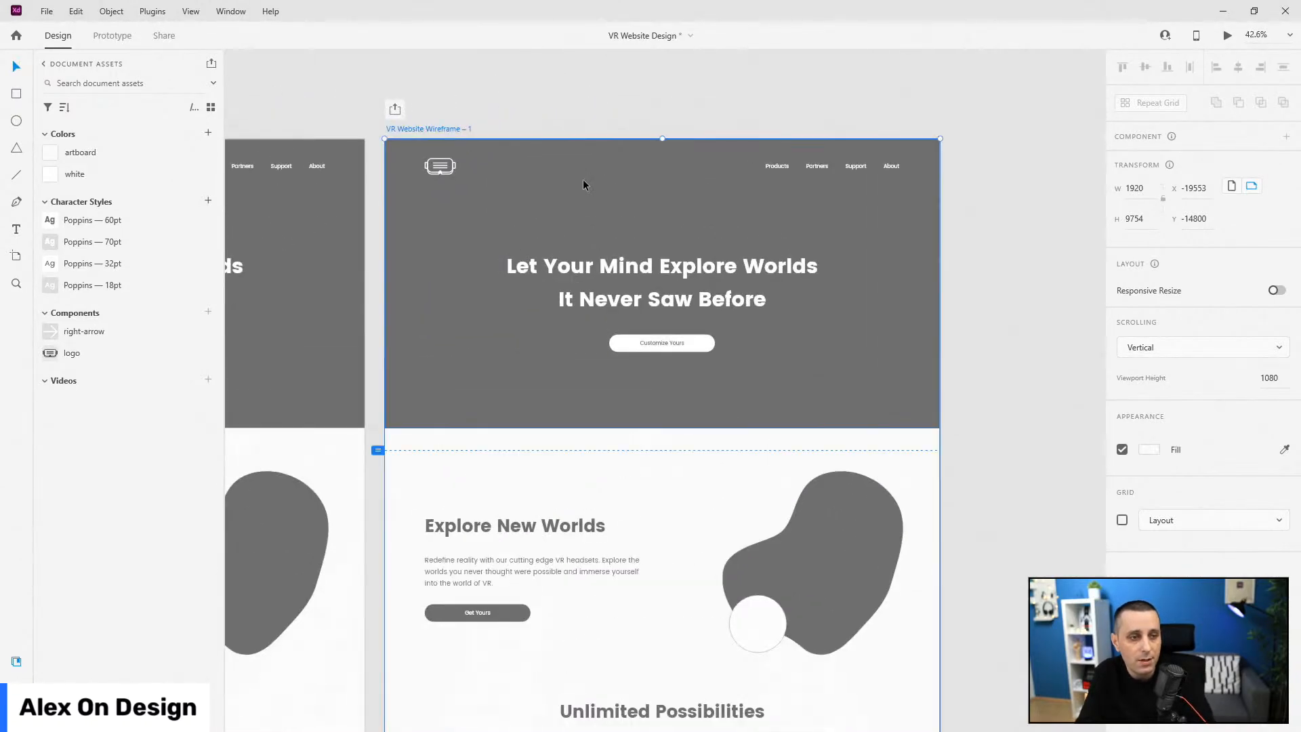
pyautogui.doubleClick(460, 128)
pyautogui.press('Right')
pyautogui.press('BackSpace')
pyautogui.press('BackSpace')
pyautogui.press('BackSpace')
pyautogui.write('Design')
pyautogui.press('Return')
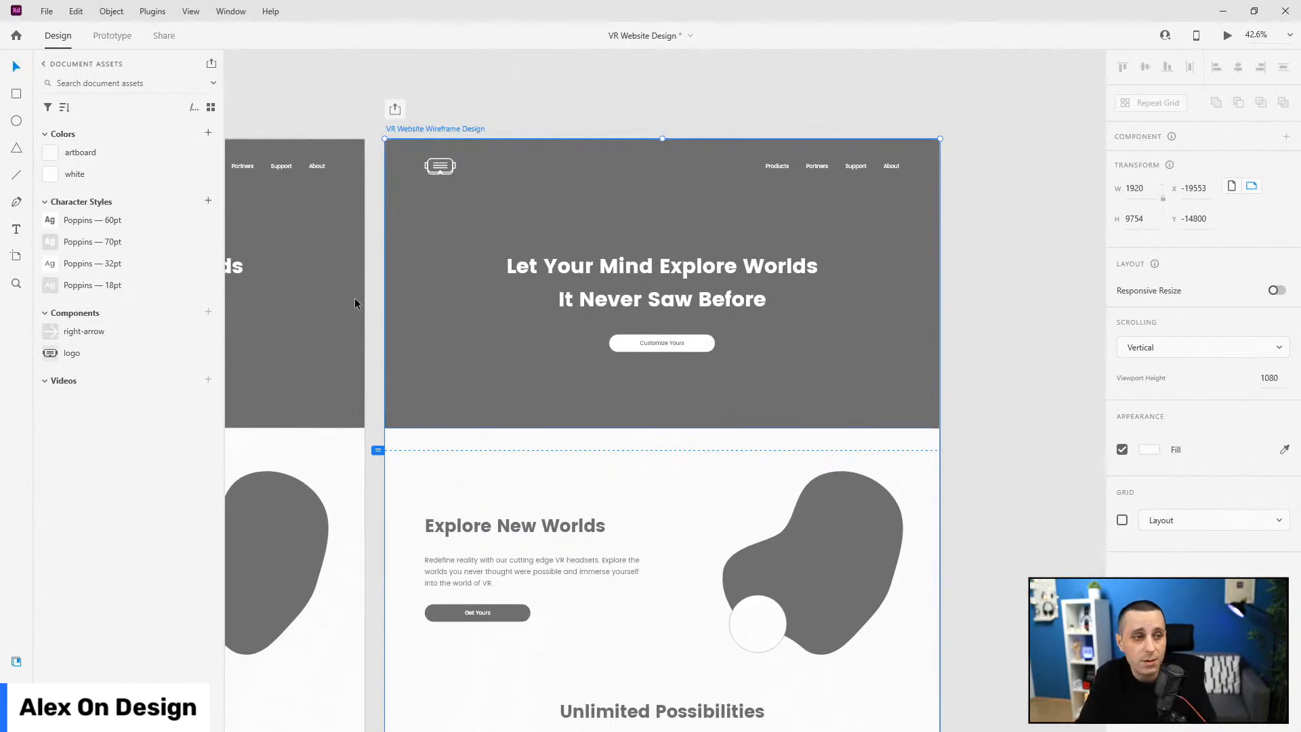
# - Duplicate the video-bg rectangle in the hero group of the VR Website Wireframe Design artboard and name the upper copy color-overlay
pyautogui.scroll(-3, 465, 143)
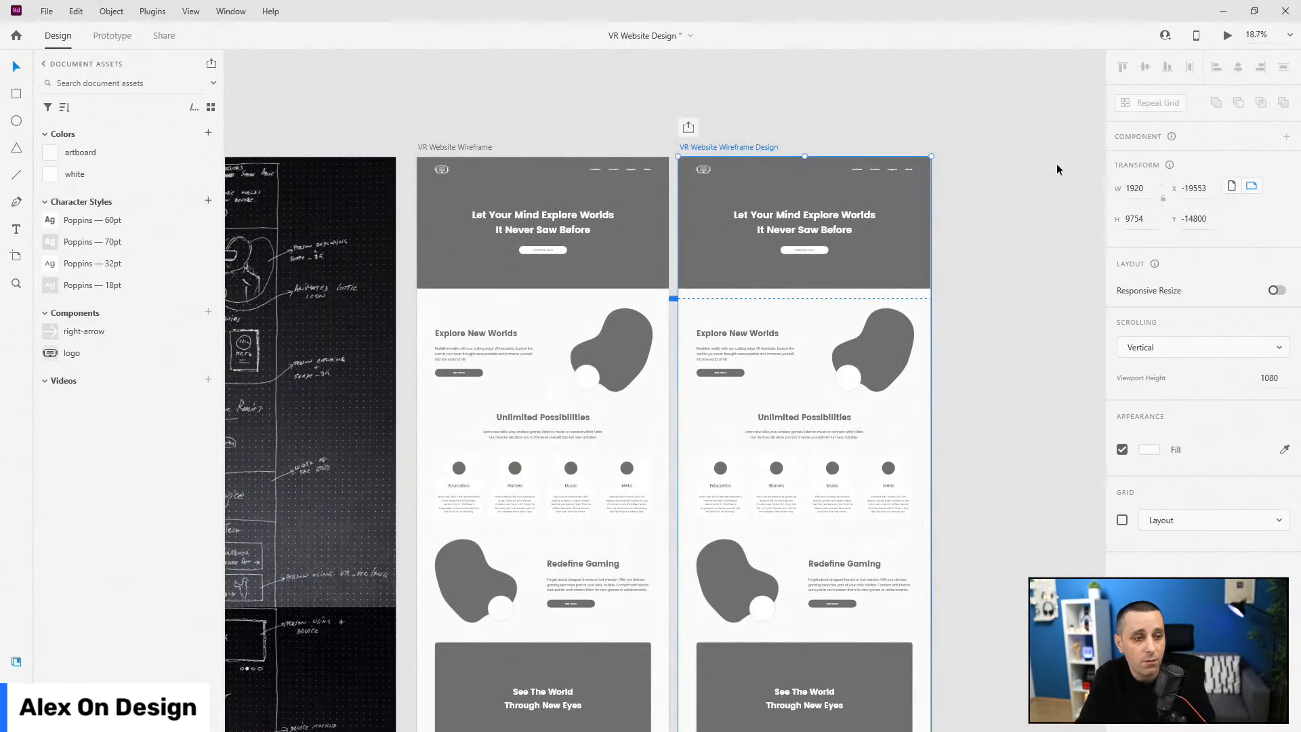
pyautogui.scroll(-2, 828, 180)
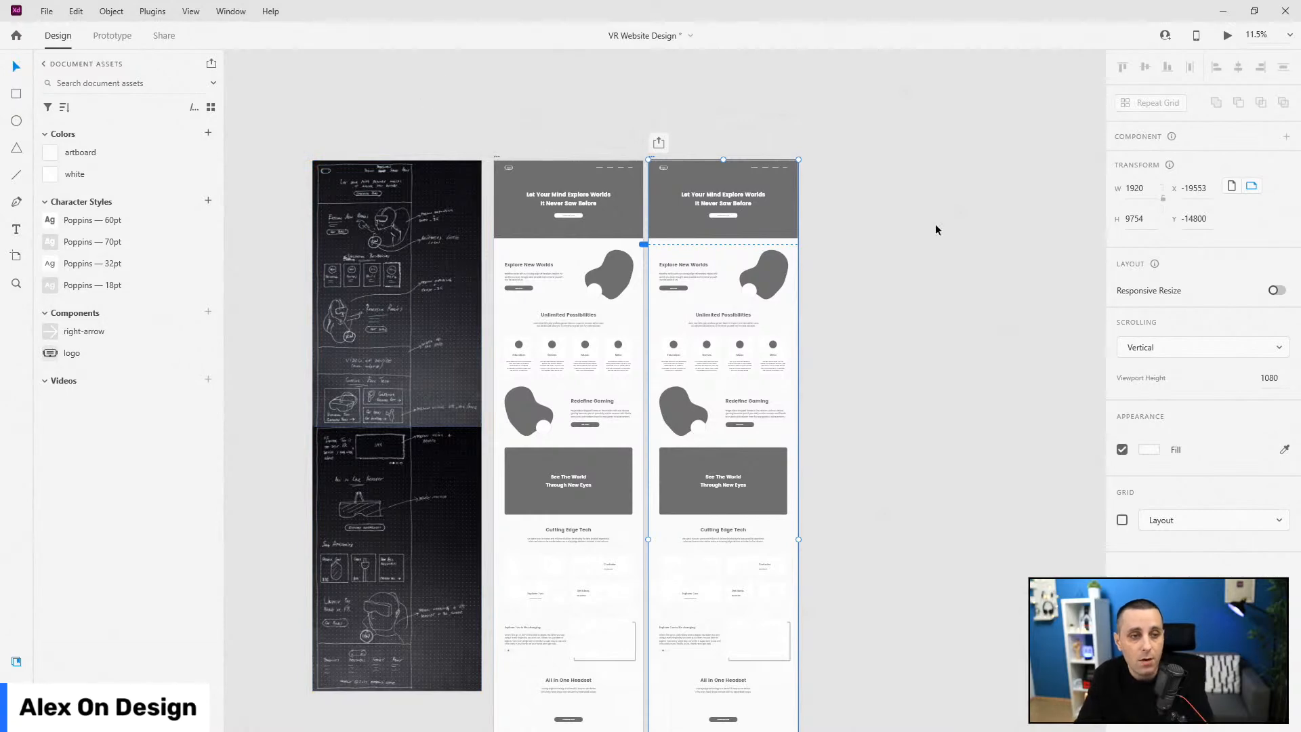
pyautogui.scroll(5, 672, 182)
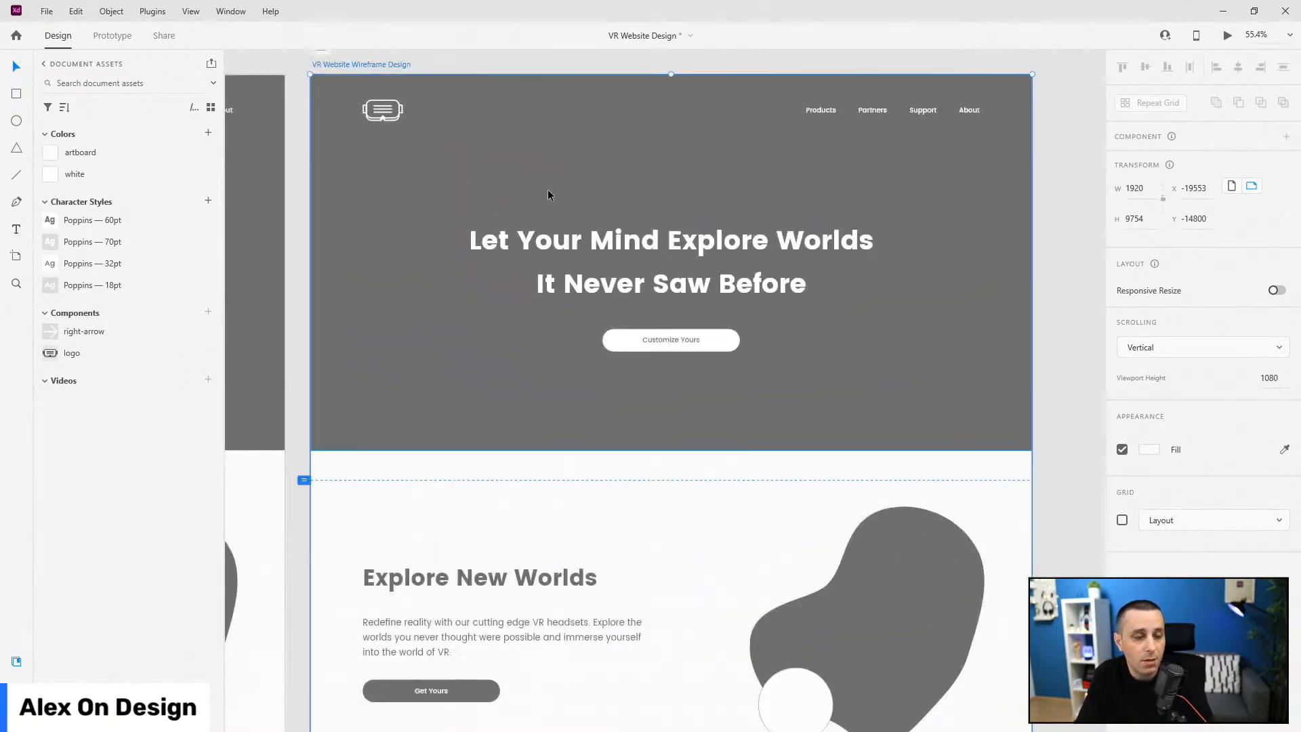
pyautogui.click(640, 192)
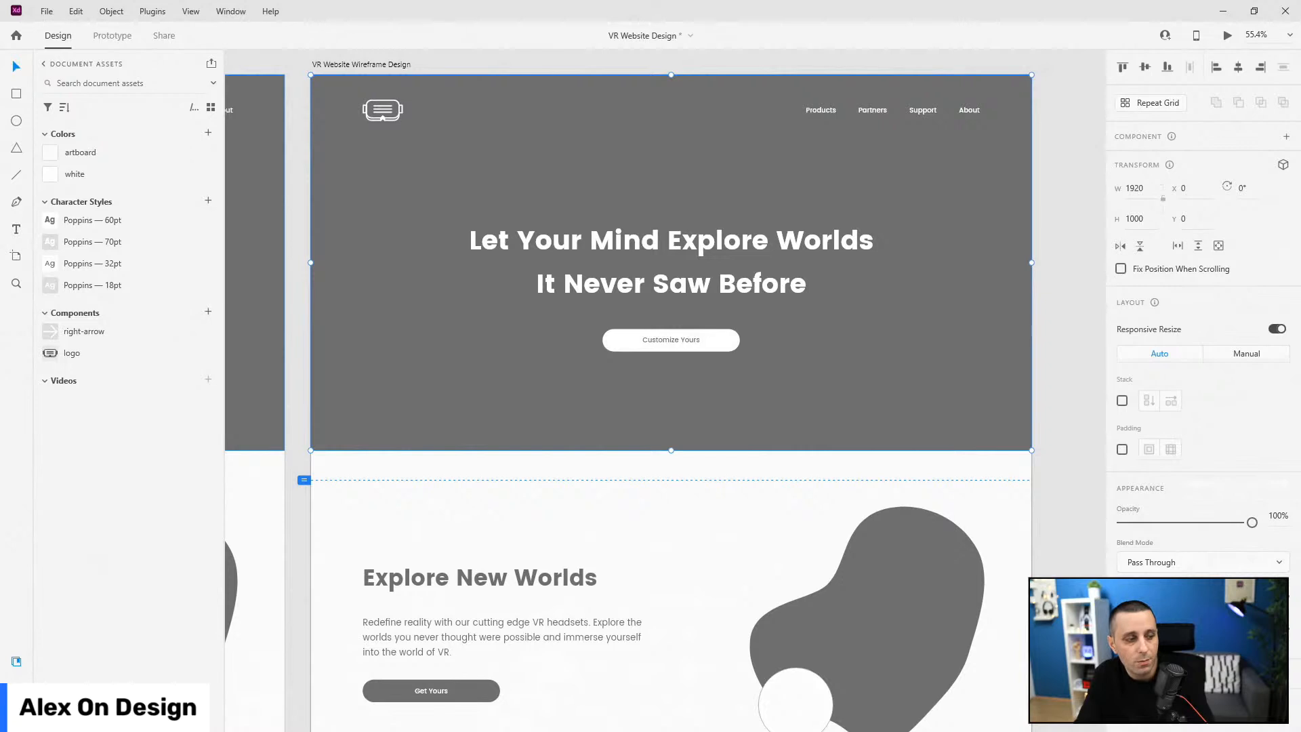
pyautogui.hotkey('ctrl', 'y')
pyautogui.click(51, 118)
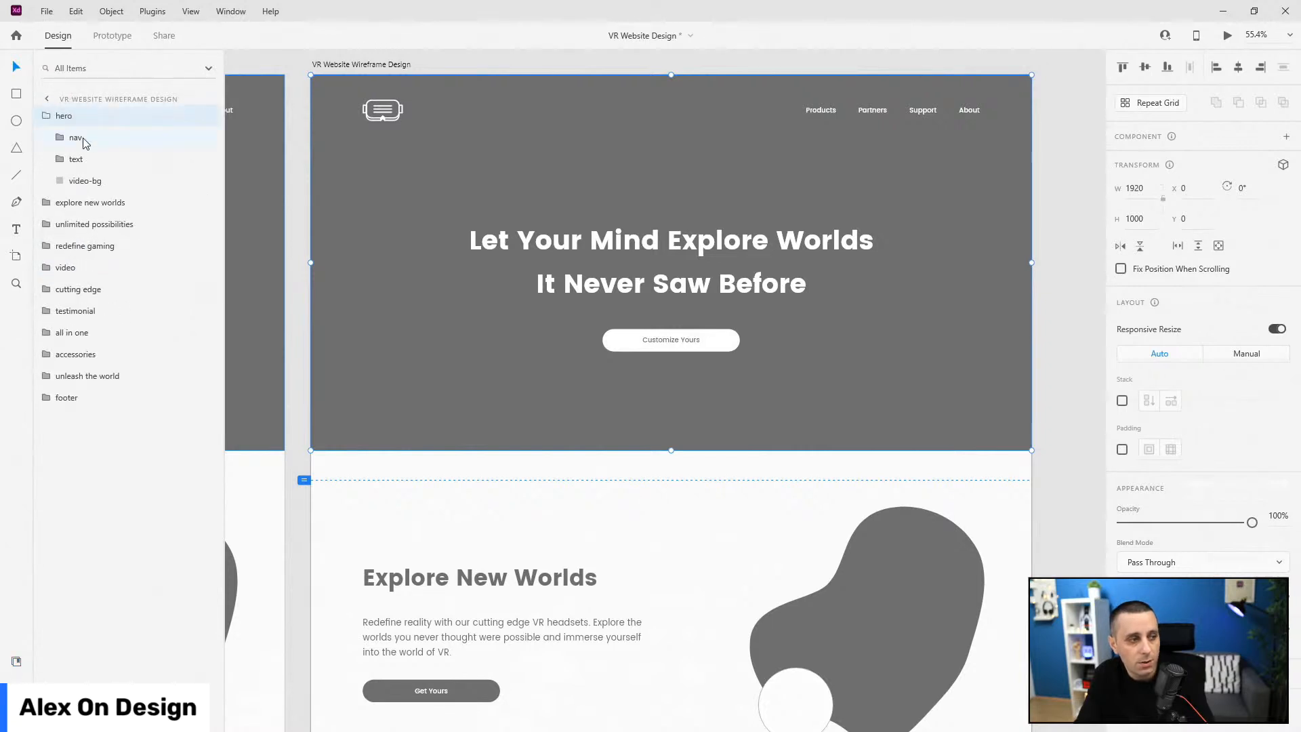
pyautogui.click(82, 183)
pyautogui.hotkey('ctrl', 'd')
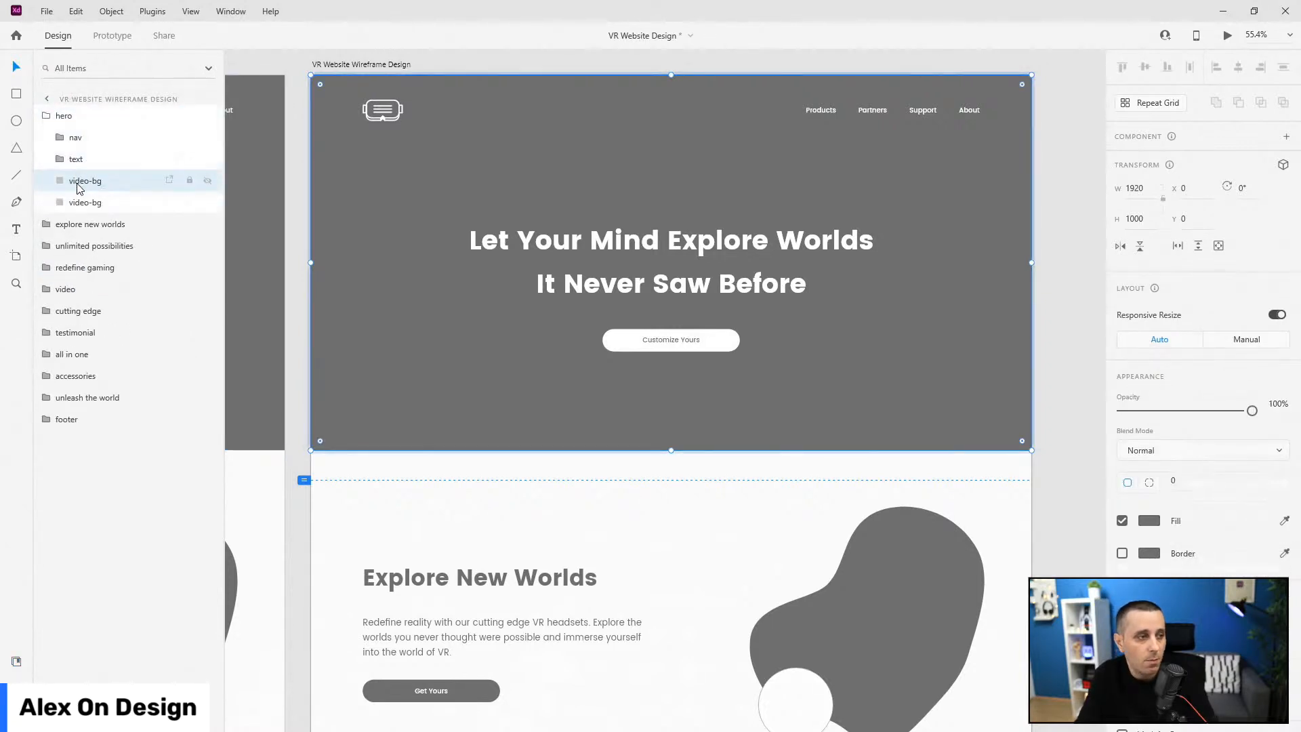
pyautogui.doubleClick(79, 182)
pyautogui.write('color')
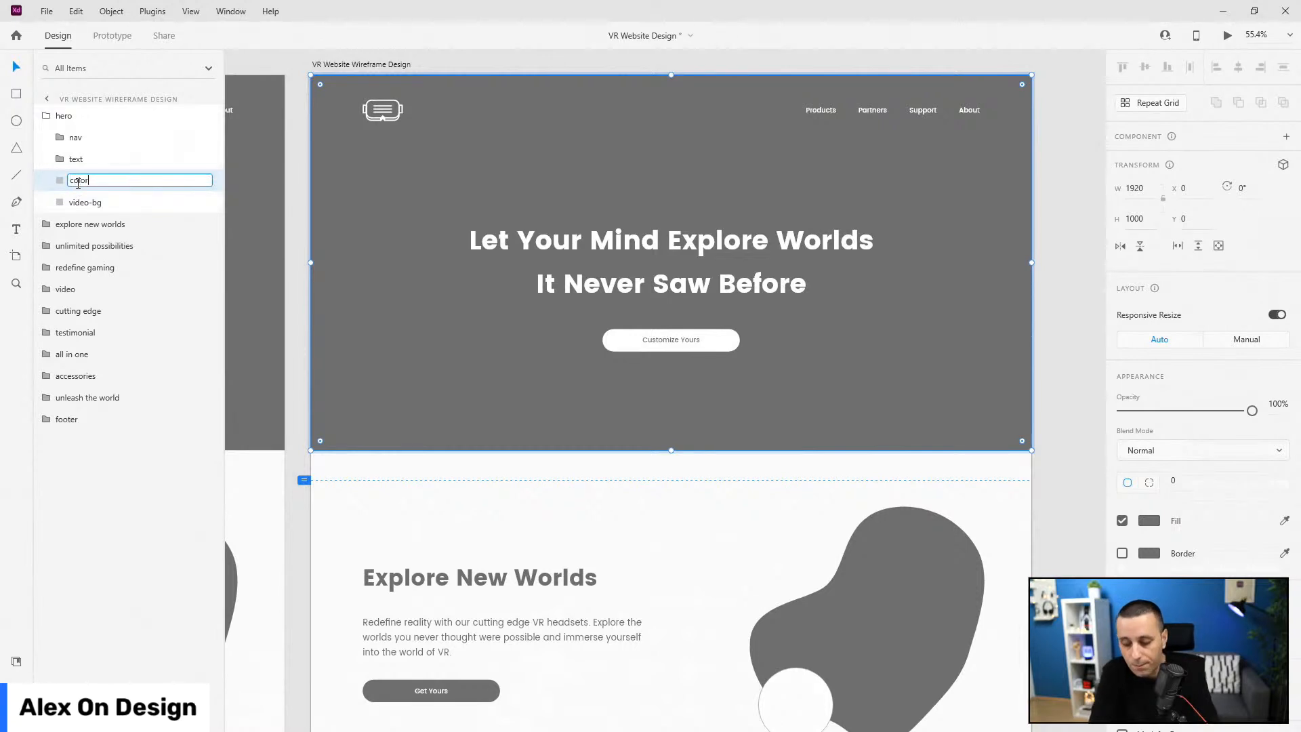
pyautogui.write('-overlay')
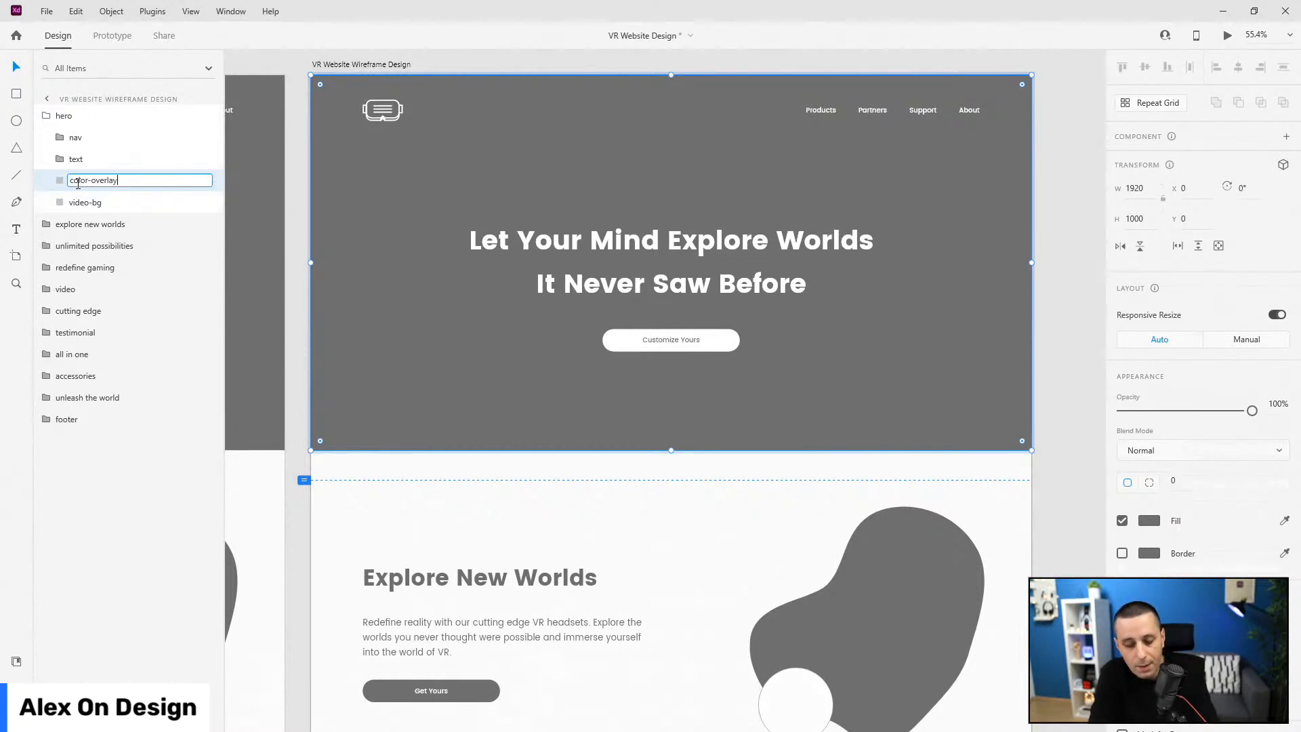
pyautogui.press('Return')
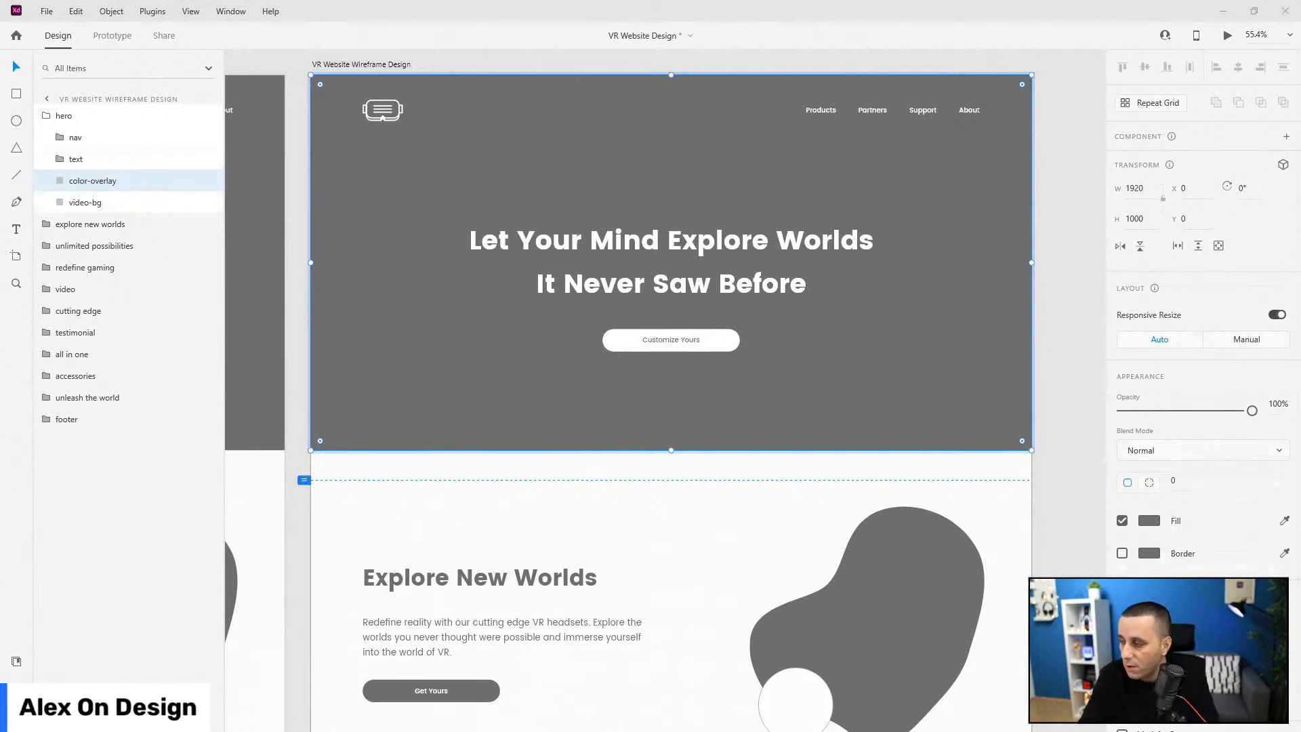
# - Fill the hero's color-overlay rectangle with #242424
pyautogui.click(76, 181)
pyautogui.click(1149, 520)
pyautogui.write('#242424')
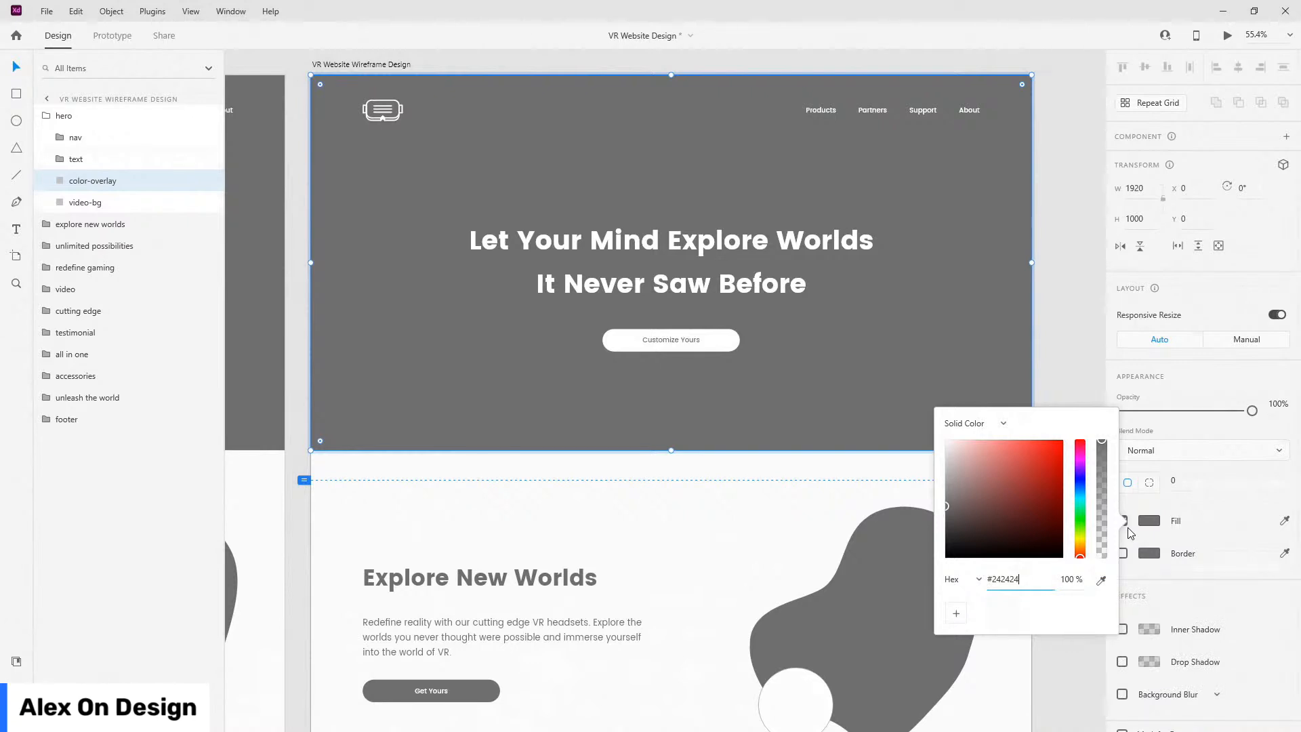
pyautogui.press('Return')
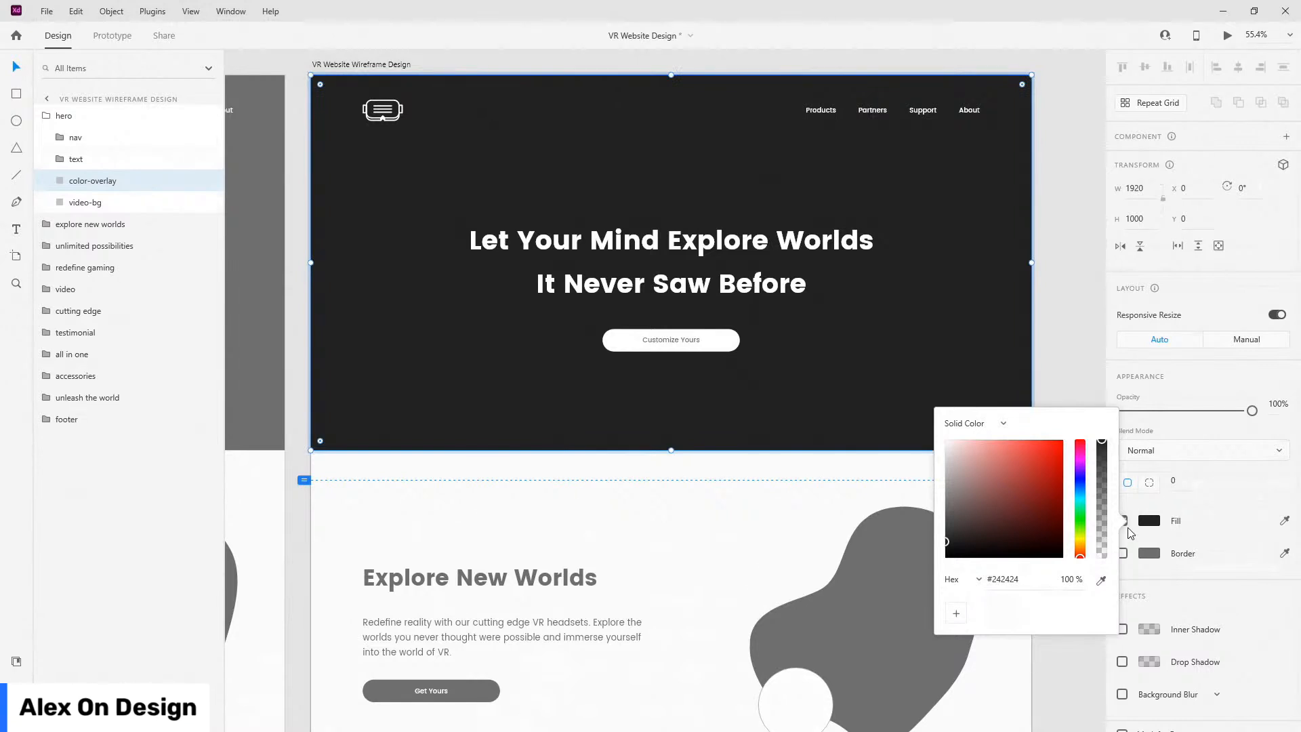
# - Save the overlay's fill as a color asset named main-dark and set the overlay's opacity to 60%
pyautogui.click(16, 661)
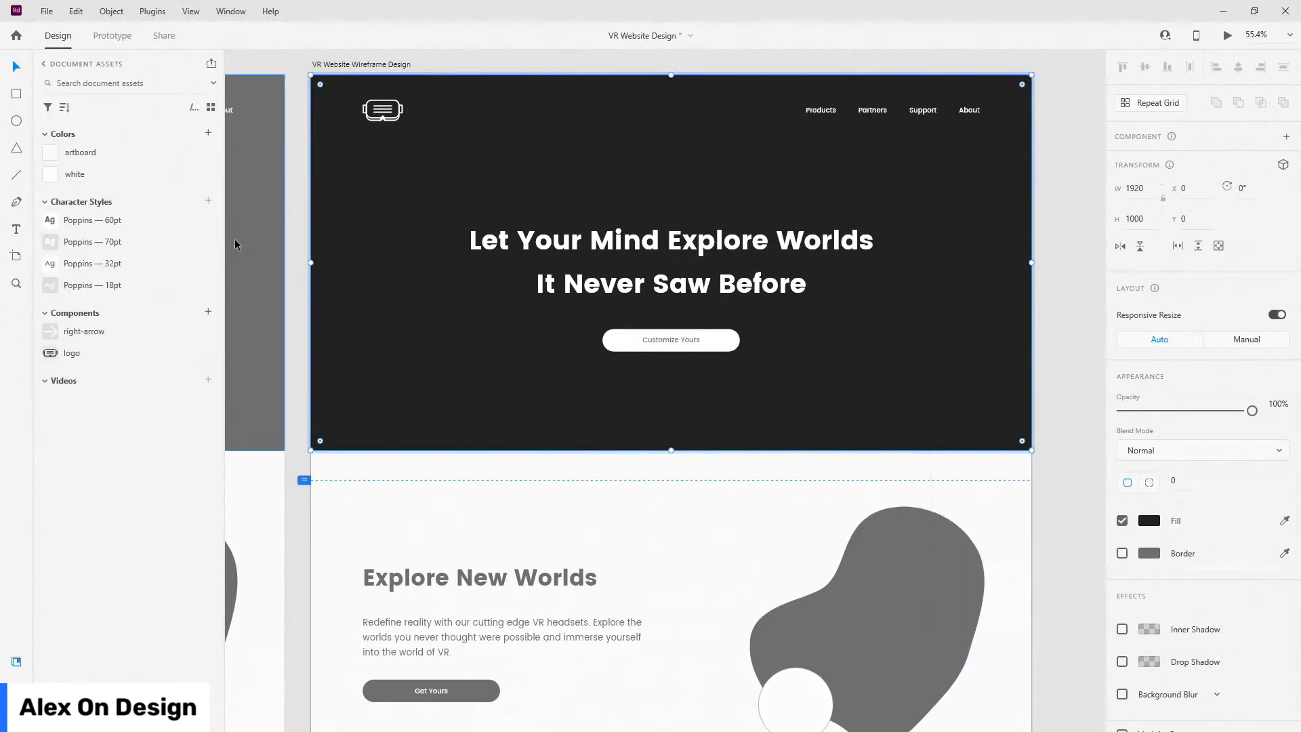
pyautogui.click(209, 135)
pyautogui.doubleClick(79, 152)
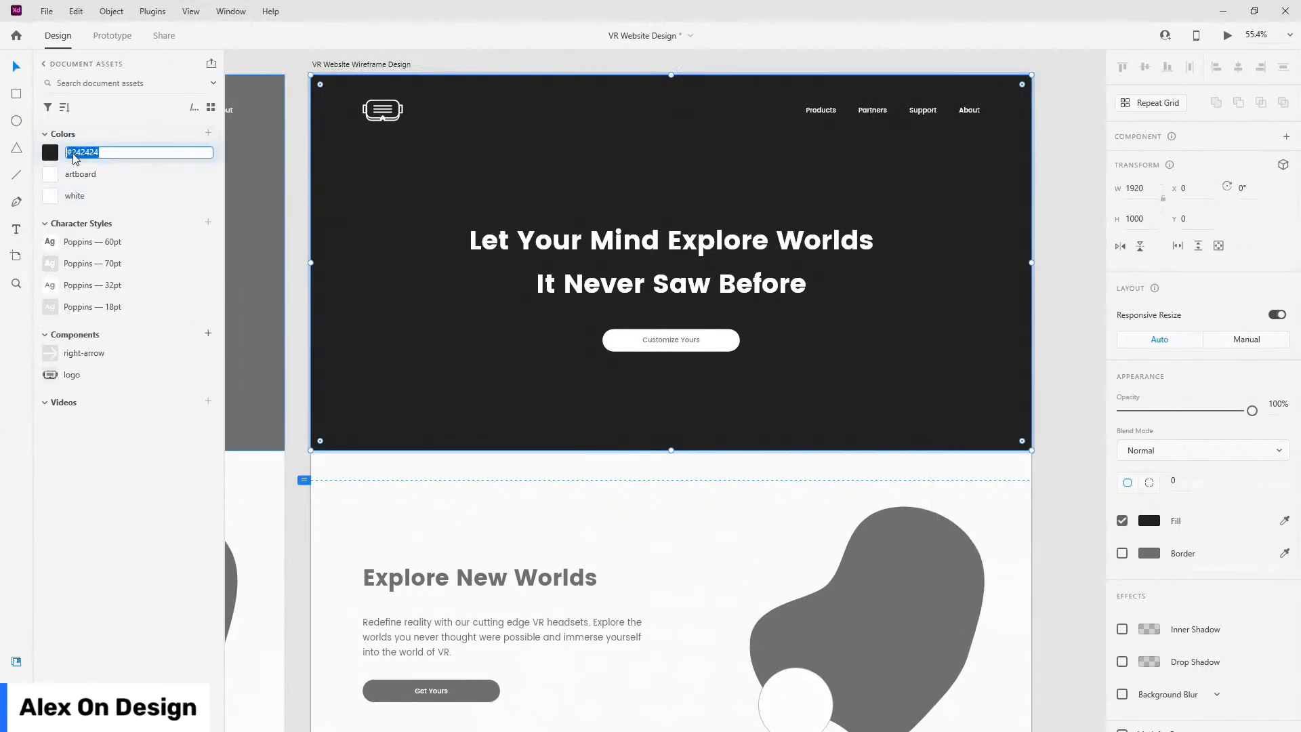
pyautogui.write('main-dark')
pyautogui.press('Return')
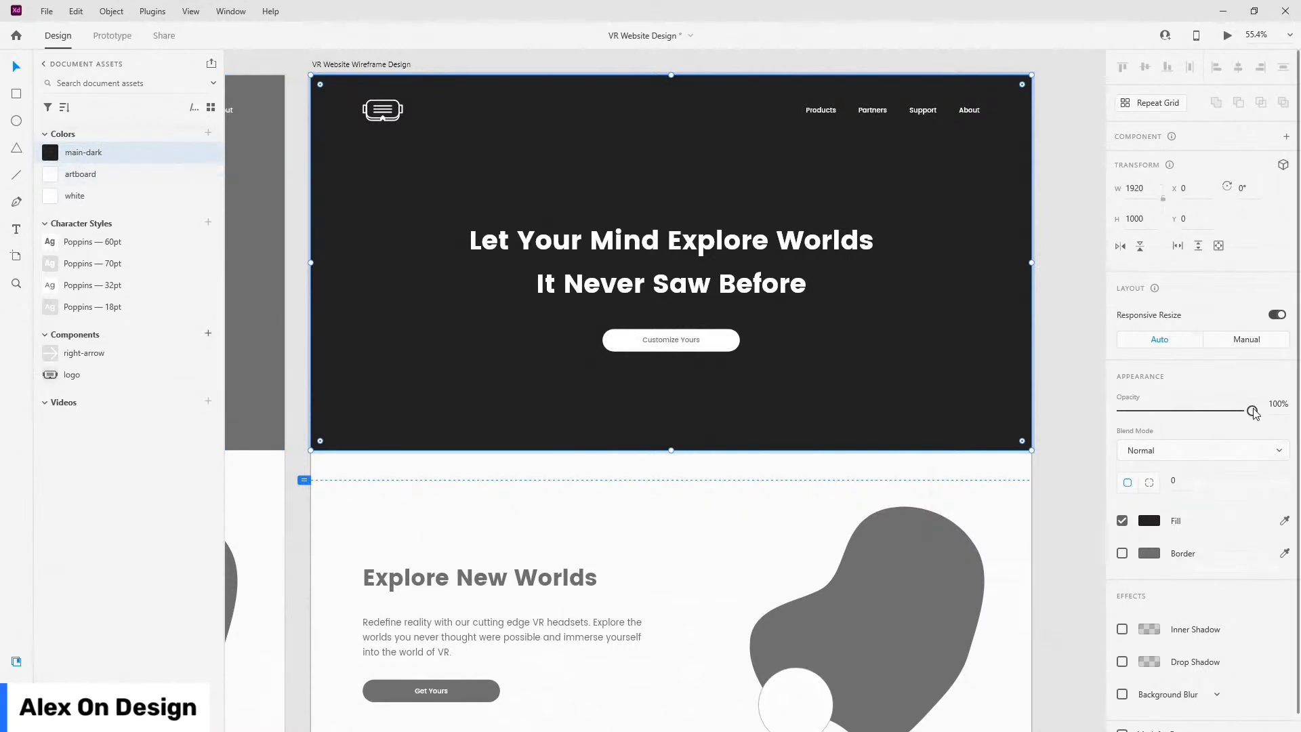
pyautogui.press('6')
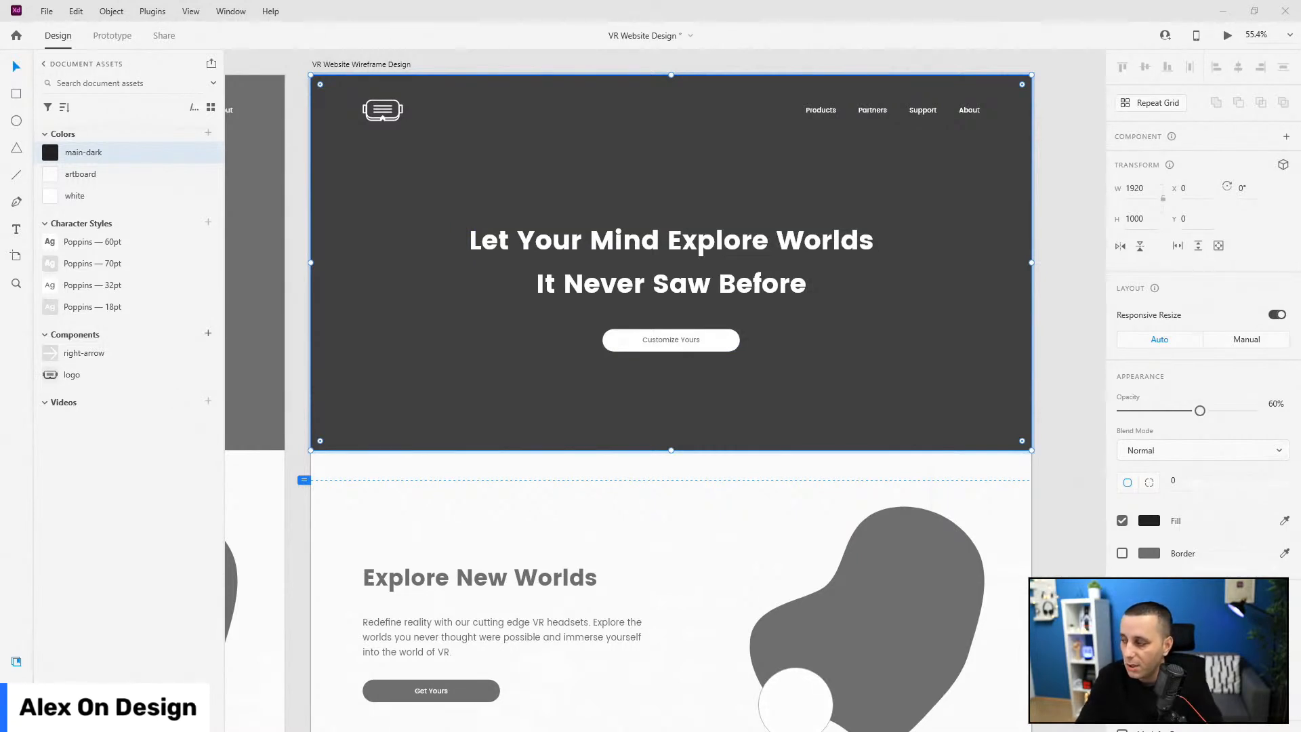
pyautogui.click(1248, 450)
# - Fill the background shape of the hero's Customize Yours button with #00B1FF
pyautogui.doubleClick(722, 342)
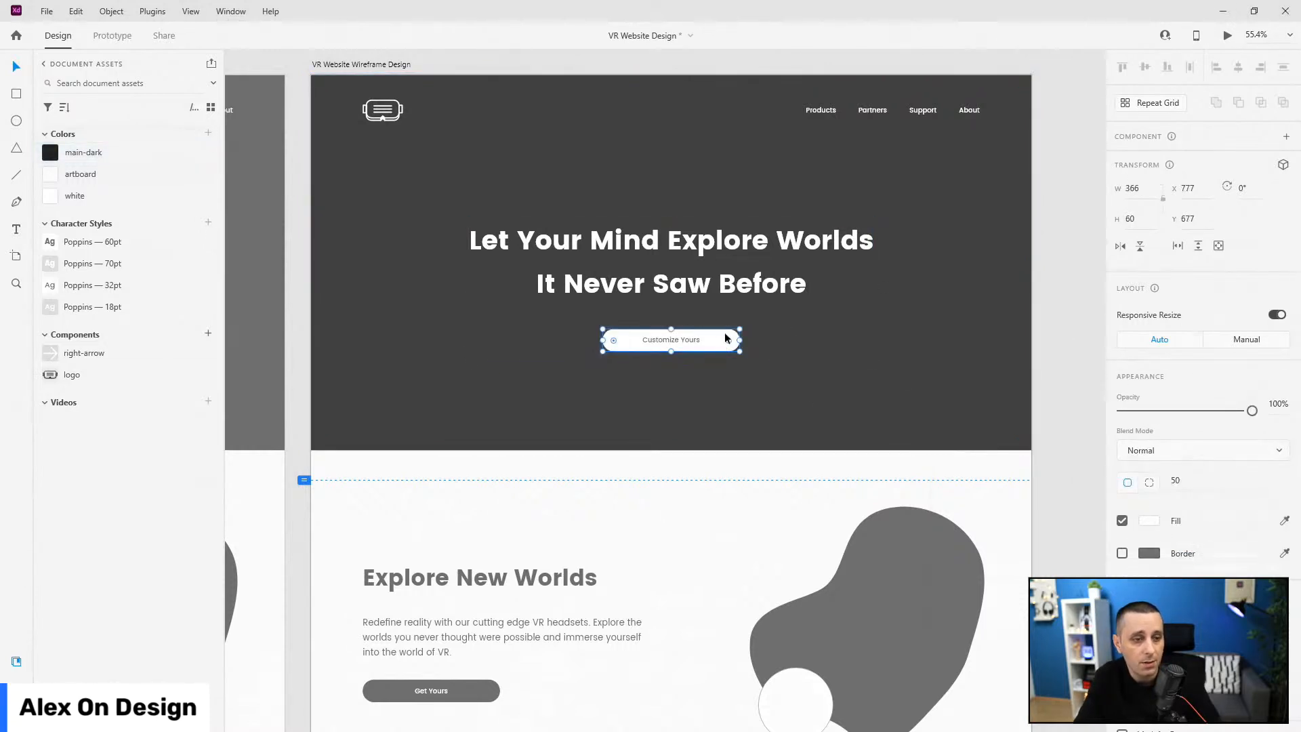
pyautogui.click(1156, 522)
pyautogui.write('#00B1FF')
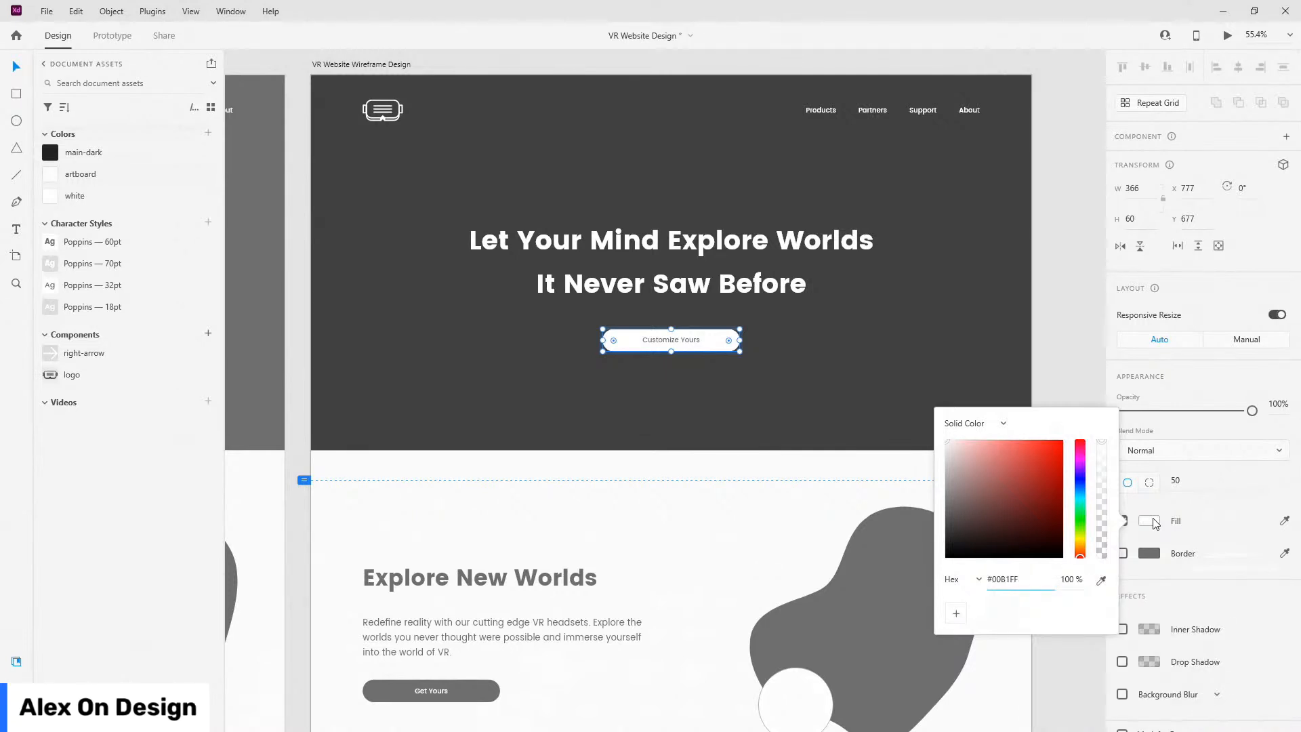
pyautogui.press('Return')
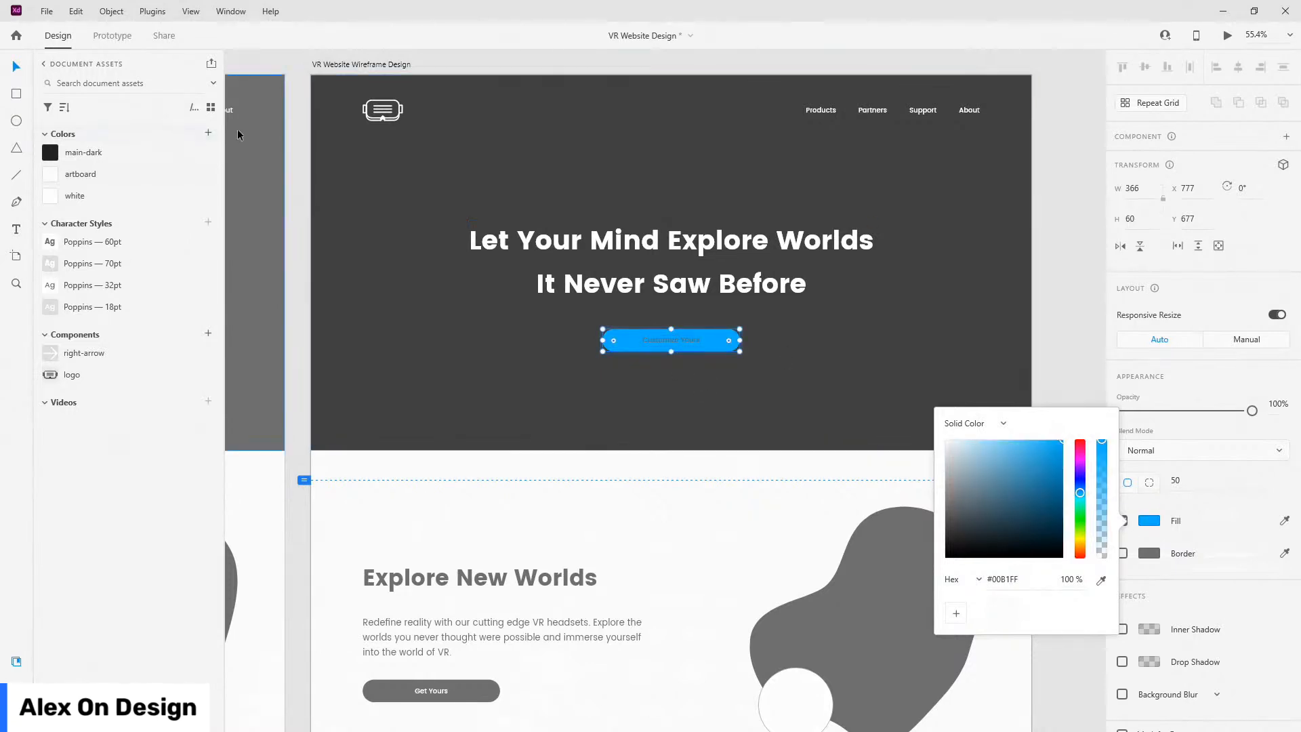
# - Save the button's blue fill as a color asset named dark-blue
pyautogui.click(207, 133)
pyautogui.doubleClick(76, 152)
pyautogui.write('mai')
pyautogui.hotkey('ctrl', 'a')
pyautogui.write('dark-')
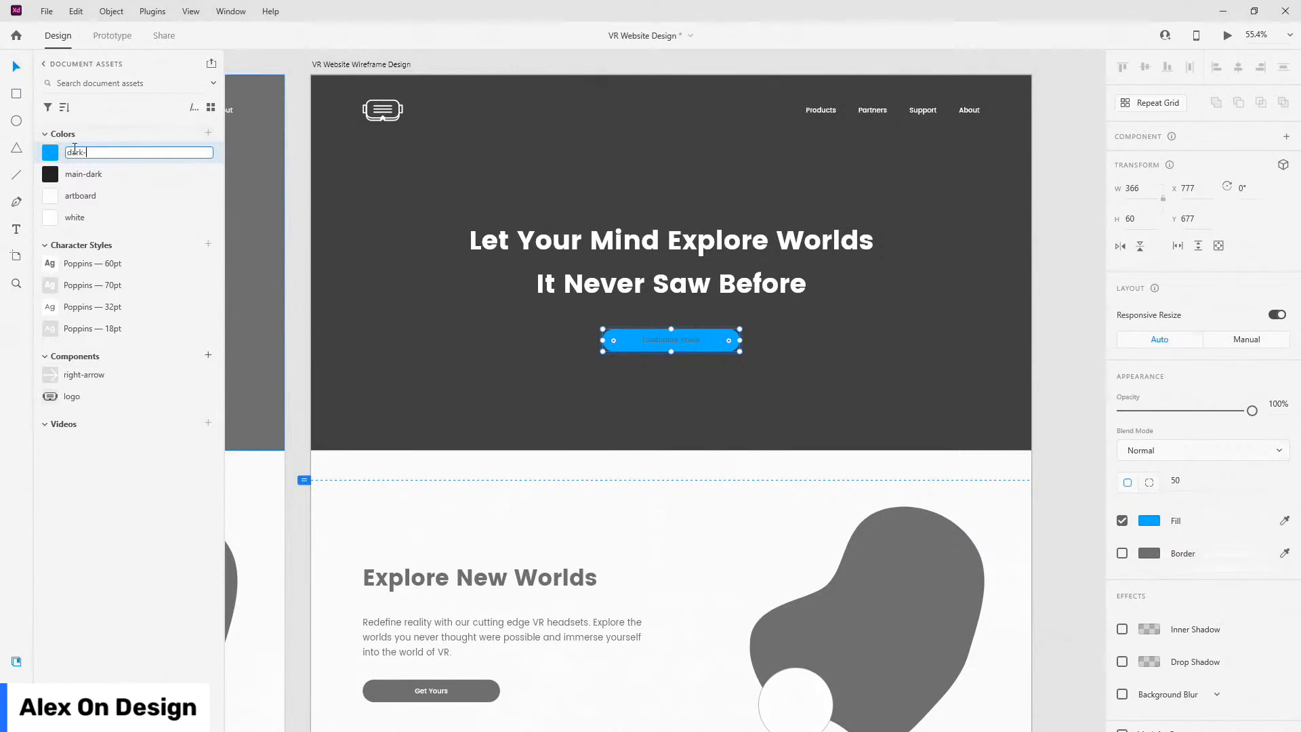
pyautogui.write('blue')
pyautogui.press('Return')
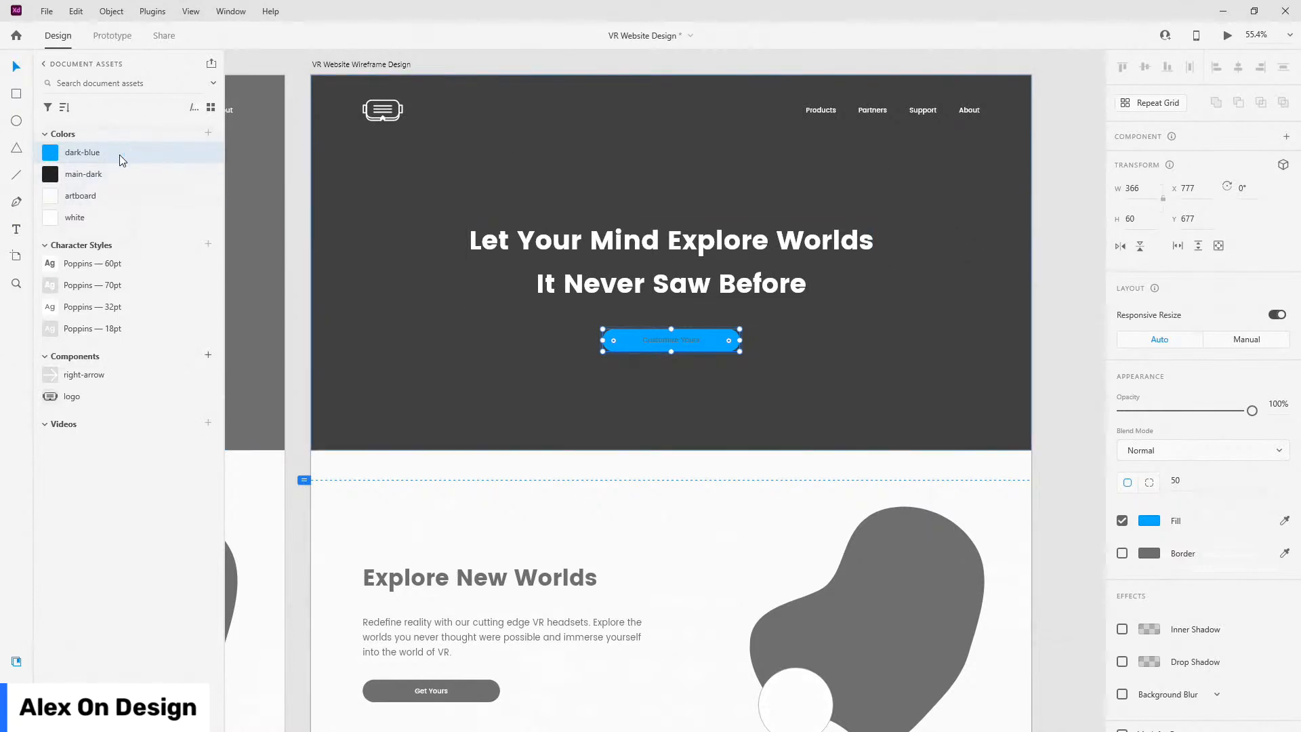
# - Apply the white color asset to the label text of the Customize Yours button
pyautogui.moveTo(97, 147)
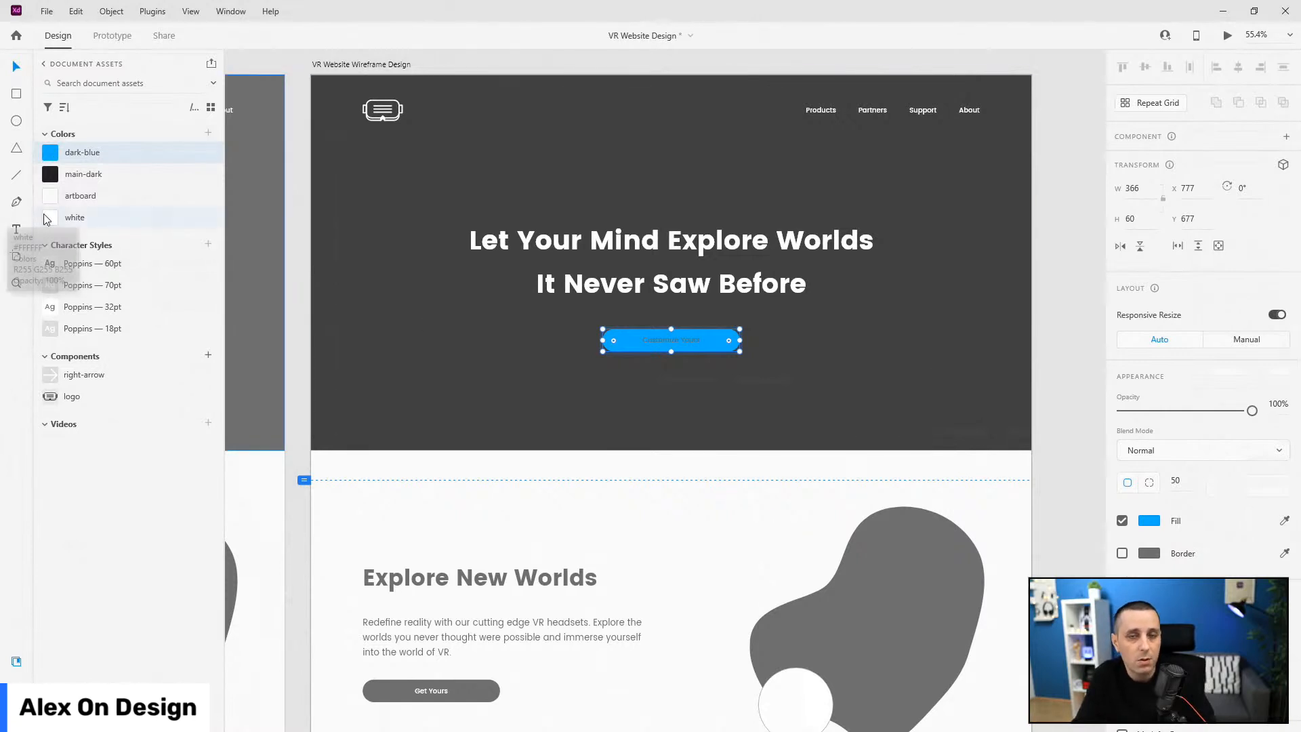
pyautogui.click(668, 342)
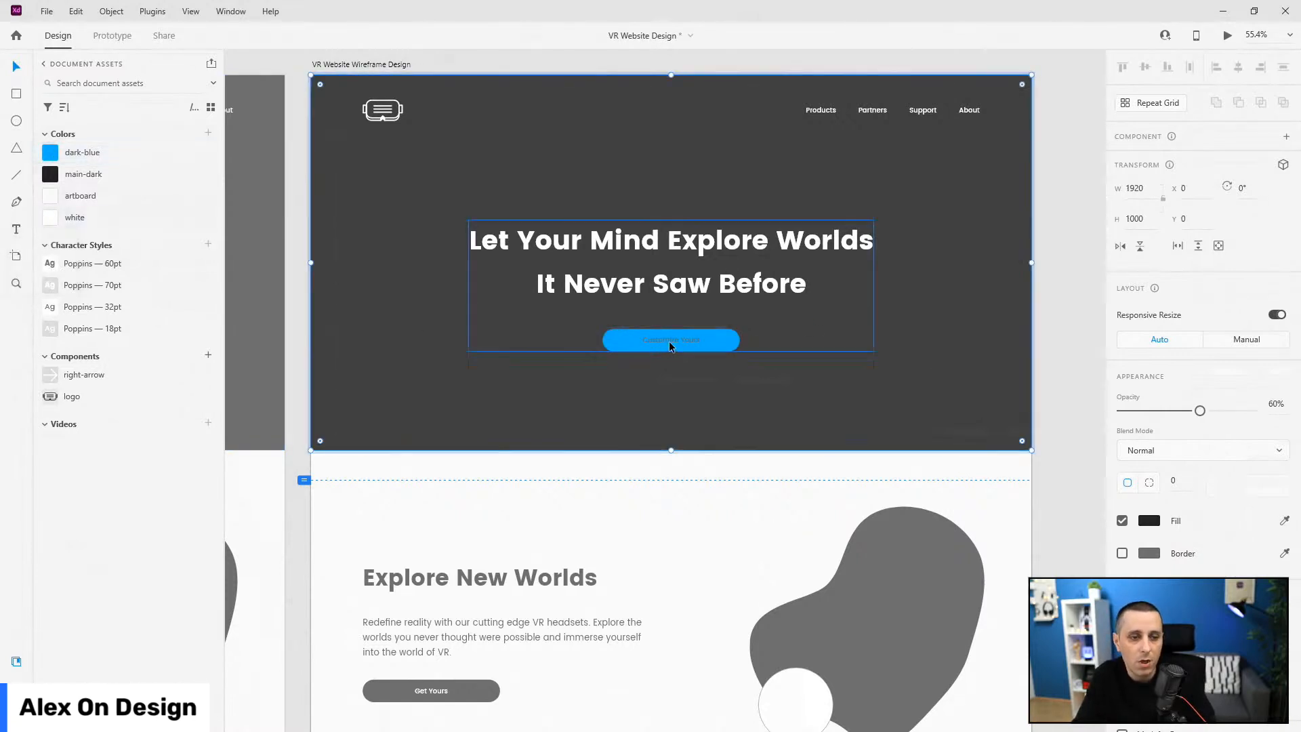
pyautogui.doubleClick(679, 339)
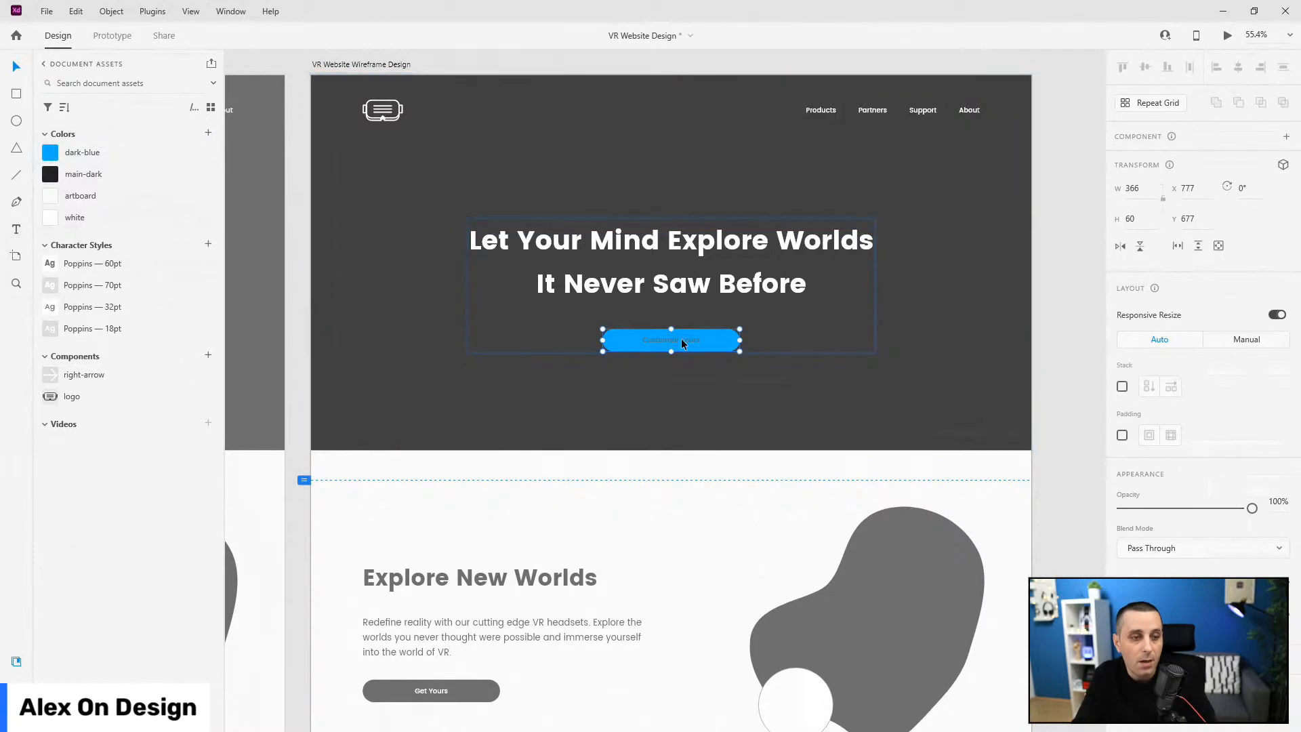
pyautogui.click(681, 339)
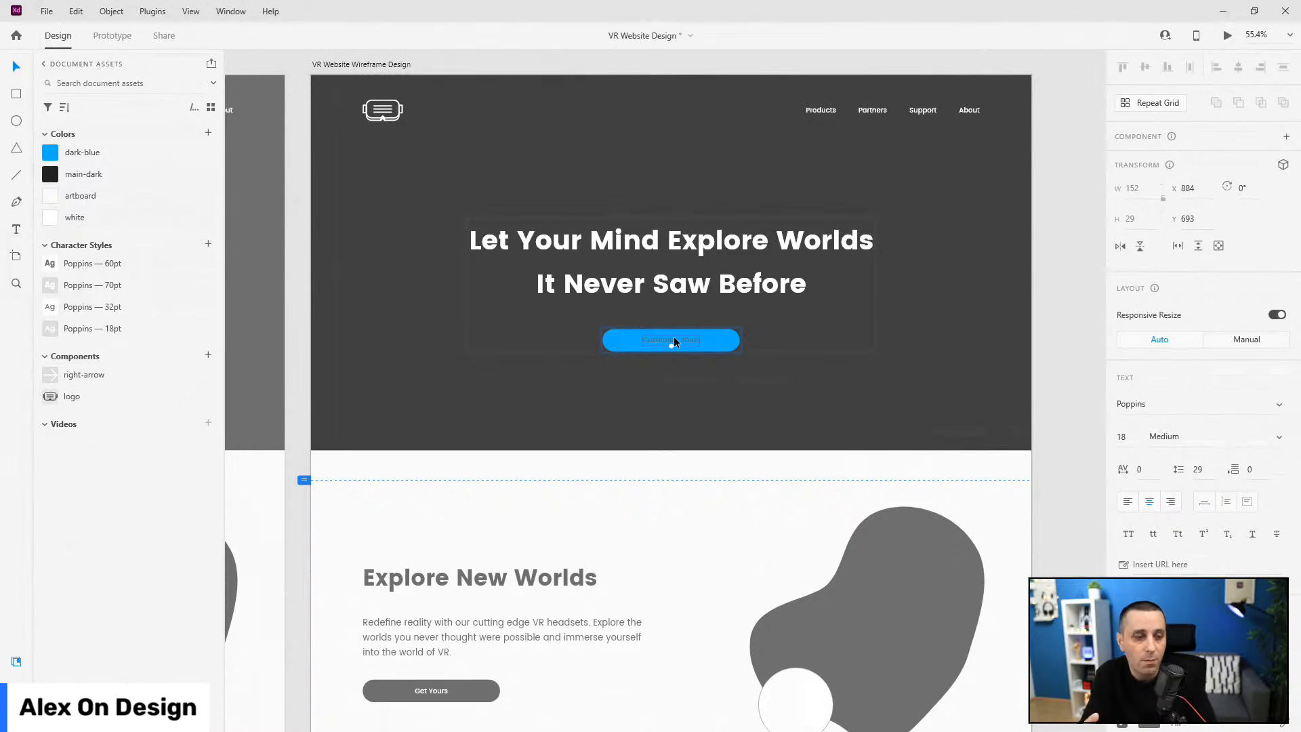
pyautogui.click(128, 217)
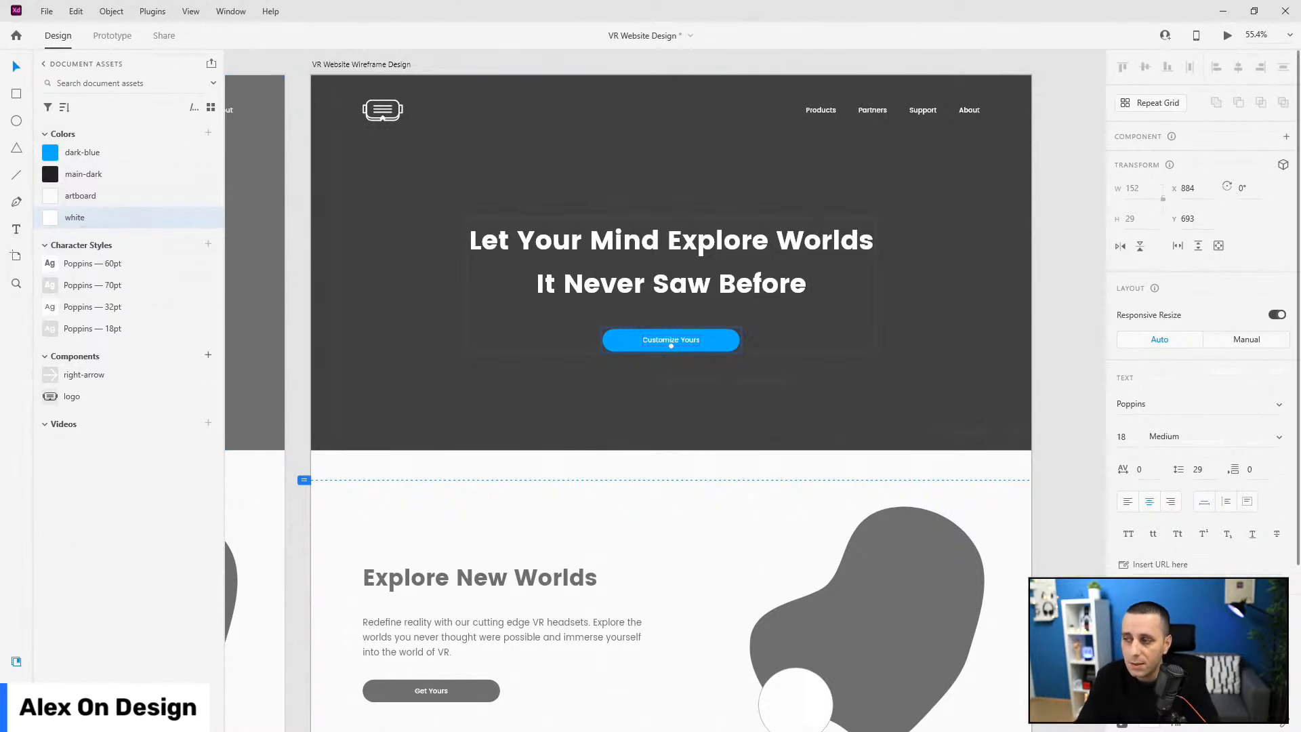
# - Apply the dark-blue asset to the Get Yours button in the Explore New Worlds section and the white asset to its label
pyautogui.scroll(-5, 569, 262)
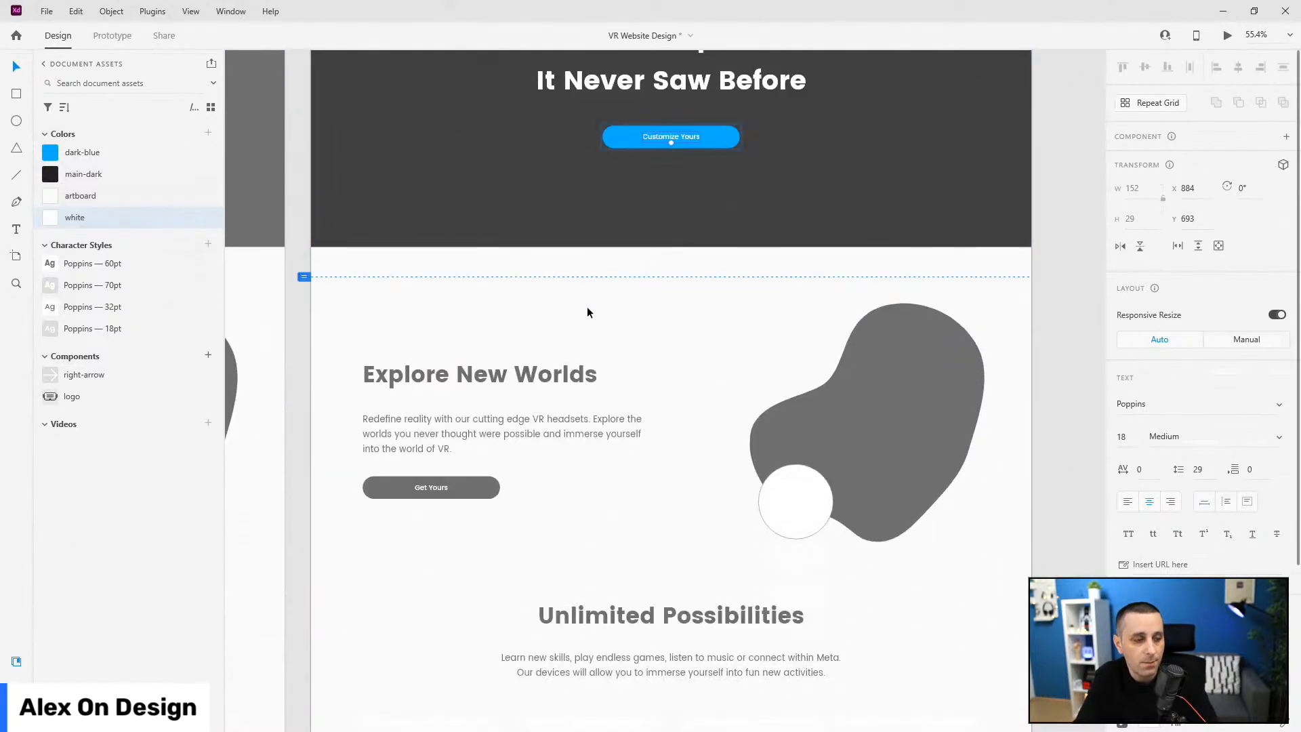
pyautogui.click(465, 487)
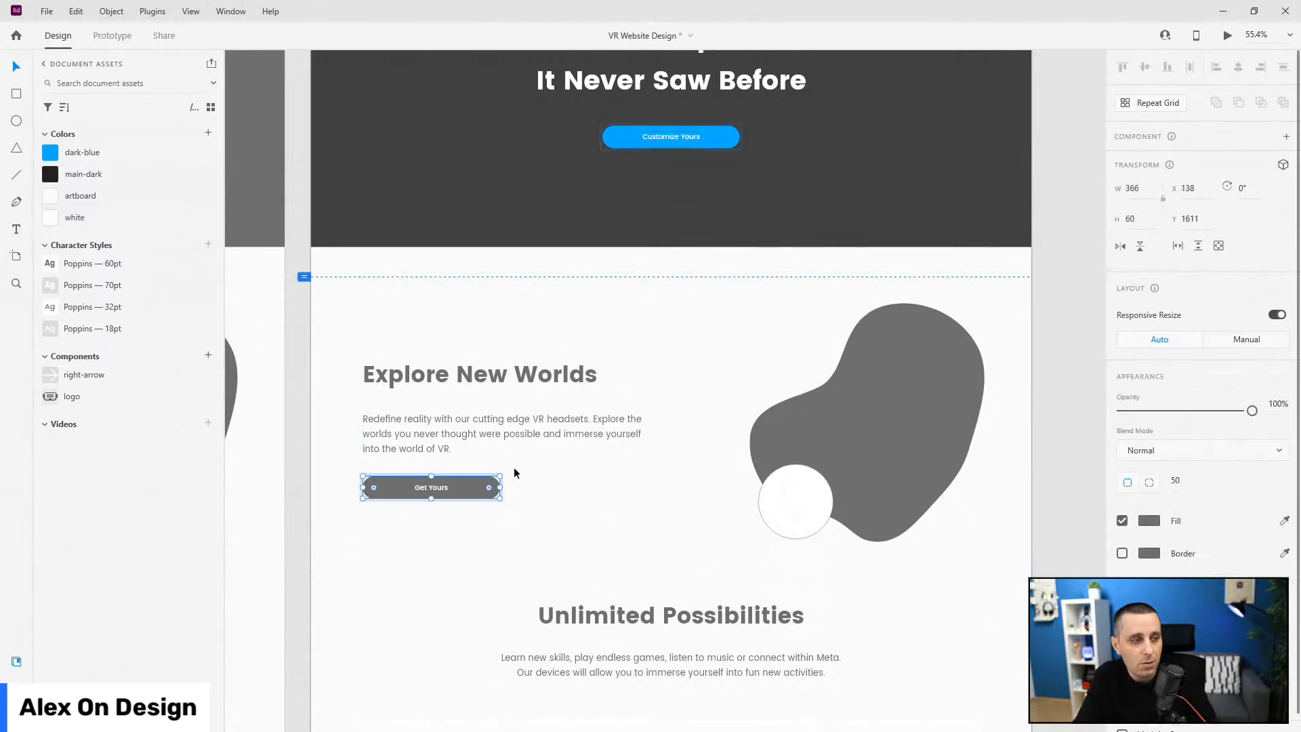
pyautogui.click(91, 154)
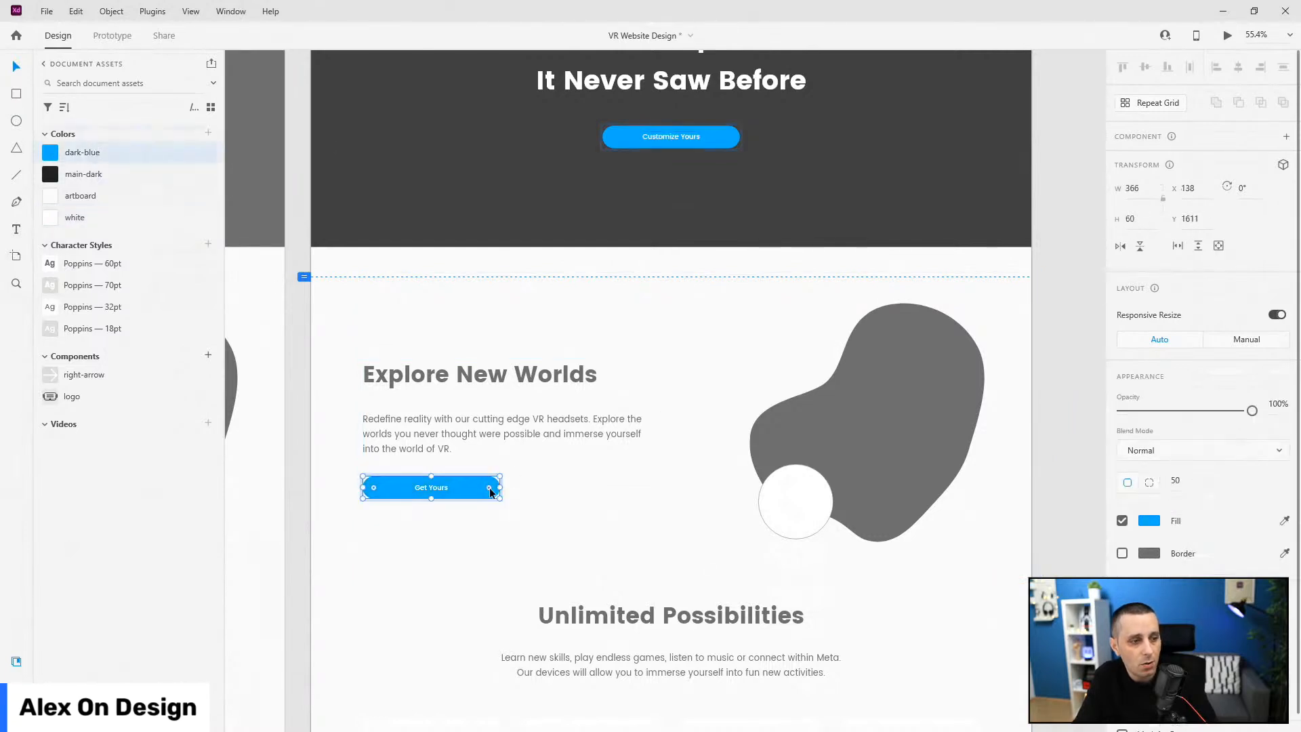
pyautogui.doubleClick(434, 489)
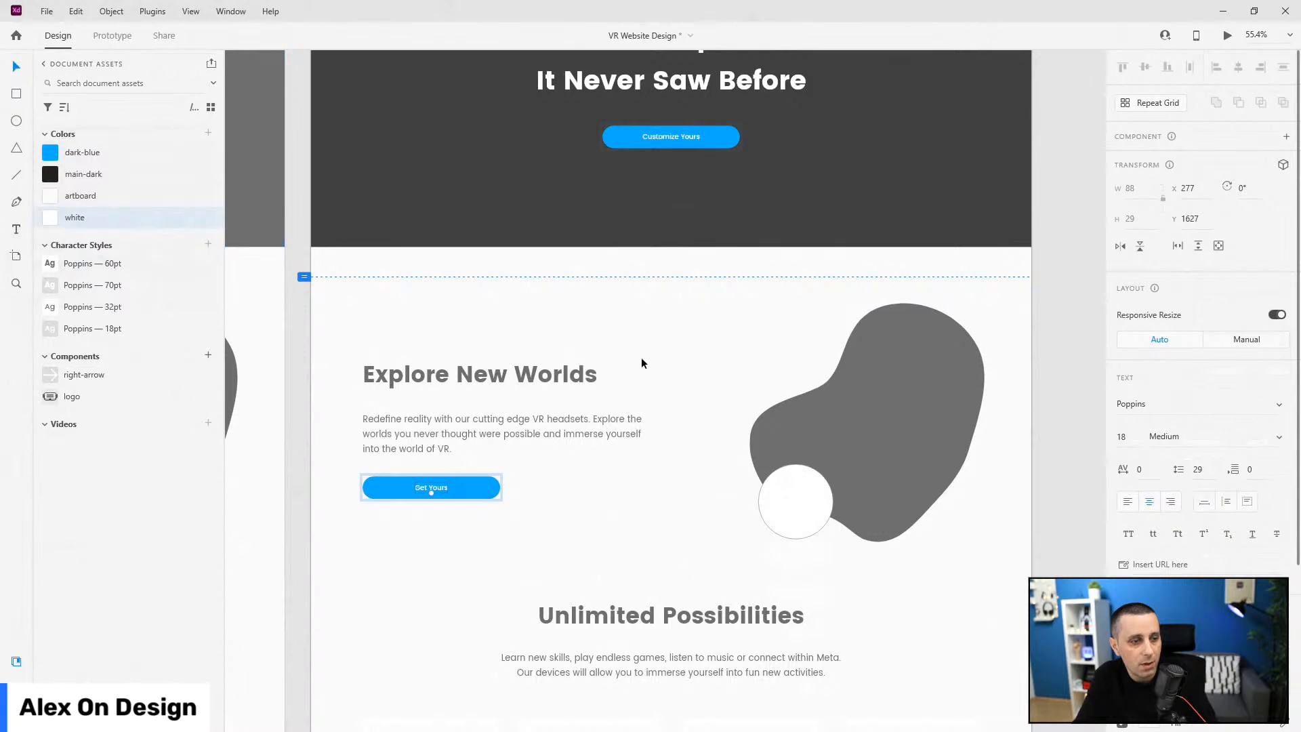
# - Apply the artboard color asset to the fill of the VR Website Wireframe Design artboard
pyautogui.scroll(-2, 641, 356)
pyautogui.scroll(5, 585, 206)
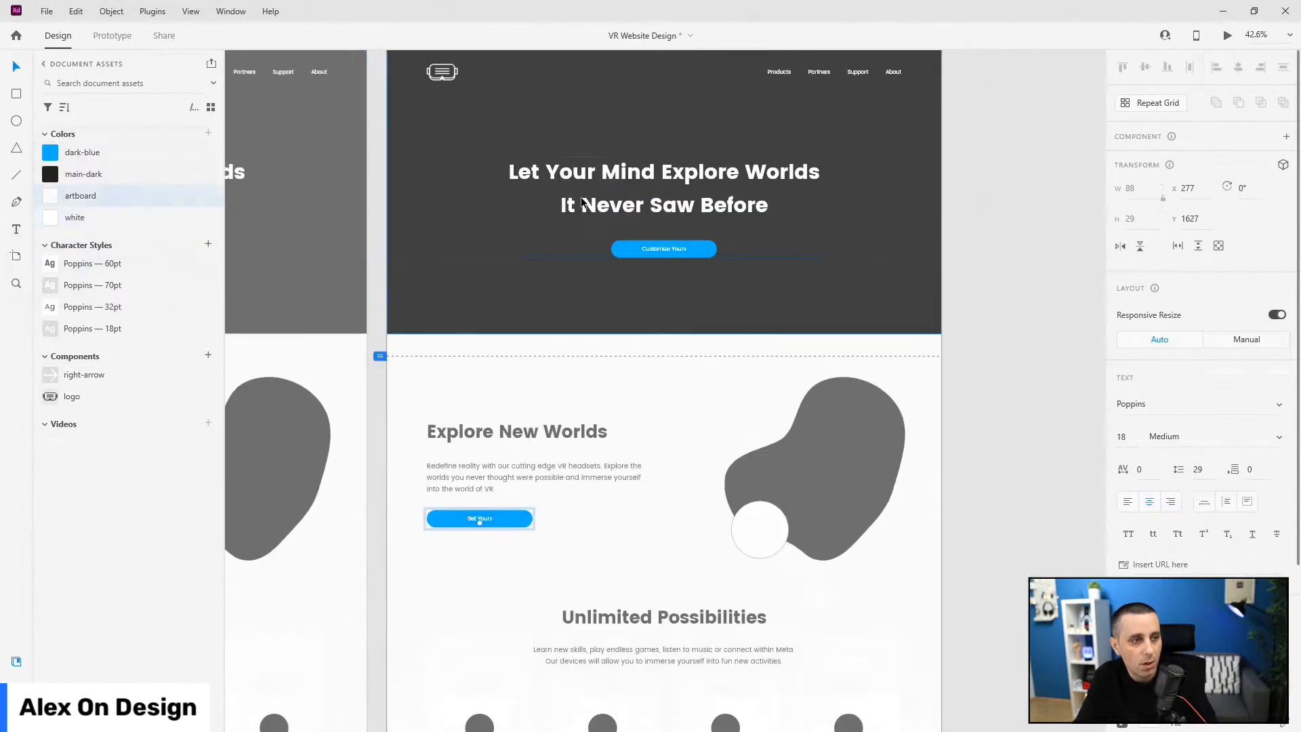
pyautogui.click(407, 75)
pyautogui.click(80, 199)
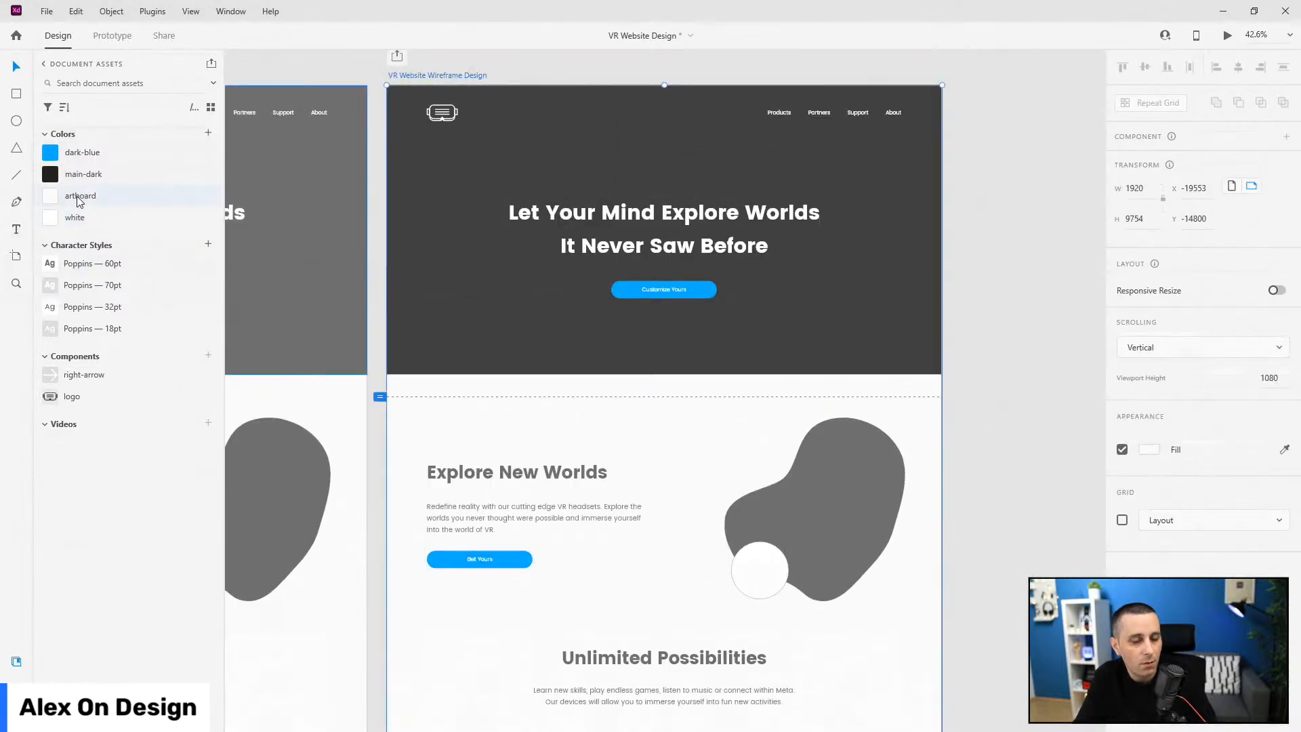
# - Import the woman-vr image into the explore new worlds group and move it over that section of the design artboard
pyautogui.press('alt')
pyautogui.scroll(3, 655, 515)
pyautogui.scroll(-2, 668, 464)
pyautogui.click(924, 441)
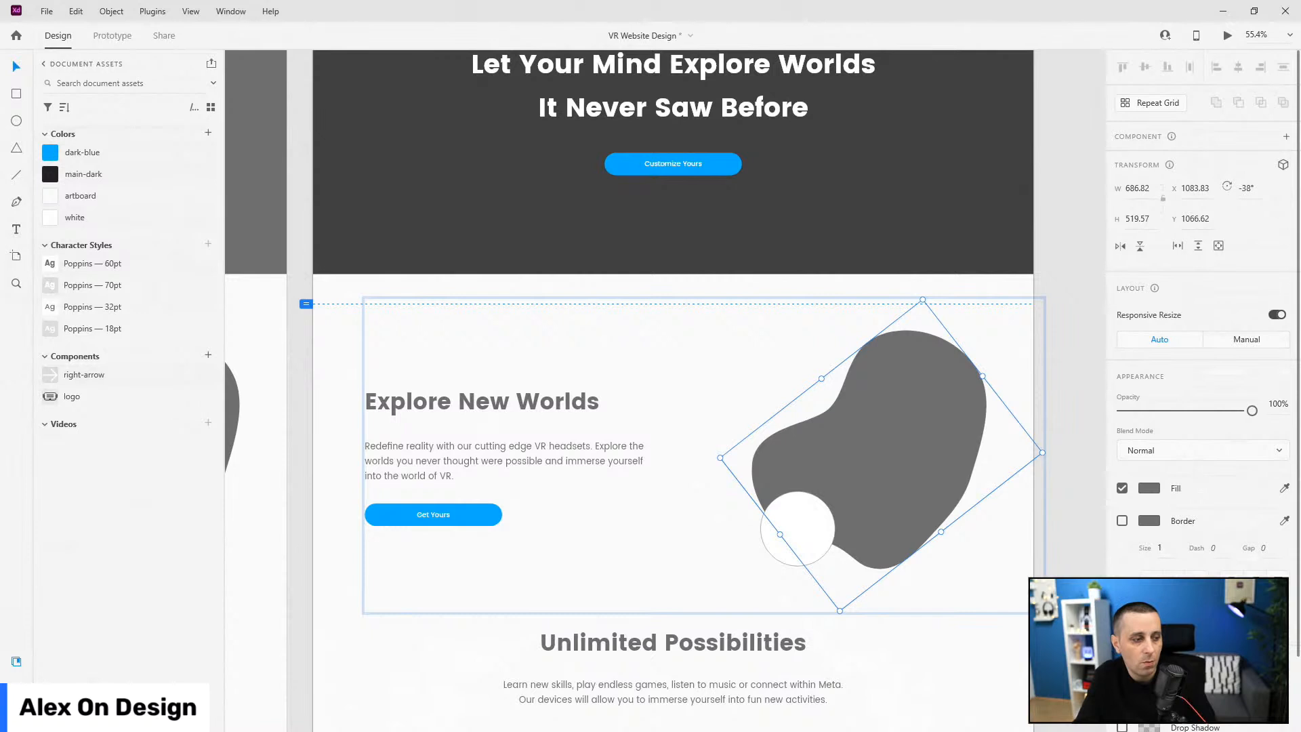
pyautogui.hotkey('ctrl', 'y')
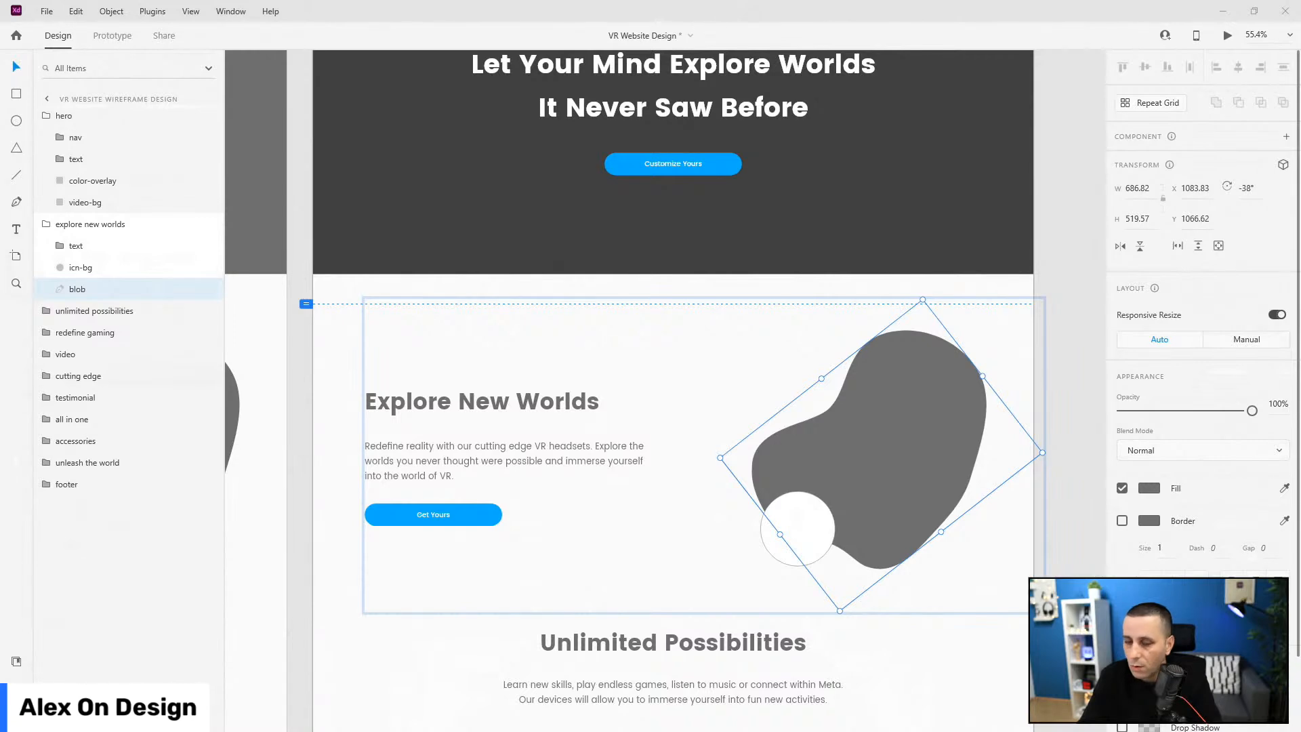
pyautogui.moveTo(1216, 262); pyautogui.dragTo(1042, 249)
pyautogui.scroll(-5, 643, 336)
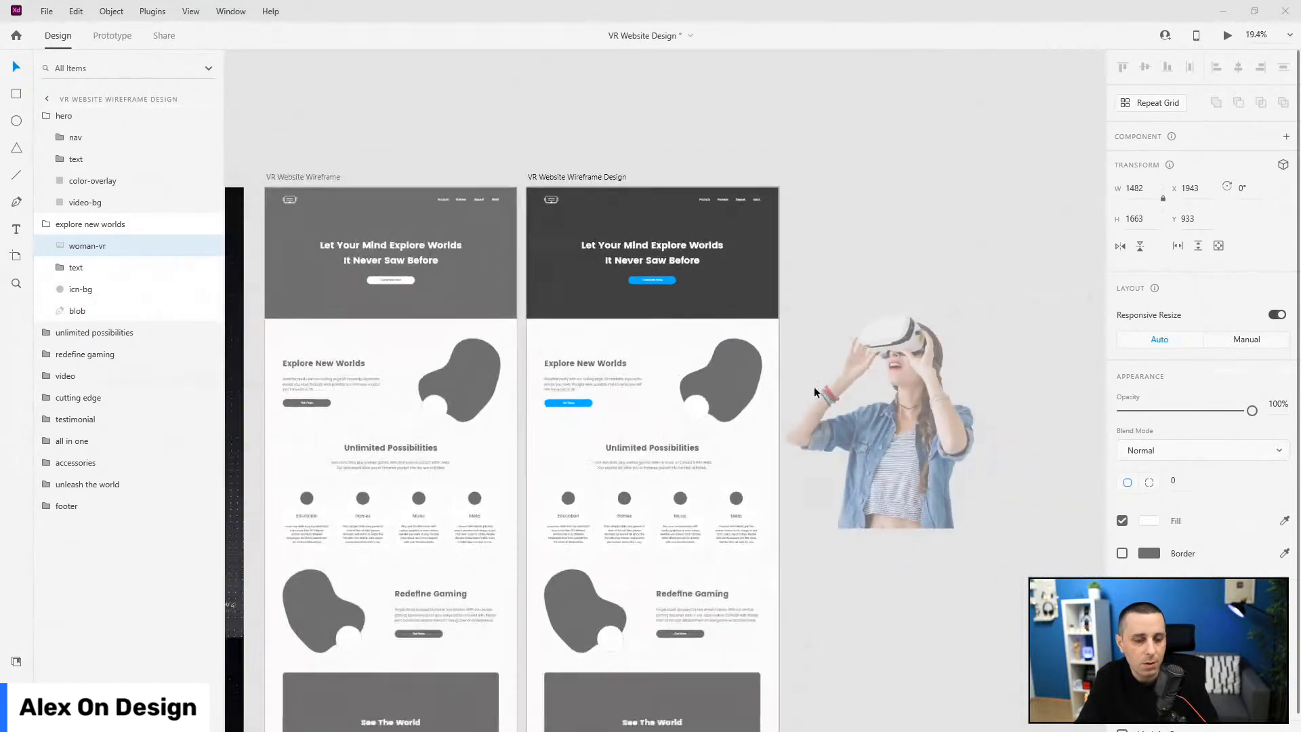
pyautogui.moveTo(929, 433); pyautogui.dragTo(759, 394)
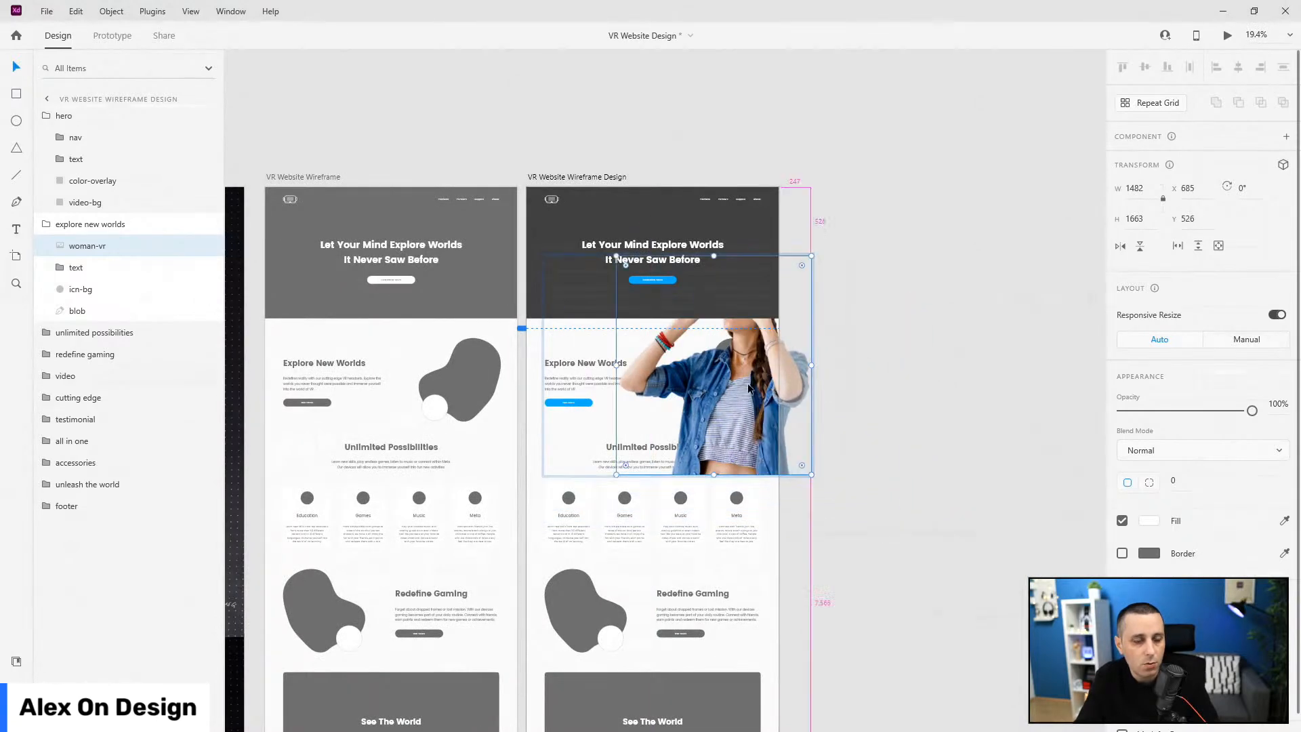
# - Scale the woman-vr image to about 654 by 735, position it over the blob, and place its layer between icn-bg and blob
pyautogui.scroll(4, 760, 394)
pyautogui.moveTo(911, 607); pyautogui.dragTo(800, 474)
pyautogui.scroll(3, 742, 383)
pyautogui.moveTo(707, 403); pyautogui.dragTo(753, 410)
pyautogui.scroll(2, 709, 405)
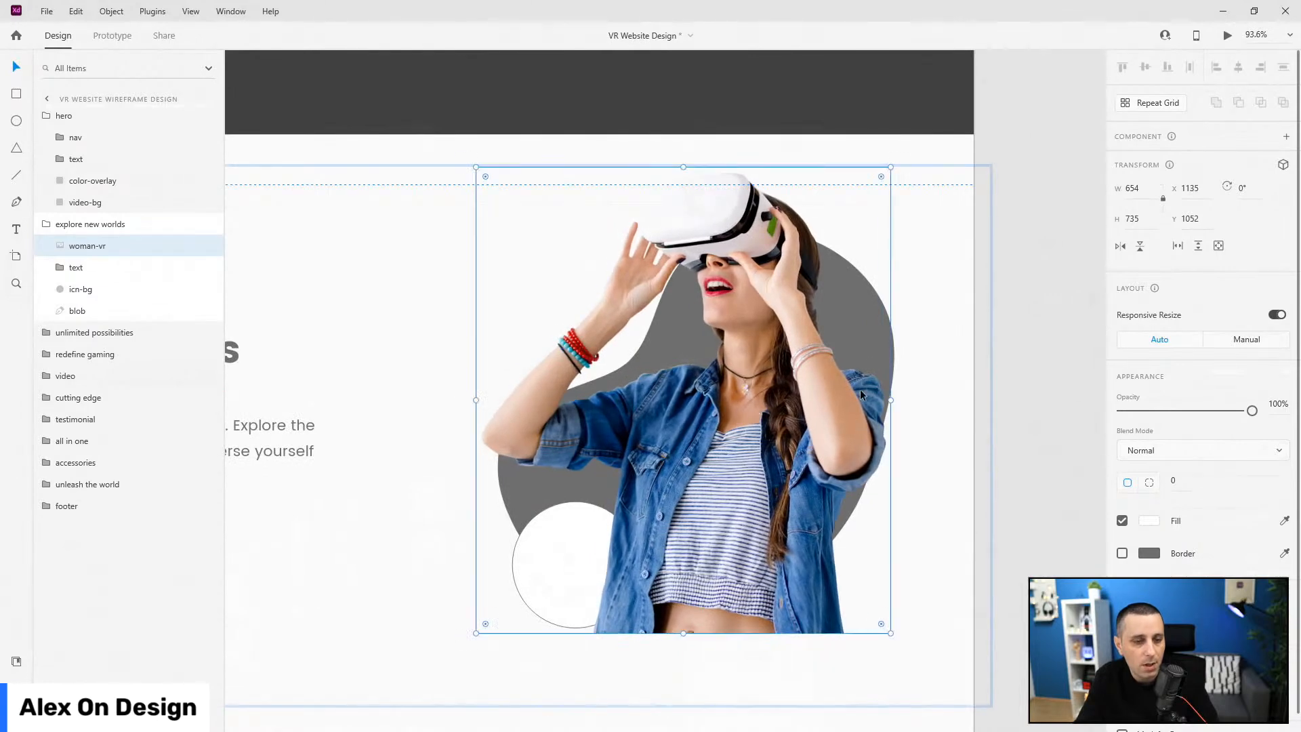
pyautogui.moveTo(851, 425); pyautogui.dragTo(855, 425)
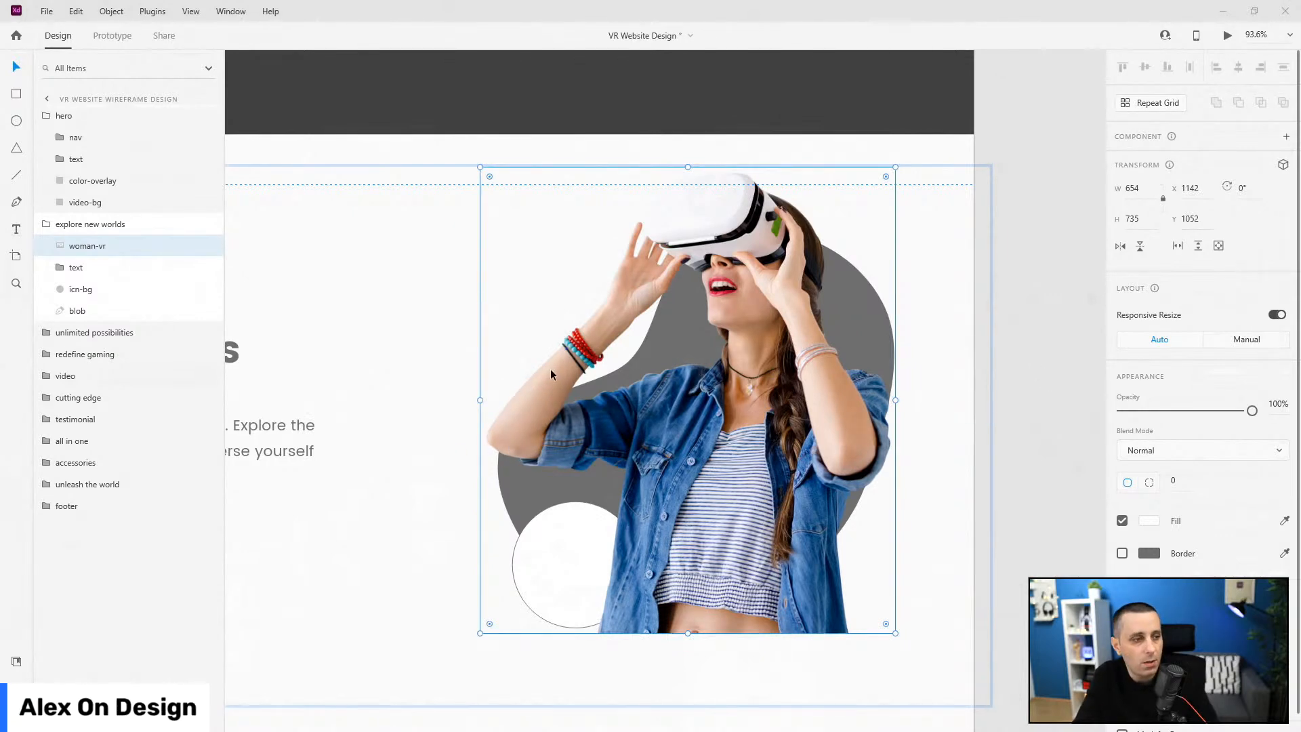
pyautogui.moveTo(86, 248); pyautogui.dragTo(99, 304)
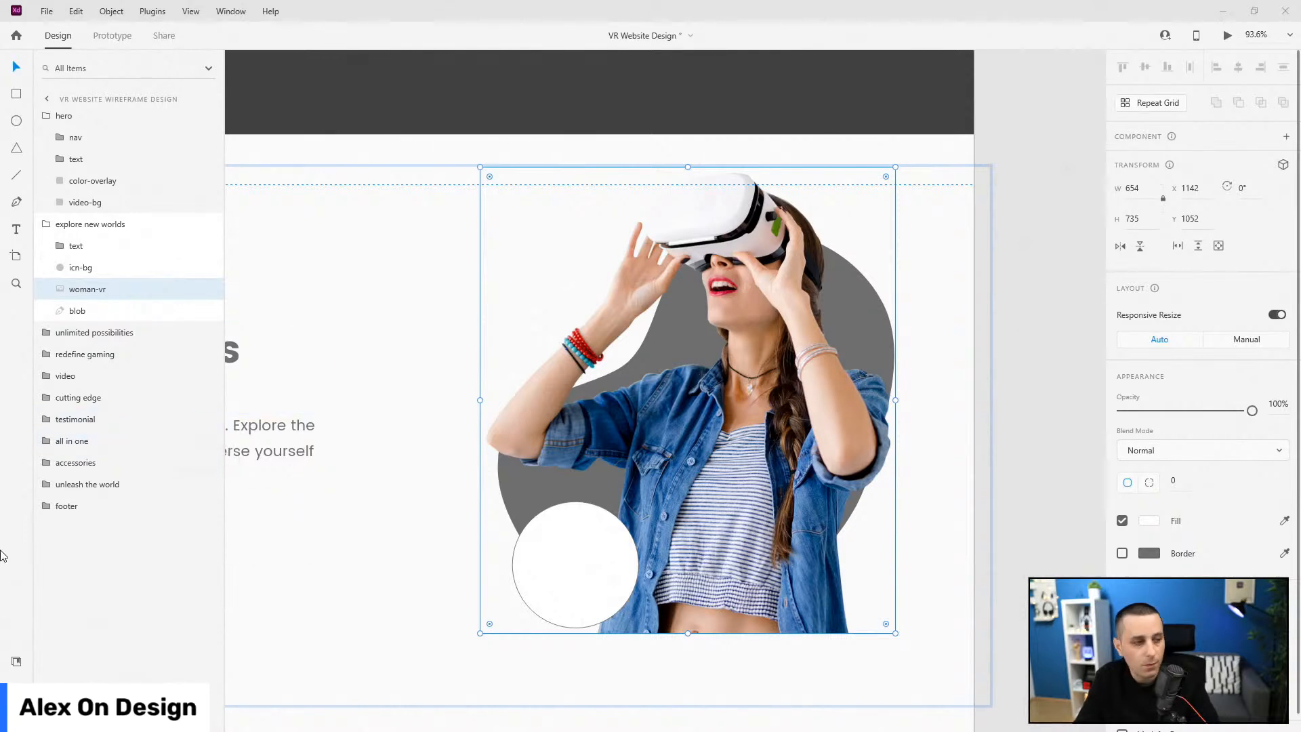
pyautogui.click(16, 660)
pyautogui.doubleClick(76, 154)
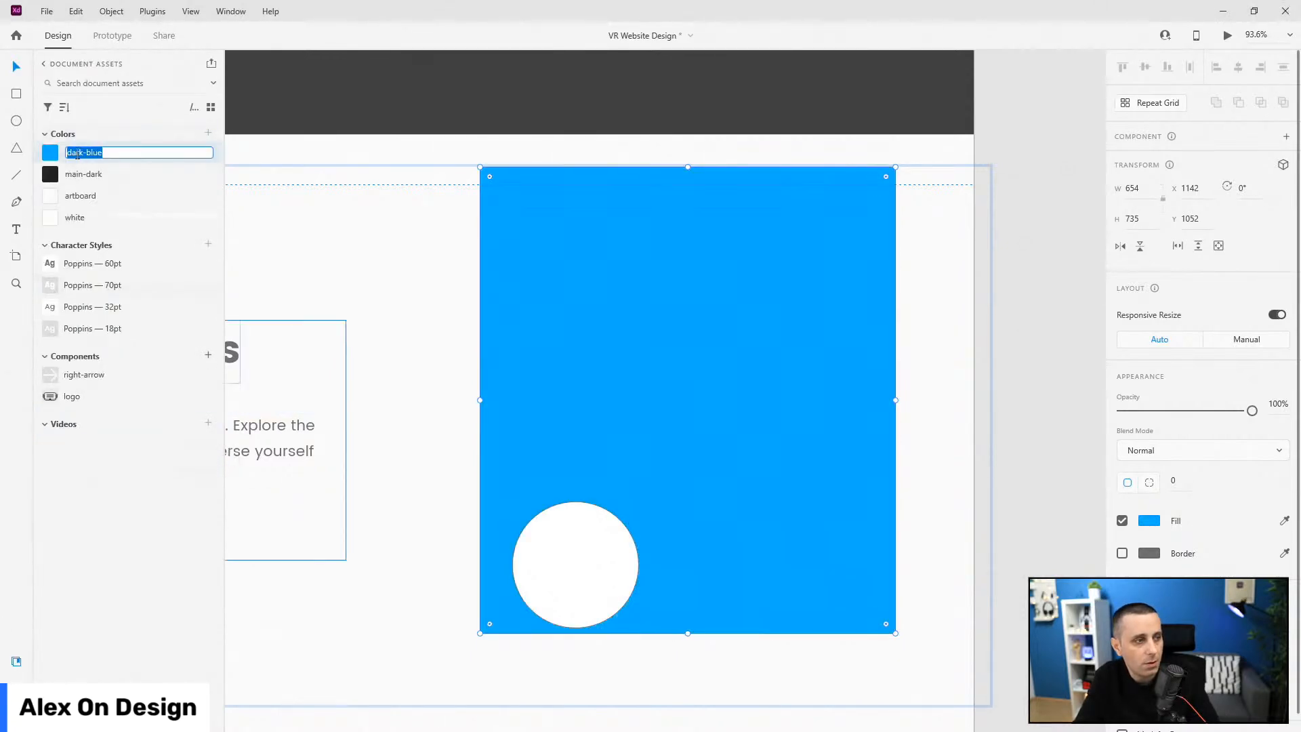
pyautogui.click(306, 222)
pyautogui.hotkey('ctrl', 'z')
pyautogui.doubleClick(86, 152)
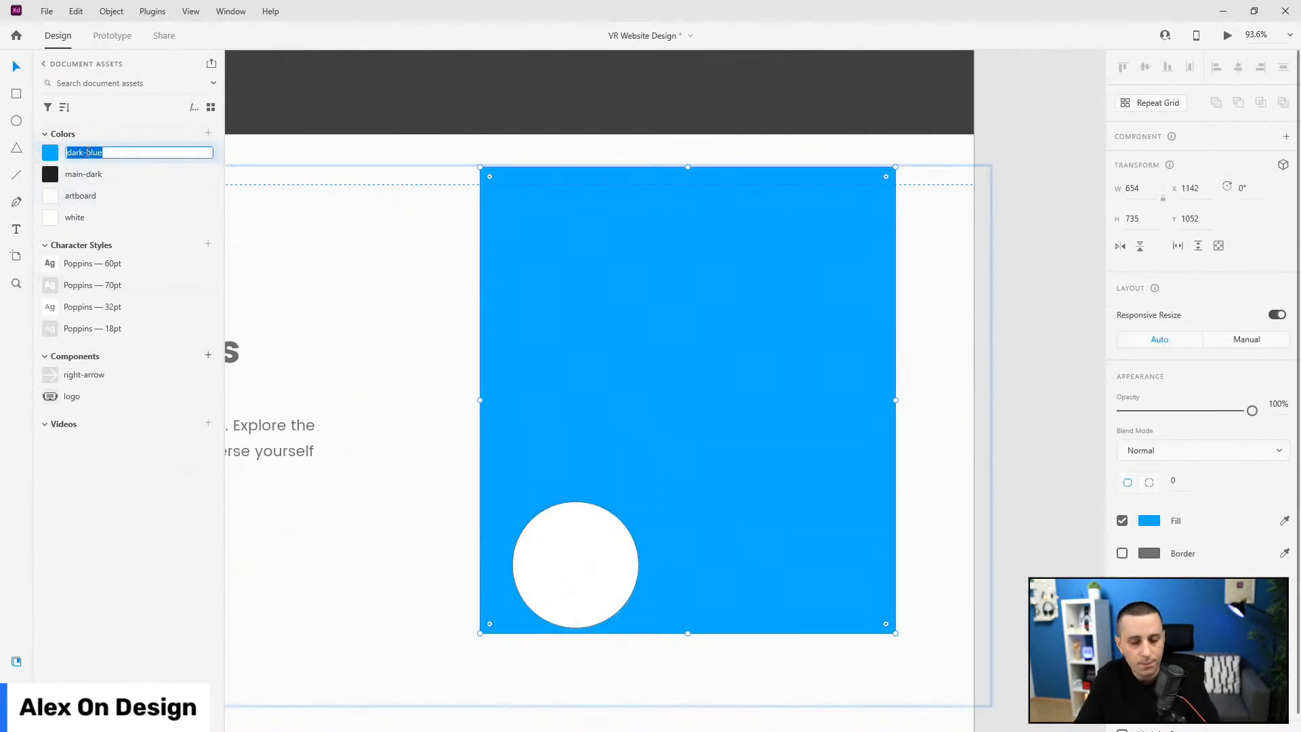
pyautogui.press('Escape')
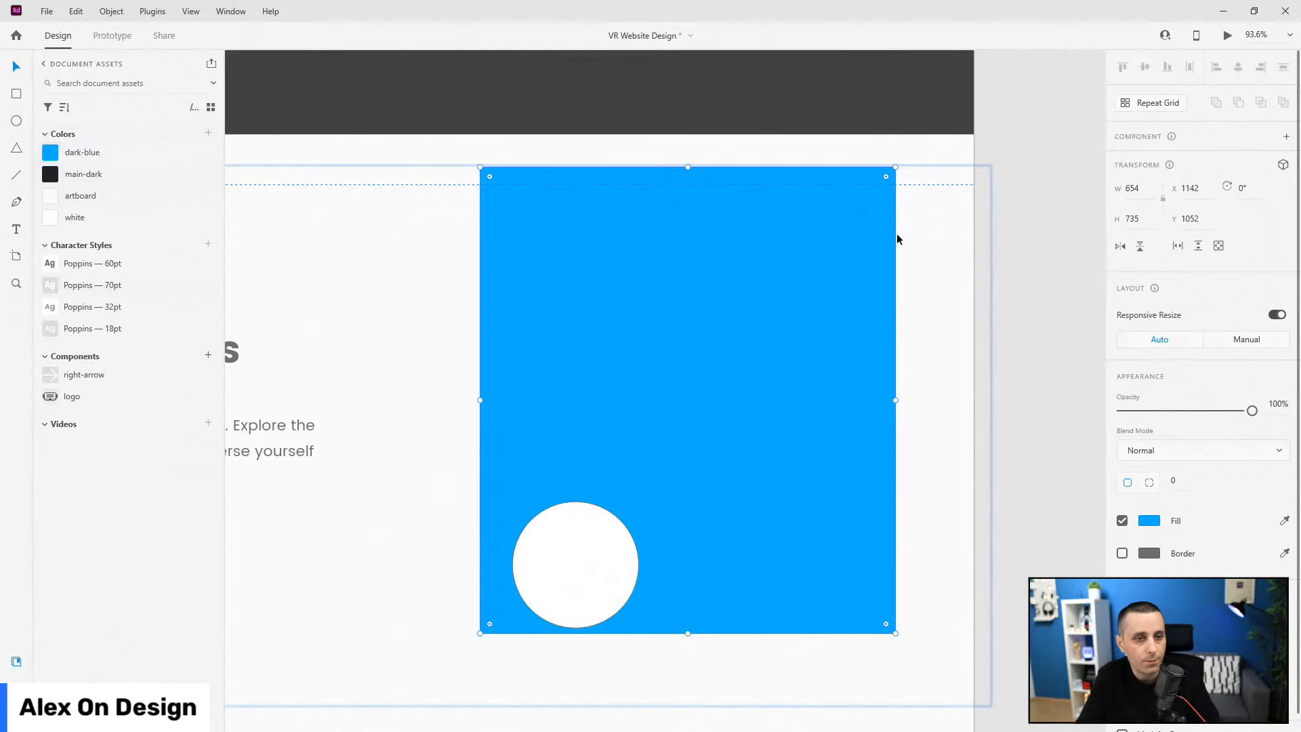
pyautogui.hotkey('ctrl', 'z')
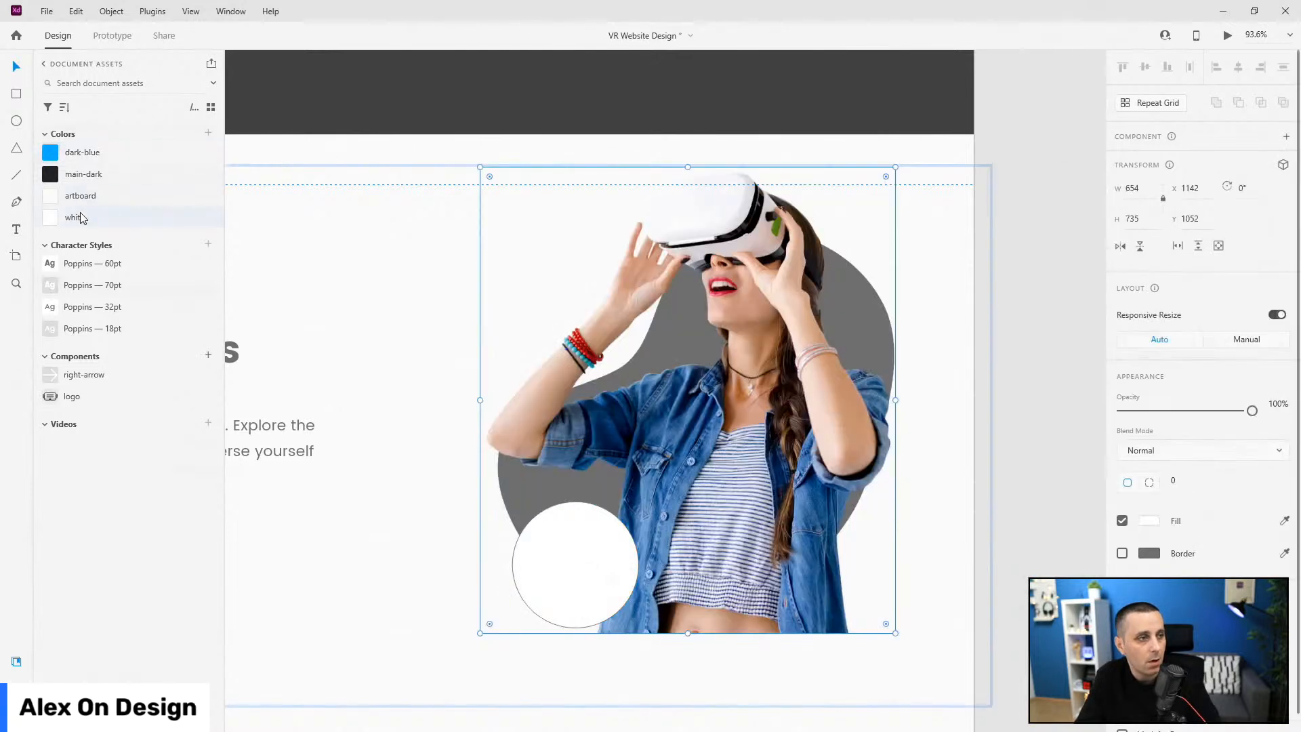
# - Rename the dark-blue color asset to main-blue
pyautogui.rightClick(73, 152)
pyautogui.click(99, 330)
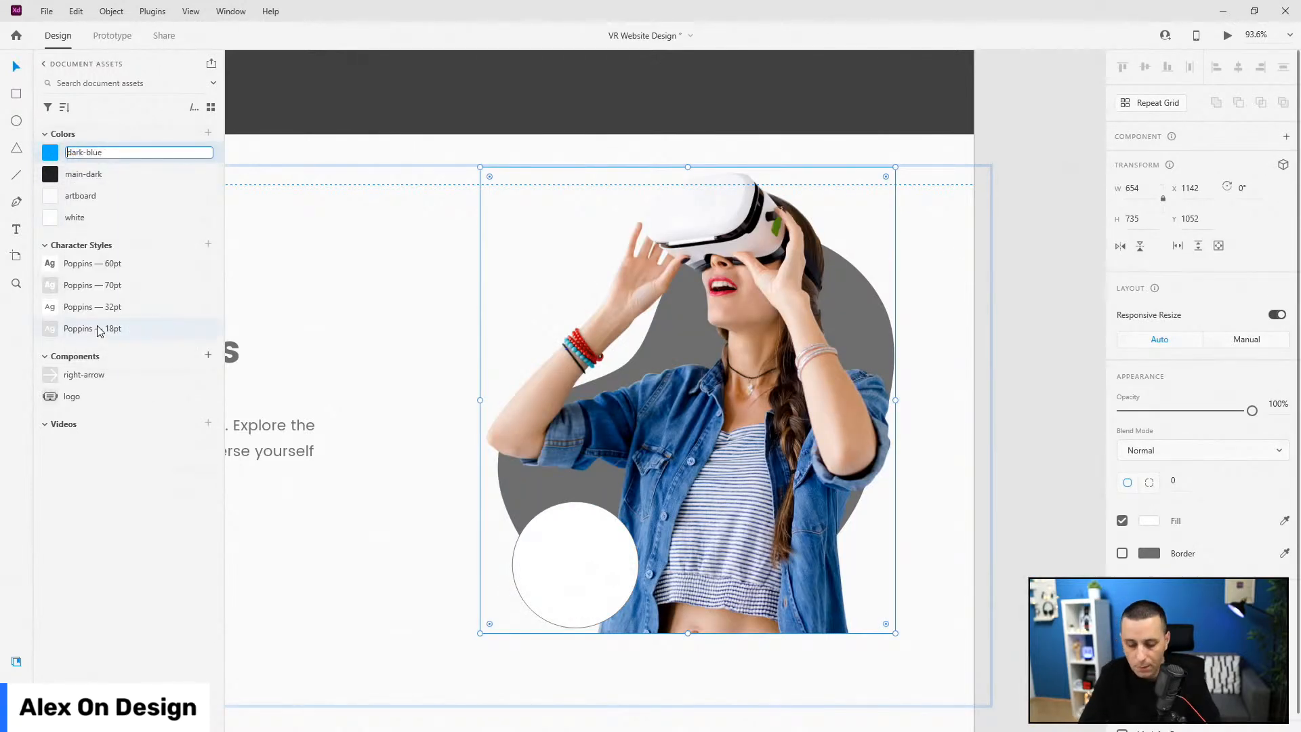
pyautogui.write('main')
pyautogui.press('Return')
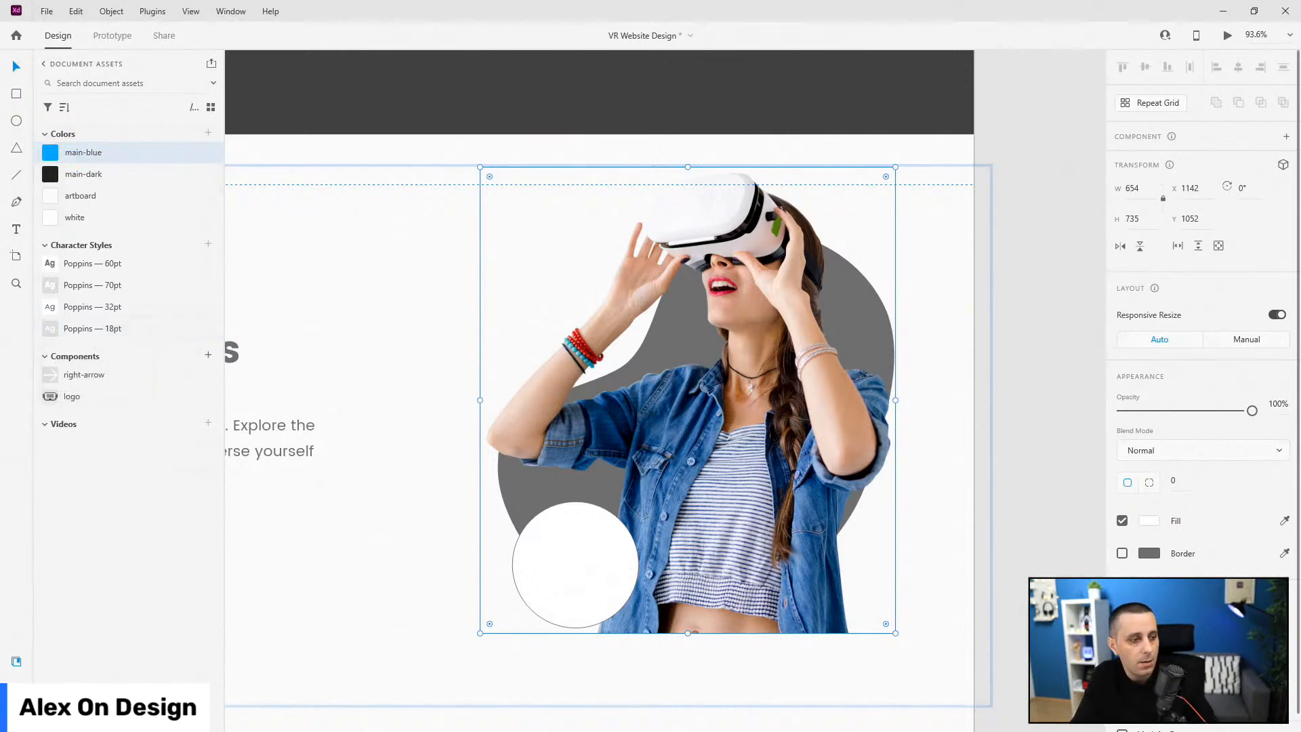
# - Set the fill of the blob in the explore new worlds group to #86D7FB
pyautogui.hotkey('ctrl', 'y')
pyautogui.click(95, 314)
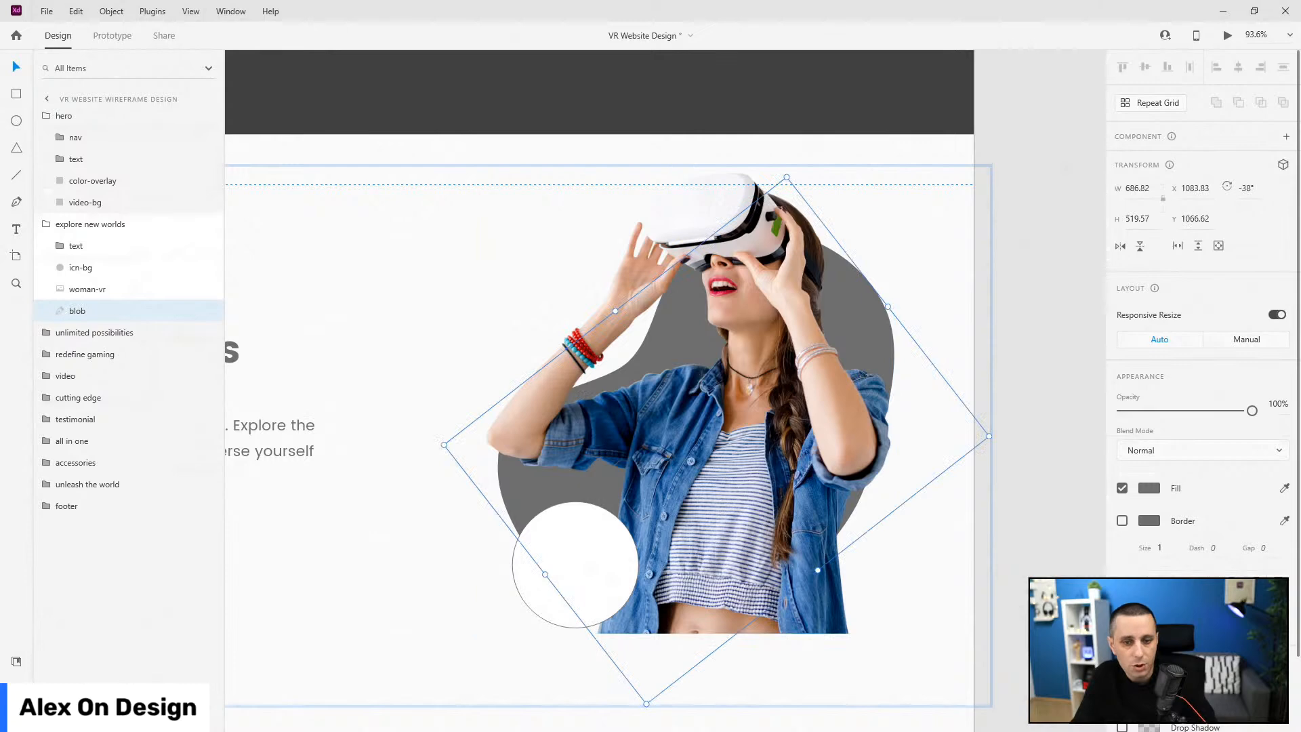
pyautogui.click(1149, 489)
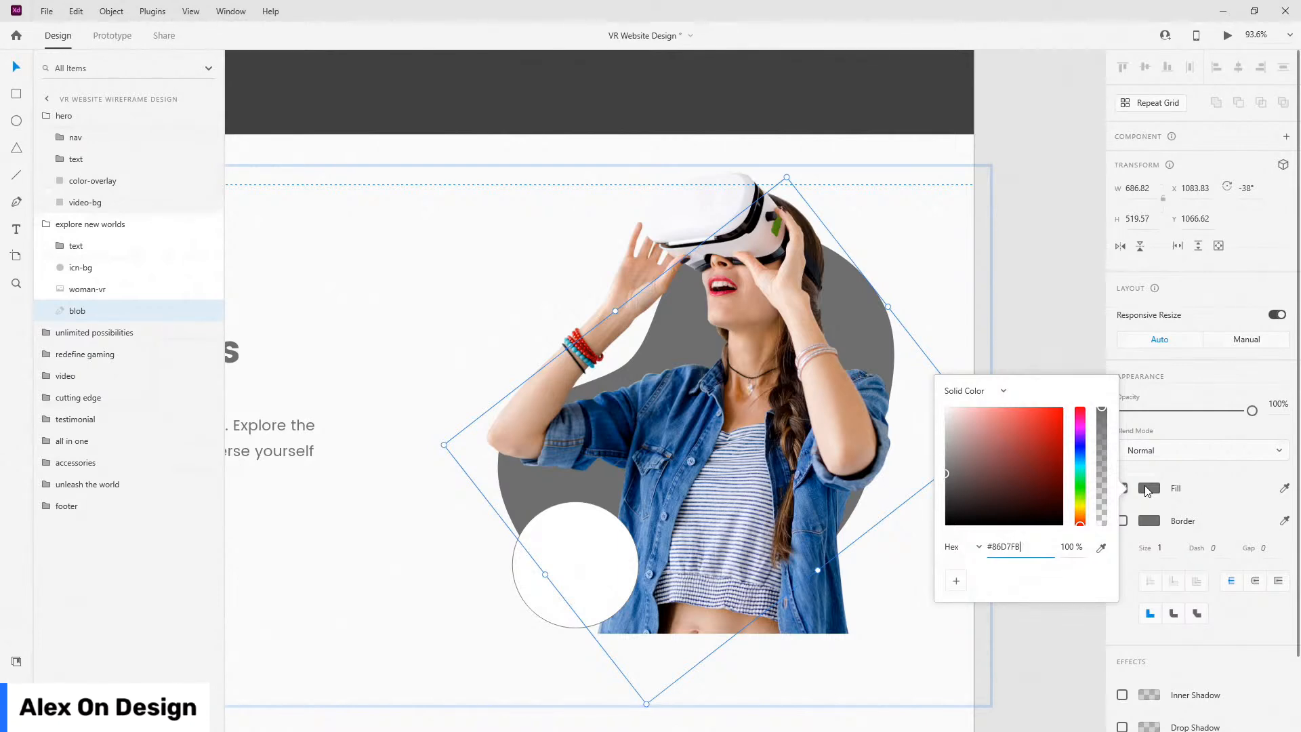
pyautogui.press('Return')
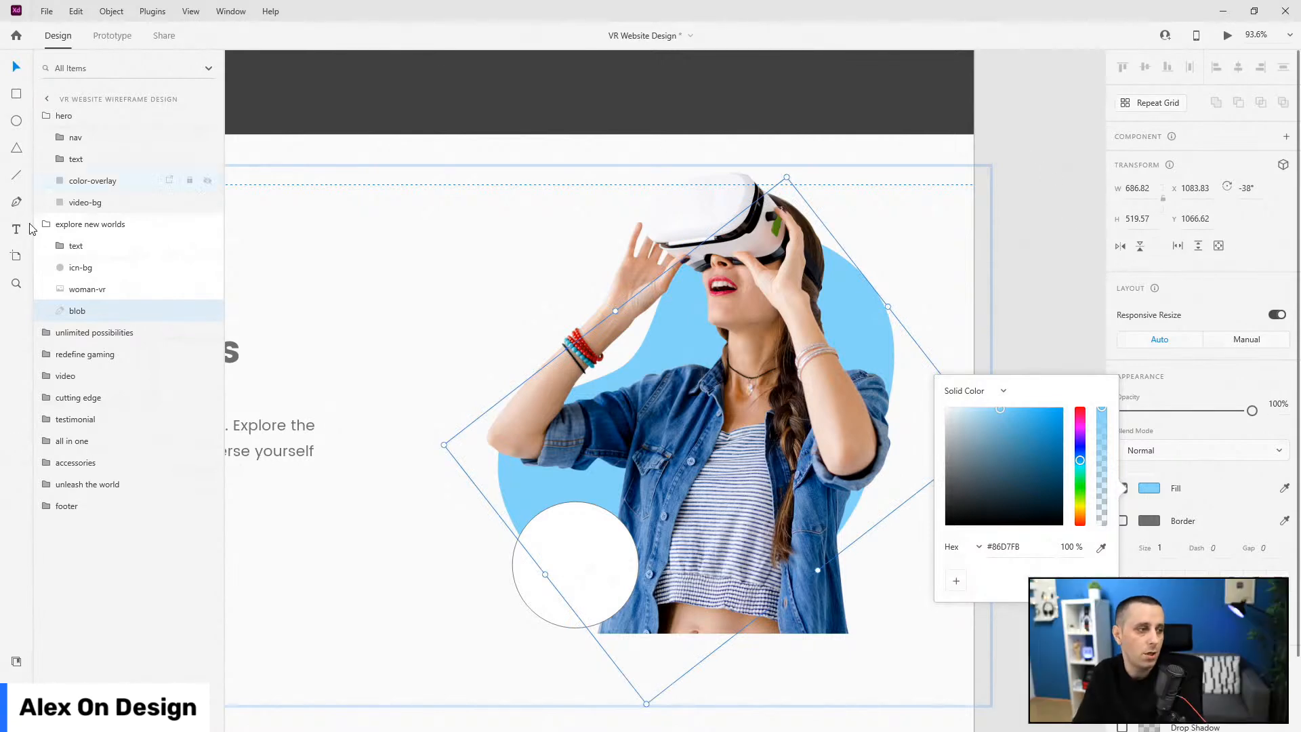
# - Save the blob's fill as a color asset named light-blue
pyautogui.click(17, 662)
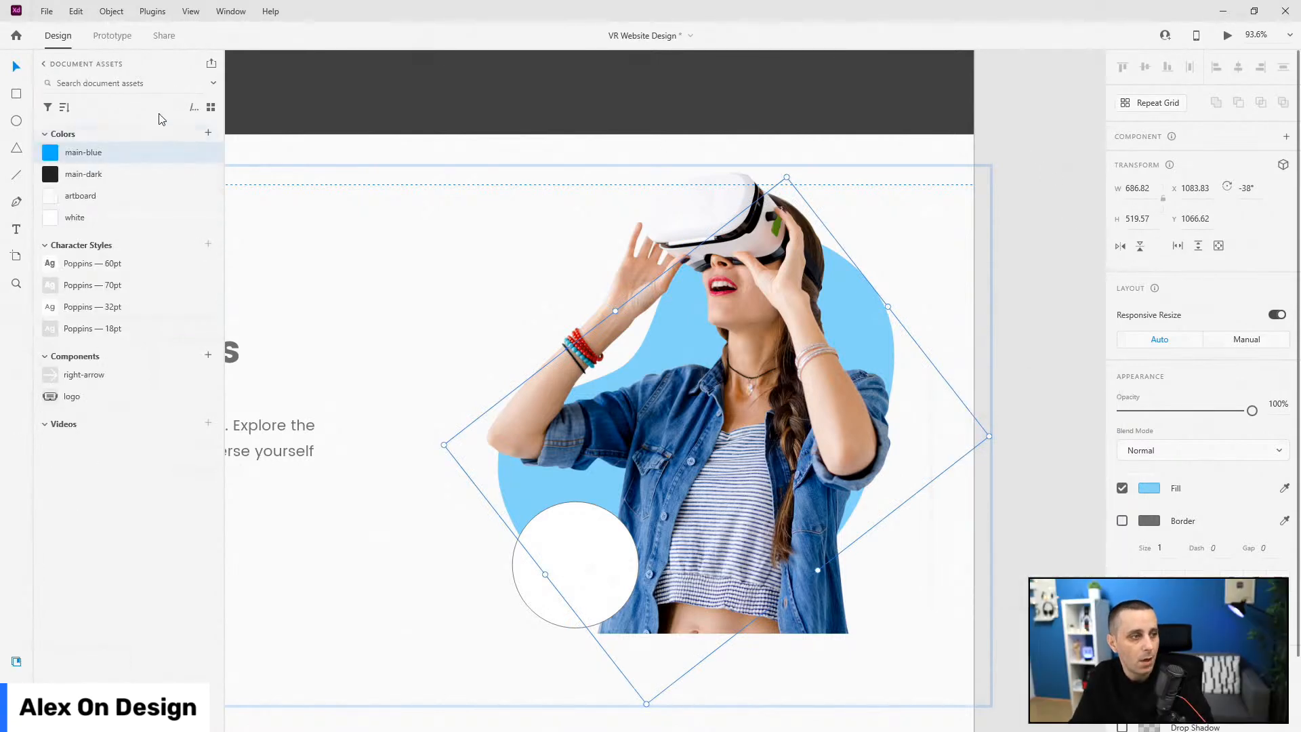
pyautogui.click(208, 133)
pyautogui.doubleClick(89, 153)
pyautogui.write('lig')
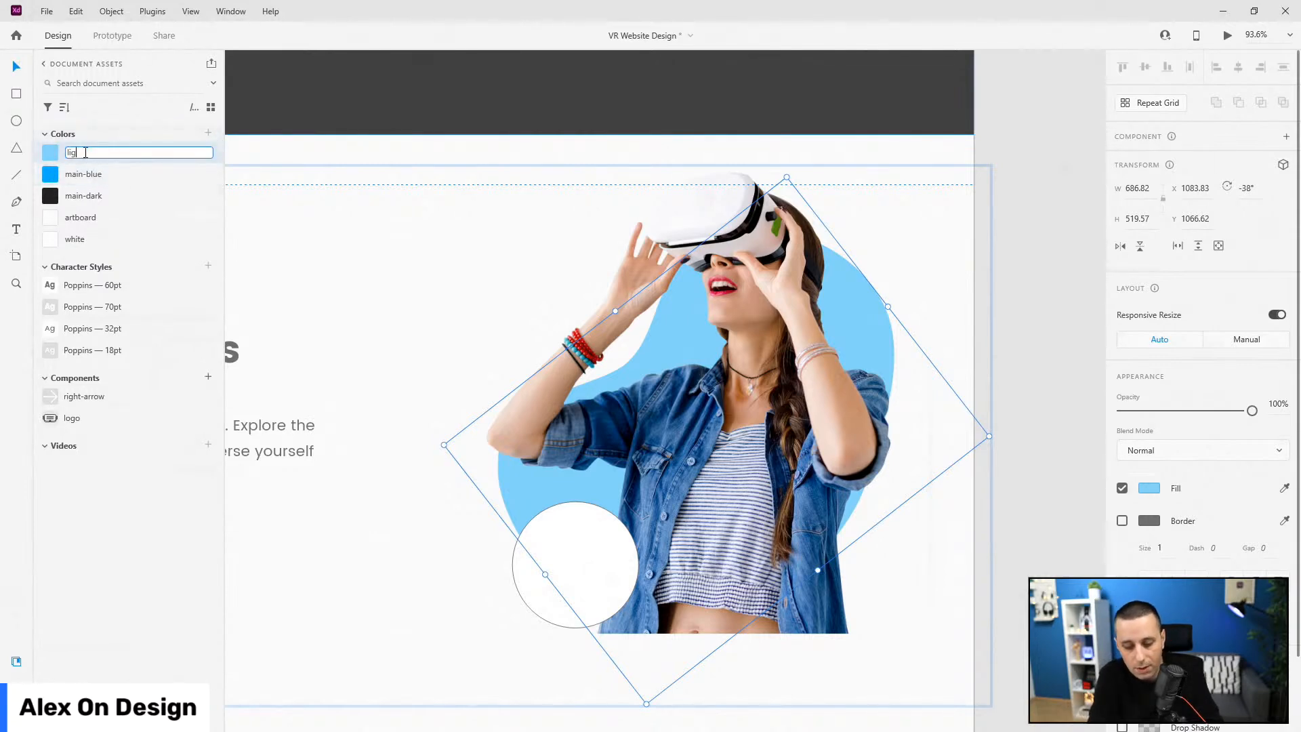
pyautogui.write('ht-blue')
pyautogui.press('Return')
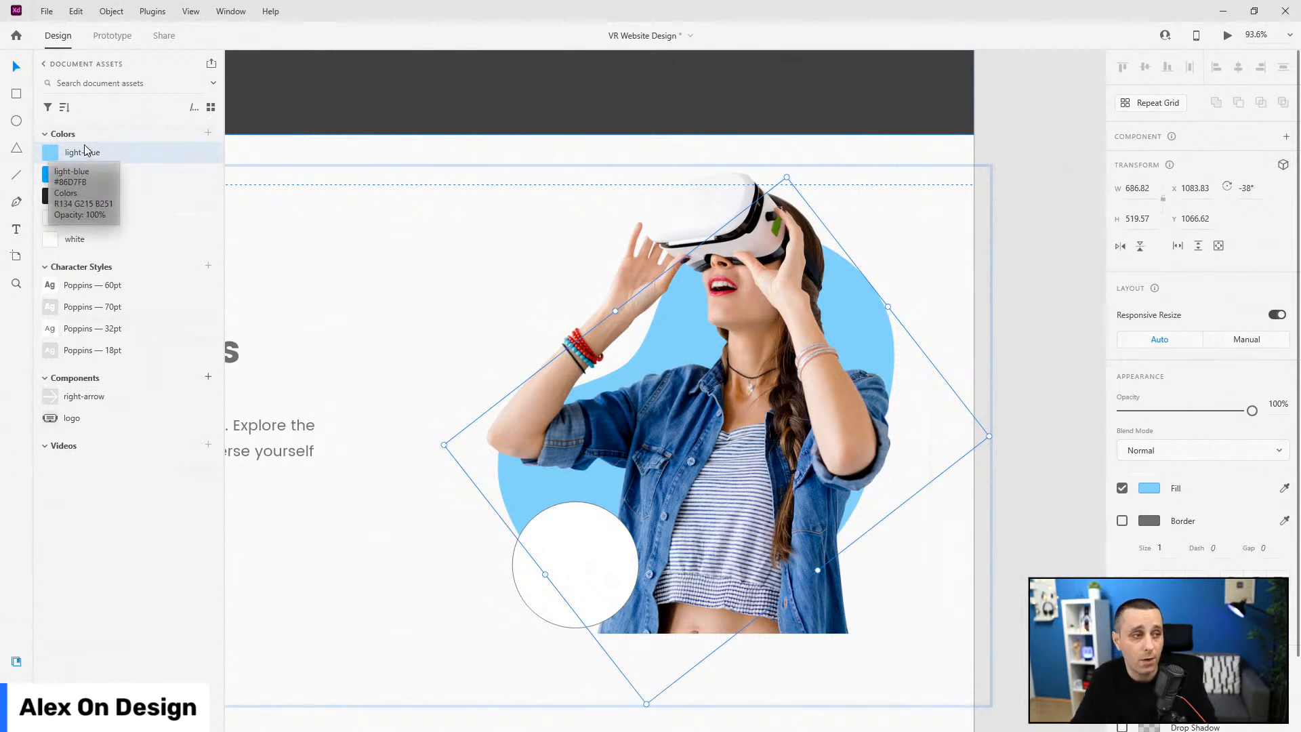
# - Lower the woman-vr image's opacity to 27% to inspect the blob behind it, and restore it to 100%
pyautogui.scroll(-3, 900, 515)
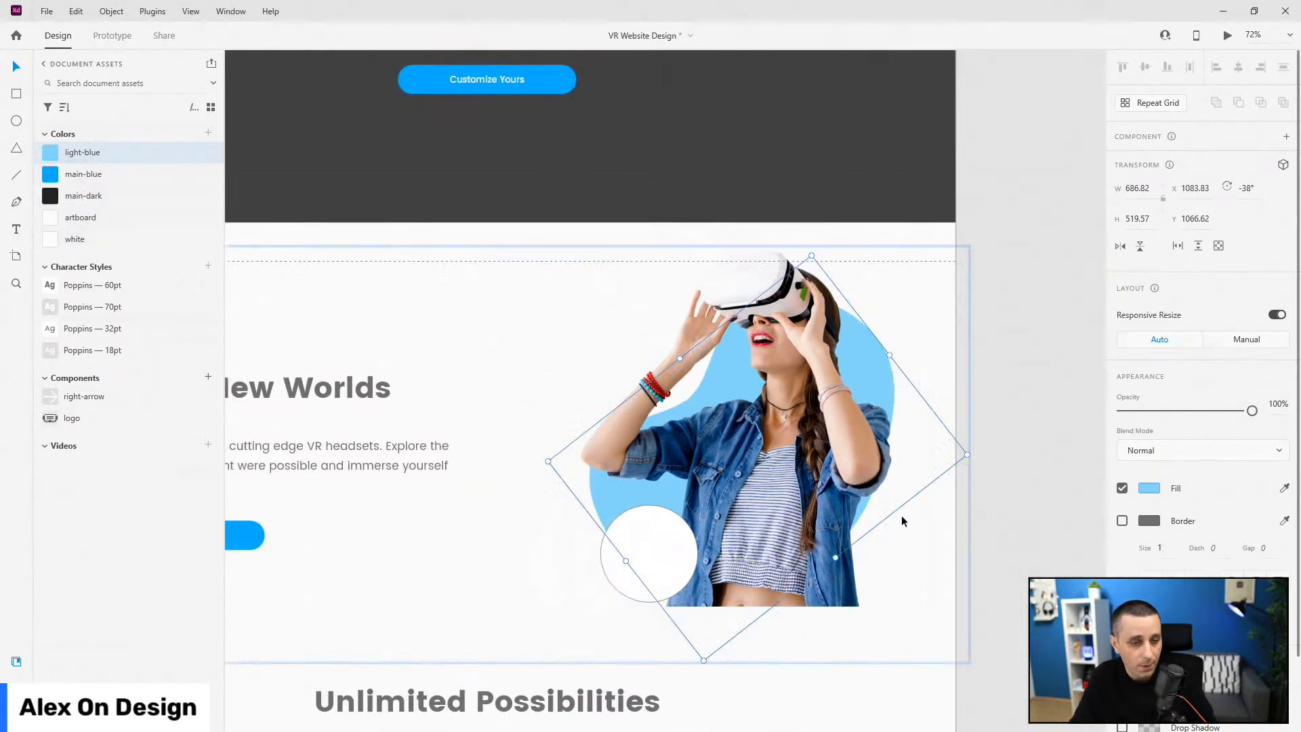
pyautogui.click(16, 660)
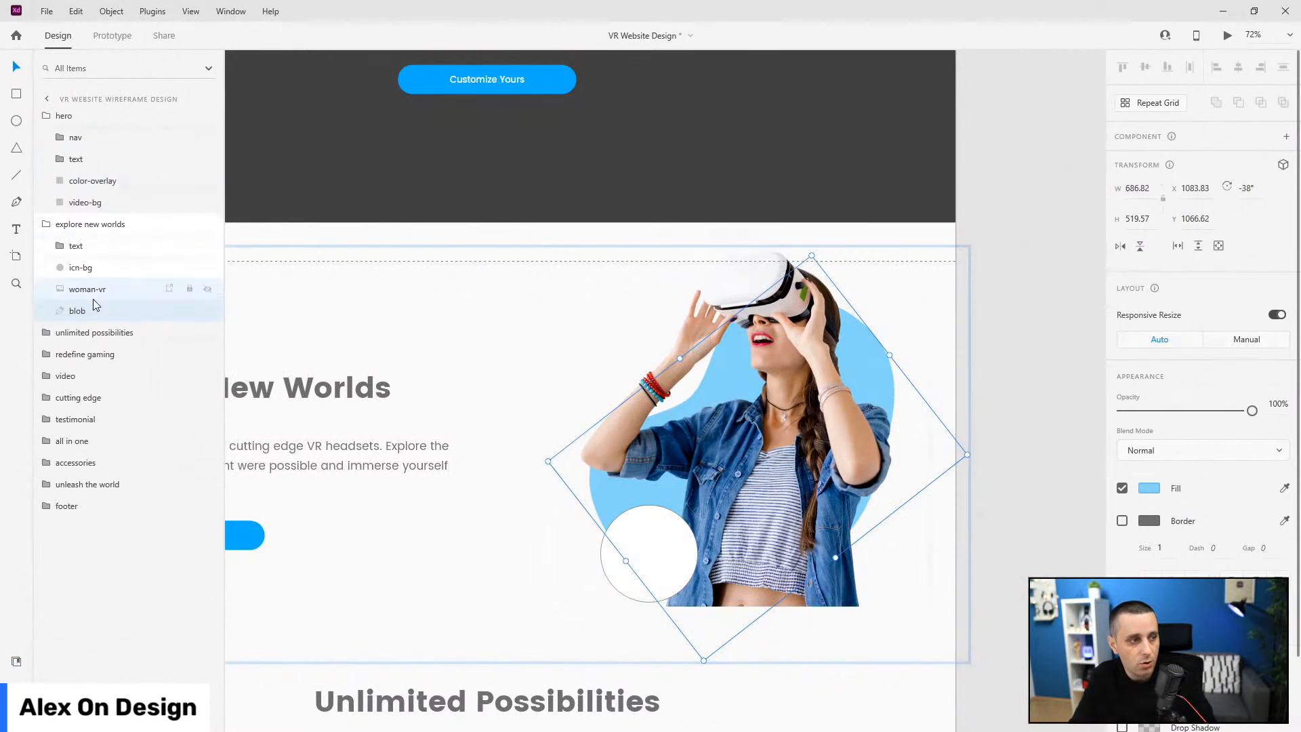
pyautogui.scroll(3, 855, 539)
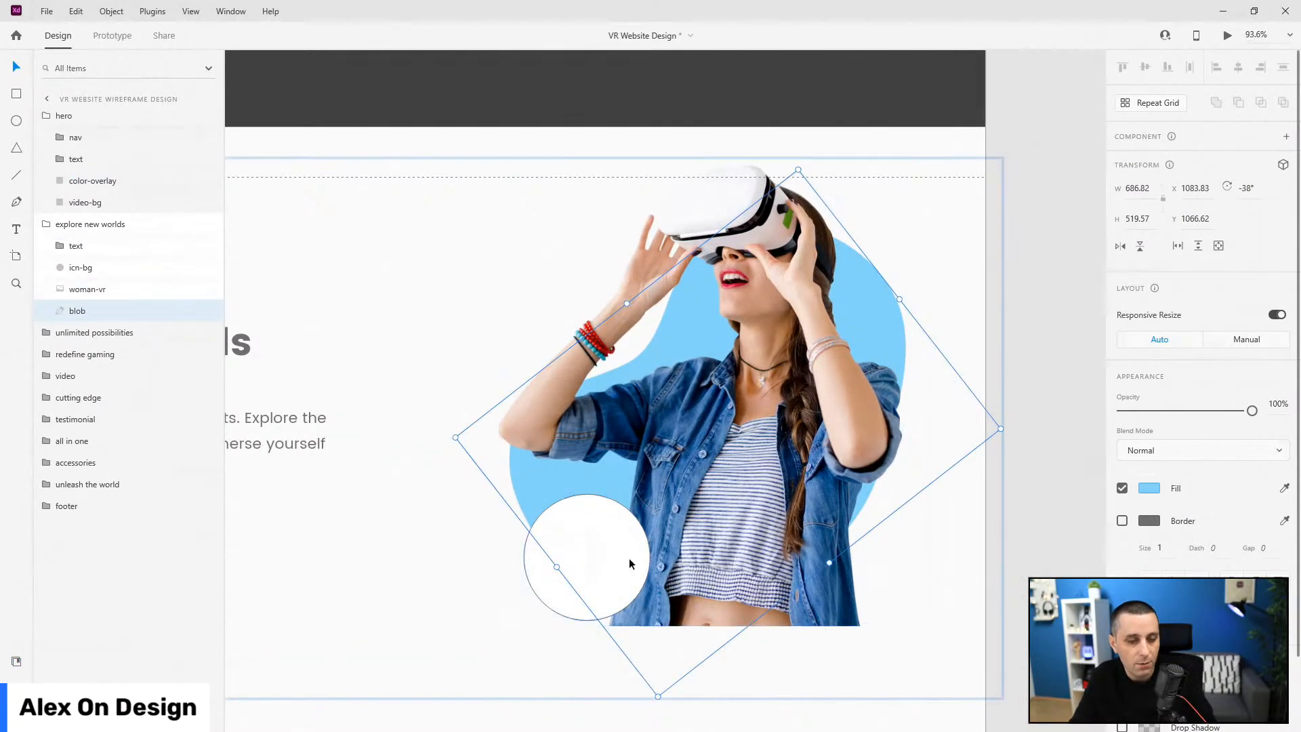
pyautogui.scroll(-3, 517, 519)
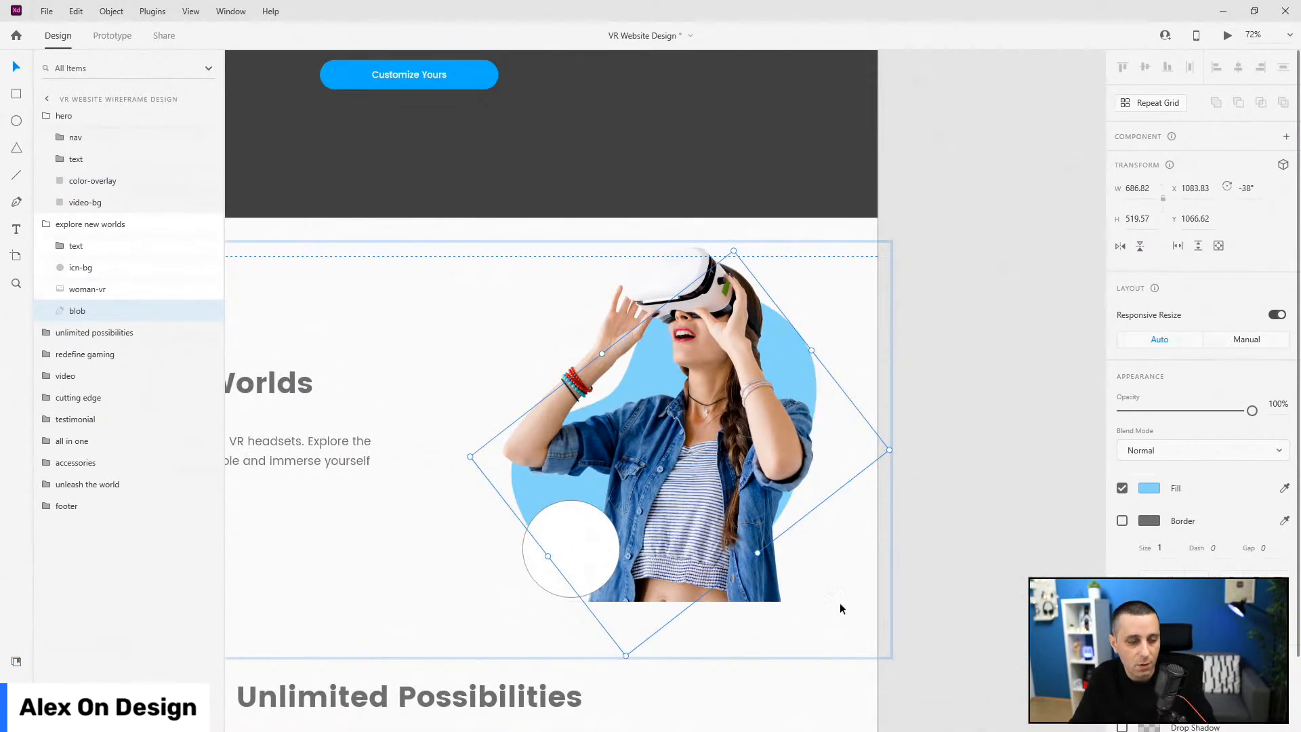
pyautogui.click(78, 287)
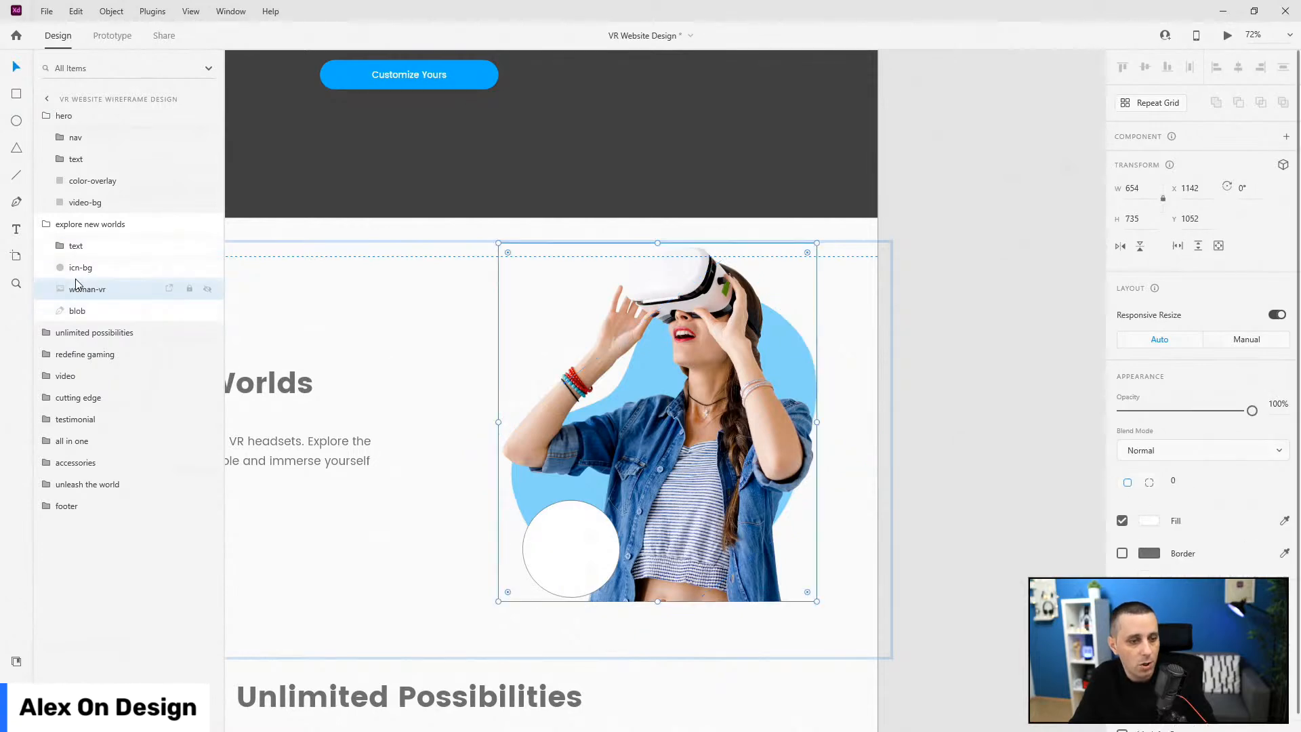
pyautogui.scroll(3, 753, 447)
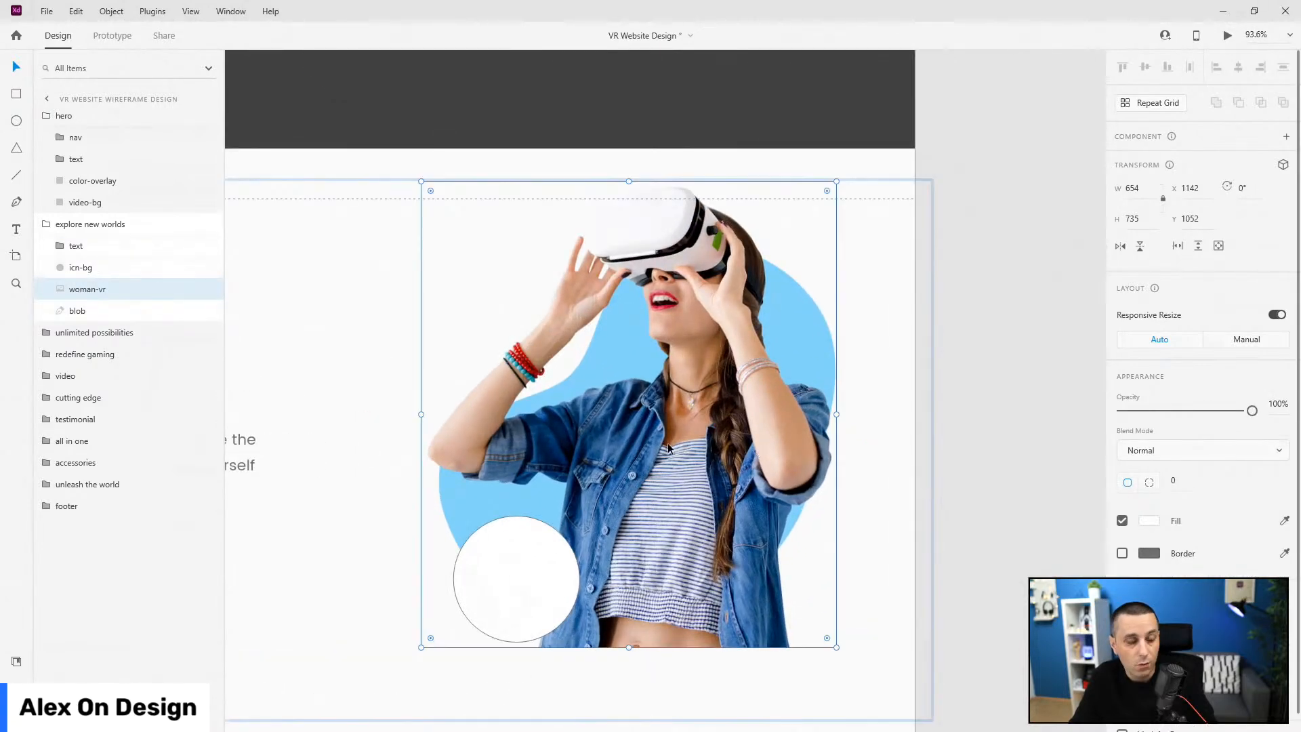
pyautogui.click(77, 311)
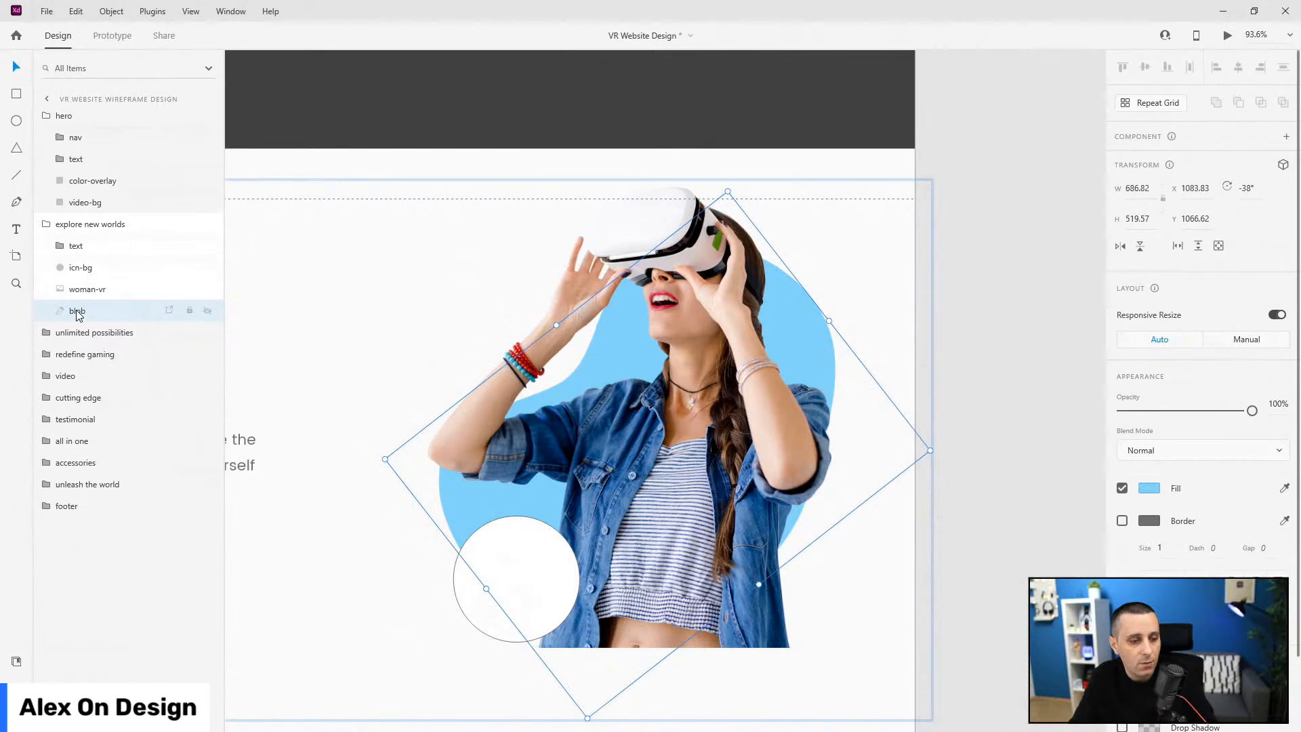
pyautogui.click(88, 290)
pyautogui.moveTo(1252, 415); pyautogui.dragTo(1156, 412)
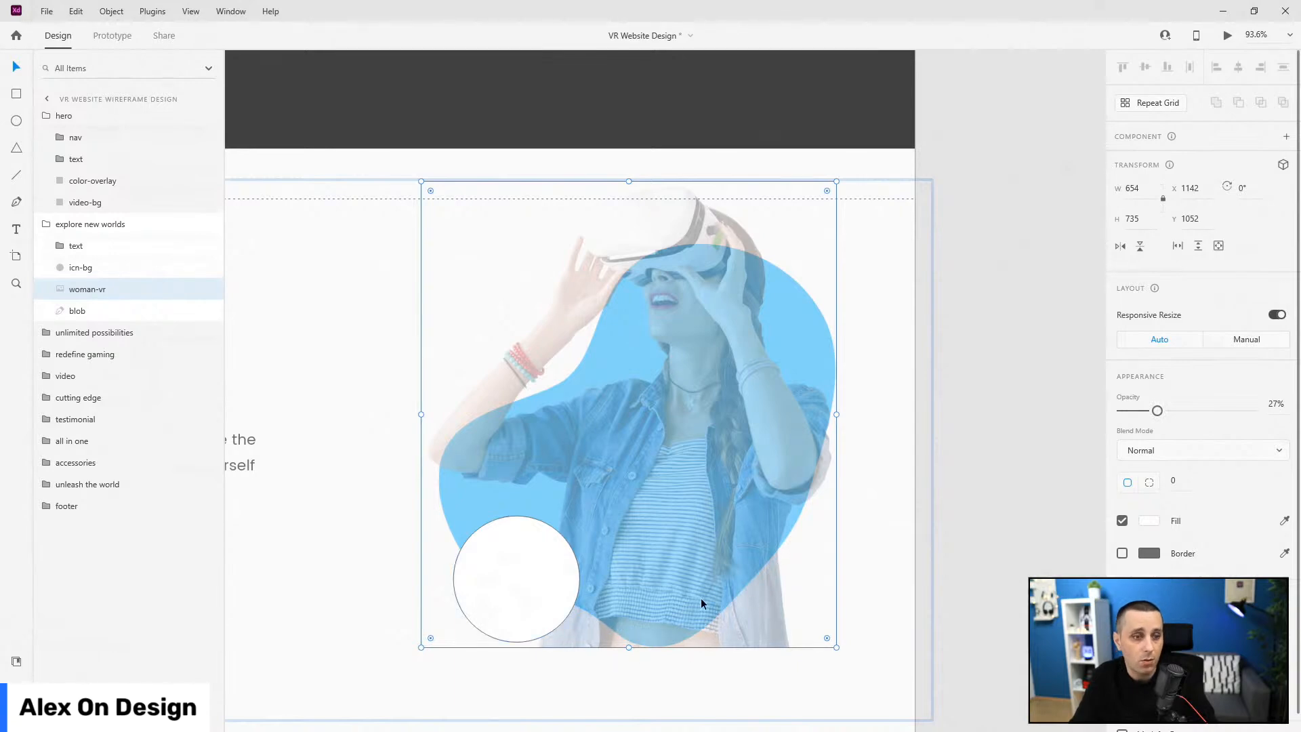
pyautogui.moveTo(1157, 410); pyautogui.dragTo(1252, 411)
# - Duplicate the blob, rename the copy mask, and move it above the woman-vr layer
pyautogui.click(89, 311)
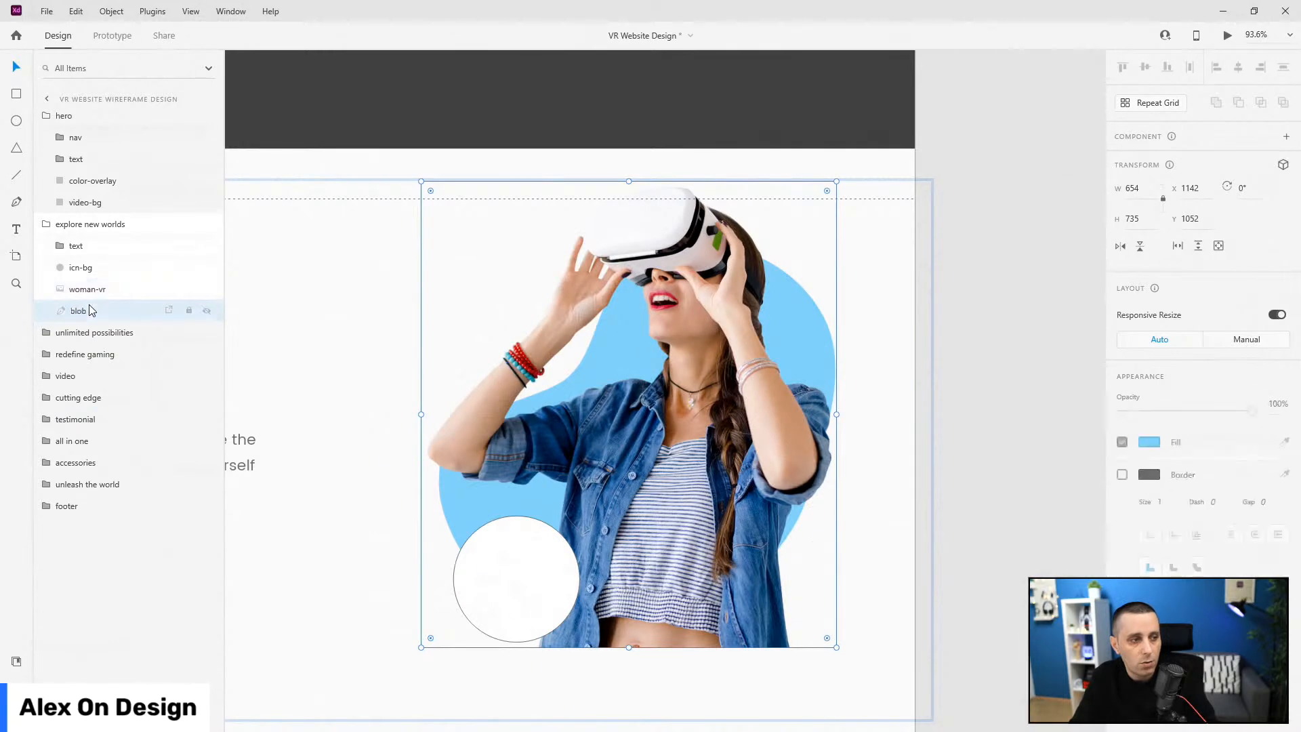
pyautogui.hotkey('ctrl', 'd')
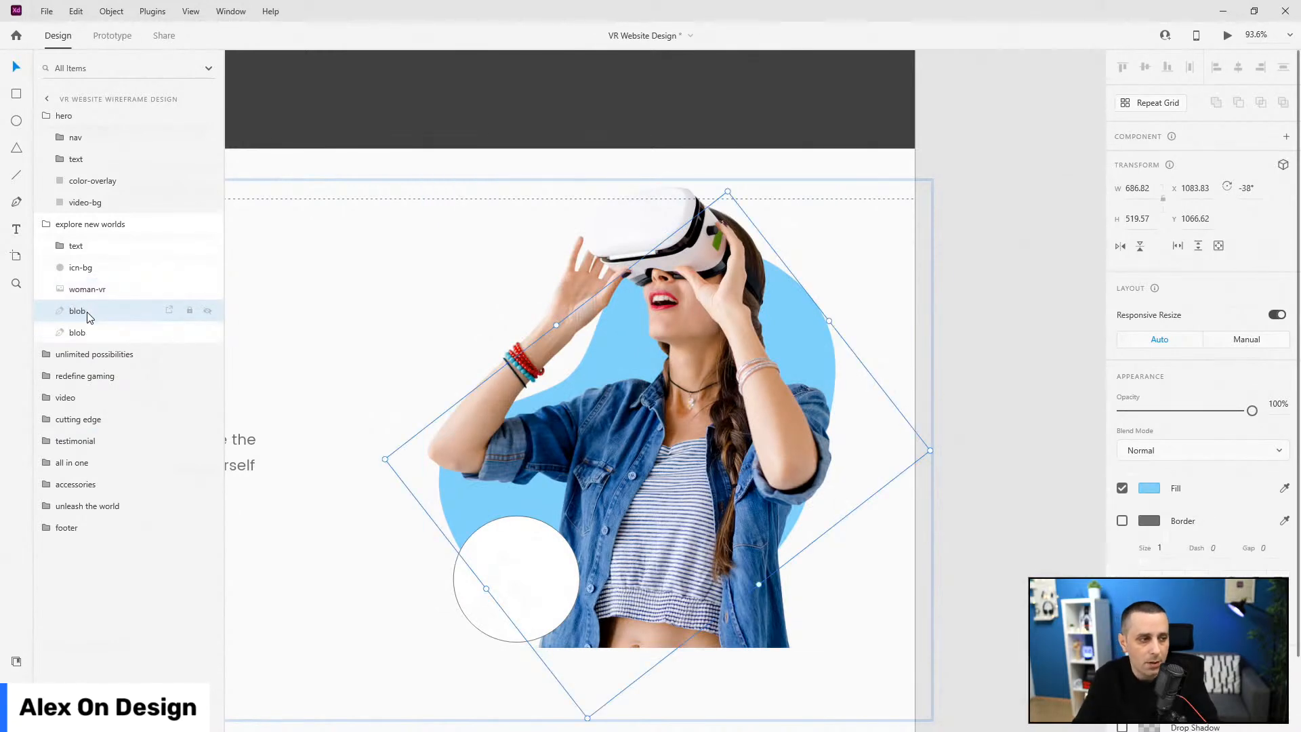
pyautogui.doubleClick(85, 311)
pyautogui.write('mask')
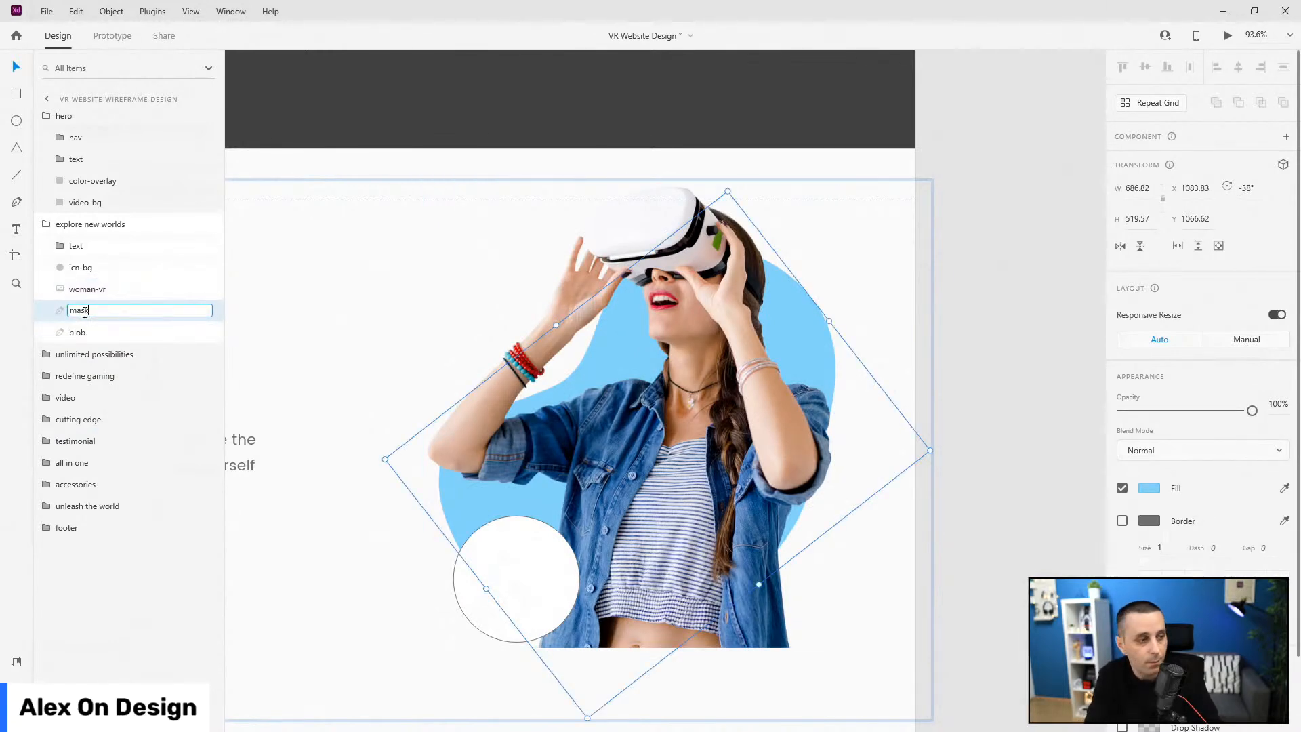
pyautogui.press('Return')
pyautogui.moveTo(85, 312); pyautogui.dragTo(83, 284)
# - Mask the woman-vr image and the blob with the mask shape, and rename the resulting group girl-image
pyautogui.keyDown('shift'); pyautogui.click(93, 333); pyautogui.keyUp('shift')
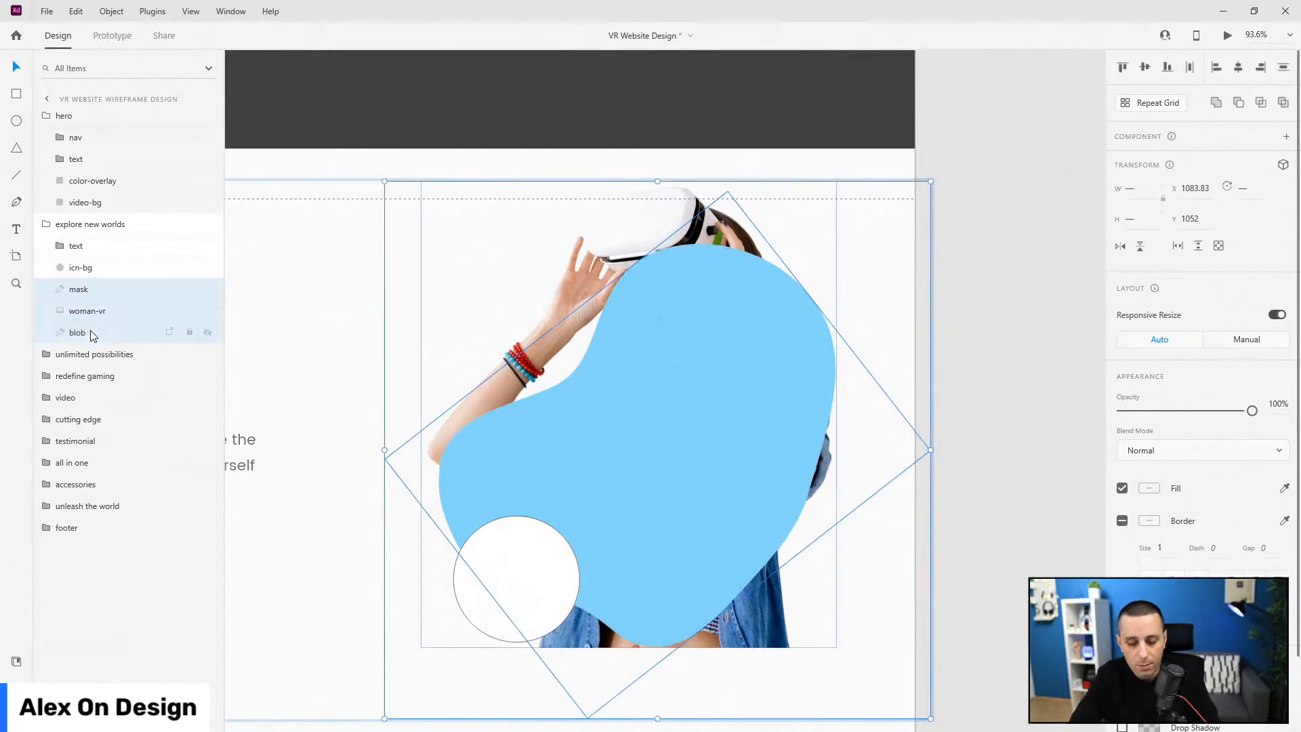
pyautogui.hotkey('ctrl', 'shift', 'm')
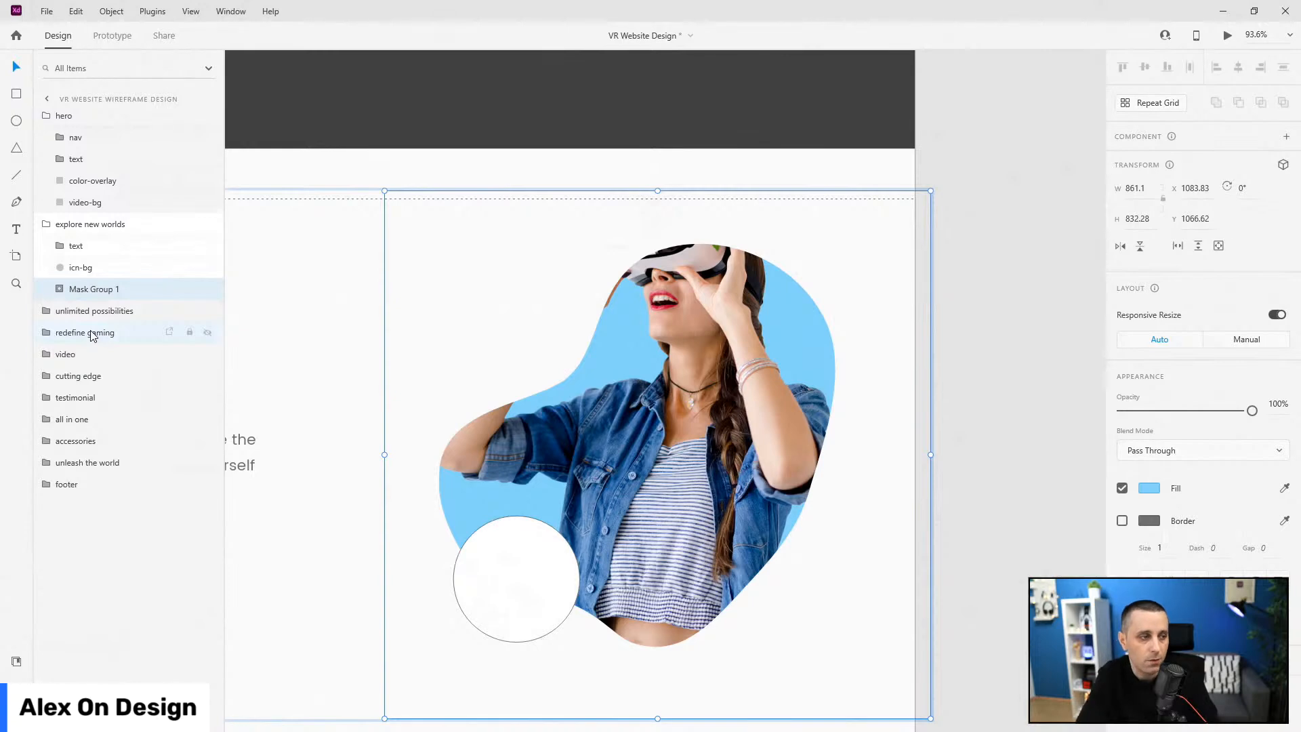
pyautogui.doubleClick(97, 296)
pyautogui.write('blob')
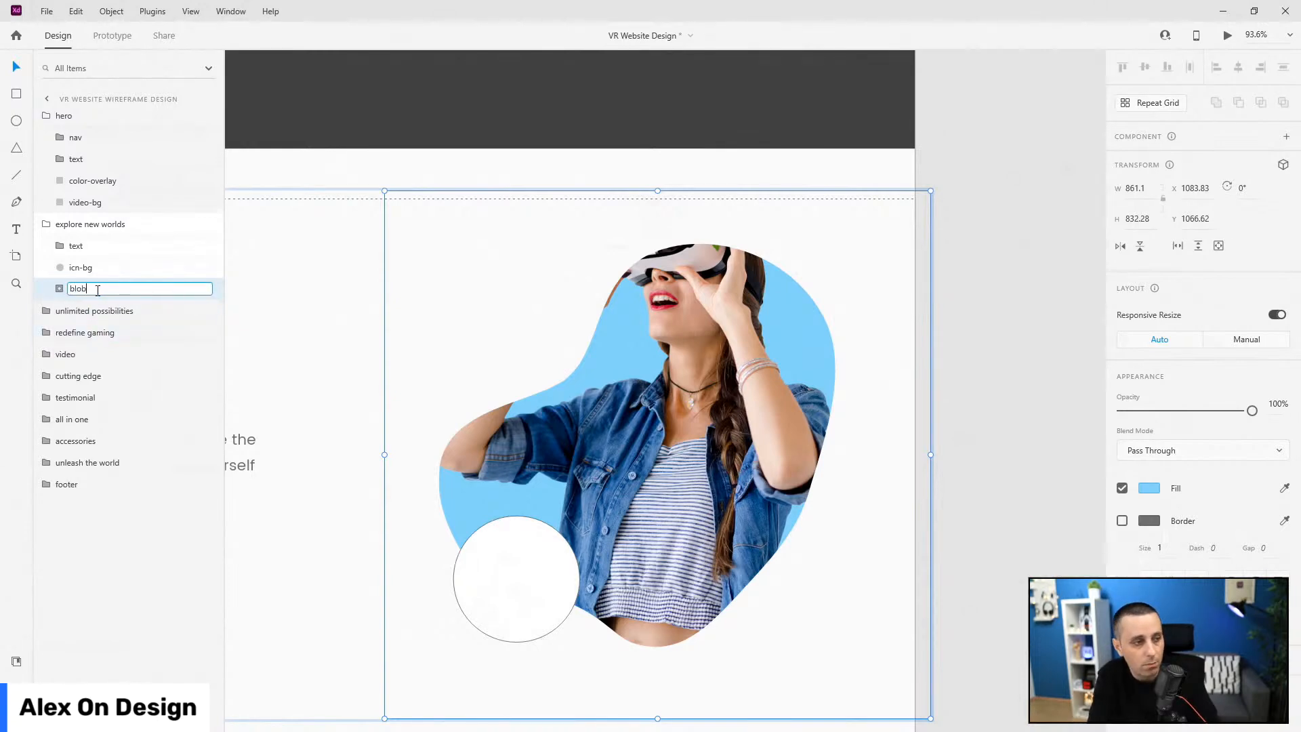
pyautogui.doubleClick(97, 290)
pyautogui.write('girl-image')
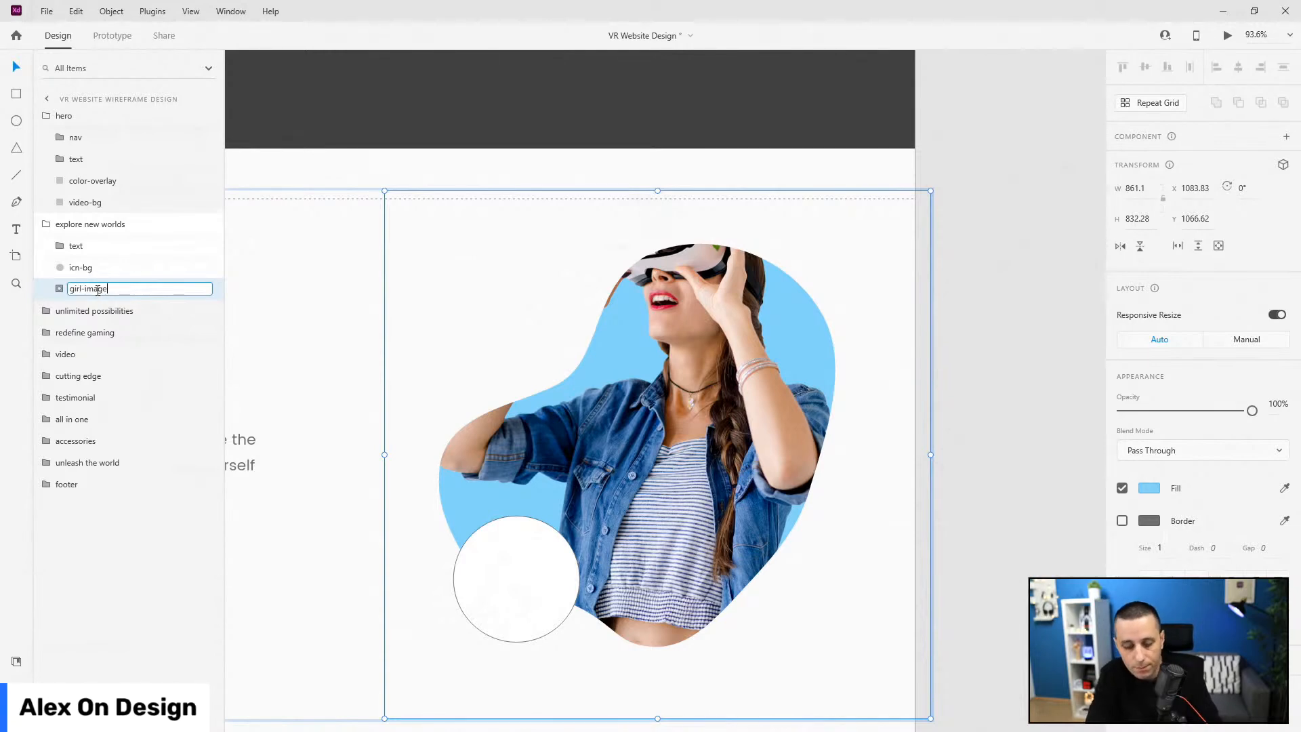
pyautogui.press('Return')
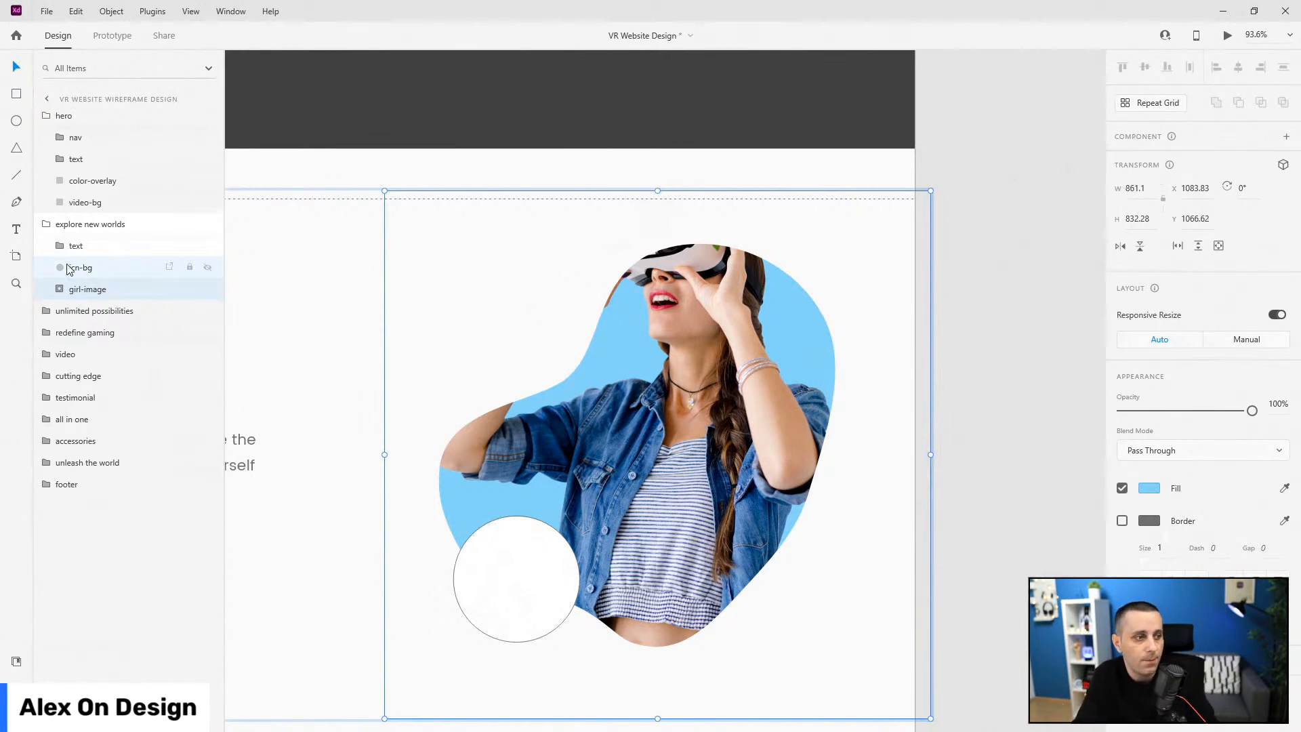
# - Expand the girl-image mask group in the explore new worlds section and select its mask shape
pyautogui.click(40, 288)
pyautogui.click(95, 311)
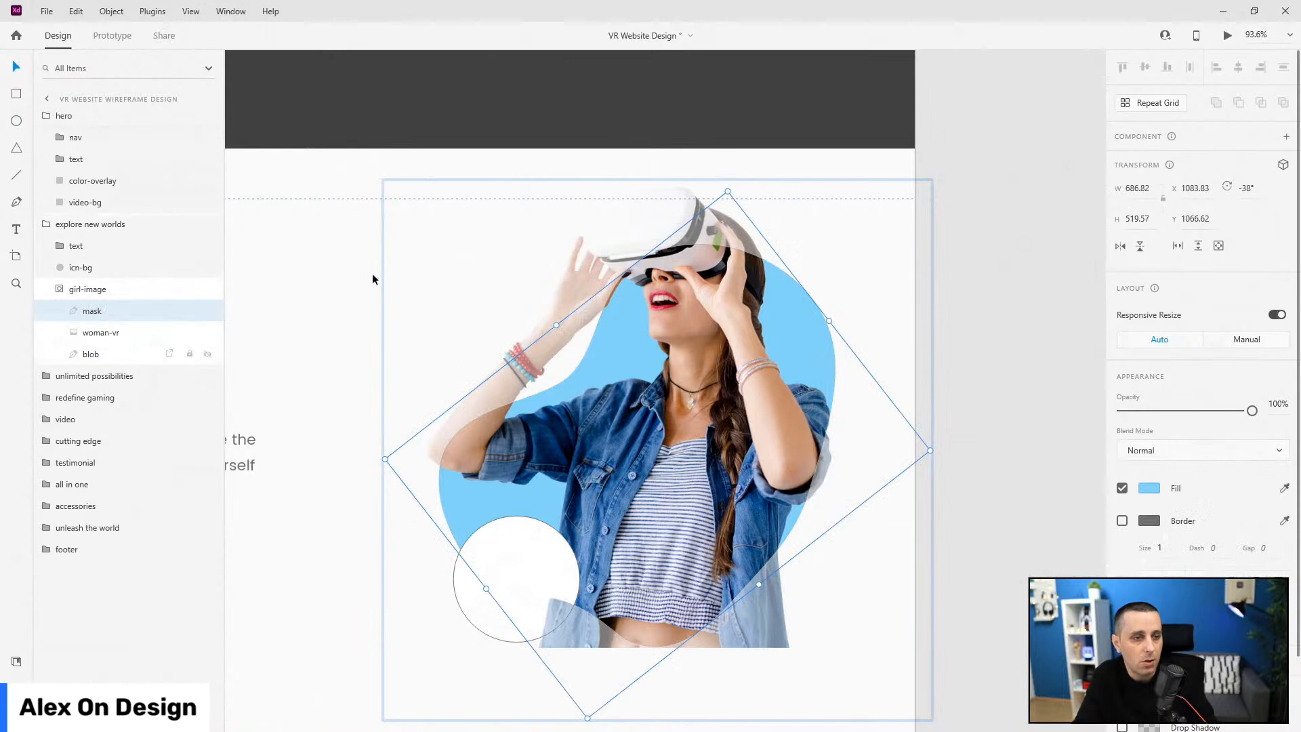
pyautogui.click(438, 525)
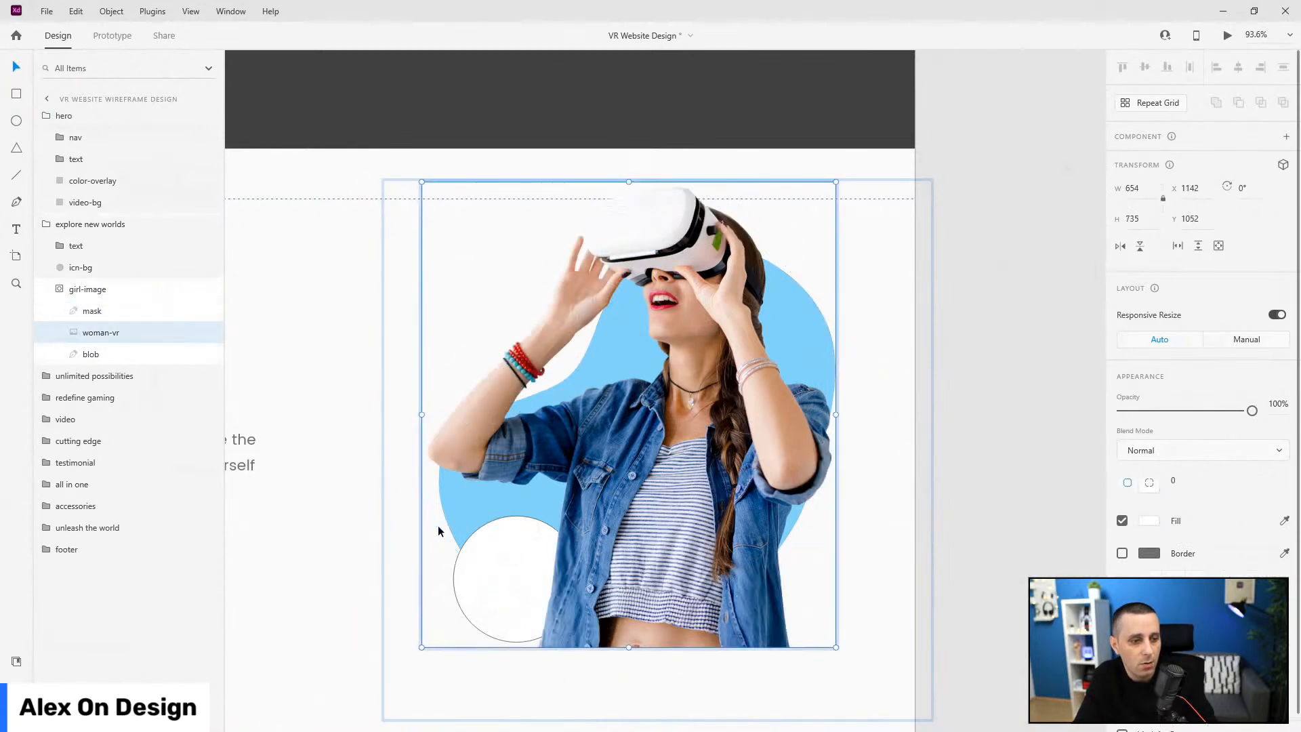
pyautogui.click(105, 308)
pyautogui.click(449, 406)
pyautogui.click(108, 290)
pyautogui.click(108, 306)
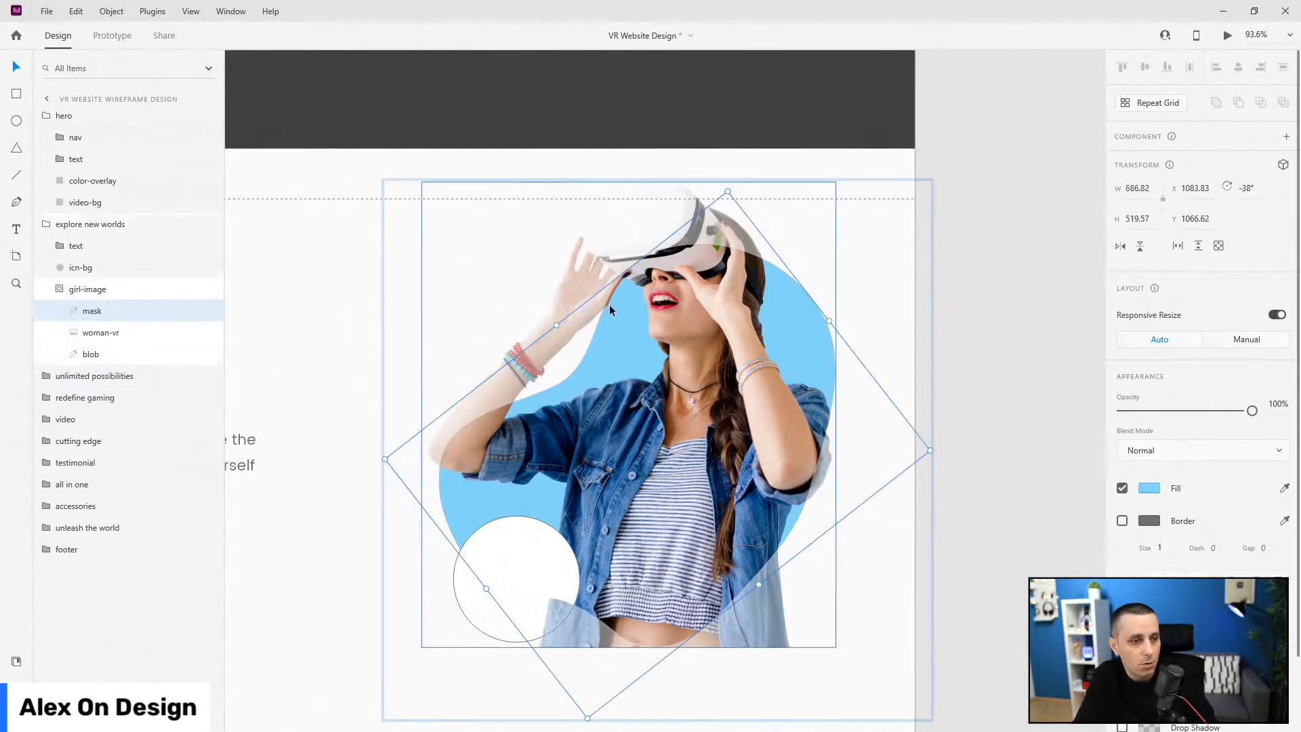
# - Try to reach the mask's outline directly on the artboard, and reselect the mask layer inside girl-image
pyautogui.click(391, 454)
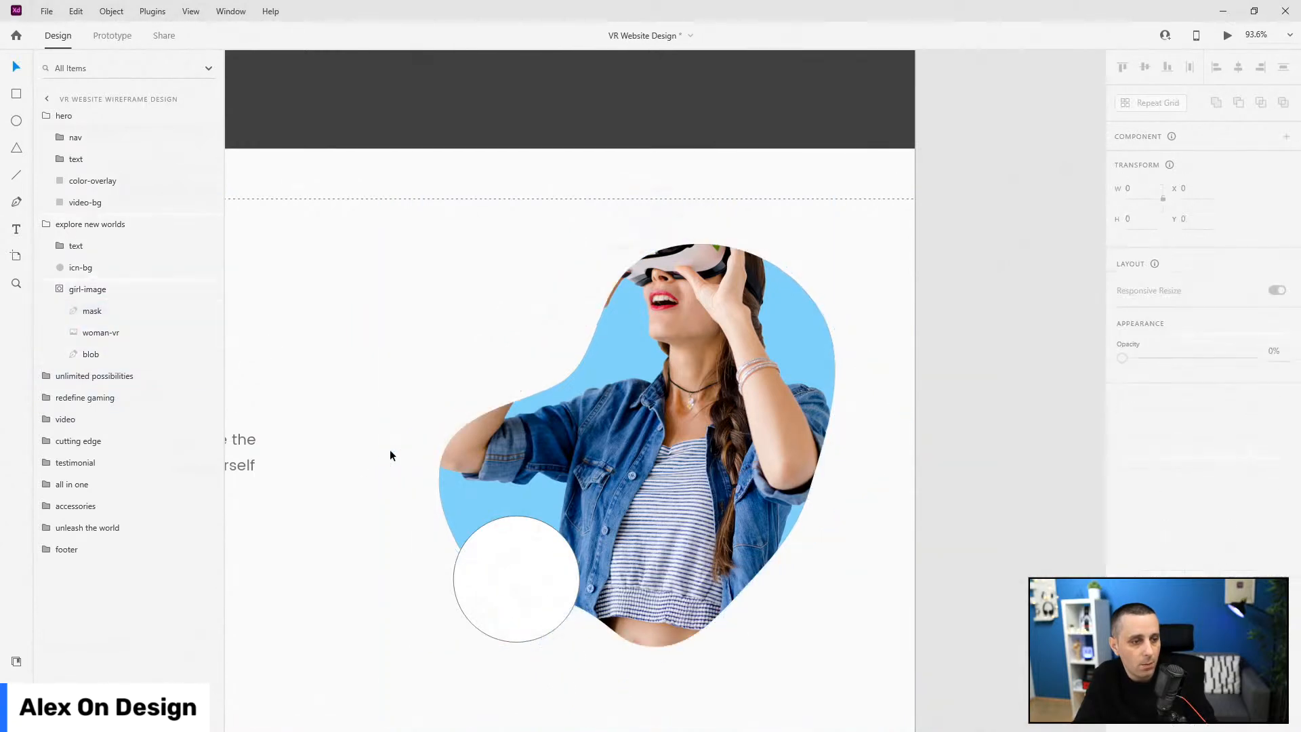
pyautogui.click(394, 462)
pyautogui.click(442, 486)
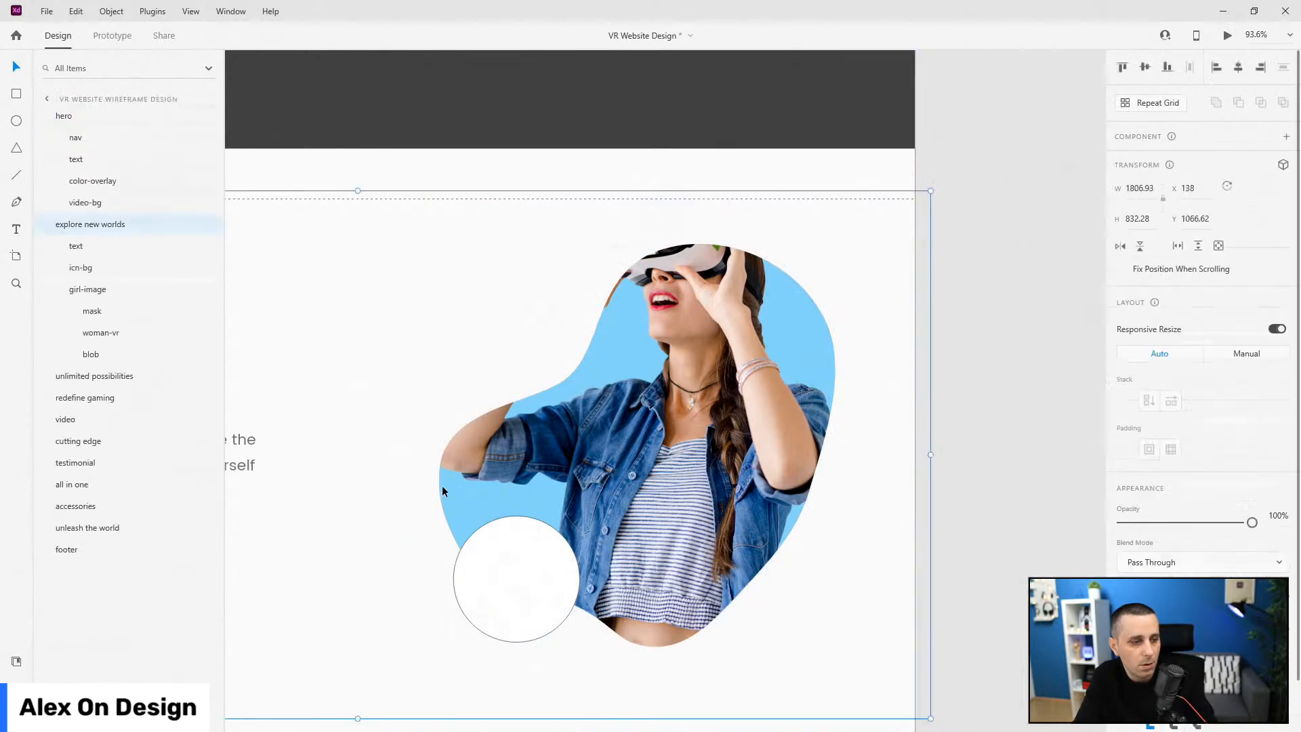
pyautogui.doubleClick(442, 487)
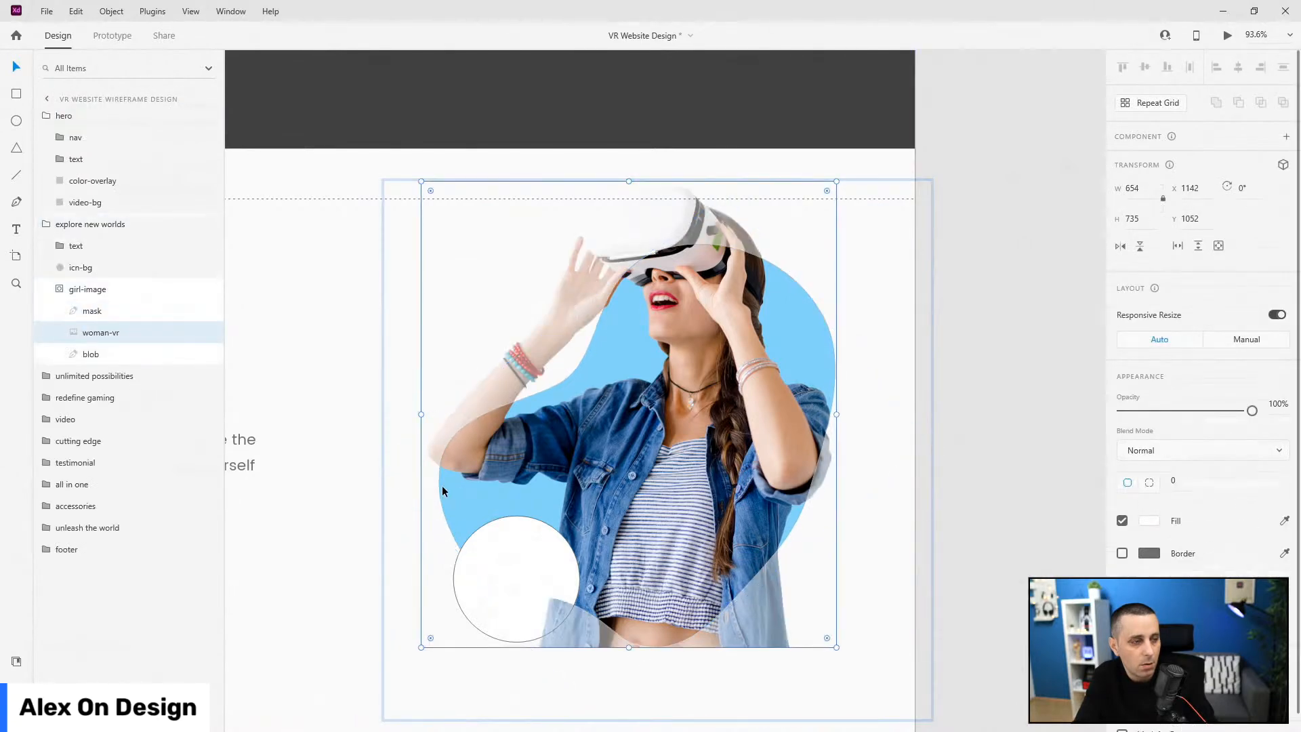
pyautogui.click(159, 316)
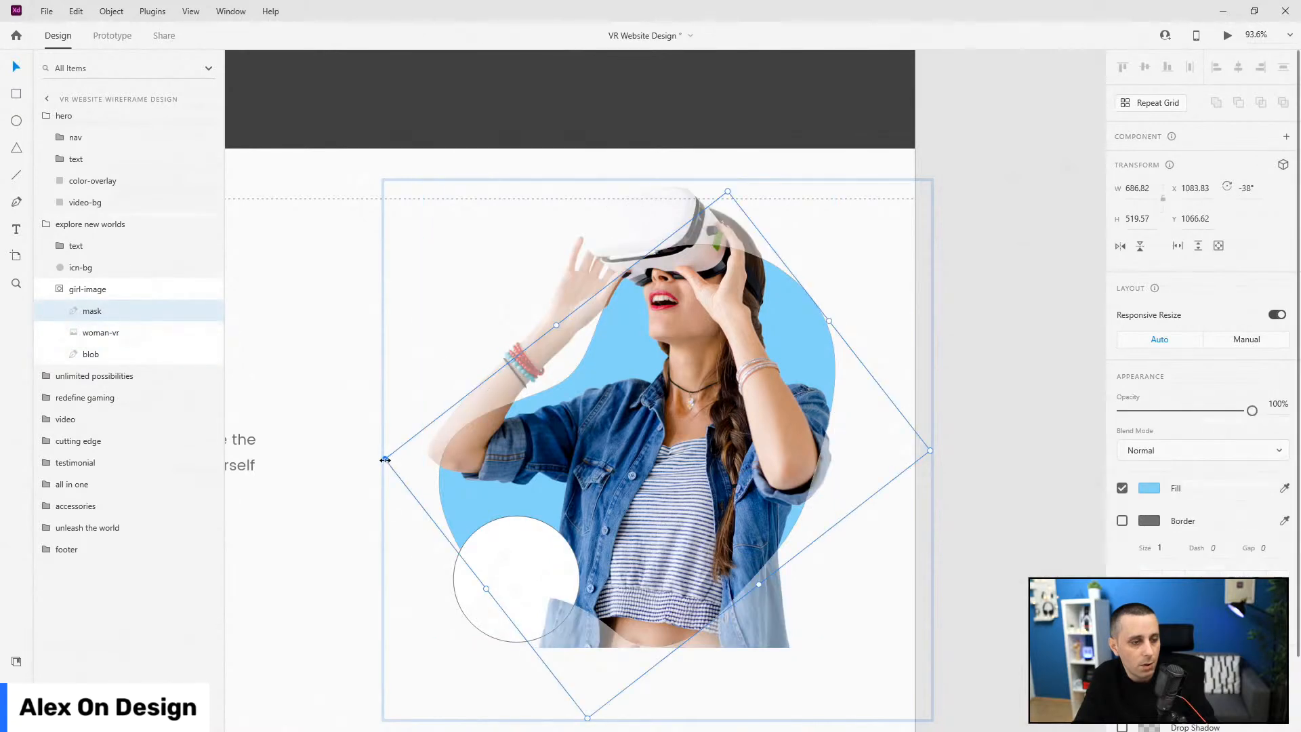
pyautogui.click(438, 418)
pyautogui.click(88, 311)
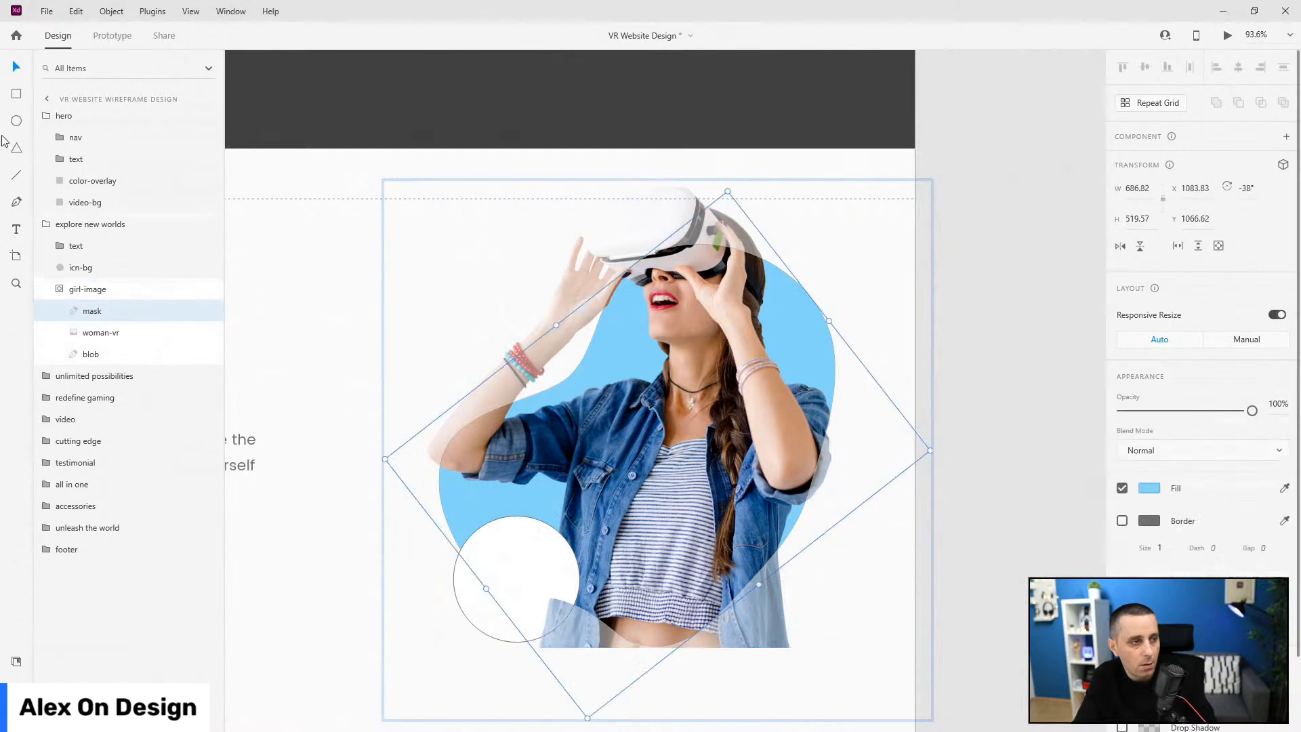
# - Try to edit the anchor at the mask's inward curve with the Pen tool, and return to the Select tool
pyautogui.click(16, 205)
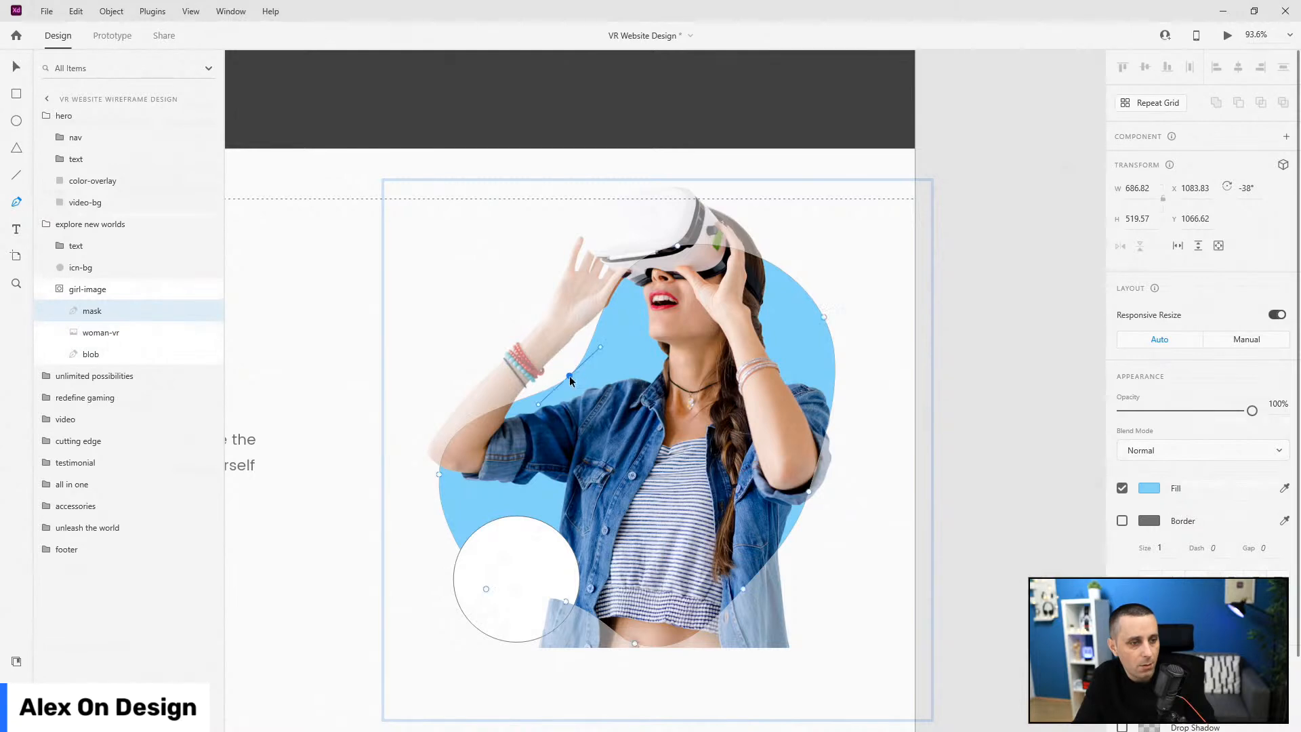
pyautogui.click(569, 375)
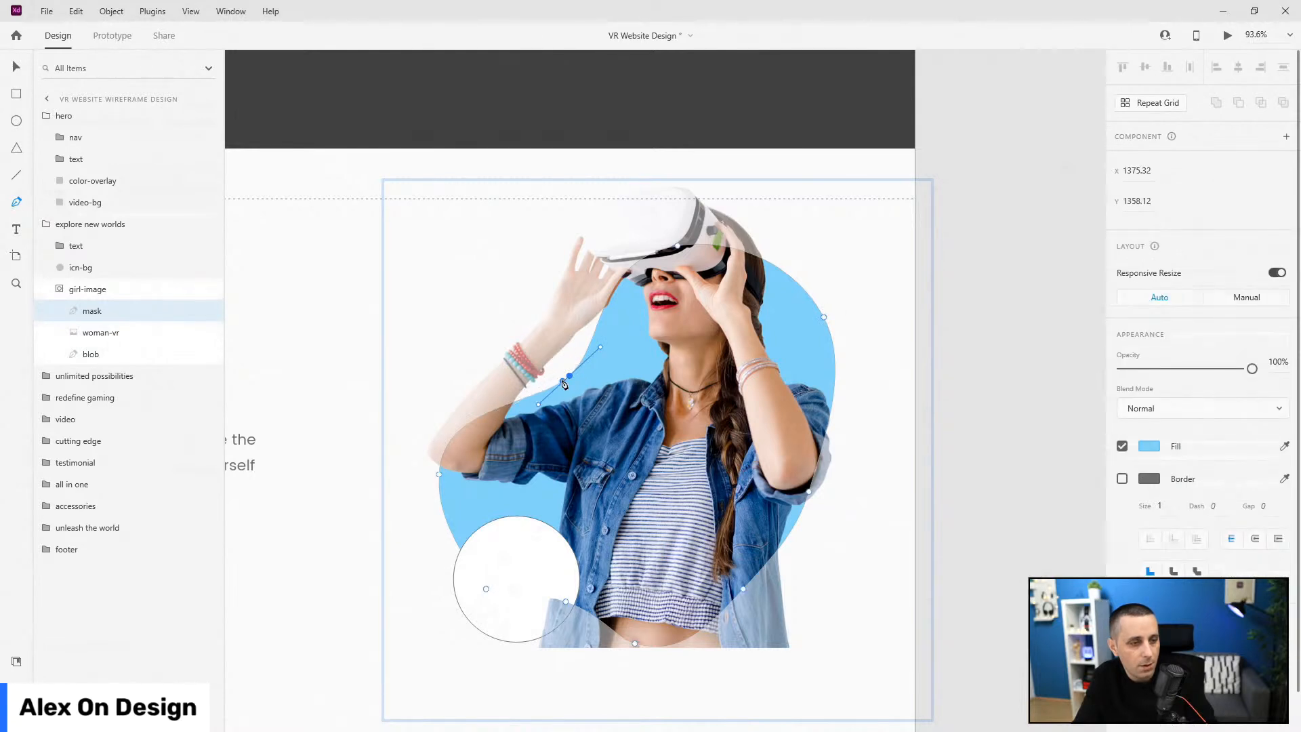
pyautogui.press('Escape')
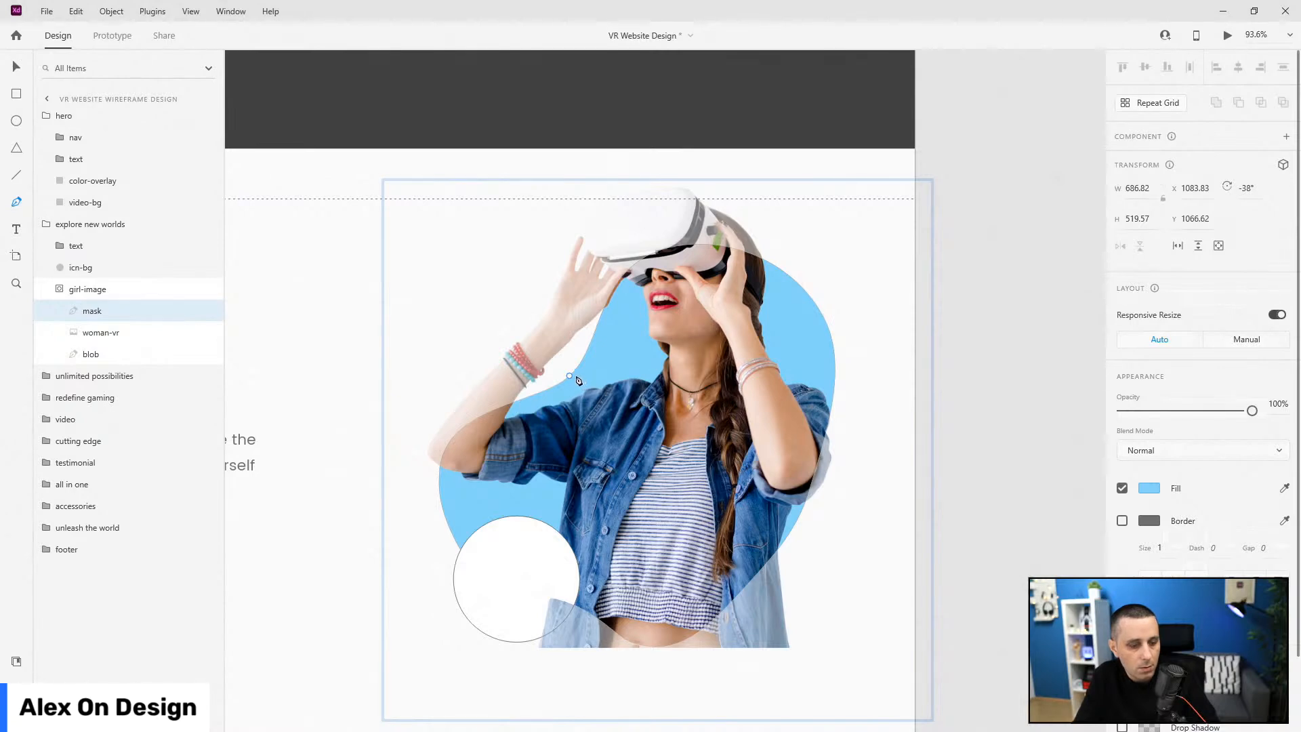
pyautogui.press('a')
pyautogui.press('v')
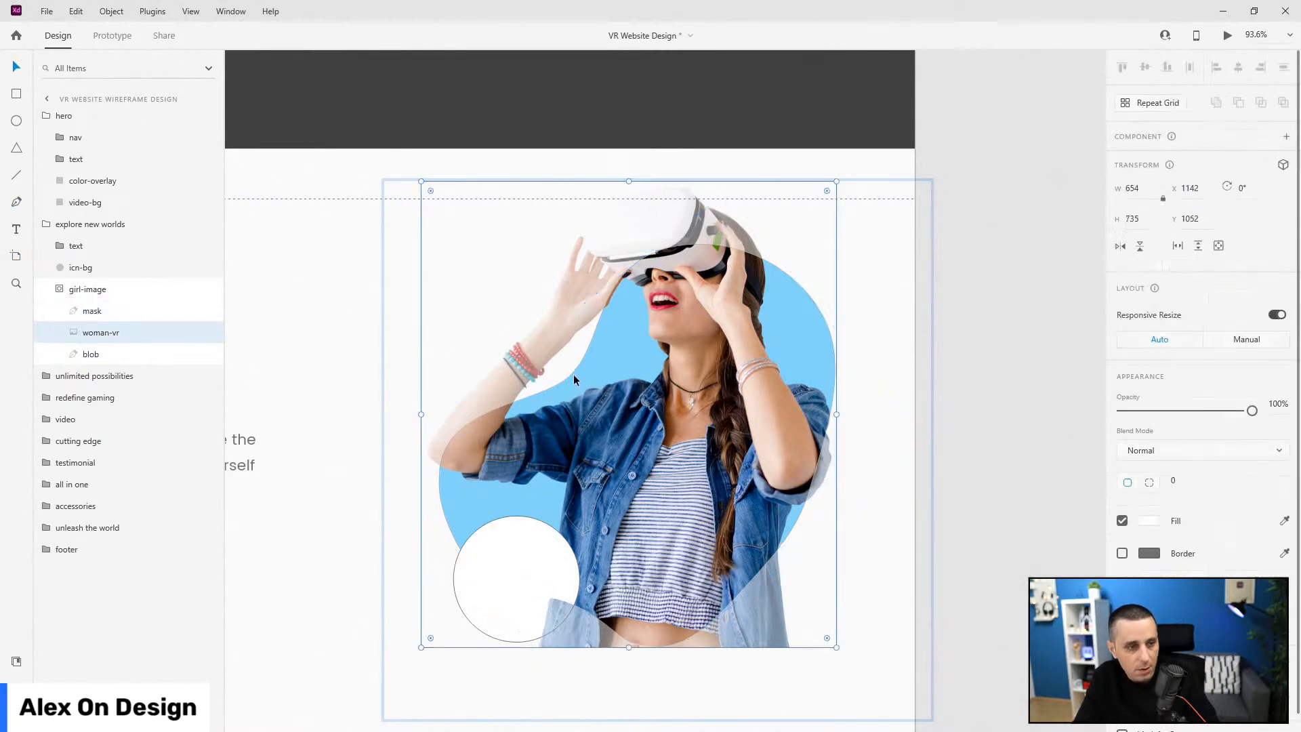
# - Hide the woman-vr image and try to edit the inward-curve anchor of the mask rather than the blob's
pyautogui.click(573, 375)
pyautogui.click(128, 312)
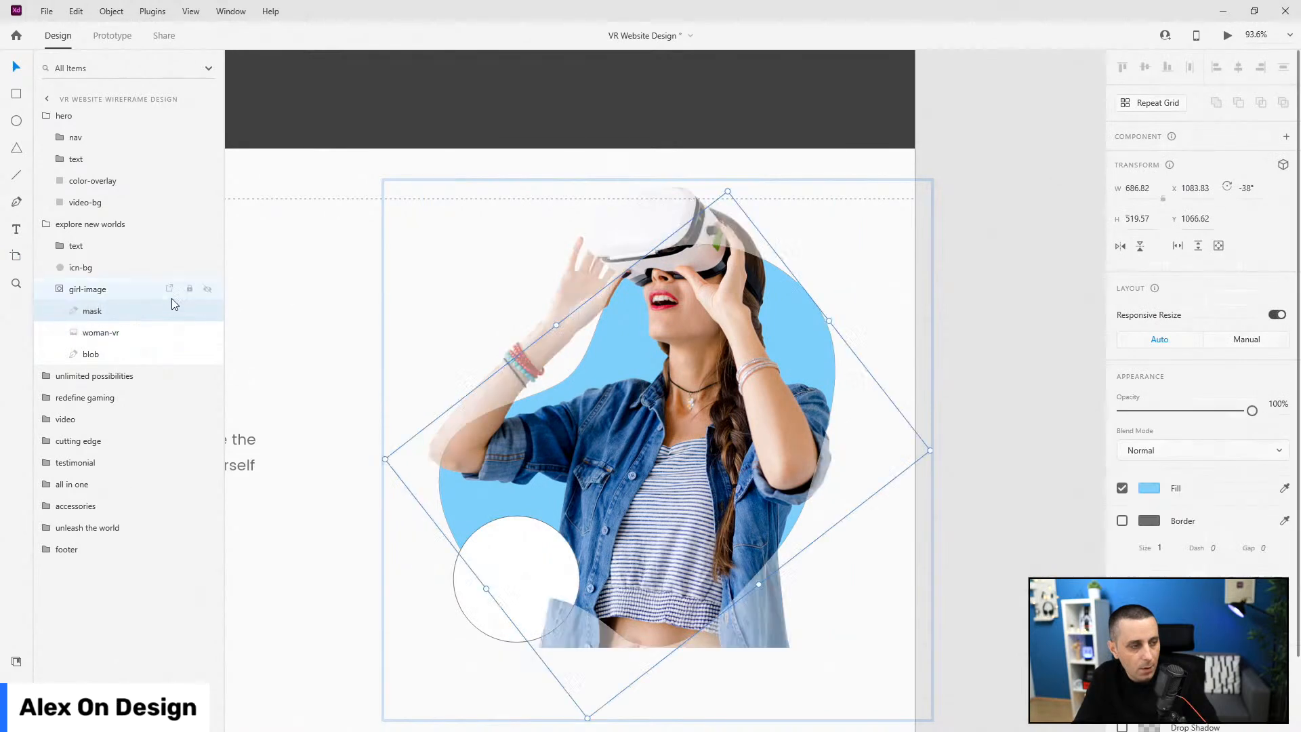
pyautogui.click(207, 332)
pyautogui.click(567, 382)
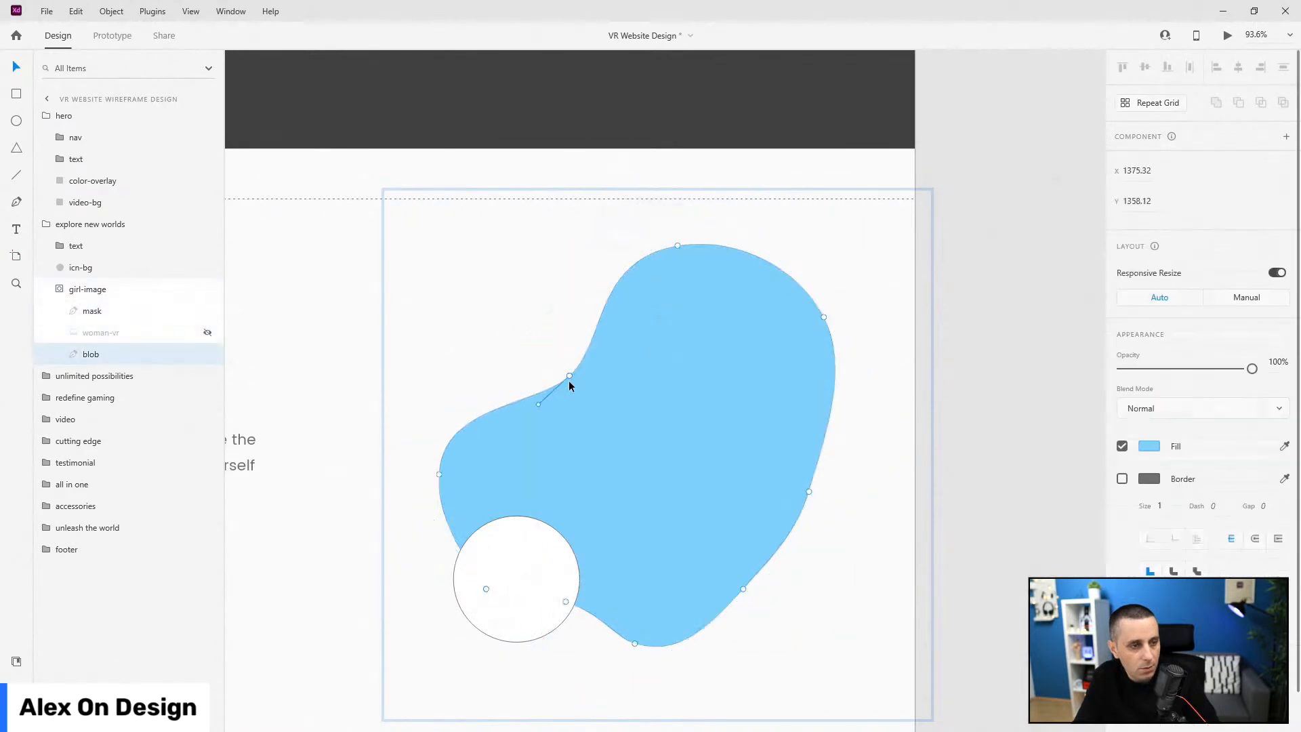
pyautogui.click(125, 309)
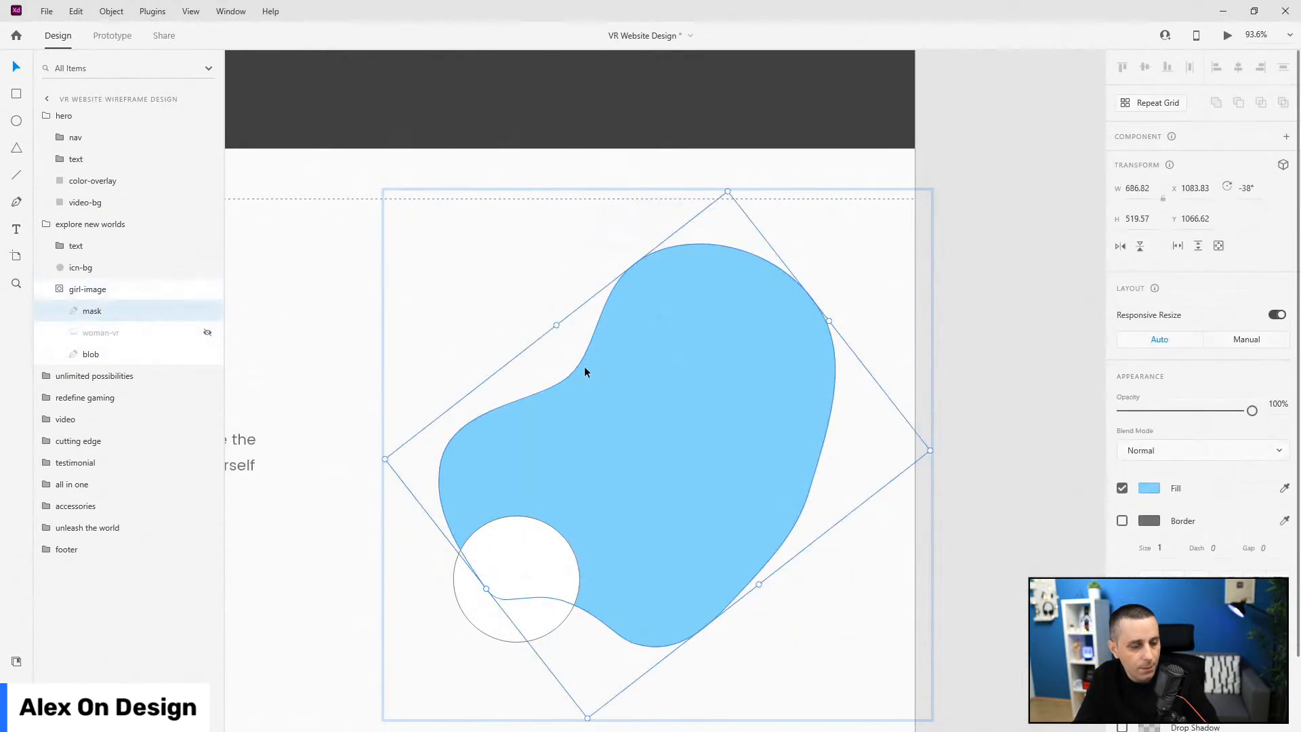
pyautogui.doubleClick(584, 371)
pyautogui.click(570, 374)
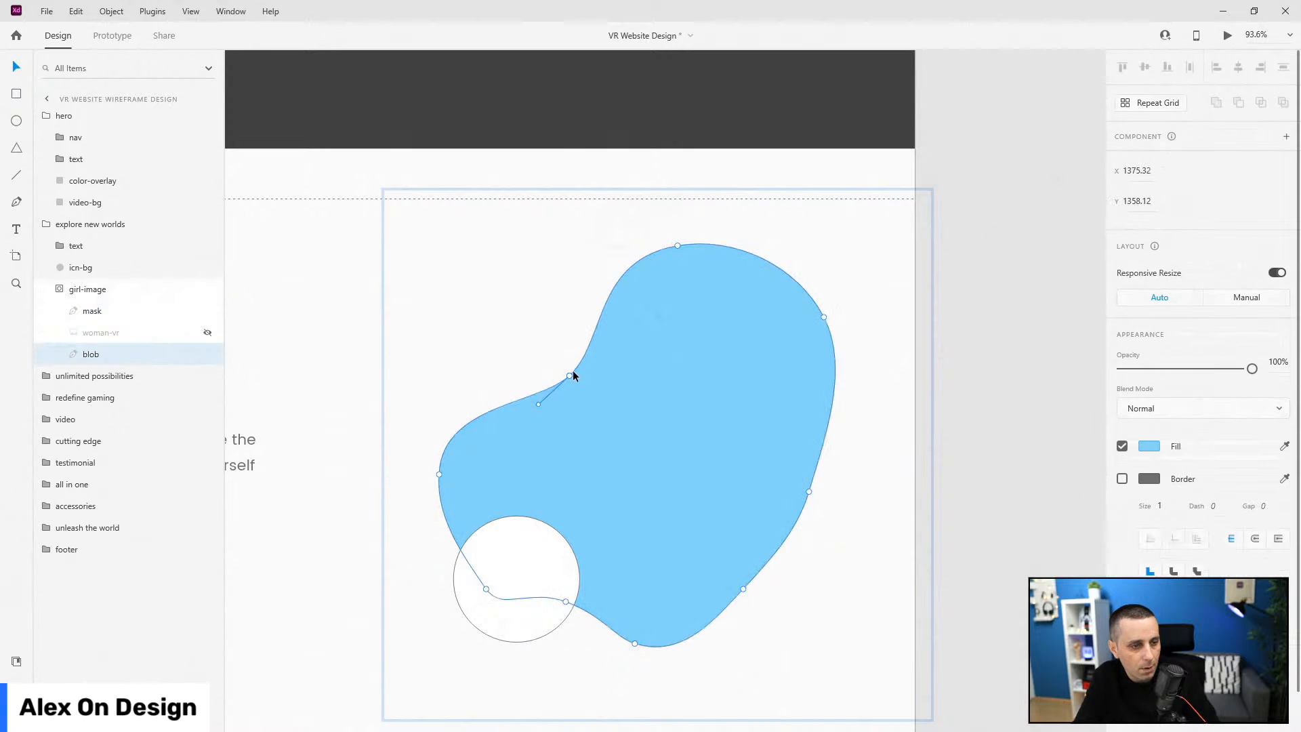
pyautogui.click(111, 309)
pyautogui.hotkey('ctrl', 'z')
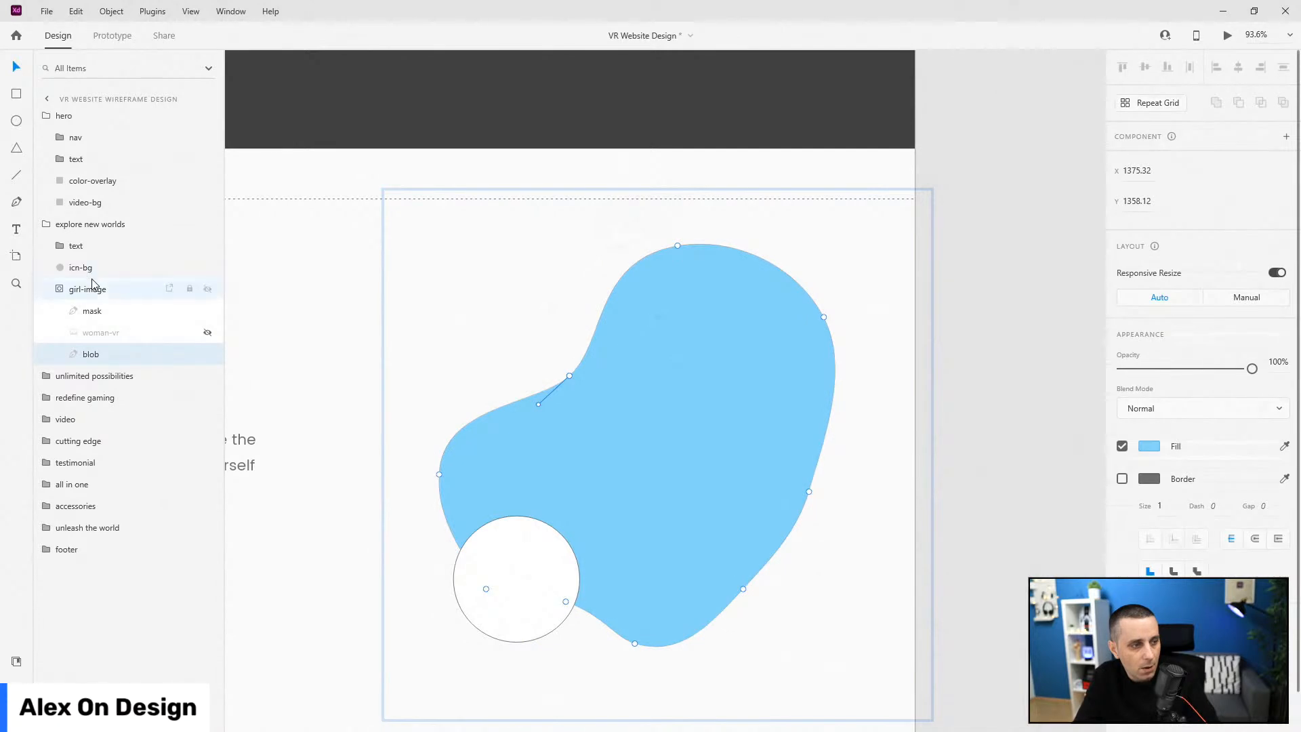
pyautogui.click(111, 311)
pyautogui.scroll(3, 594, 328)
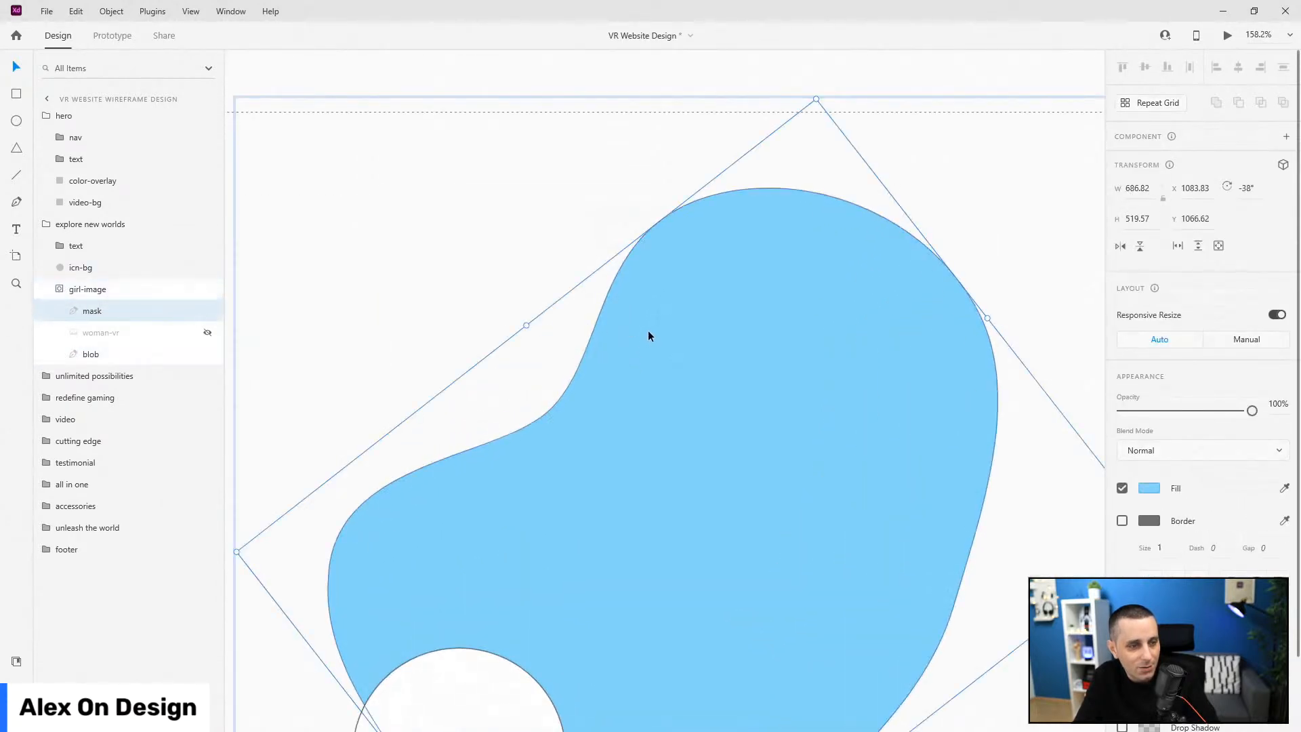
# - Hide the blob layer and try to open the mask's path for editing on its own
pyautogui.click(207, 354)
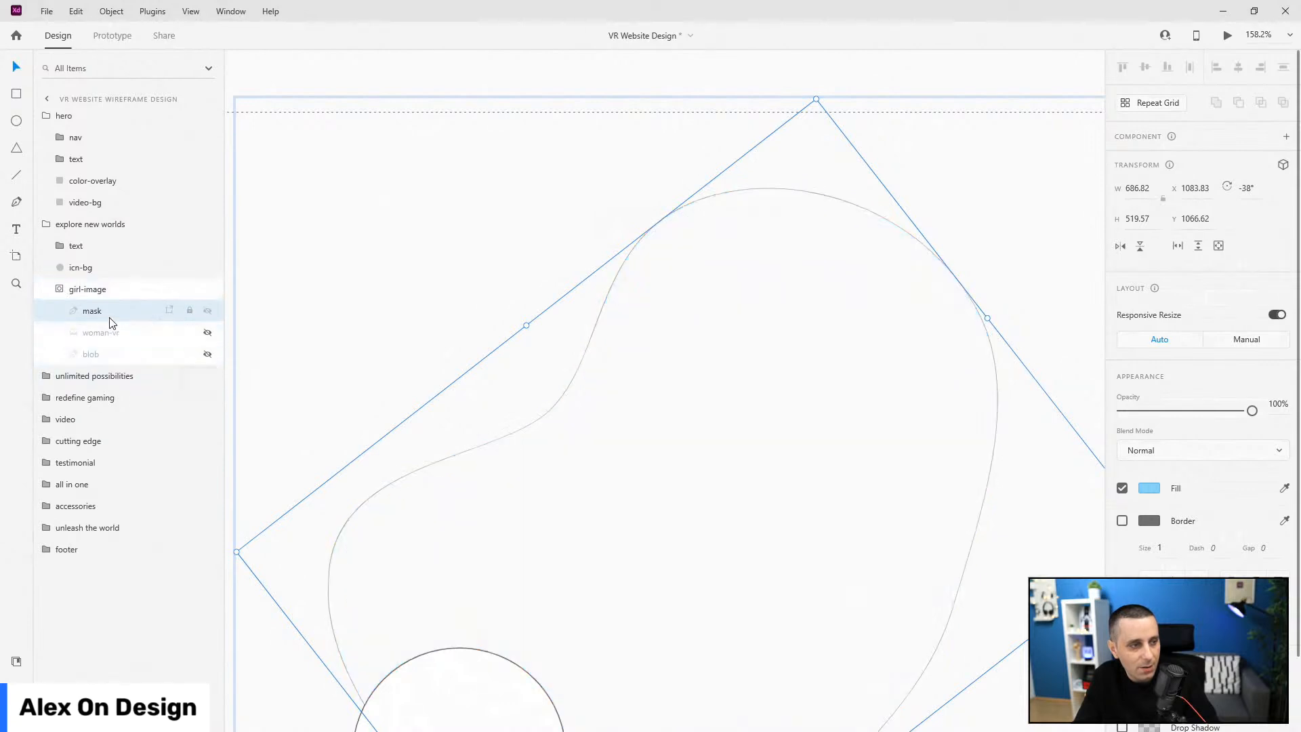
pyautogui.click(677, 317)
pyautogui.doubleClick(596, 307)
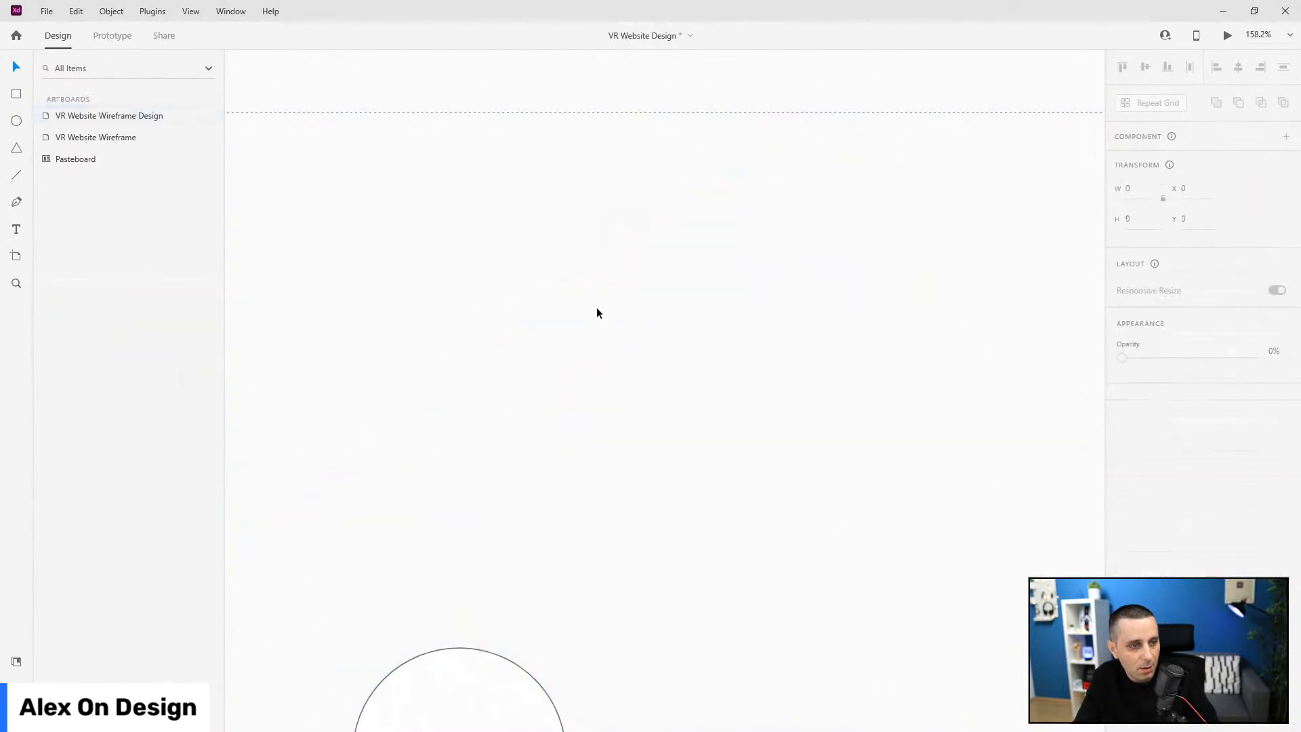
pyautogui.click(485, 707)
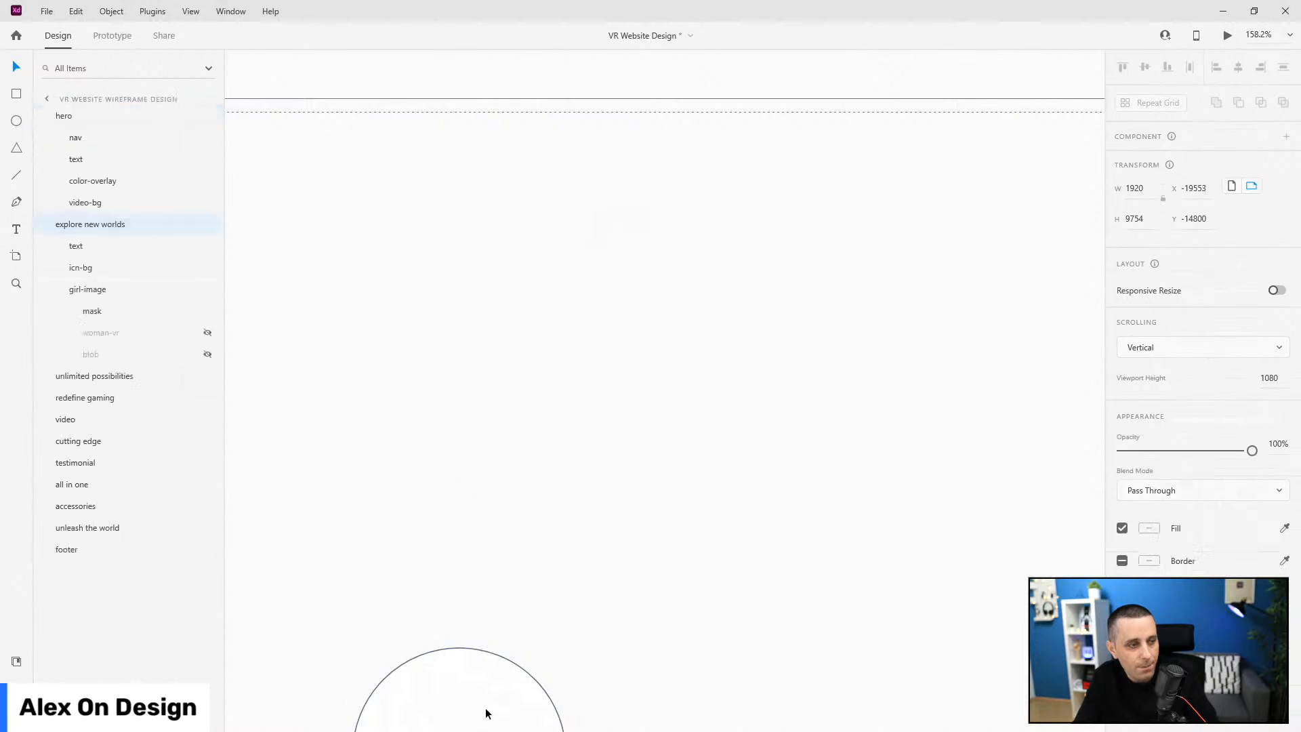
pyautogui.click(88, 309)
pyautogui.scroll(-5, 666, 366)
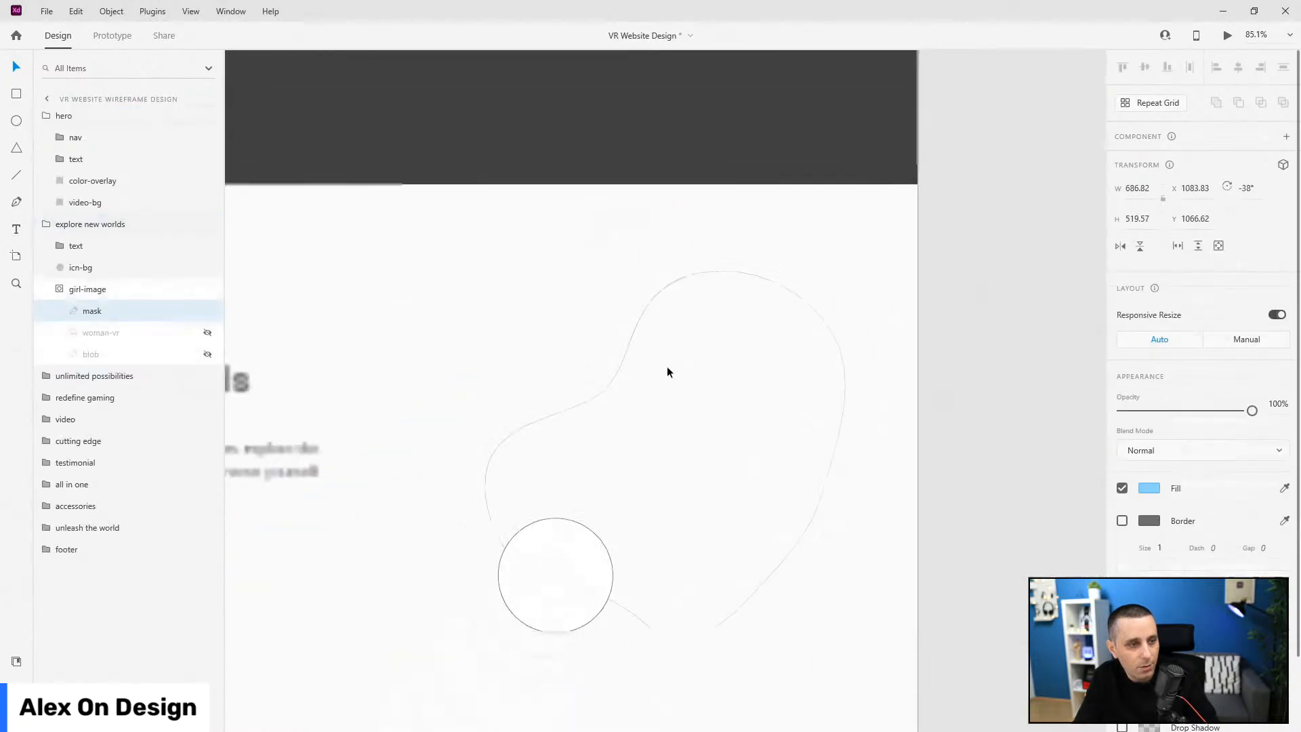
# - Show the woman-vr and blob layers again, keeping the mask shape selected
pyautogui.click(207, 332)
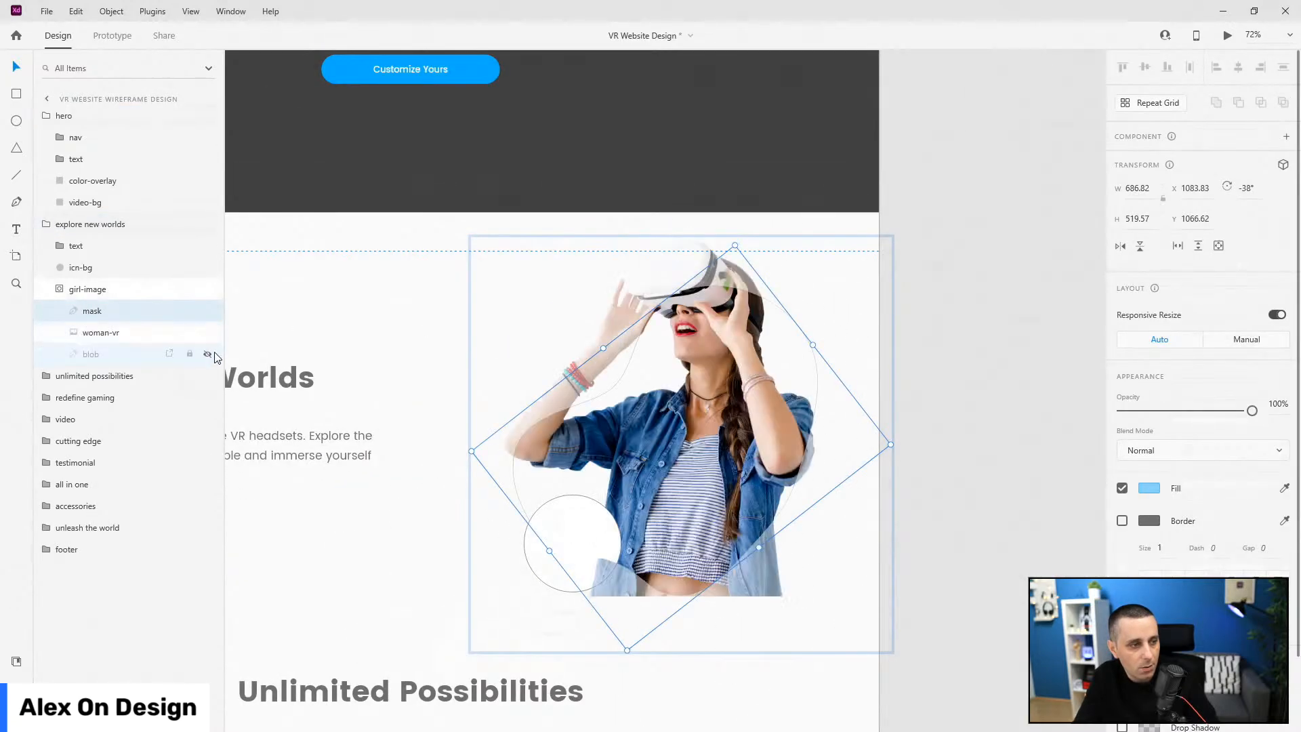
pyautogui.click(139, 316)
pyautogui.click(206, 354)
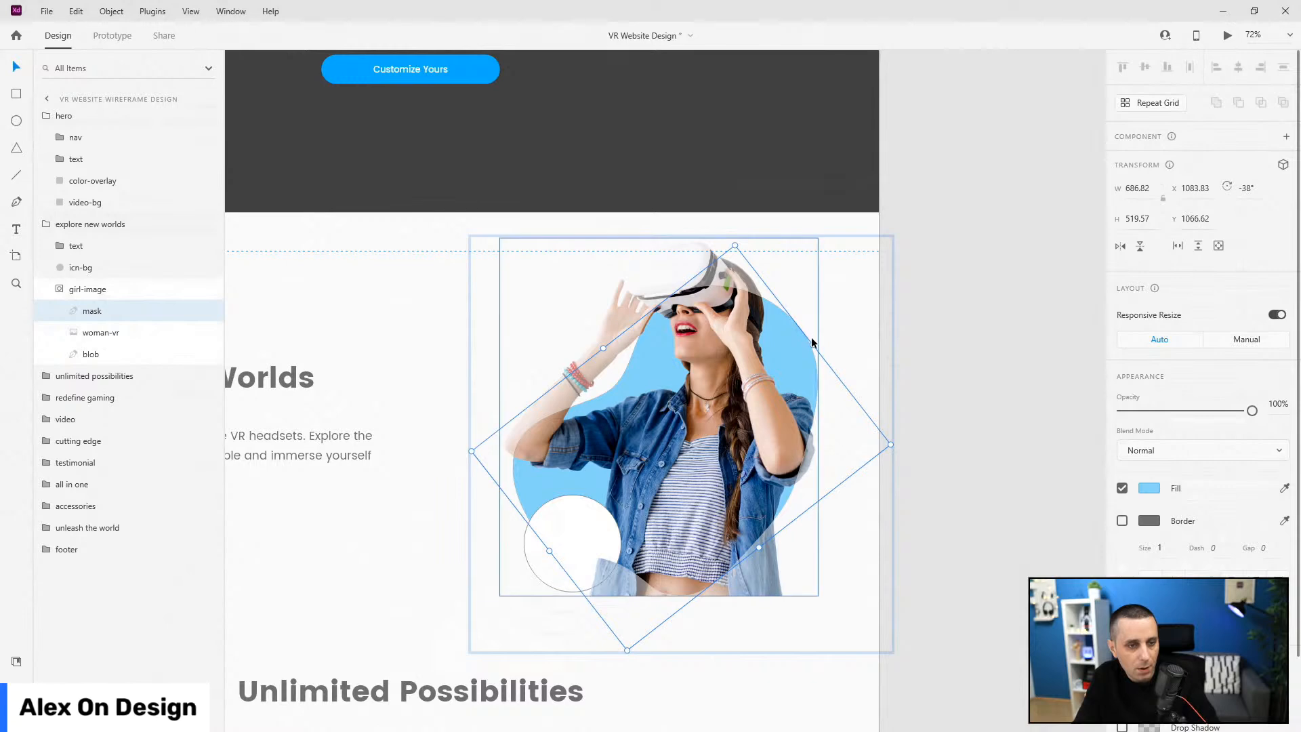
# - Stretch the mask shape outward past the blob to a width of about 718.5 and open its path for editing
pyautogui.moveTo(813, 345); pyautogui.dragTo(822, 333)
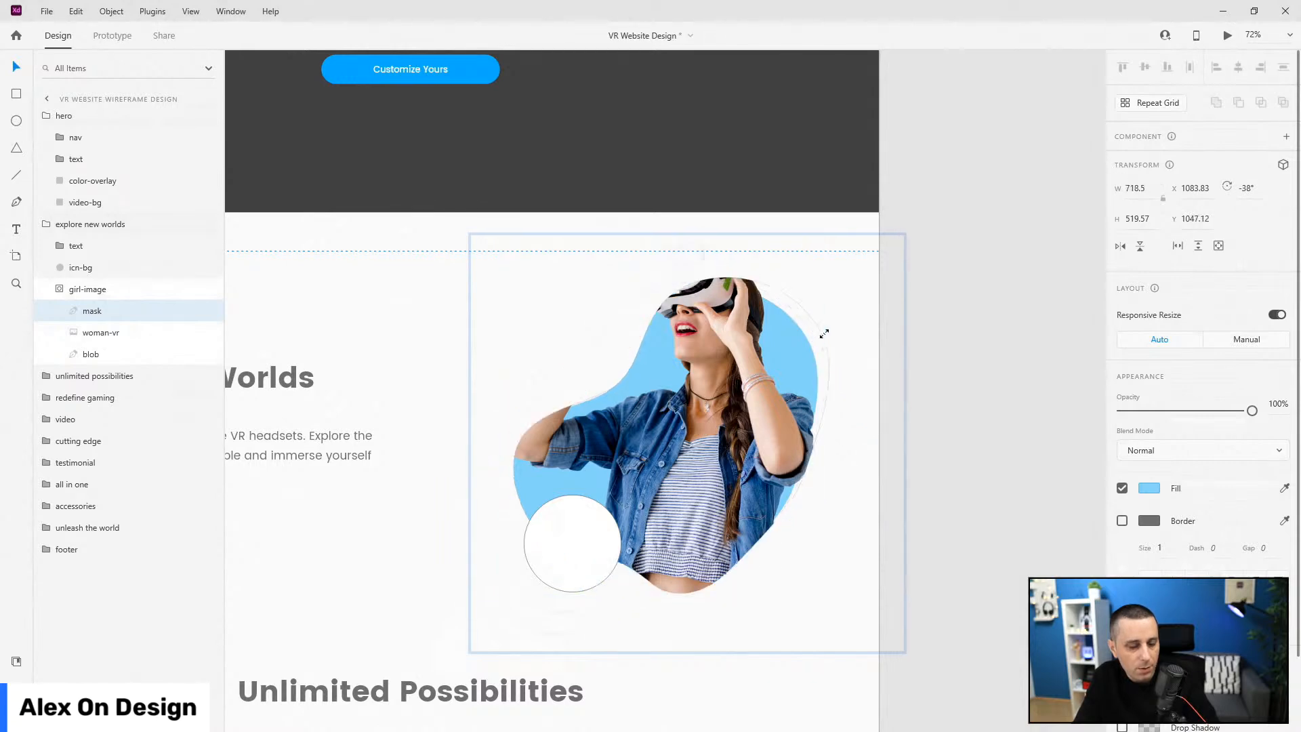
pyautogui.scroll(5, 821, 328)
pyautogui.scroll(1, 821, 322)
pyautogui.click(808, 326)
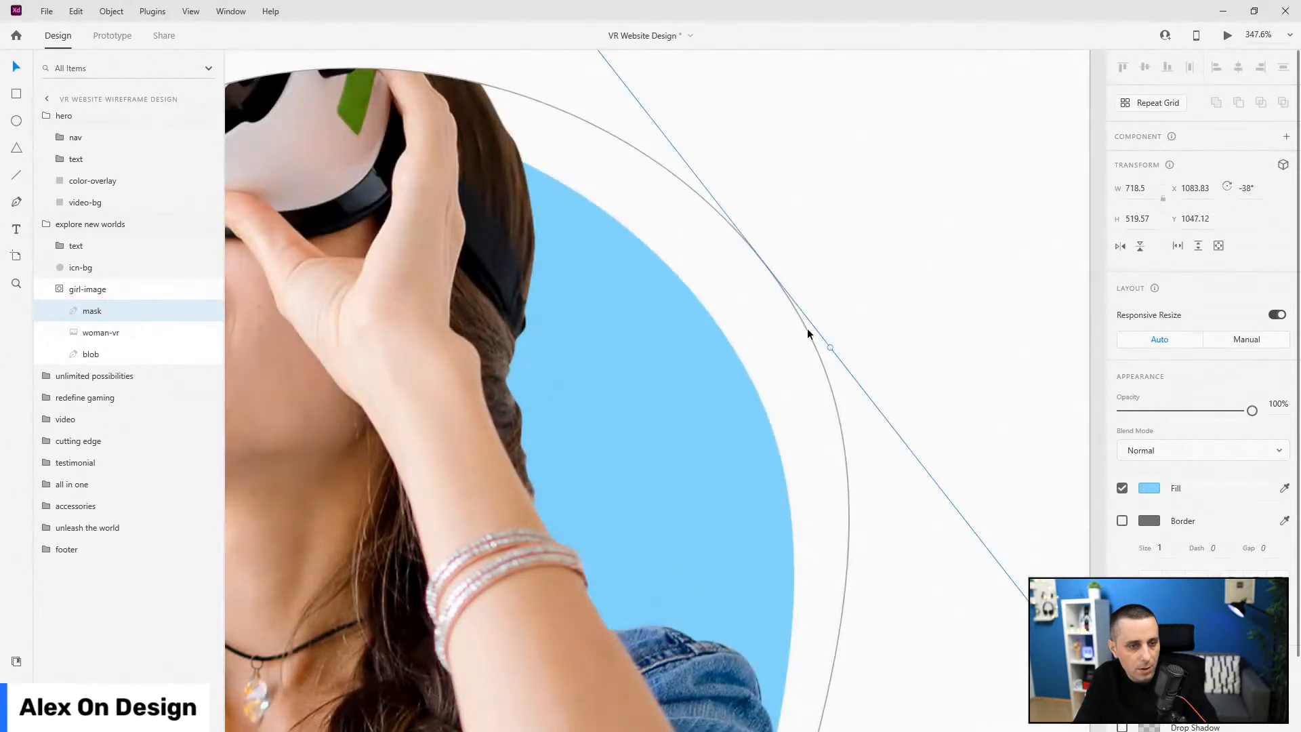
pyautogui.doubleClick(806, 330)
pyautogui.scroll(-6, 834, 339)
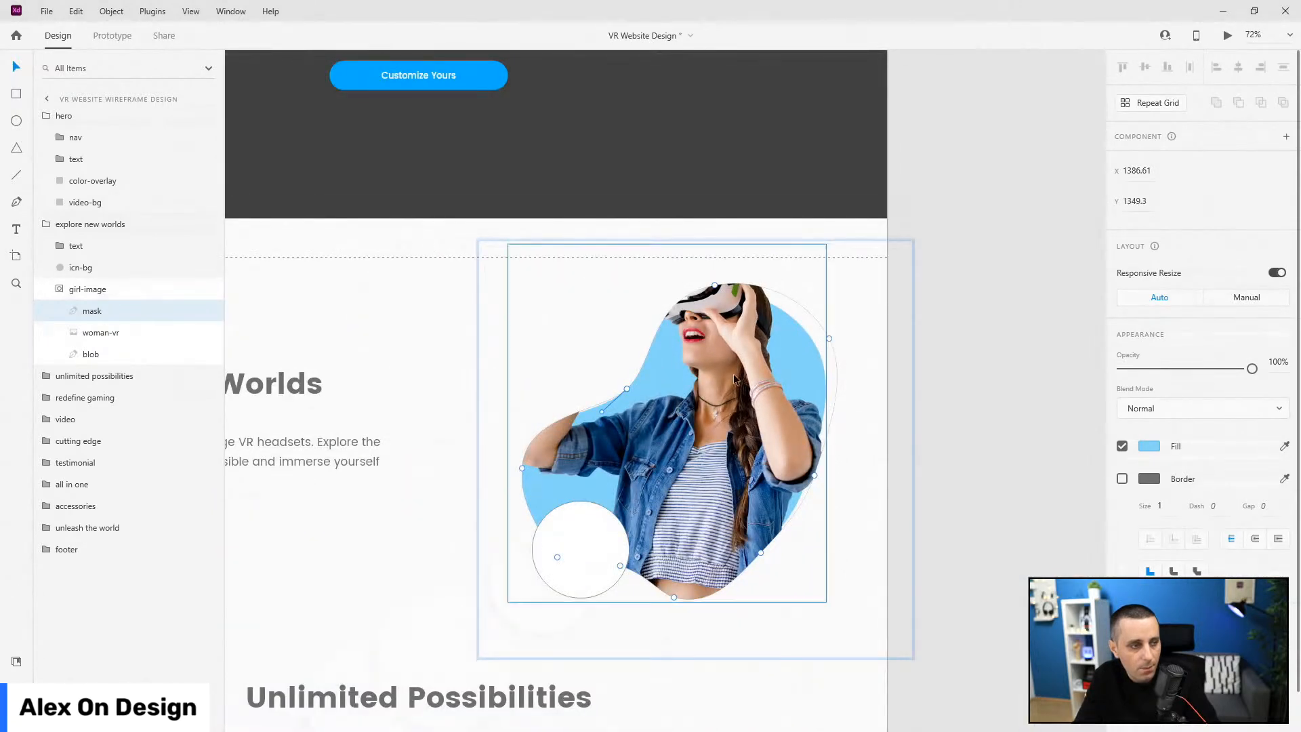
# - Pull the mask's inward-curve anchor out beyond the raised hand, and move the anchor beside that arm's elbow outward to about X 1123.4, Y 1488.08
pyautogui.scroll(3, 590, 415)
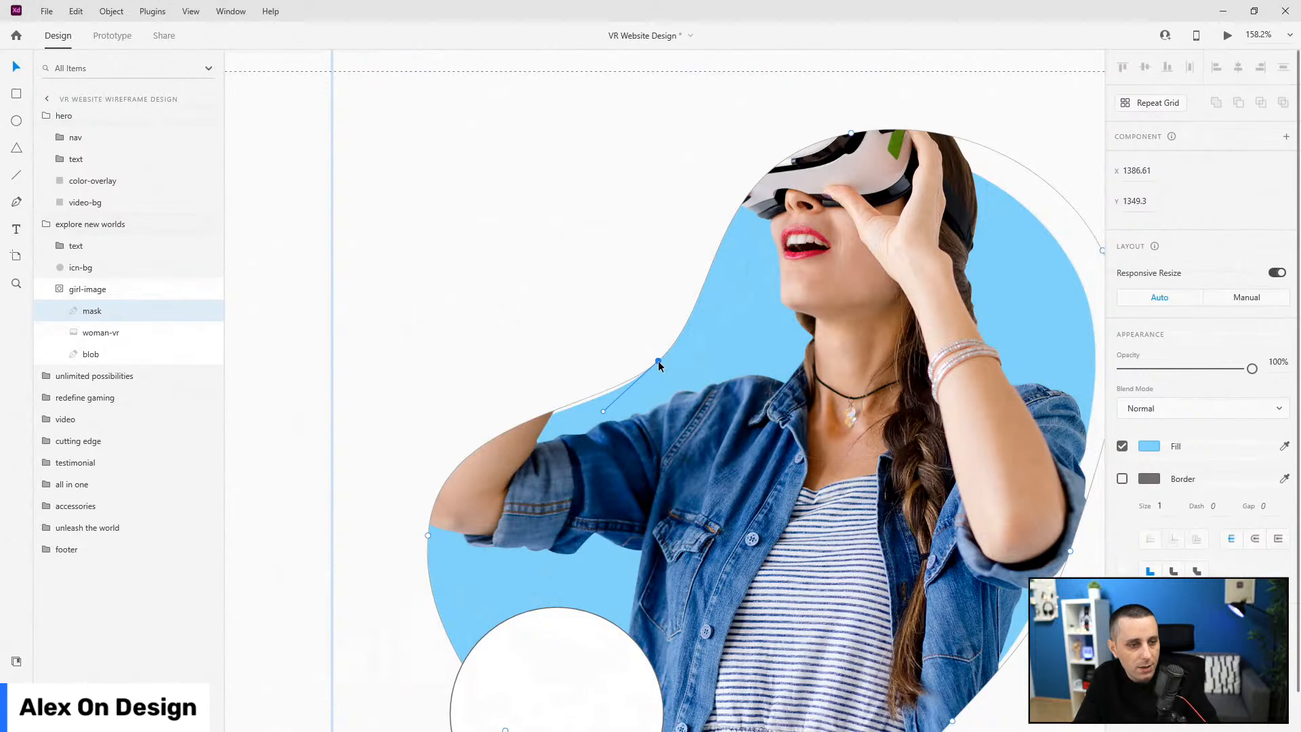
pyautogui.moveTo(657, 364); pyautogui.dragTo(551, 119)
pyautogui.moveTo(658, 360); pyautogui.dragTo(552, 119)
pyautogui.moveTo(426, 534); pyautogui.dragTo(378, 512)
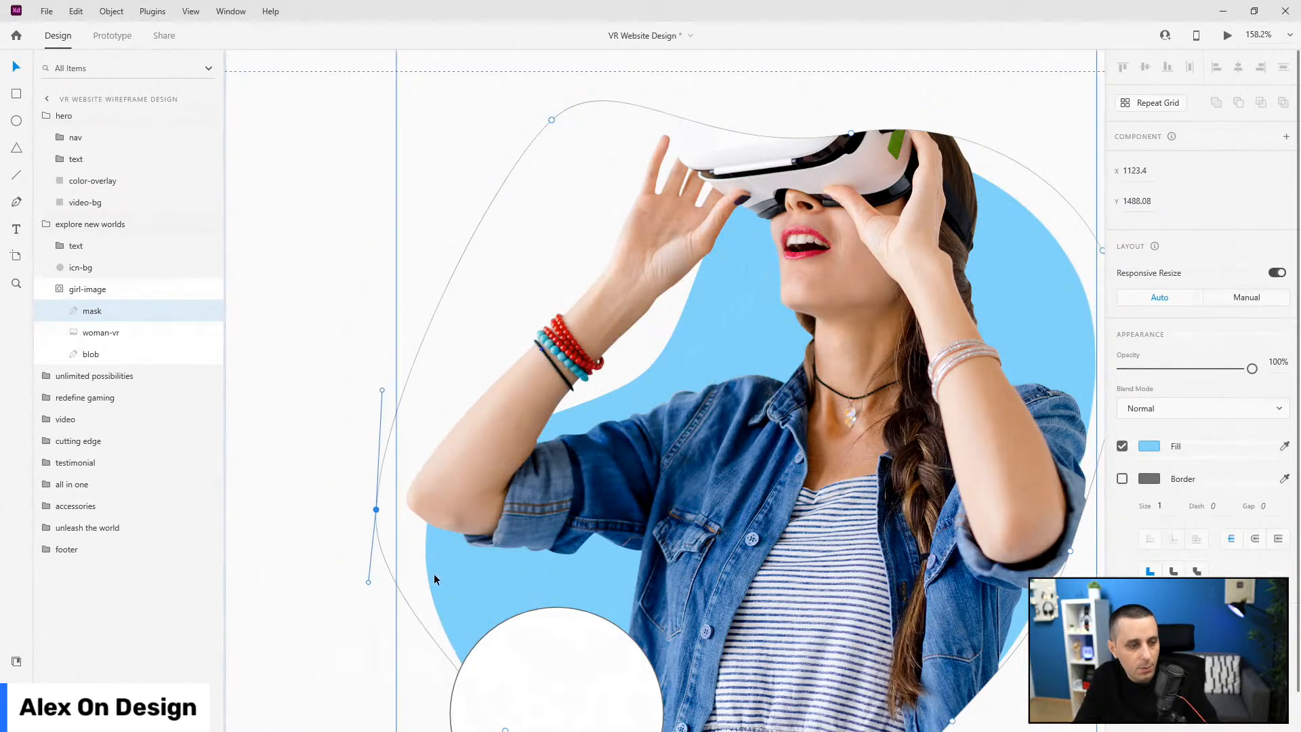
# - Move the mask anchor beside the braceleted arm's elbow inward onto the blob's edge, at about X 1757.71, Y 1523.43
pyautogui.scroll(-3, 434, 573)
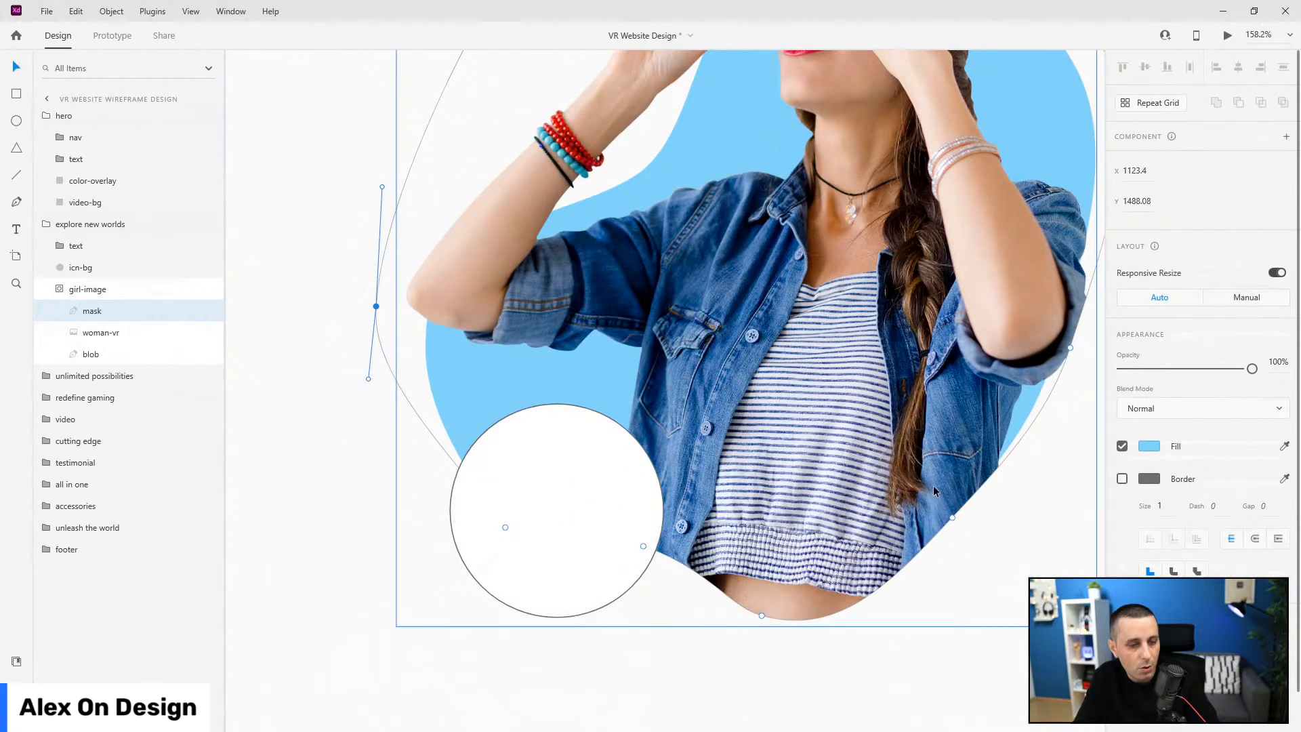
pyautogui.scroll(-3, 542, 404)
pyautogui.scroll(4, 935, 386)
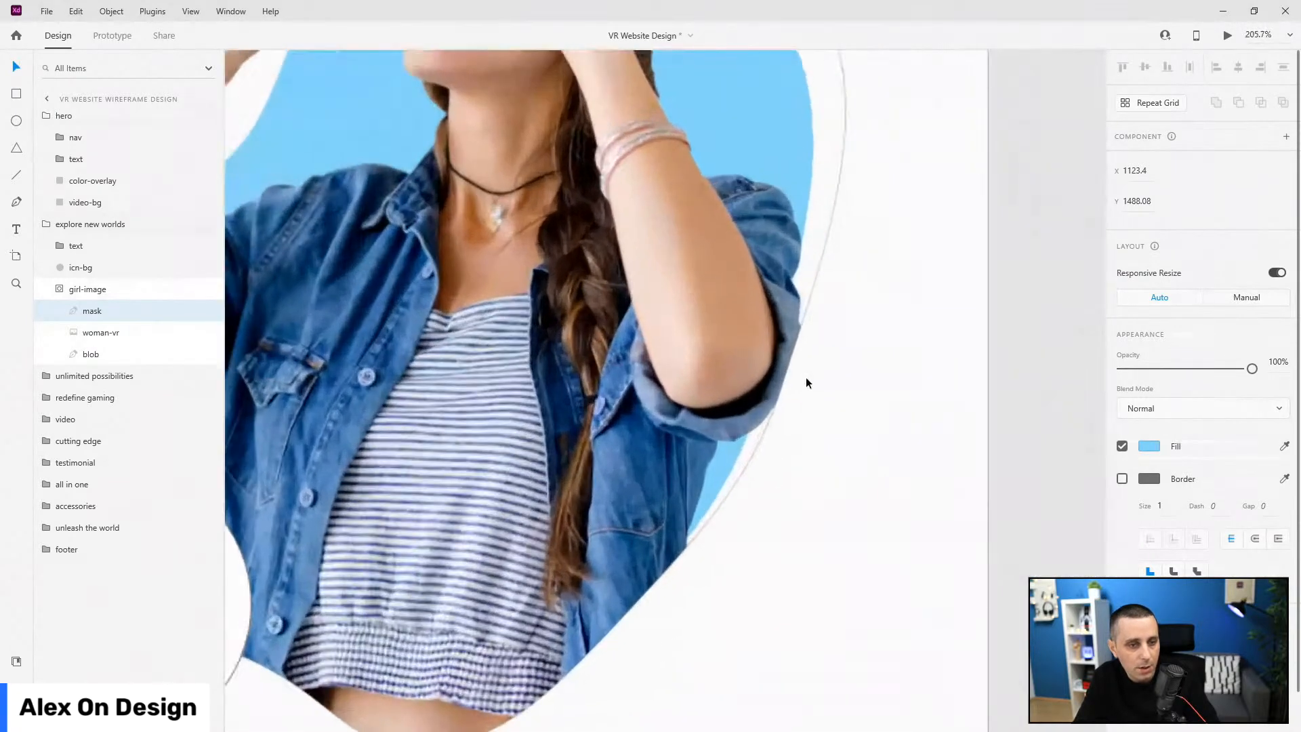
pyautogui.click(785, 392)
pyautogui.moveTo(786, 393)
pyautogui.mouseDown()
pyautogui.moveTo(804, 398)
pyautogui.moveTo(762, 388)
pyautogui.mouseUp()
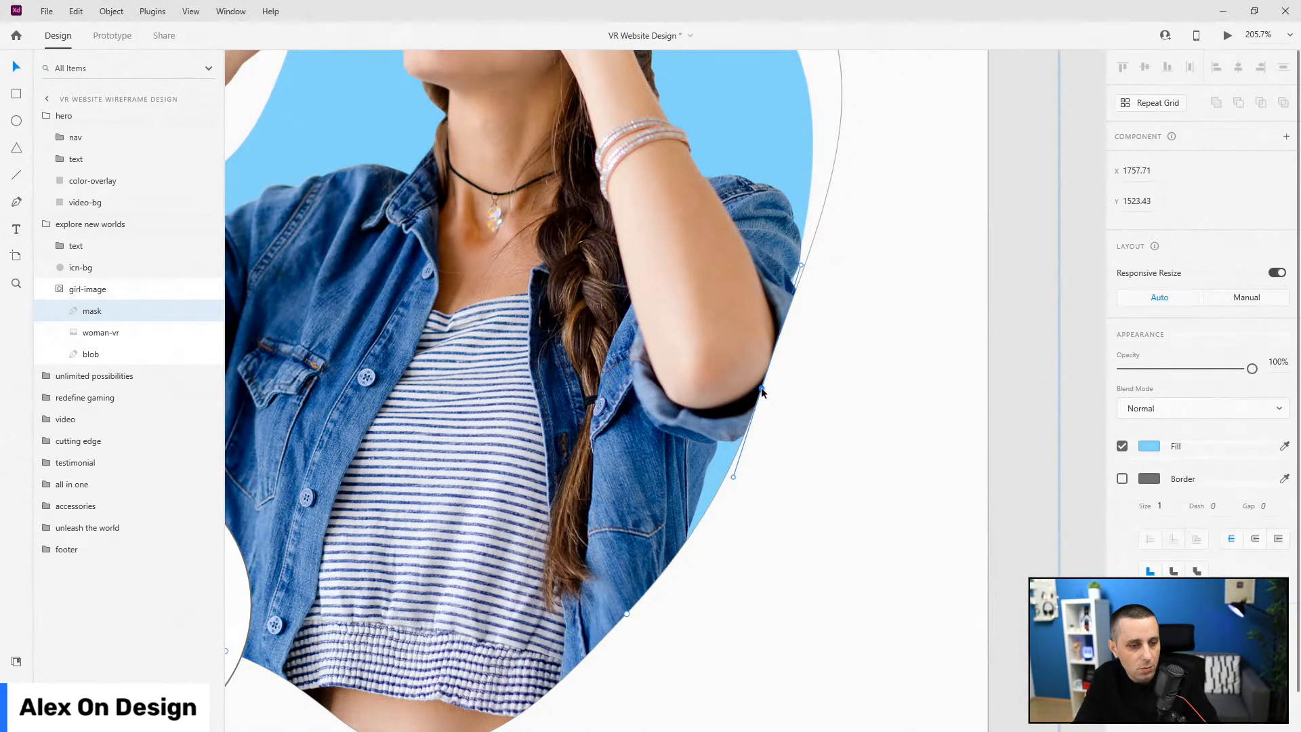
# - Add a mask anchor where the jacket meets the blob's lower edge, and pull the anchor beside the elbow outward to about X 1812.73, Y 1546.69
pyautogui.scroll(3, 672, 549)
pyautogui.scroll(2, 672, 548)
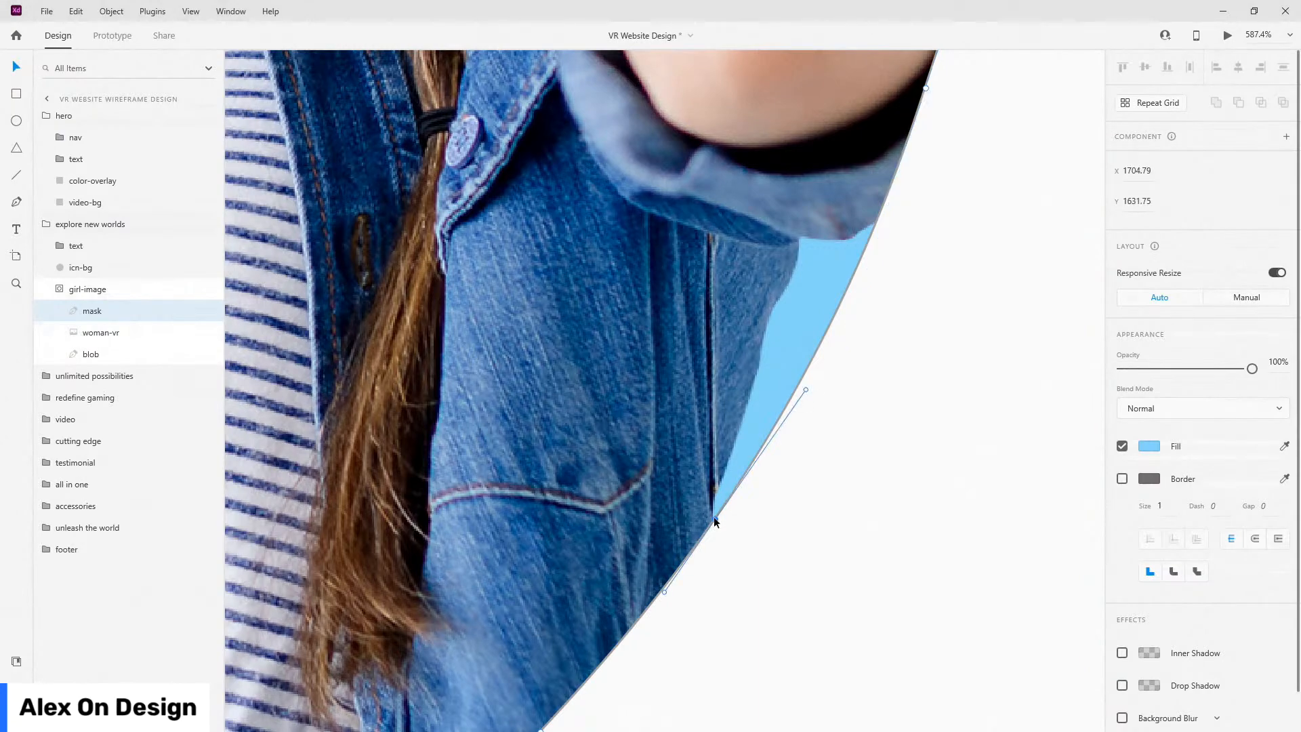
pyautogui.scroll(-3, 719, 511)
pyautogui.moveTo(814, 321); pyautogui.dragTo(914, 362)
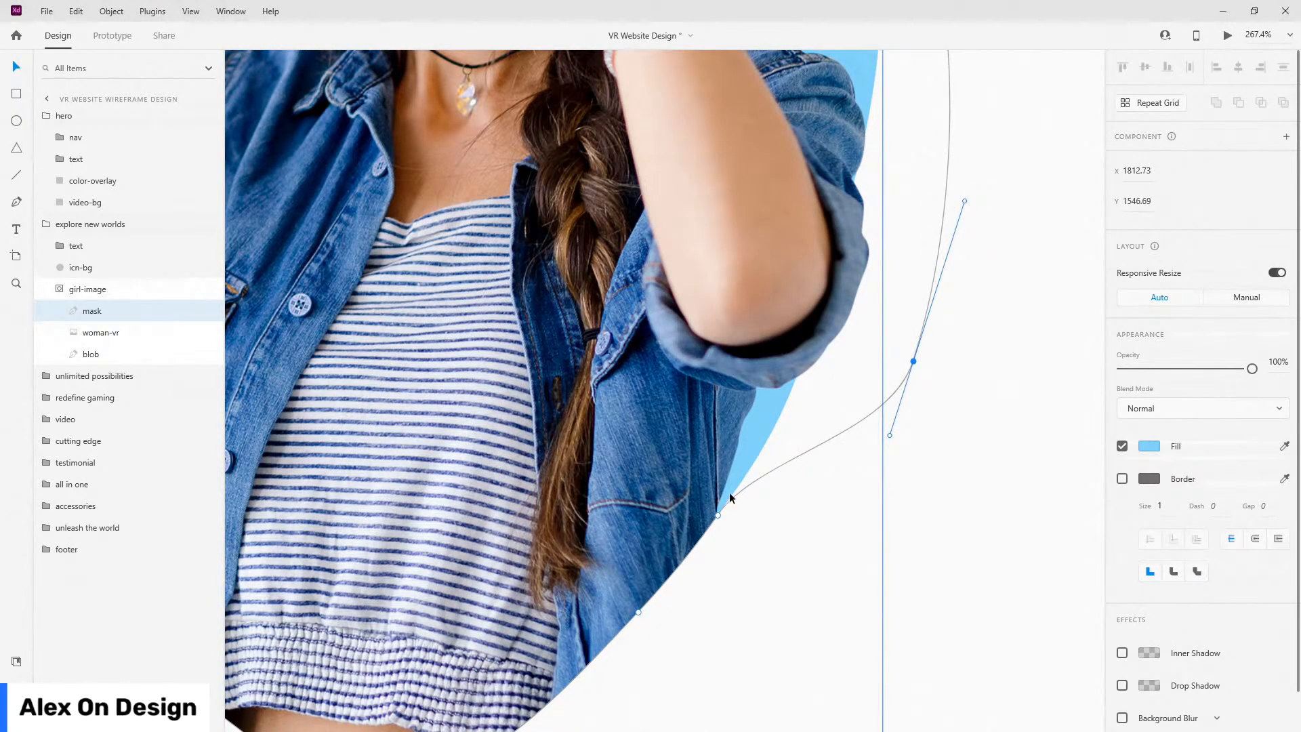
pyautogui.scroll(1, 719, 513)
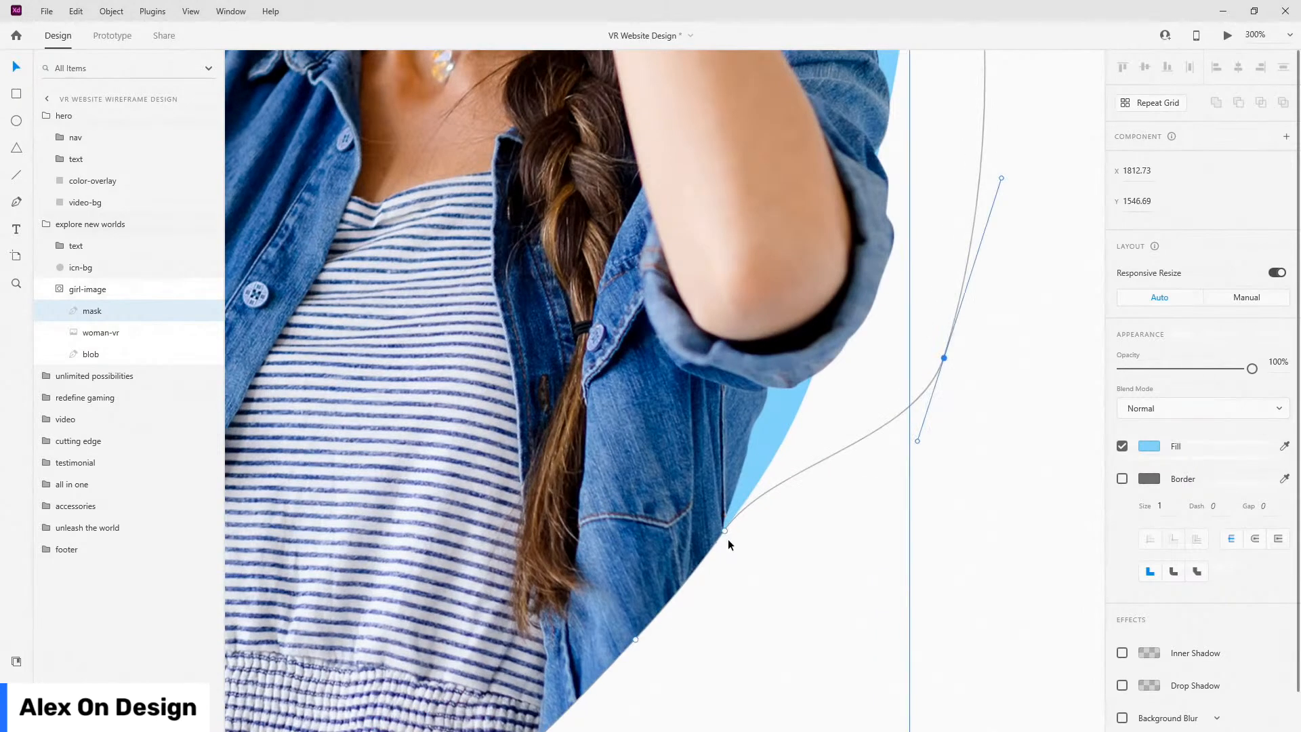
# - Pull the mask anchor on top of the headset up above it, to about X 1525.25, Y 1040.8
pyautogui.scroll(-3, 718, 531)
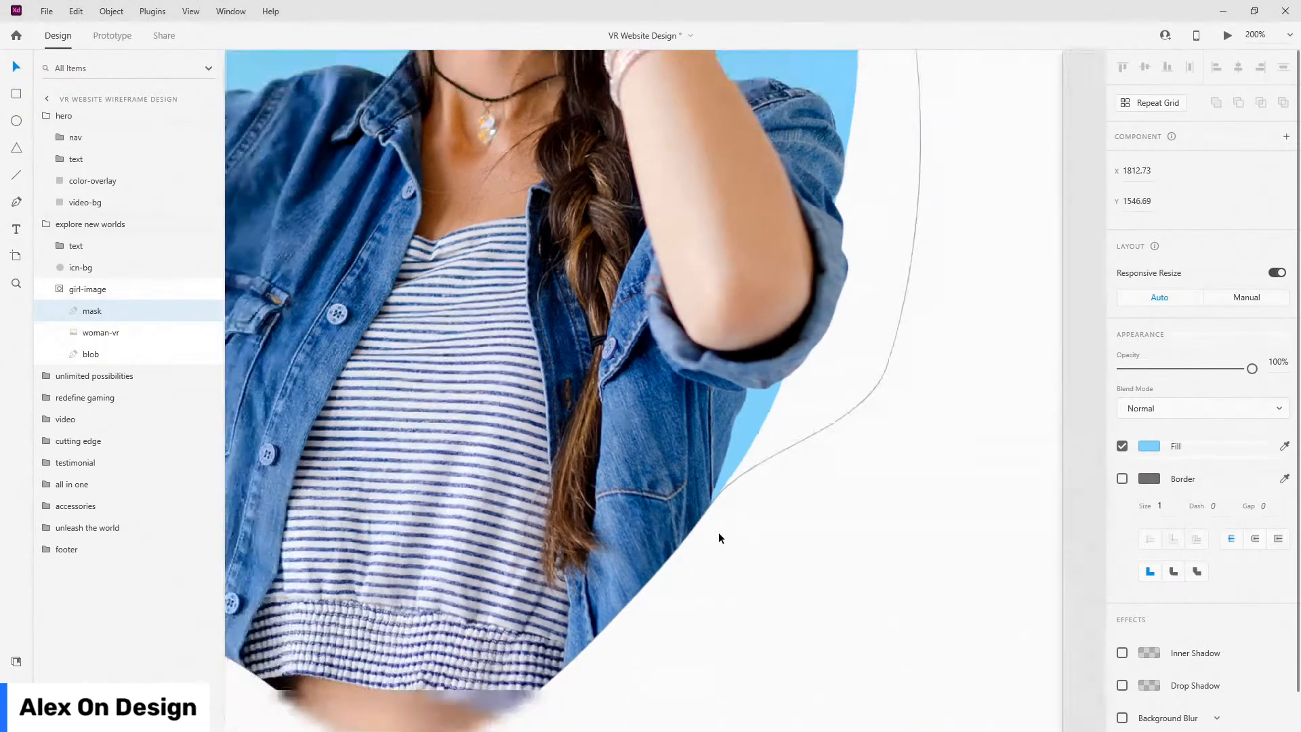
pyautogui.scroll(3, 736, 433)
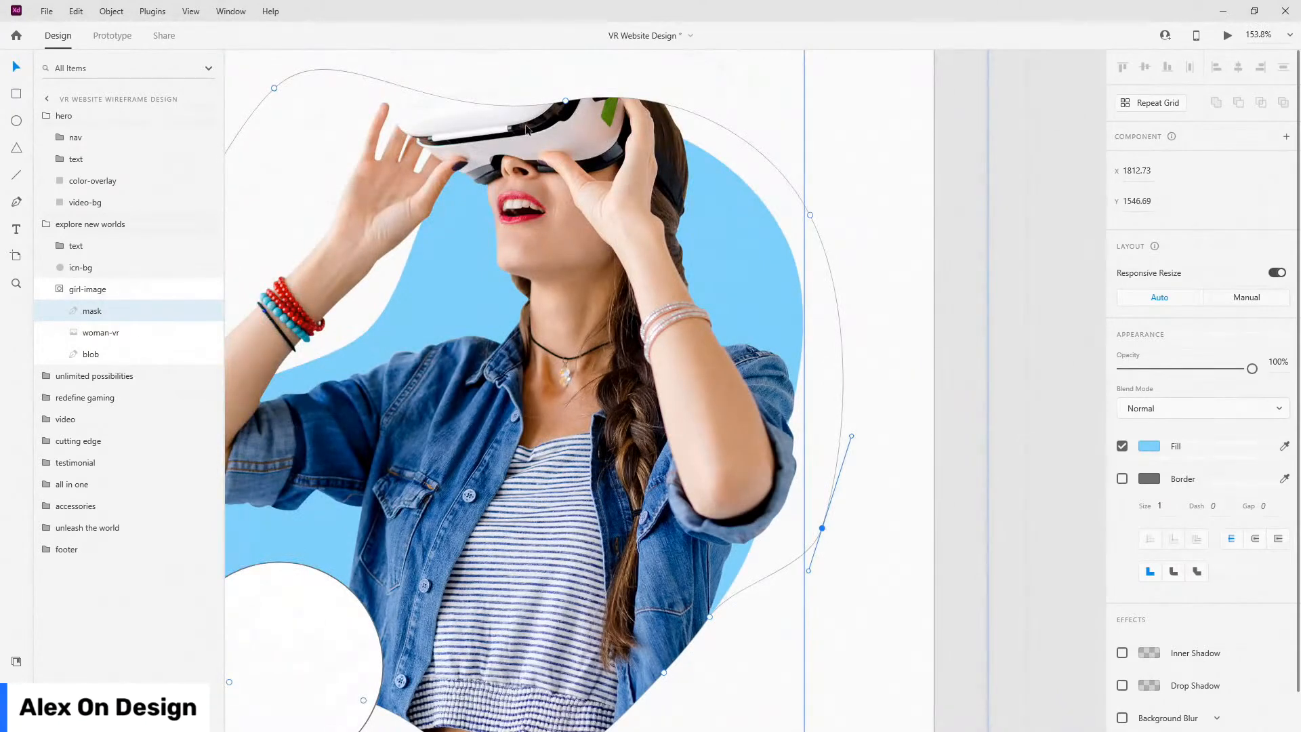
pyautogui.scroll(3, 527, 130)
pyautogui.scroll(-3, 636, 204)
pyautogui.scroll(2, 609, 196)
pyautogui.moveTo(610, 263); pyautogui.dragTo(569, 156)
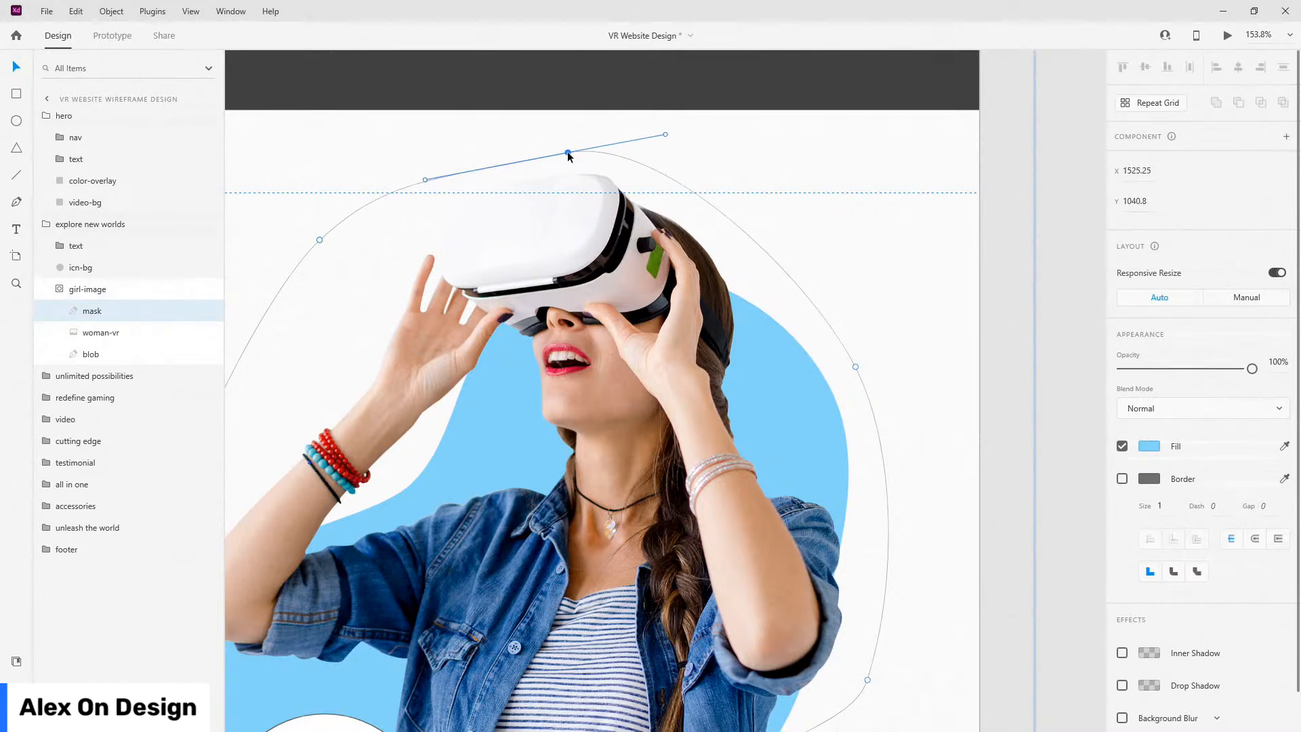
# - Fine-tune the mask's curve above the headset and finish editing the path
pyautogui.scroll(-3, 840, 233)
pyautogui.scroll(2, 713, 185)
pyautogui.scroll(2, 713, 189)
pyautogui.click(719, 208)
pyautogui.moveTo(719, 208); pyautogui.dragTo(710, 218)
pyautogui.scroll(-4, 806, 271)
pyautogui.press('Escape')
pyautogui.press('Escape')
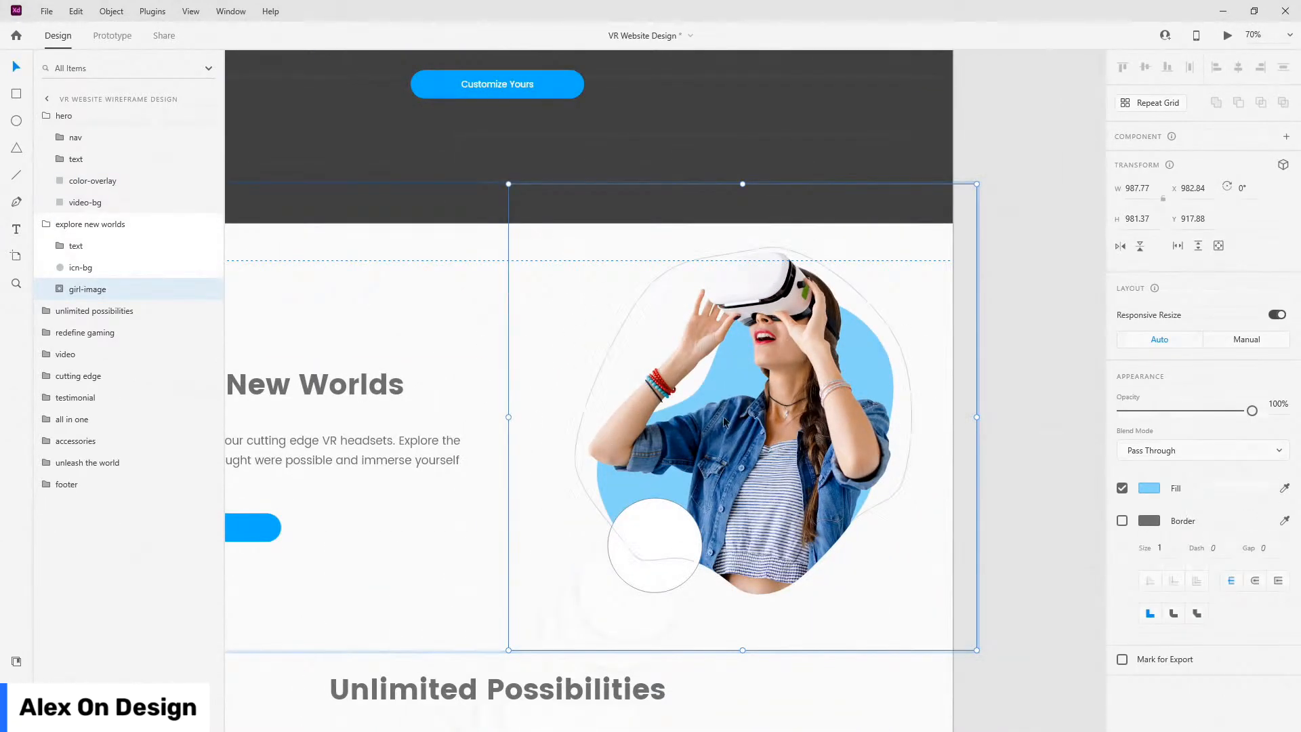
# - Hide the icn-bg circle and examine the mask, woman-vr and blob layers inside the girl-image group
pyautogui.click(207, 268)
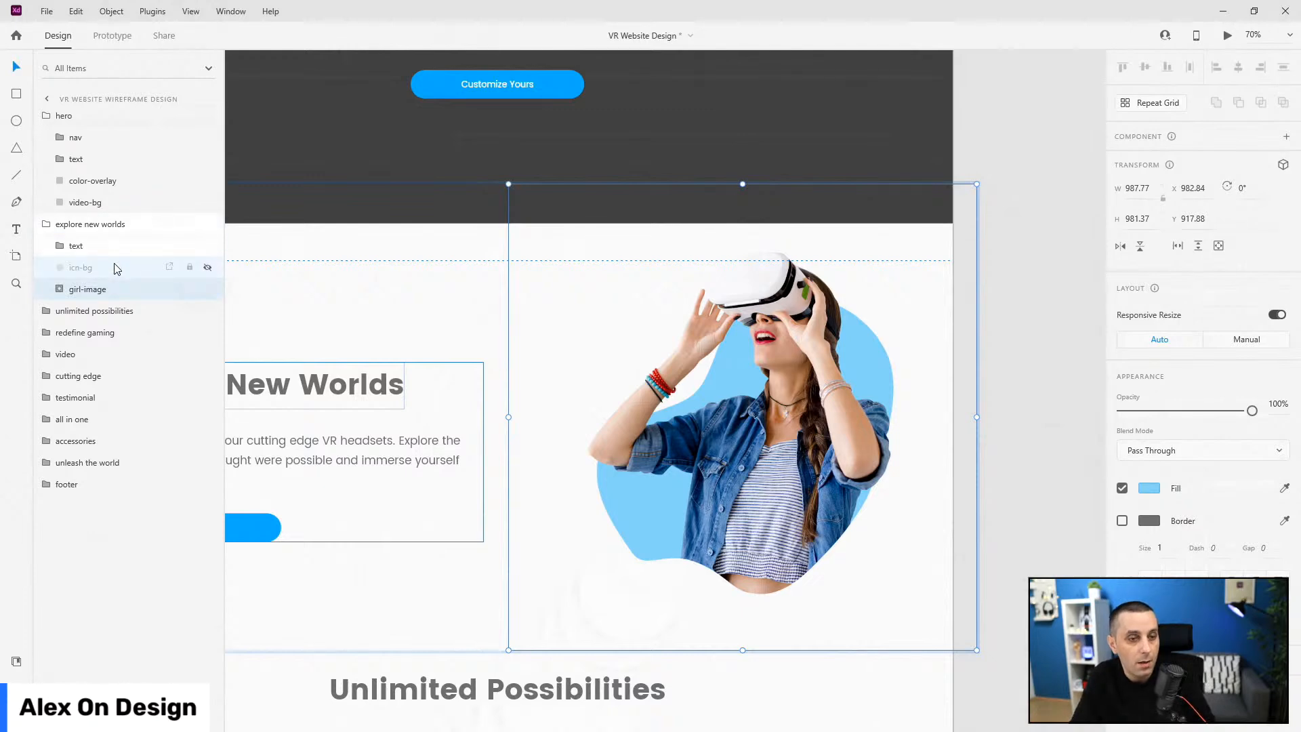
pyautogui.click(58, 289)
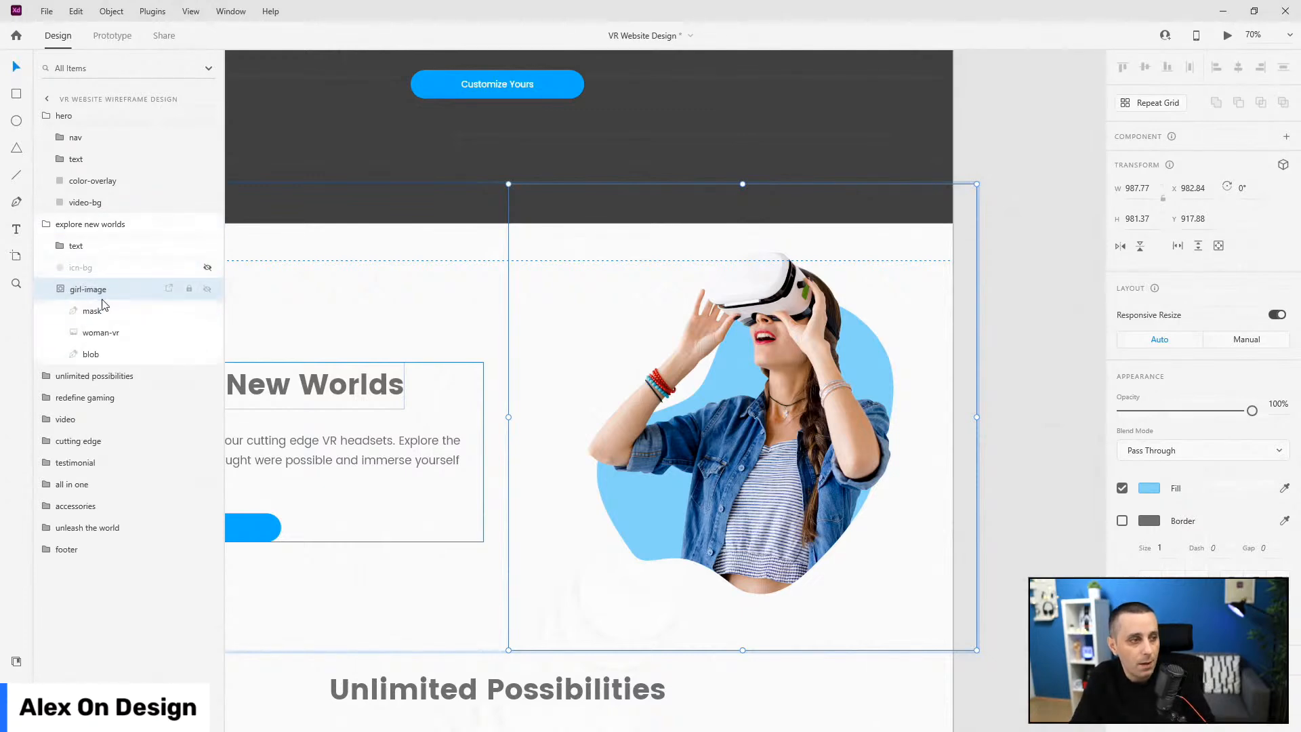
pyautogui.click(113, 312)
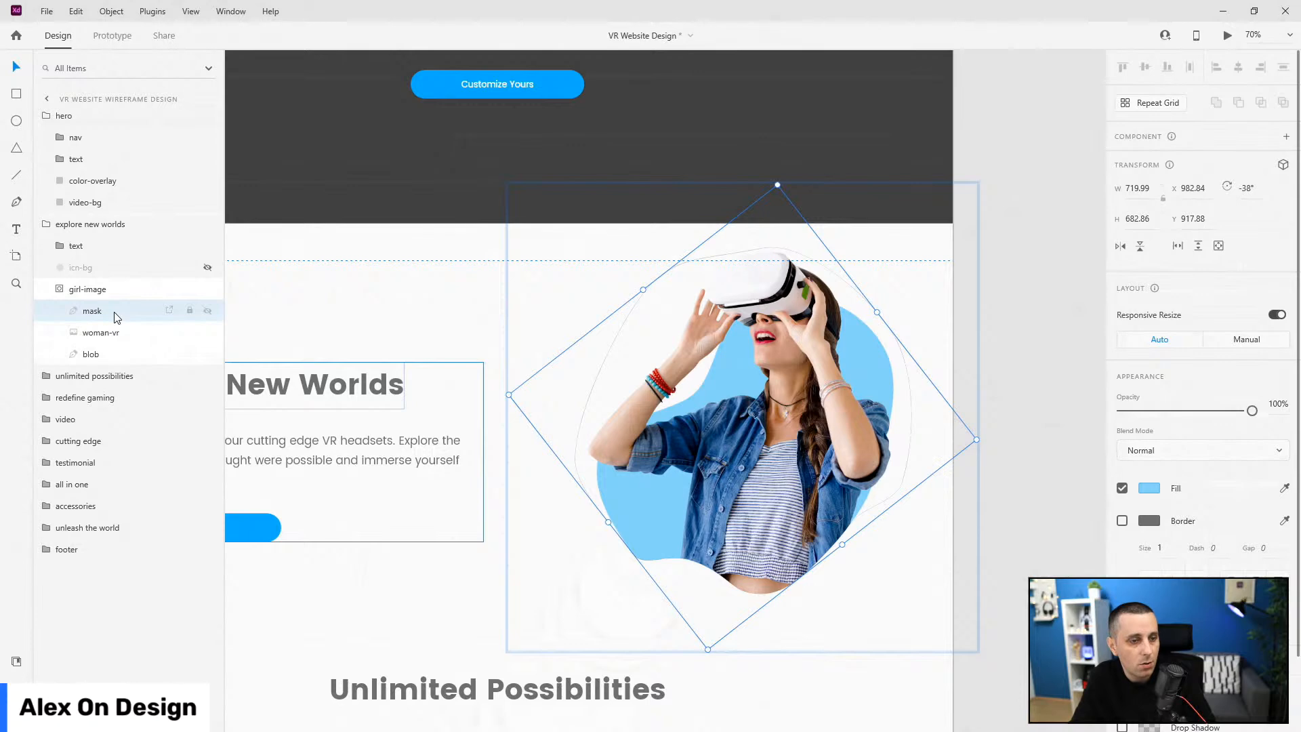
pyautogui.click(115, 333)
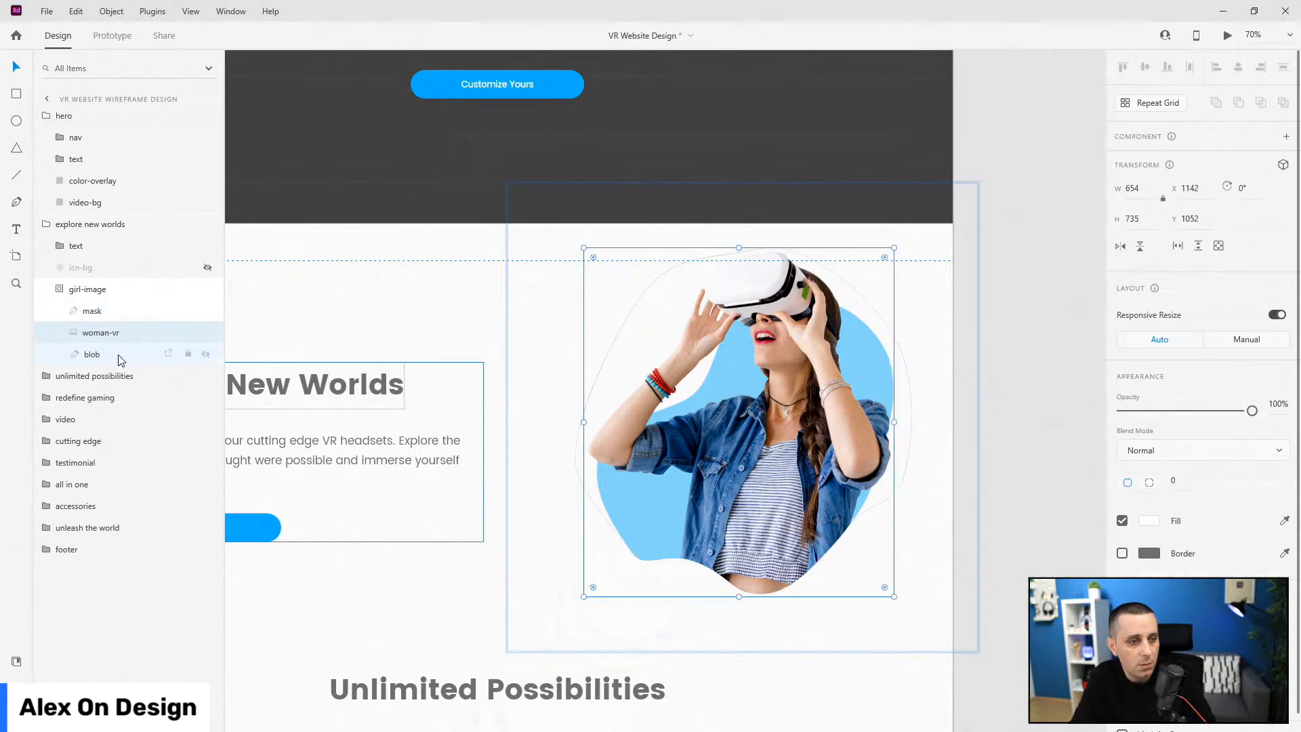
pyautogui.click(121, 355)
pyautogui.click(59, 289)
# - Show the icn-bg circle again and remove its border
pyautogui.click(152, 268)
pyautogui.click(208, 267)
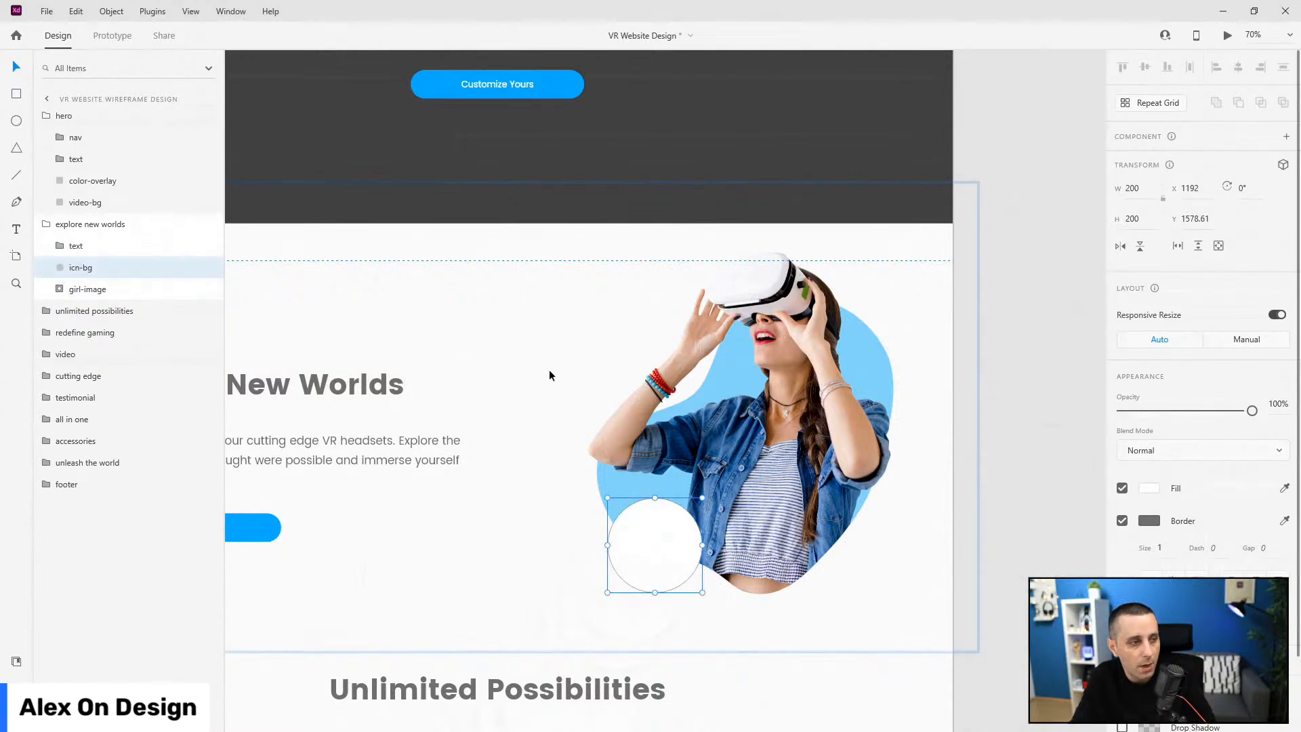
pyautogui.click(1121, 521)
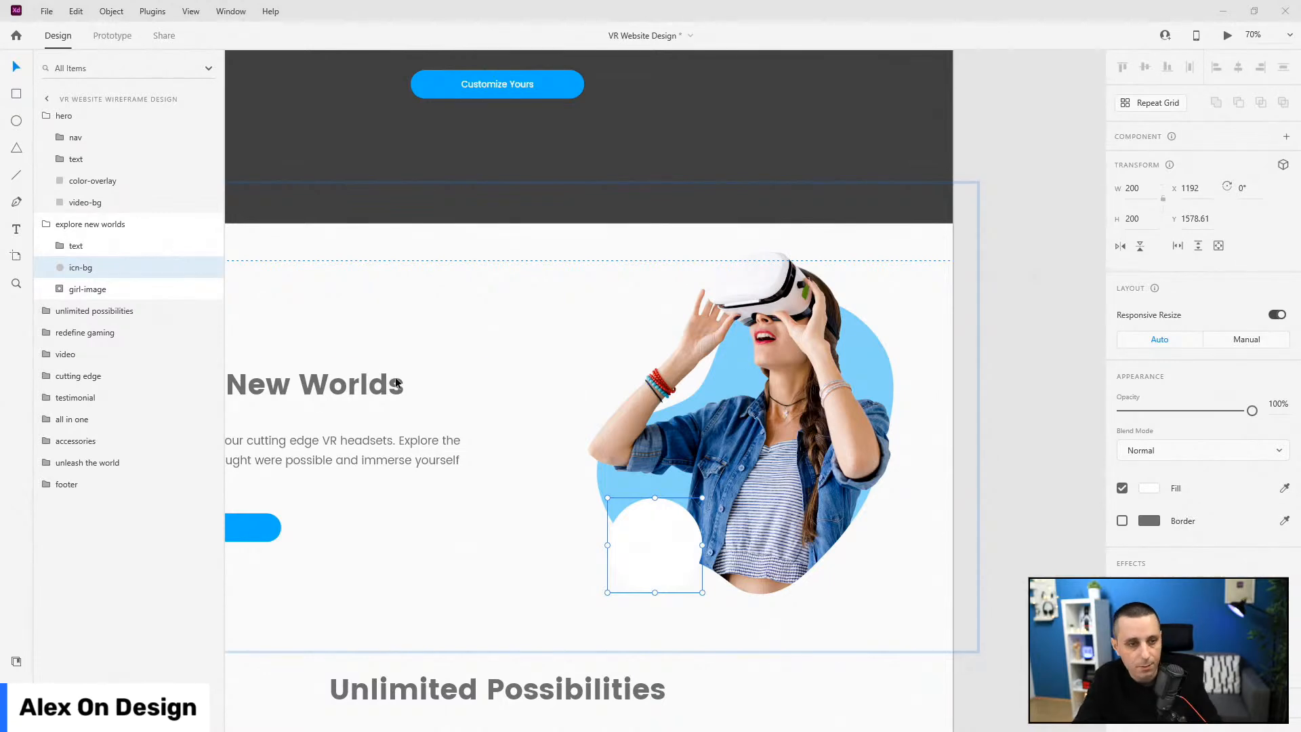
# - Paste the animated VR headset icon and place it over the white circle at X 1192, Y 1579
pyautogui.hotkey('ctrl', 'v')
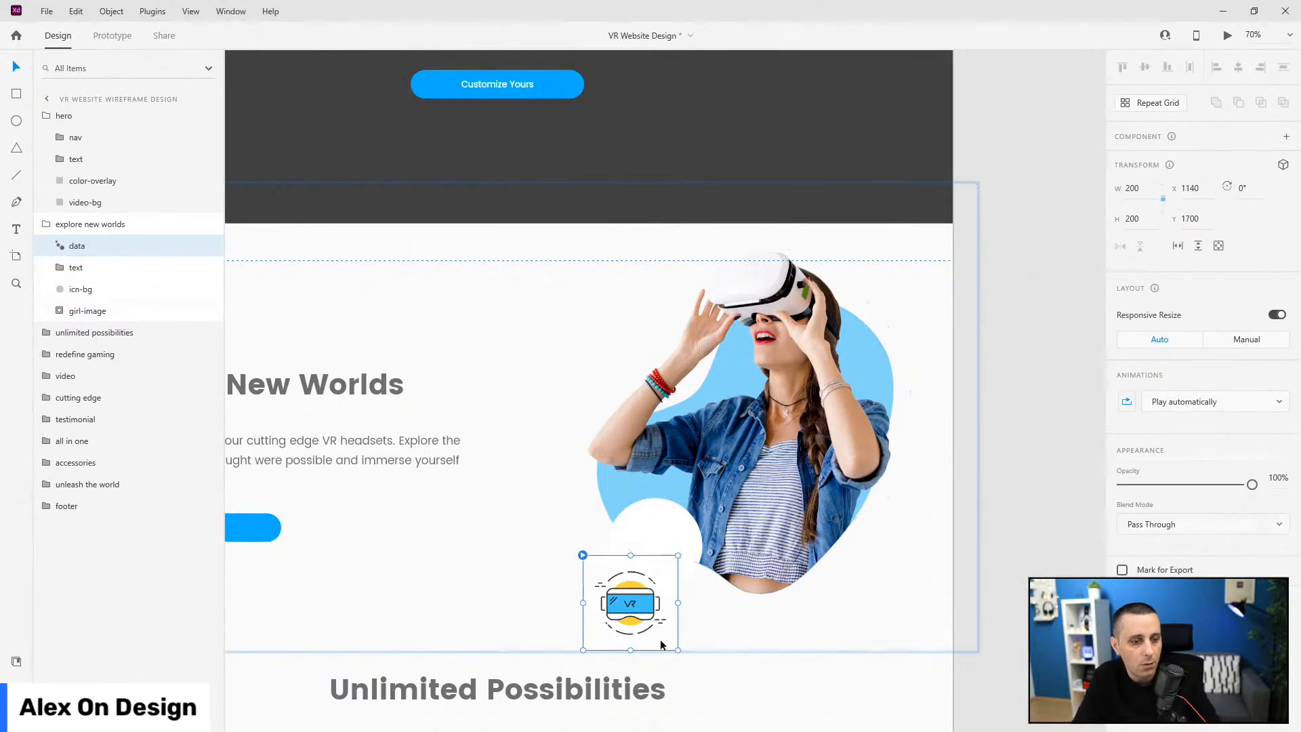
pyautogui.scroll(5, 669, 640)
pyautogui.moveTo(636, 543); pyautogui.dragTo(689, 420)
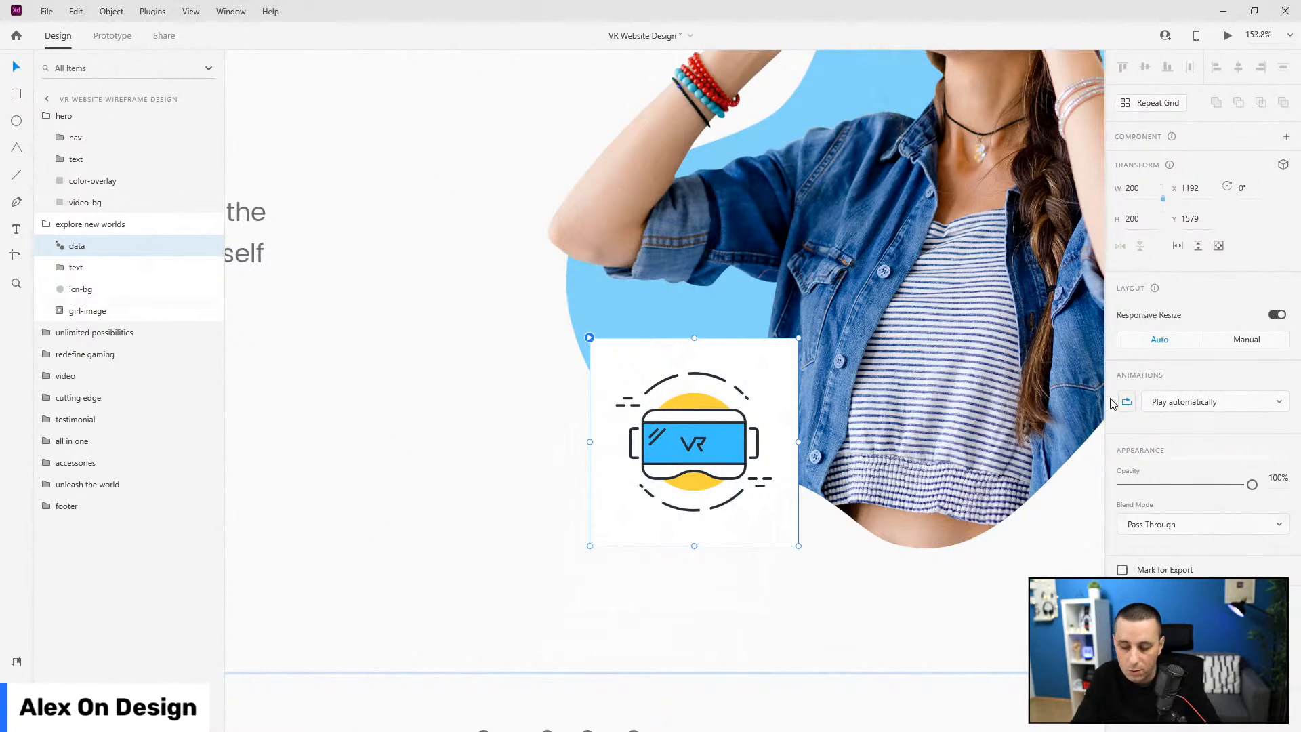
# - Preview the page to check the animated VR icon in the Explore New Worlds section, then close the preview
pyautogui.hotkey('ctrl', 'Return')
pyautogui.scroll(-10, 586, 427)
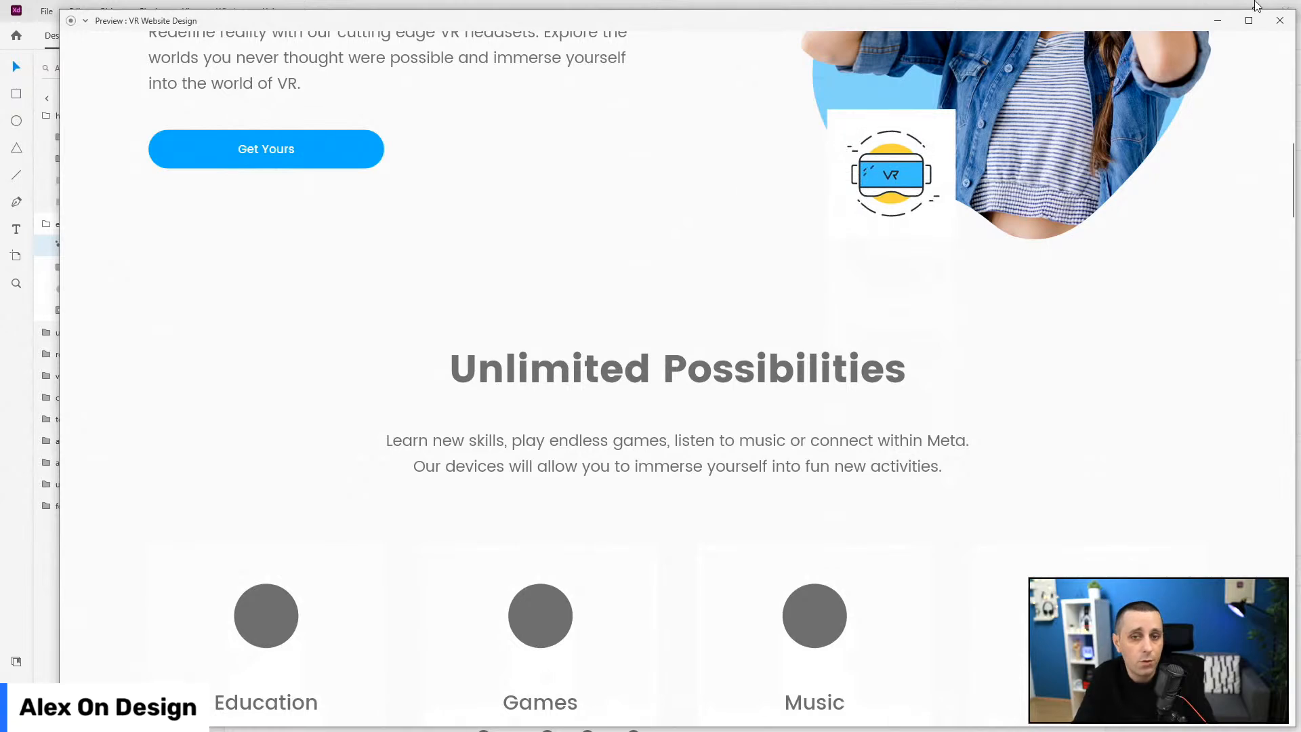
pyautogui.click(1279, 21)
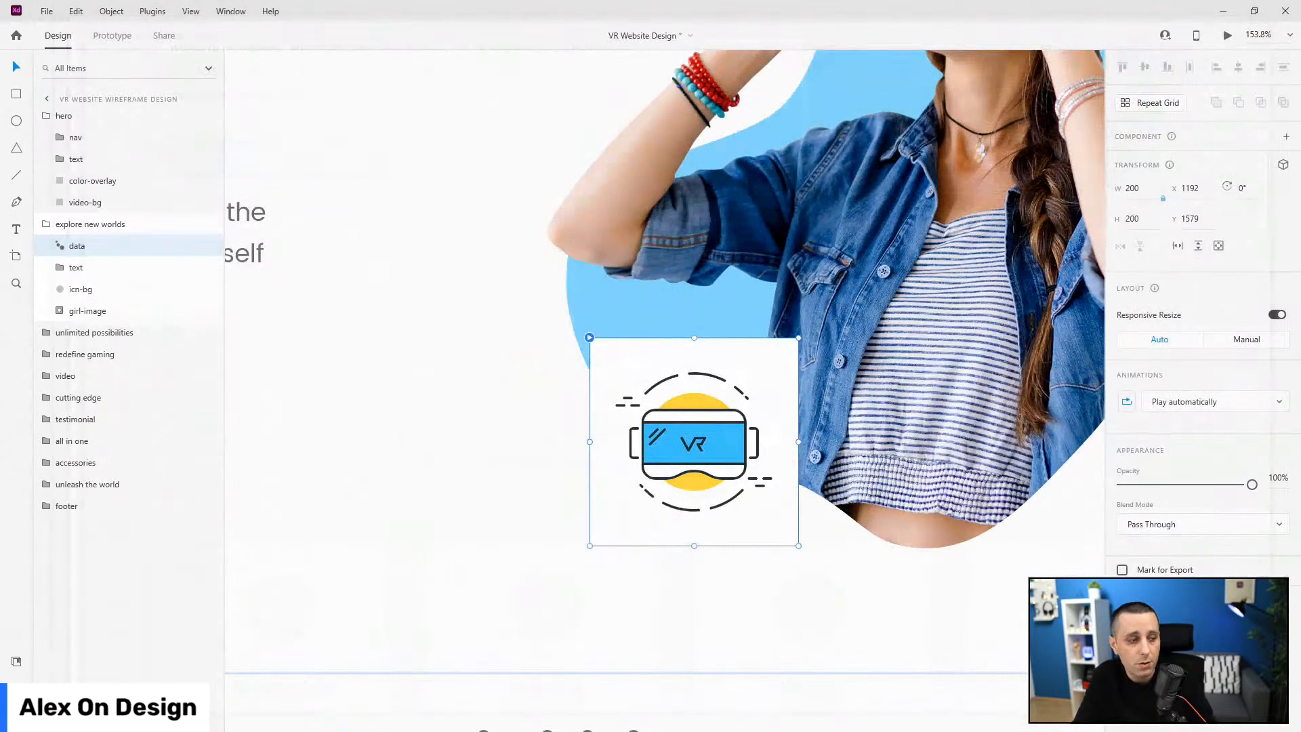
# - View the LottieFiles plugin and return to the layer list
pyautogui.click(17, 687)
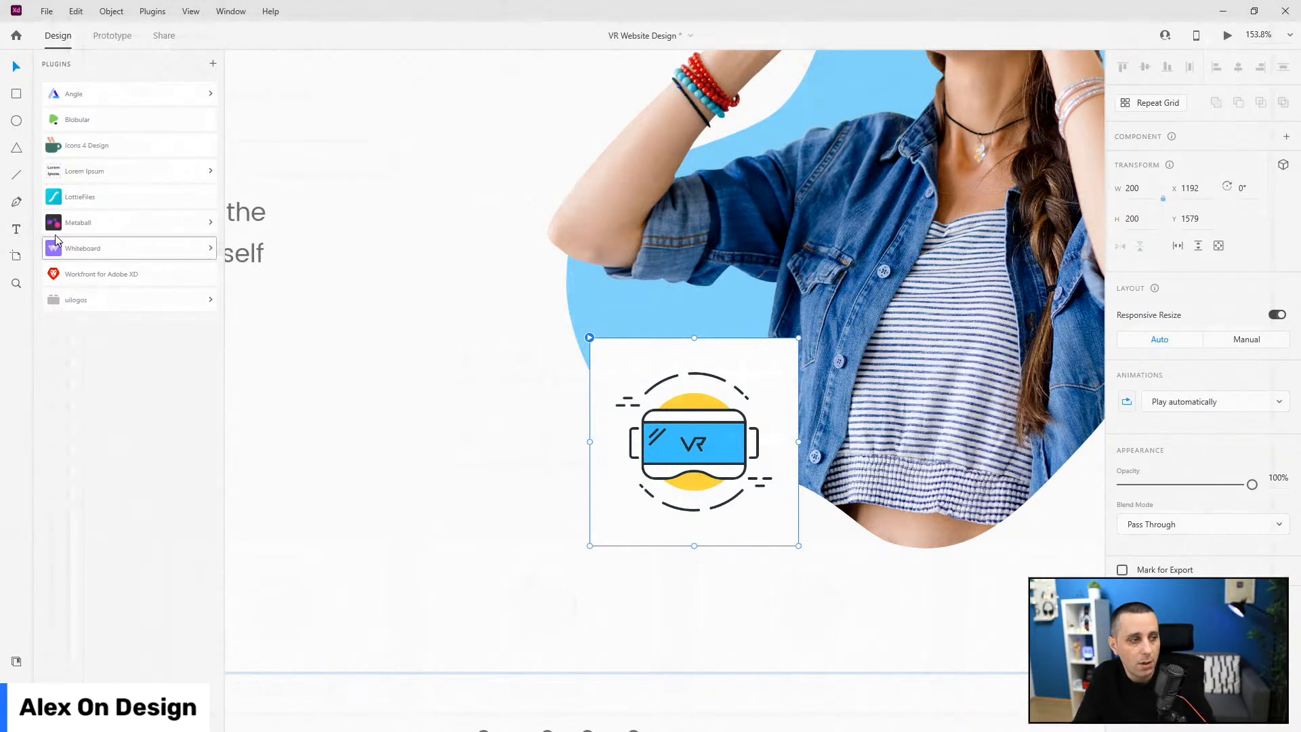
pyautogui.click(102, 197)
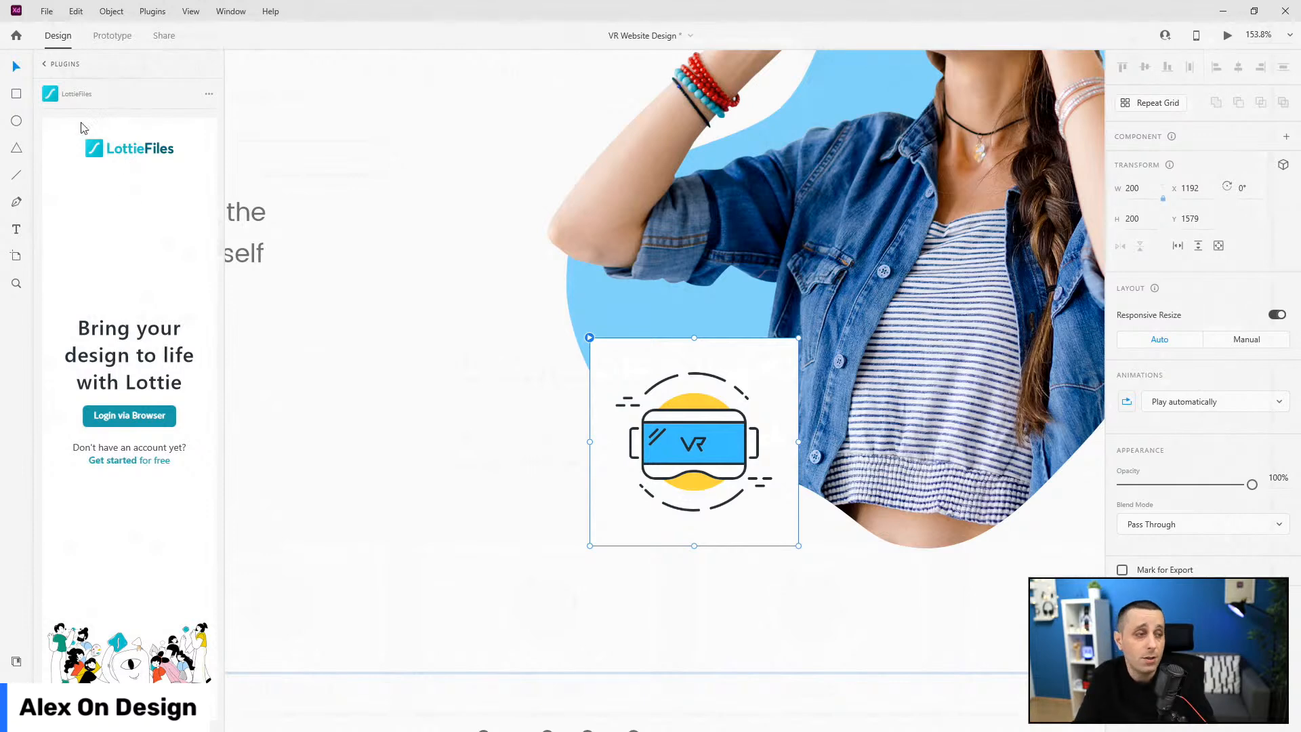
pyautogui.click(43, 64)
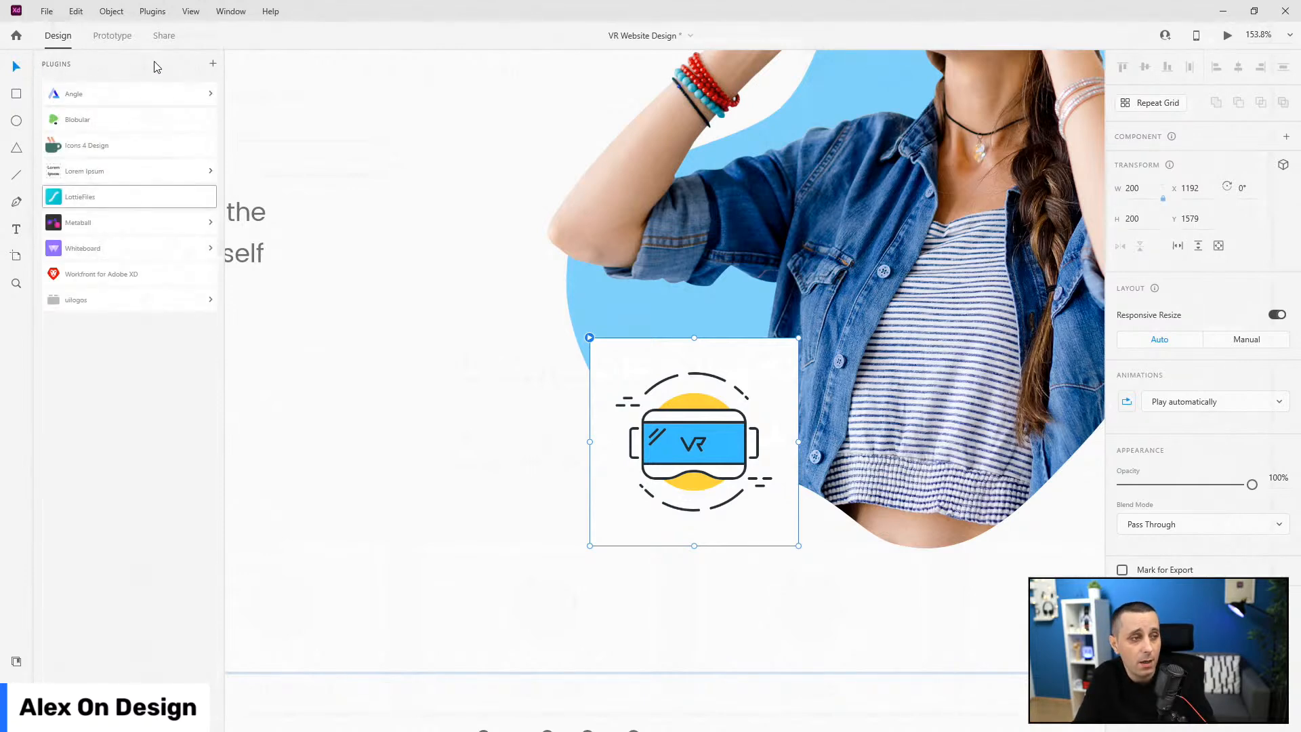
pyautogui.click(16, 688)
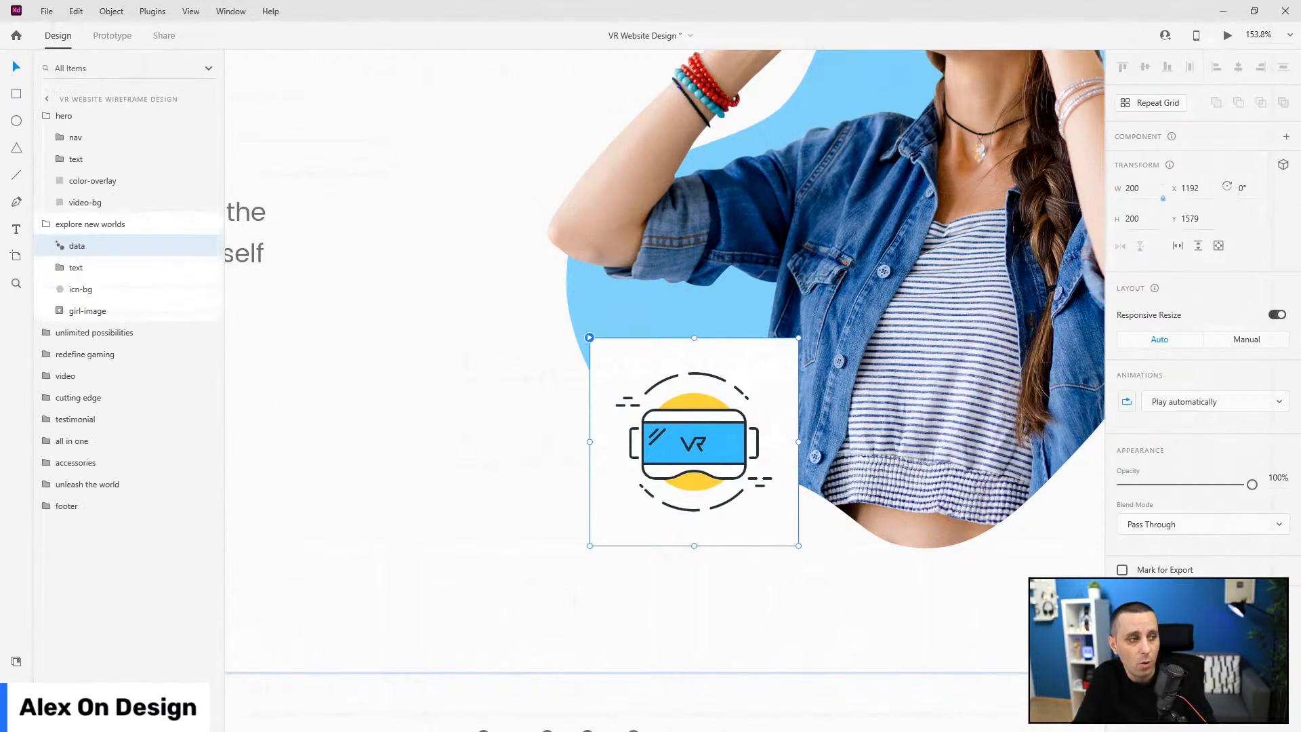
# - Reorder the explore new worlds layers so that data and icn-bg sit together directly beneath the text group
pyautogui.click(118, 290)
pyautogui.moveTo(119, 293); pyautogui.dragTo(120, 259)
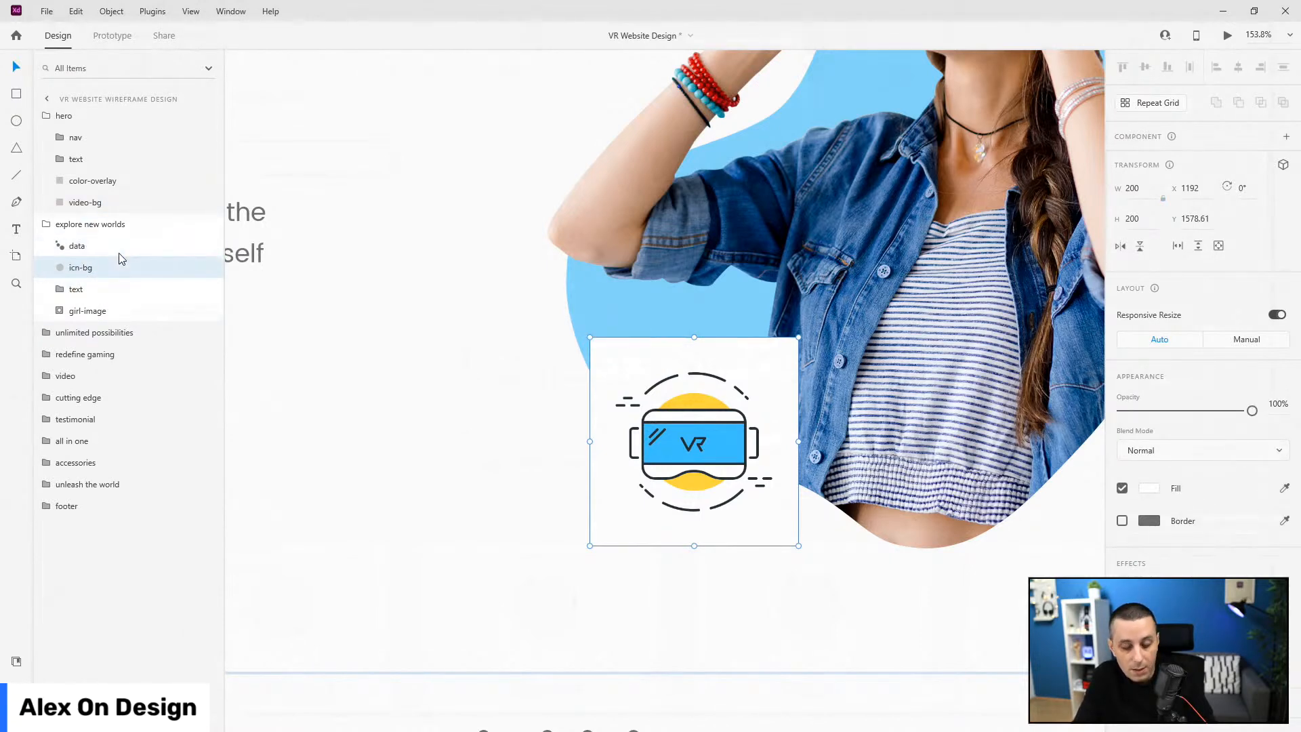
pyautogui.keyDown('shift'); pyautogui.click(100, 251); pyautogui.keyUp('shift')
pyautogui.moveTo(109, 251); pyautogui.dragTo(108, 302)
# - Duplicate the icn-bg circle and rename the copy as mask
pyautogui.click(94, 290)
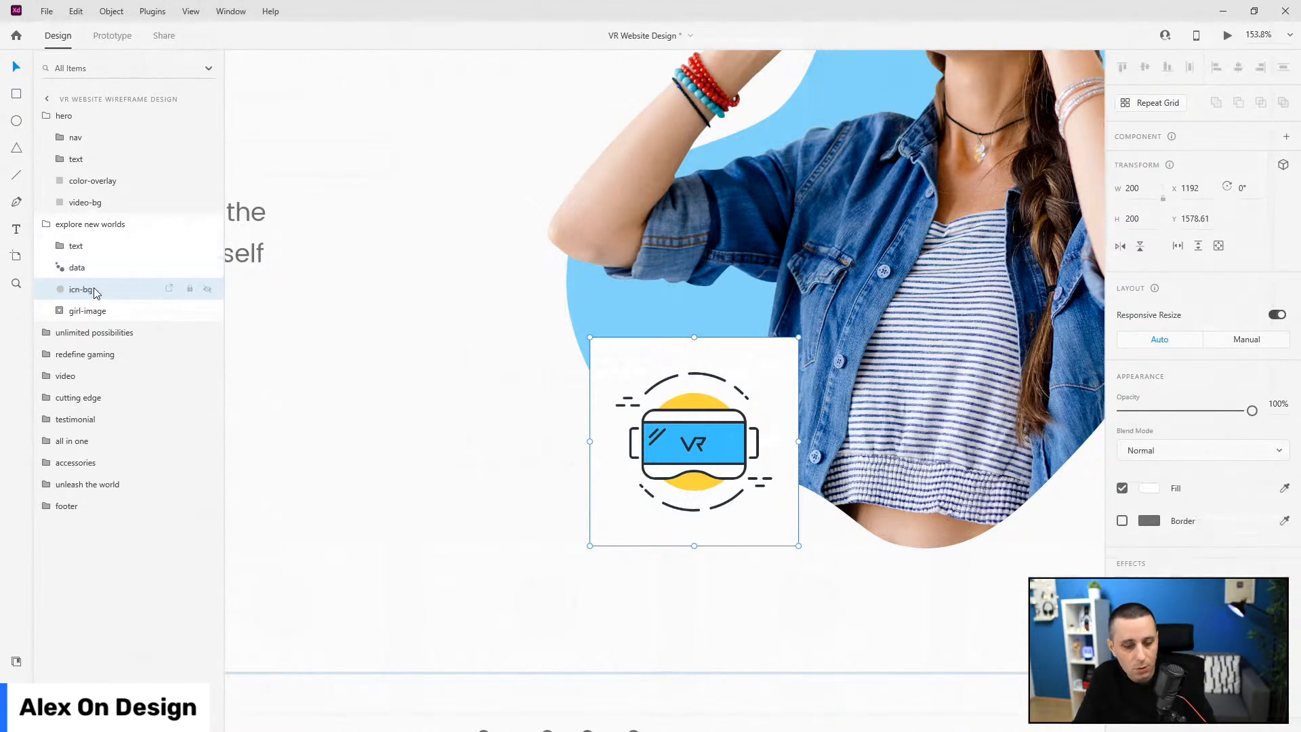
pyautogui.hotkey('ctrl', 'd')
pyautogui.doubleClick(87, 289)
pyautogui.write('mask')
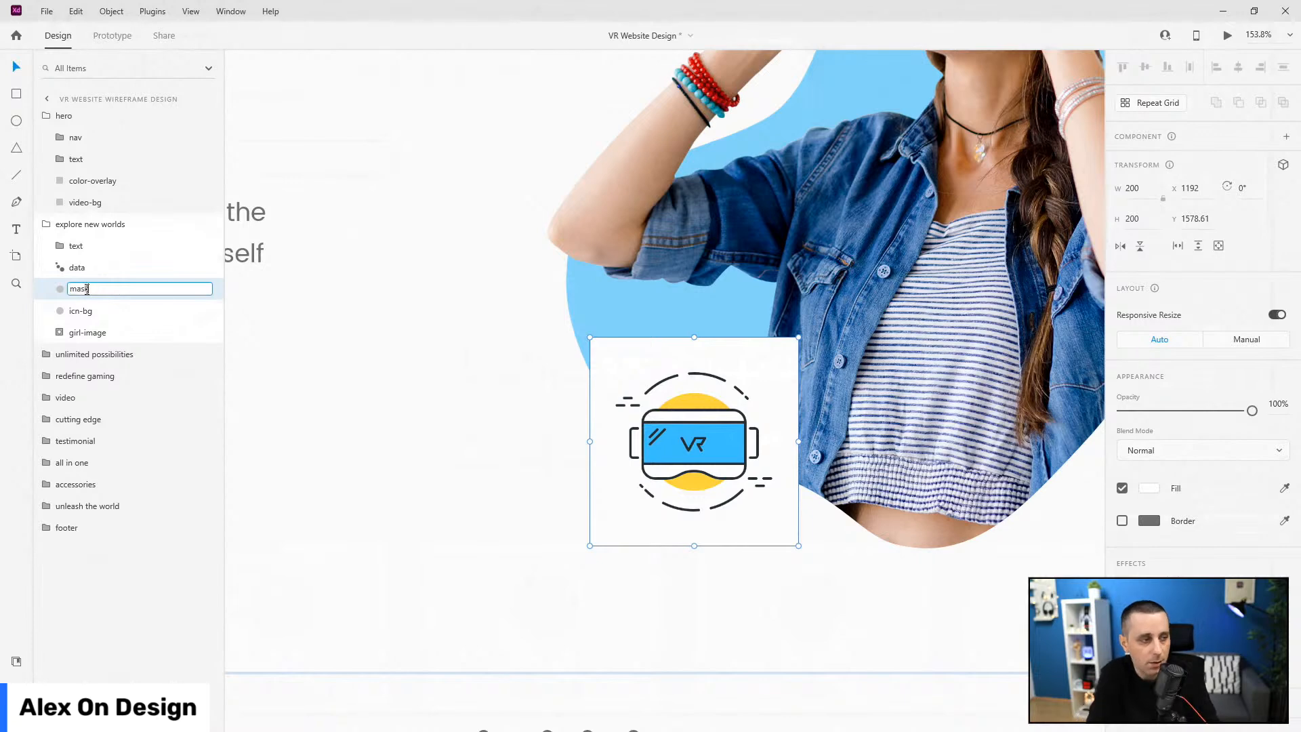
pyautogui.press('Return')
# - Move the mask circle above the data layer and use it to mask the data and icn-bg layers
pyautogui.moveTo(87, 289); pyautogui.dragTo(85, 267)
pyautogui.keyDown('shift'); pyautogui.click(93, 312); pyautogui.keyUp('shift')
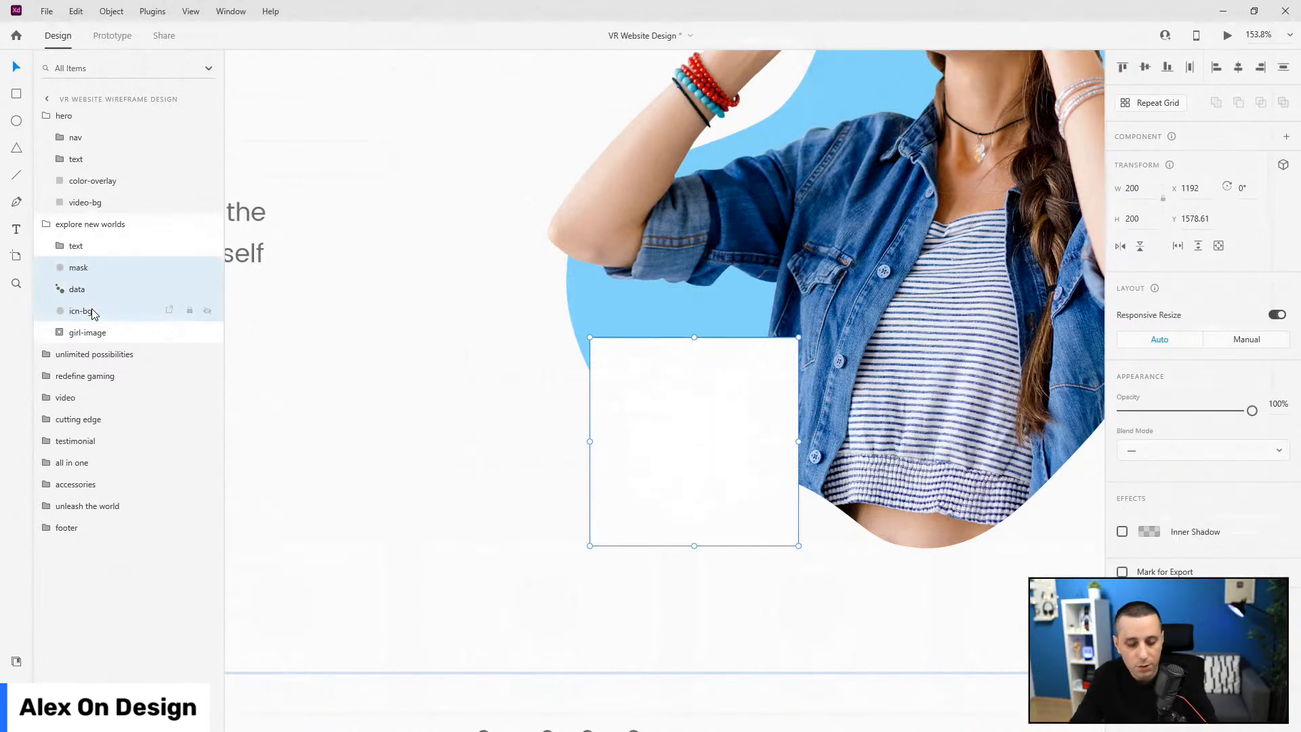
pyautogui.hotkey('ctrl', 'shift', 'm')
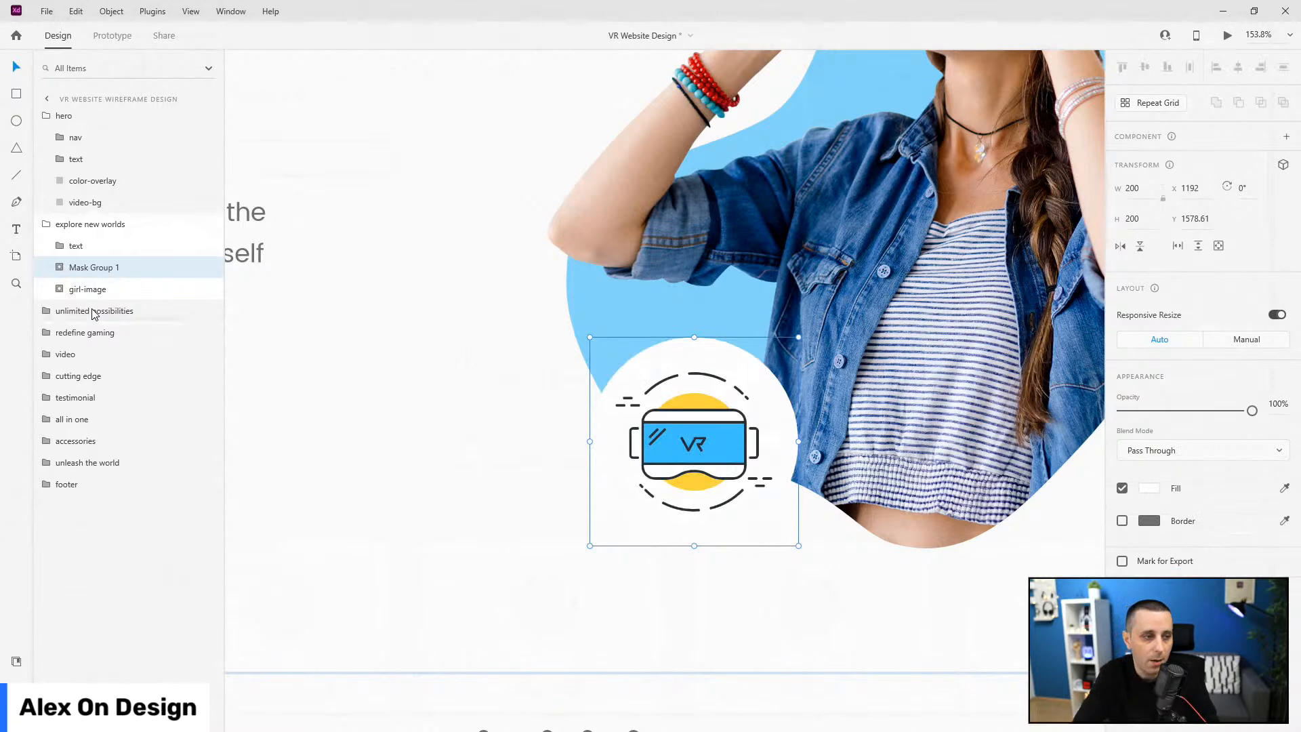
# - Rename the new mask group as vr-icn
pyautogui.doubleClick(99, 265)
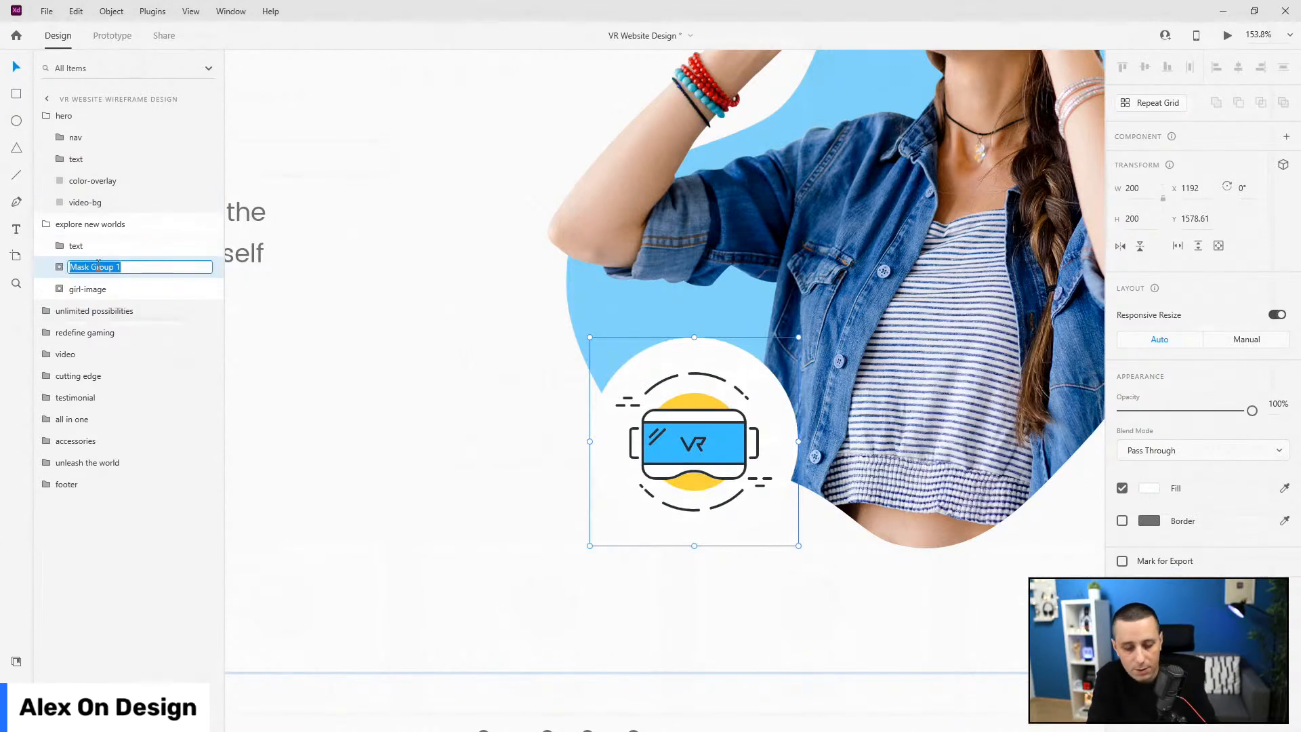
pyautogui.write('vr-icn')
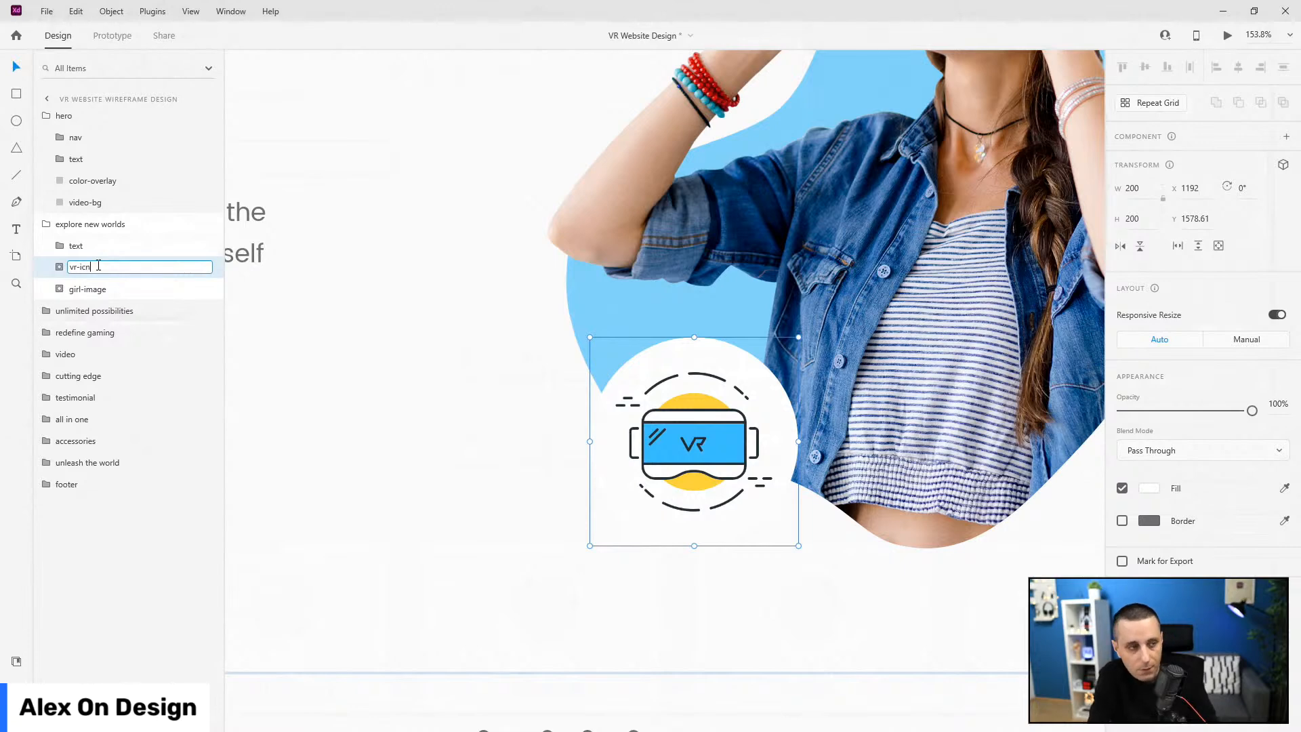
pyautogui.press('Return')
# - Apply the main-dark color to the Explore New Worlds heading in the finished design artboard
pyautogui.scroll(-4, 939, 340)
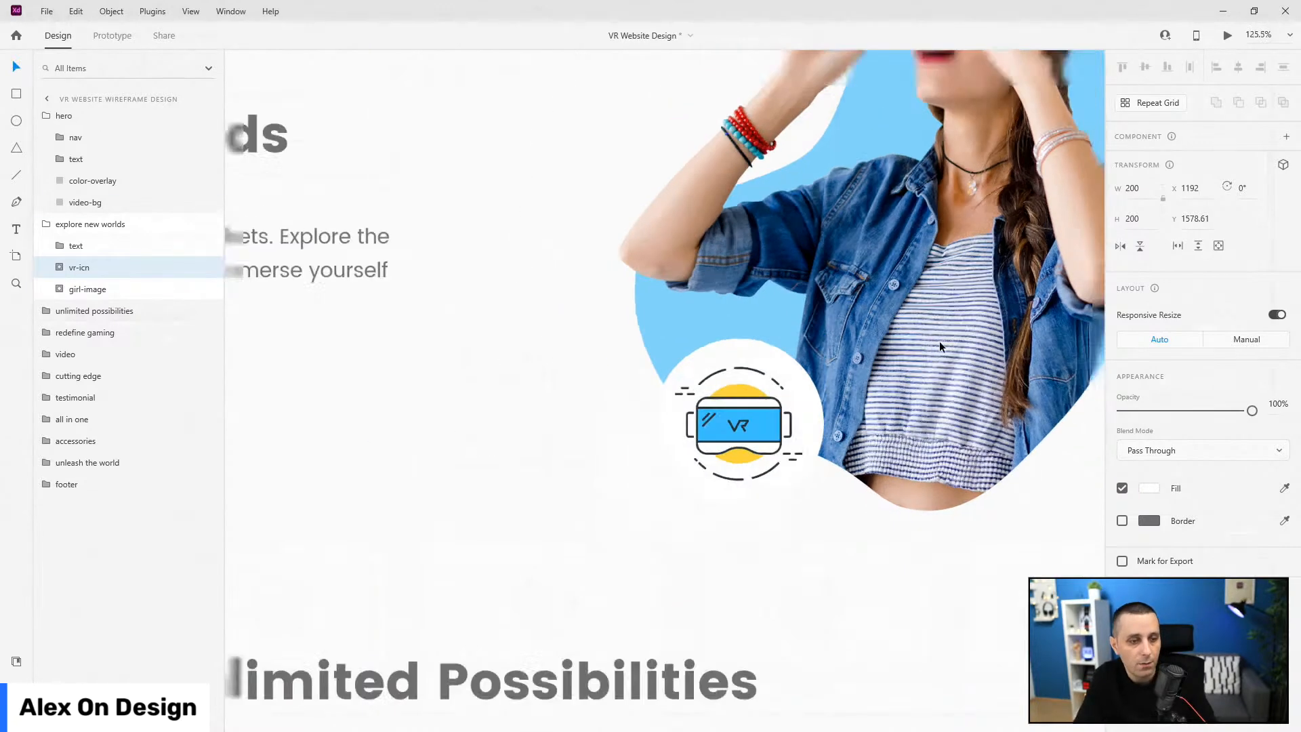
pyautogui.scroll(-3, 939, 340)
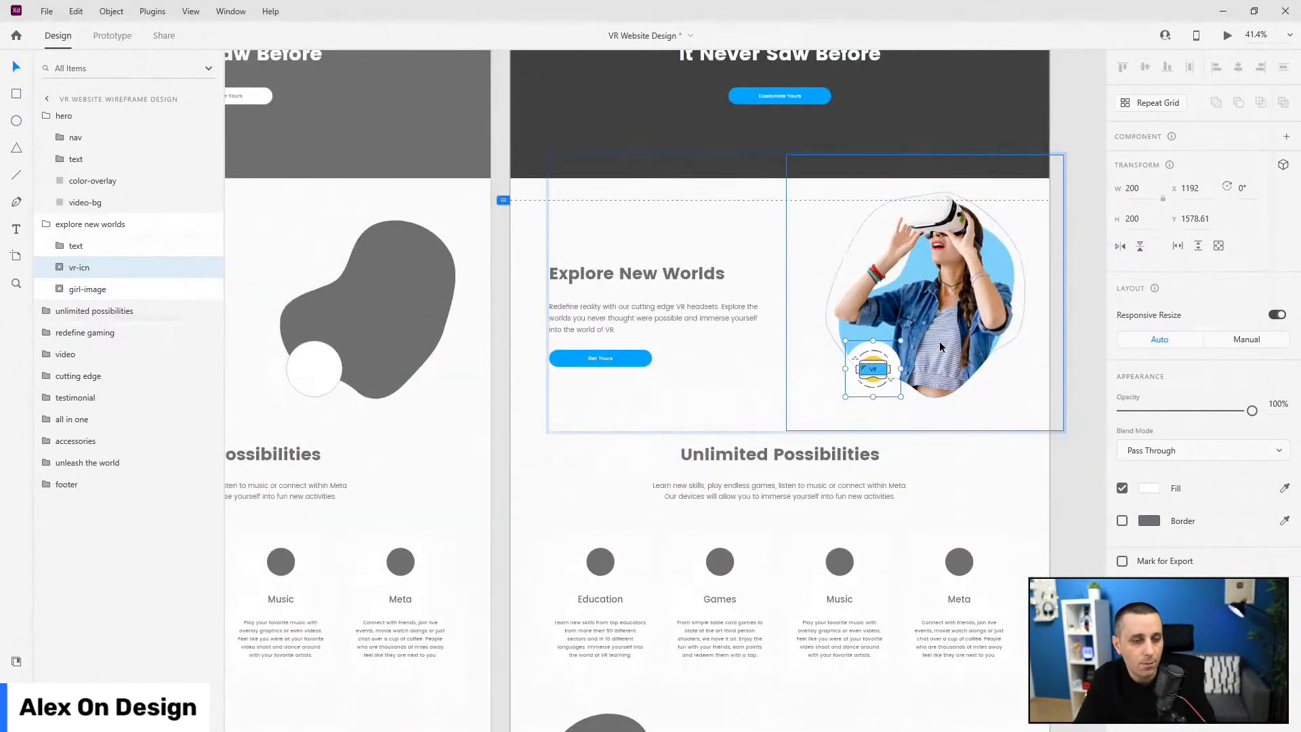
pyautogui.doubleClick(671, 274)
pyautogui.click(16, 661)
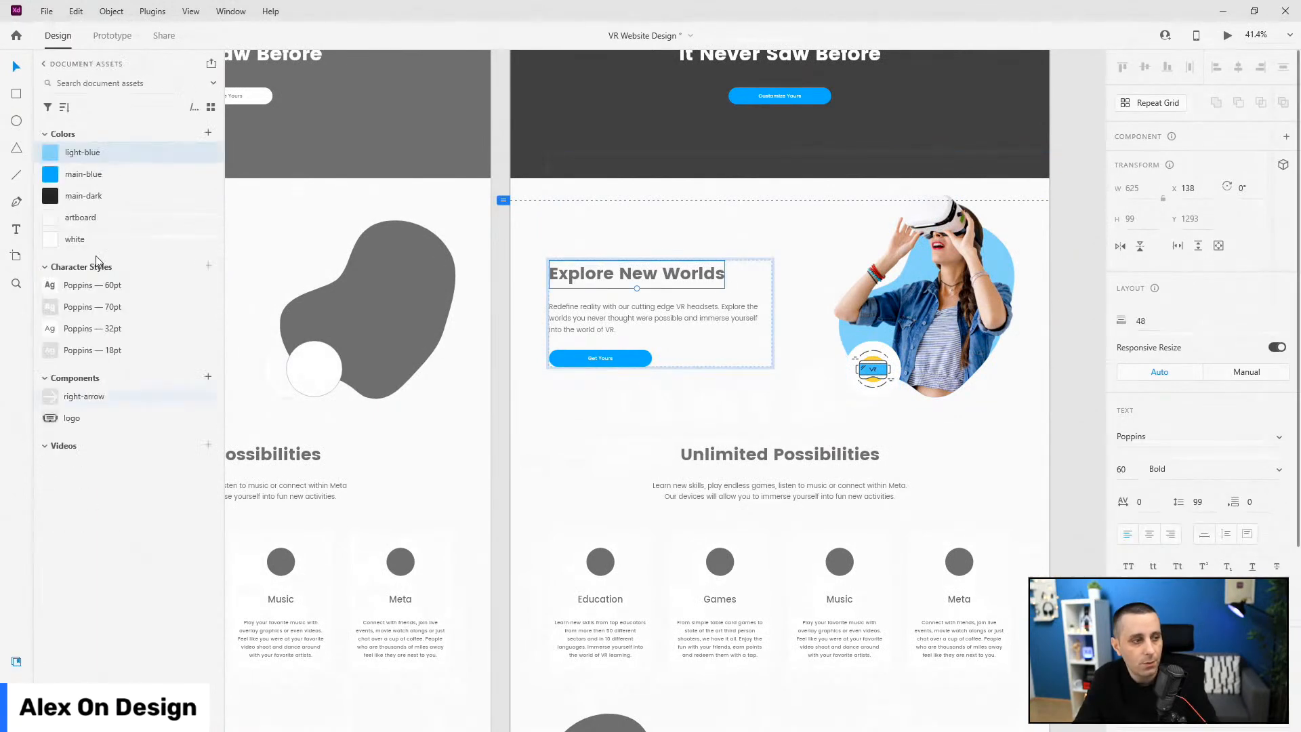
pyautogui.click(98, 196)
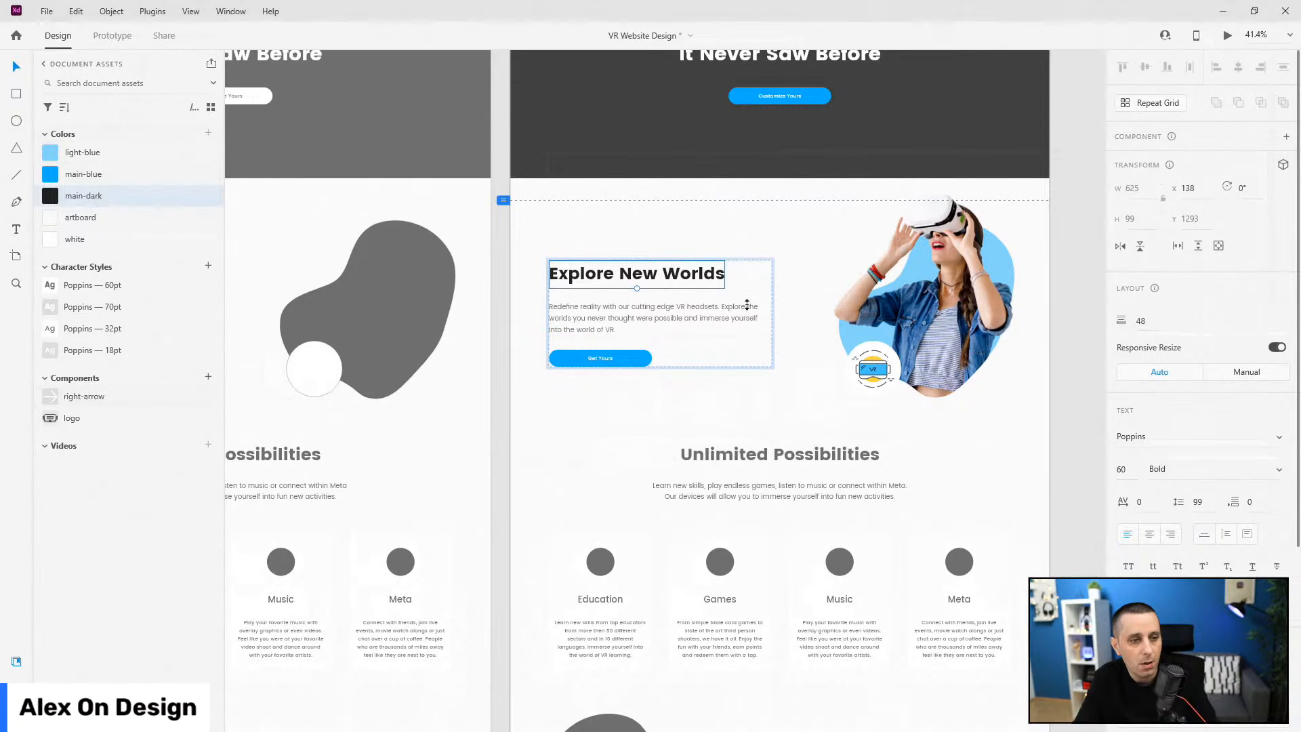
# - Set the fill of the paragraph under the Explore New Worlds heading to #565656
pyautogui.scroll(-2, 787, 299)
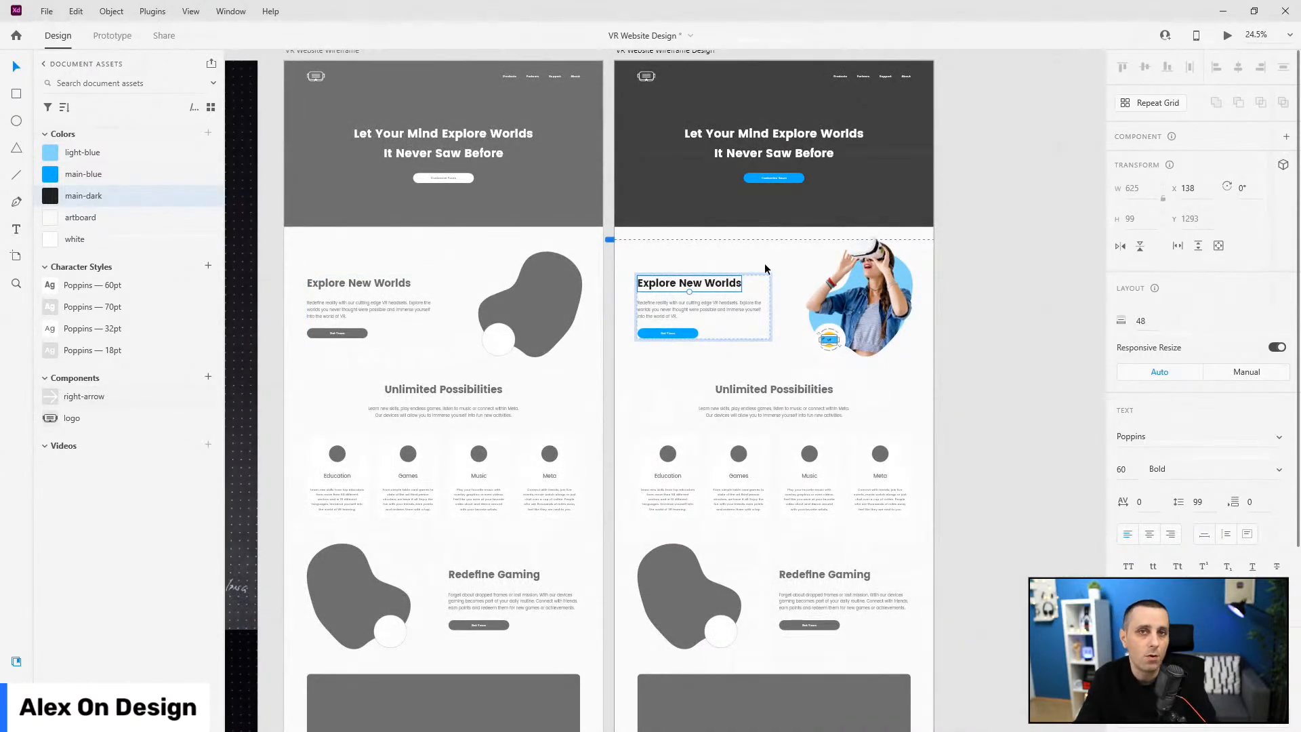
pyautogui.scroll(3, 752, 281)
pyautogui.scroll(2, 743, 290)
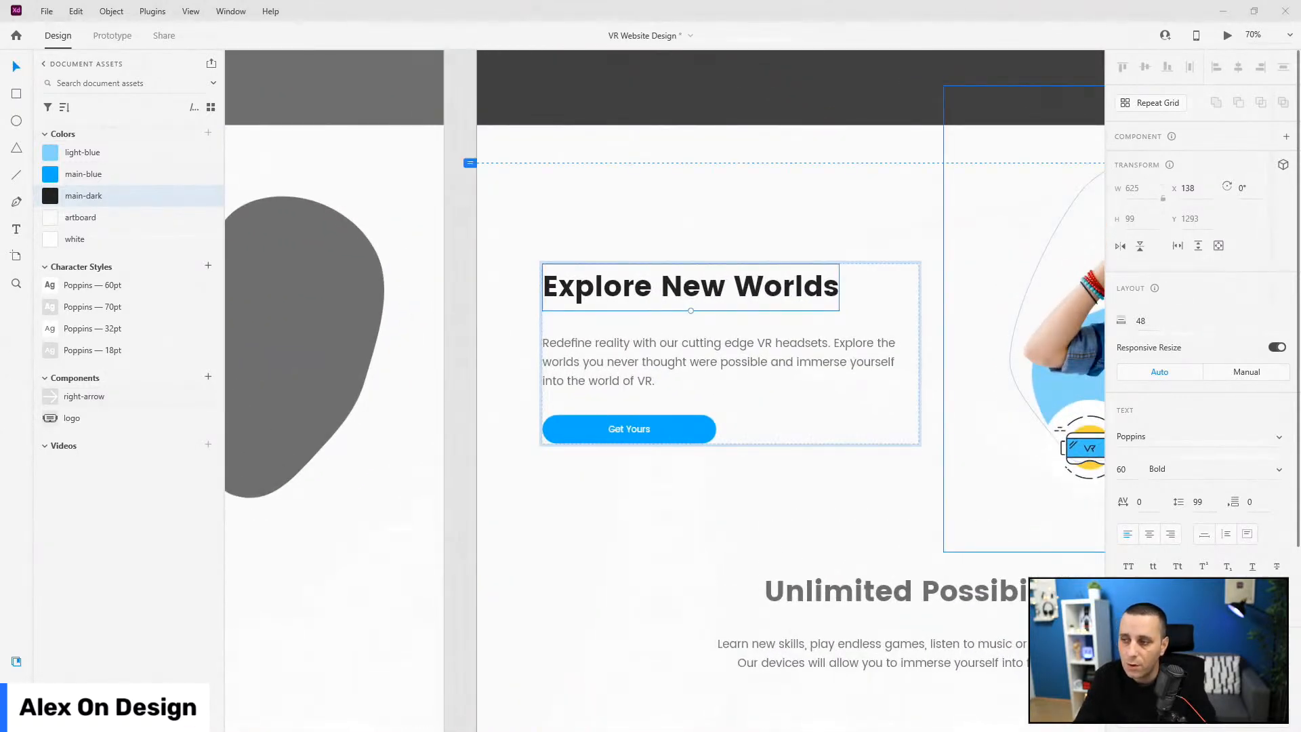
pyautogui.click(638, 372)
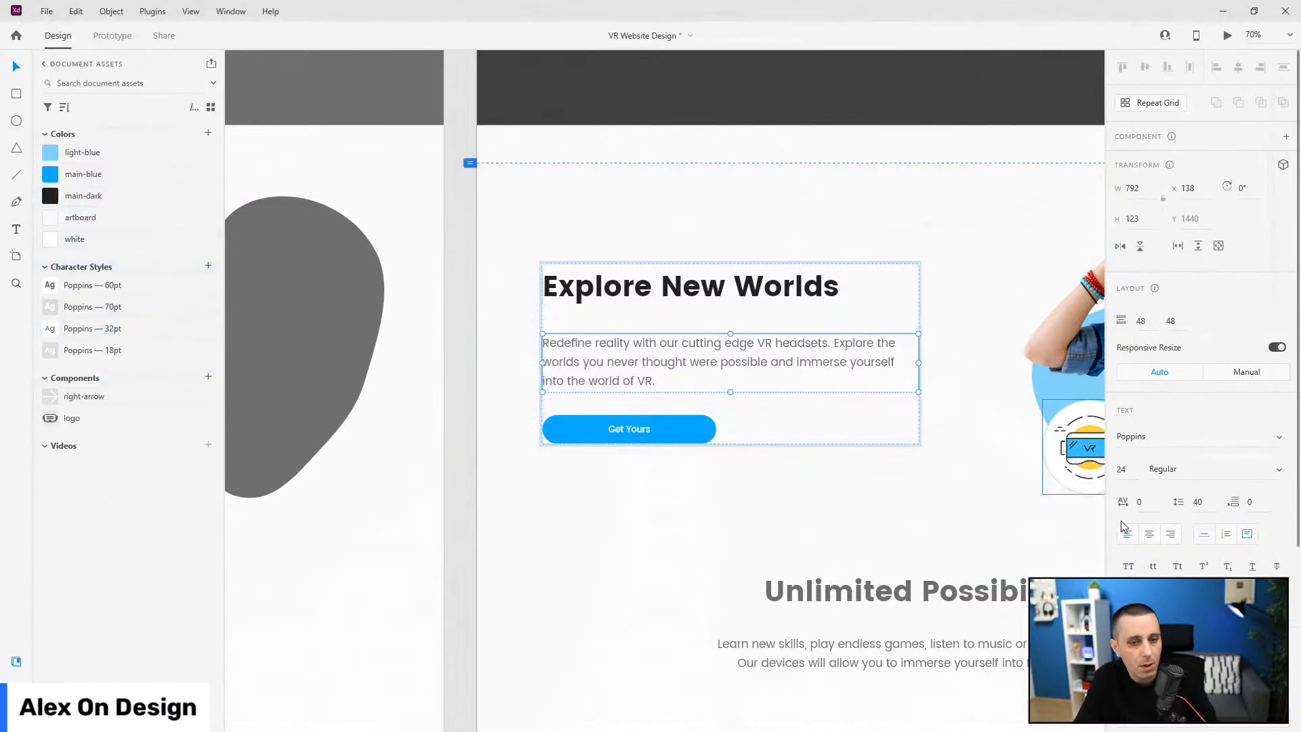
pyautogui.scroll(-4, 1160, 528)
pyautogui.click(1151, 502)
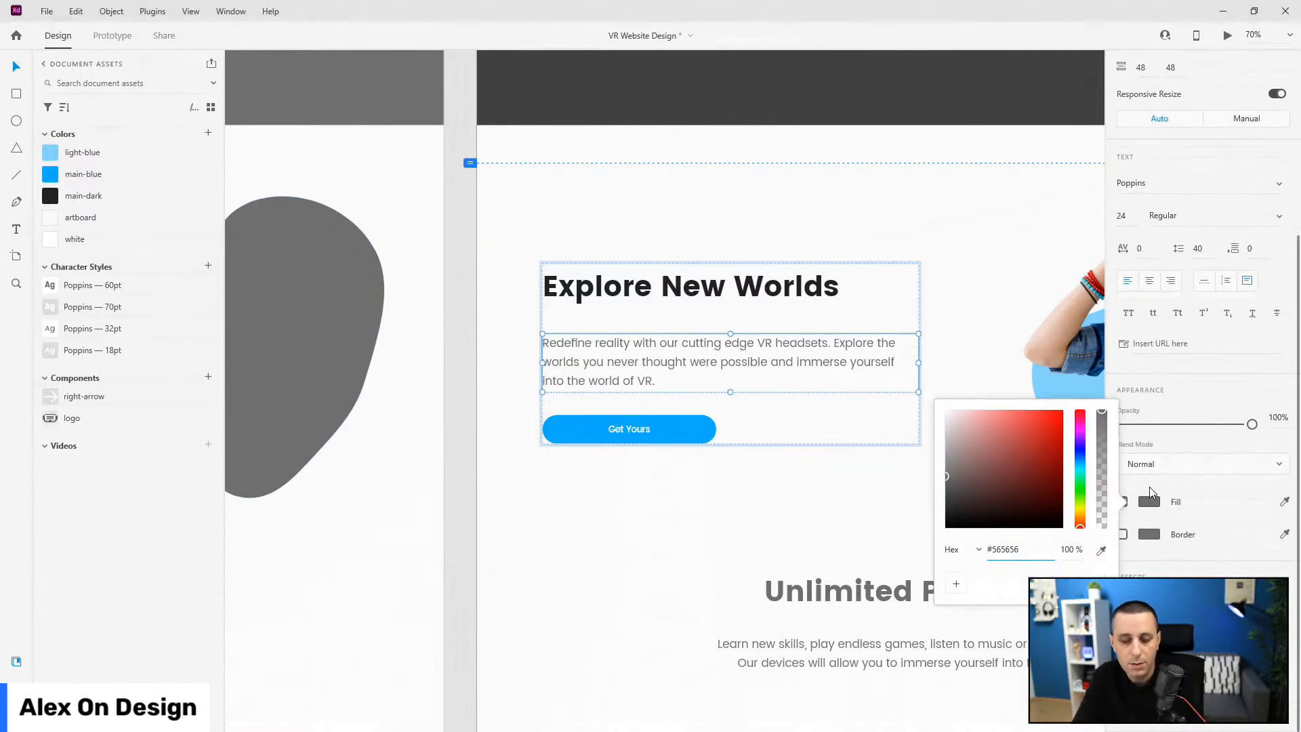
pyautogui.press('Return')
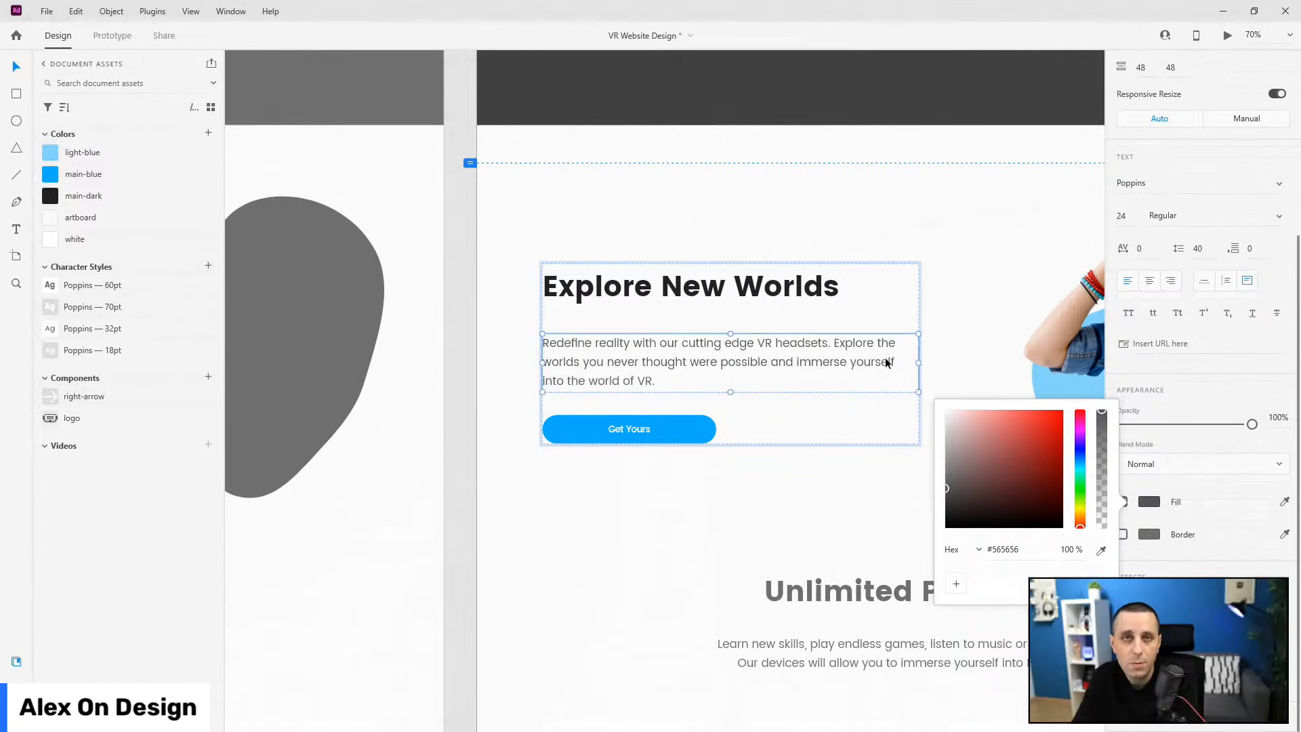
pyautogui.click(846, 359)
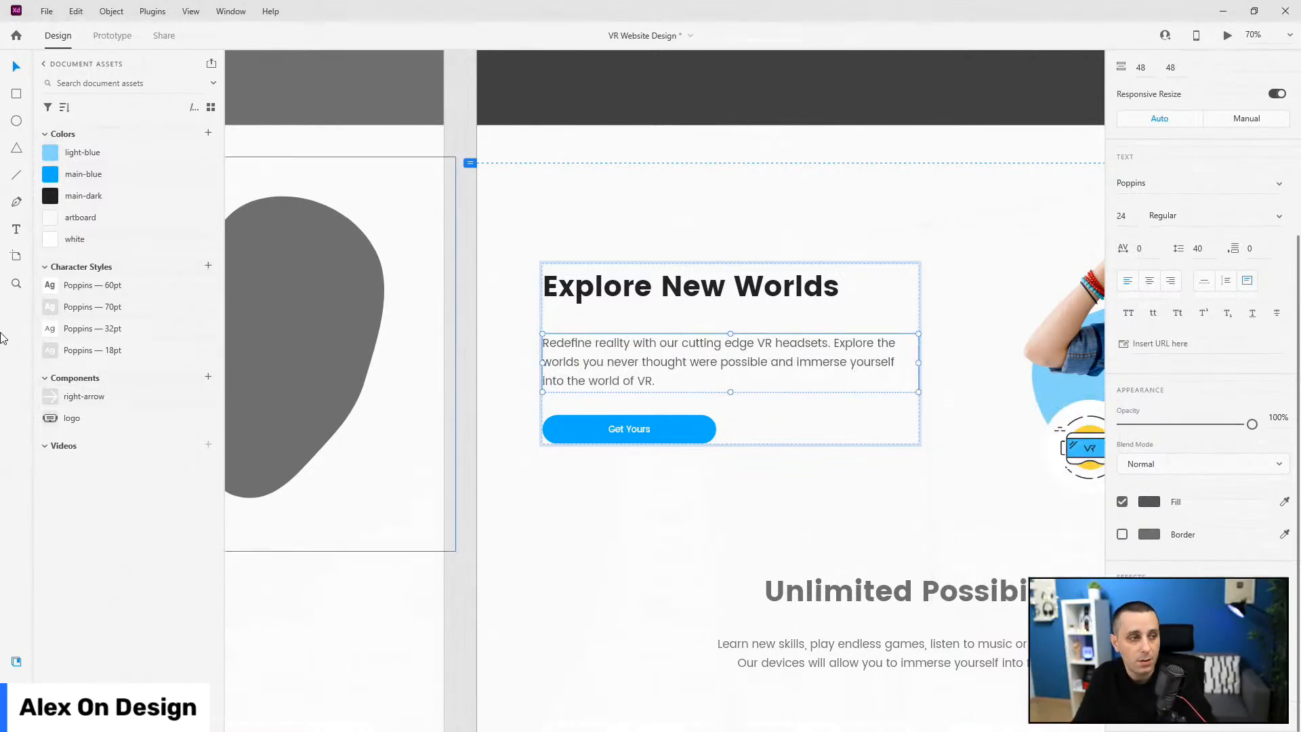
# - Save the paragraph's fill as a document color named paragraph and place it below main-dark in the color assets
pyautogui.click(207, 134)
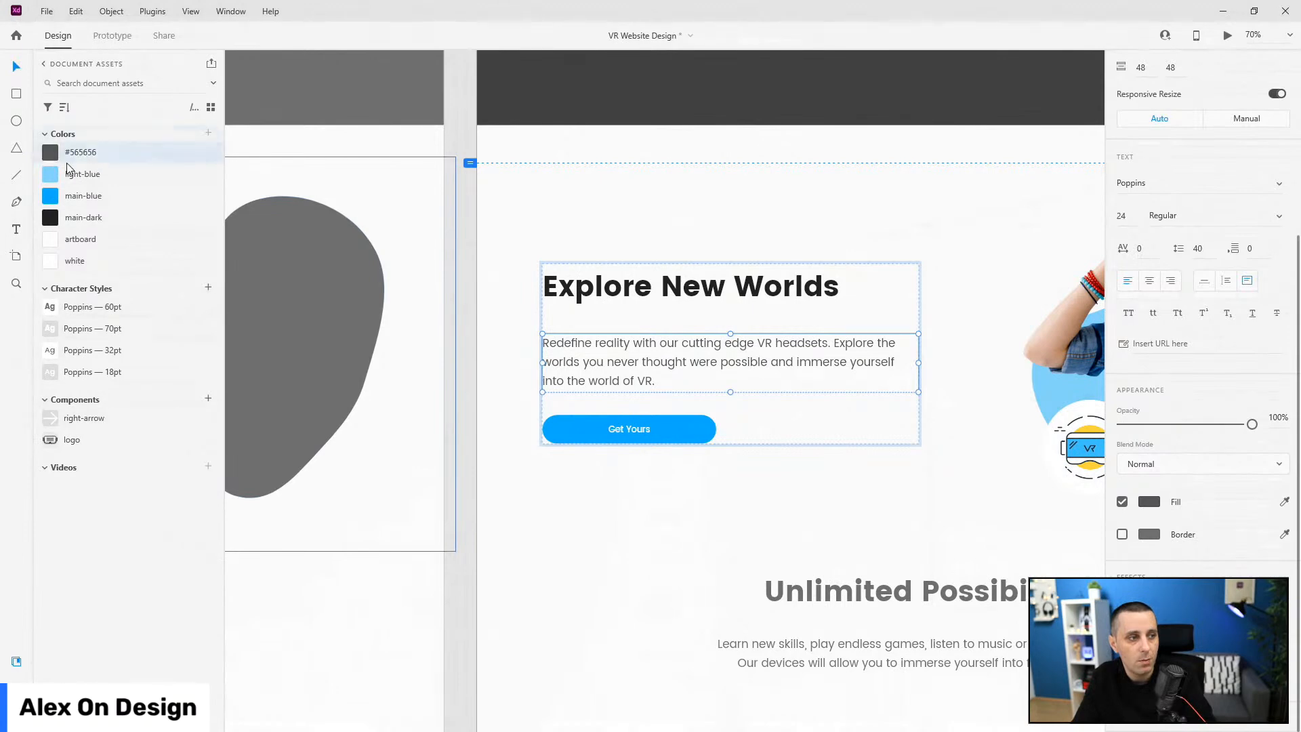
pyautogui.moveTo(94, 151); pyautogui.dragTo(87, 228)
pyautogui.doubleClick(87, 225)
pyautogui.write('para')
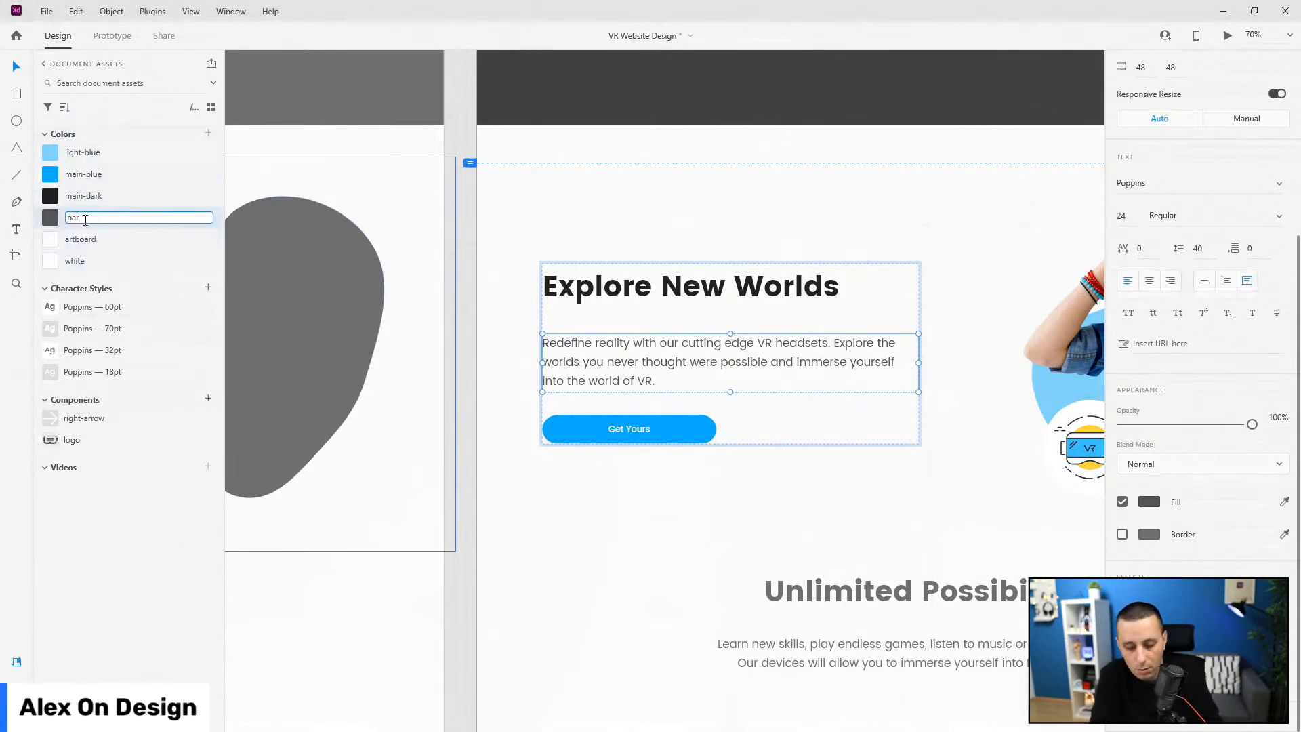
pyautogui.write('graph')
pyautogui.press('Return')
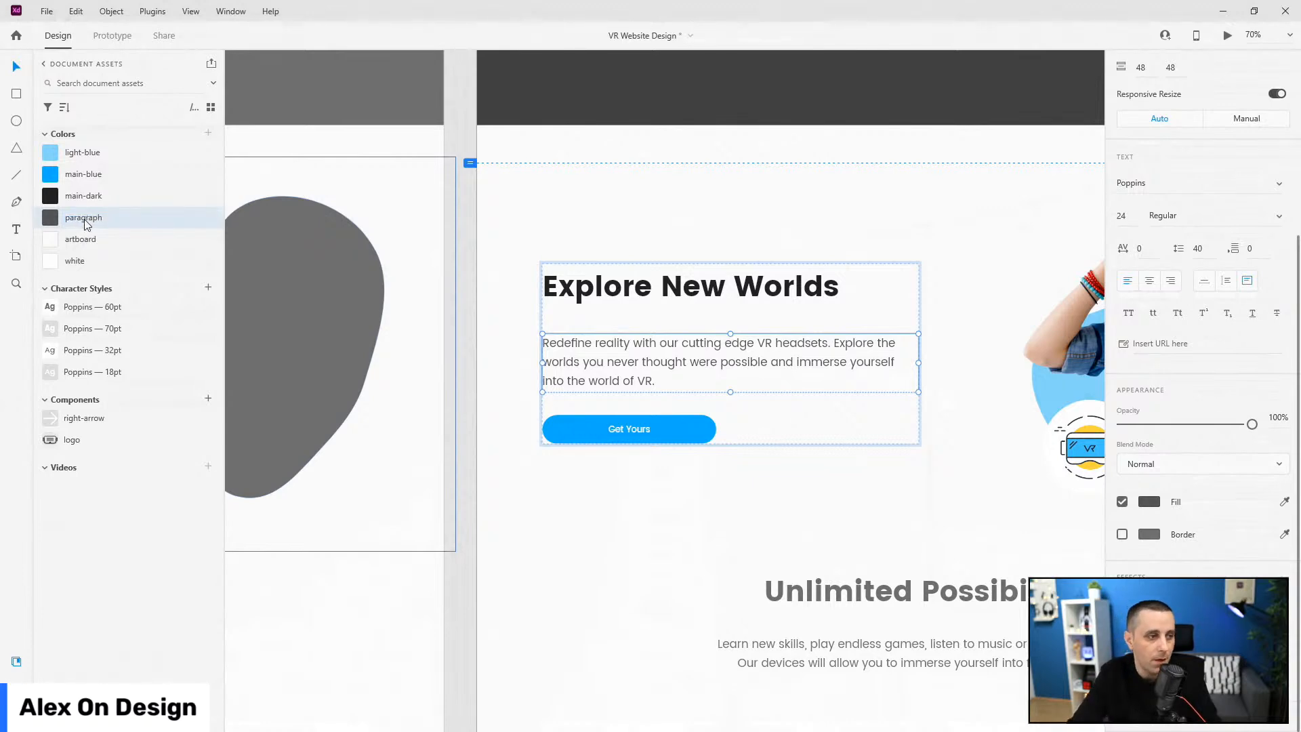
# - Show the layers and collapse the hero and explore new worlds groups, including the text group inside the latter
pyautogui.scroll(-4, 814, 192)
pyautogui.scroll(2, 665, 308)
pyautogui.scroll(1, 644, 291)
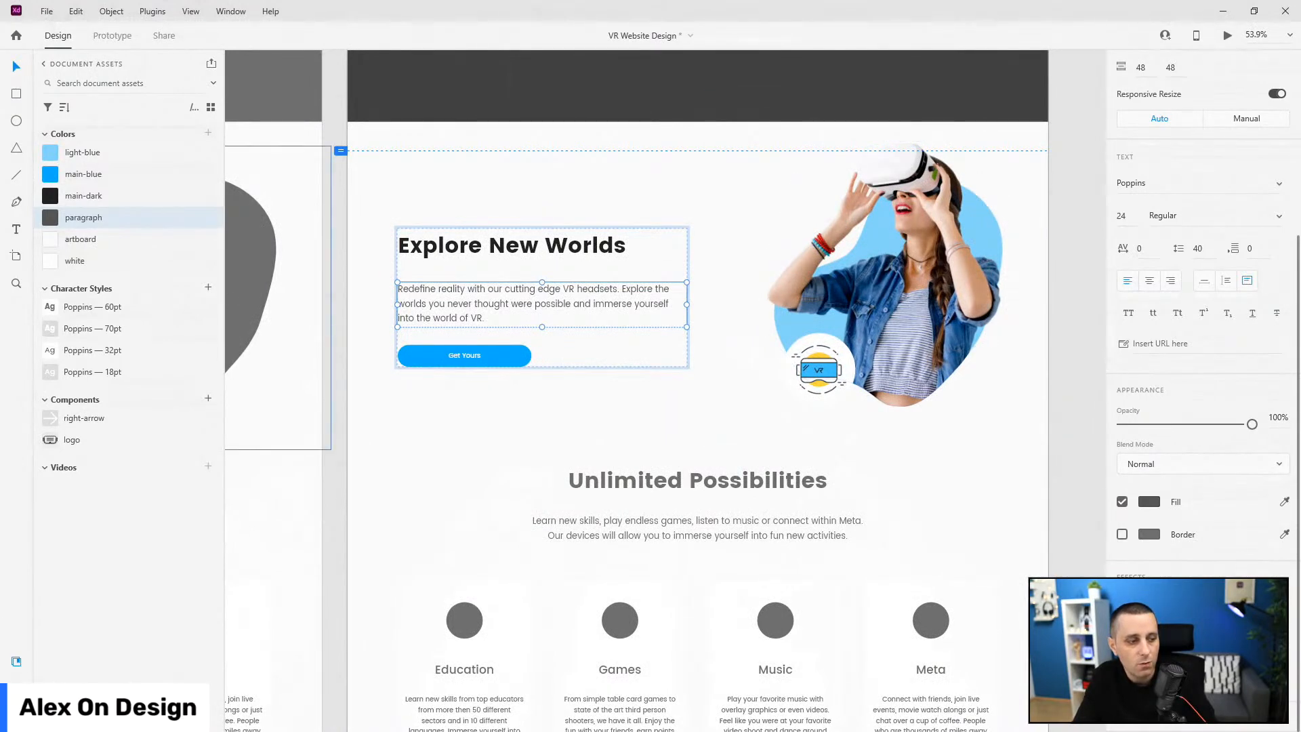
pyautogui.hotkey('ctrl', 'y')
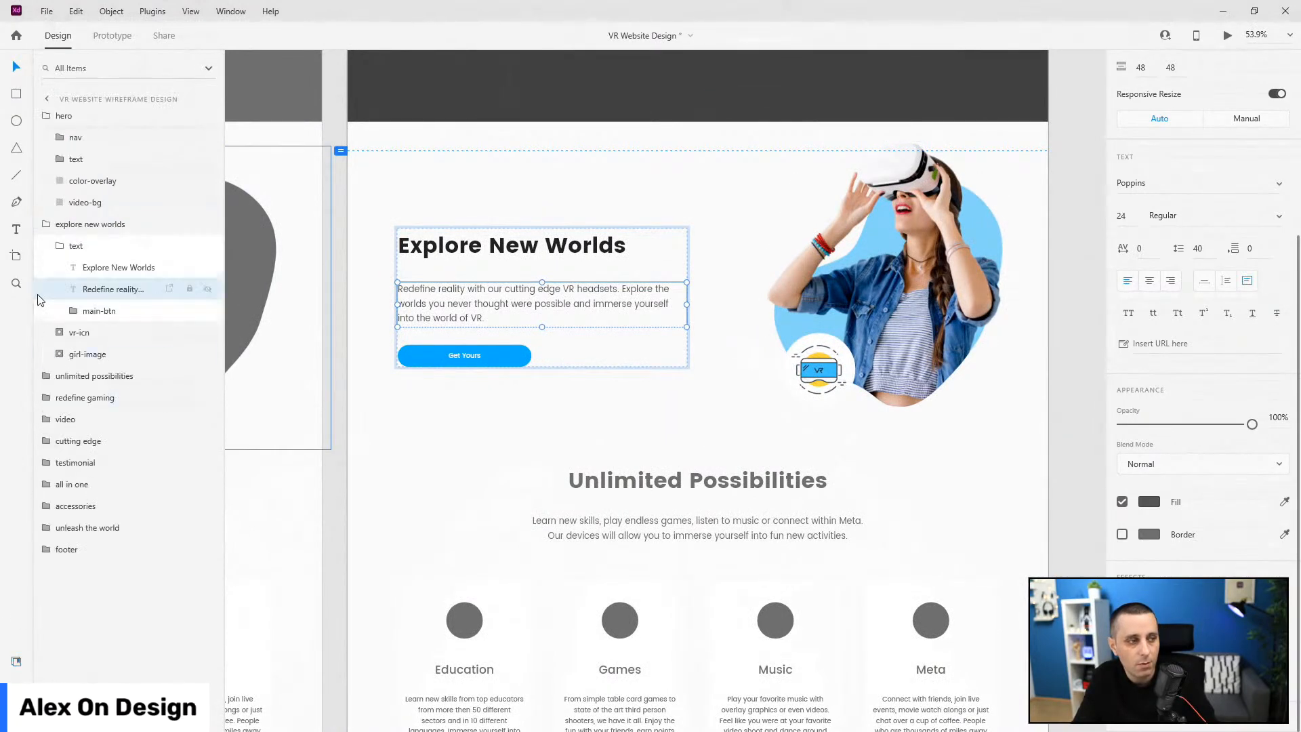
pyautogui.click(61, 246)
pyautogui.click(46, 224)
pyautogui.click(50, 117)
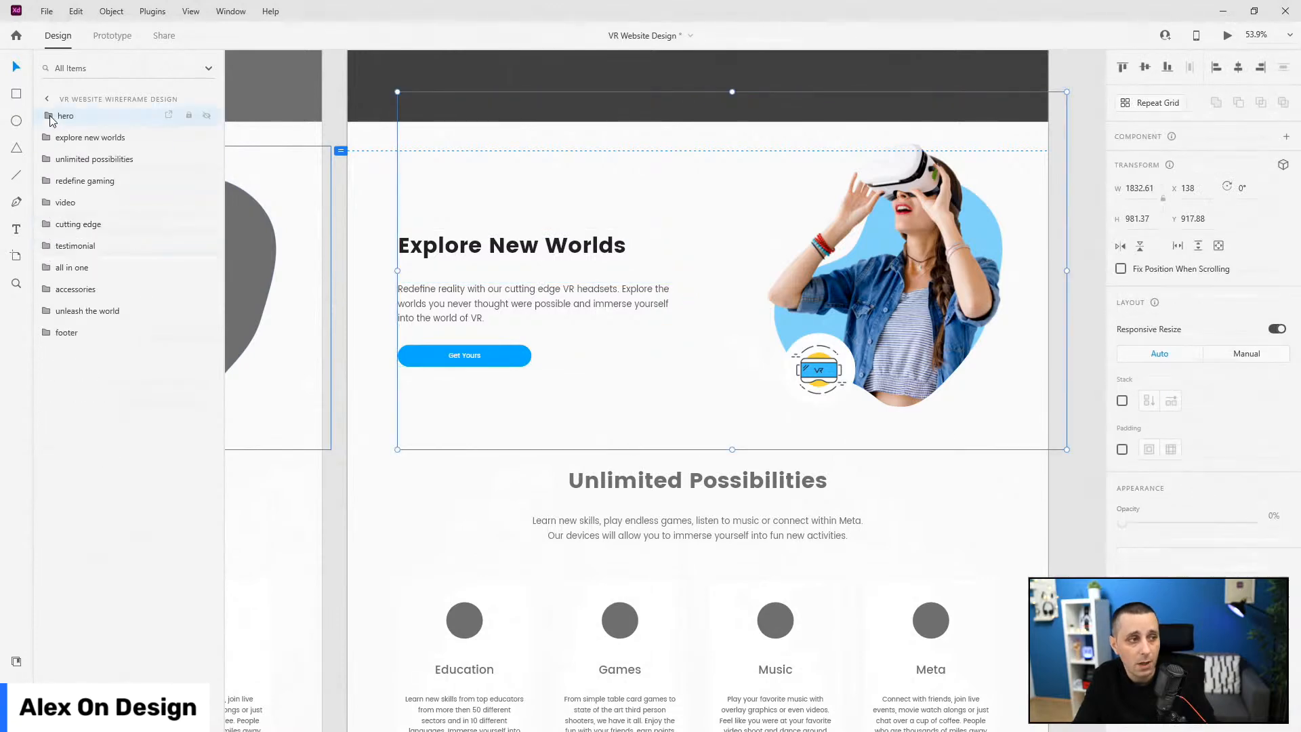
# - Apply the main-dark color to the Unlimited Possibilities heading and the paragraph color to the text beneath it
pyautogui.scroll(-1, 637, 256)
pyautogui.scroll(-3, 654, 291)
pyautogui.scroll(-1, 661, 308)
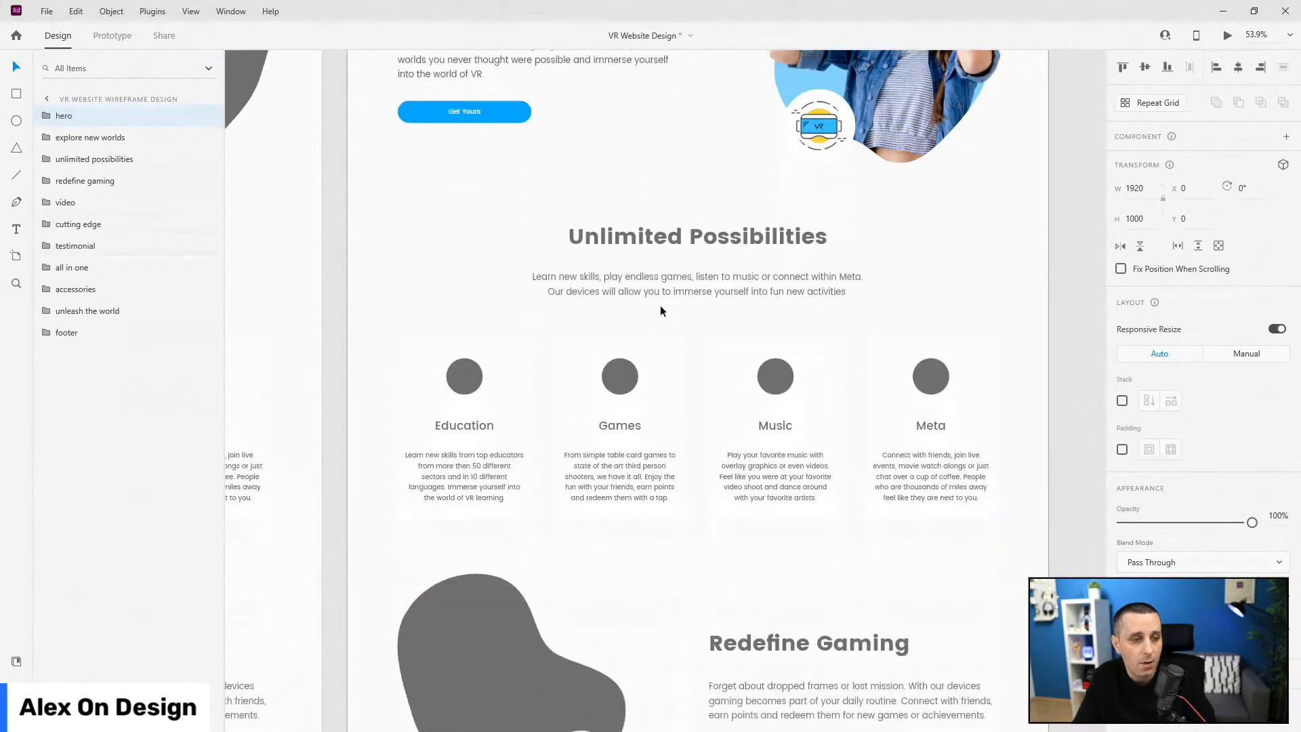
pyautogui.doubleClick(677, 235)
pyautogui.click(16, 661)
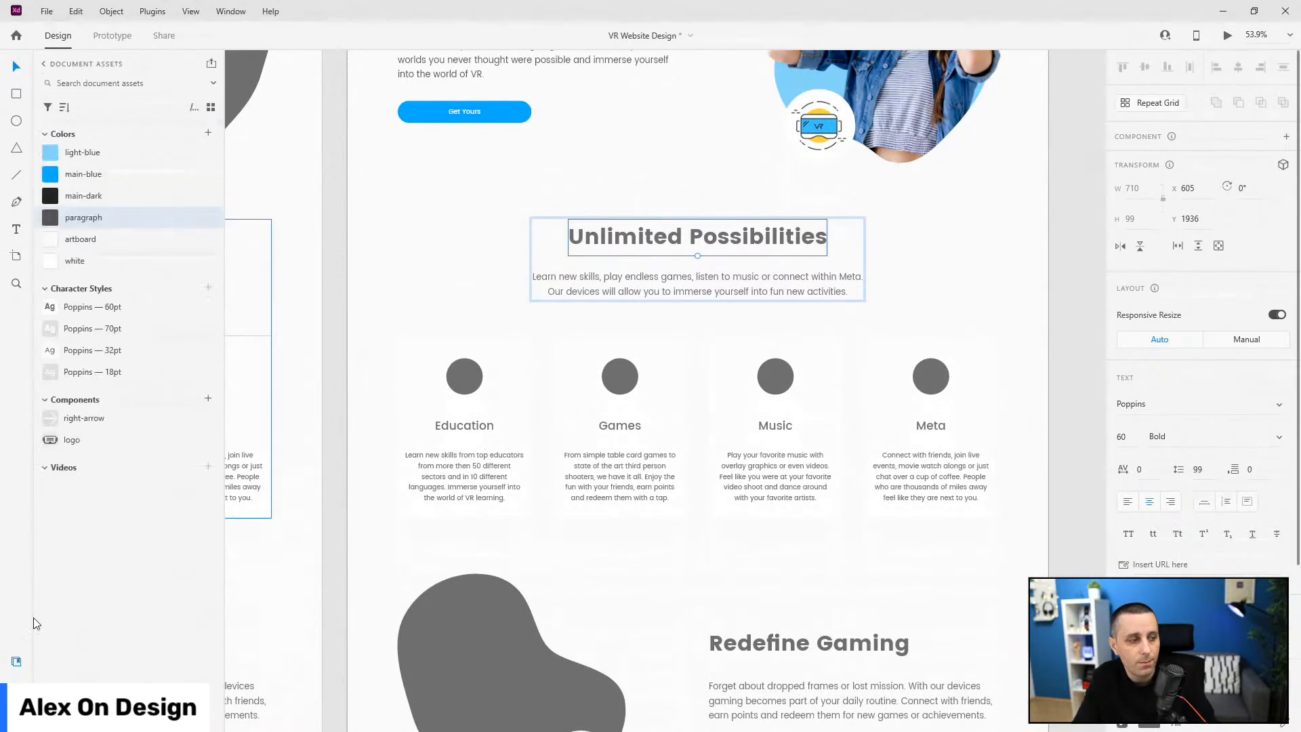
pyautogui.click(92, 196)
pyautogui.click(665, 295)
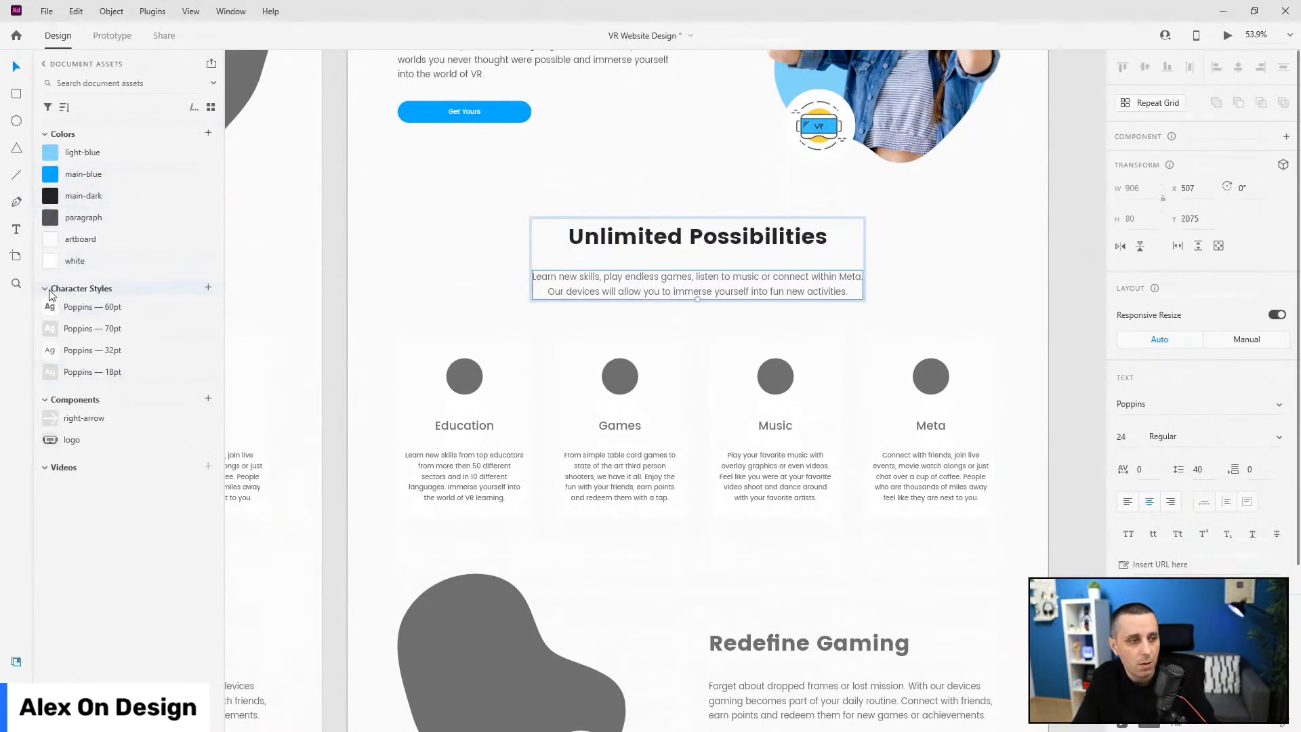
pyautogui.scroll(-3, 620, 258)
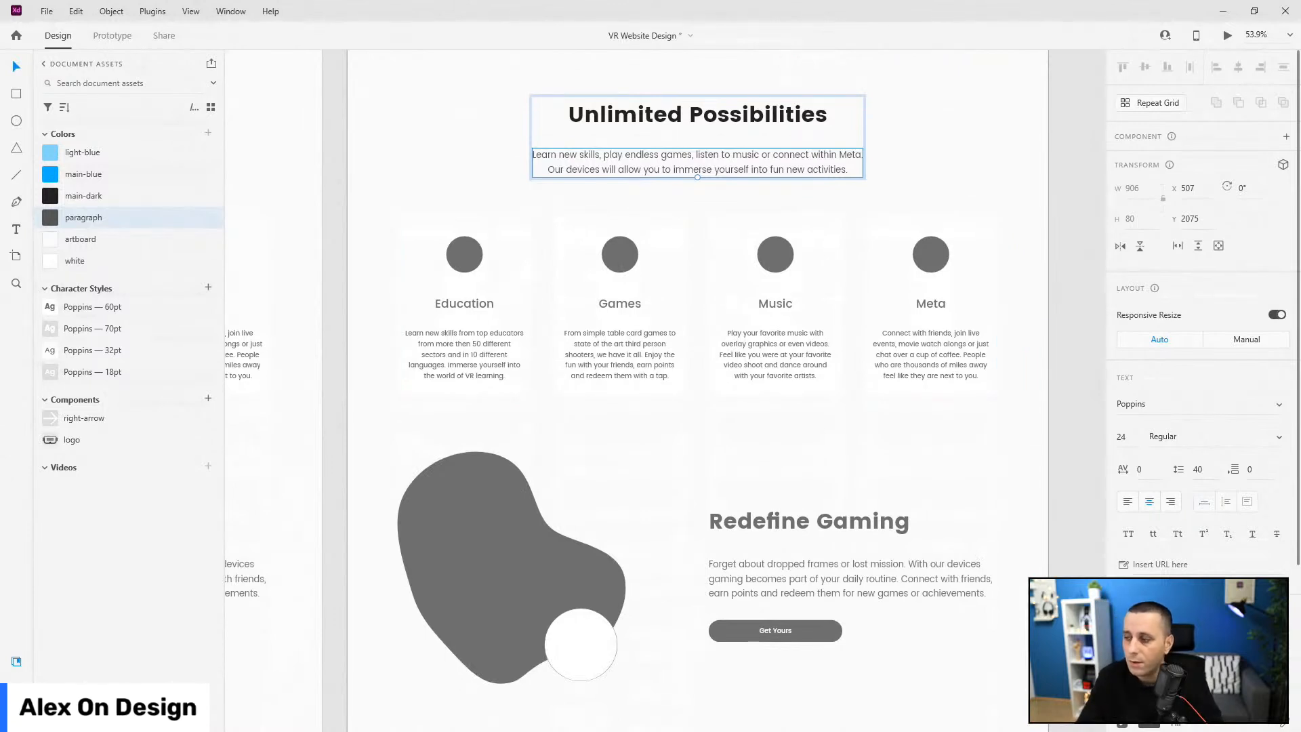
# - Apply main-dark to the Education and Games card titles and the paragraph color to their descriptions
pyautogui.doubleClick(470, 306)
pyautogui.click(457, 338)
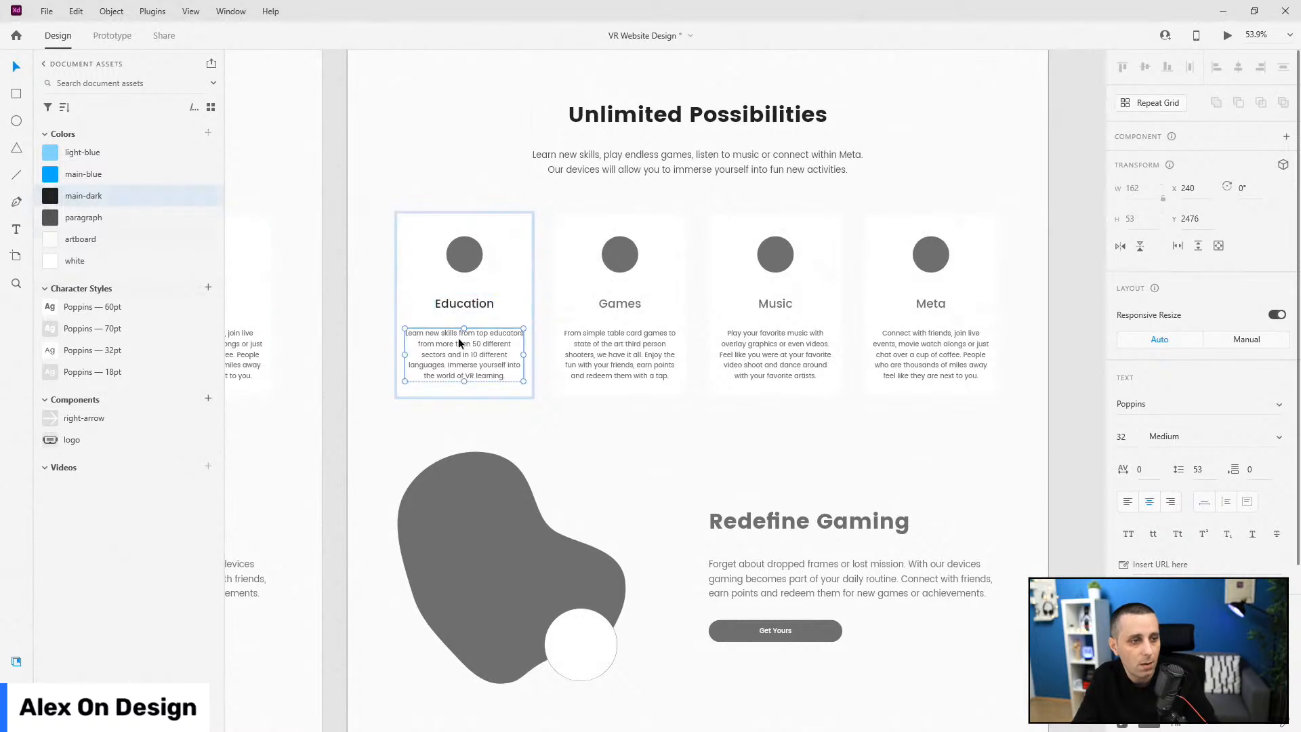
pyautogui.doubleClick(637, 304)
pyautogui.click(116, 201)
pyautogui.click(593, 330)
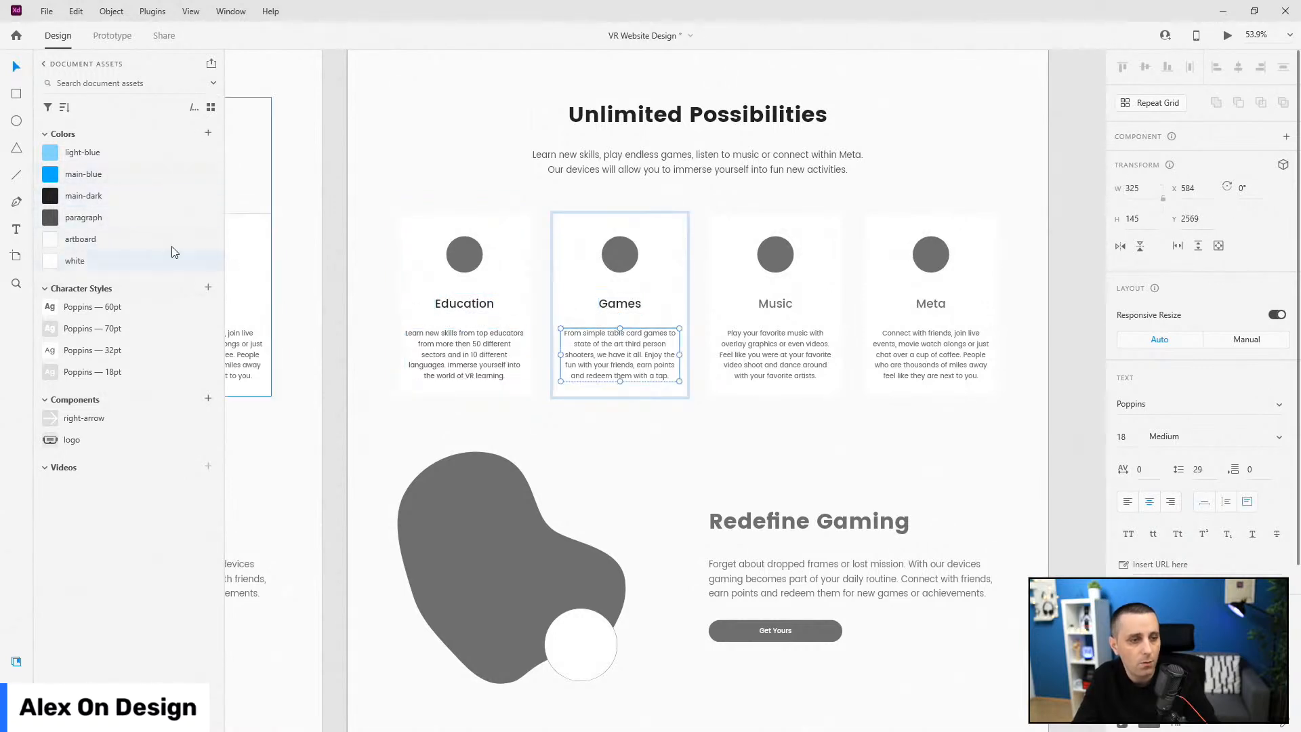
pyautogui.click(123, 218)
# - Apply main-dark to the Music and Meta card titles and the paragraph color to their descriptions
pyautogui.doubleClick(772, 303)
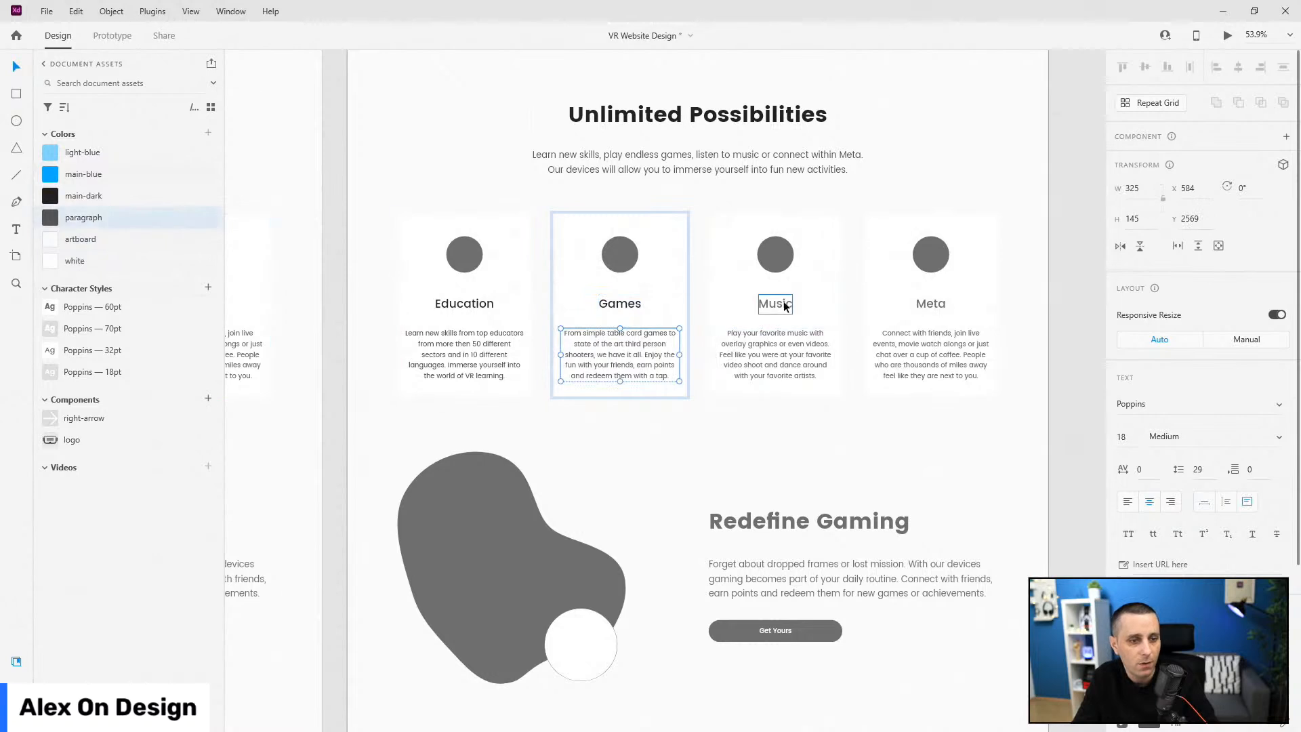
pyautogui.click(88, 195)
pyautogui.click(773, 353)
pyautogui.click(129, 218)
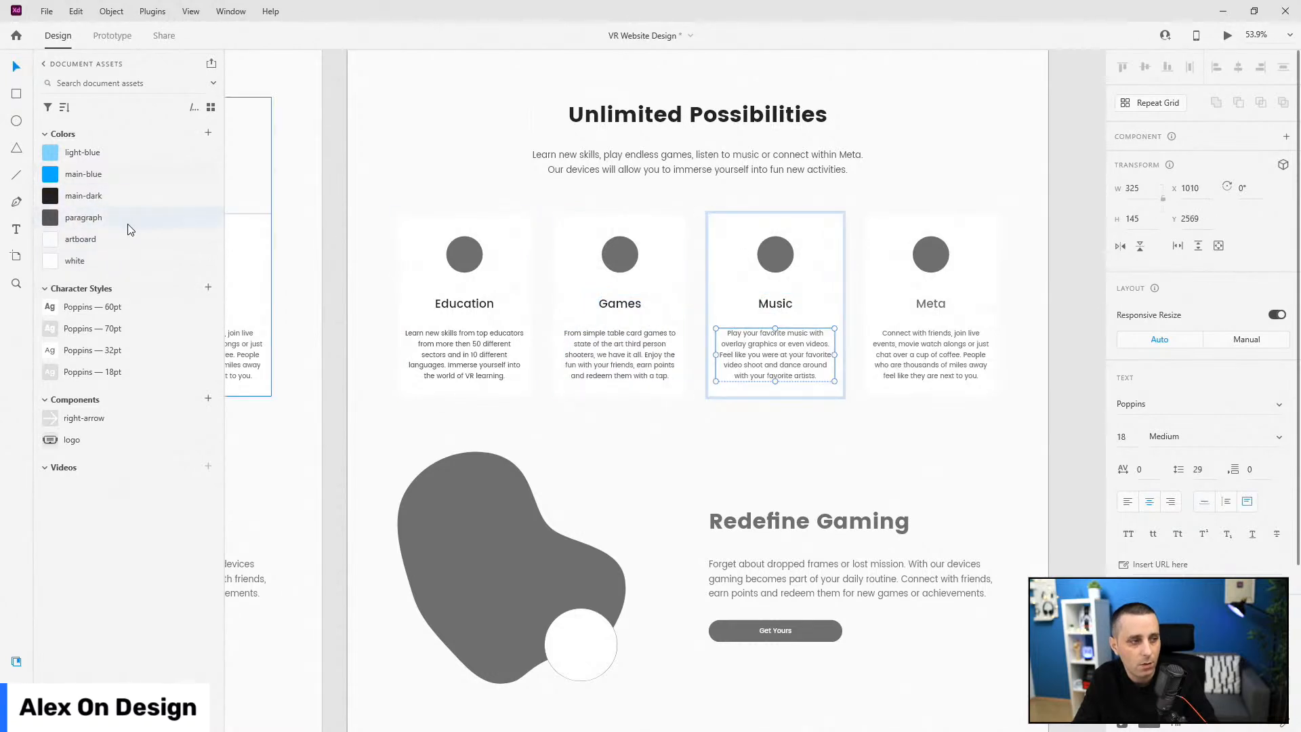
pyautogui.doubleClick(924, 305)
pyautogui.click(127, 198)
pyautogui.click(960, 349)
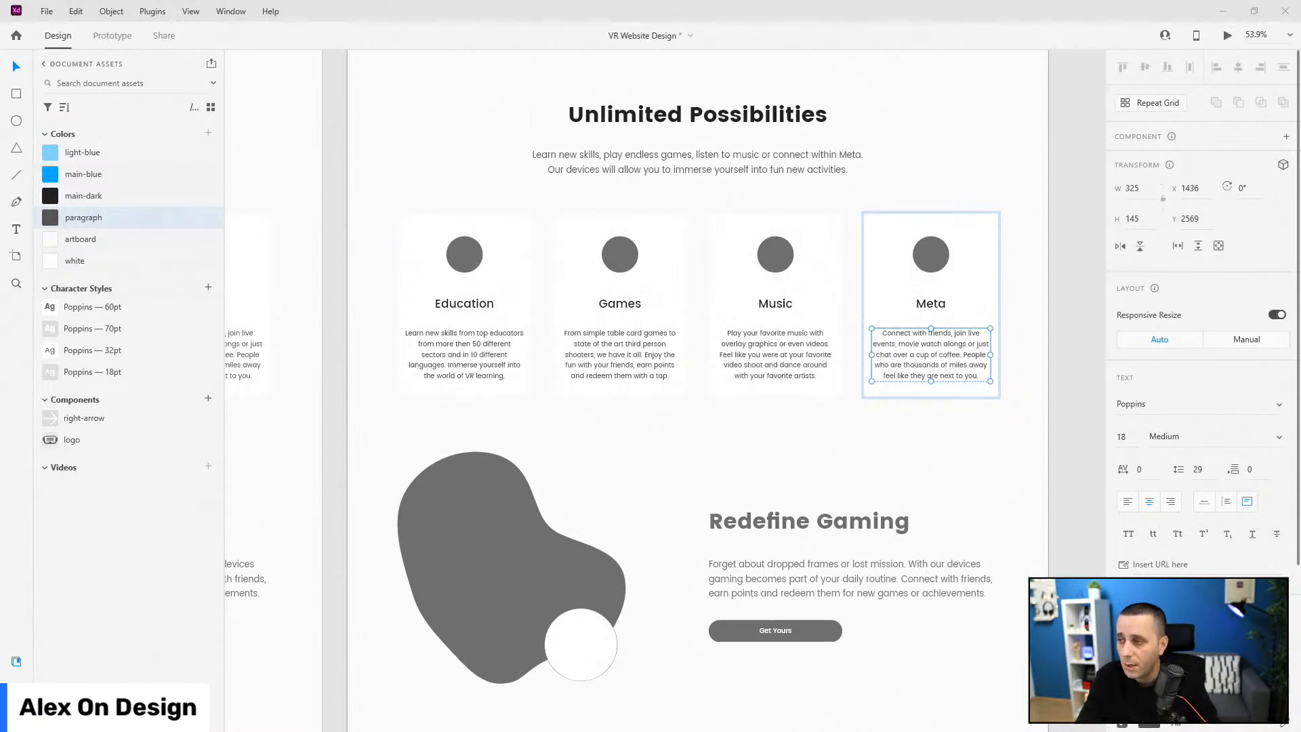
# - Paste the education icon over the Education card's placeholder circle and delete the icn circle beneath it
pyautogui.click(451, 256)
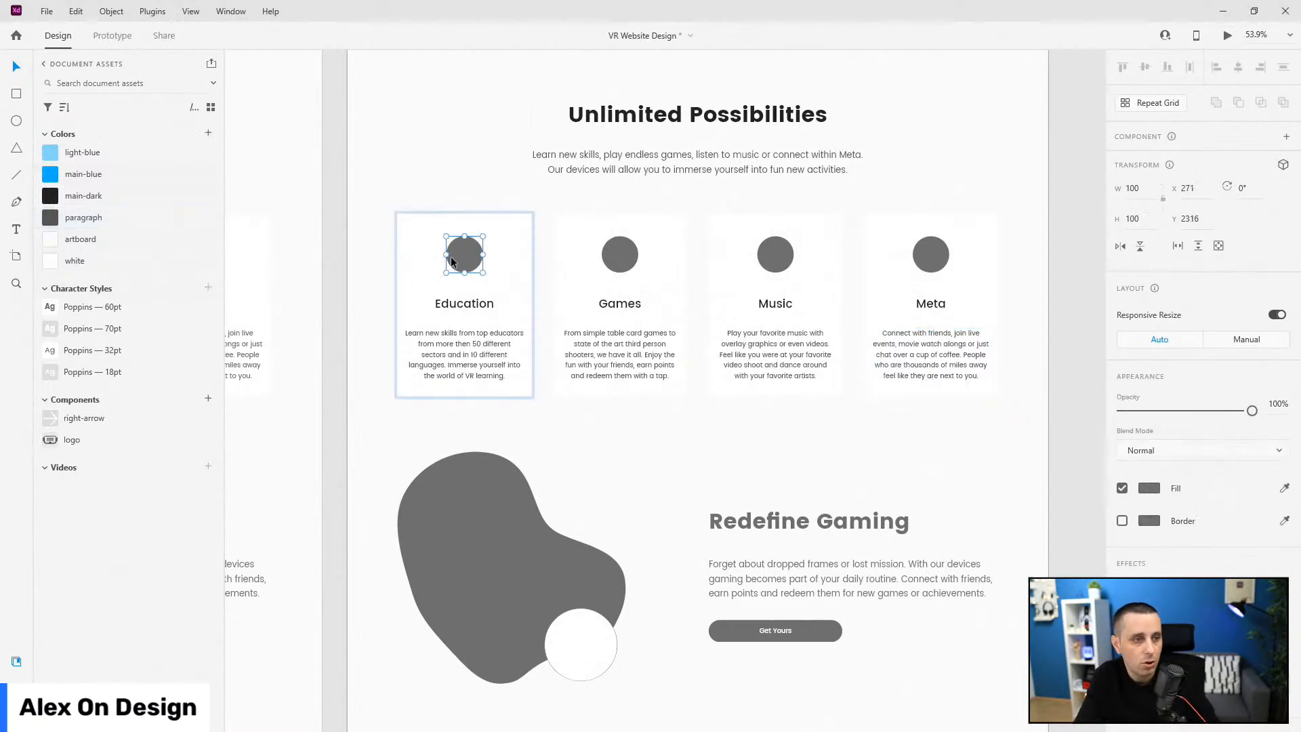
pyautogui.scroll(3, 393, 243)
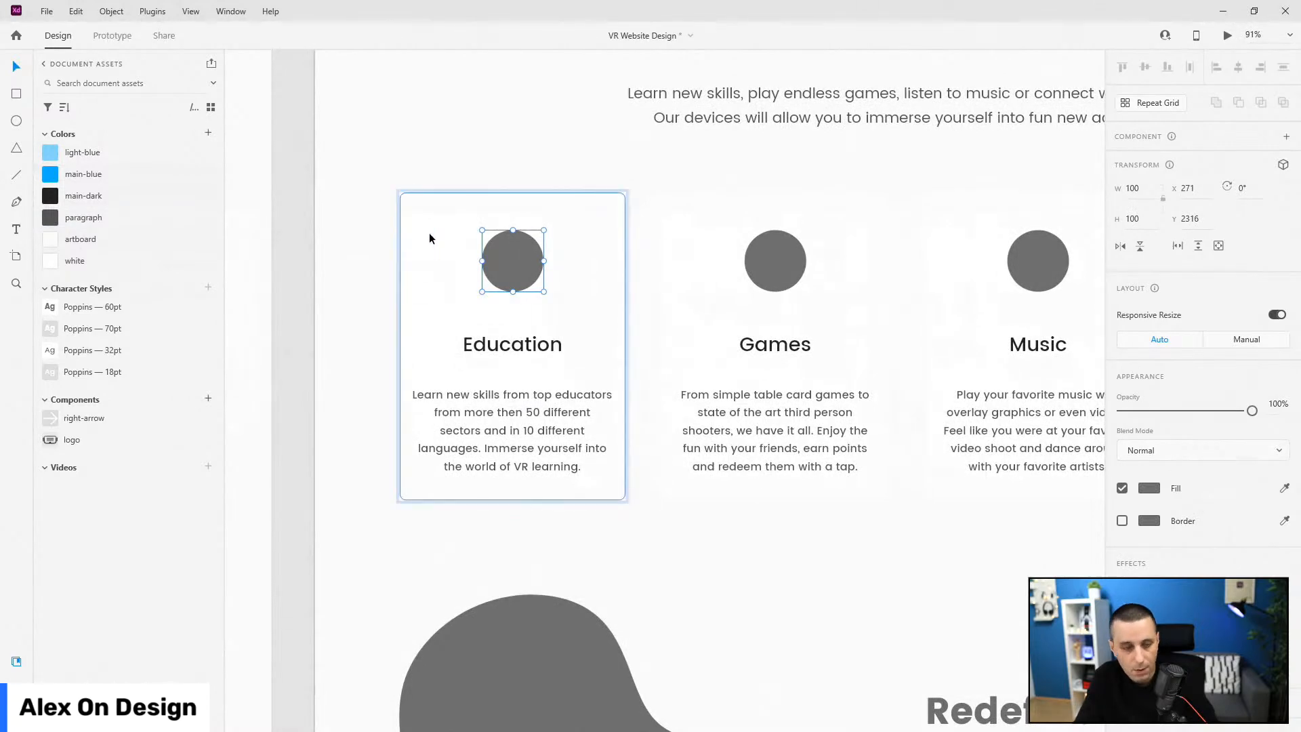
pyautogui.hotkey('ctrl', 'v')
pyautogui.moveTo(525, 371); pyautogui.dragTo(525, 249)
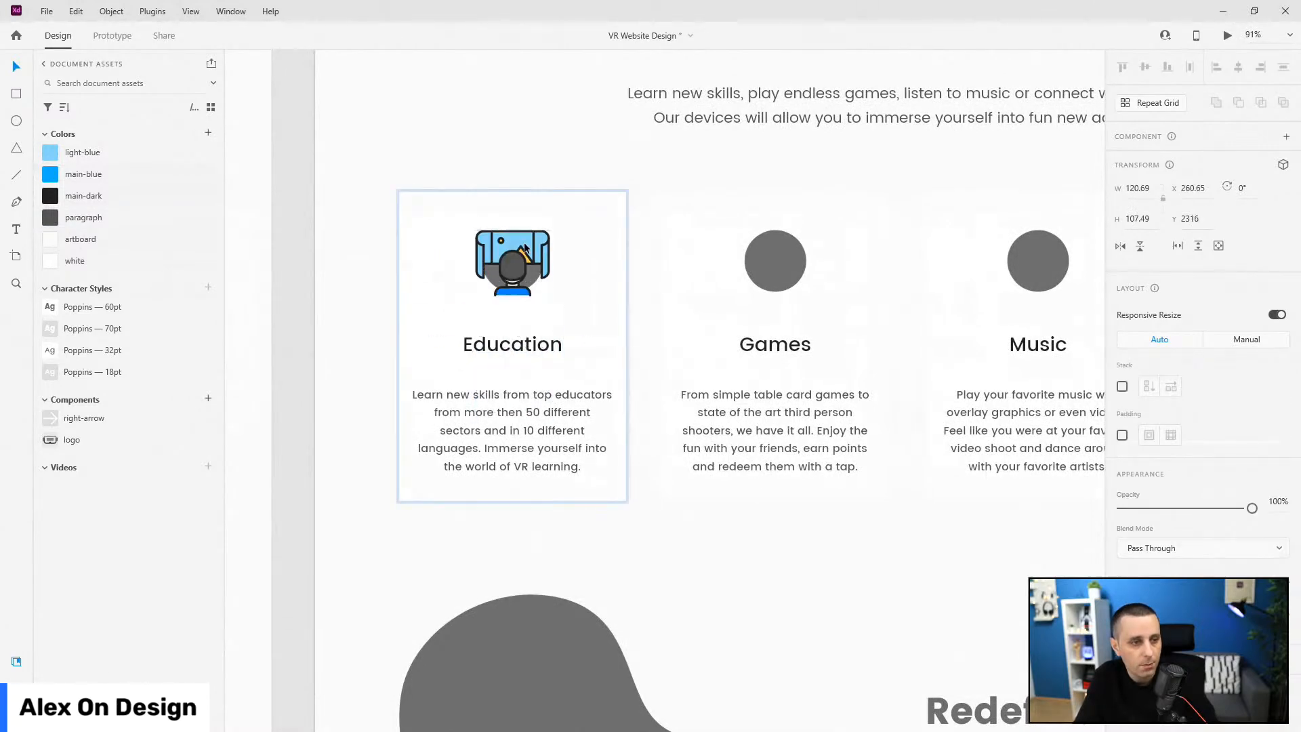
pyautogui.scroll(5, 503, 241)
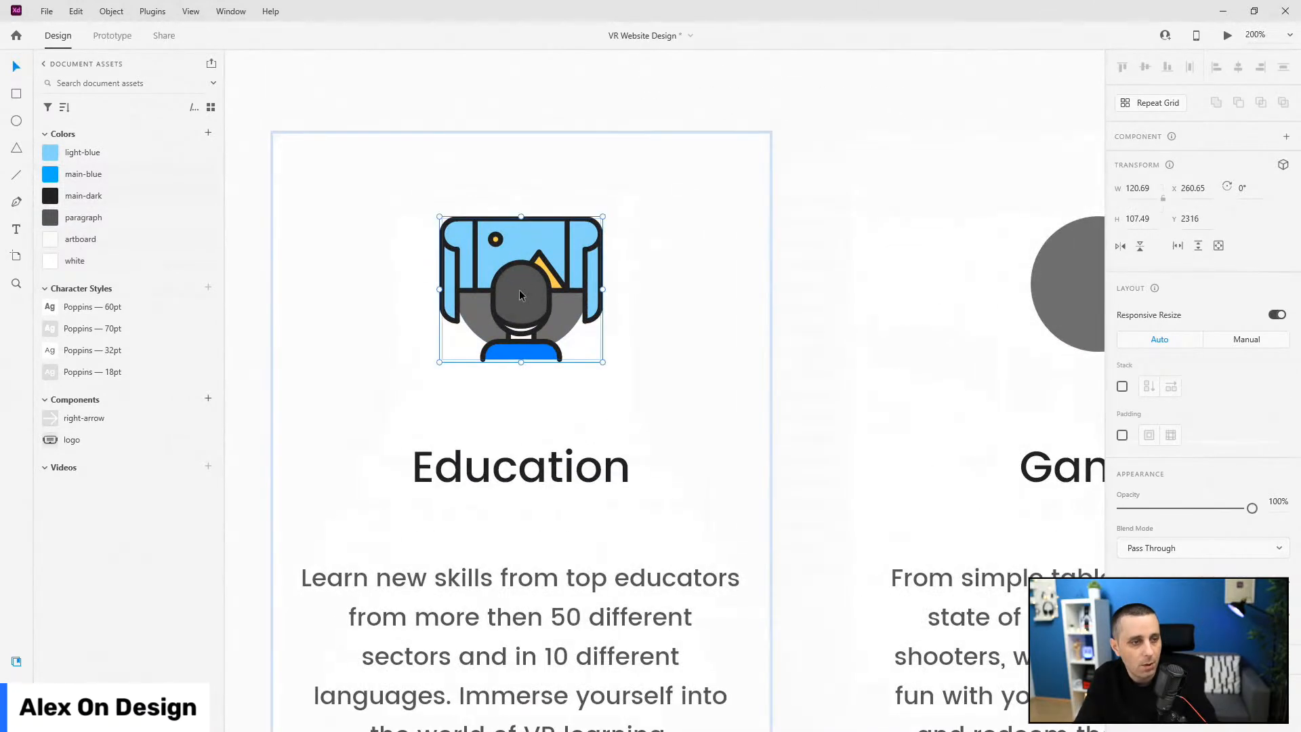
pyautogui.hotkey('ctrl', 'y')
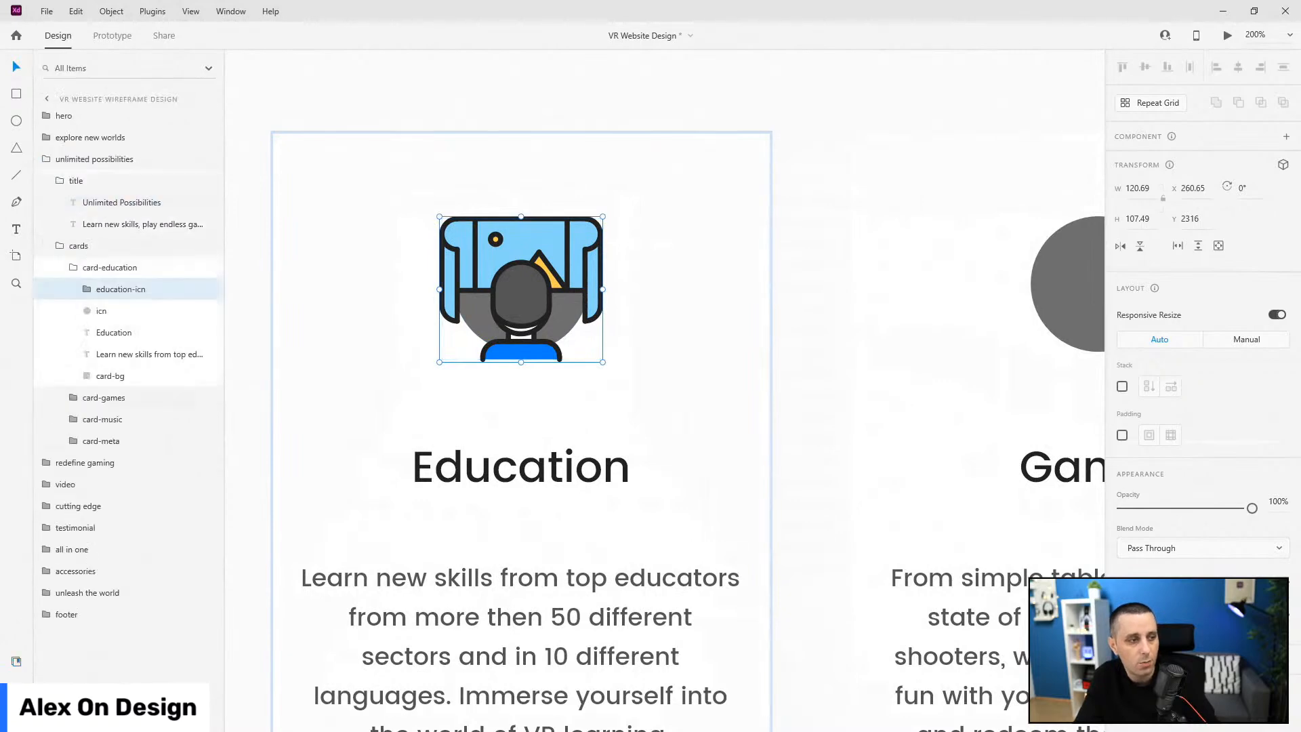
pyautogui.click(110, 318)
pyautogui.press('Delete')
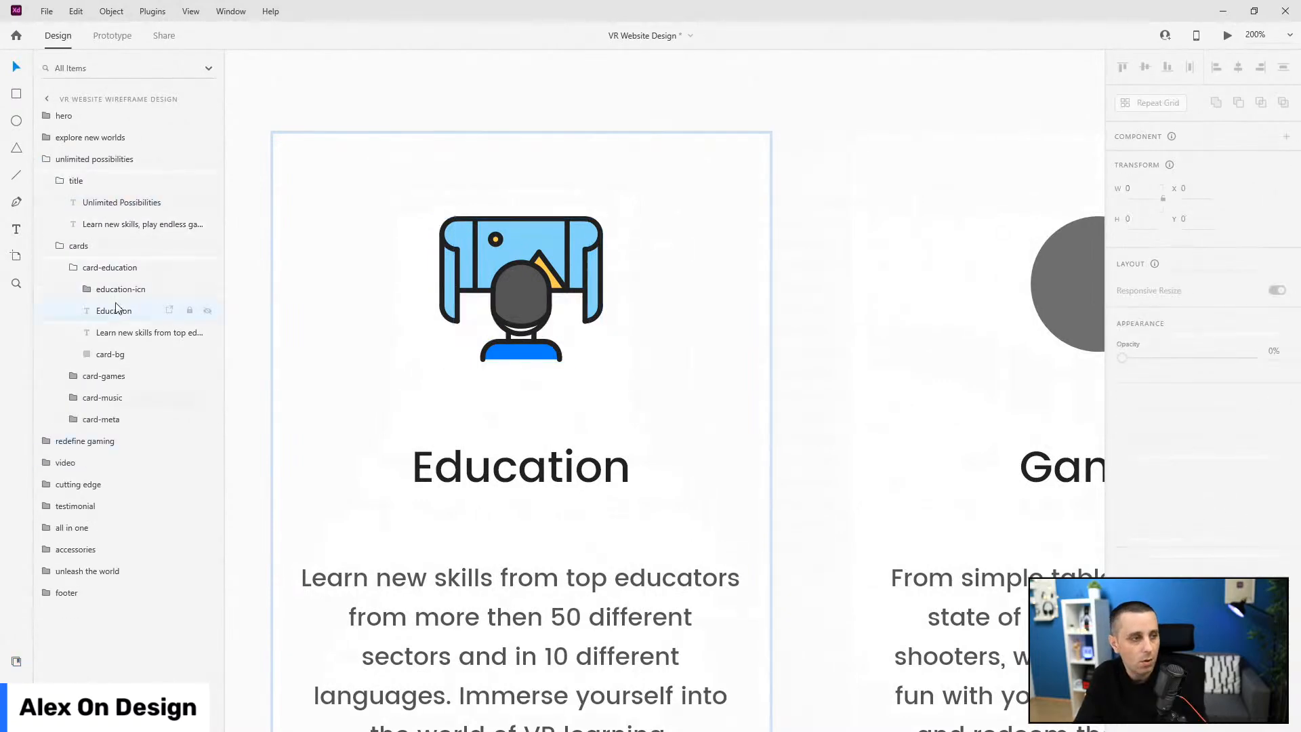
# - Center the education icon horizontally on the Education card's background
pyautogui.click(558, 262)
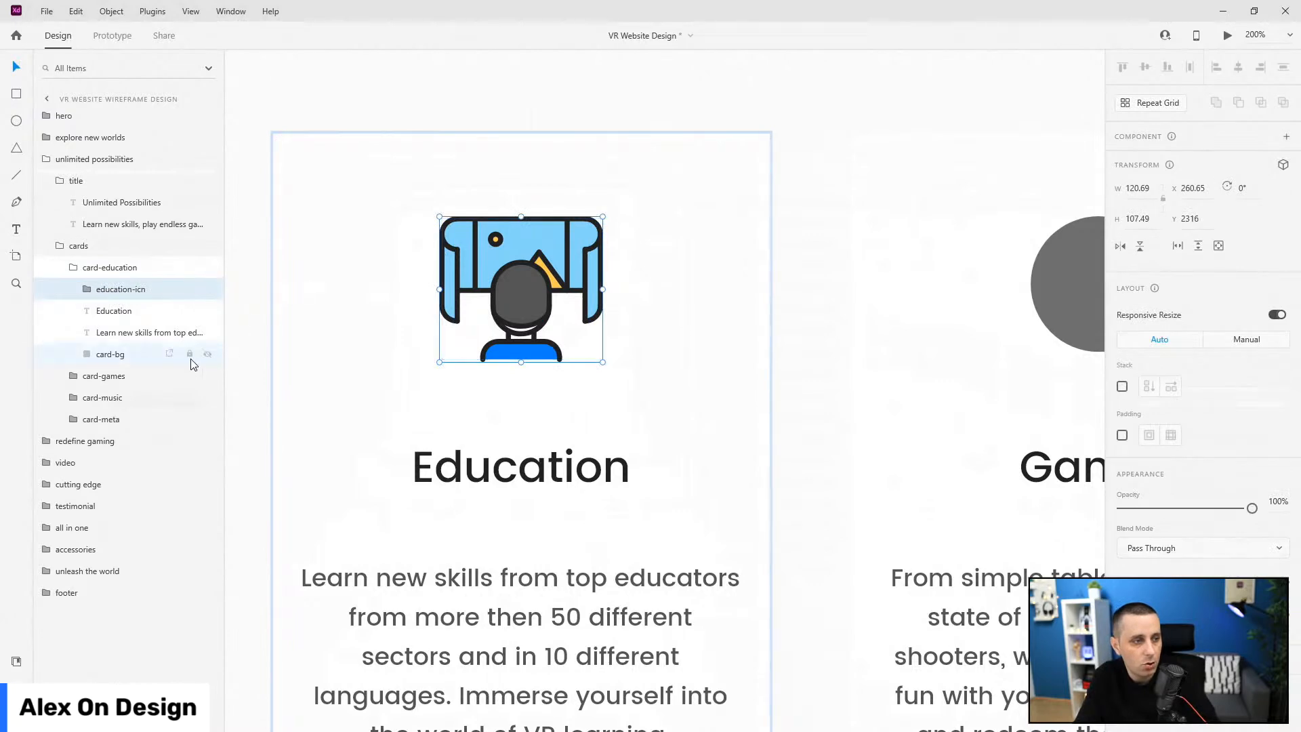
pyautogui.keyDown('ctrl'); pyautogui.click(138, 355); pyautogui.keyUp('ctrl')
pyautogui.click(1239, 68)
# - Center the education icon vertically against a temporary rectangle about 23 x 221 drawn between card top and title, and delete the rectangle
pyautogui.click(16, 95)
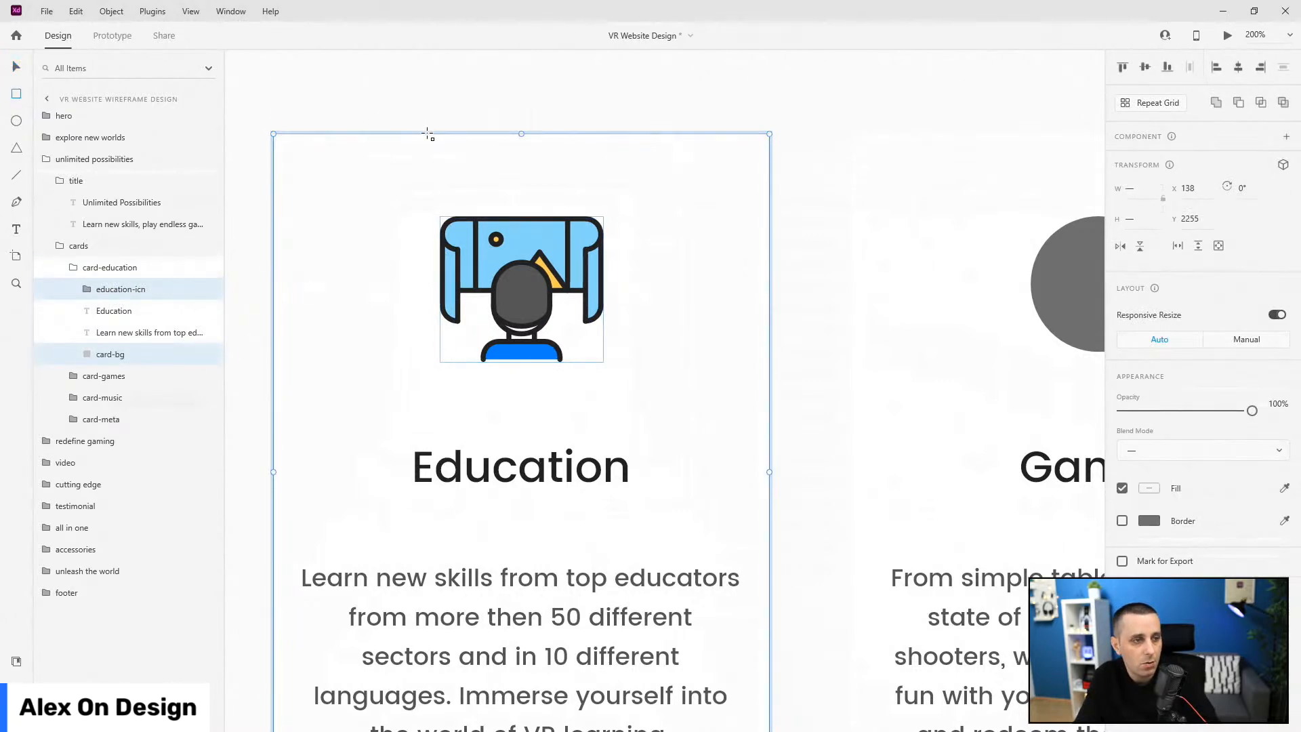
pyautogui.moveTo(428, 135)
pyautogui.mouseDown()
pyautogui.moveTo(440, 154)
pyautogui.moveTo(439, 398)
pyautogui.moveTo(456, 449)
pyautogui.moveTo(459, 434)
pyautogui.mouseUp()
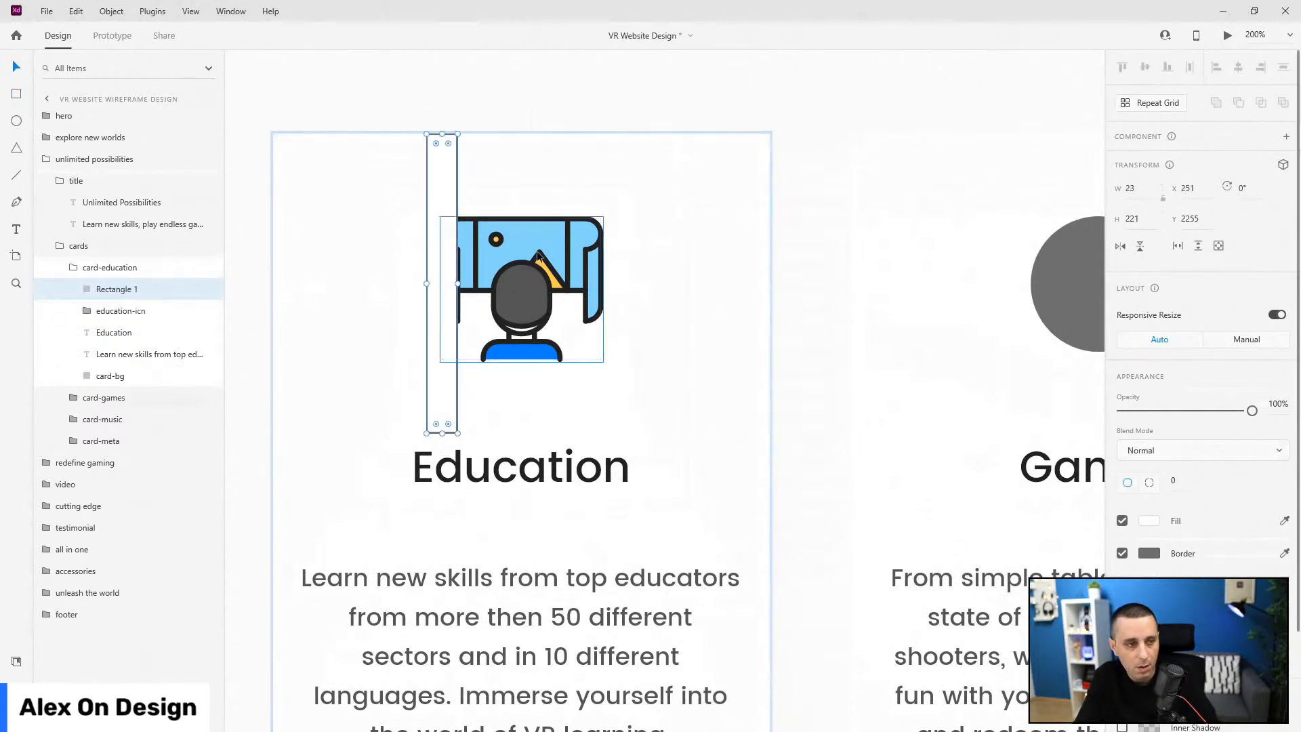
pyautogui.keyDown('shift'); pyautogui.click(540, 250); pyautogui.keyUp('shift')
pyautogui.click(1145, 67)
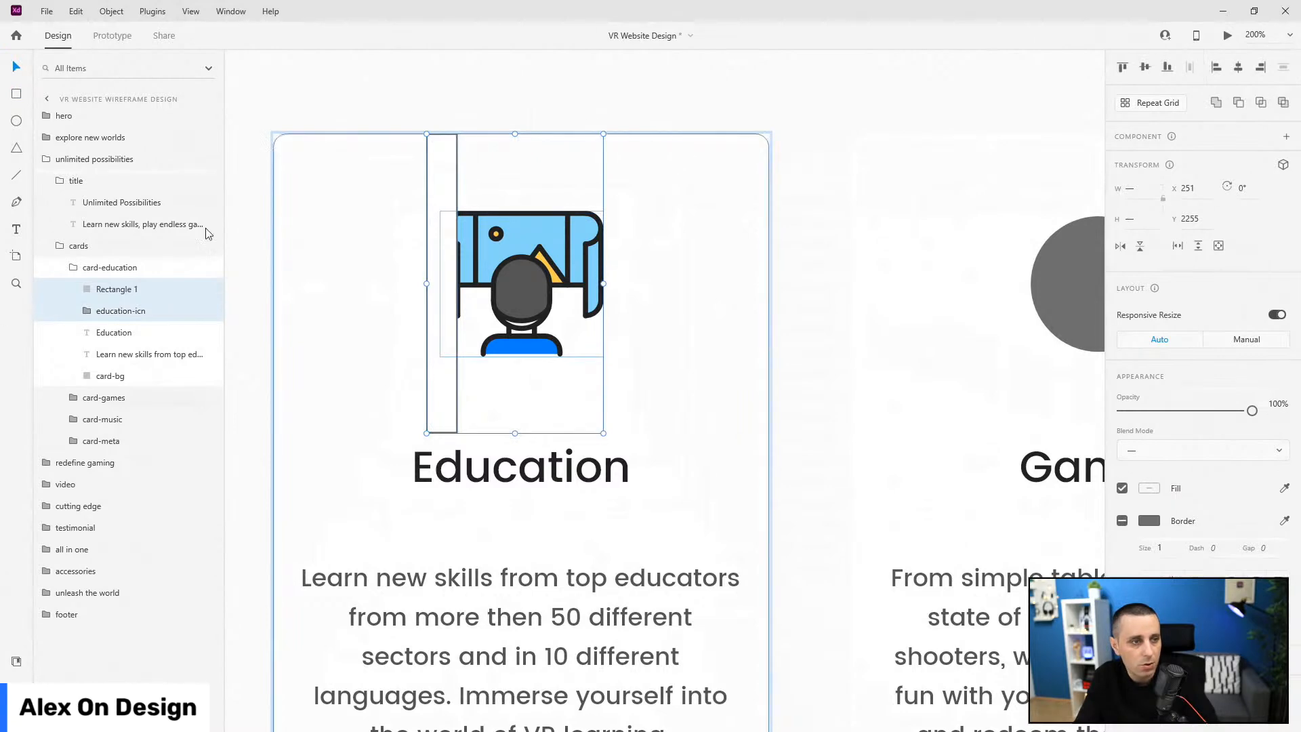
pyautogui.click(107, 291)
pyautogui.press('Delete')
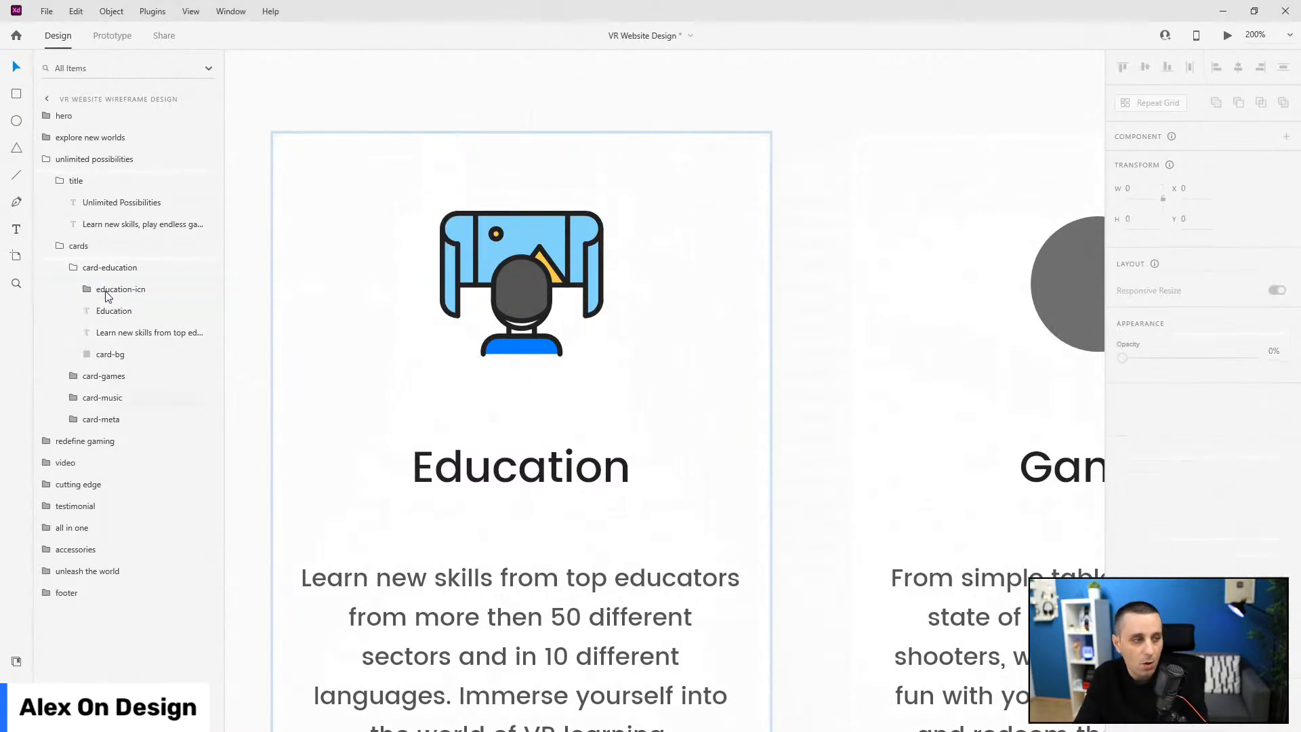
# - Collapse the card-education and title groups in the layers
pyautogui.click(73, 268)
pyautogui.click(61, 181)
pyautogui.scroll(-5, 368, 255)
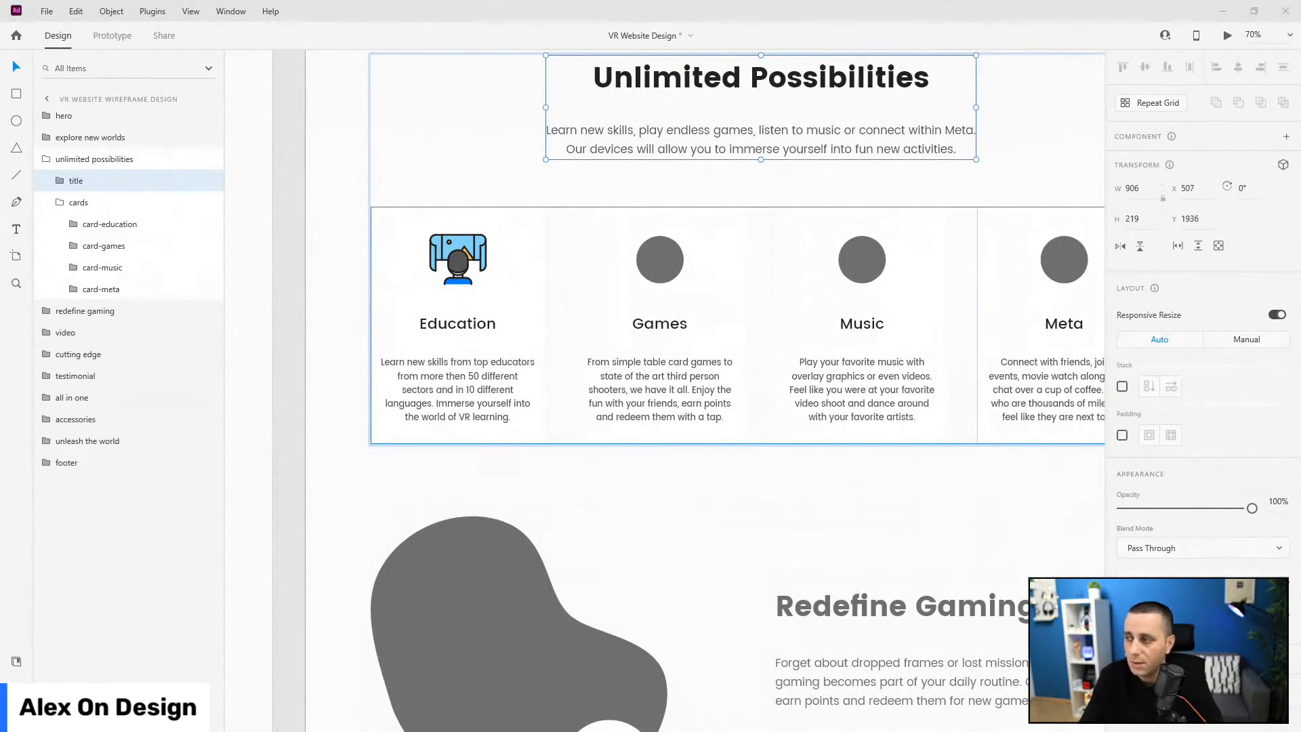
# - Replace the Games card's placeholder circle with the pasted games icon, centered horizontally on the card background
pyautogui.keyDown('ctrl'); pyautogui.click(661, 260); pyautogui.keyUp('ctrl')
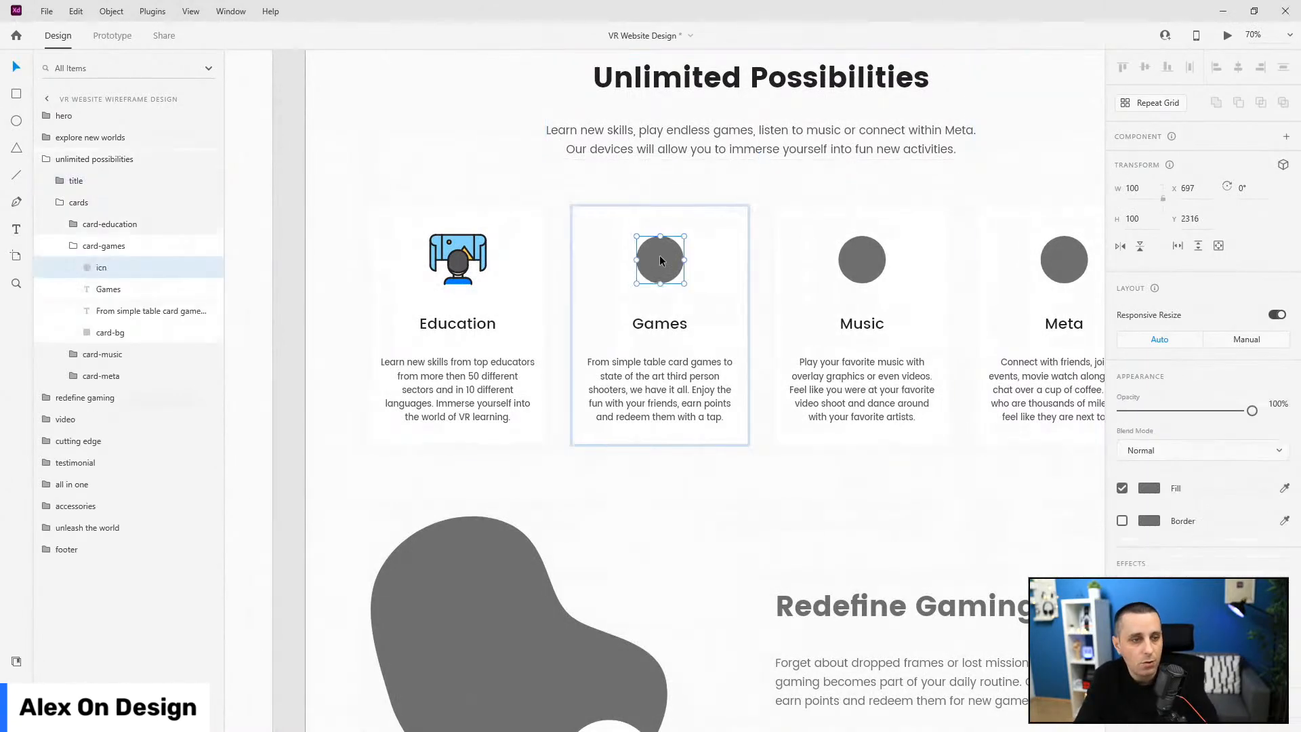
pyautogui.hotkey('ctrl', 'v')
pyautogui.scroll(5, 660, 255)
pyautogui.moveTo(663, 434); pyautogui.dragTo(662, 235)
pyautogui.keyDown('shift'); pyautogui.click(843, 245); pyautogui.keyUp('shift')
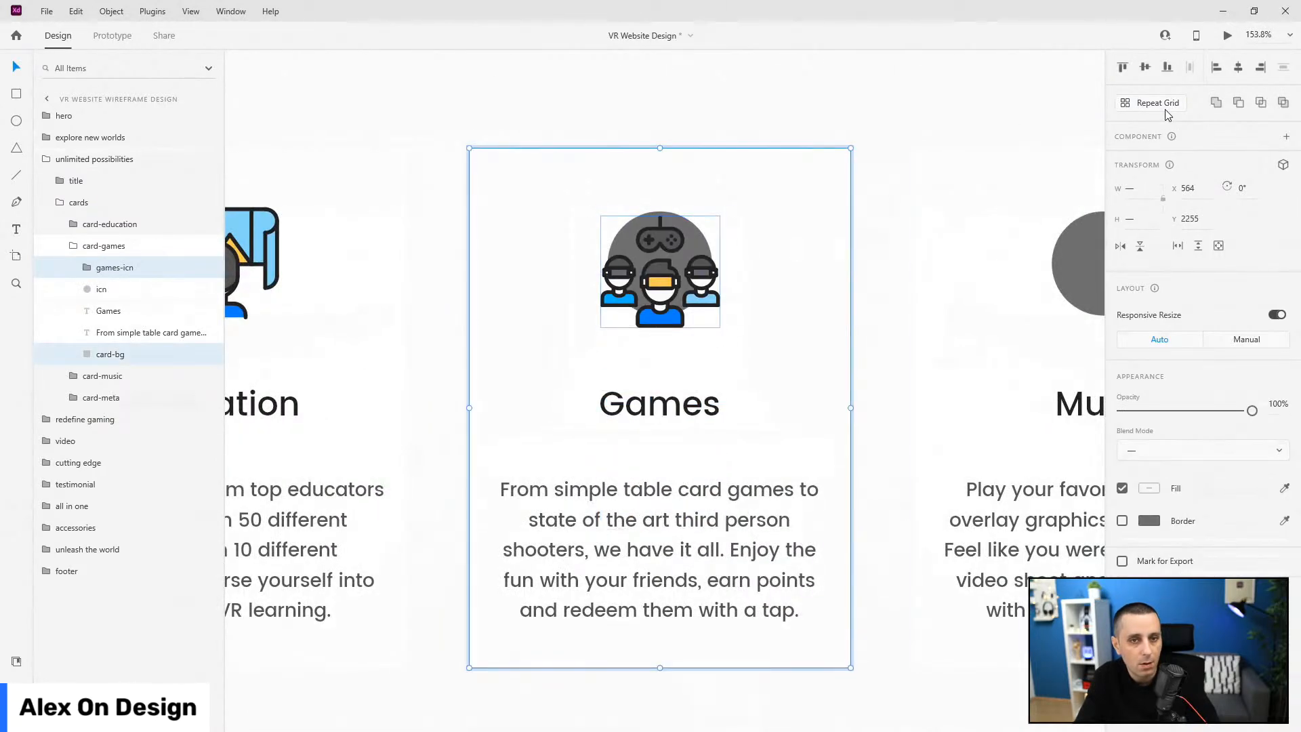
pyautogui.click(103, 290)
pyautogui.press('Delete')
# - Move the games icon up to Y 2312 to balance the space between the card's top edge and the Games title
pyautogui.click(110, 268)
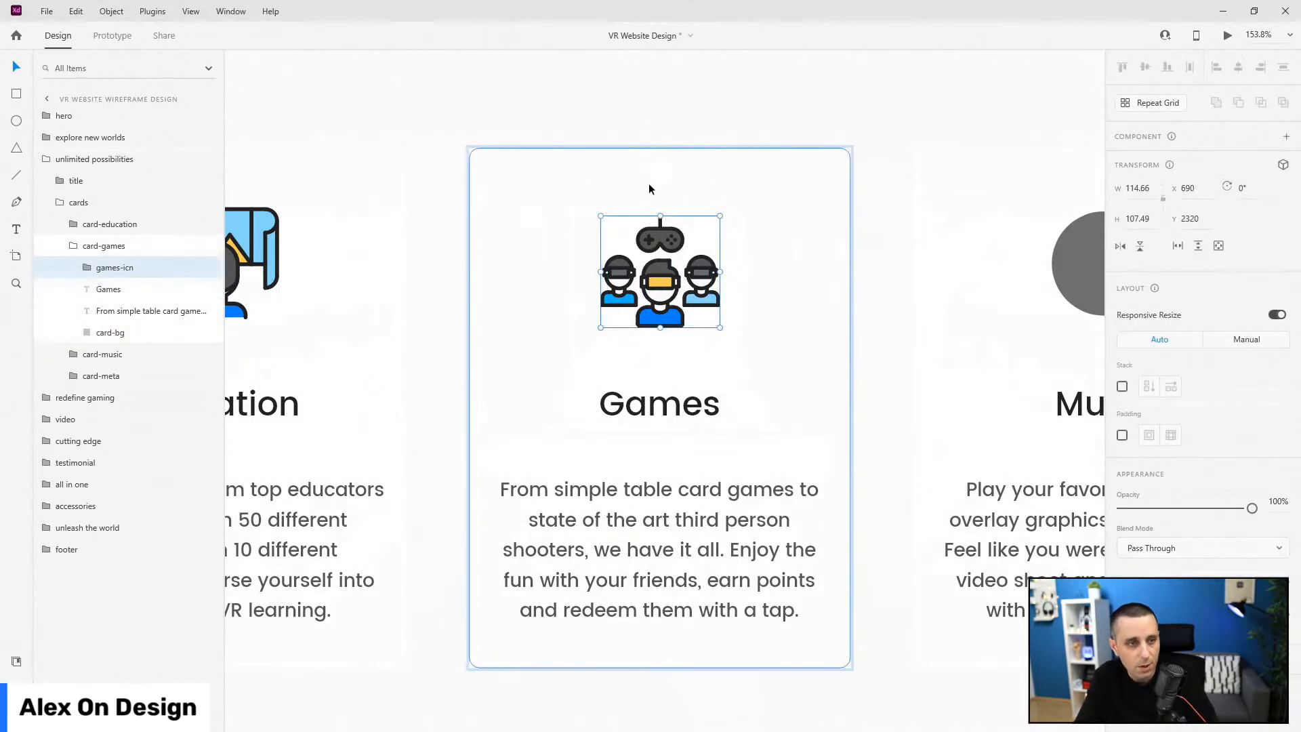
pyautogui.press('alt')
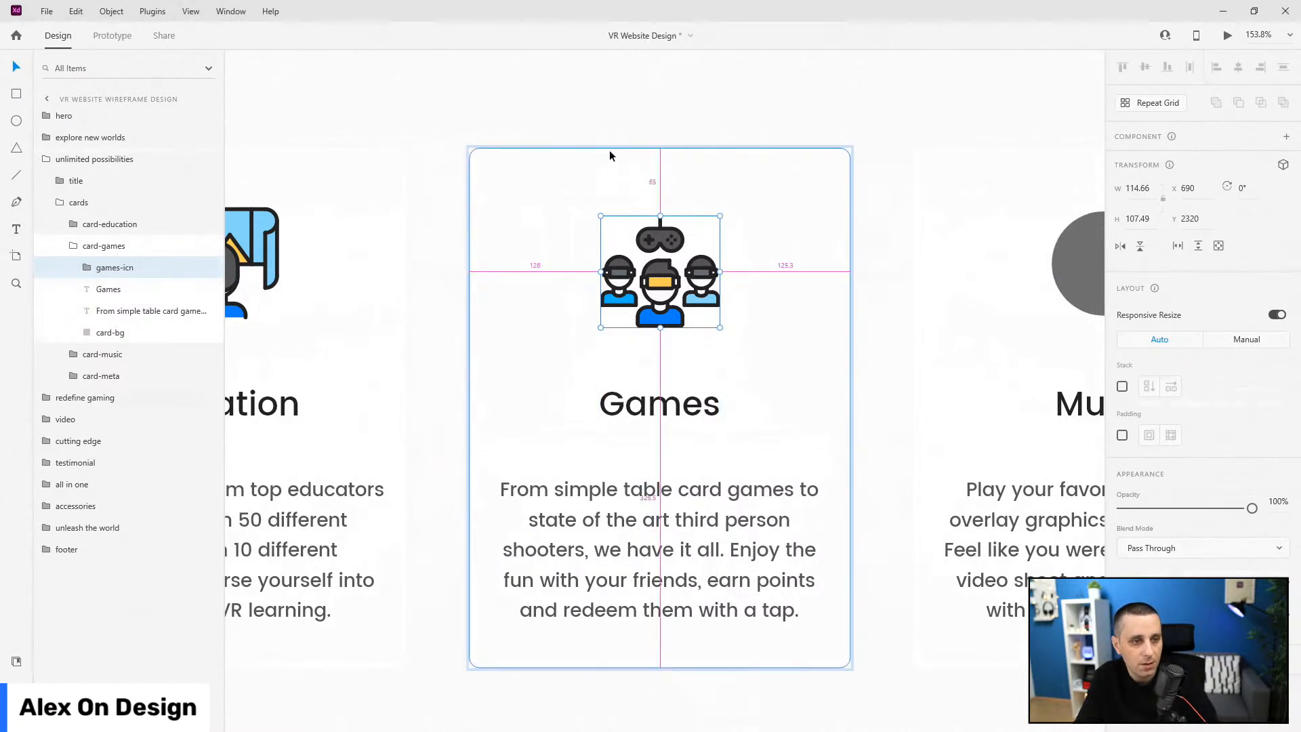
pyautogui.hotkey('shift', 'Up')
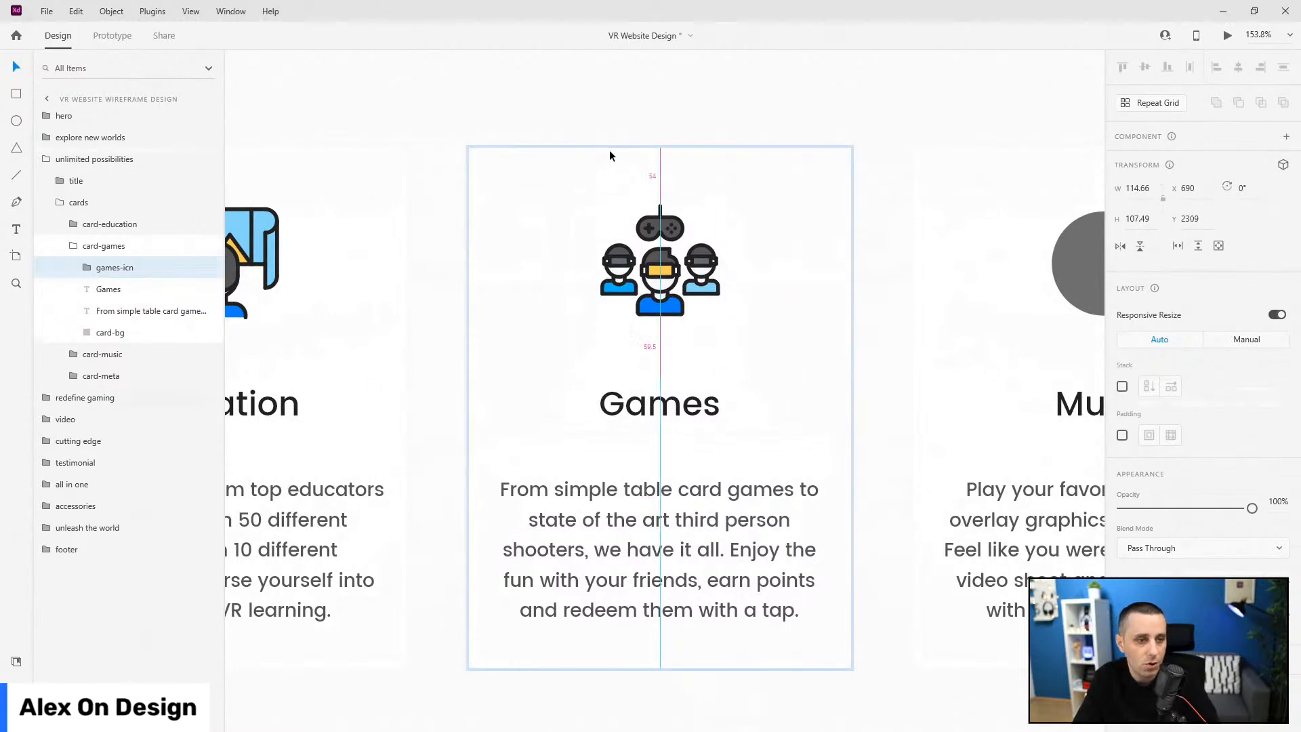
pyautogui.press('Down')
pyautogui.press('Down')
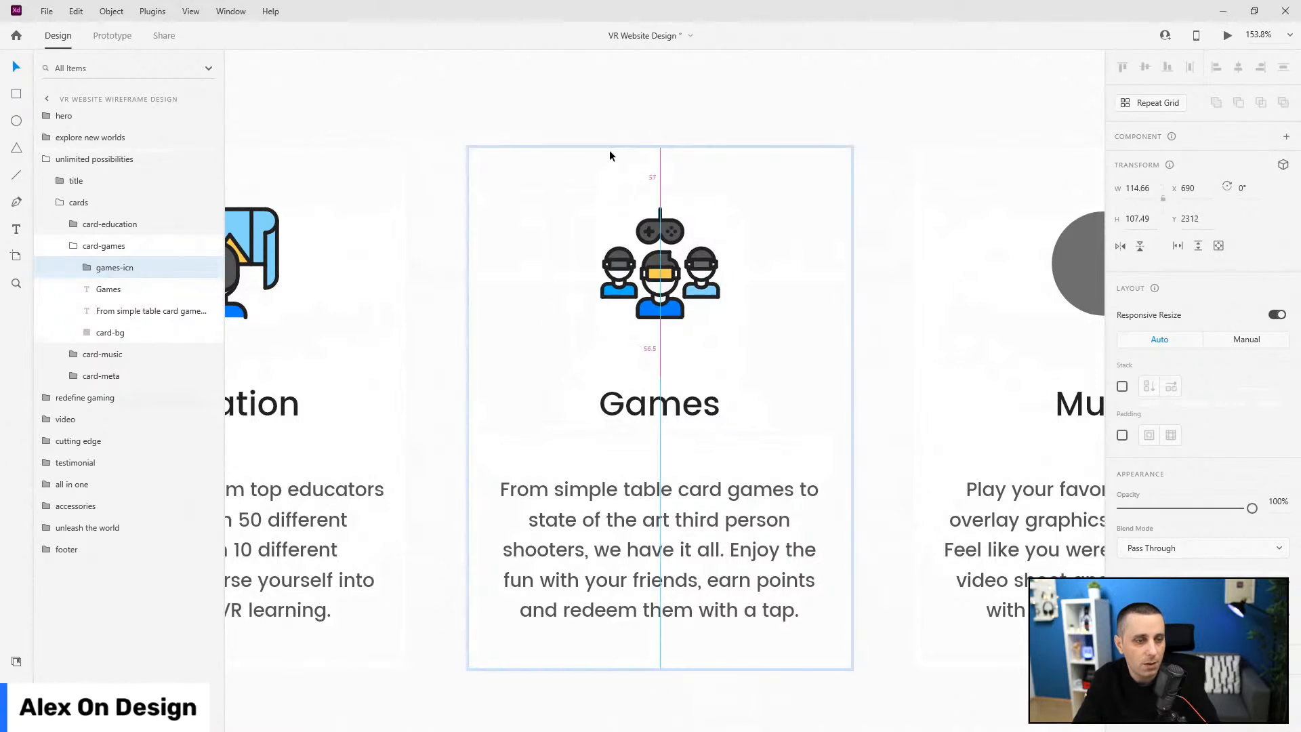
pyautogui.scroll(-5, 571, 336)
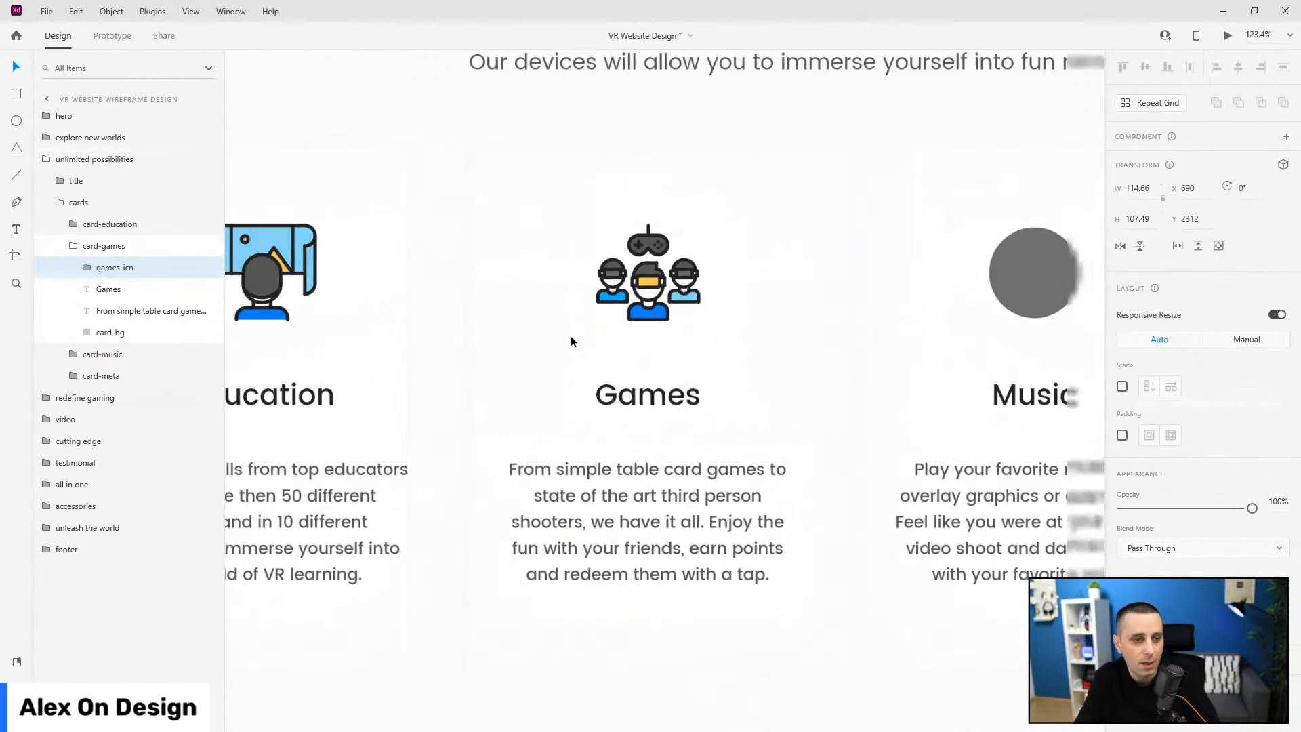
pyautogui.scroll(3, 901, 304)
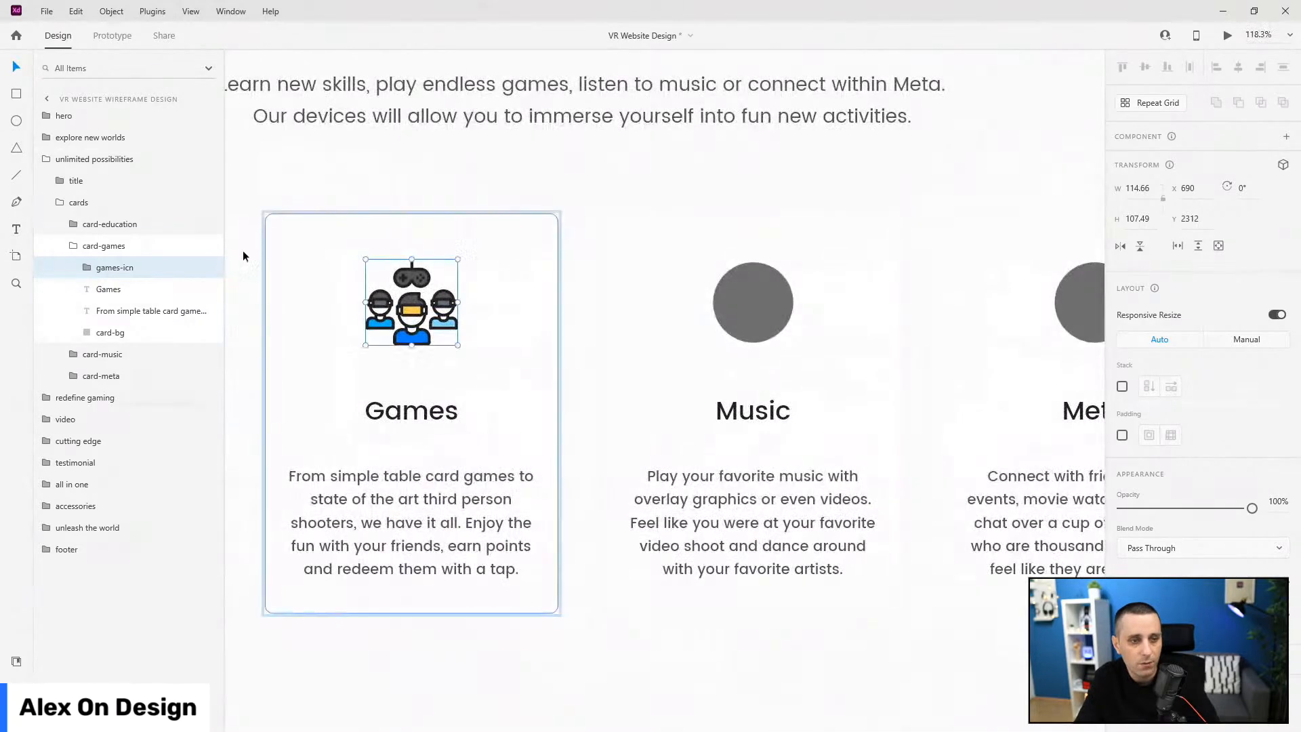
# - Replace the Music card's placeholder circle with the pasted music icon, centered horizontally on the card background
pyautogui.click(73, 246)
pyautogui.doubleClick(796, 294)
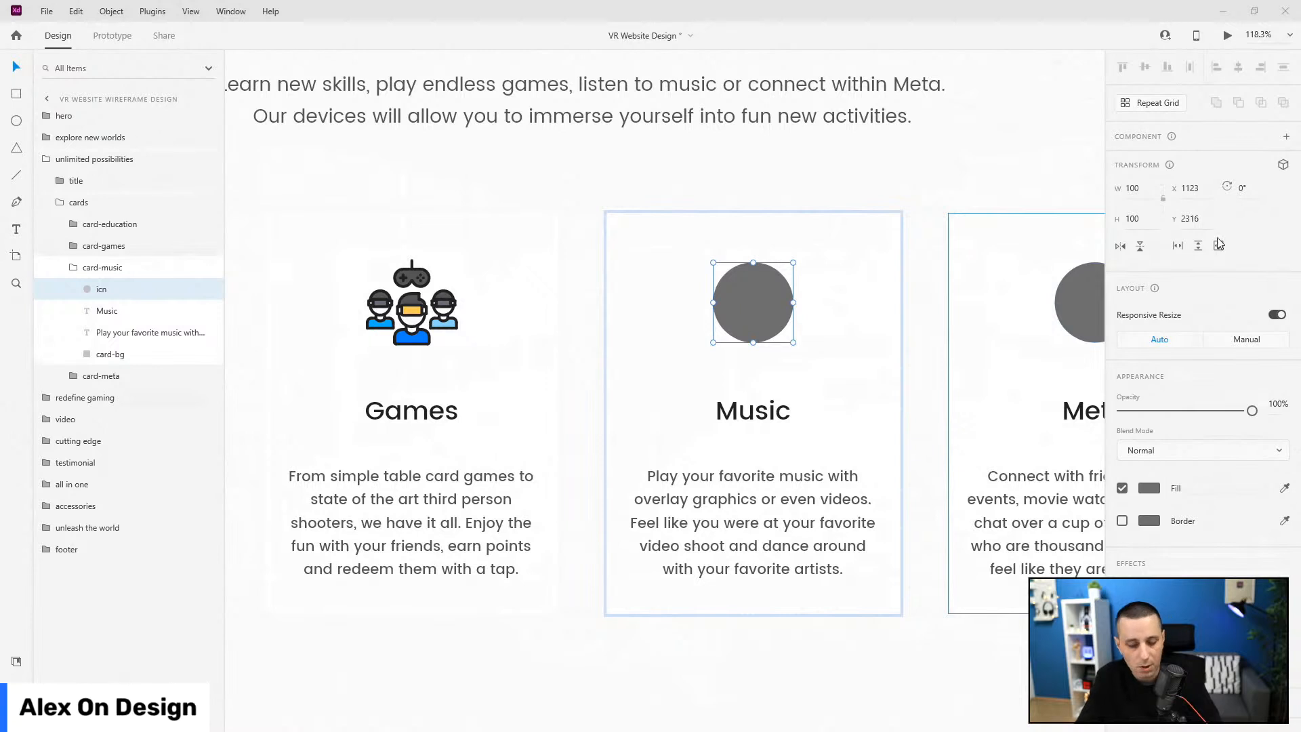
pyautogui.click(757, 304)
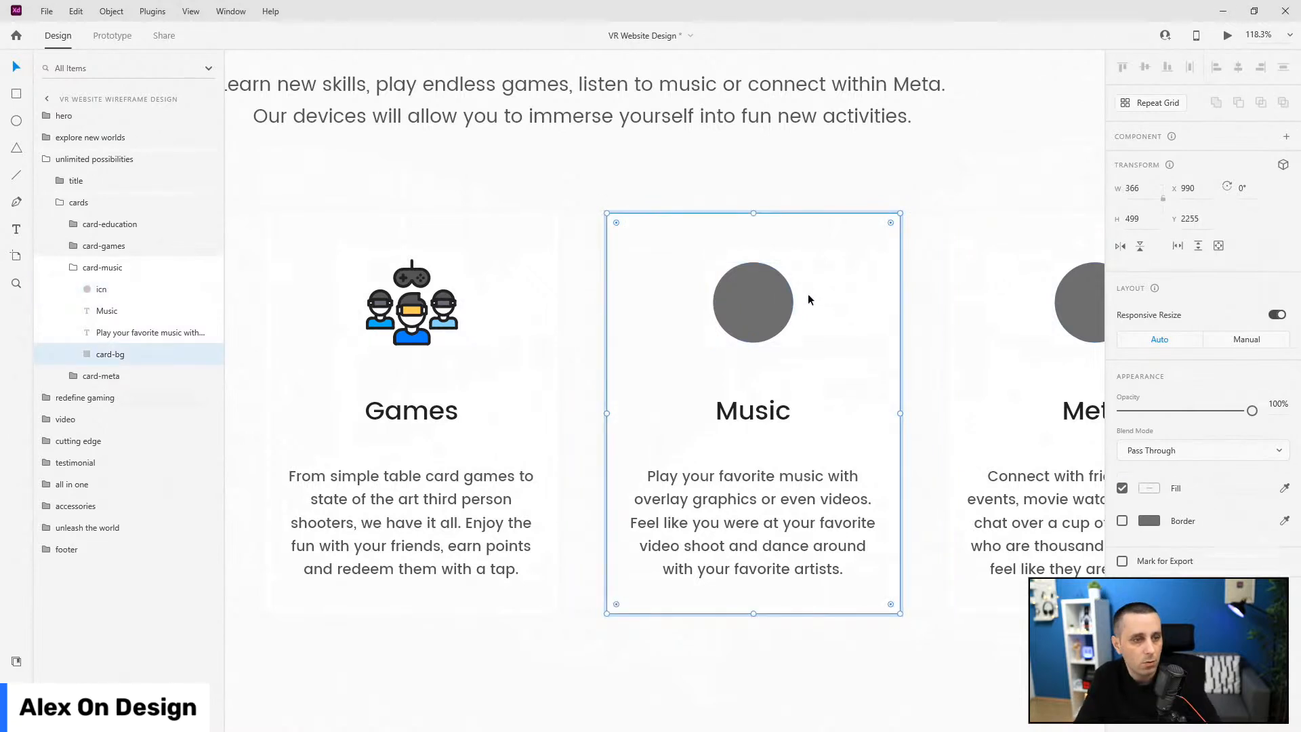
pyautogui.hotkey('ctrl', 'v')
pyautogui.moveTo(772, 439); pyautogui.dragTo(768, 283)
pyautogui.keyDown('shift'); pyautogui.click(854, 279); pyautogui.keyUp('shift')
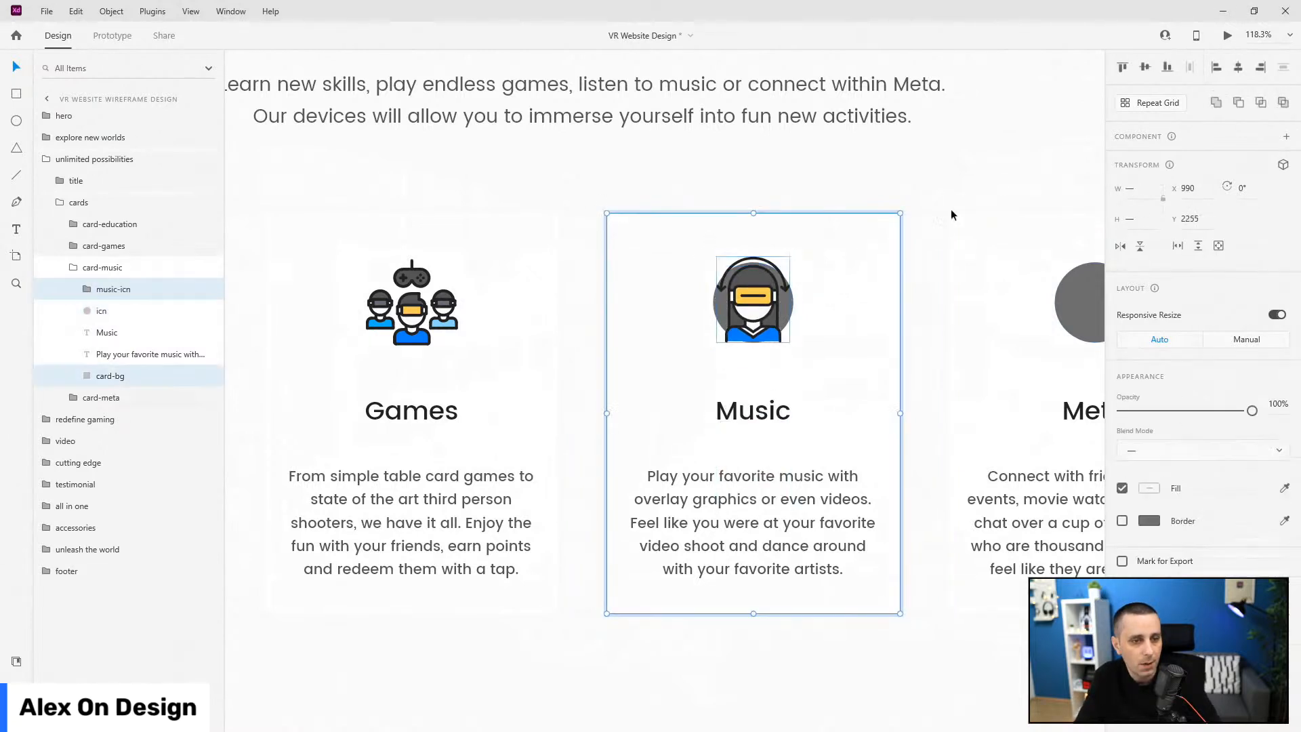
pyautogui.click(103, 313)
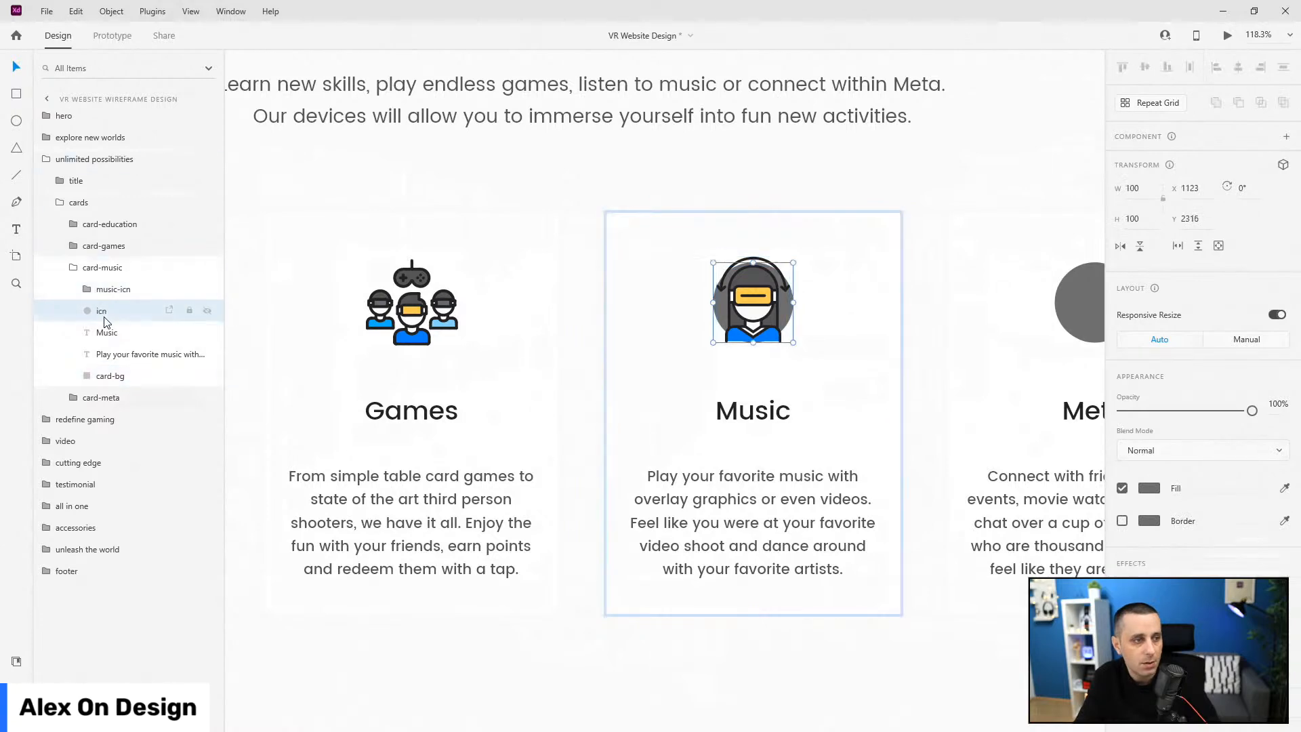
pyautogui.press('Delete')
# - Move the music icon down to Y 2312 to balance the space above it and above the Music title
pyautogui.click(113, 288)
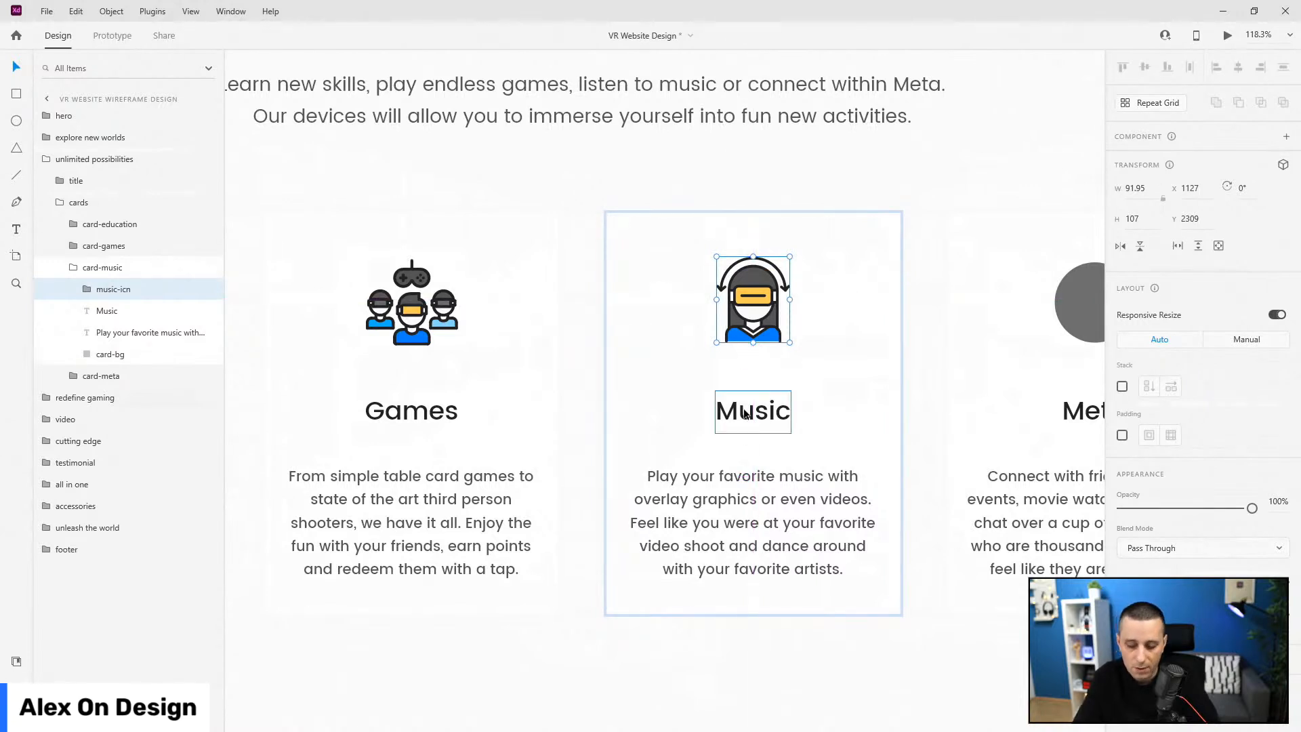
pyautogui.press('Down')
pyautogui.press('Down')
pyautogui.press('Down')
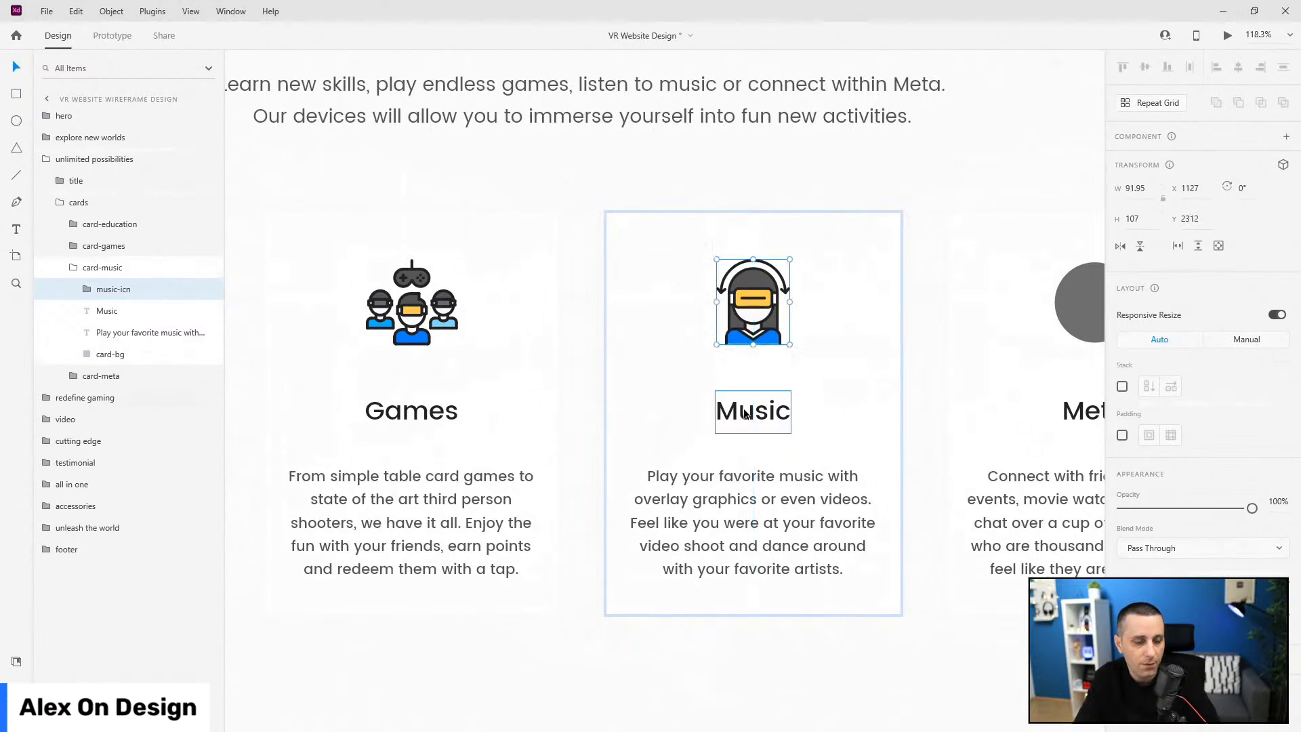
# - Paste the meta icon into the card-meta group and center it horizontally over the placeholder circle on the card background
pyautogui.scroll(-5, 454, 319)
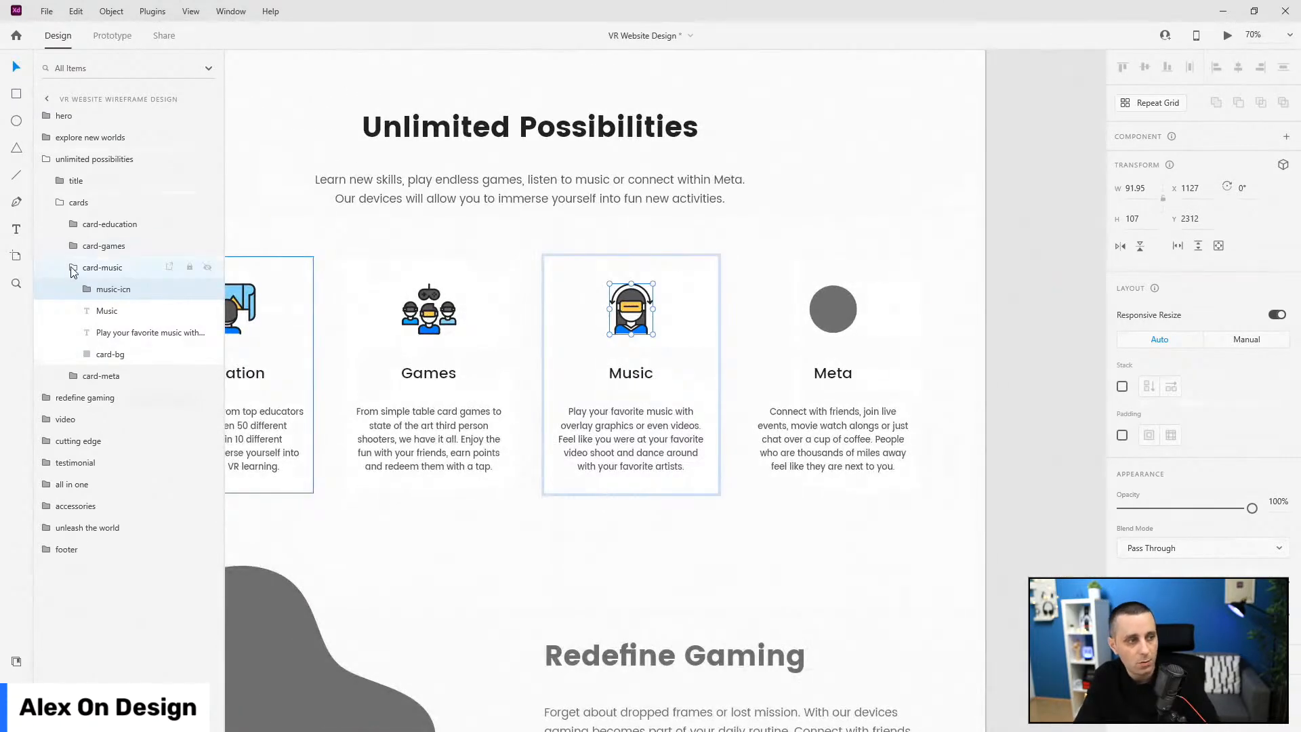
pyautogui.click(73, 267)
pyautogui.click(73, 290)
pyautogui.click(136, 311)
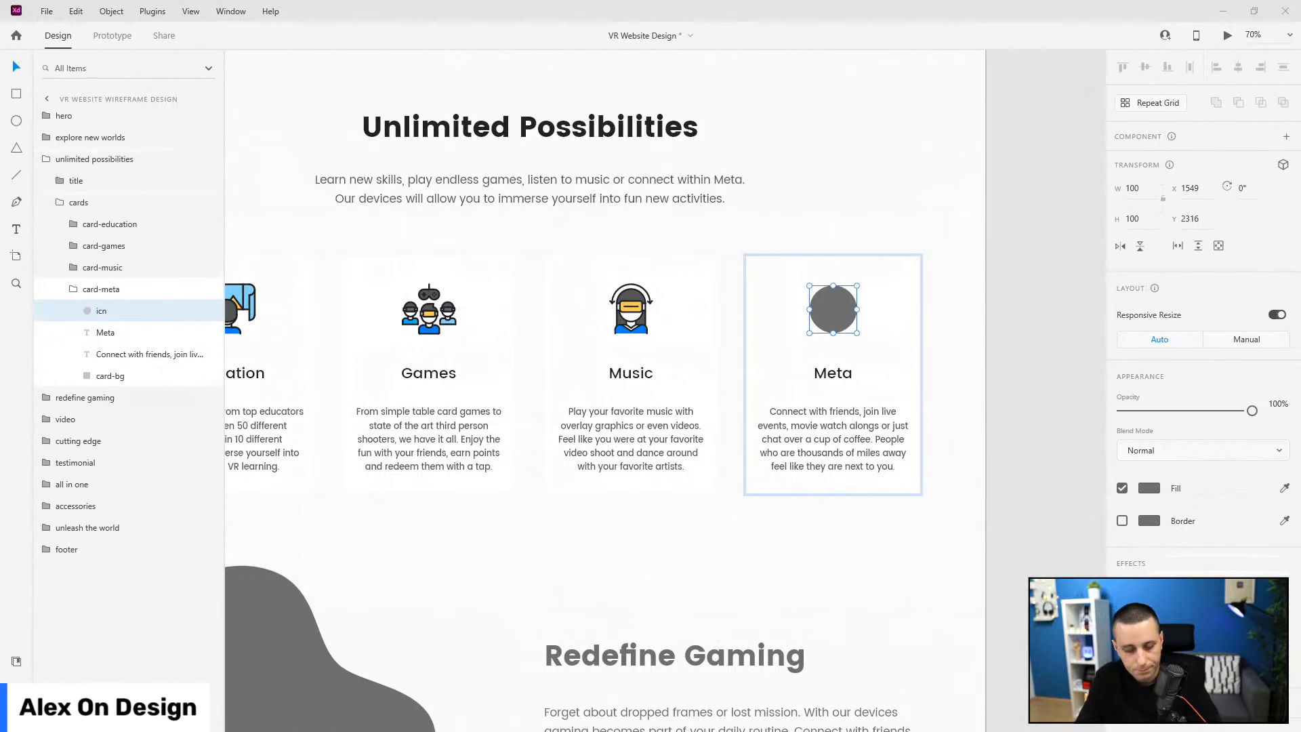
pyautogui.hotkey('ctrl', 'v')
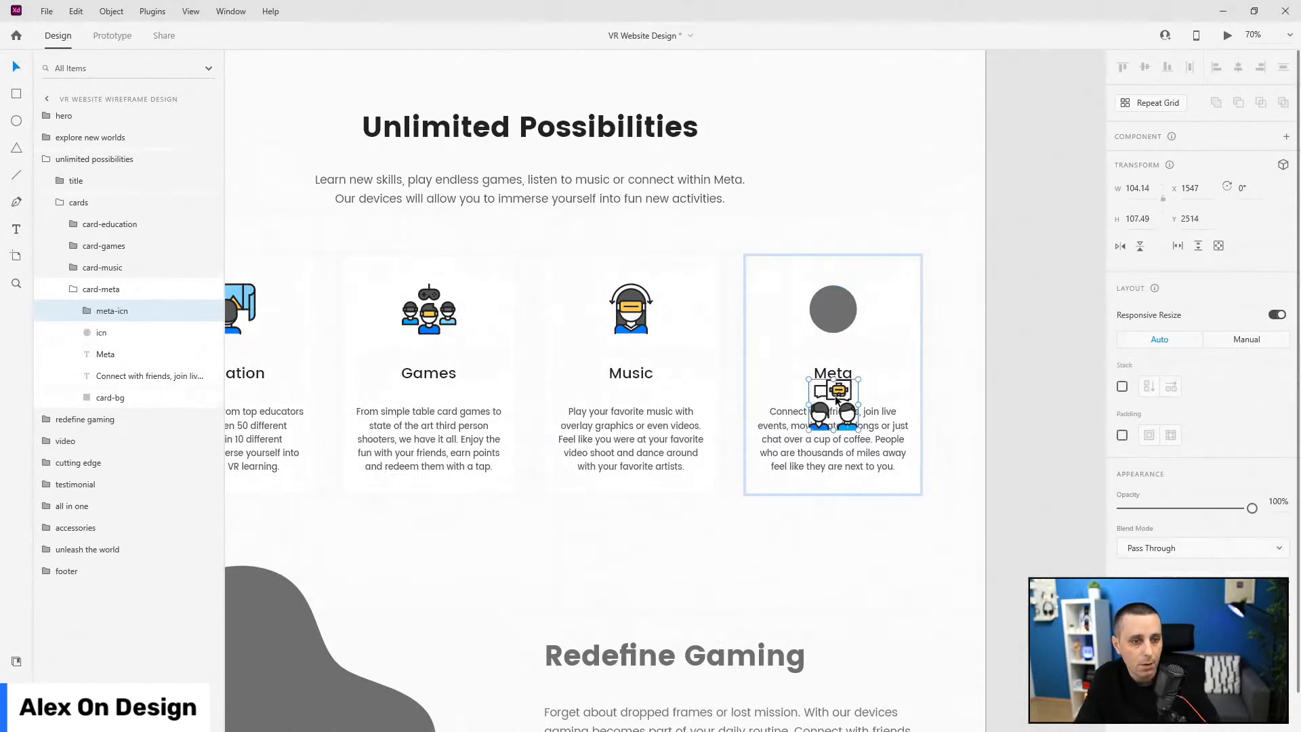
pyautogui.moveTo(840, 405); pyautogui.dragTo(840, 300)
pyautogui.keyDown('shift'); pyautogui.click(892, 303); pyautogui.keyUp('shift')
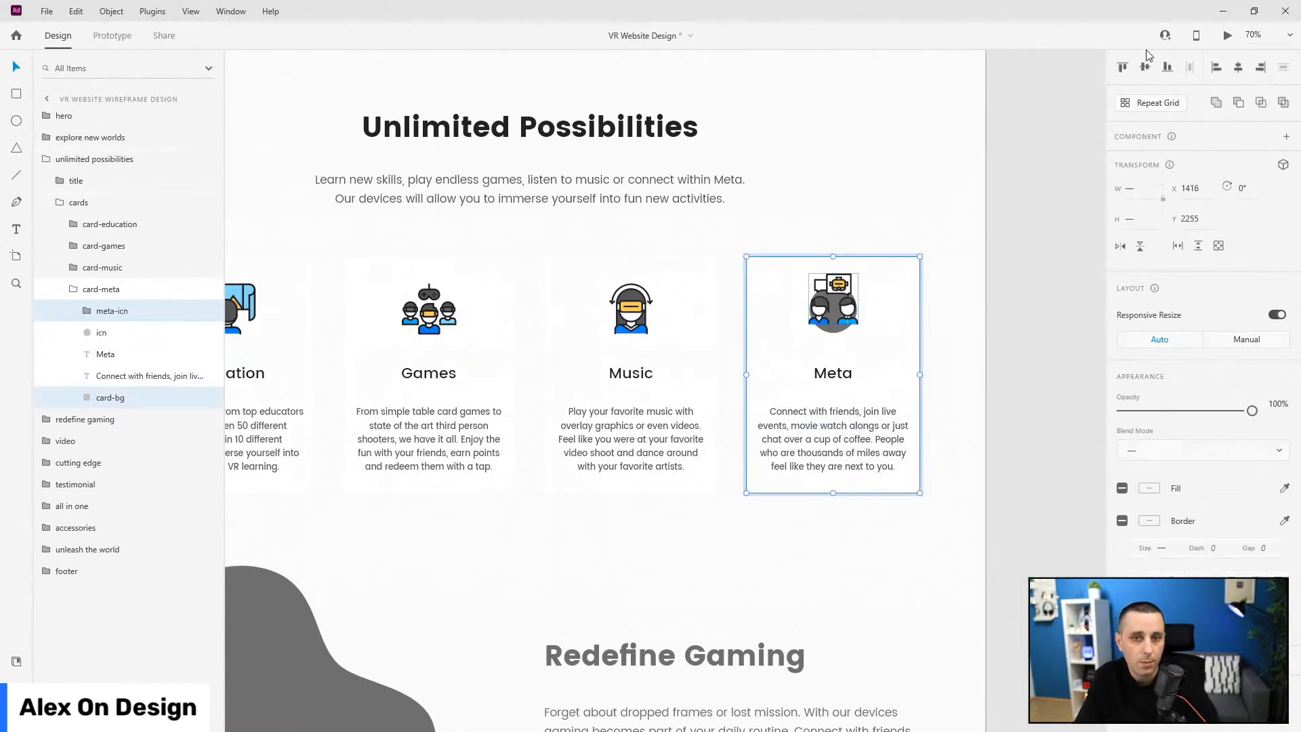
# - Move the meta icon down to Y 2312.25 and delete the placeholder circle behind it
pyautogui.click(121, 314)
pyautogui.scroll(3, 815, 296)
pyautogui.moveTo(883, 310); pyautogui.dragTo(883, 332)
pyautogui.click(136, 332)
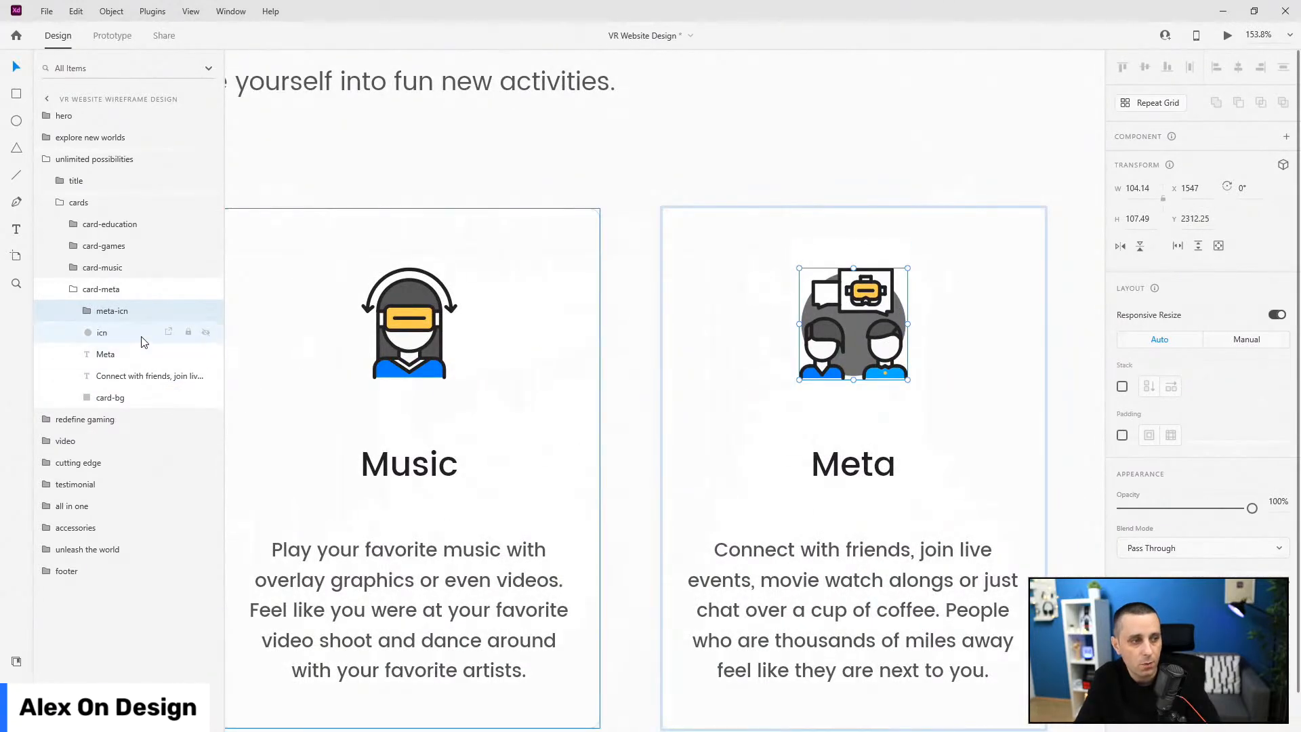
pyautogui.press('Delete')
# - Try nudging the meta icon vertically to even out its distances to the card's top edge and the Meta title
pyautogui.click(129, 314)
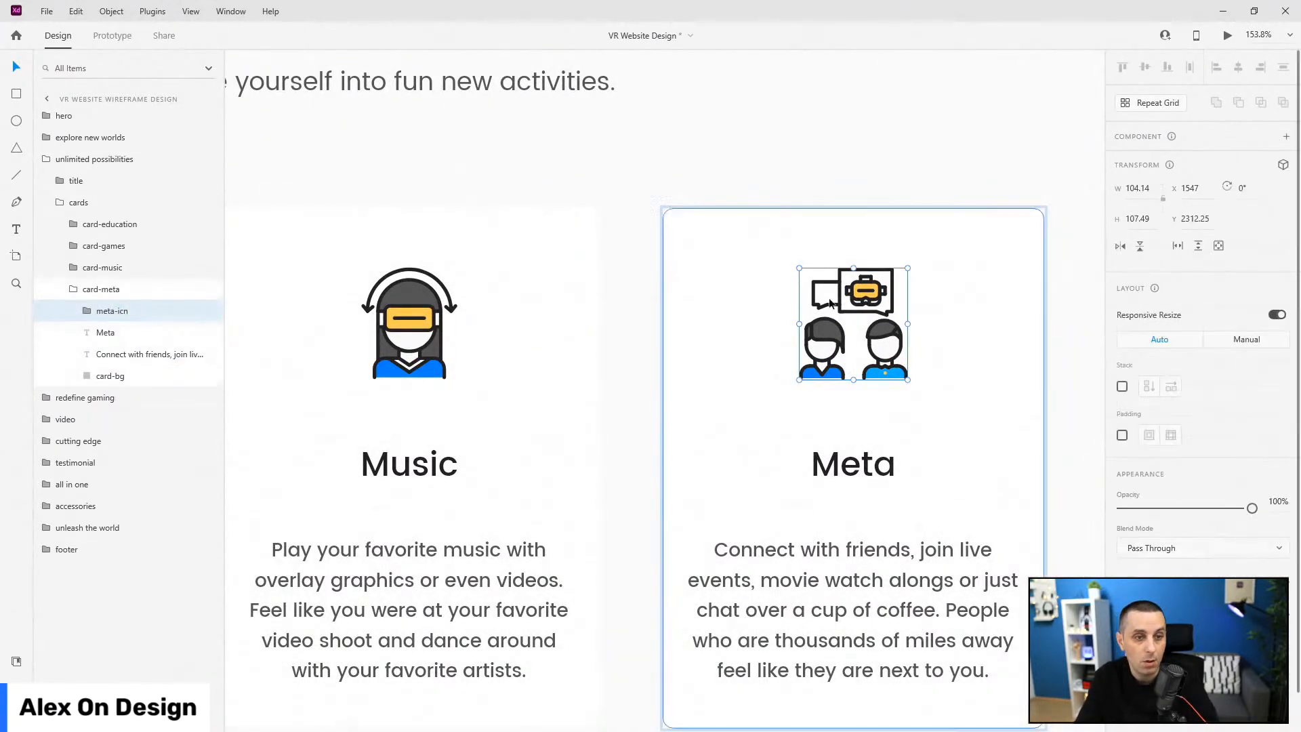
pyautogui.scroll(-3, 722, 238)
pyautogui.scroll(2, 766, 249)
pyautogui.press('Down')
pyautogui.press('Down')
pyautogui.press('Down')
pyautogui.press('Up')
pyautogui.press('Up')
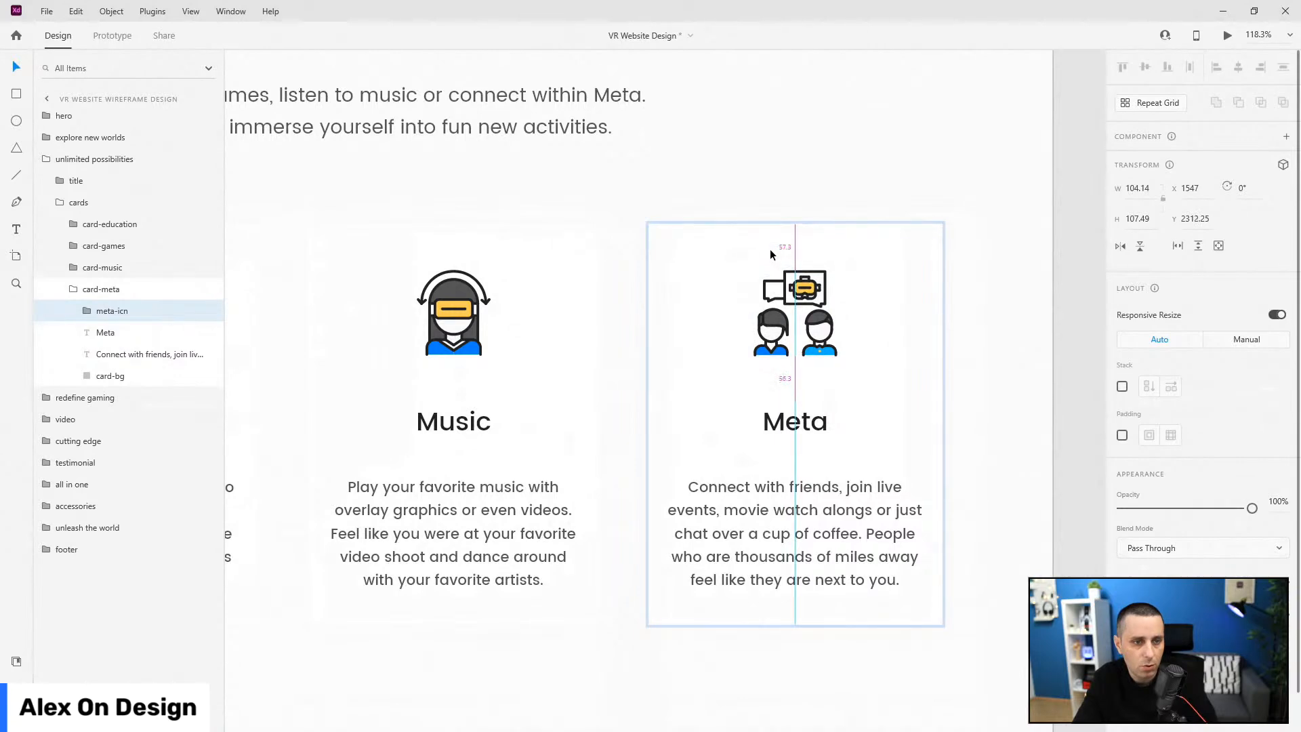
pyautogui.press('Up')
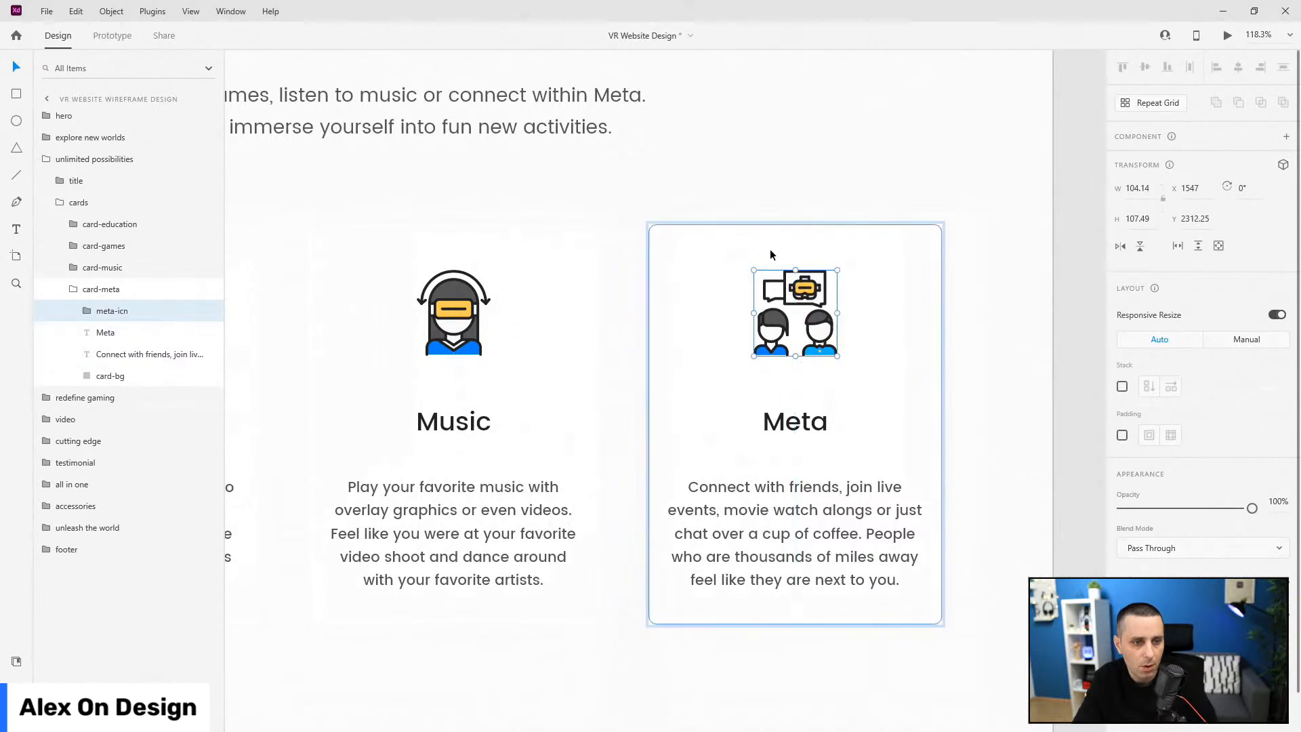
# - Collapse the card-meta, cards and unlimited possibilities groups in the layers
pyautogui.scroll(-4, 928, 277)
pyautogui.scroll(-2, 1090, 277)
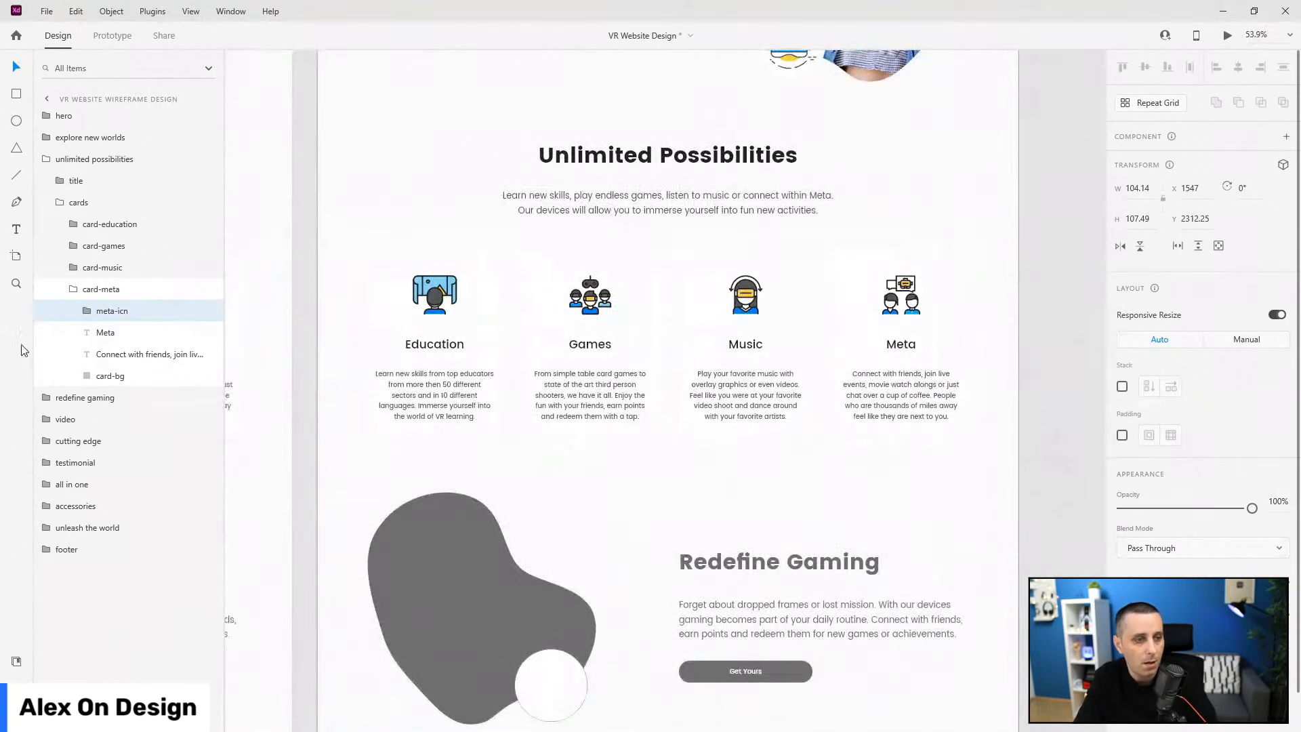
pyautogui.click(73, 289)
pyautogui.click(60, 205)
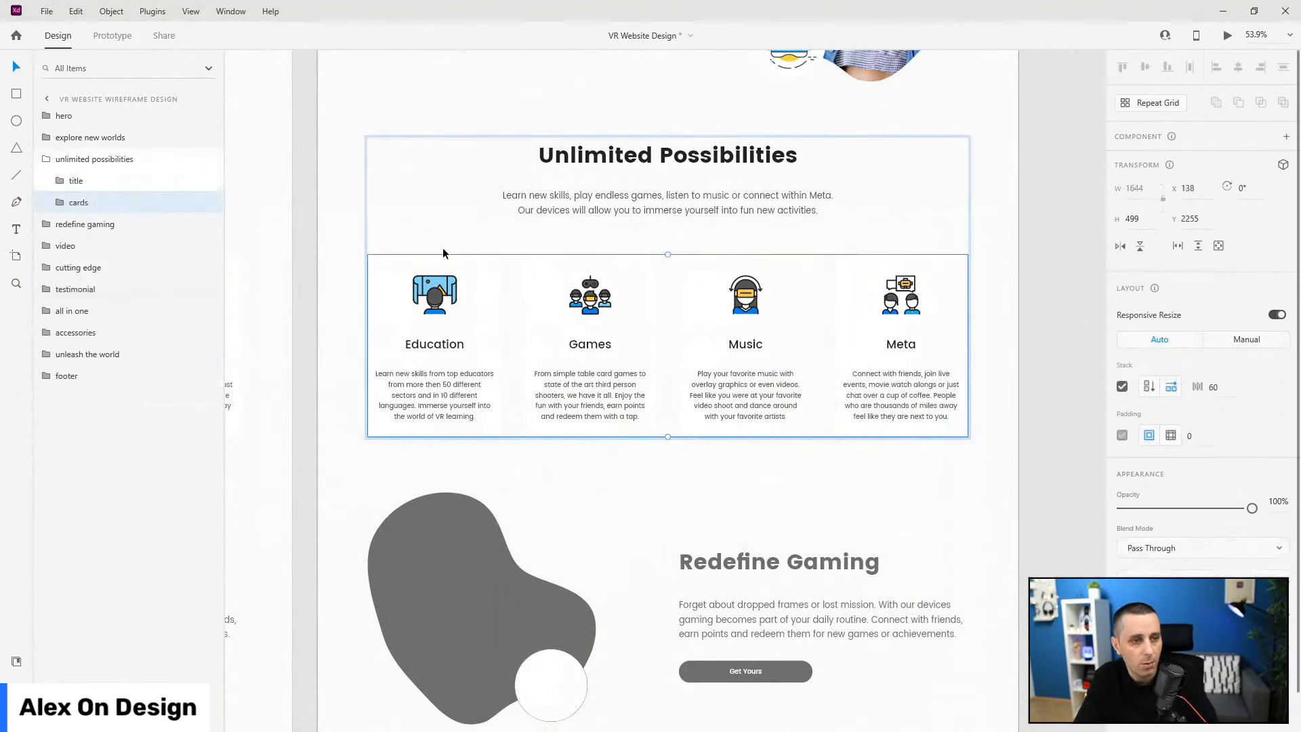
pyautogui.scroll(-5, 674, 337)
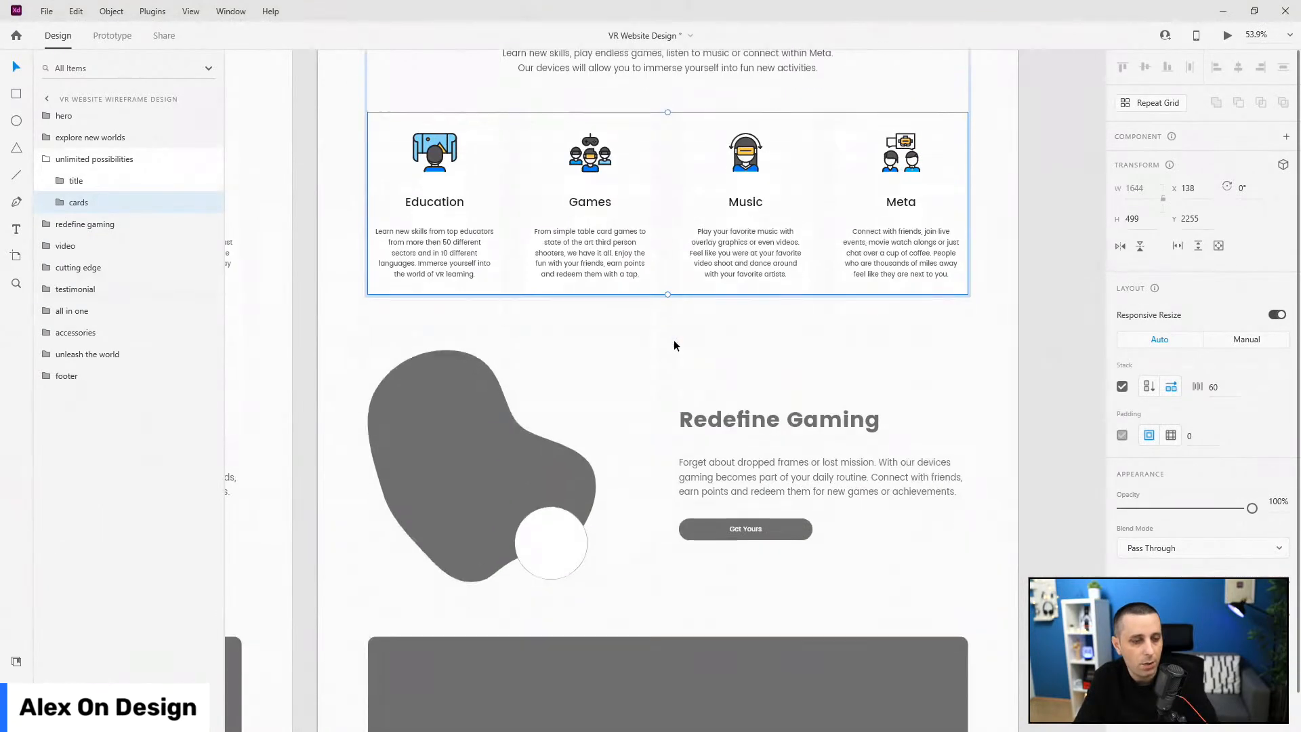
pyautogui.click(48, 160)
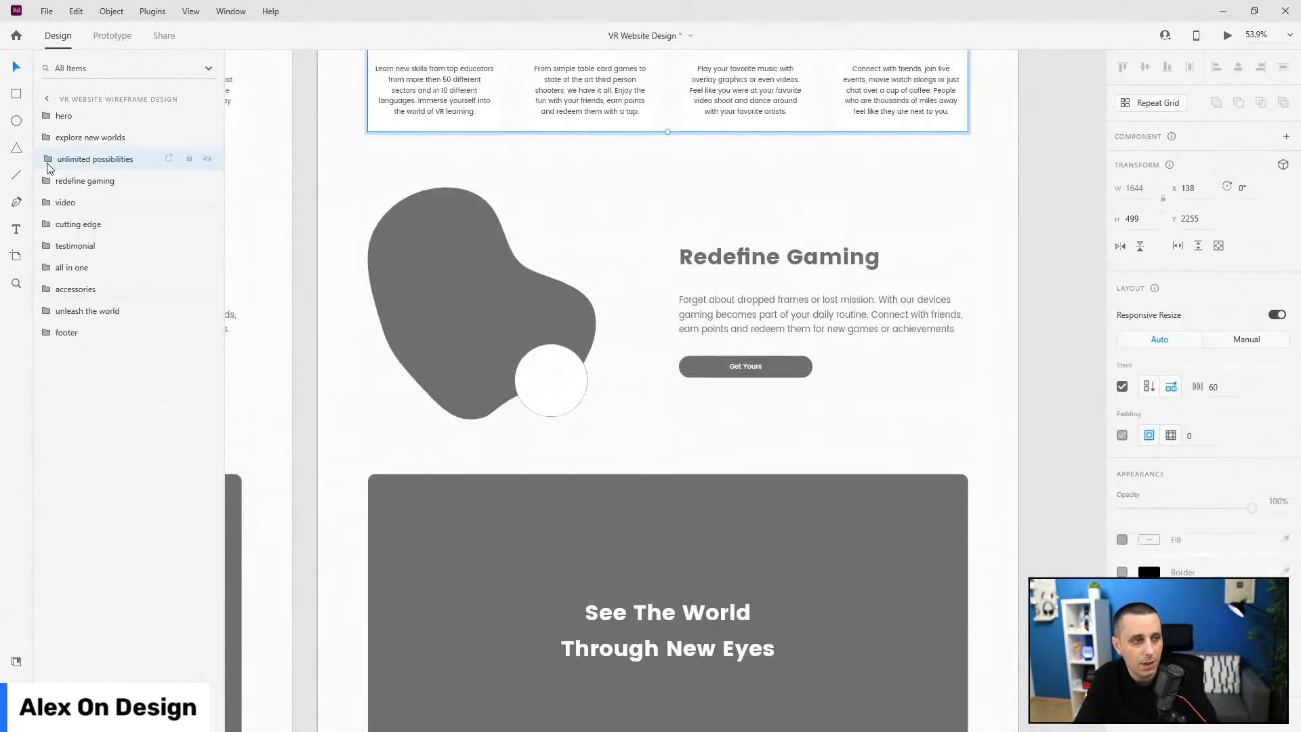
# - Apply the main-dark color to the Redefine Gaming heading and the paragraph color to its description
pyautogui.keyDown('ctrl'); pyautogui.click(780, 248); pyautogui.keyUp('ctrl')
pyautogui.click(15, 660)
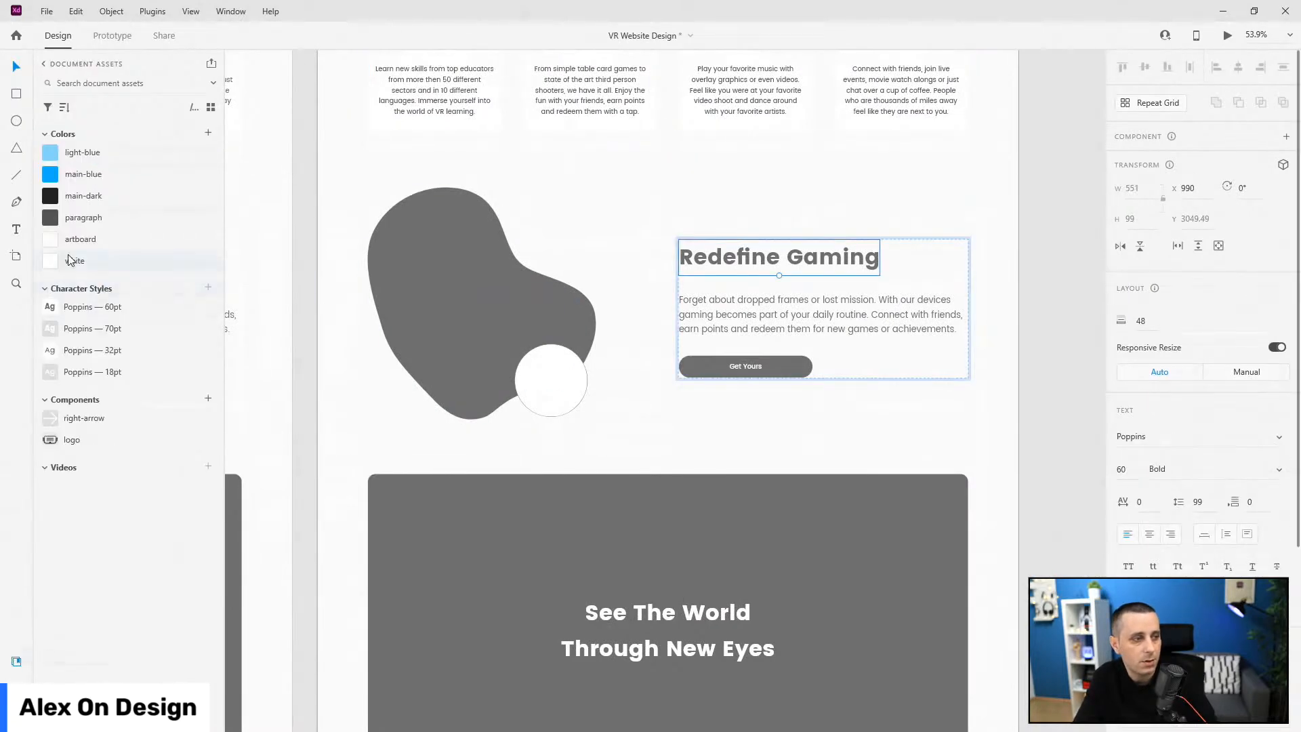
pyautogui.click(773, 298)
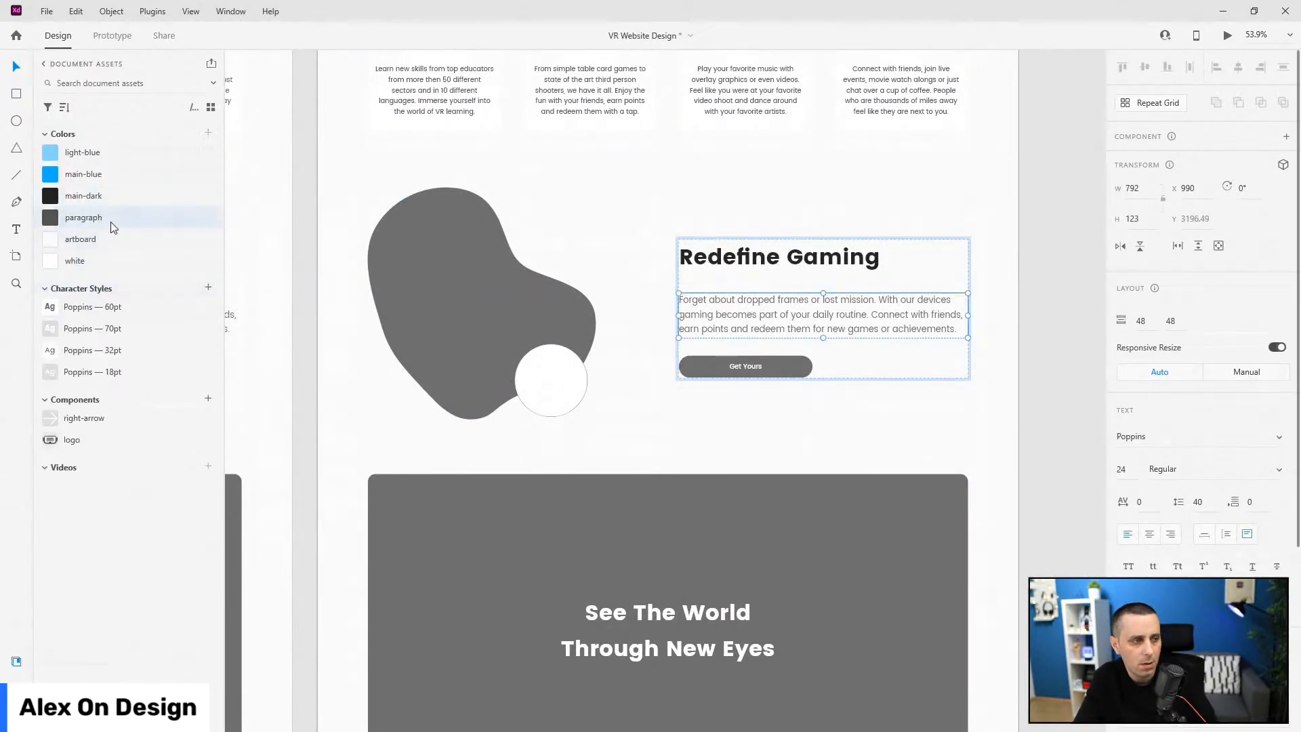
# - Fill the Get Yours button with main-blue and collapse the main-btn and text groups in the layers
pyautogui.click(759, 366)
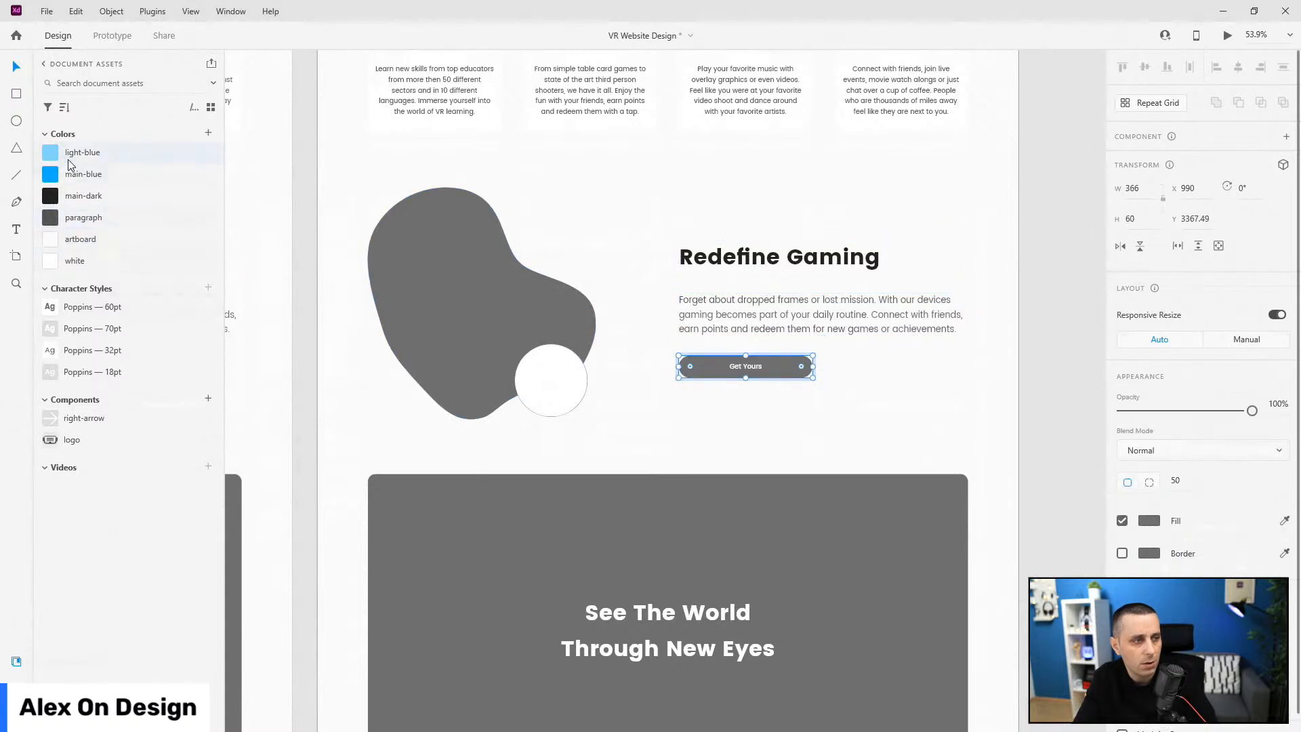
pyautogui.click(84, 174)
pyautogui.click(16, 686)
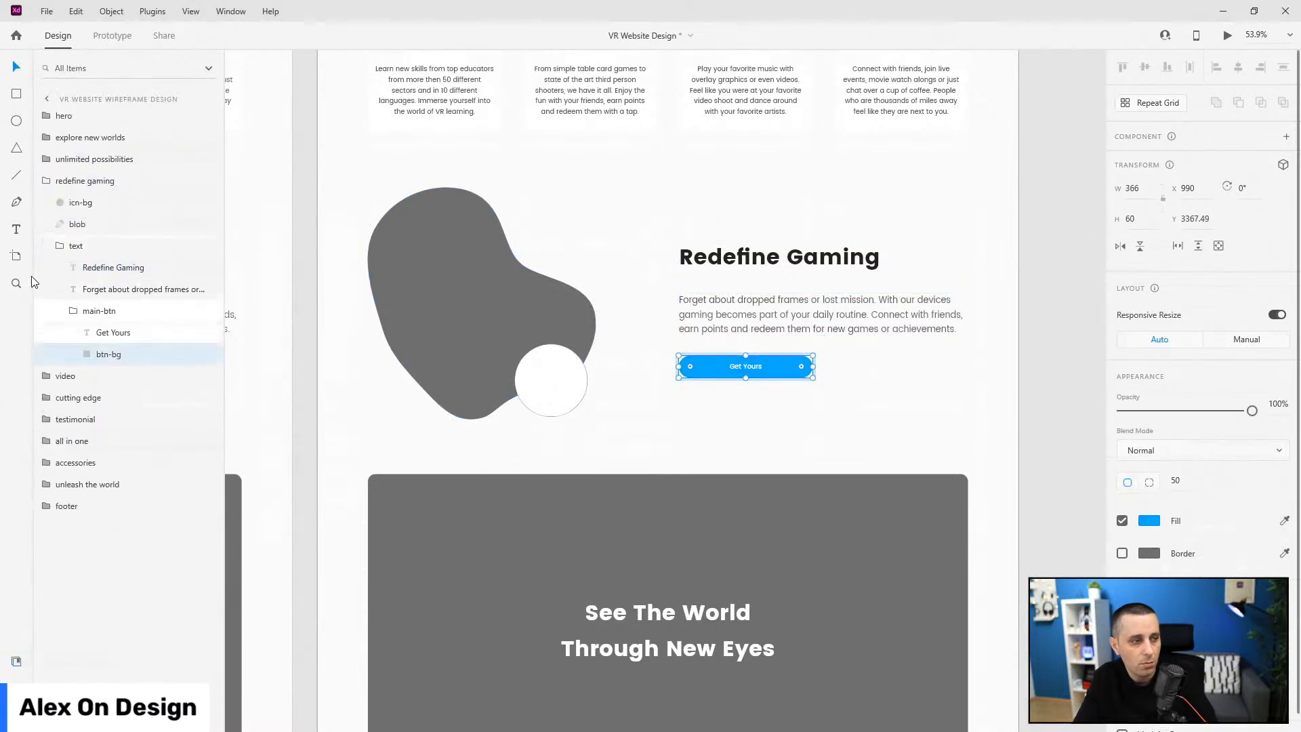
pyautogui.click(72, 309)
pyautogui.click(64, 245)
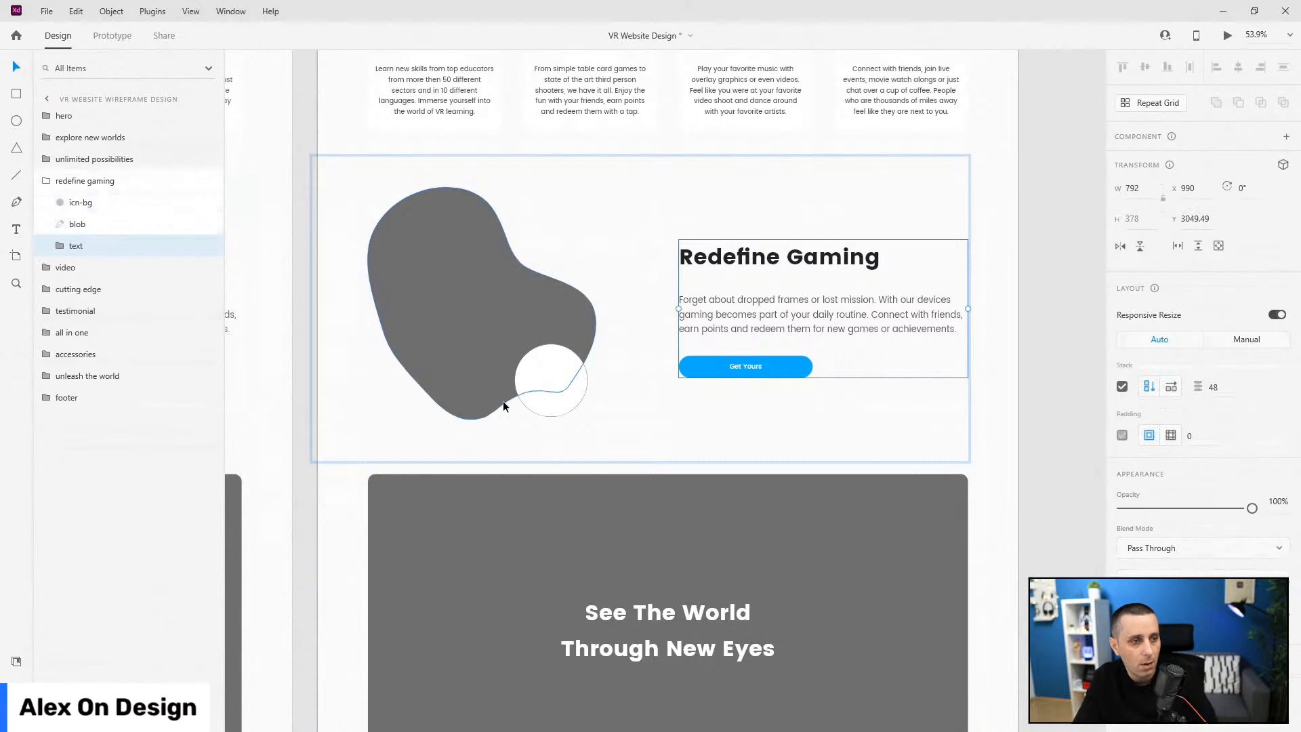
# - Remove the border of the white icn-bg circle and place the pasted gaming animation over it at X 540, Y 3335
pyautogui.click(558, 380)
pyautogui.click(1122, 521)
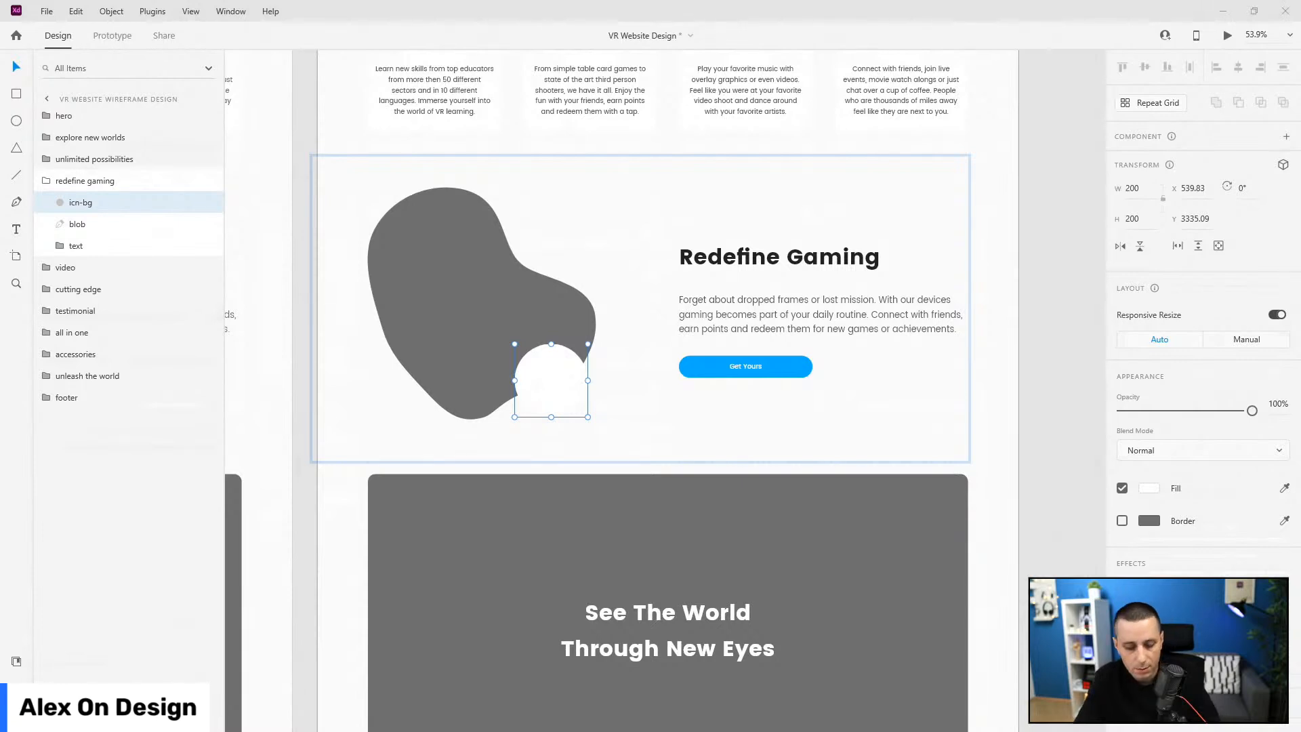
pyautogui.scroll(5, 575, 380)
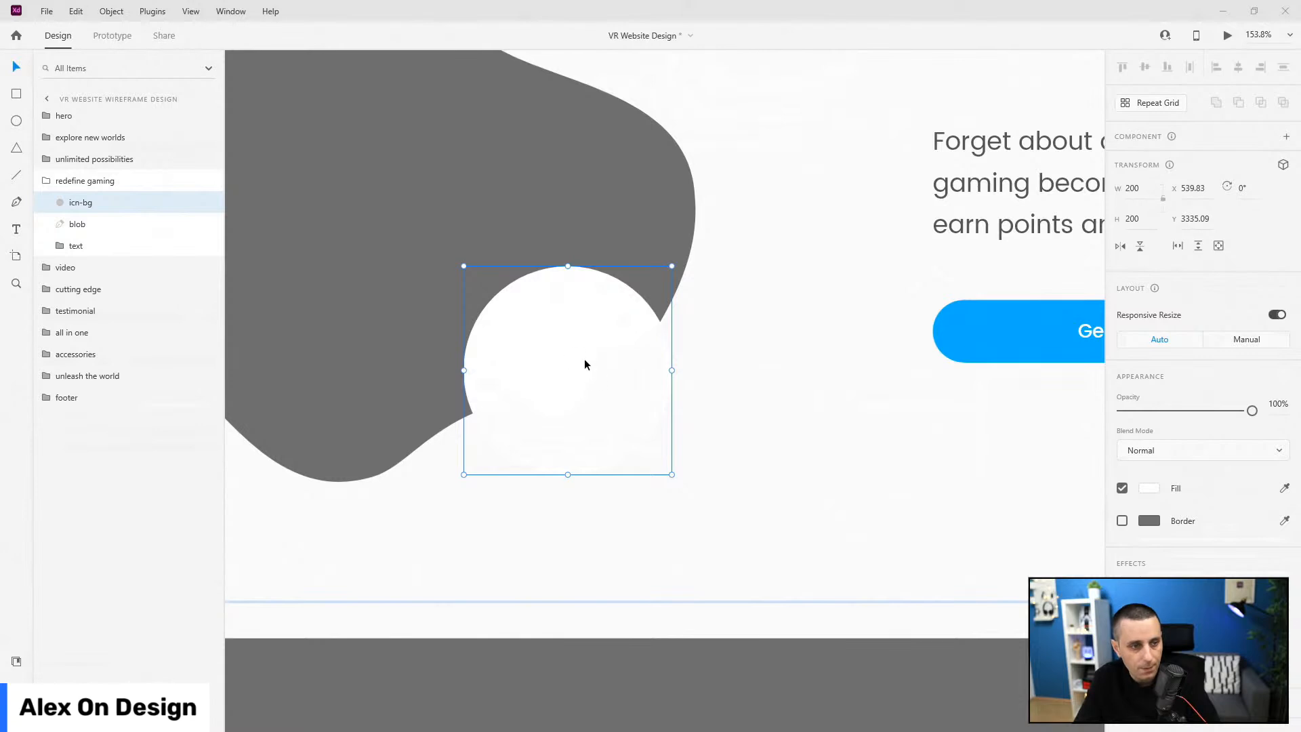
pyautogui.hotkey('ctrl', 'v')
pyautogui.moveTo(592, 604); pyautogui.dragTo(582, 324)
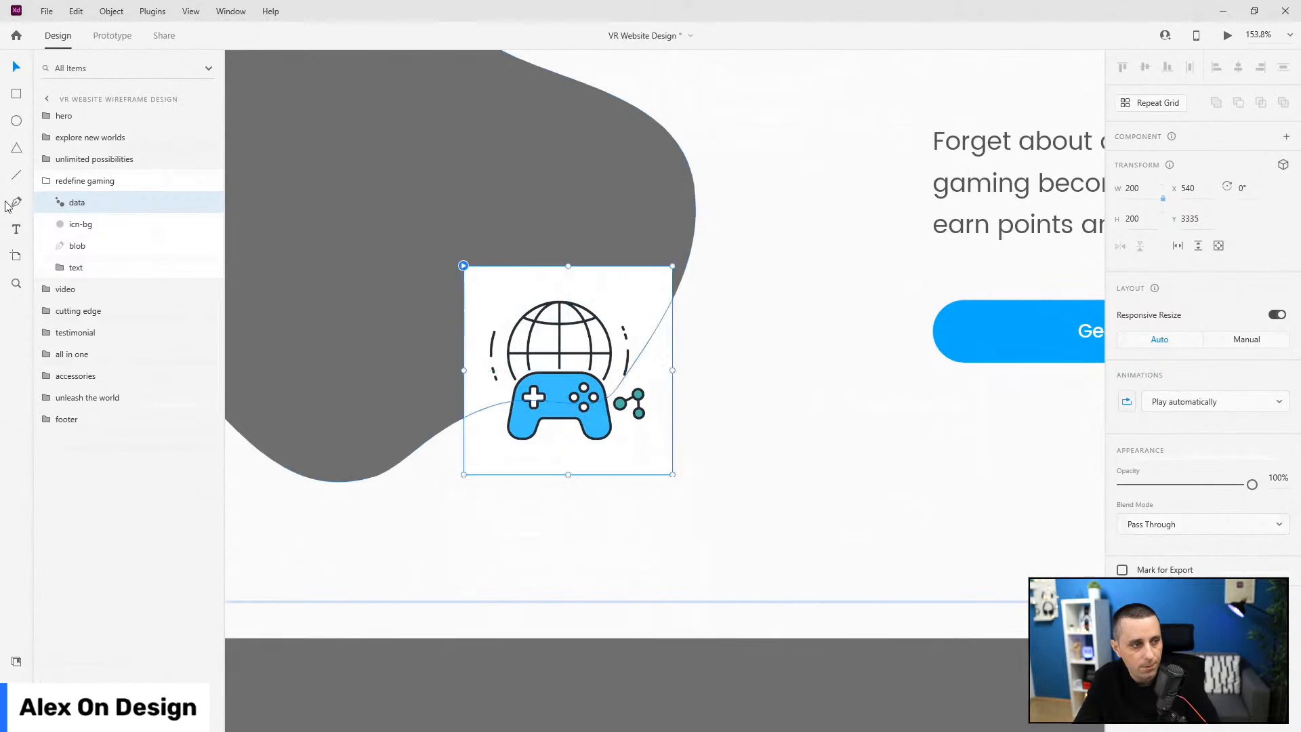
# - Duplicate the icn-bg circle, rename the copy mask and move it above the data animation in the layers
pyautogui.click(98, 224)
pyautogui.hotkey('ctrl', 'd')
pyautogui.doubleClick(81, 227)
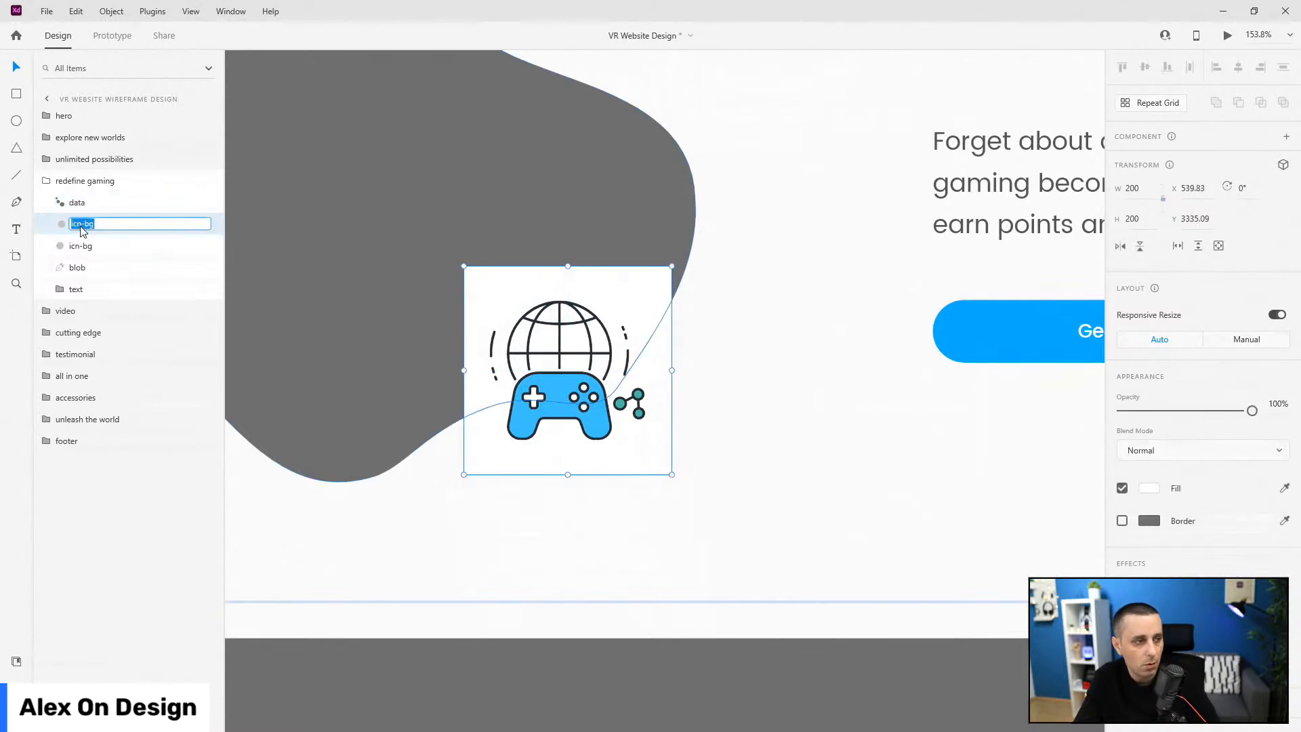
pyautogui.write('mask')
pyautogui.press('Return')
pyautogui.moveTo(82, 231); pyautogui.dragTo(81, 198)
# - Mask the data animation and icn-bg with the mask circle and rename the resulting group gaming-icn
pyautogui.keyDown('shift'); pyautogui.click(81, 245); pyautogui.keyUp('shift')
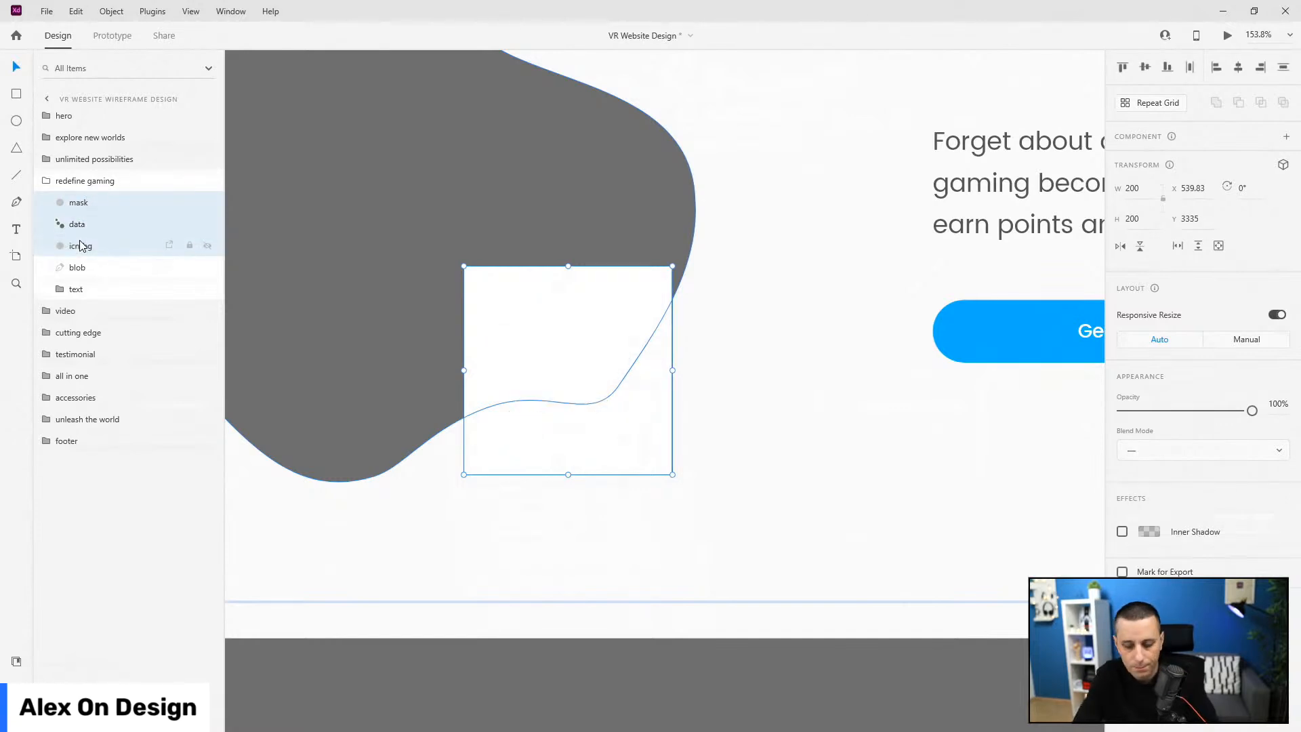
pyautogui.hotkey('ctrl', 'shift', 'm')
pyautogui.doubleClick(104, 203)
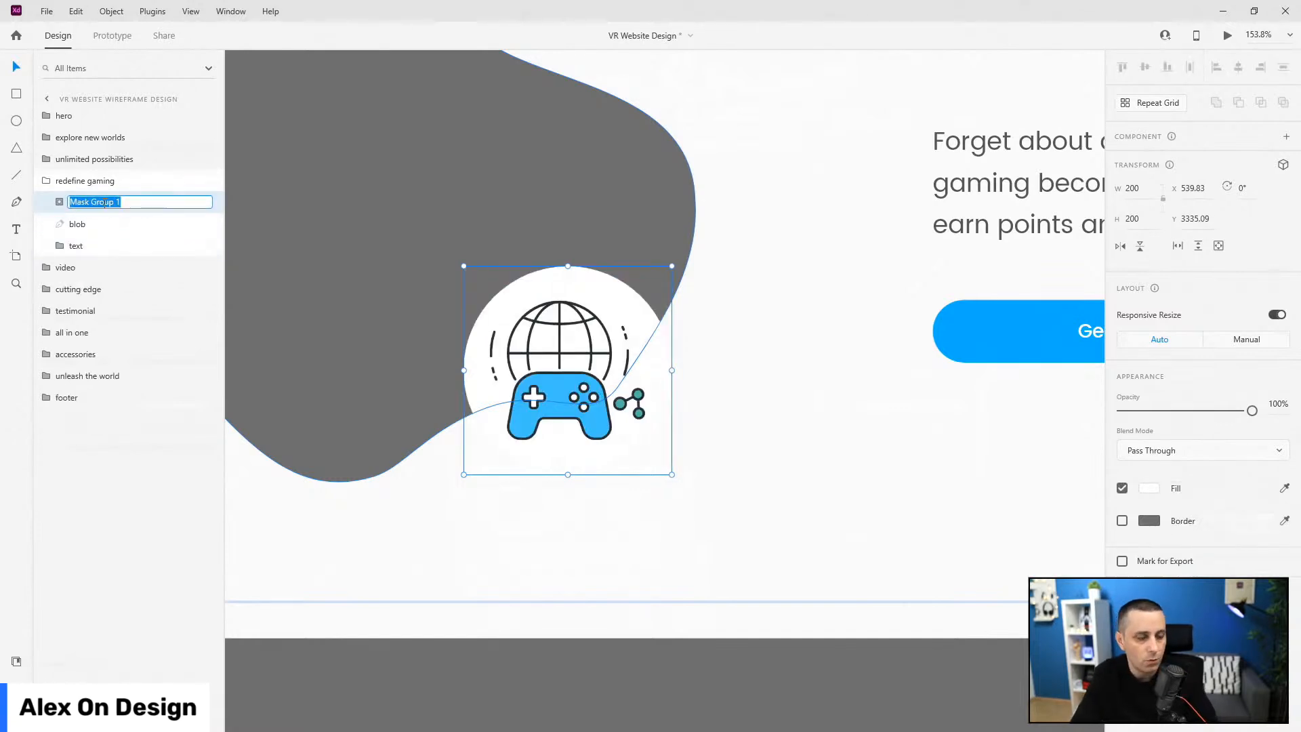
pyautogui.write('gam')
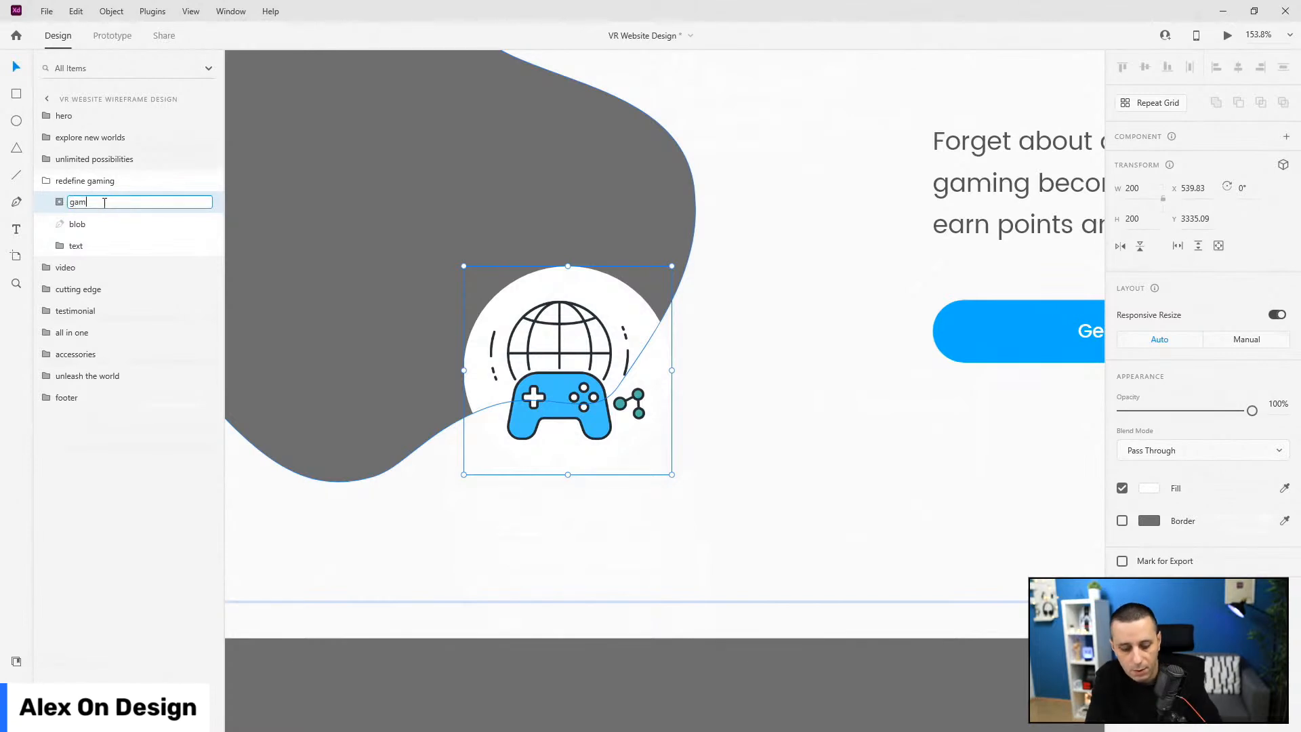
pyautogui.write('ing-icn')
pyautogui.press('Return')
# - Duplicate the Redefine Gaming blob and rename the copy mask
pyautogui.scroll(-4, 434, 306)
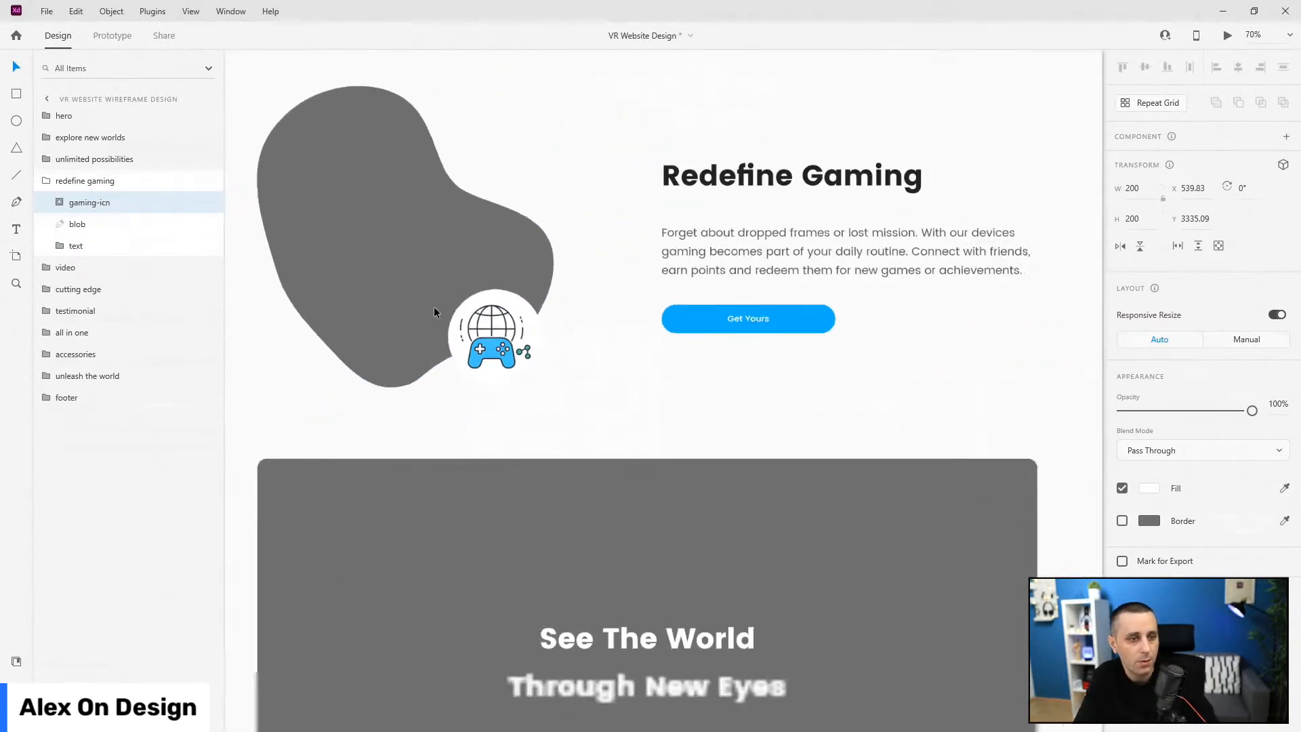
pyautogui.click(77, 224)
pyautogui.scroll(-3, 674, 255)
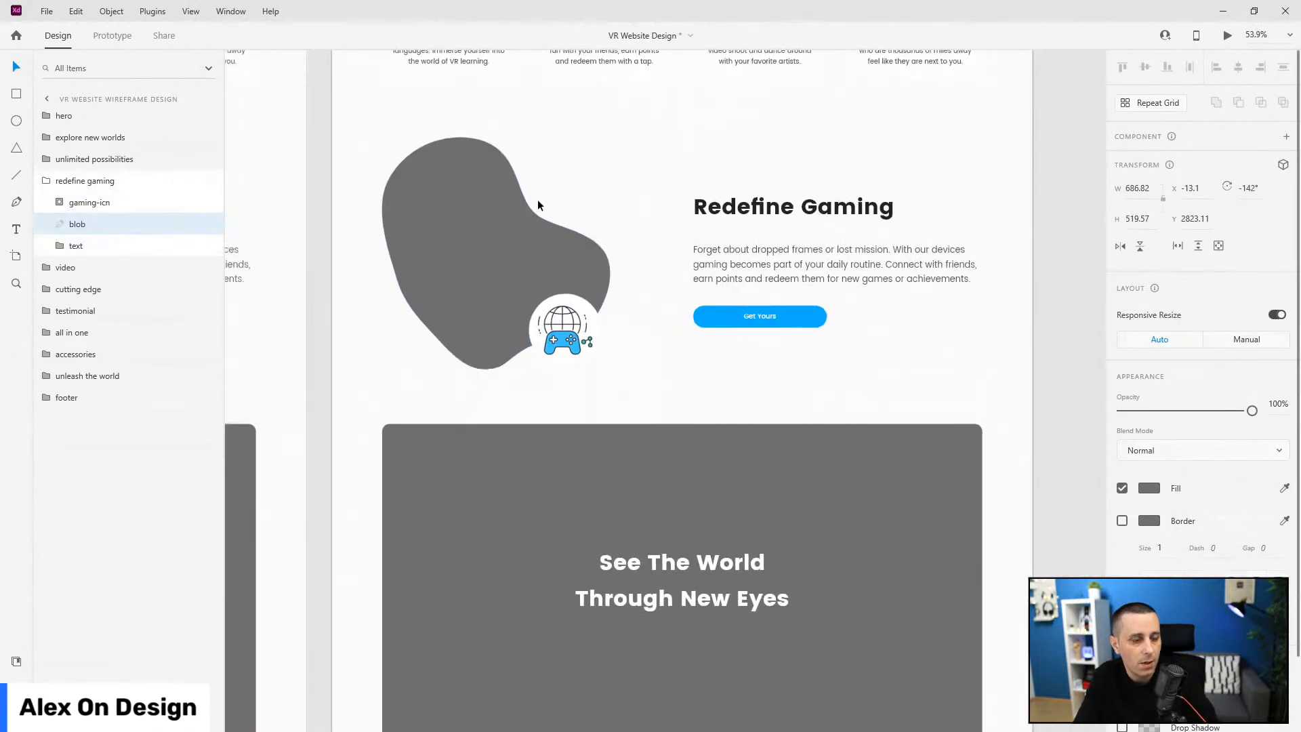
pyautogui.scroll(3, 434, 136)
pyautogui.hotkey('ctrl', 'd')
pyautogui.doubleClick(76, 224)
pyautogui.write('mask')
pyautogui.press('Return')
# - Hide the mask copy and fill the original blob with light-blue
pyautogui.click(208, 223)
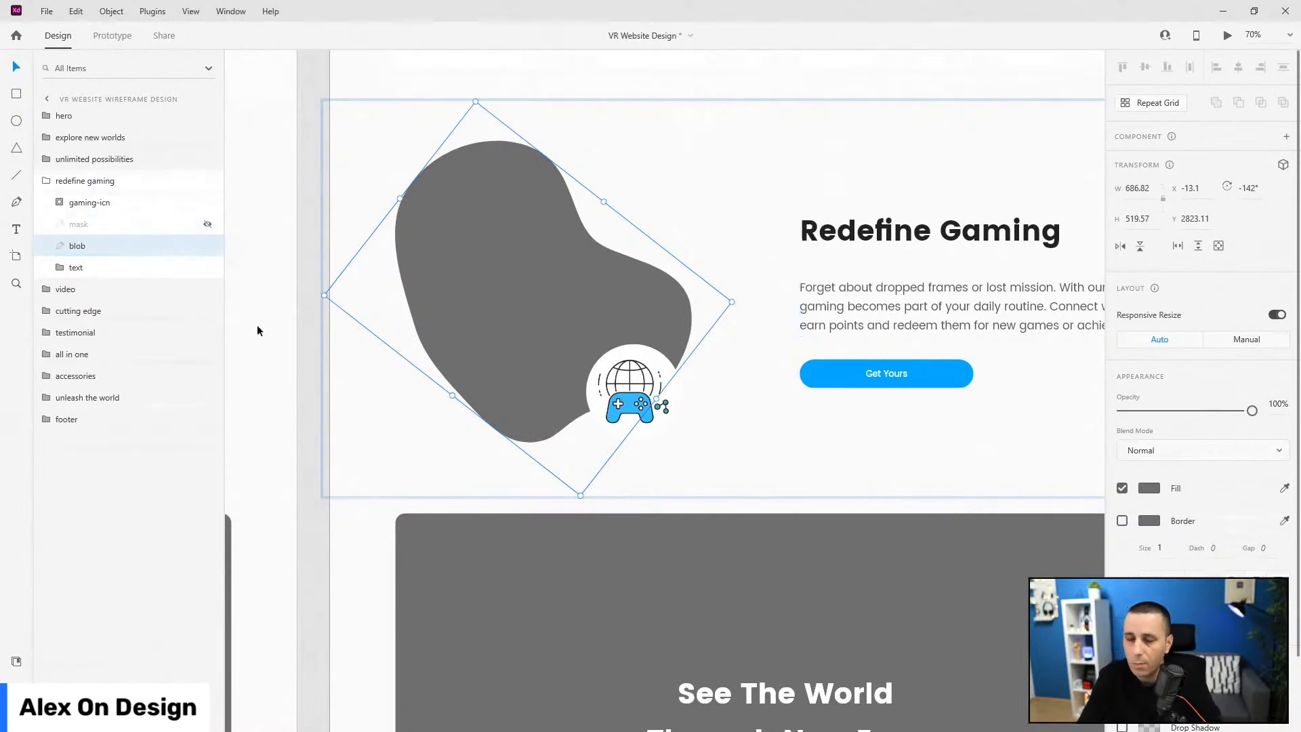
pyautogui.click(16, 660)
pyautogui.click(80, 150)
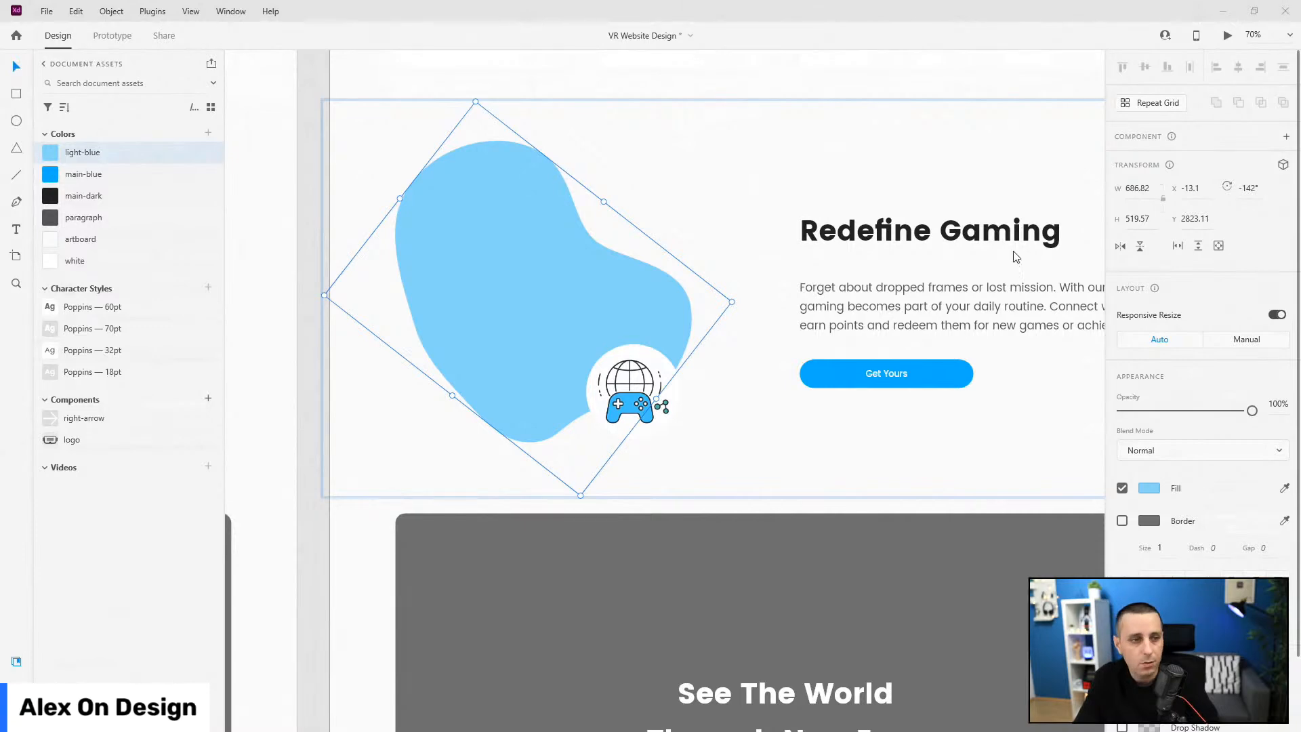
# - Add the man-vr photo to the Redefine Gaming section, scale it to about 724 × 635 and position it over the blob
pyautogui.click(798, 177)
pyautogui.scroll(-2, 545, 193)
pyautogui.scroll(-6, 545, 196)
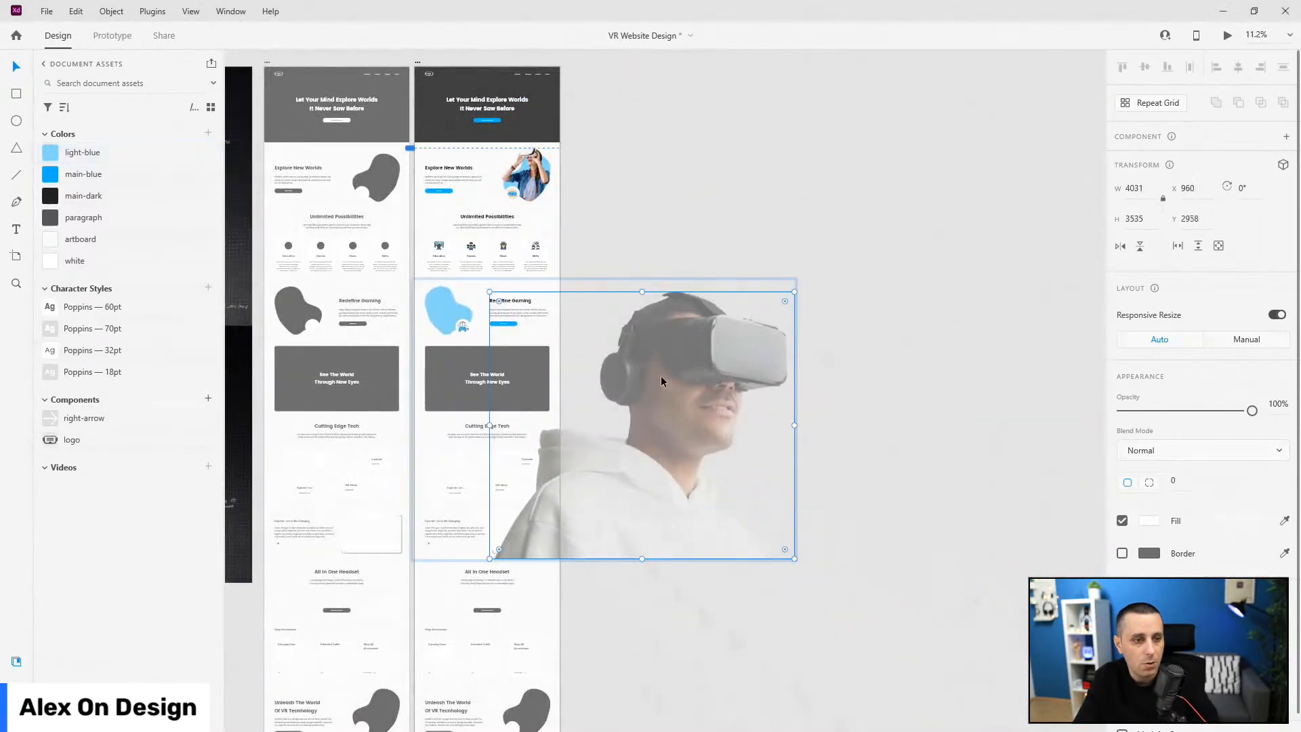
pyautogui.moveTo(672, 387); pyautogui.dragTo(587, 344)
pyautogui.moveTo(708, 522); pyautogui.dragTo(472, 315)
pyautogui.scroll(6, 468, 313)
pyautogui.moveTo(318, 233); pyautogui.dragTo(393, 337)
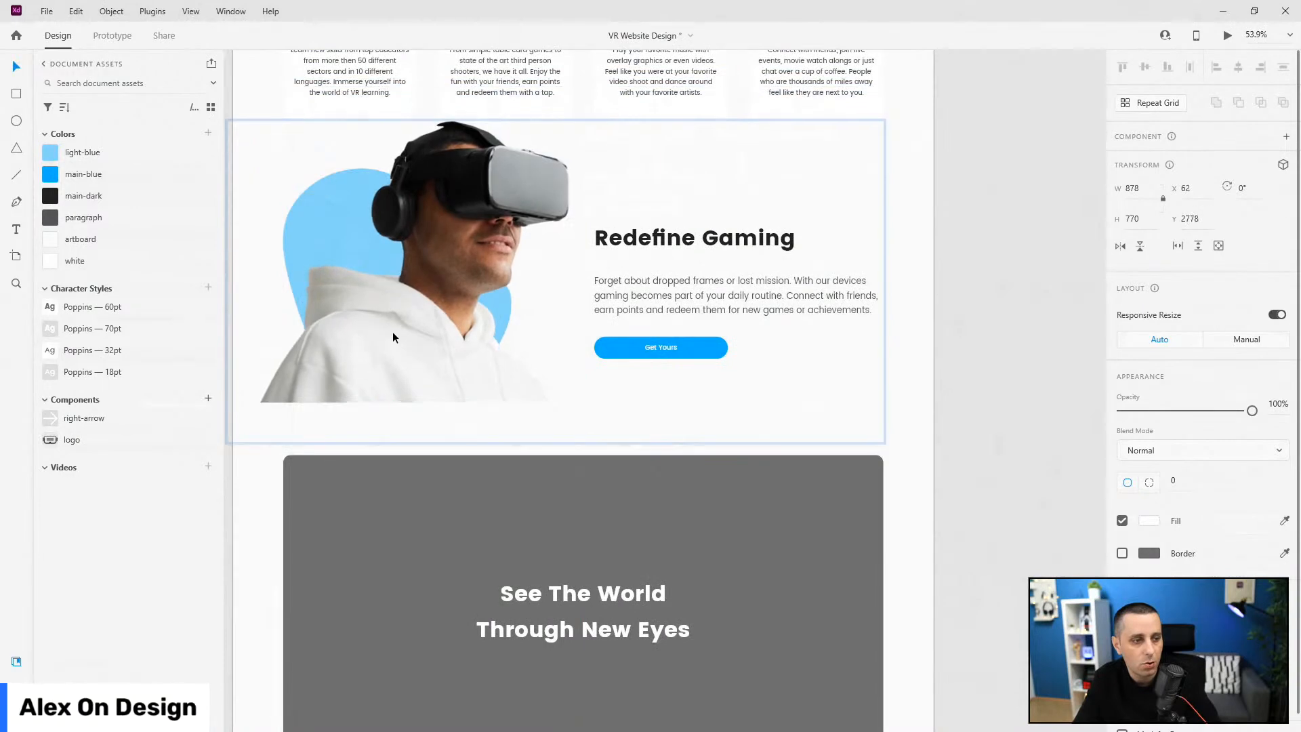
pyautogui.scroll(3, 277, 214)
pyautogui.moveTo(778, 53); pyautogui.dragTo(683, 84)
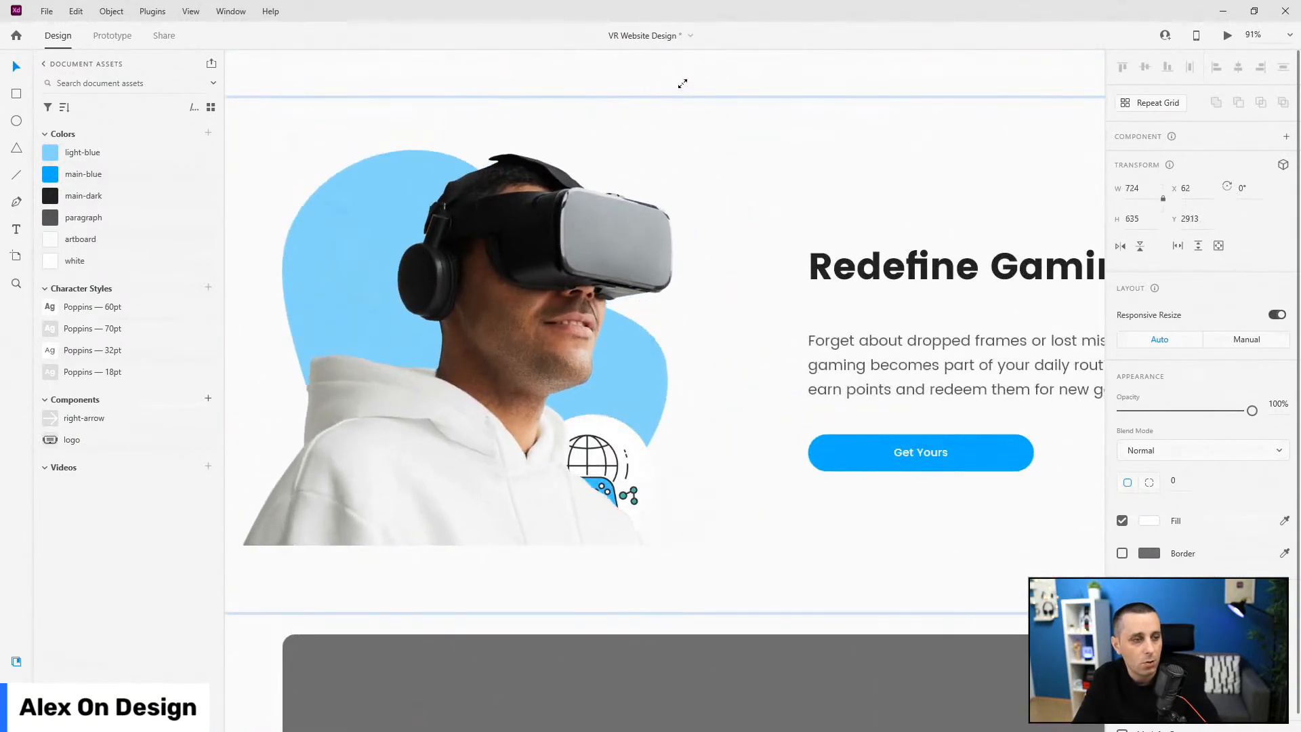
pyautogui.moveTo(524, 224); pyautogui.dragTo(528, 227)
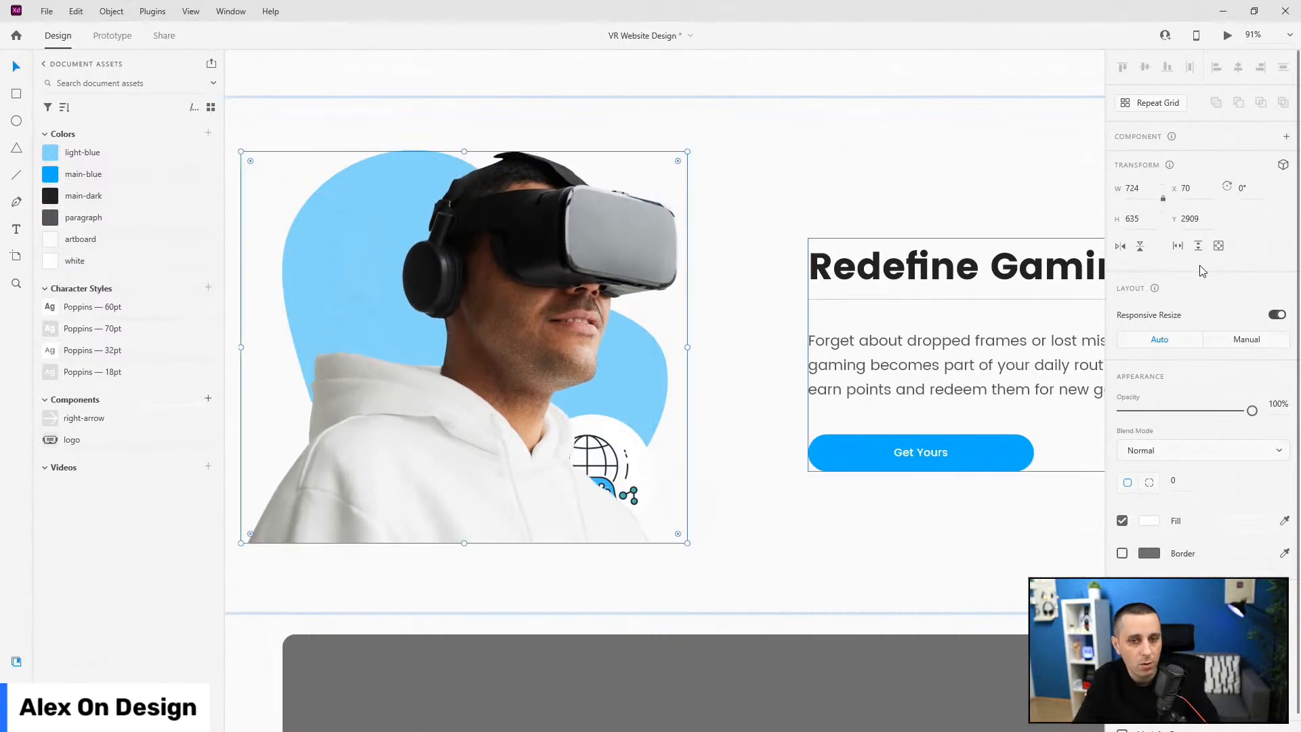
# - Nudge the man-vr photo up by one pixel over the blob and set its opacity to 32%
pyautogui.moveTo(1251, 410); pyautogui.dragTo(1162, 413)
pyautogui.press('Up')
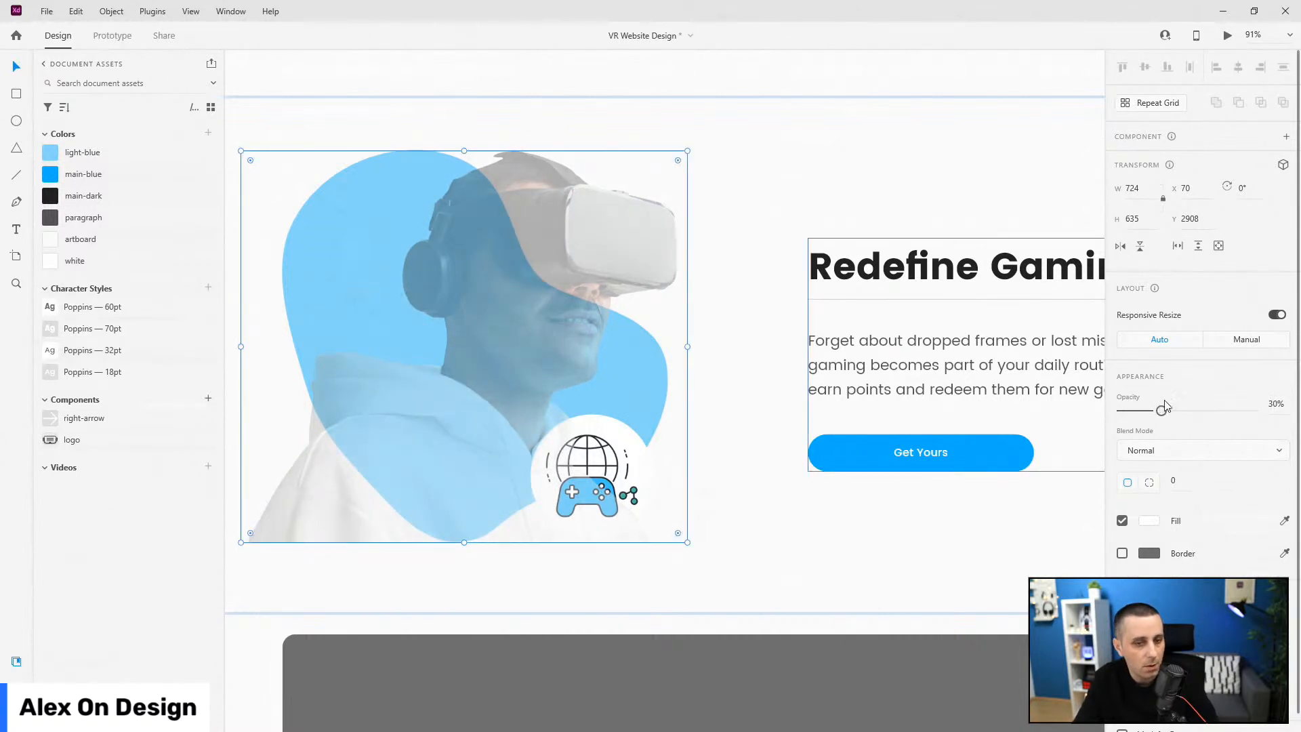
pyautogui.moveTo(1160, 410); pyautogui.dragTo(1252, 410)
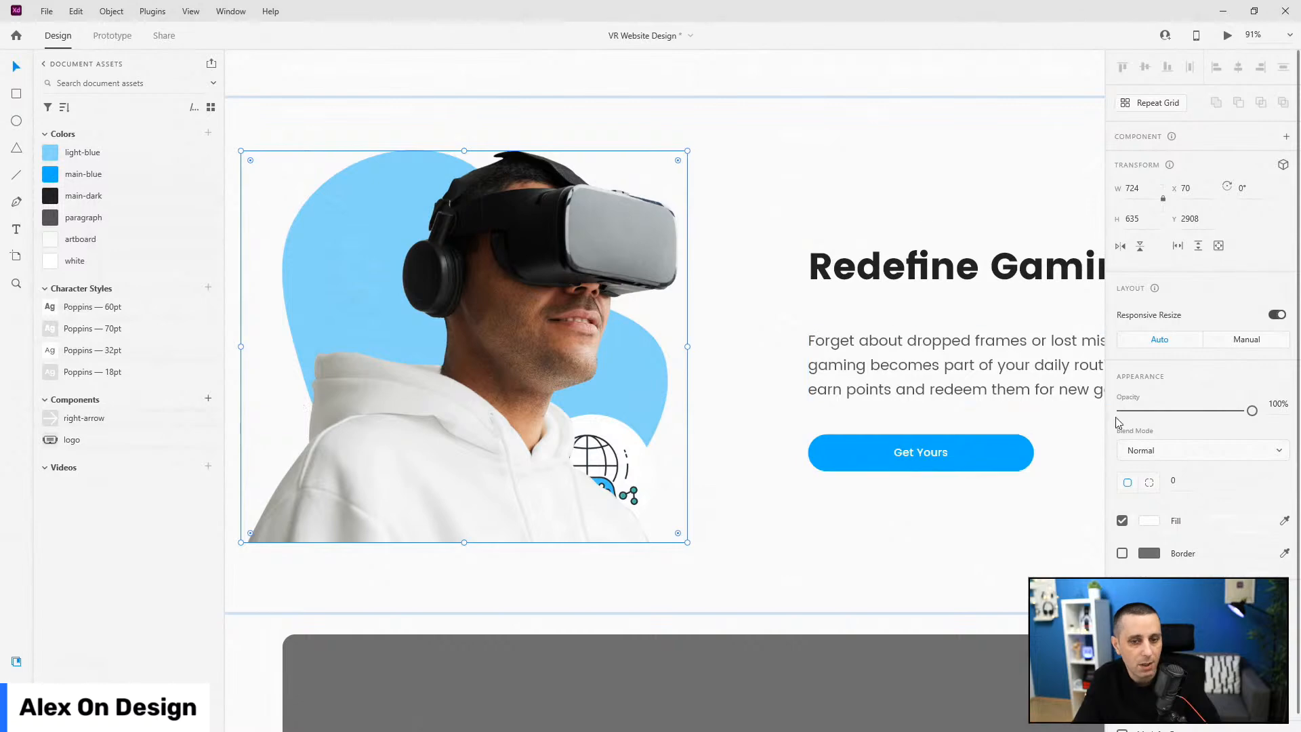
pyautogui.click(1165, 410)
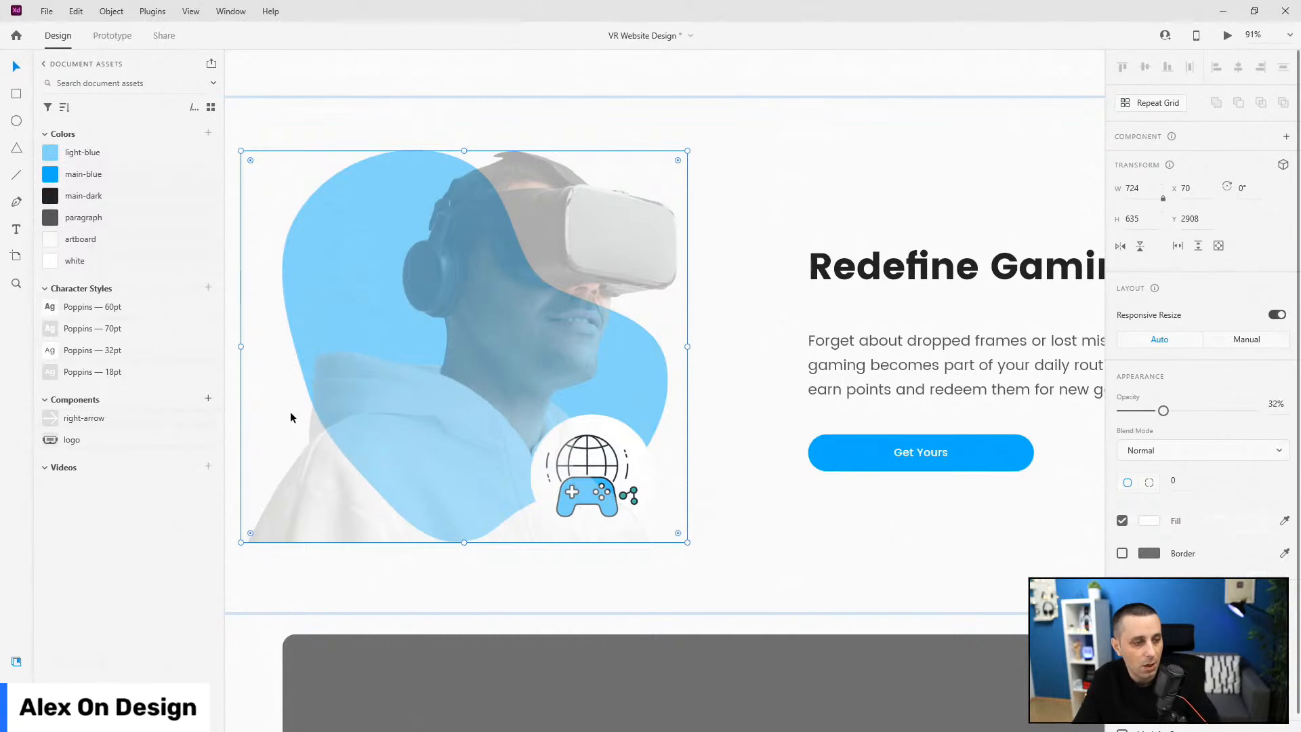
# - Move the man-vr photo between the mask and blob in the layers and unhide the mask
pyautogui.click(17, 660)
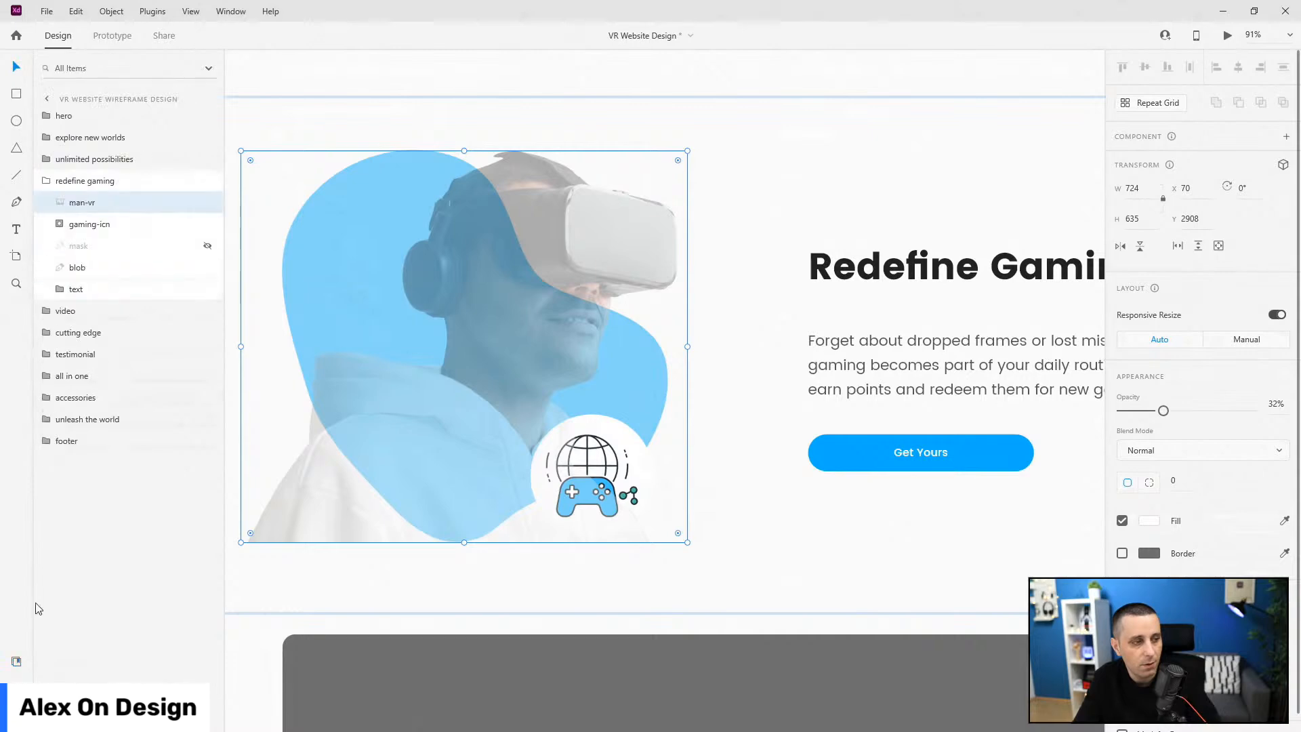
pyautogui.moveTo(115, 206); pyautogui.dragTo(75, 239)
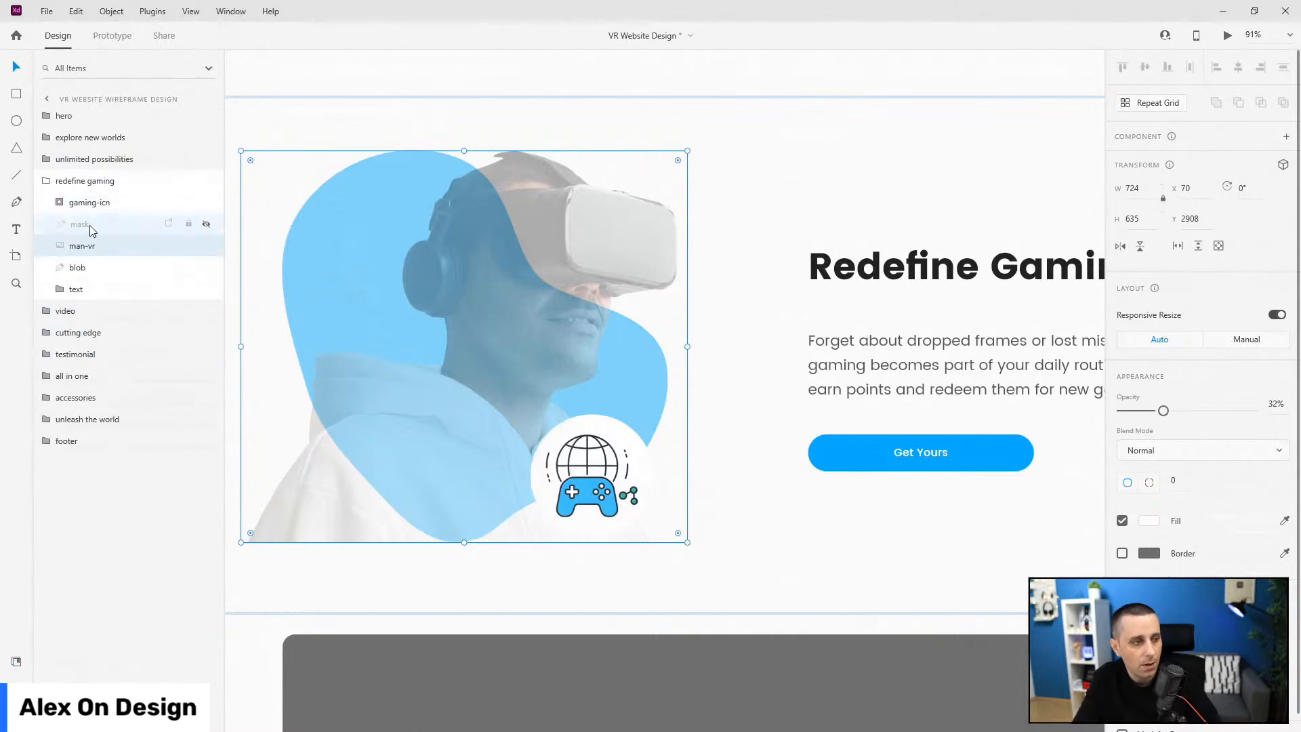
pyautogui.click(85, 224)
pyautogui.click(206, 224)
# - Mask the man-vr photo and blob with the mask shape and rename the resulting group man-vr
pyautogui.keyDown('shift'); pyautogui.click(93, 264); pyautogui.keyUp('shift')
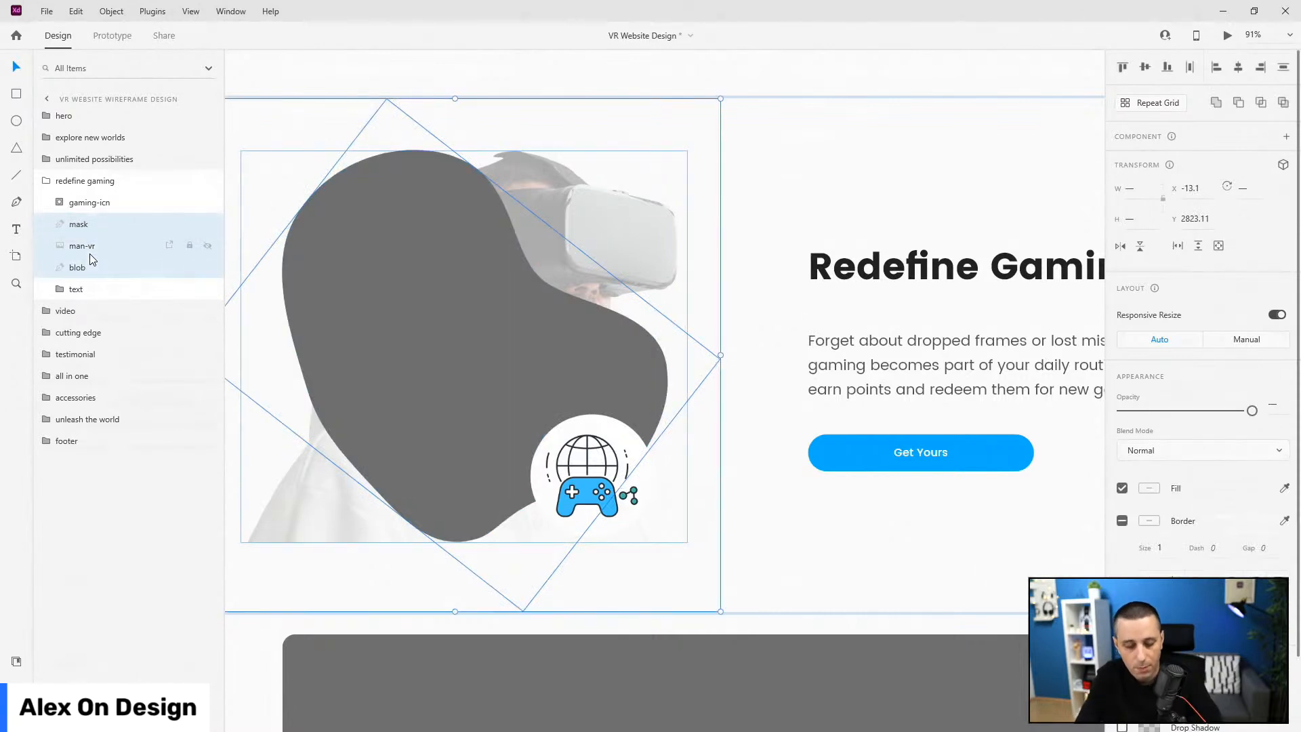
pyautogui.hotkey('ctrl', 'shift', 'm')
pyautogui.doubleClick(90, 223)
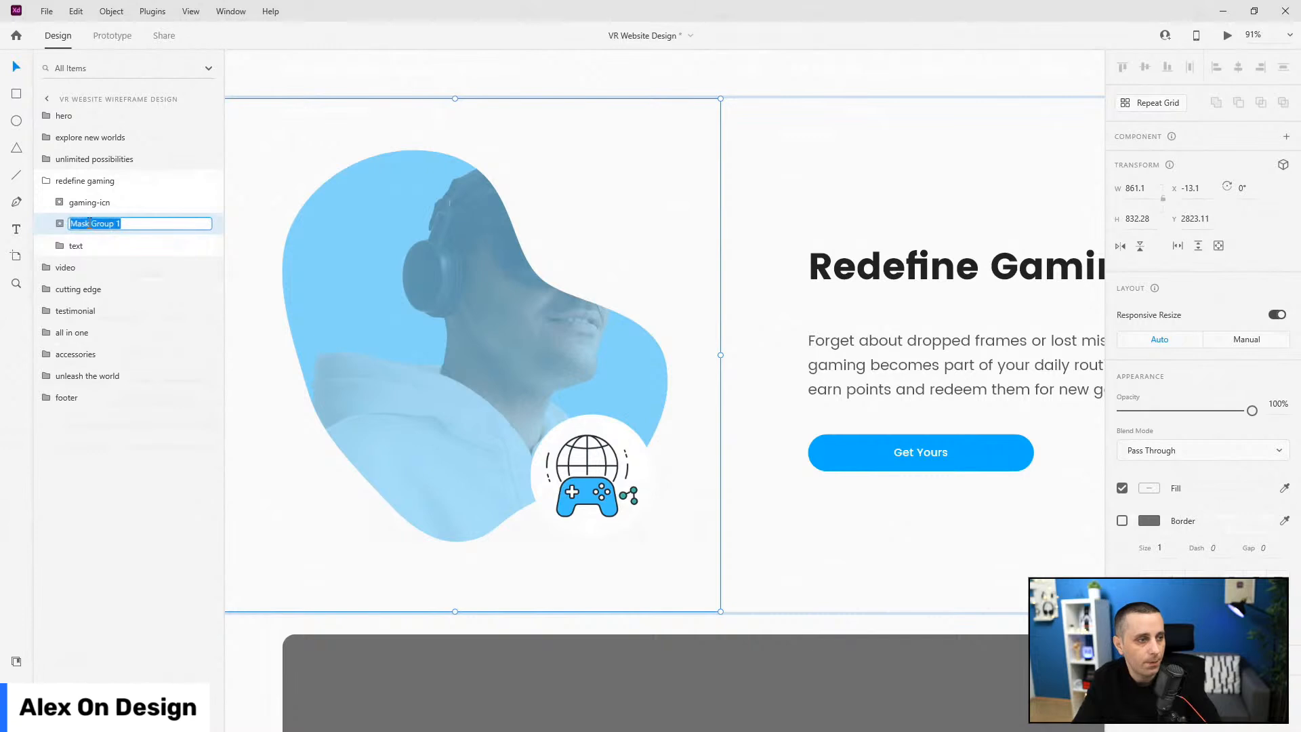
pyautogui.write('man-vr')
pyautogui.press('Return')
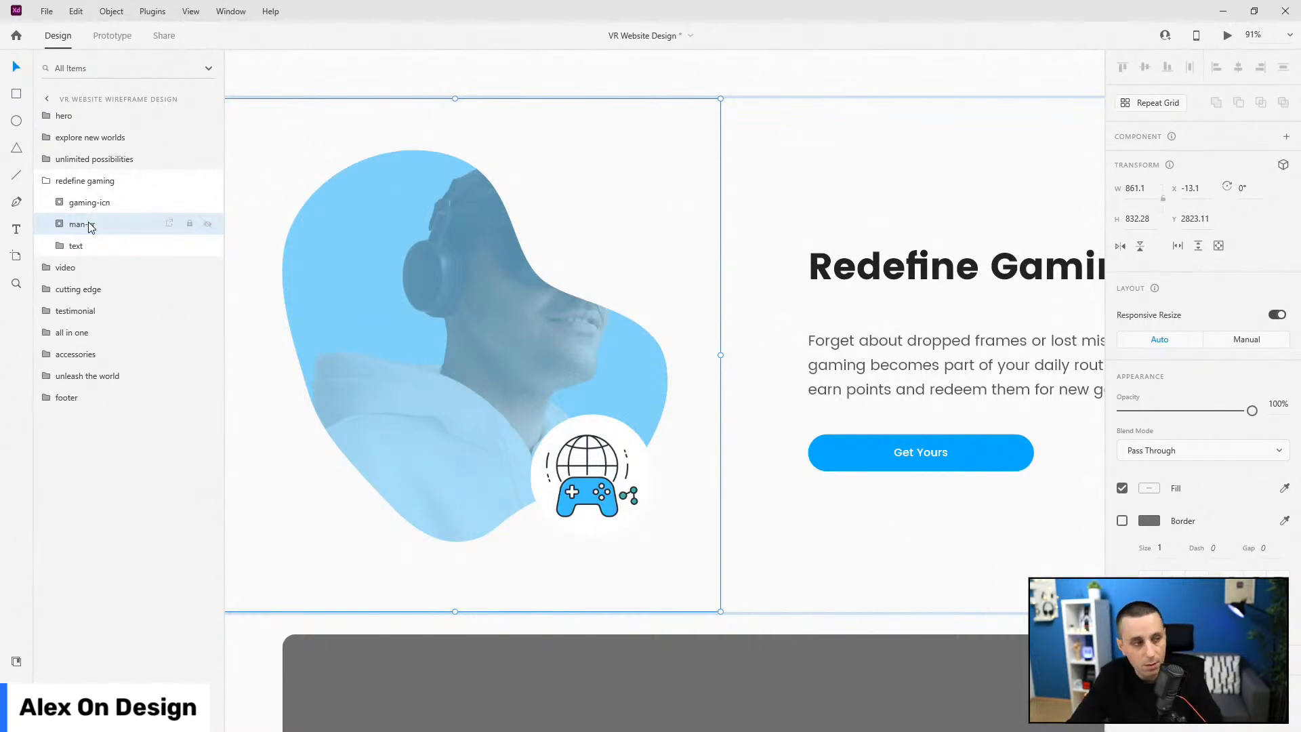
# - Set the man-vr photo inside the mask group back to 100% opacity
pyautogui.click(60, 224)
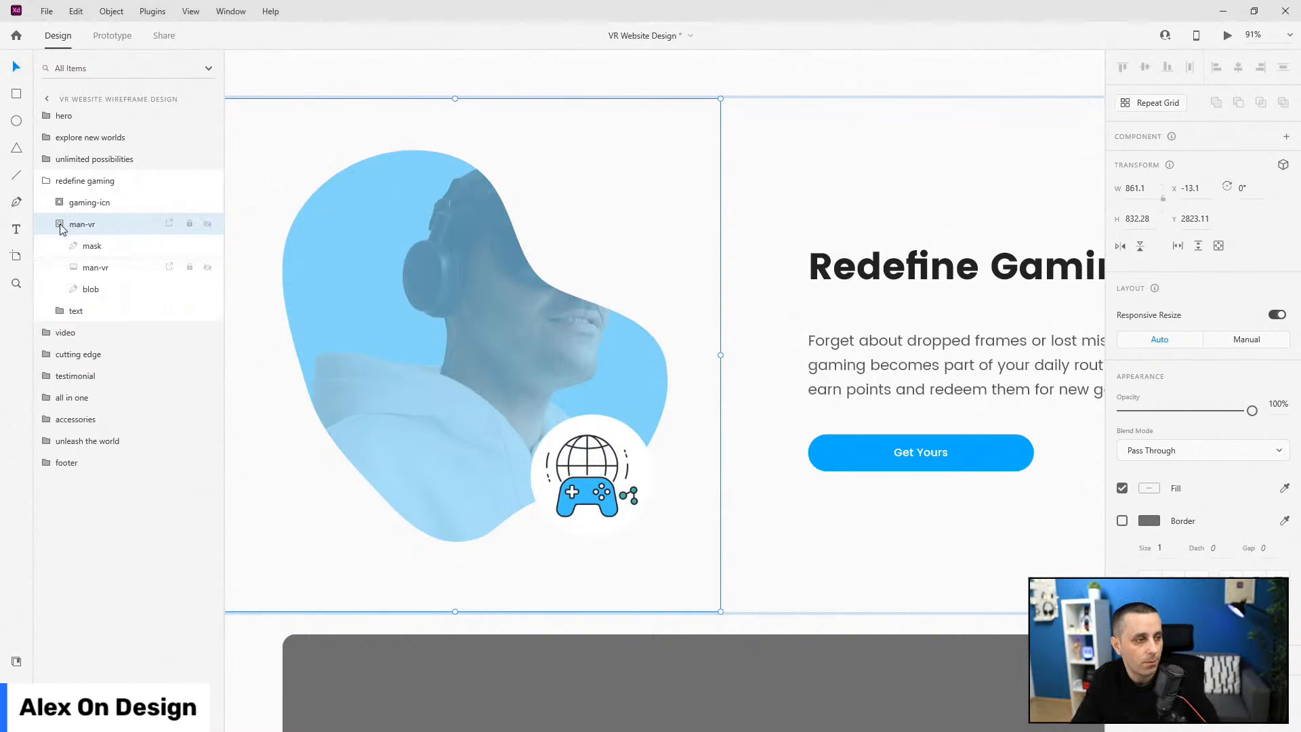
pyautogui.click(95, 267)
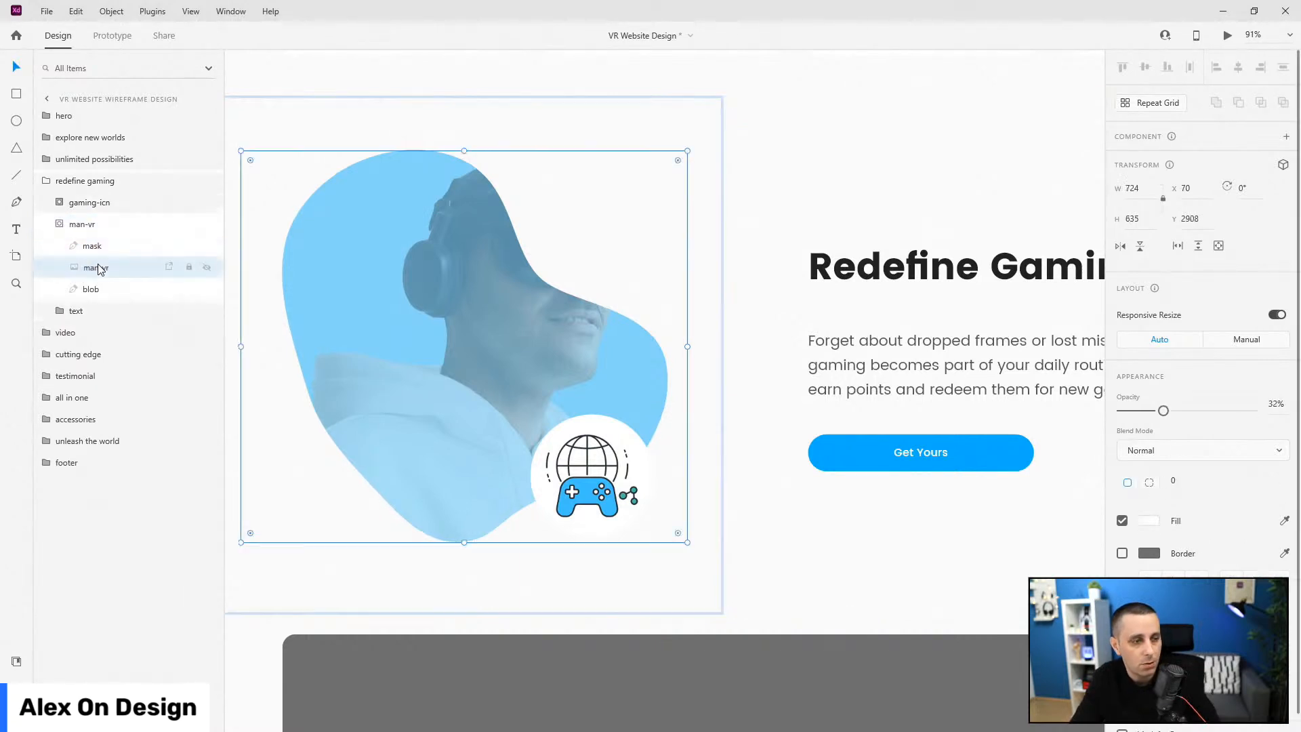
pyautogui.press('0')
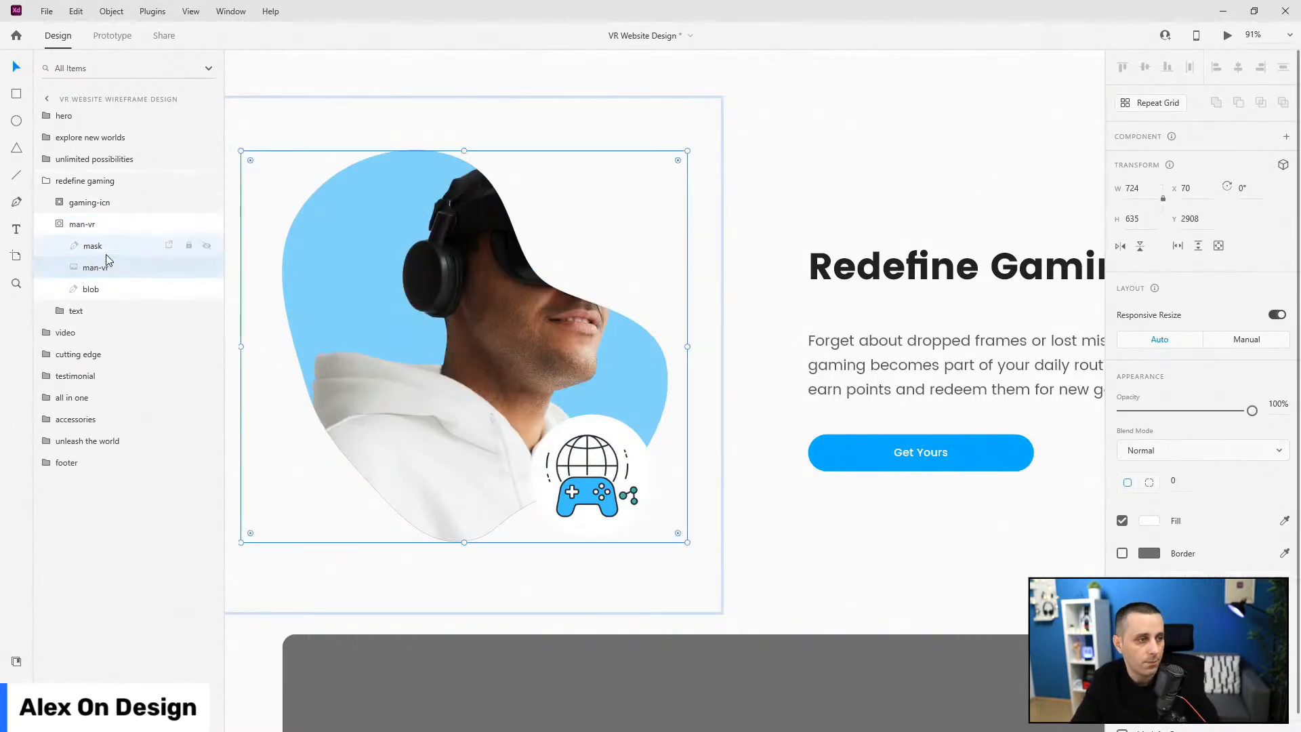
# - Enlarge the mask shape slightly and stretch its upper edge outward over the top of the man's head
pyautogui.click(92, 245)
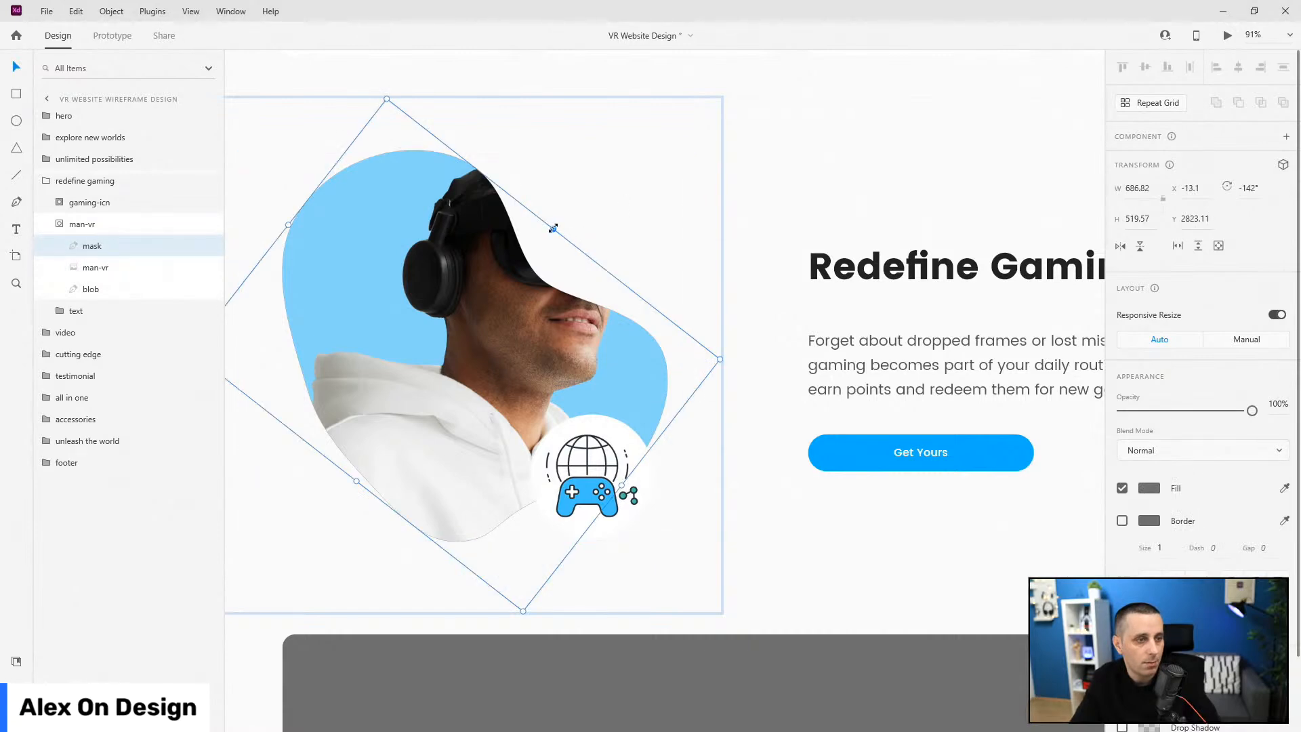
pyautogui.moveTo(554, 229); pyautogui.dragTo(560, 220)
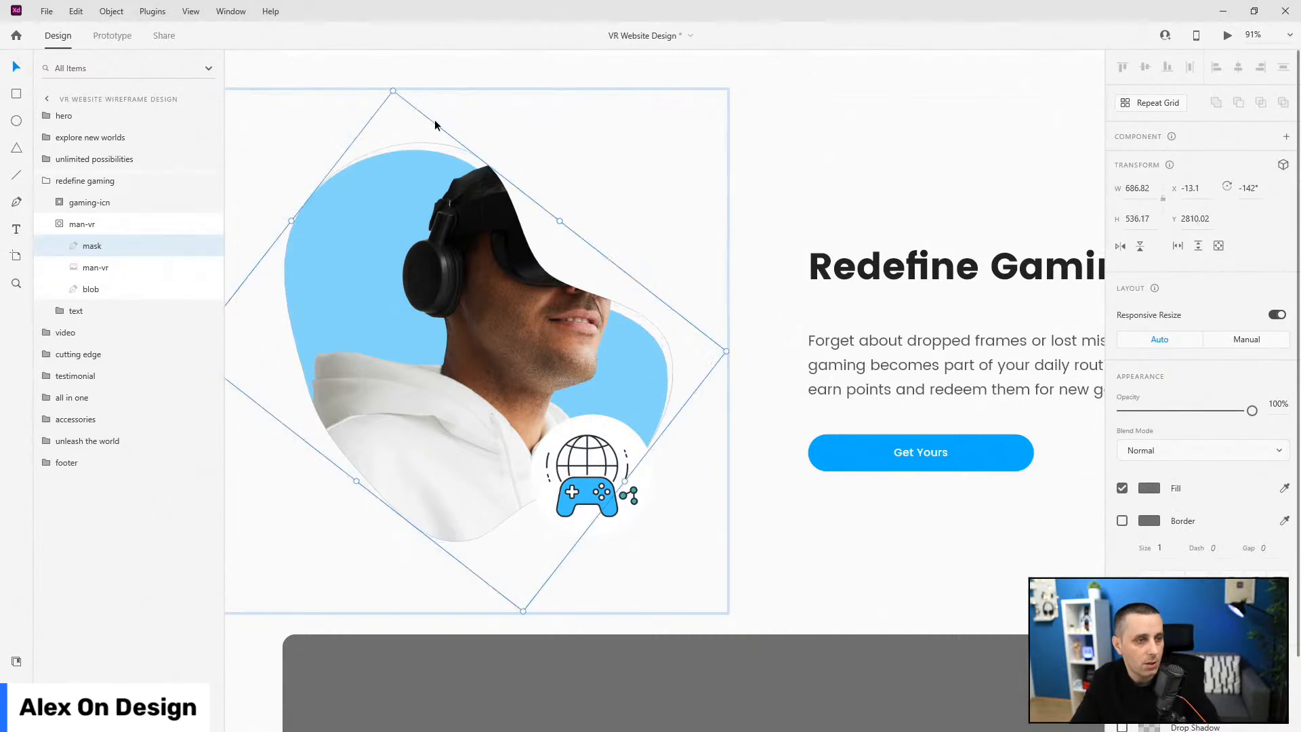
pyautogui.doubleClick(436, 144)
pyautogui.click(444, 142)
pyautogui.moveTo(445, 142); pyautogui.dragTo(479, 129)
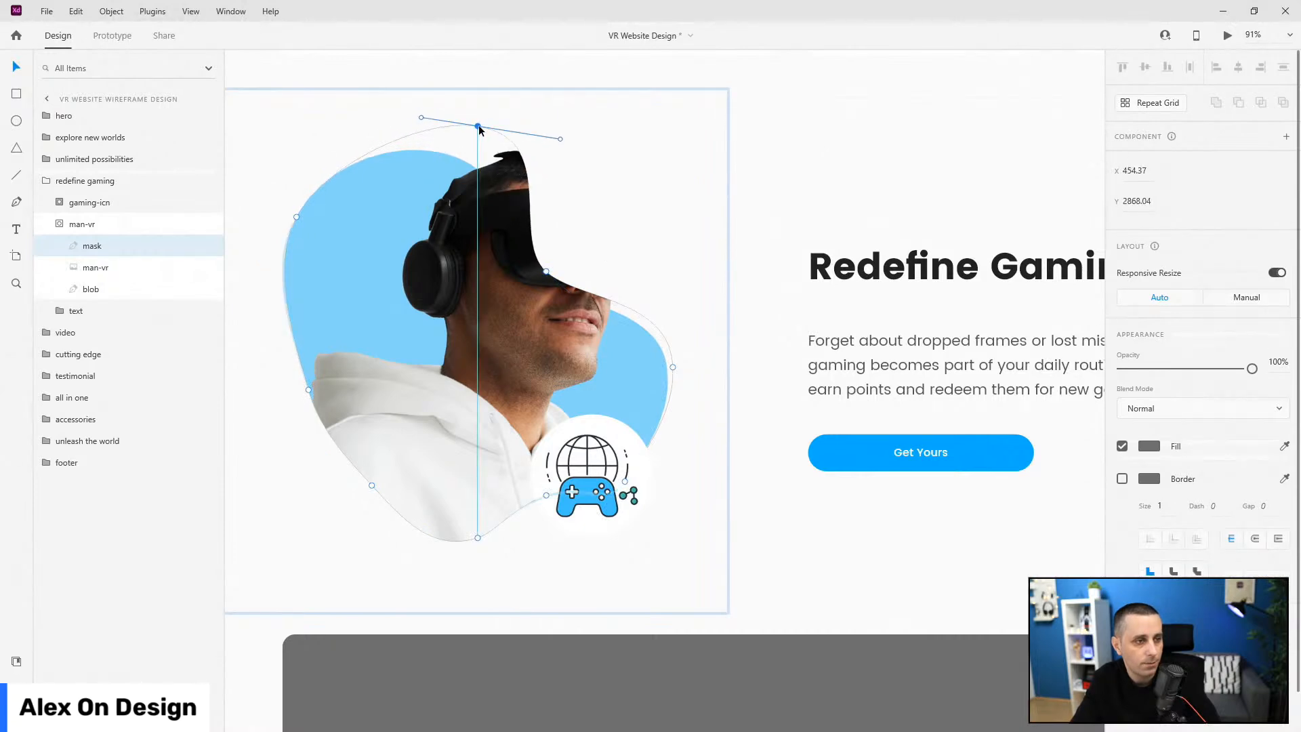
pyautogui.hotkey('ctrl', 'z')
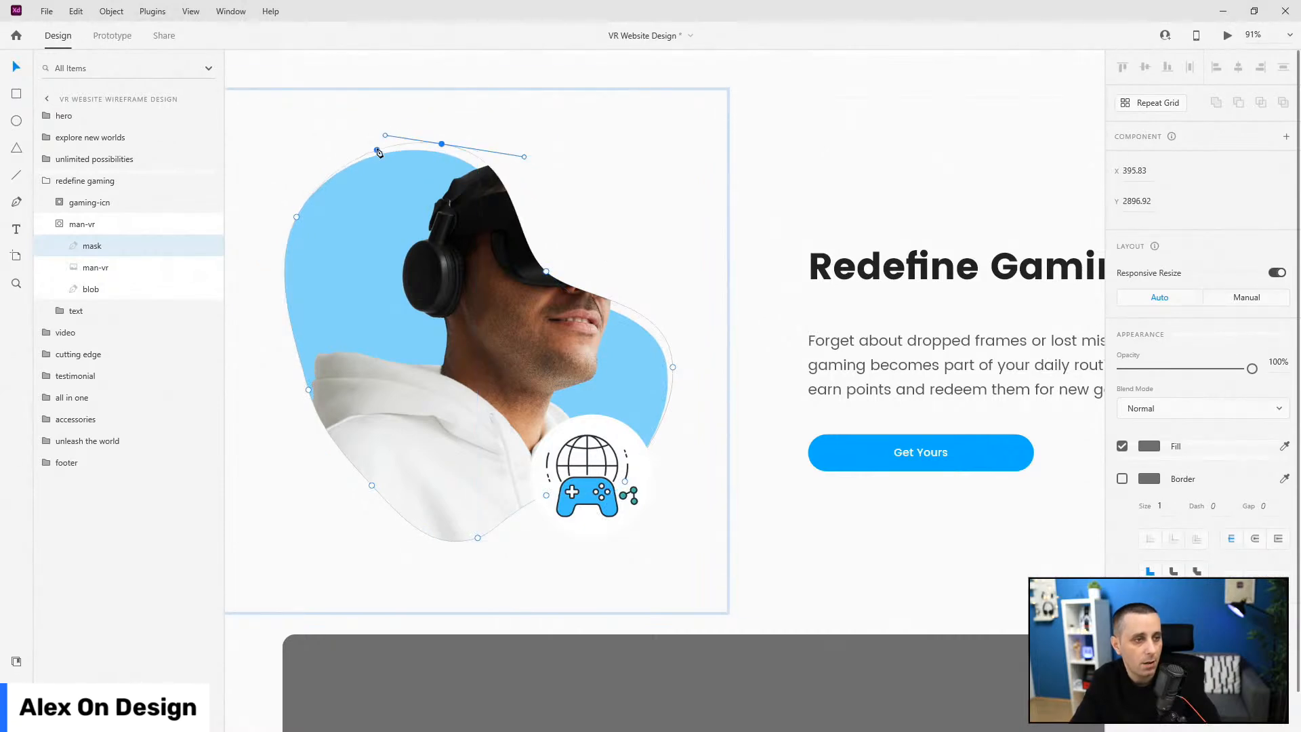
pyautogui.moveTo(442, 145); pyautogui.dragTo(516, 138)
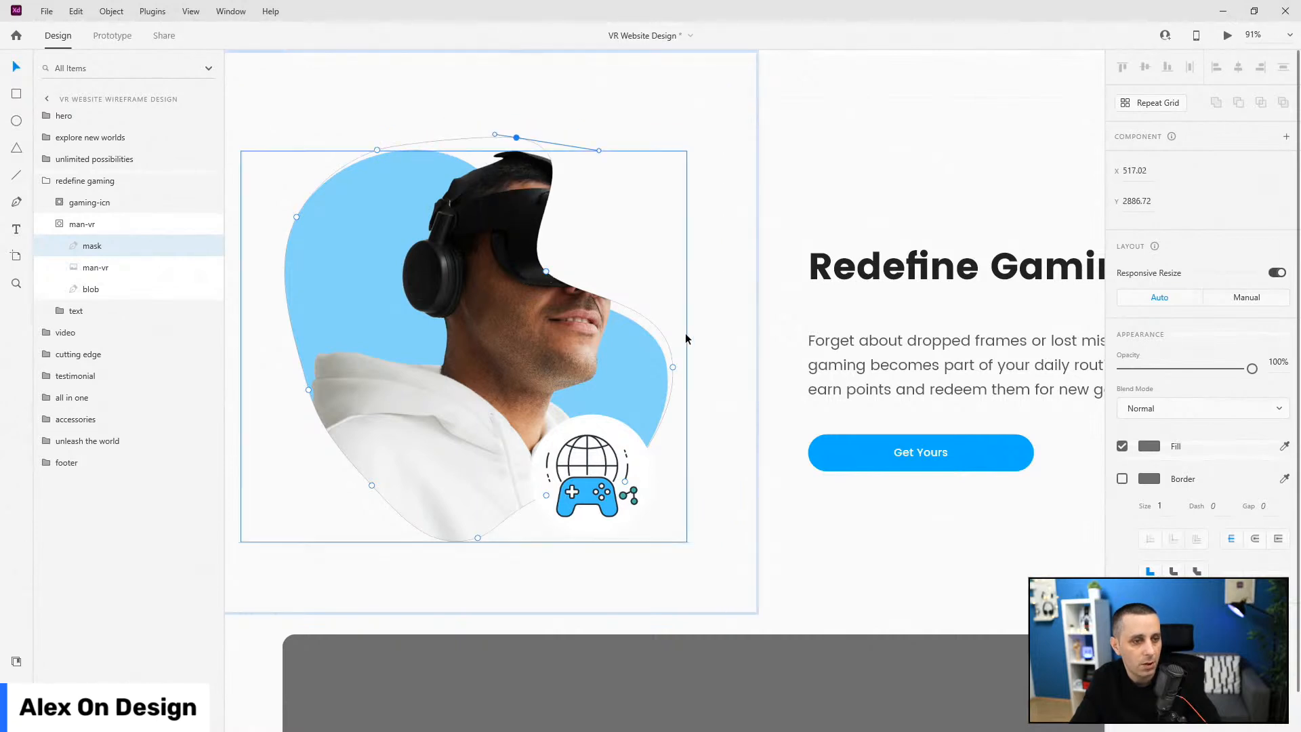
# - Add an anchor on the mask's right edge and move the right-side anchors so the mask reveals the whole VR headset
pyautogui.moveTo(674, 371); pyautogui.dragTo(667, 372)
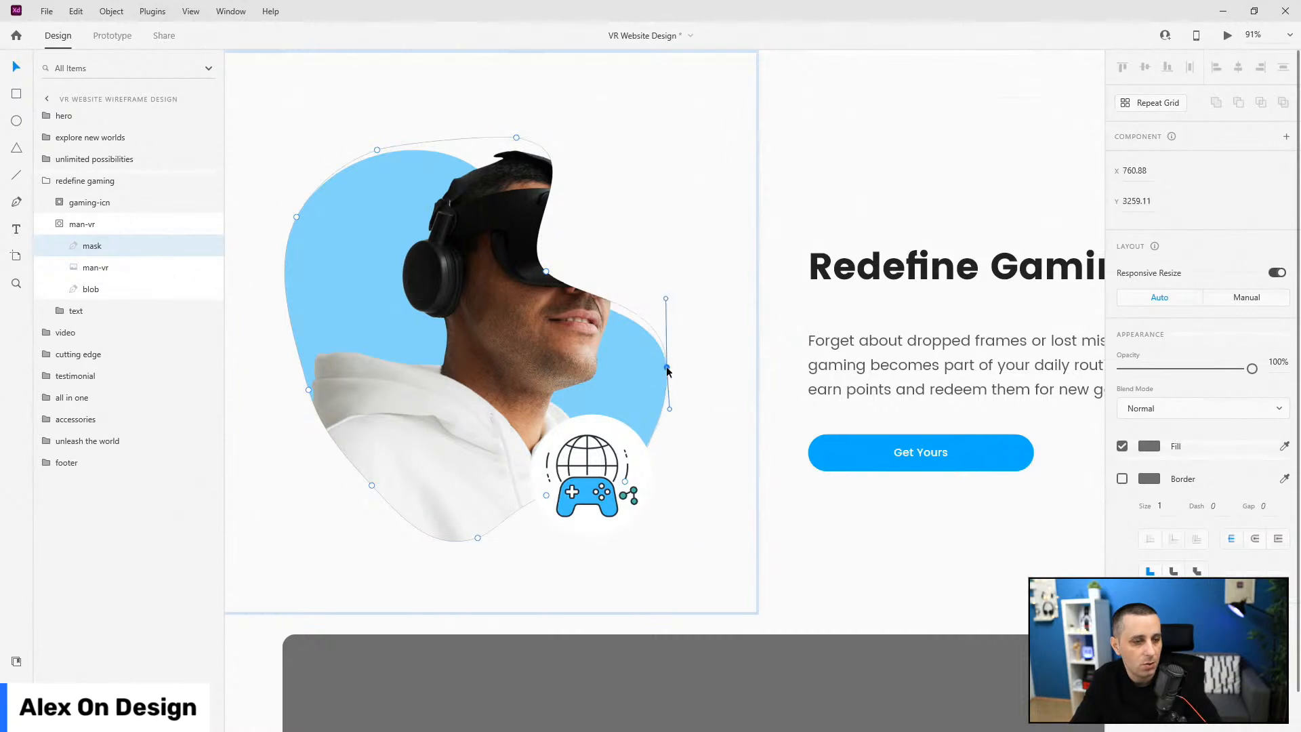
pyautogui.click(650, 326)
pyautogui.moveTo(545, 273); pyautogui.dragTo(625, 182)
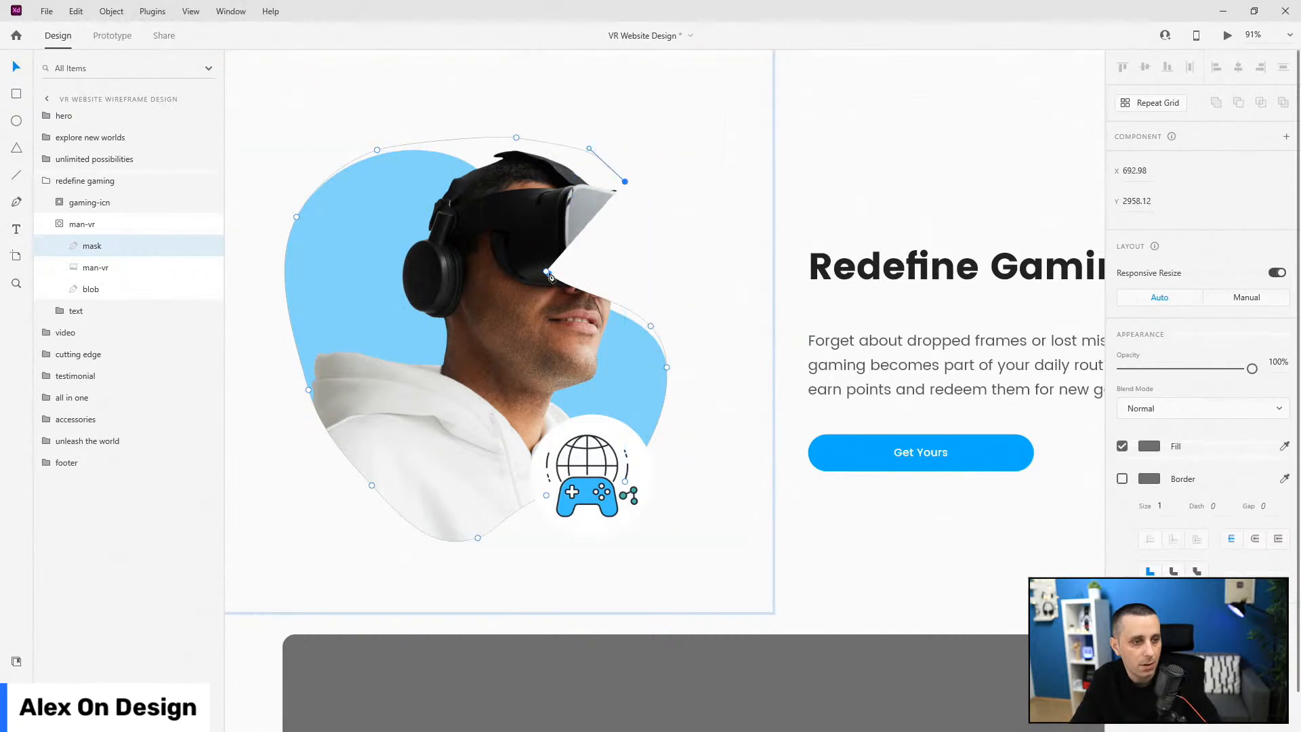
pyautogui.moveTo(546, 273); pyautogui.dragTo(692, 210)
pyautogui.hotkey('ctrl', 'z')
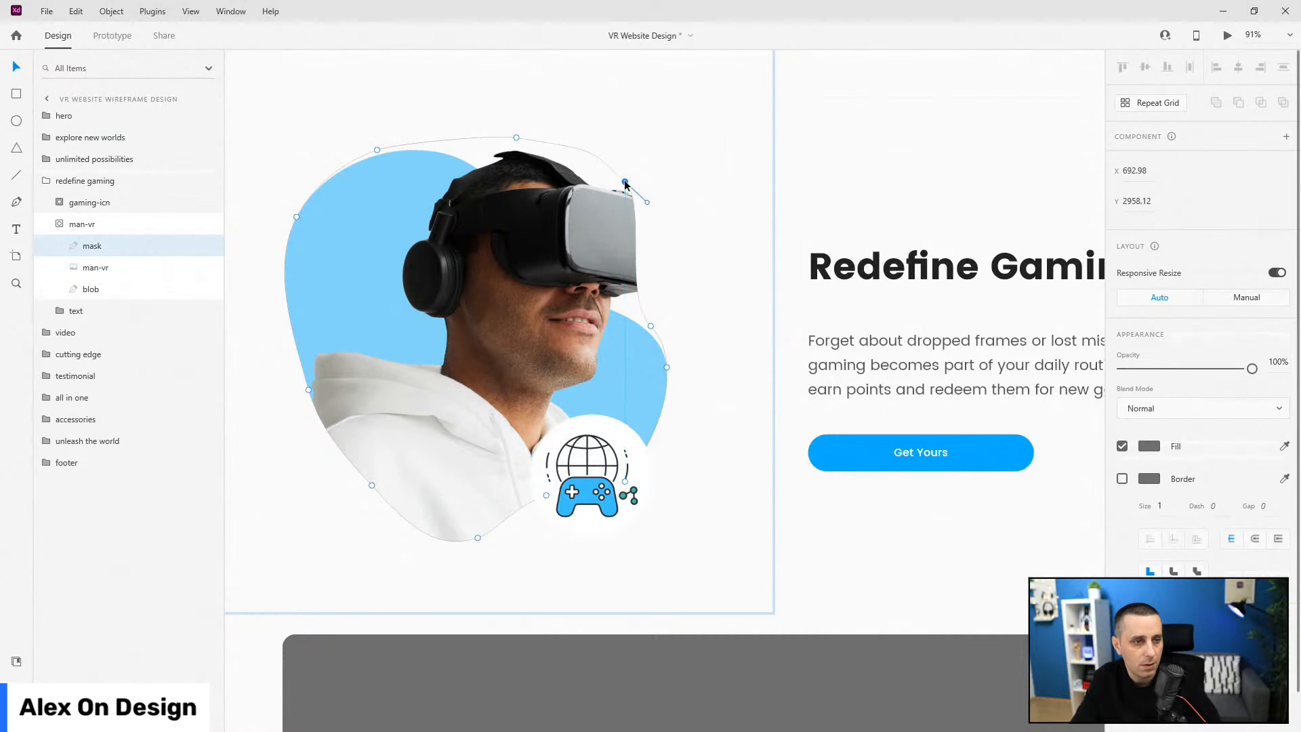
pyautogui.moveTo(649, 328); pyautogui.dragTo(690, 212)
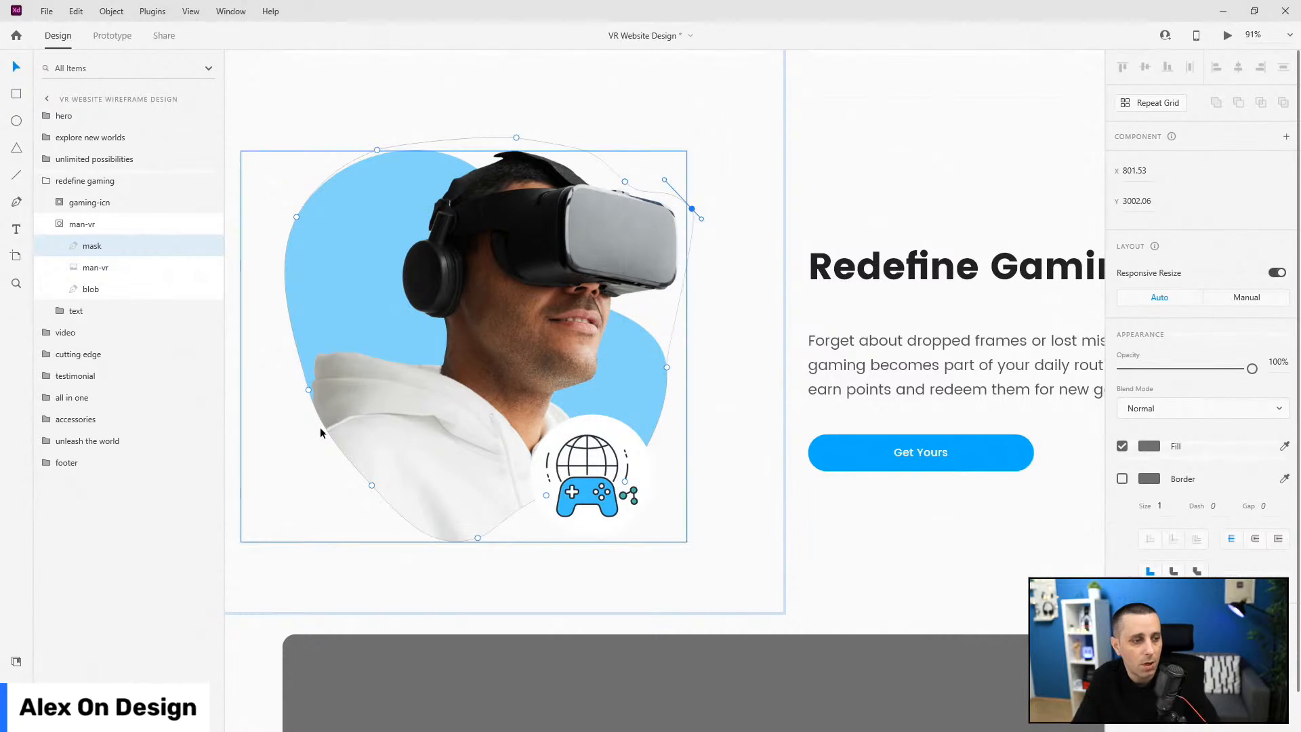
# - Add an anchor on the mask's lower-left edge, finish editing the mask and collapse the man-vr group
pyautogui.click(325, 428)
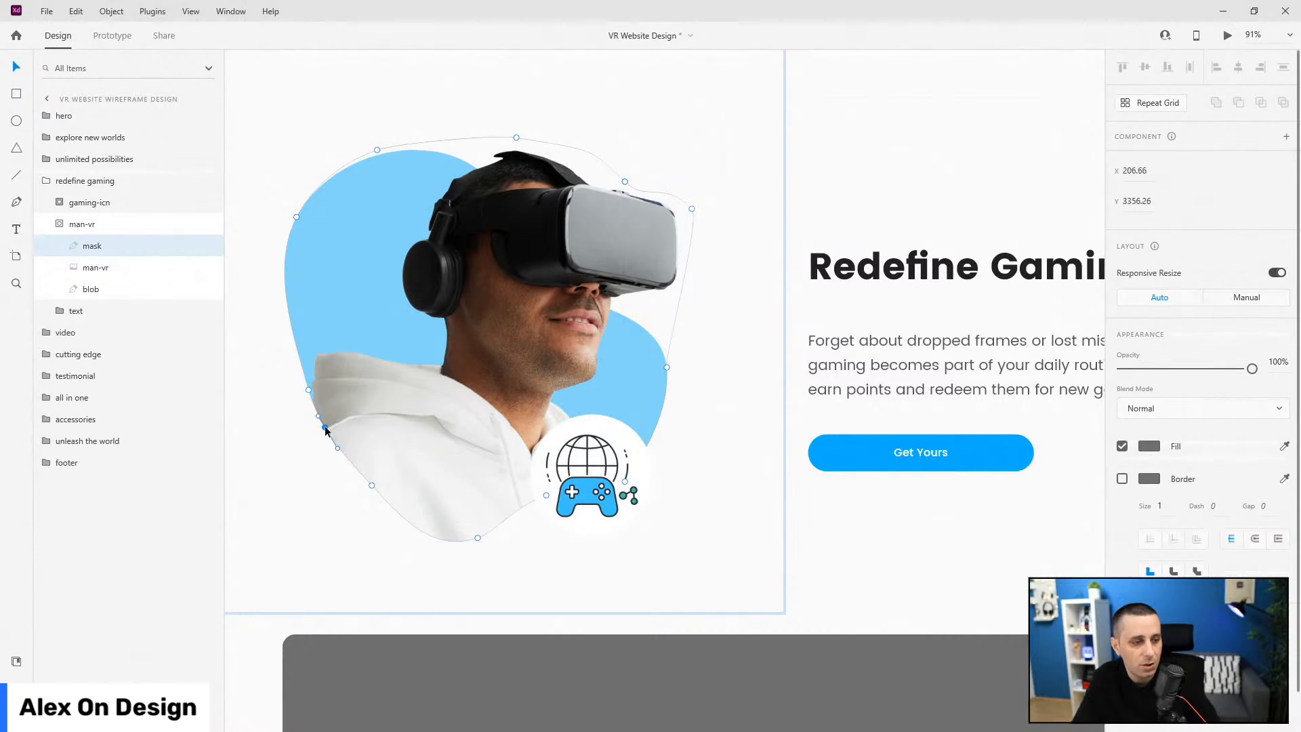
pyautogui.moveTo(307, 390); pyautogui.dragTo(309, 452)
pyautogui.hotkey('ctrl', 'z')
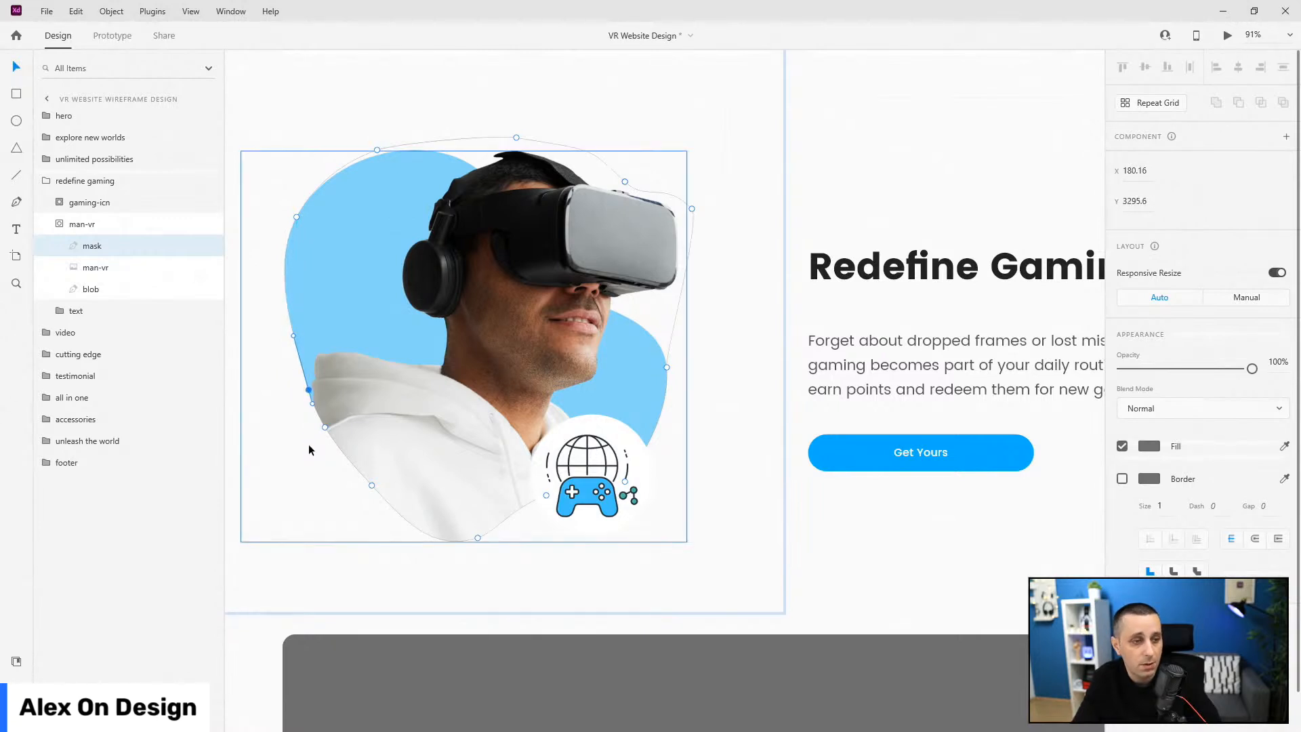
pyautogui.click(66, 227)
pyautogui.scroll(-5, 657, 298)
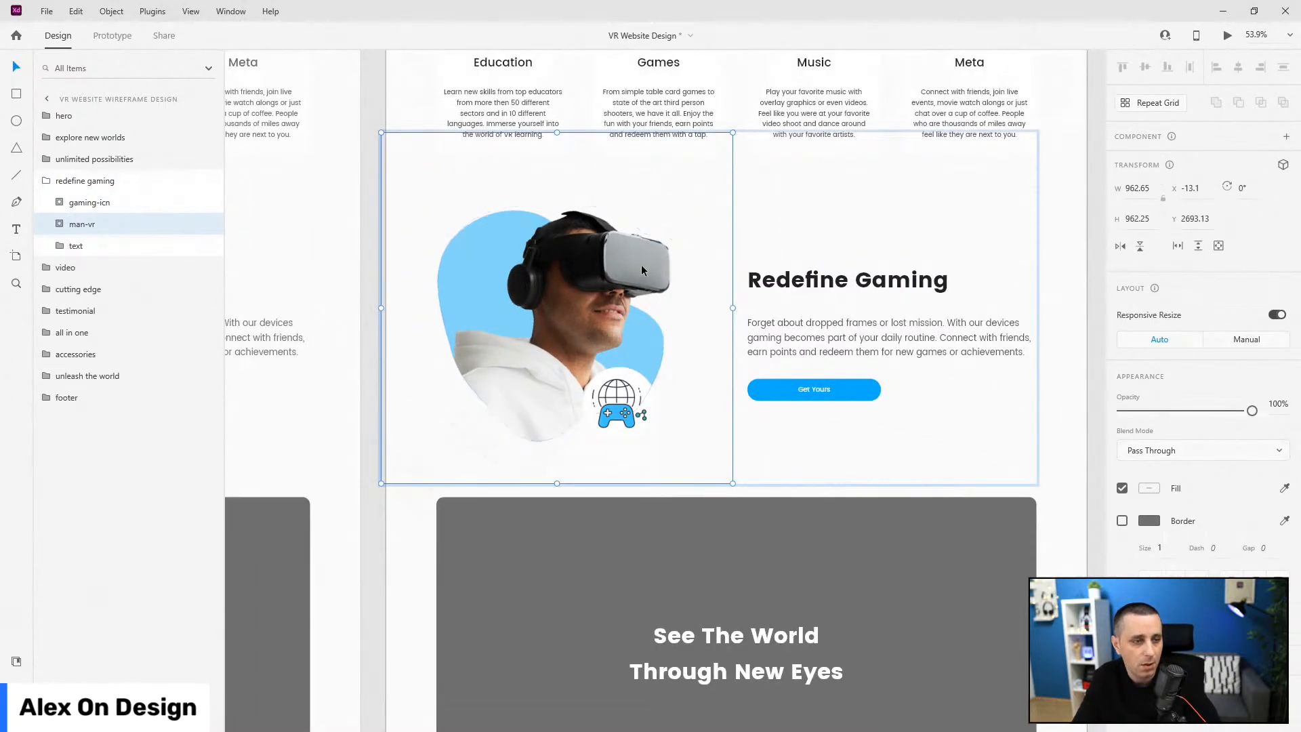
pyautogui.scroll(5, 636, 217)
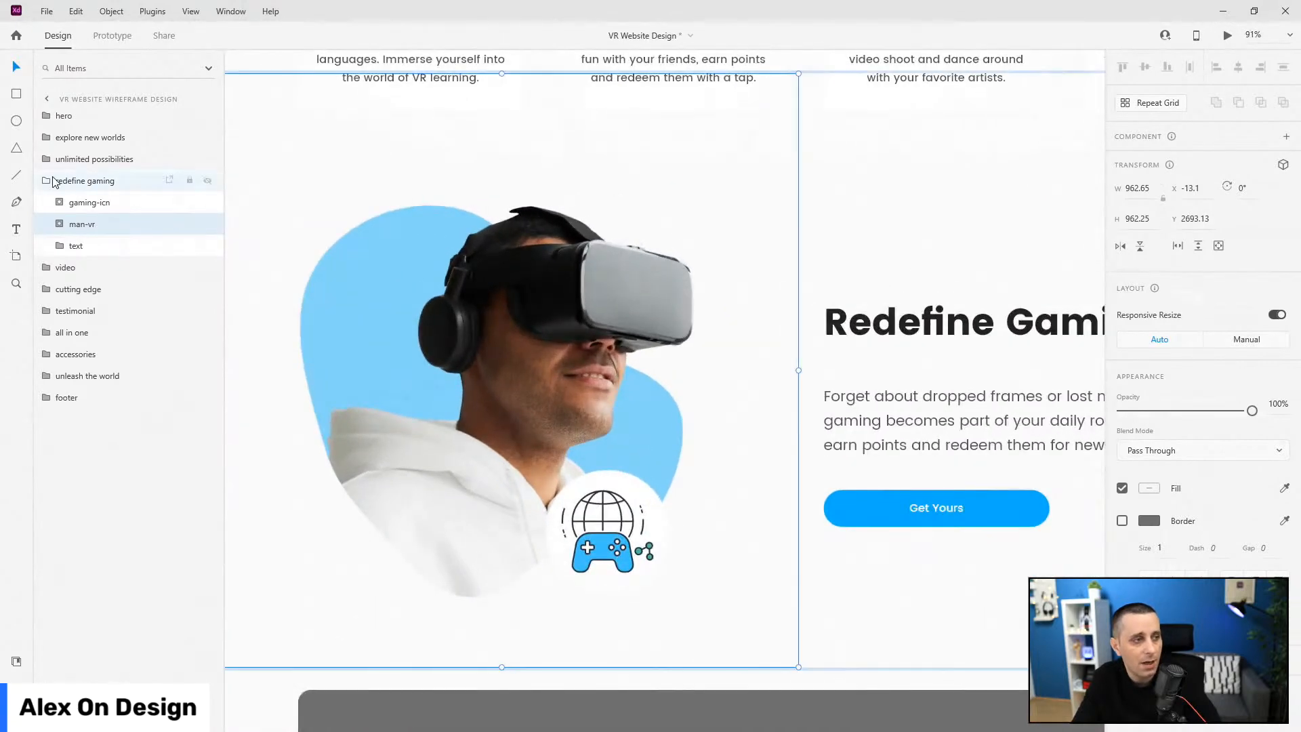
# - Draw a short wavy open path with the Pen tool just above the front of the headset
pyautogui.click(16, 201)
pyautogui.scroll(3, 650, 198)
pyautogui.click(662, 247)
pyautogui.click(687, 256)
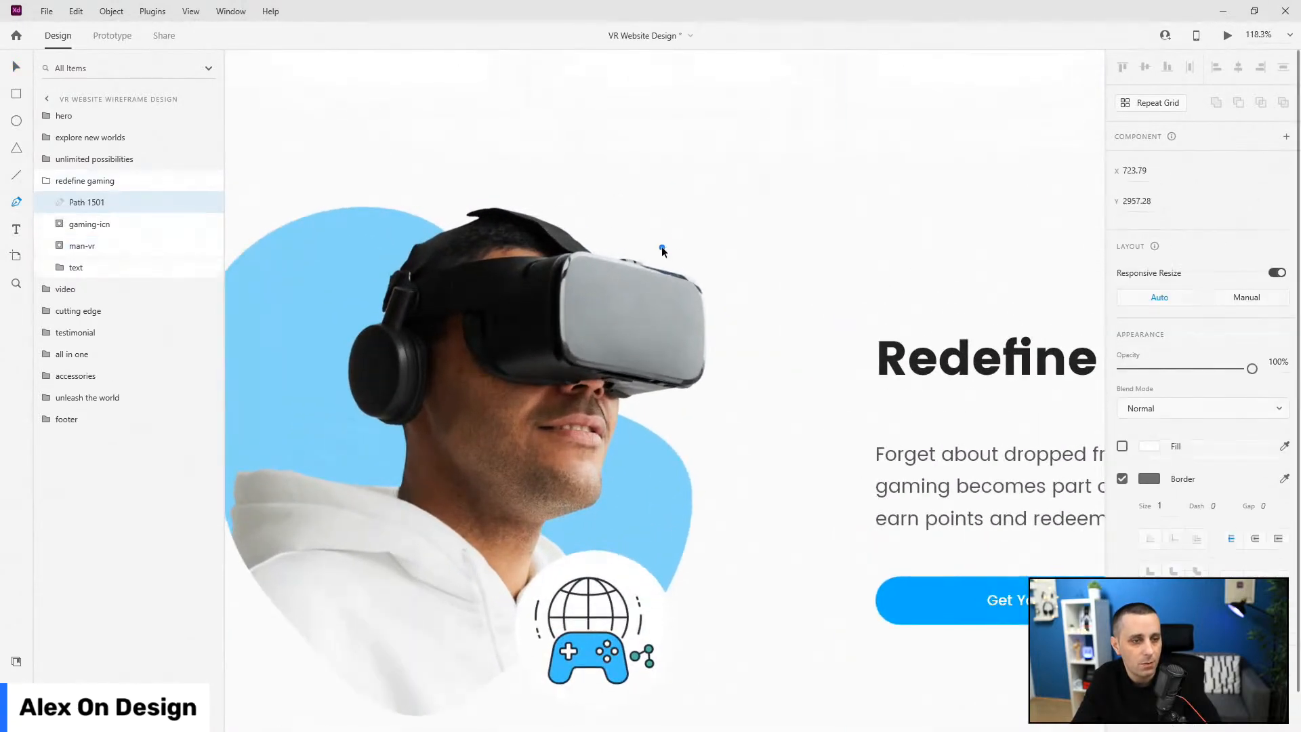
pyautogui.moveTo(688, 256); pyautogui.dragTo(785, 258)
pyautogui.press('Escape')
# - Give the wavy path a main-blue border of size 5 with round caps
pyautogui.scroll(-1, 1179, 437)
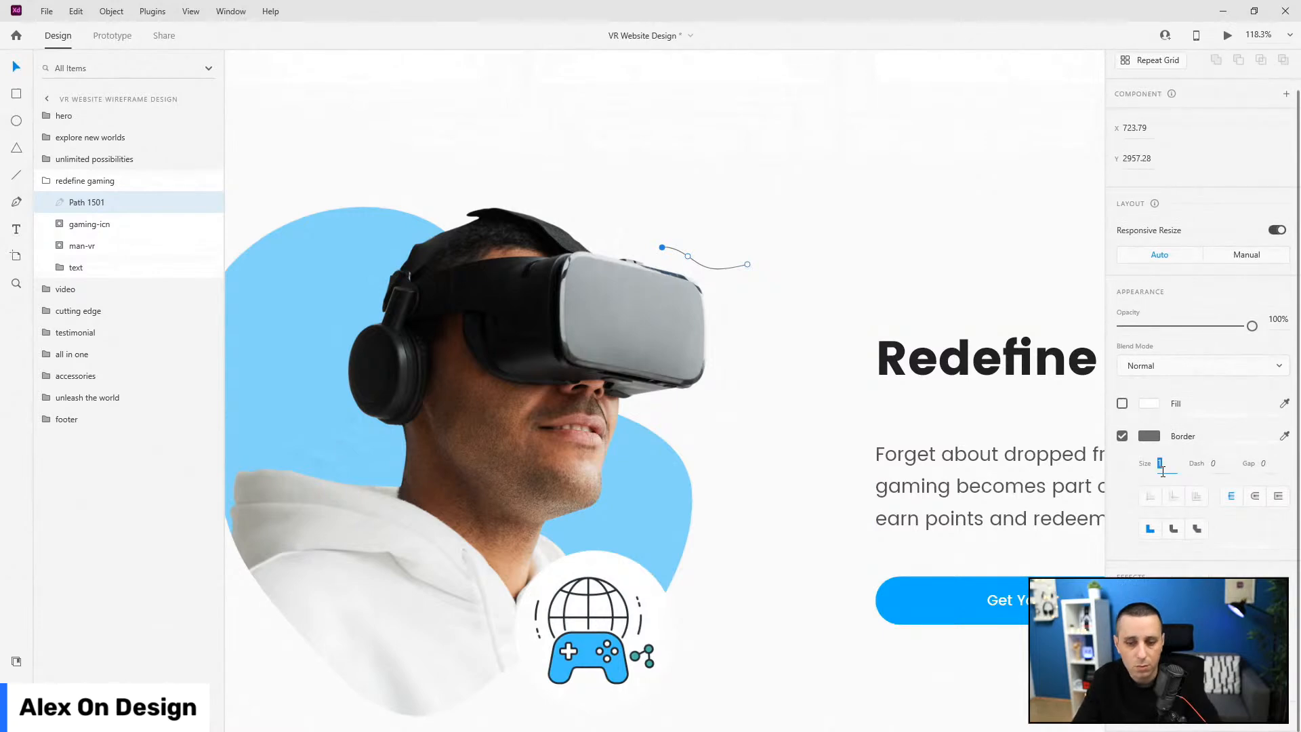
pyautogui.write('5')
pyautogui.press('Return')
pyautogui.click(1256, 497)
pyautogui.click(17, 660)
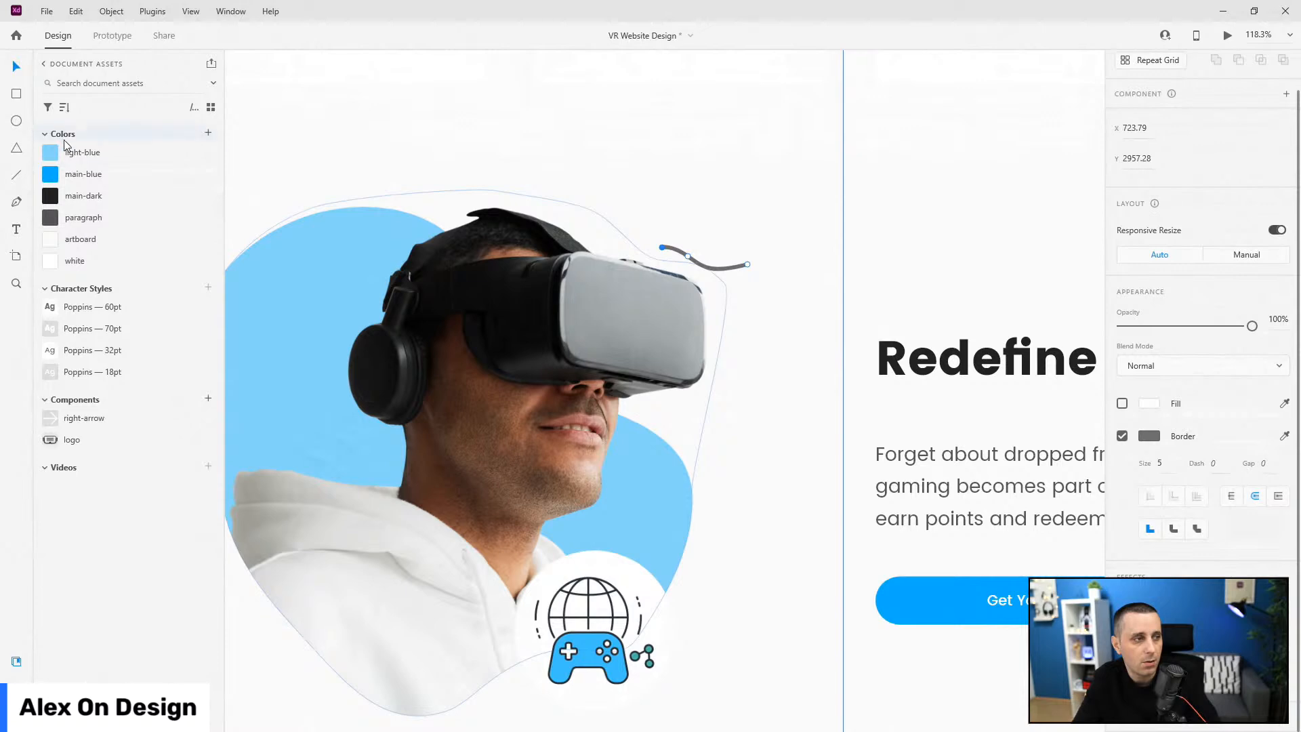
pyautogui.rightClick(77, 175)
pyautogui.click(107, 204)
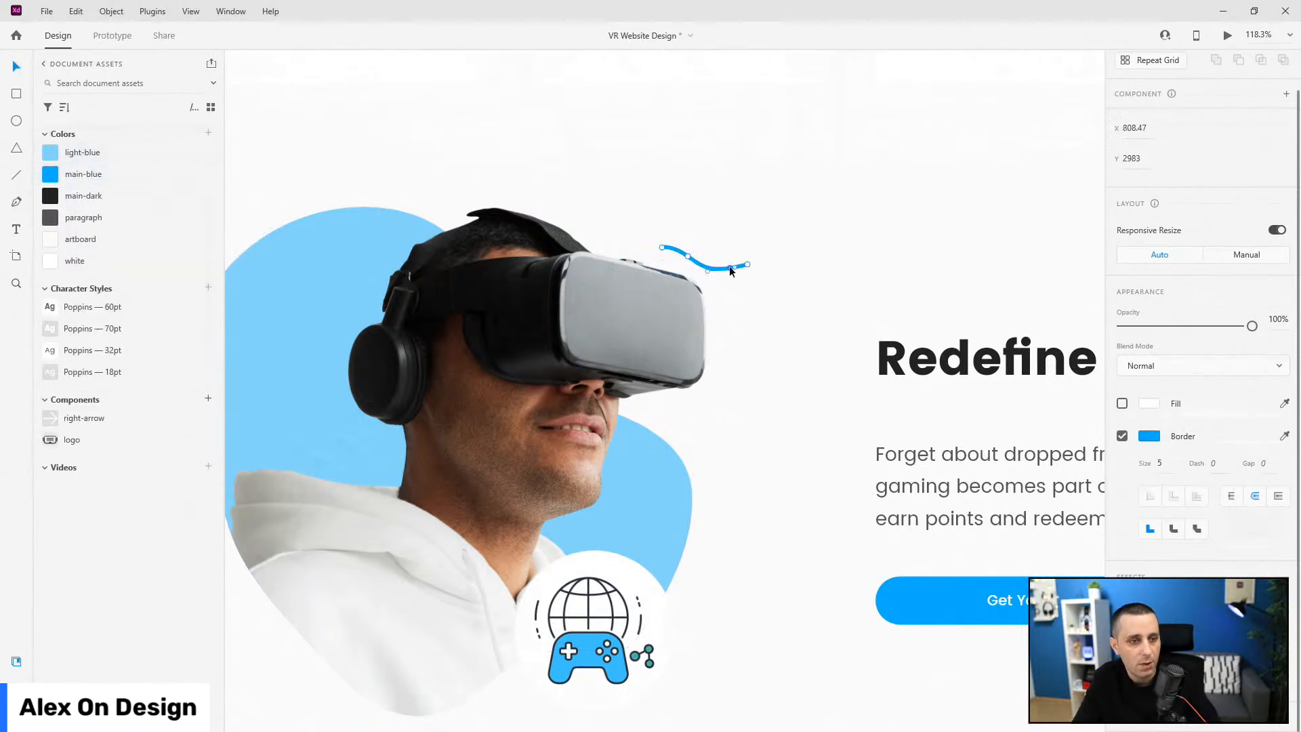
# - Rotate the wavy line to -174° above the headset and place a duplicate just above and to the right of it
pyautogui.press('Escape')
pyautogui.click(19, 71)
pyautogui.moveTo(698, 263); pyautogui.dragTo(688, 248)
pyautogui.scroll(5, 688, 248)
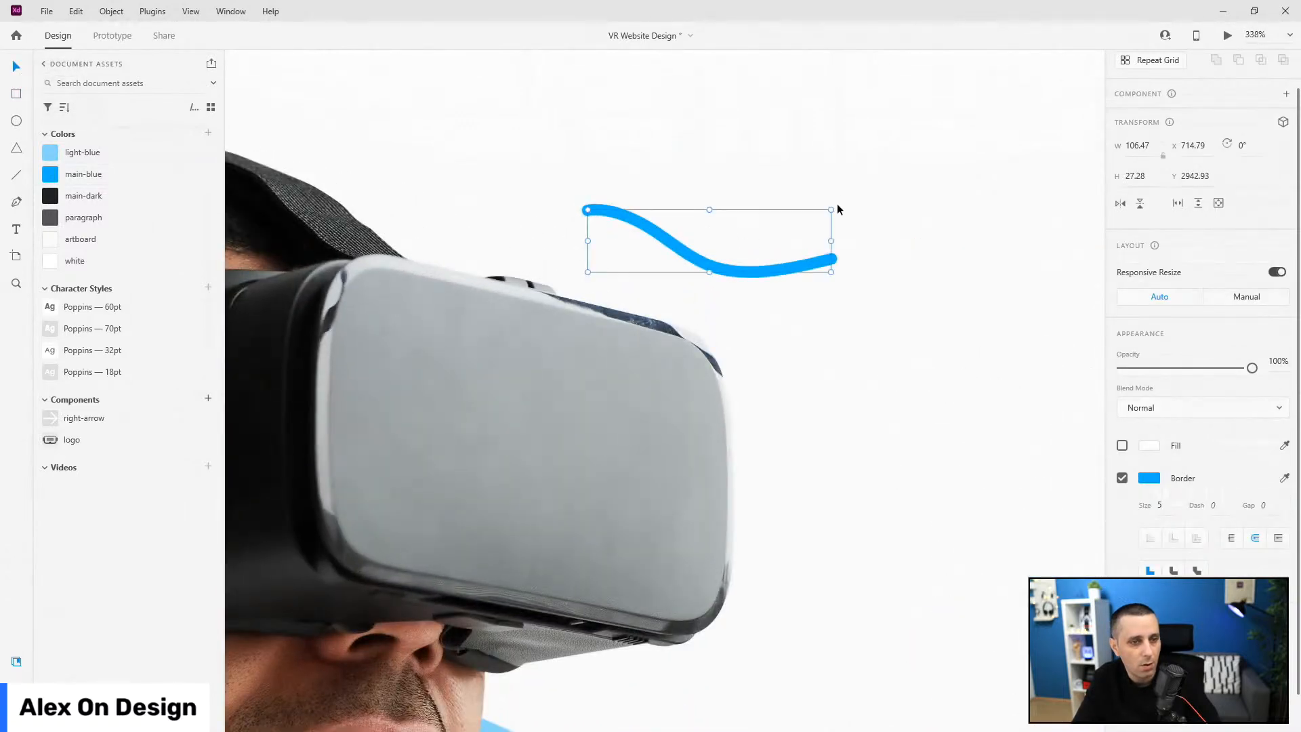
pyautogui.moveTo(834, 208); pyautogui.dragTo(437, 248)
pyautogui.moveTo(732, 232); pyautogui.dragTo(820, 252)
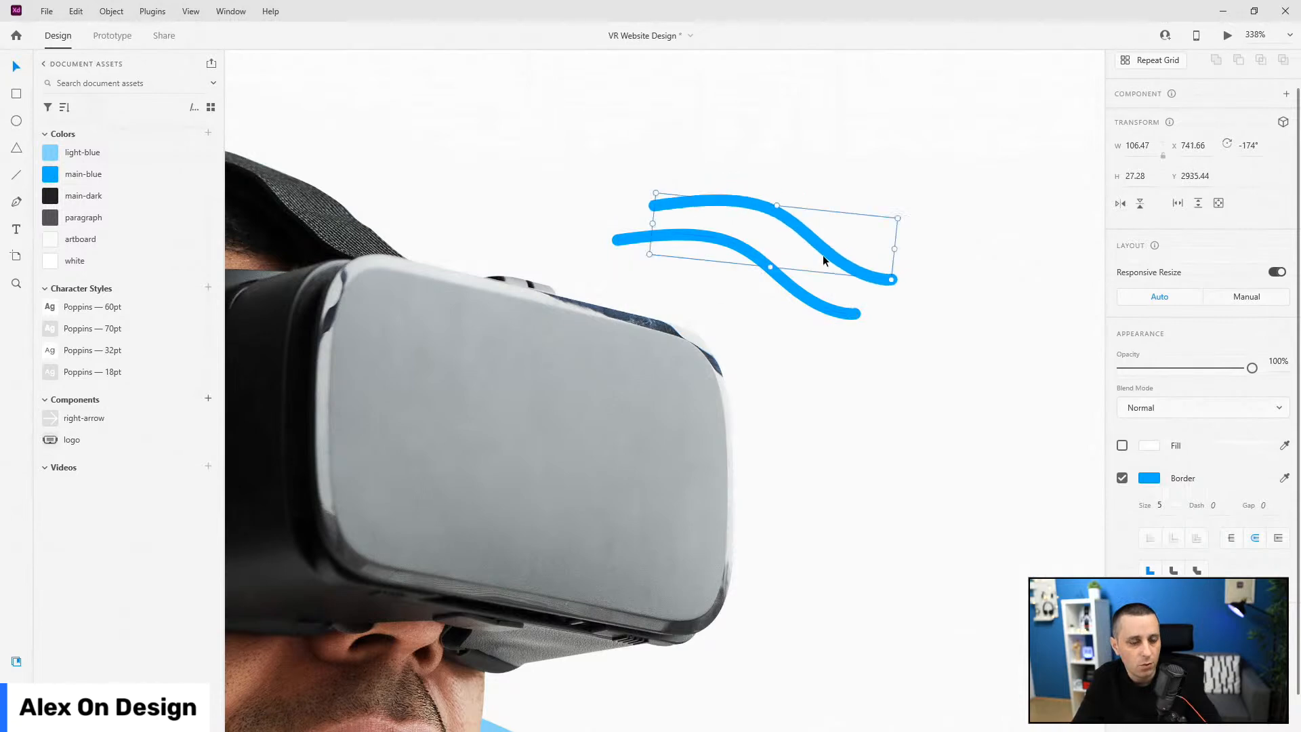
# - Shorten the upper wavy line by deleting the anchor point at its lower-right end
pyautogui.doubleClick(836, 258)
pyautogui.click(891, 279)
pyautogui.press('Delete')
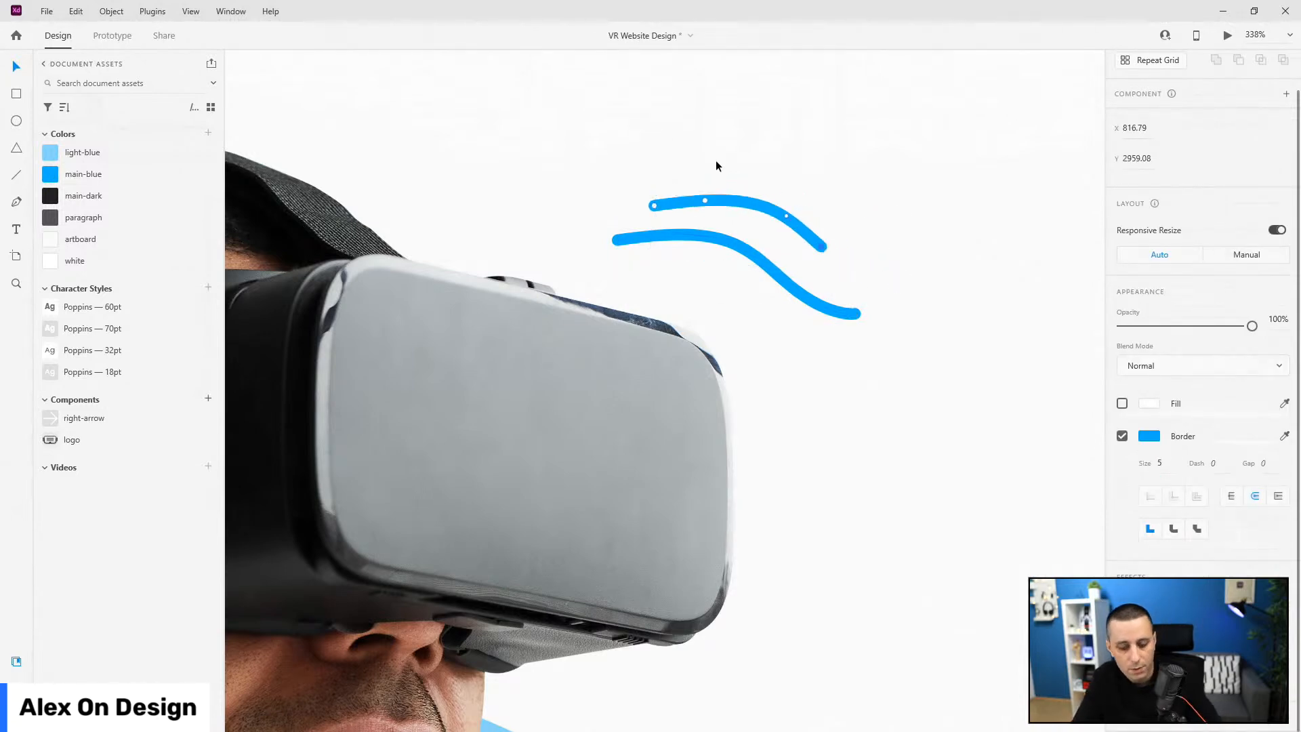
# - Move the upper wavy line slightly down, closer to the lower one
pyautogui.click(750, 153)
pyautogui.click(754, 202)
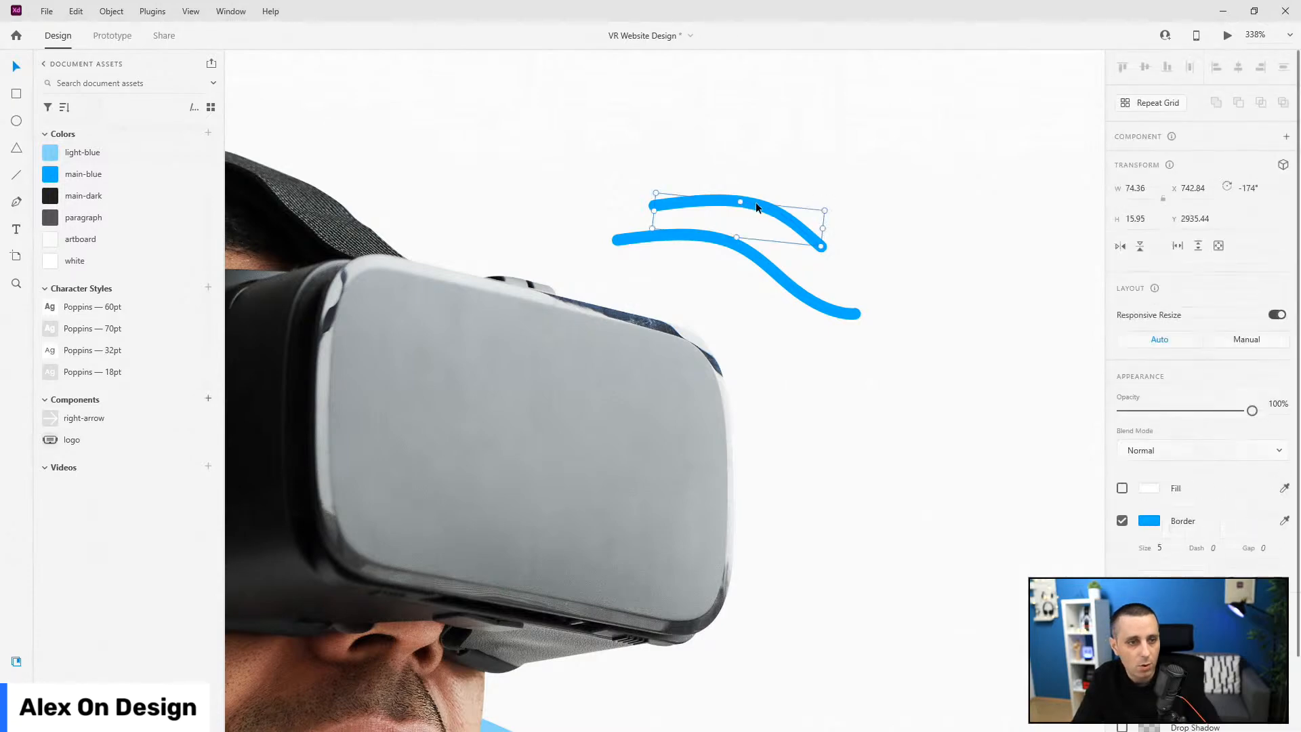
pyautogui.moveTo(758, 201); pyautogui.dragTo(758, 209)
pyautogui.scroll(-8, 758, 210)
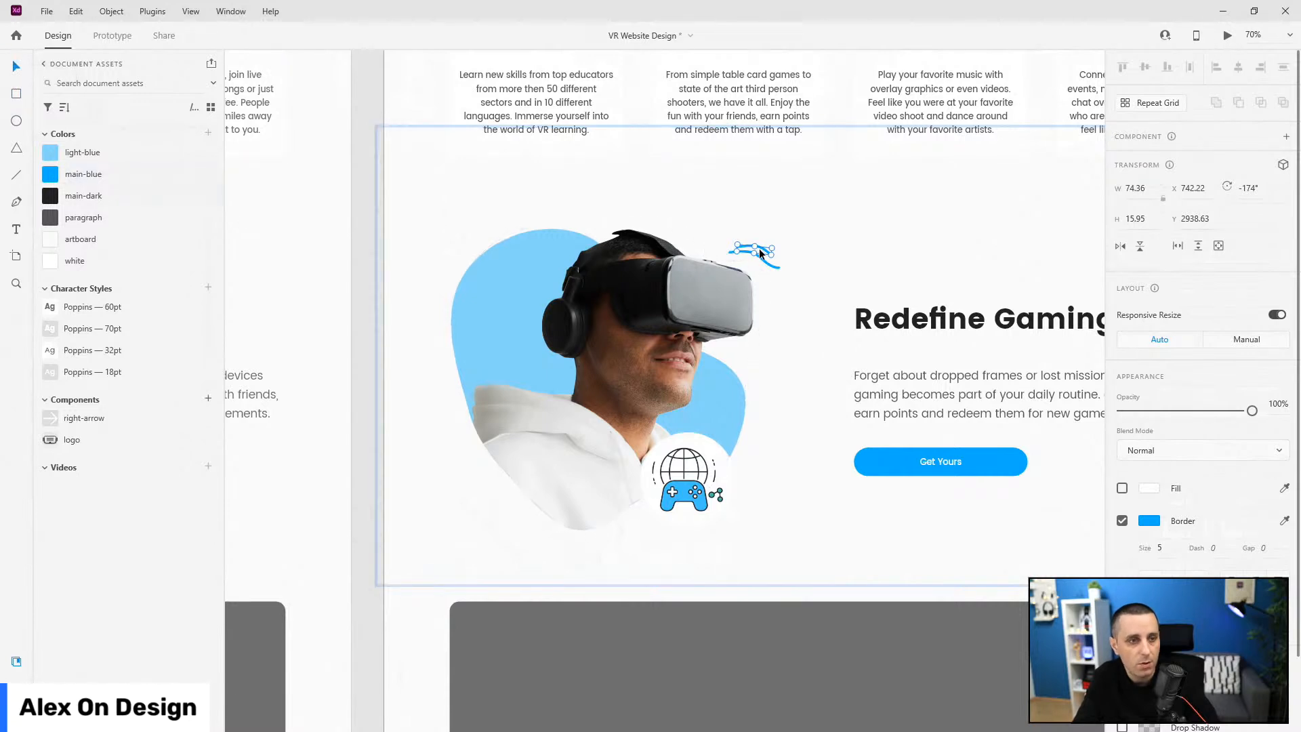
# - Delete both wavy line paths from the redefine gaming group and collapse the group
pyautogui.scroll(1, 749, 249)
pyautogui.click(16, 688)
pyautogui.keyDown('shift'); pyautogui.click(87, 224); pyautogui.keyUp('shift')
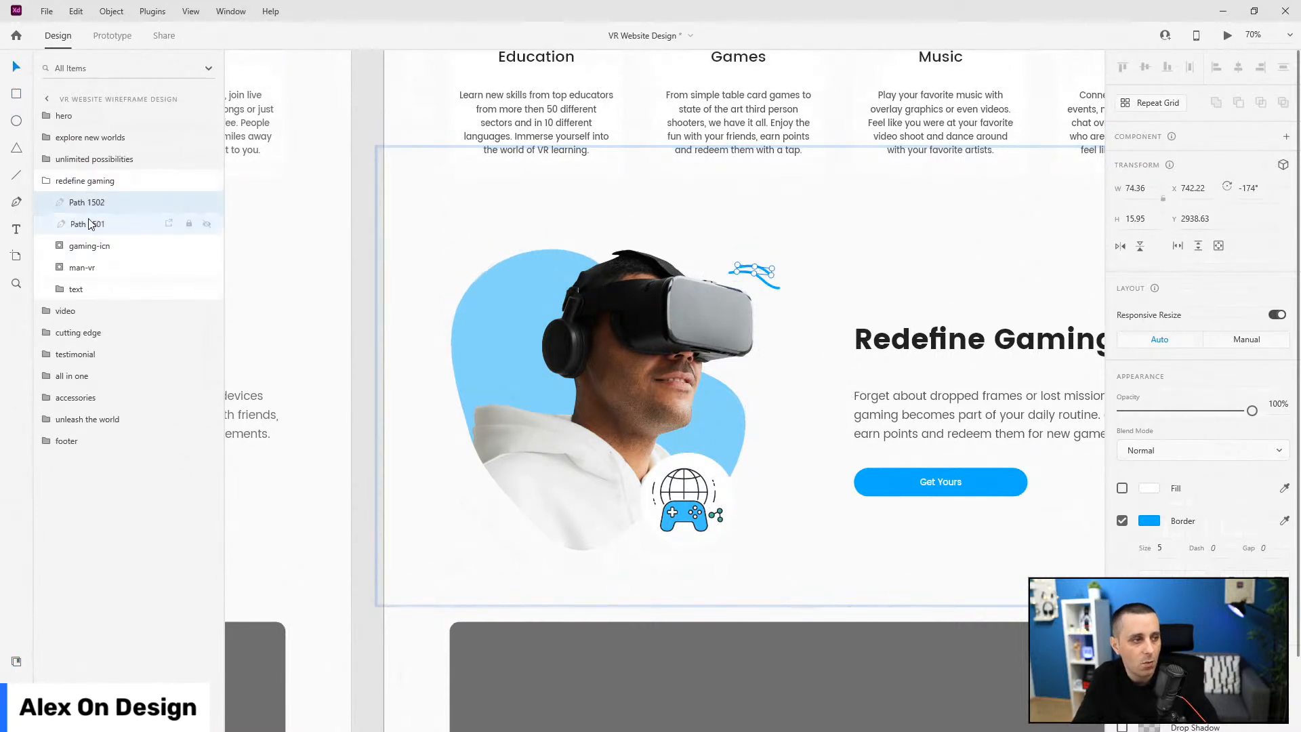
pyautogui.press('Delete')
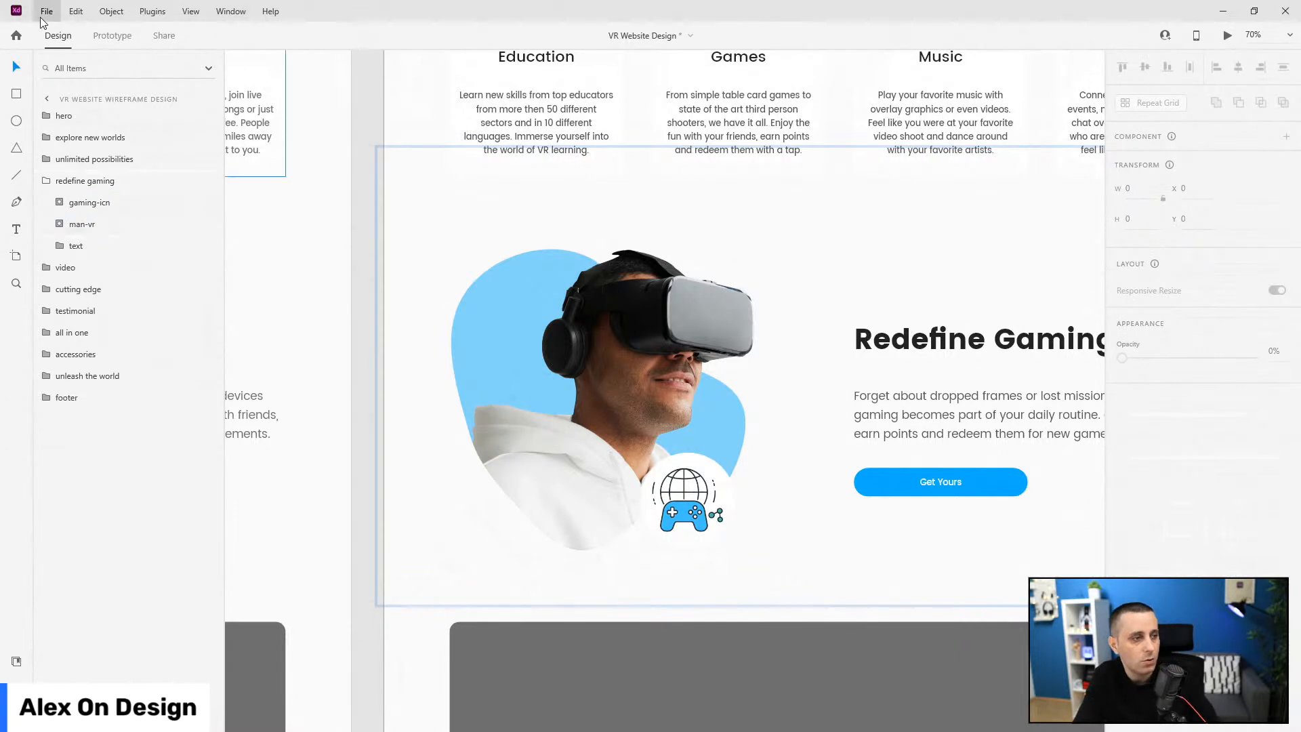
pyautogui.click(46, 181)
# - Duplicate the video-bg rectangle behind the "See The World Through New Eyes" heading in place
pyautogui.scroll(-3, 510, 267)
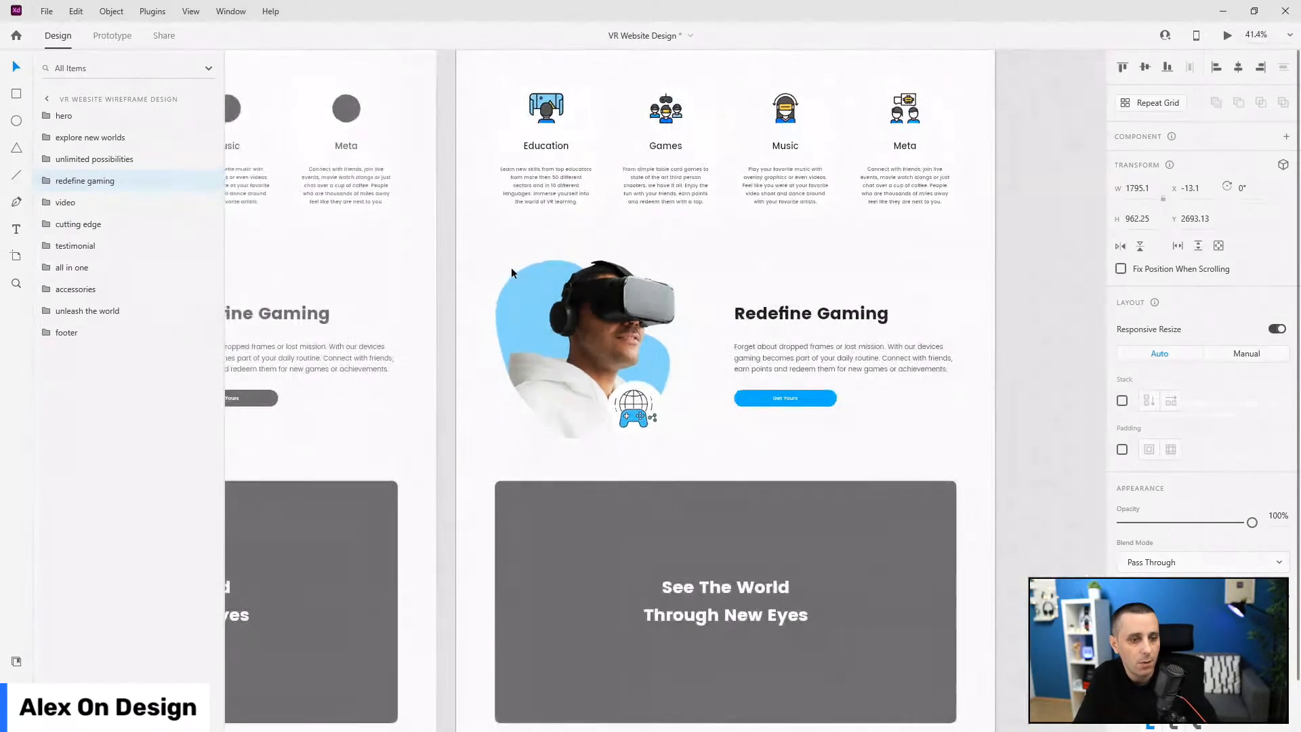
pyautogui.scroll(-1, 511, 267)
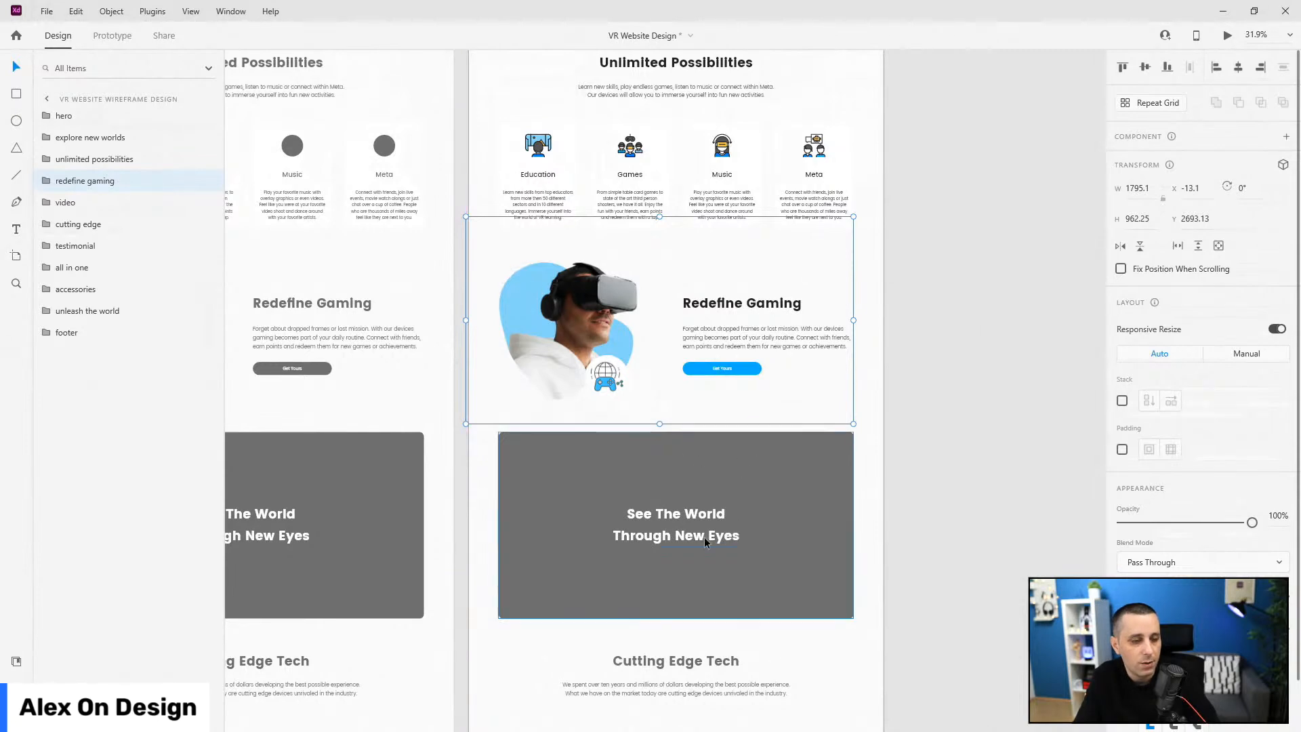
pyautogui.scroll(3, 704, 538)
pyautogui.scroll(-2, 705, 538)
pyautogui.scroll(-1, 712, 440)
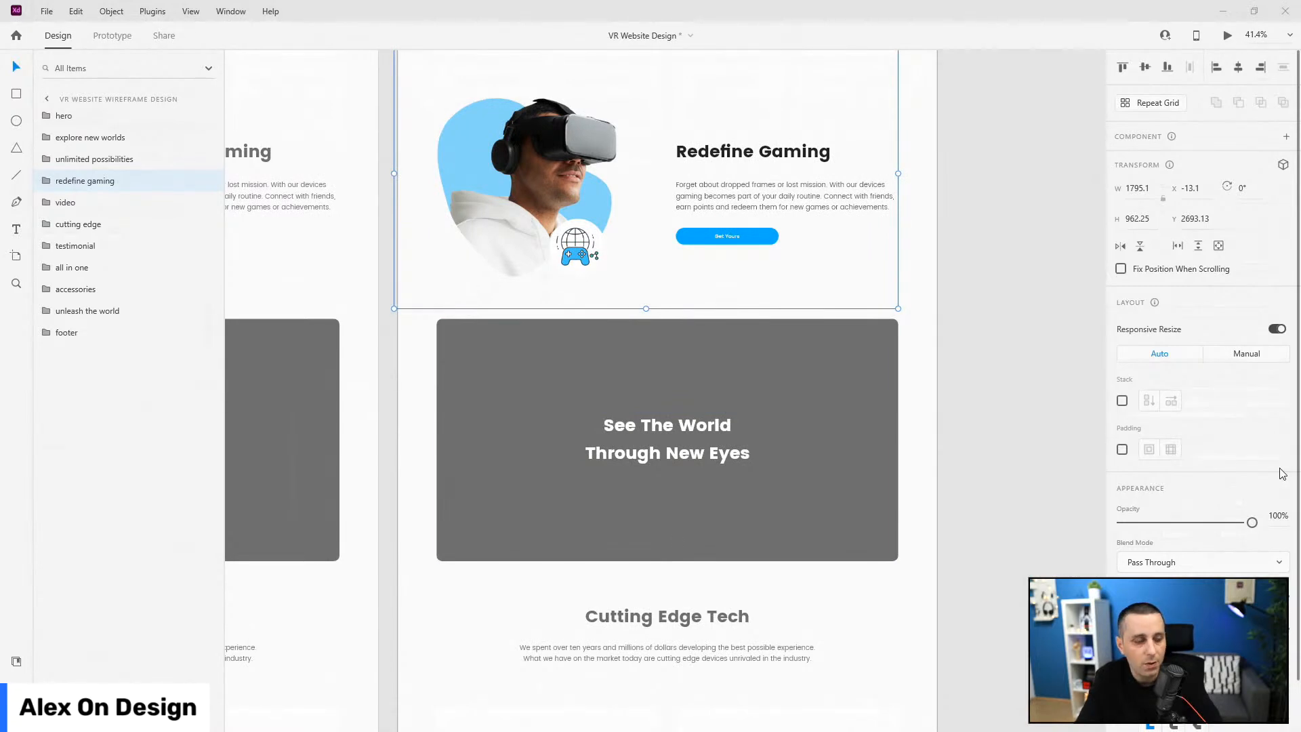
pyautogui.doubleClick(535, 488)
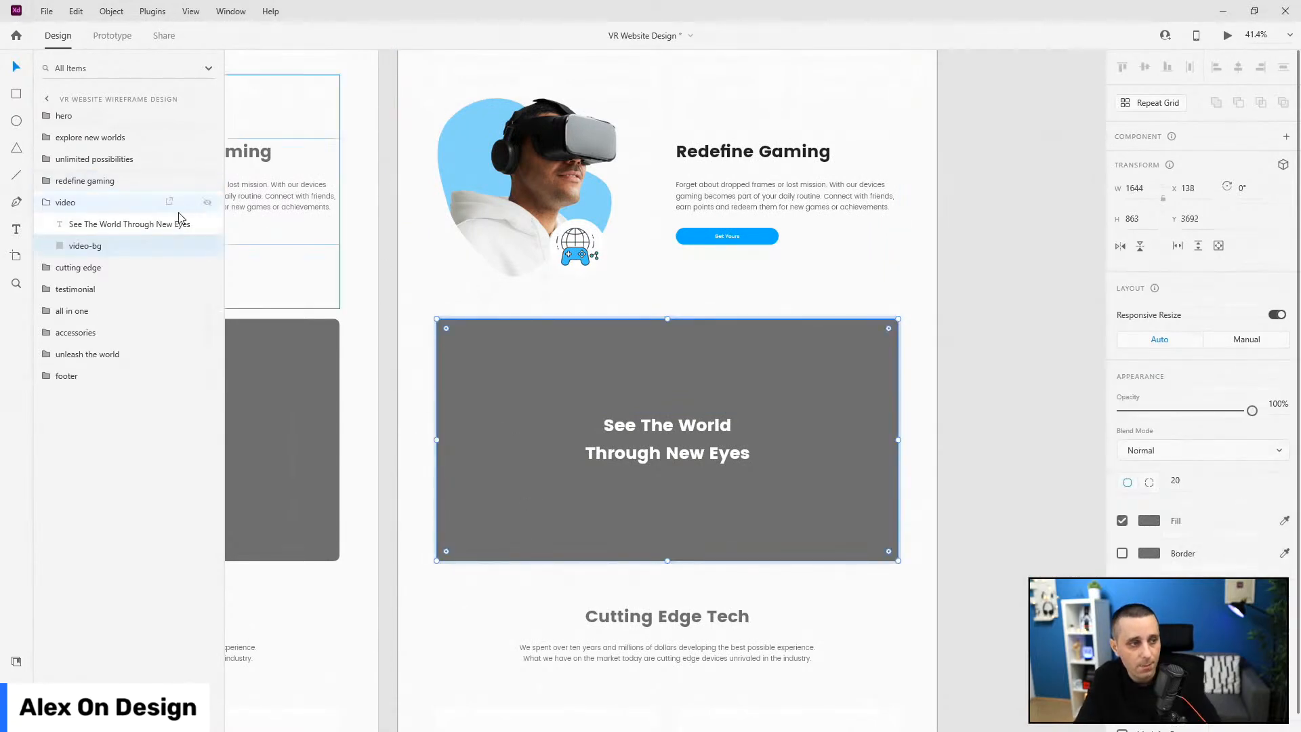
pyautogui.hotkey('ctrl', 'd')
# - Rename the duplicated upper video-bg layer as video-color-overlay
pyautogui.doubleClick(97, 247)
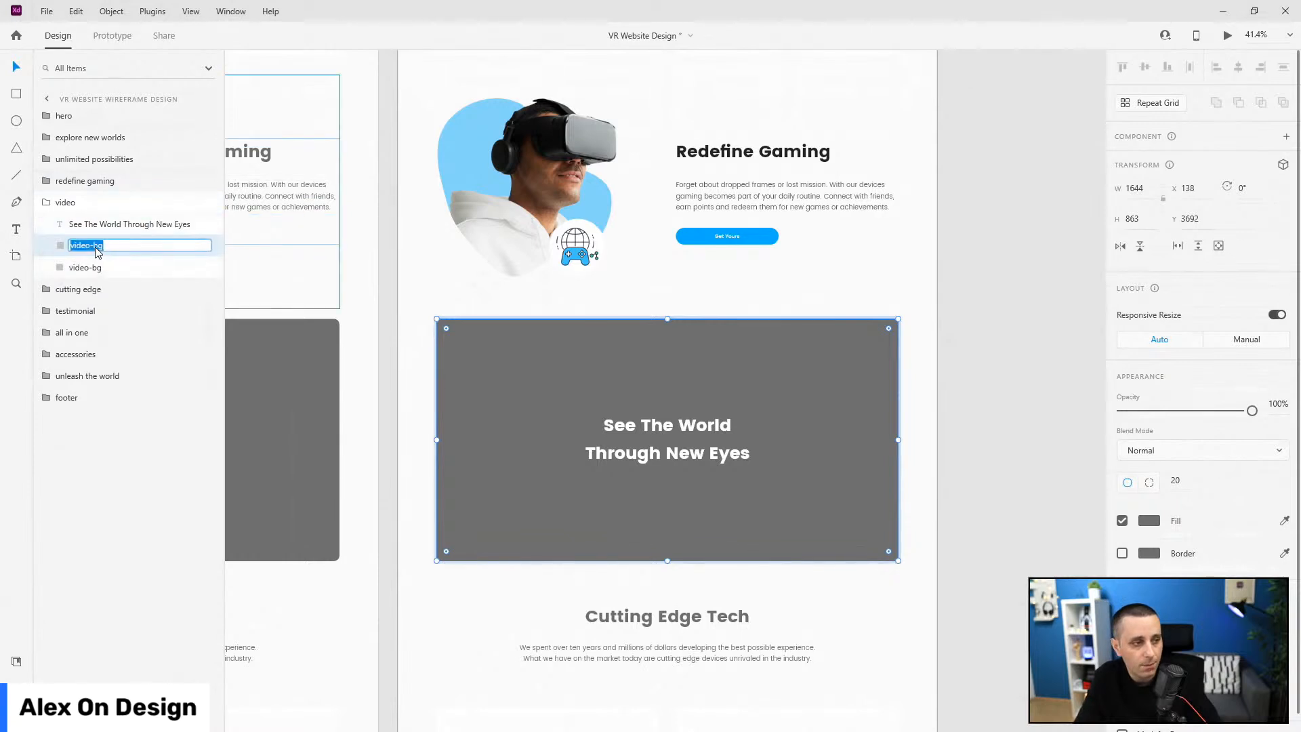
pyautogui.press('Right')
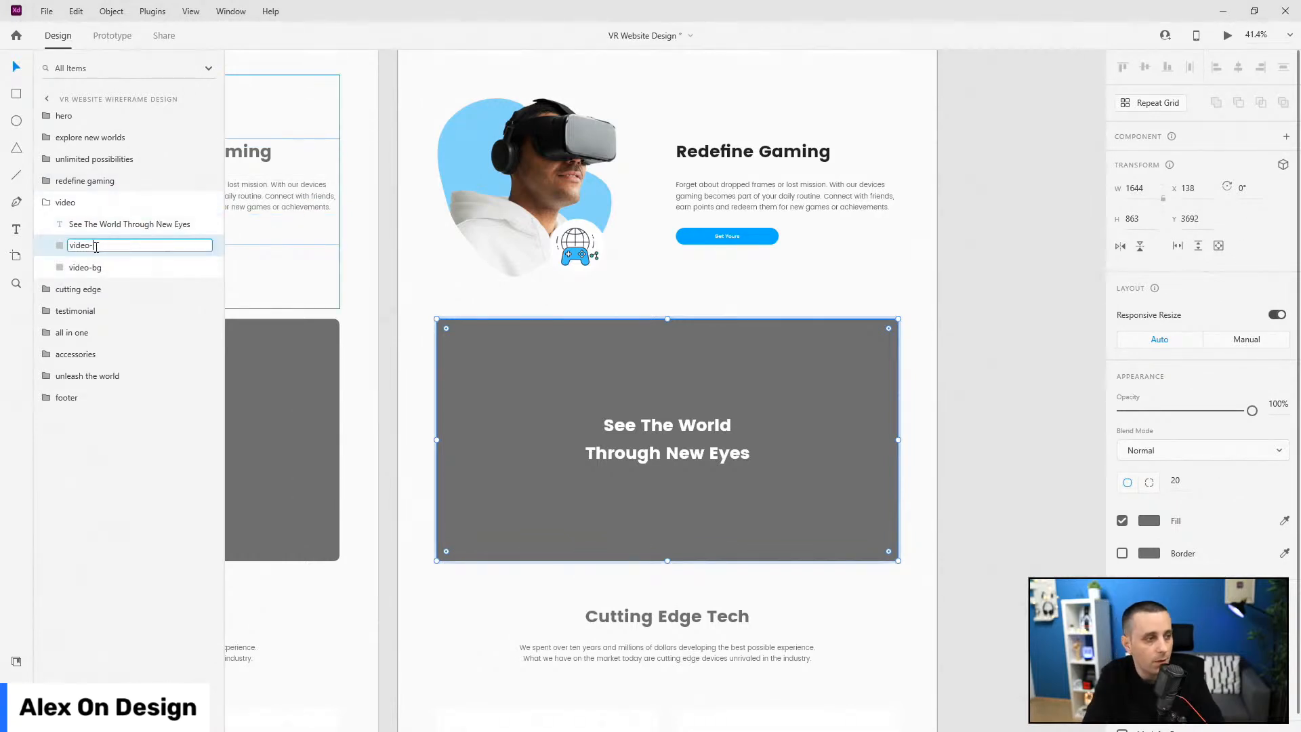
pyautogui.write('color-ove')
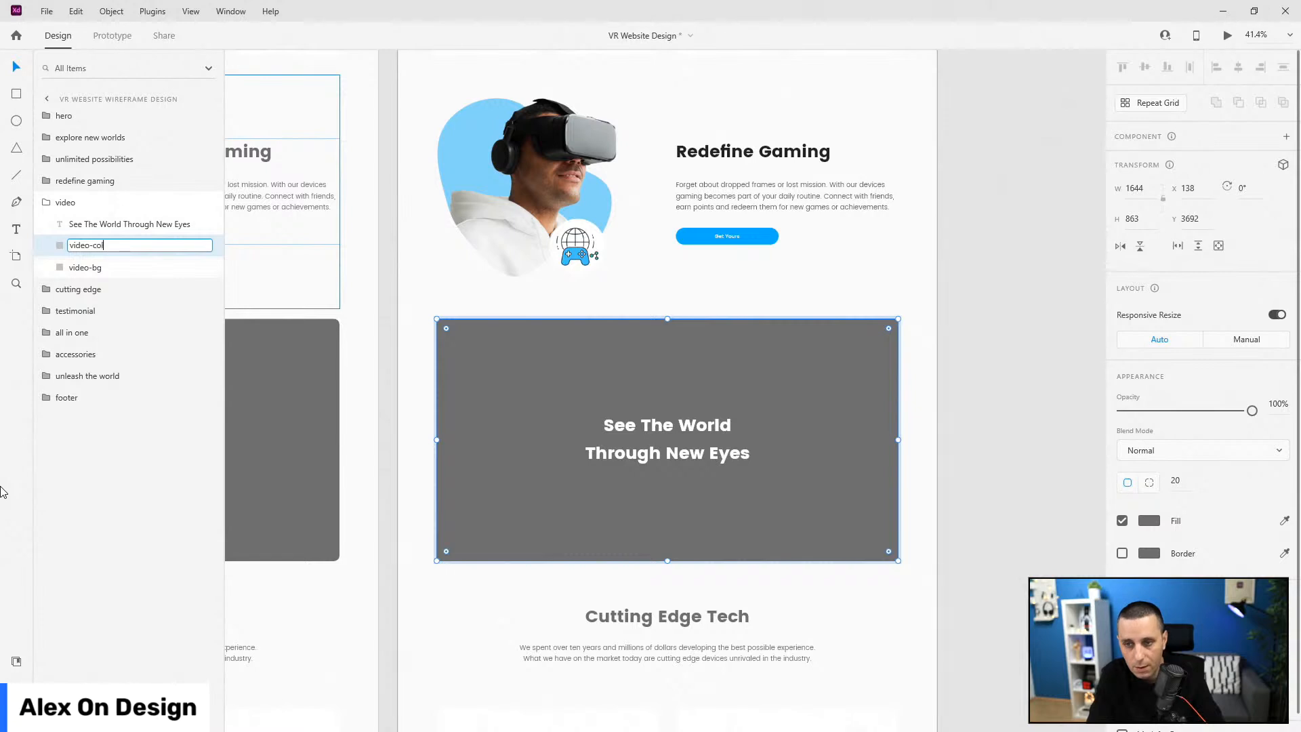
pyautogui.press('BackSpace')
pyautogui.press('BackSpace')
pyautogui.write('verlay')
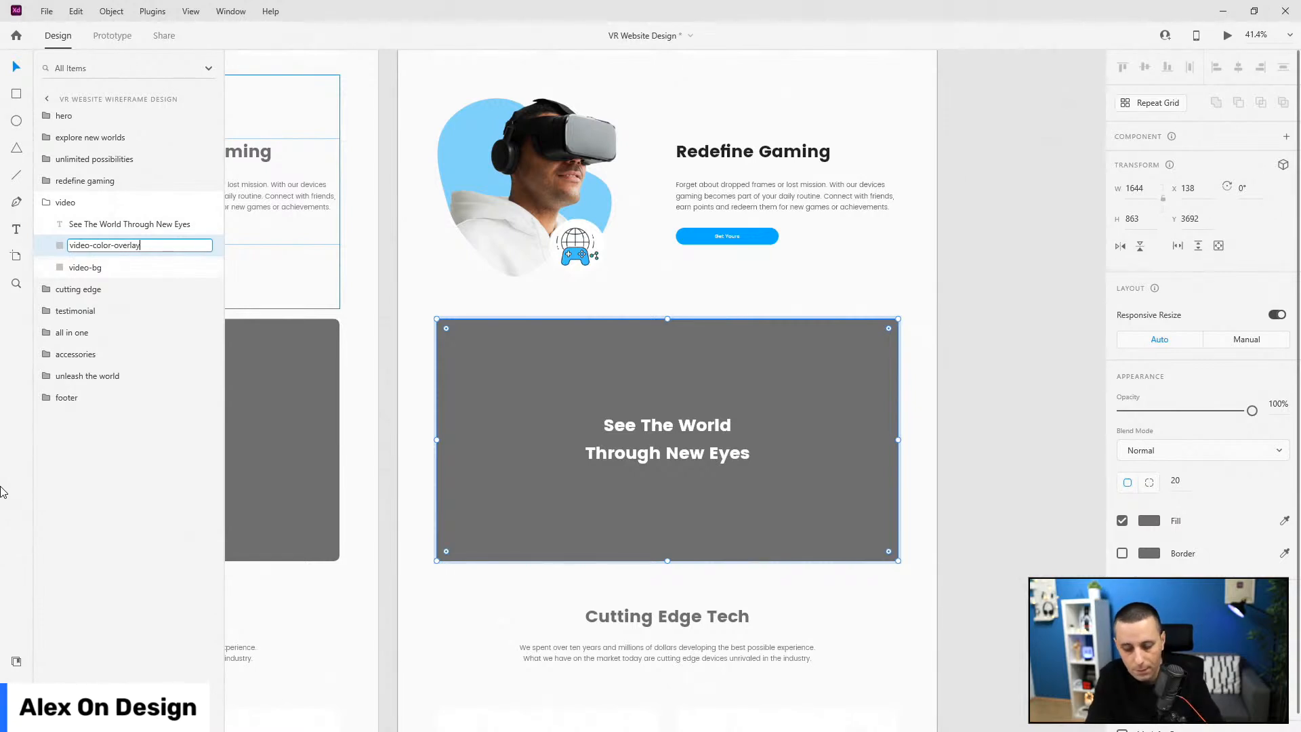
pyautogui.press('Return')
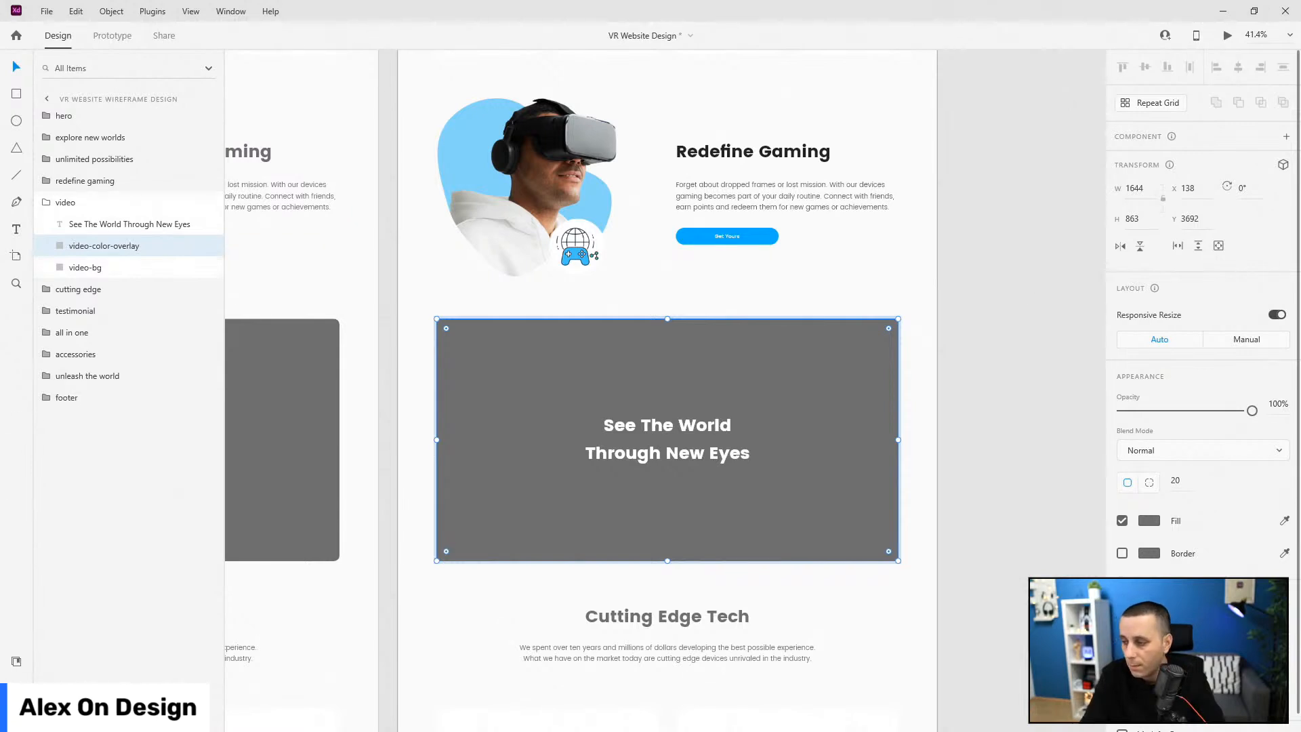
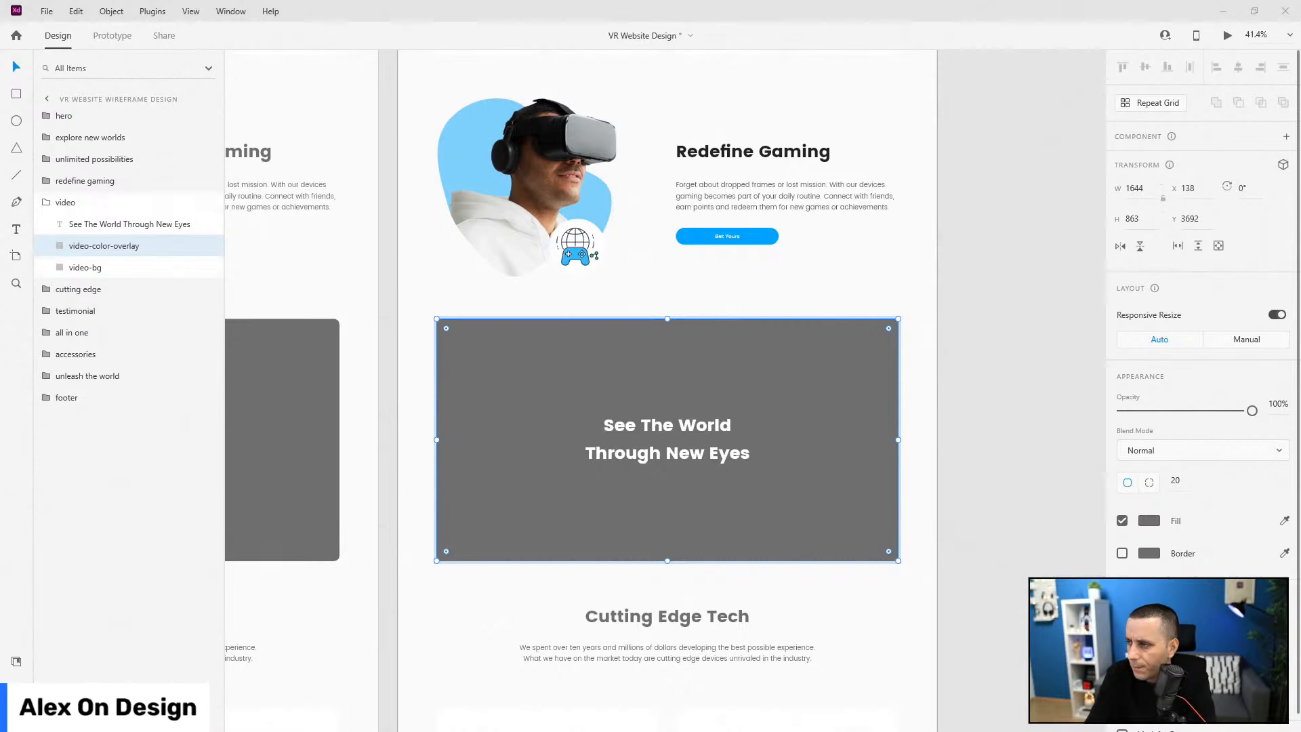
# - In File Explorer, look into the 01. Smart Home and 02. CCTV folders of 02. Lottie JSON, and check the installed plugins in Adobe XD
pyautogui.moveTo(1300, 223); pyautogui.dragTo(589, 81)
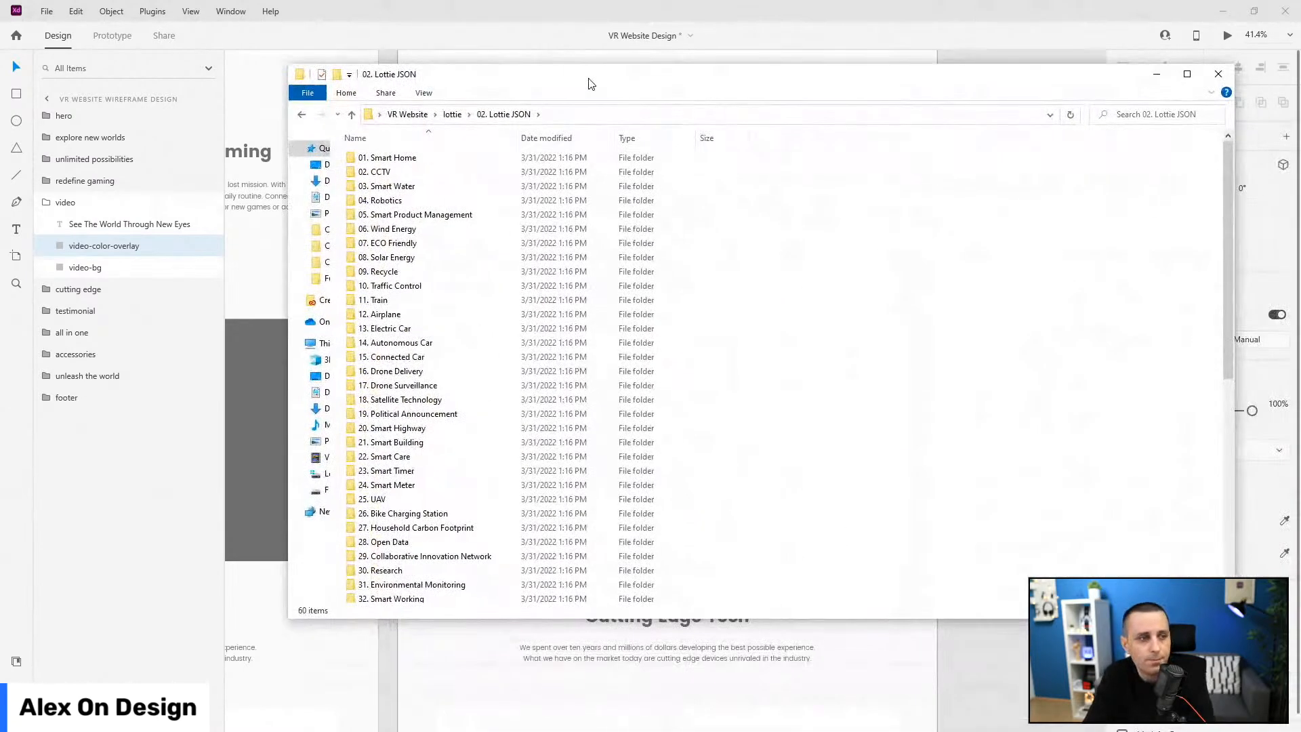
pyautogui.doubleClick(387, 158)
pyautogui.click(389, 172)
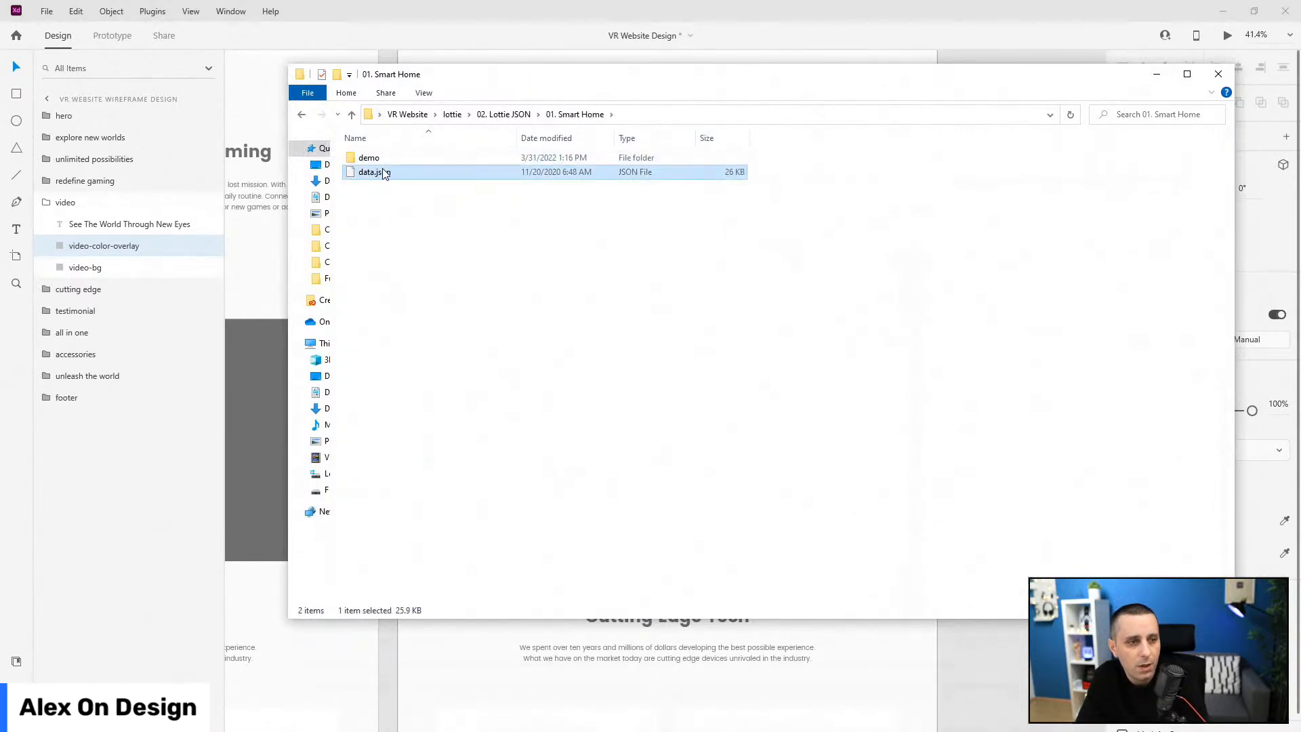
pyautogui.press('BackSpace')
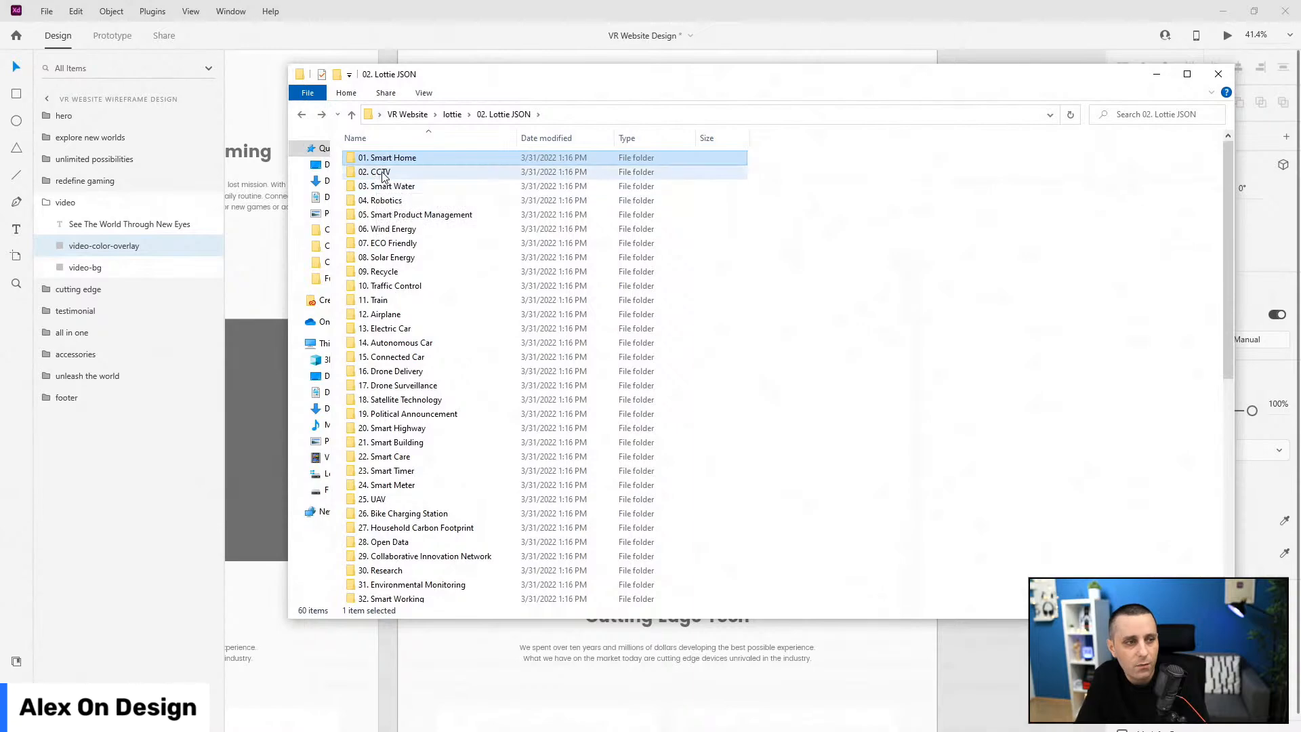
pyautogui.doubleClick(375, 173)
pyautogui.click(383, 172)
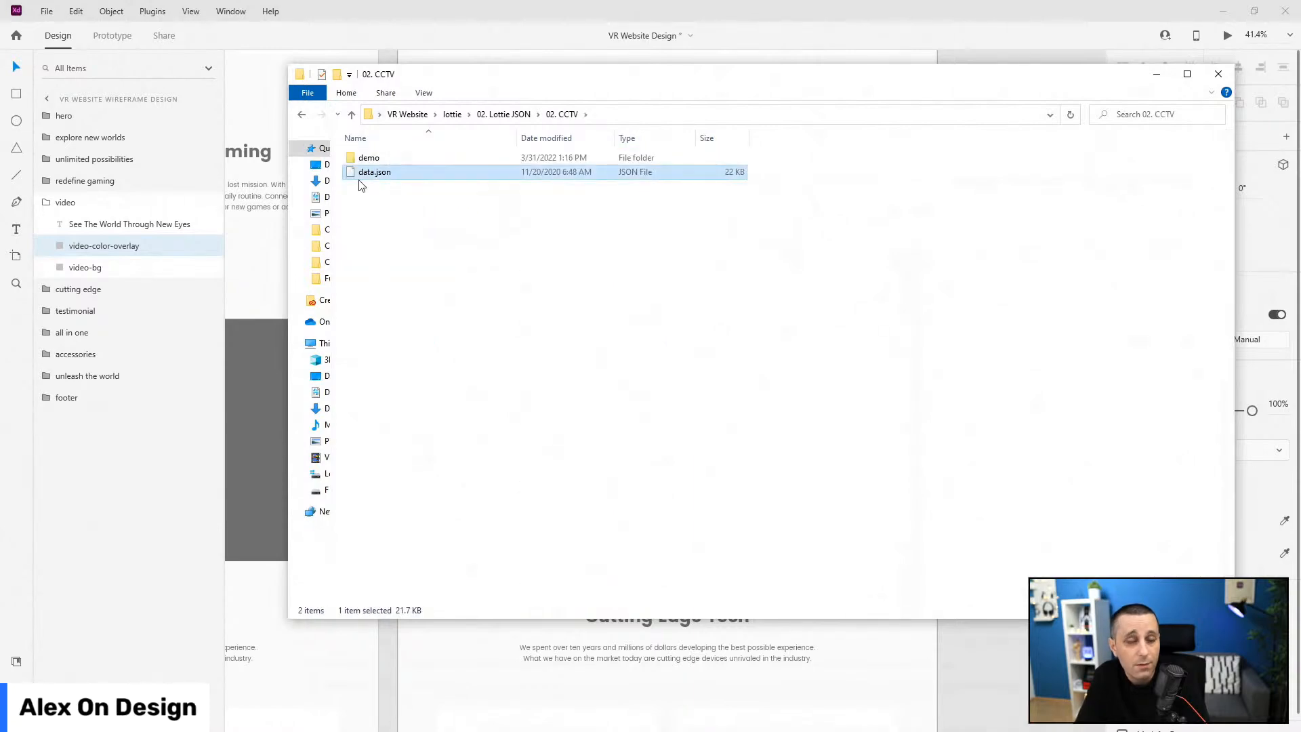
pyautogui.press('BackSpace')
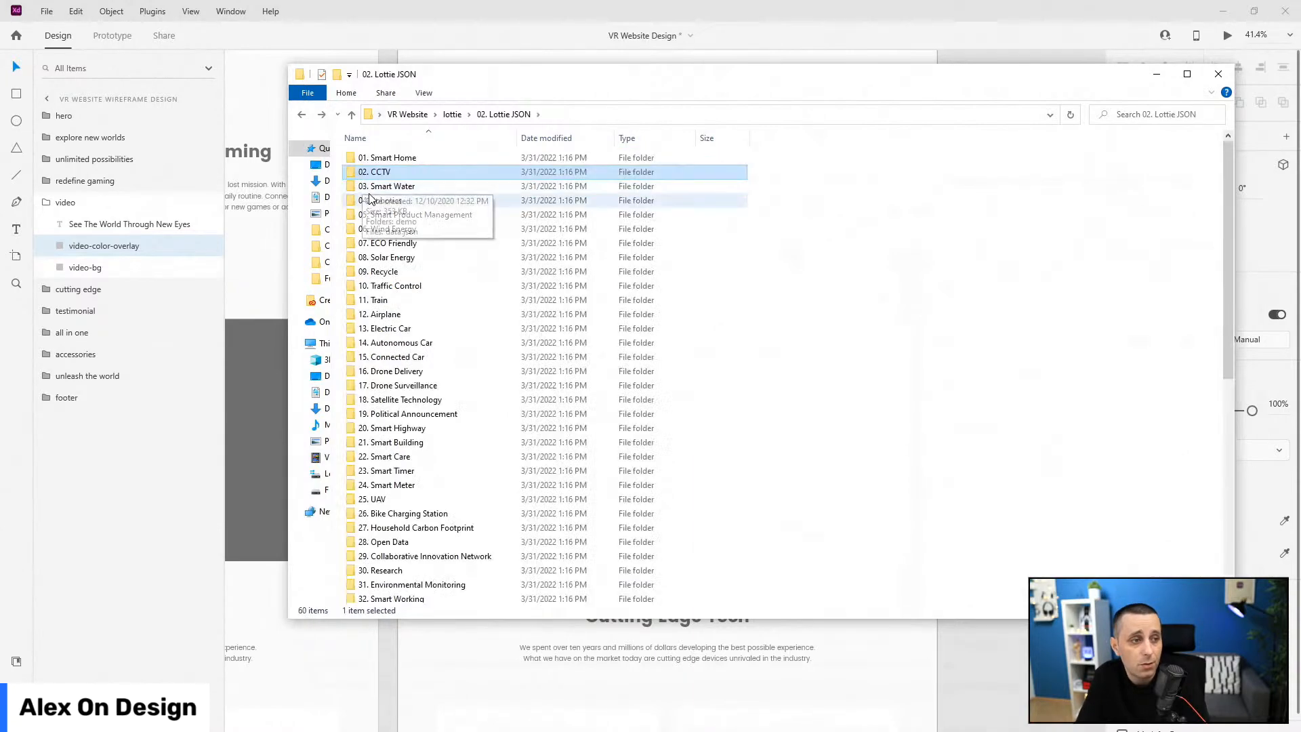
pyautogui.click(373, 201)
pyautogui.moveTo(672, 81); pyautogui.dragTo(0, 82)
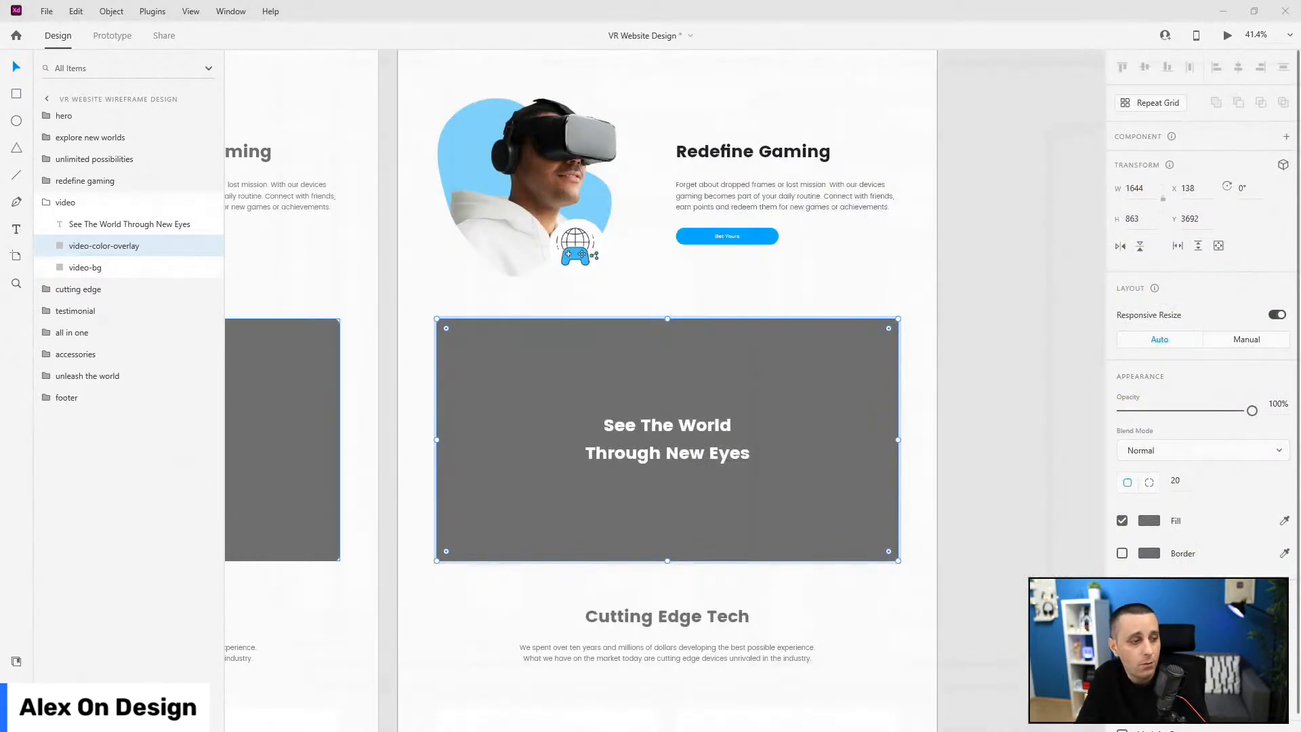
pyautogui.hotkey('ctrl', 'shift', 'p')
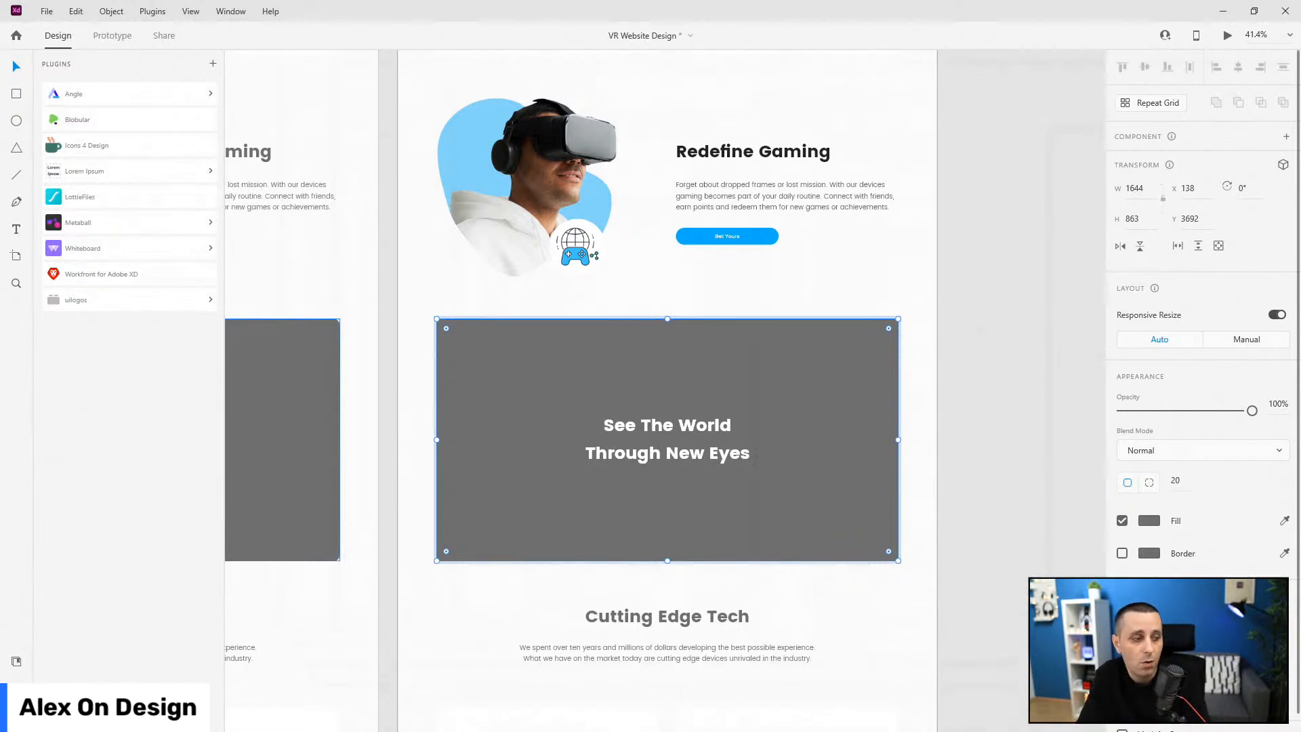
pyautogui.hotkey('ctrl', 'y')
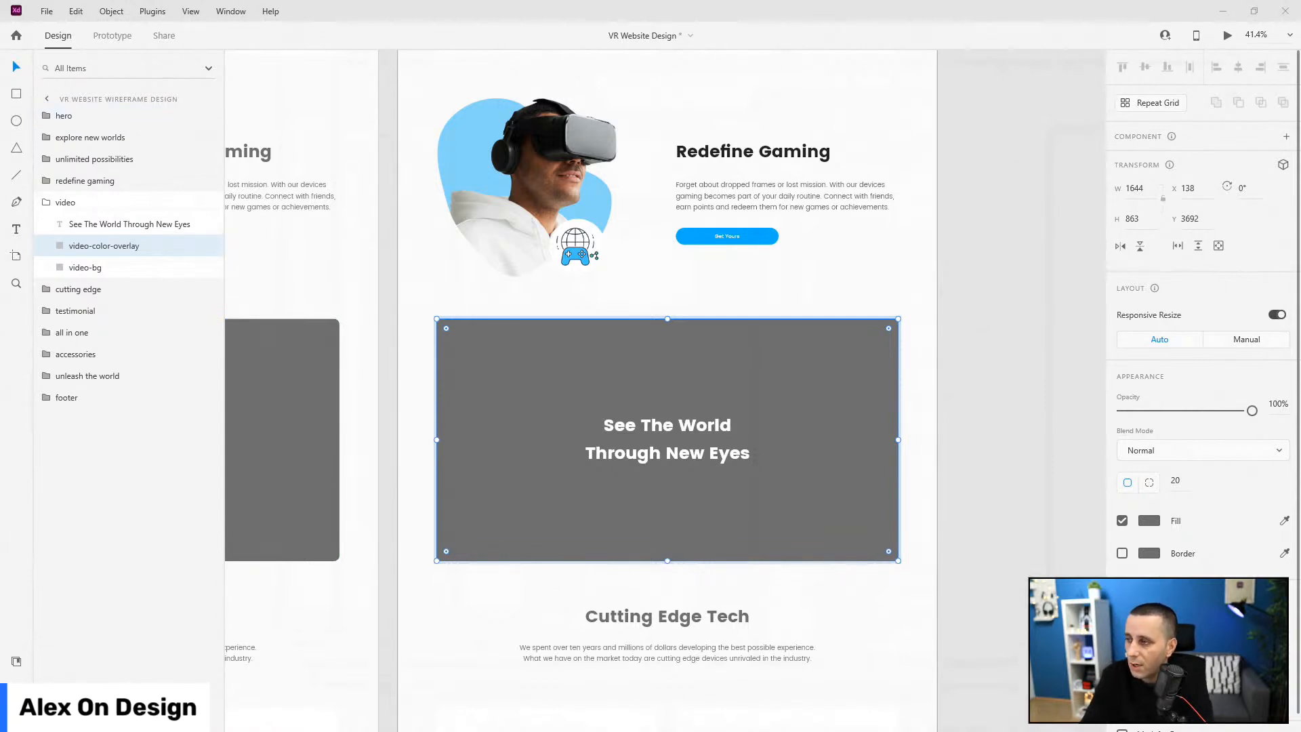
# - Inspect the data animation layer inside the gaming-icn mask group and collapse the redefine gaming group again
pyautogui.doubleClick(574, 255)
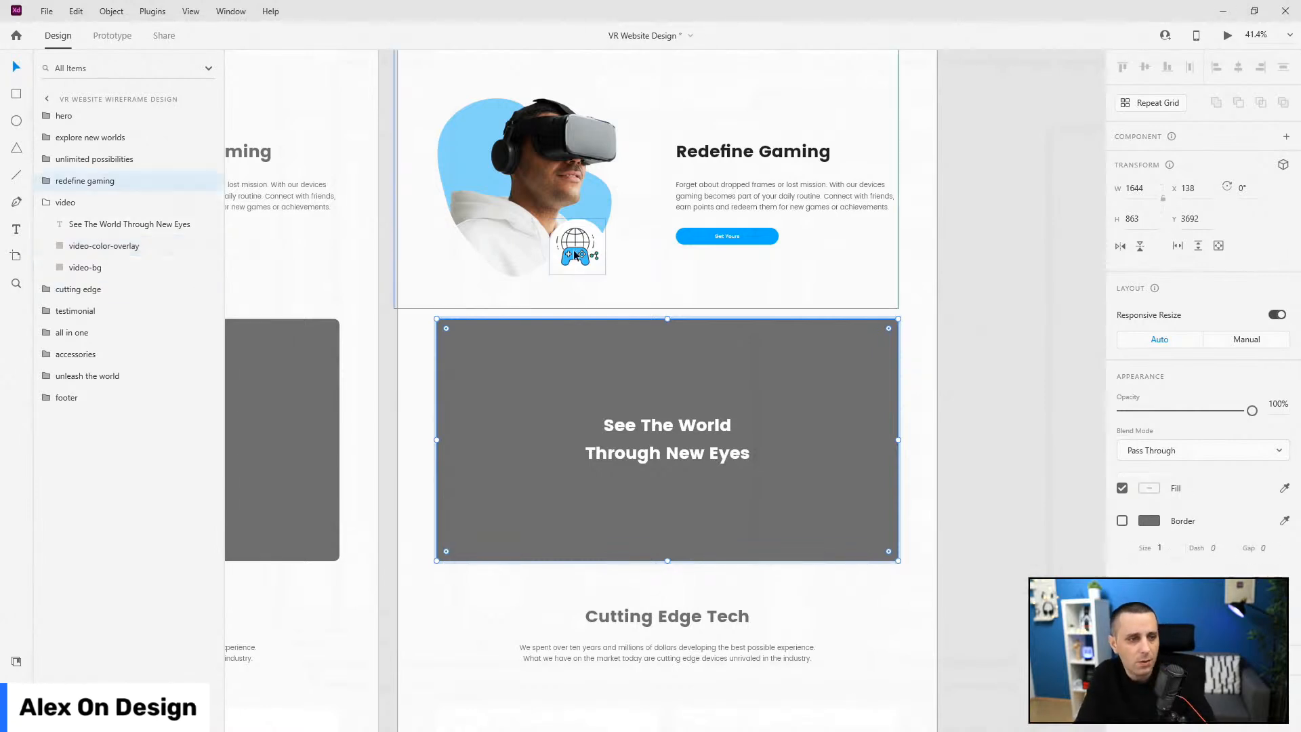
pyautogui.doubleClick(575, 255)
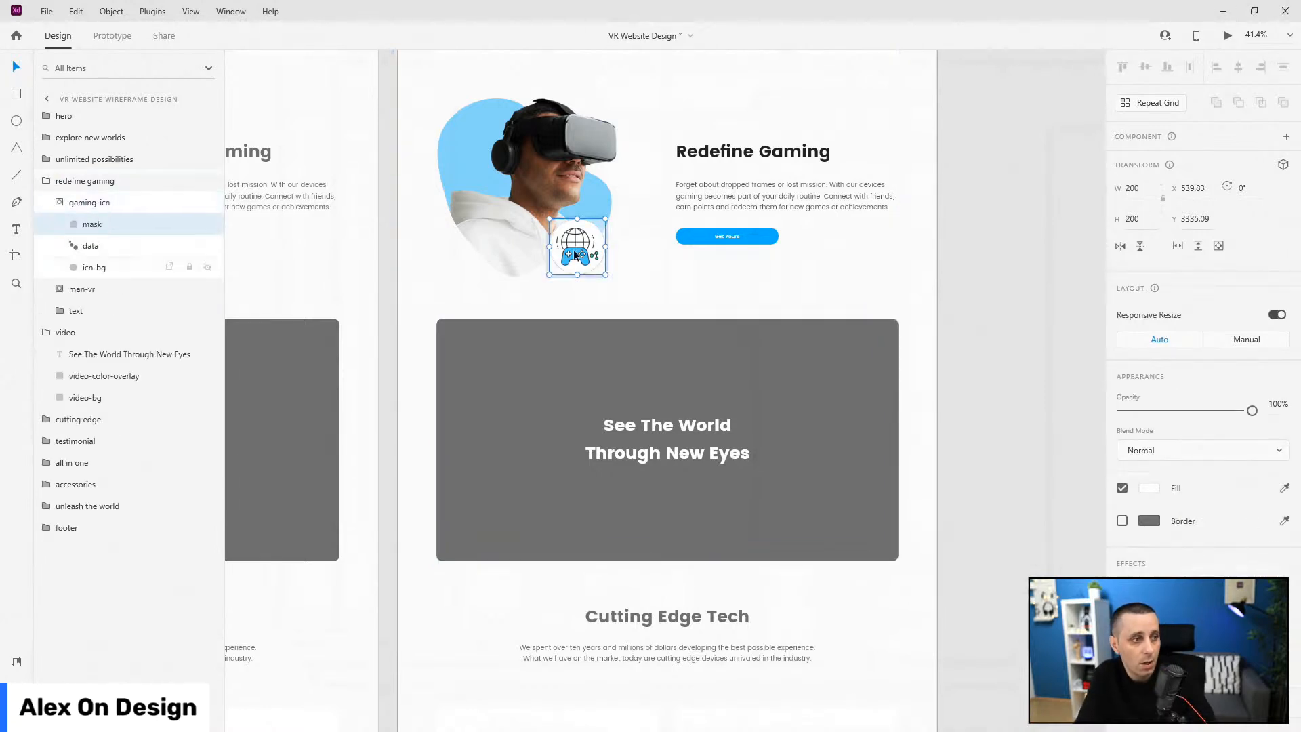
pyautogui.click(100, 244)
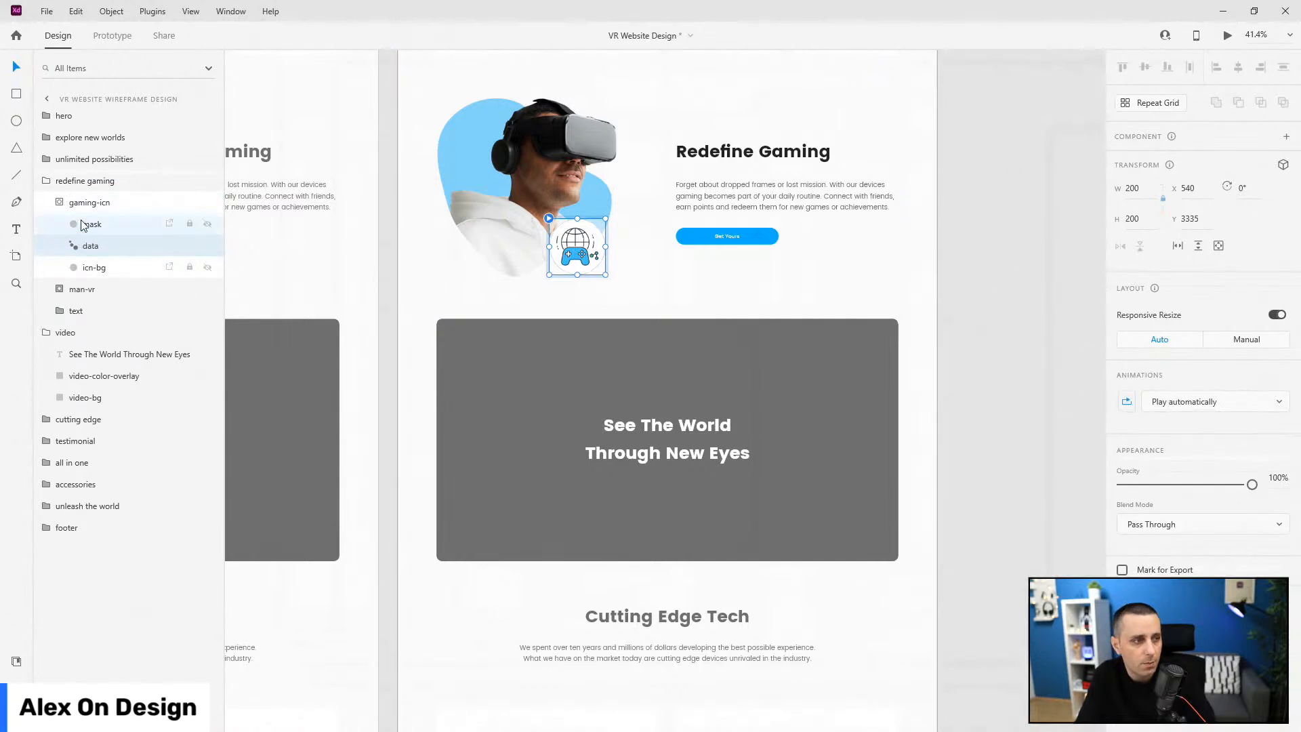
pyautogui.click(58, 202)
pyautogui.click(46, 181)
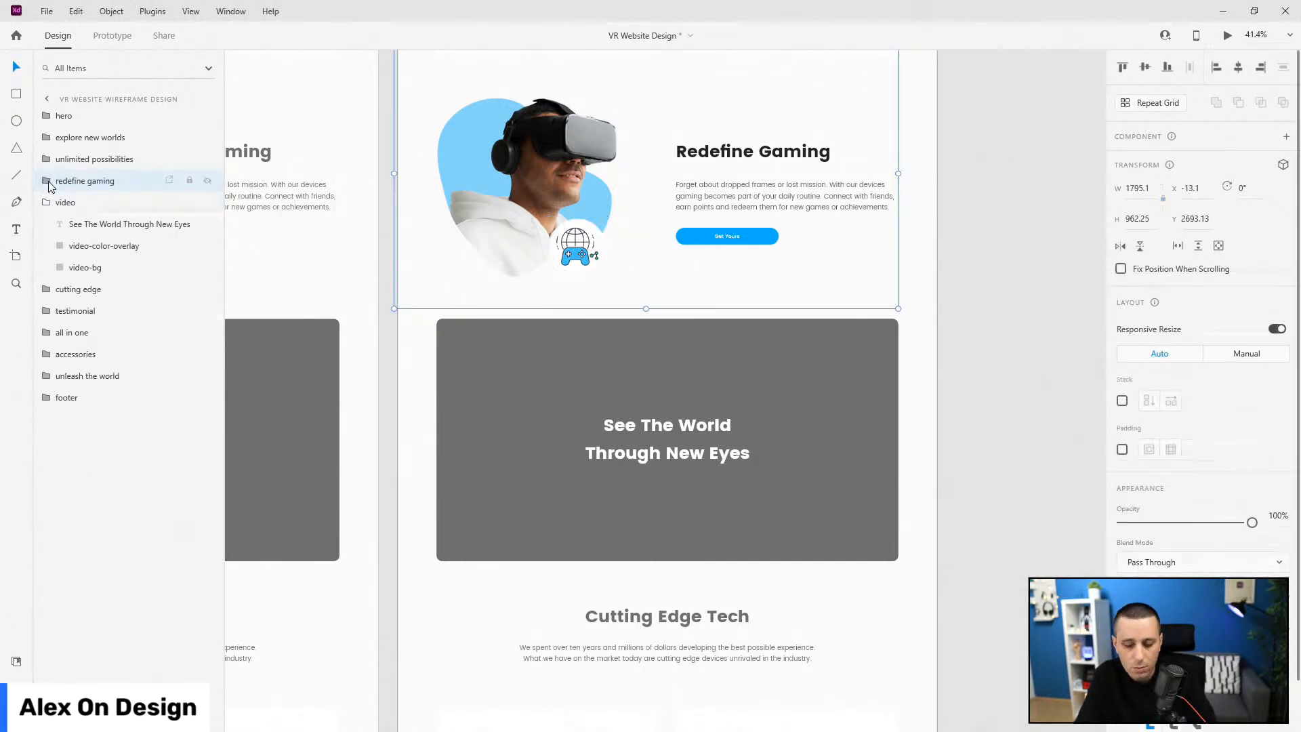
# - Preview the website design from the hero down to the video section, checking the animated icons, and close the preview
pyautogui.hotkey('ctrl', 'Return')
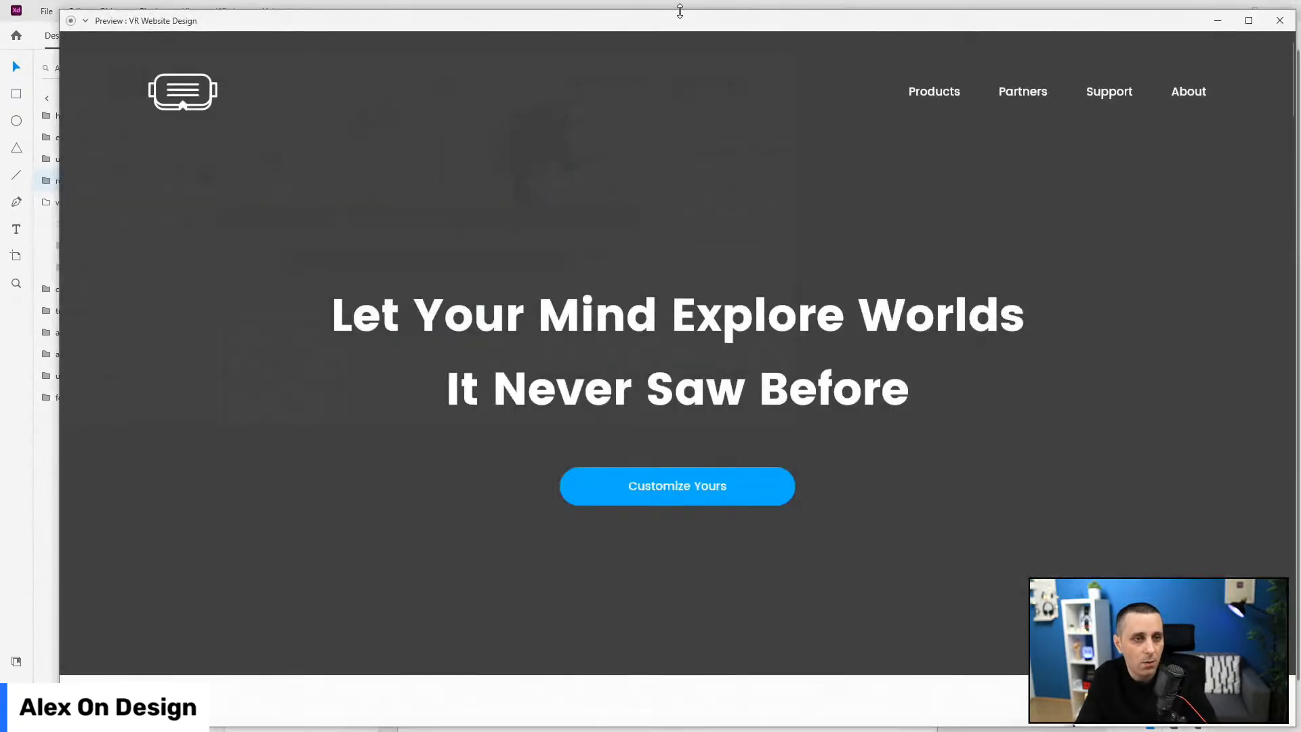
pyautogui.scroll(-10, 181, 291)
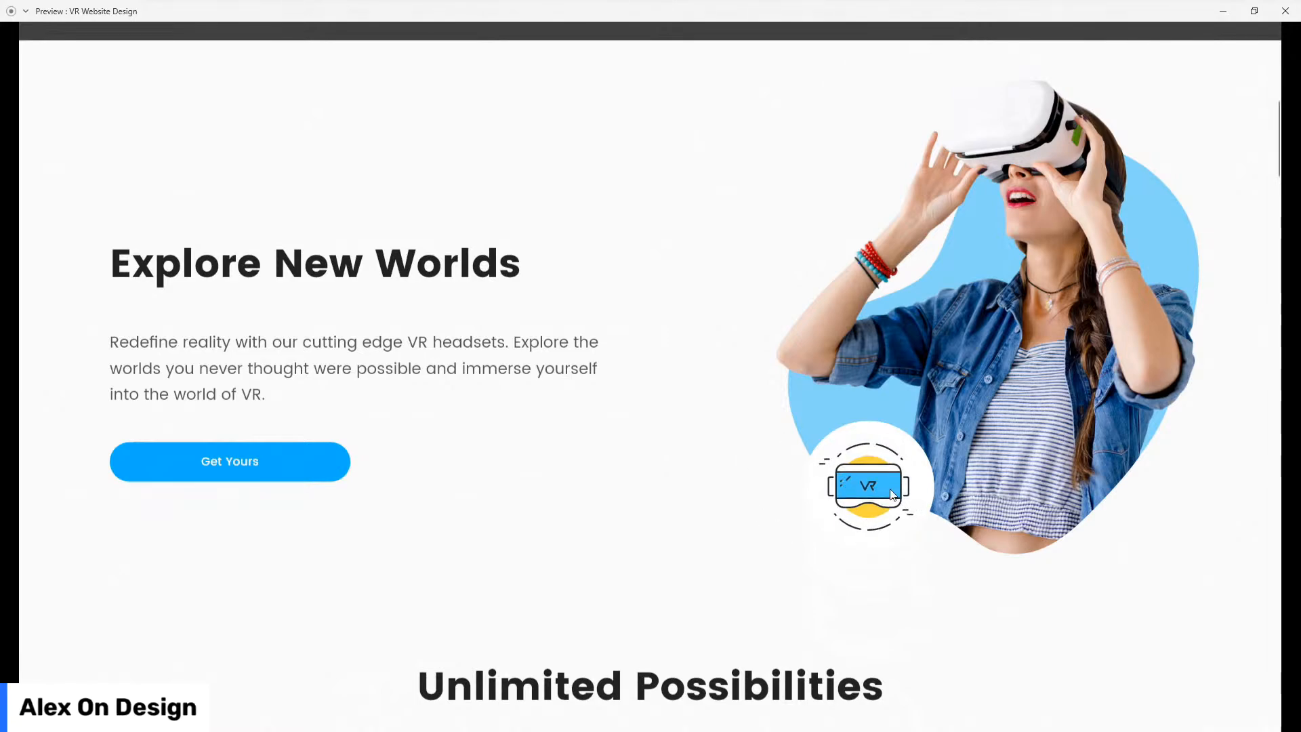
pyautogui.scroll(-12, 99, 522)
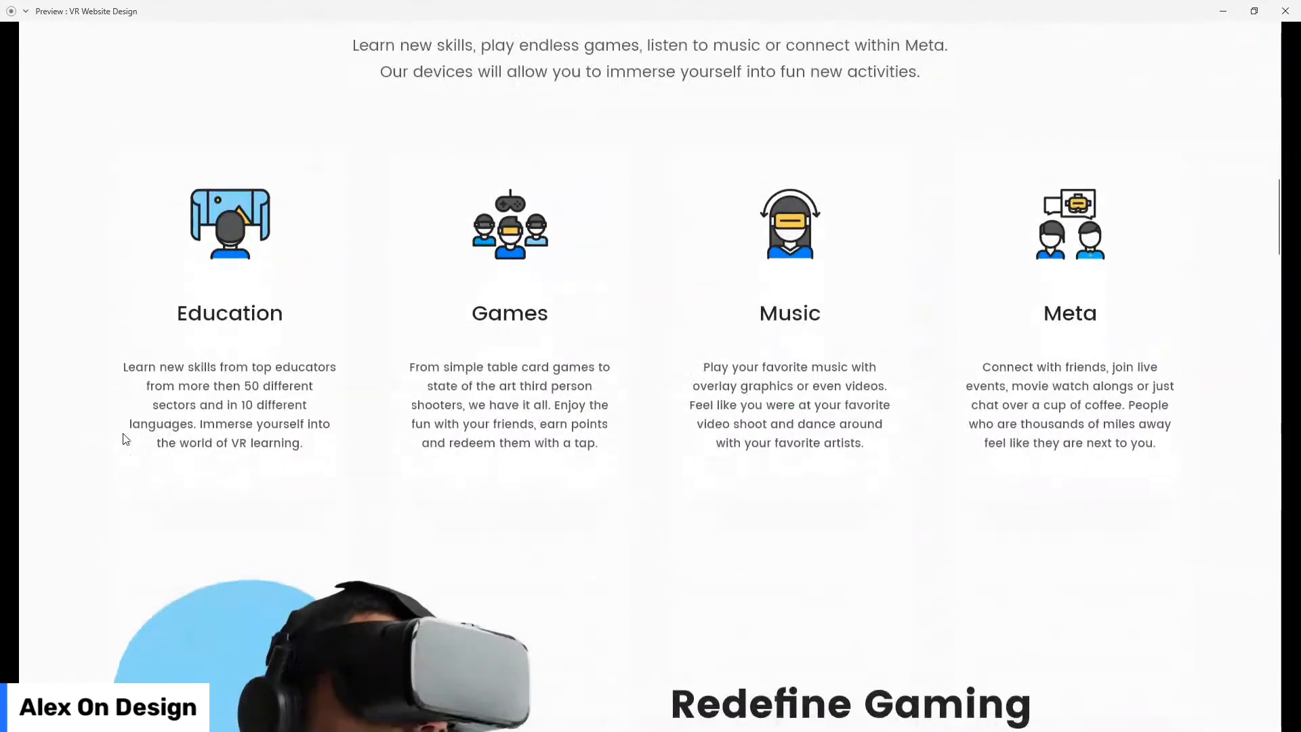
pyautogui.scroll(-3, 124, 439)
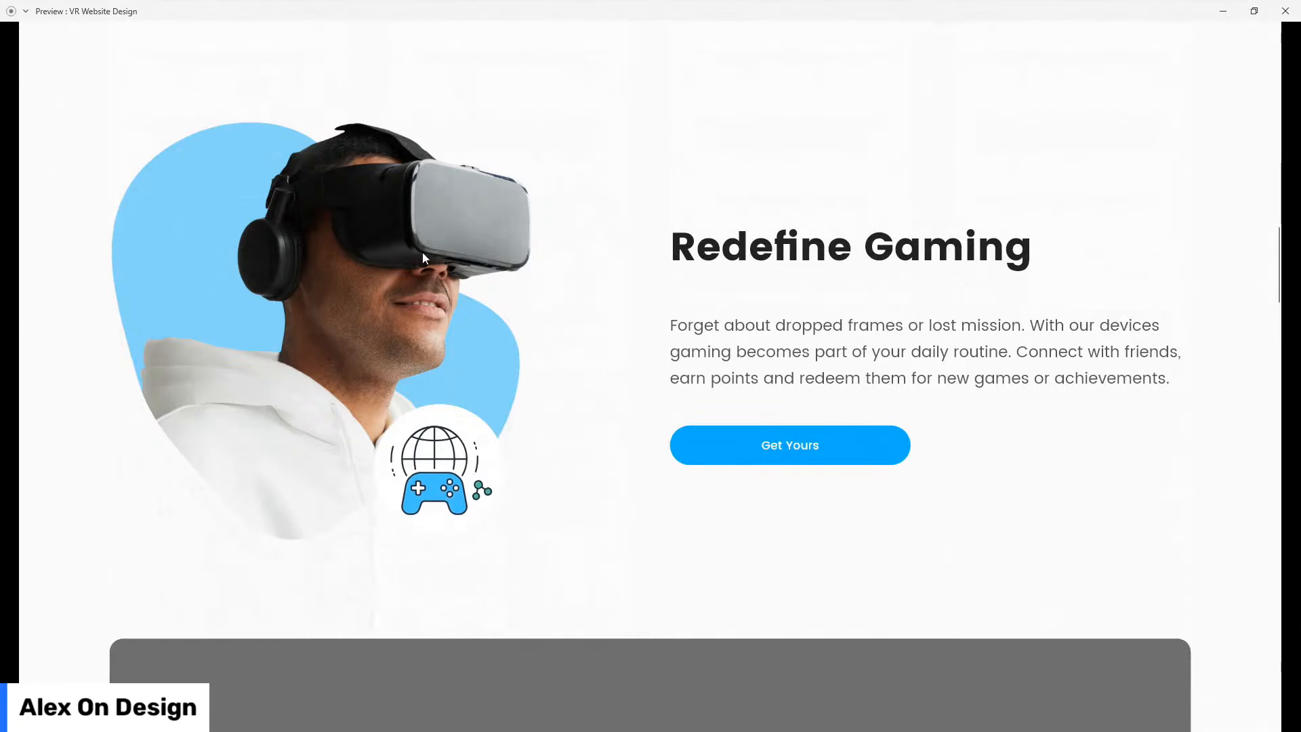
pyautogui.scroll(-6, 520, 262)
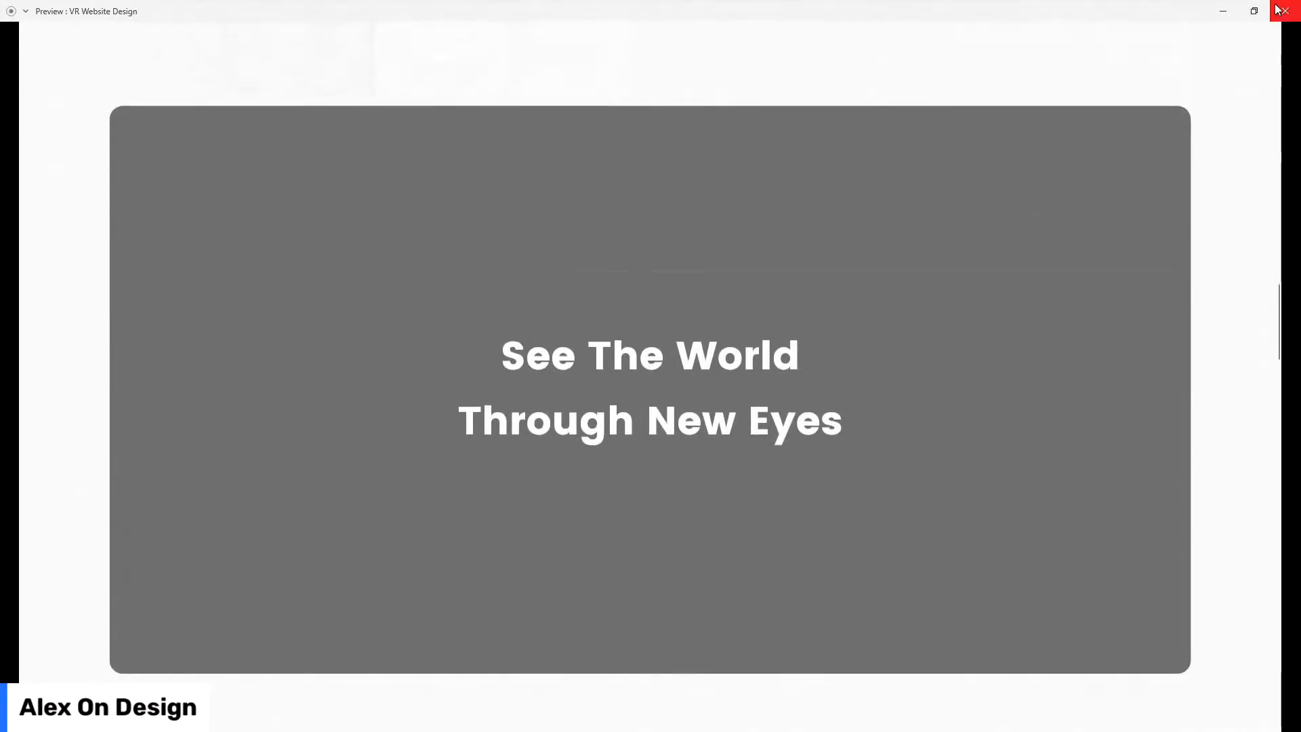
pyautogui.click(1285, 11)
# - Fill the video-color-overlay rectangle with the main-dark color and set its opacity to 60%
pyautogui.click(115, 245)
pyautogui.click(16, 661)
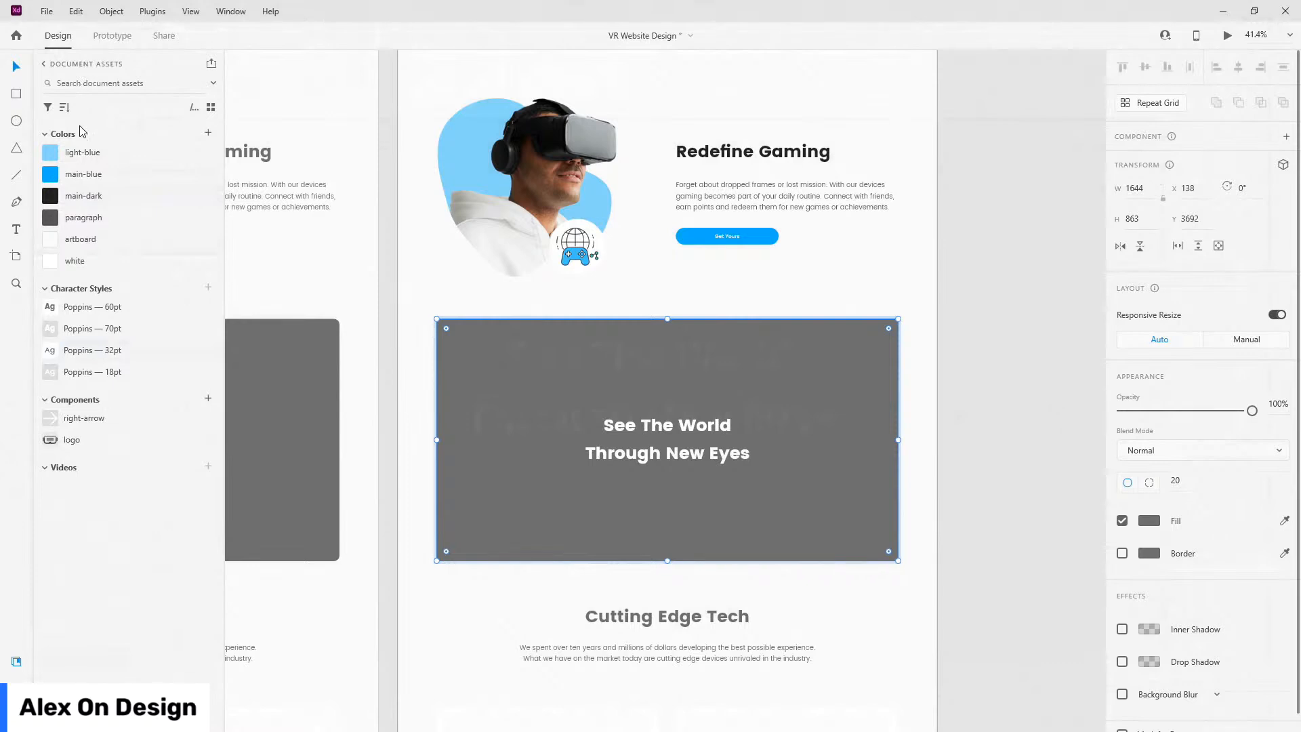
pyautogui.click(87, 197)
pyautogui.press('6')
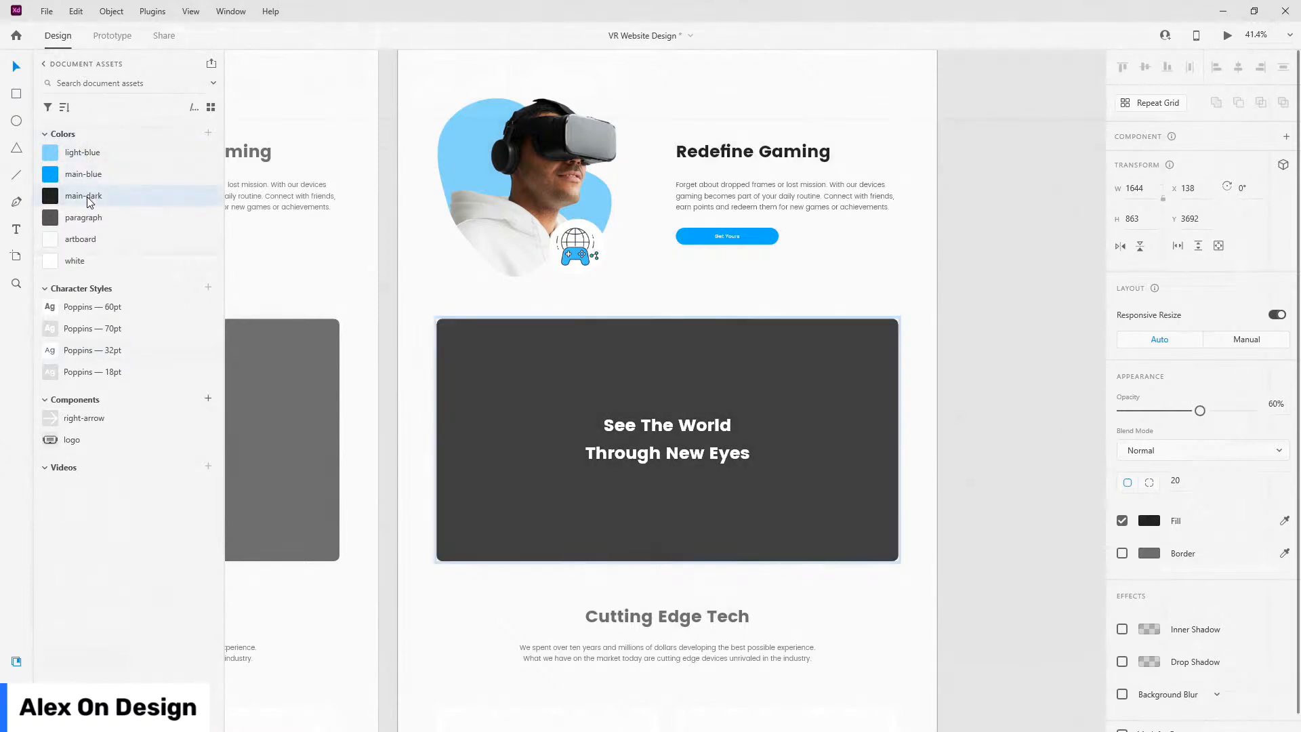
# - Hide the video-color-overlay layer and select the video-bg rectangle beneath it
pyautogui.hotkey('ctrl', 'y')
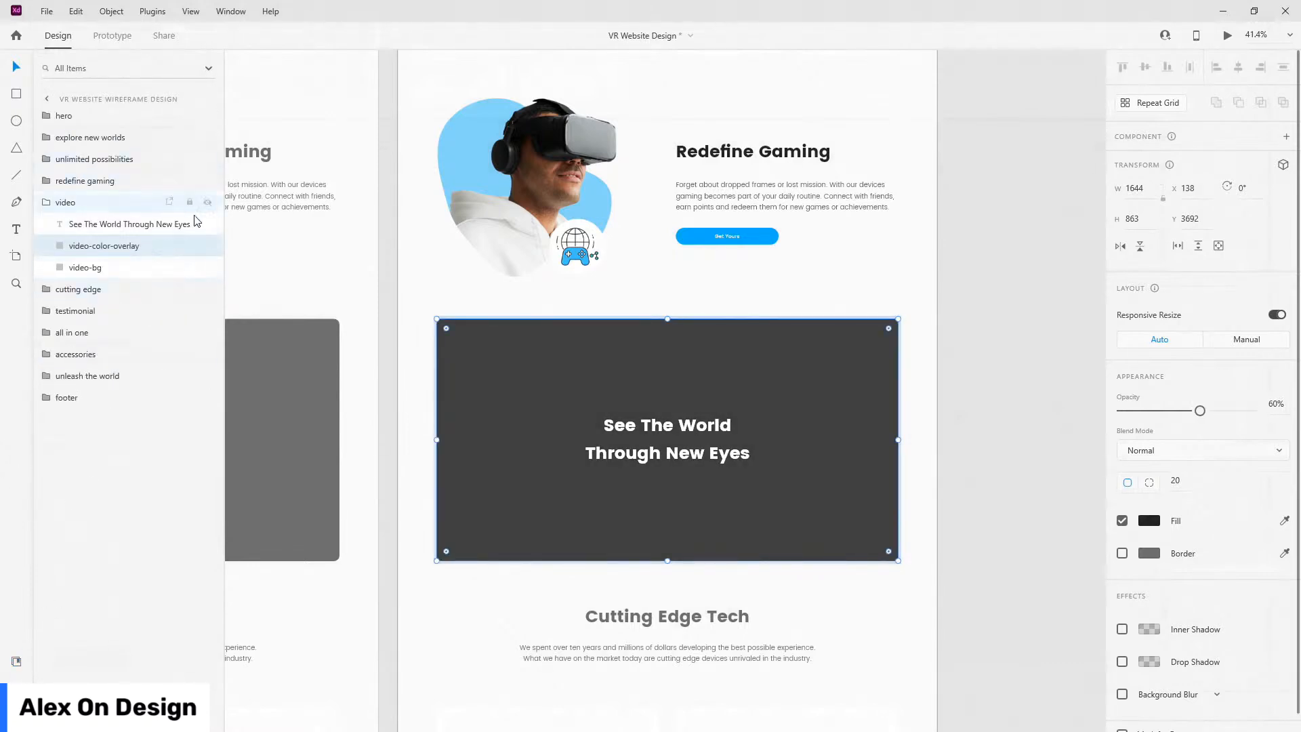
pyautogui.click(207, 245)
pyautogui.click(121, 265)
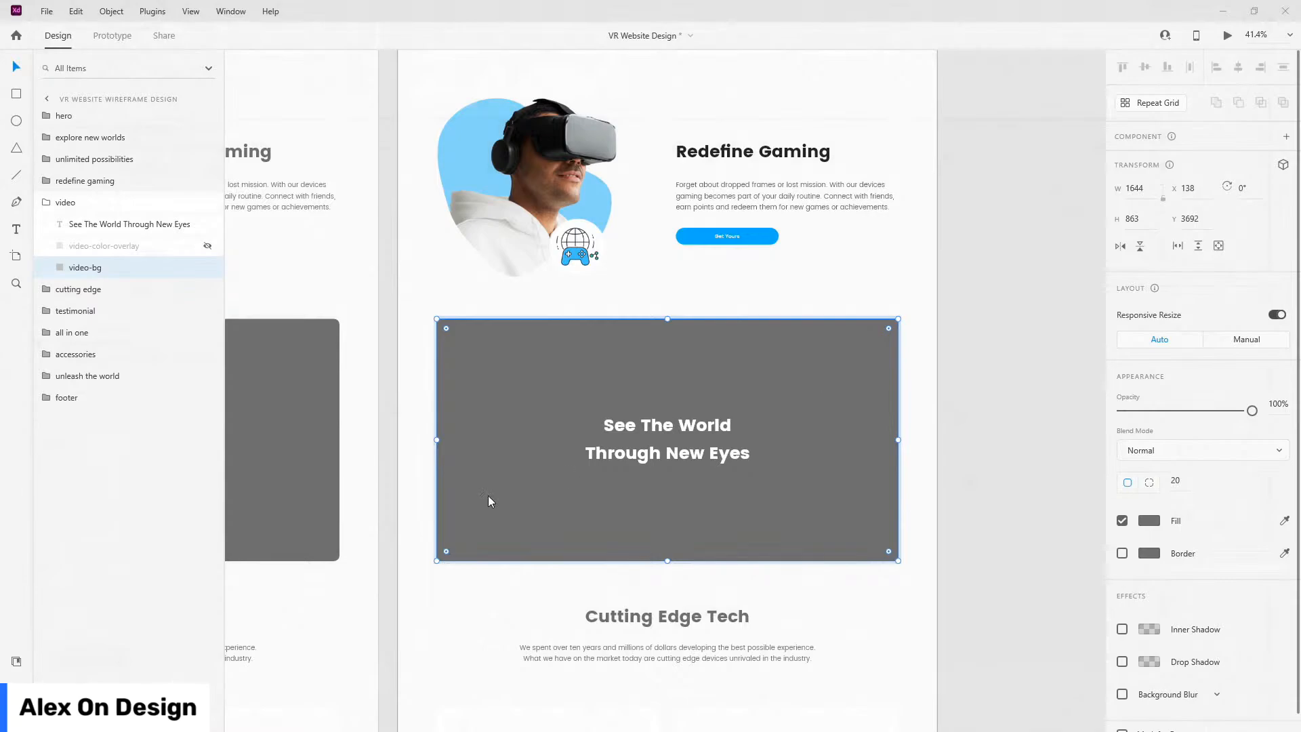
# - Place the woman-using-vr video inside the video-bg rectangle and rename the resulting mask group as video
pyautogui.moveTo(569, 478); pyautogui.dragTo(493, 401)
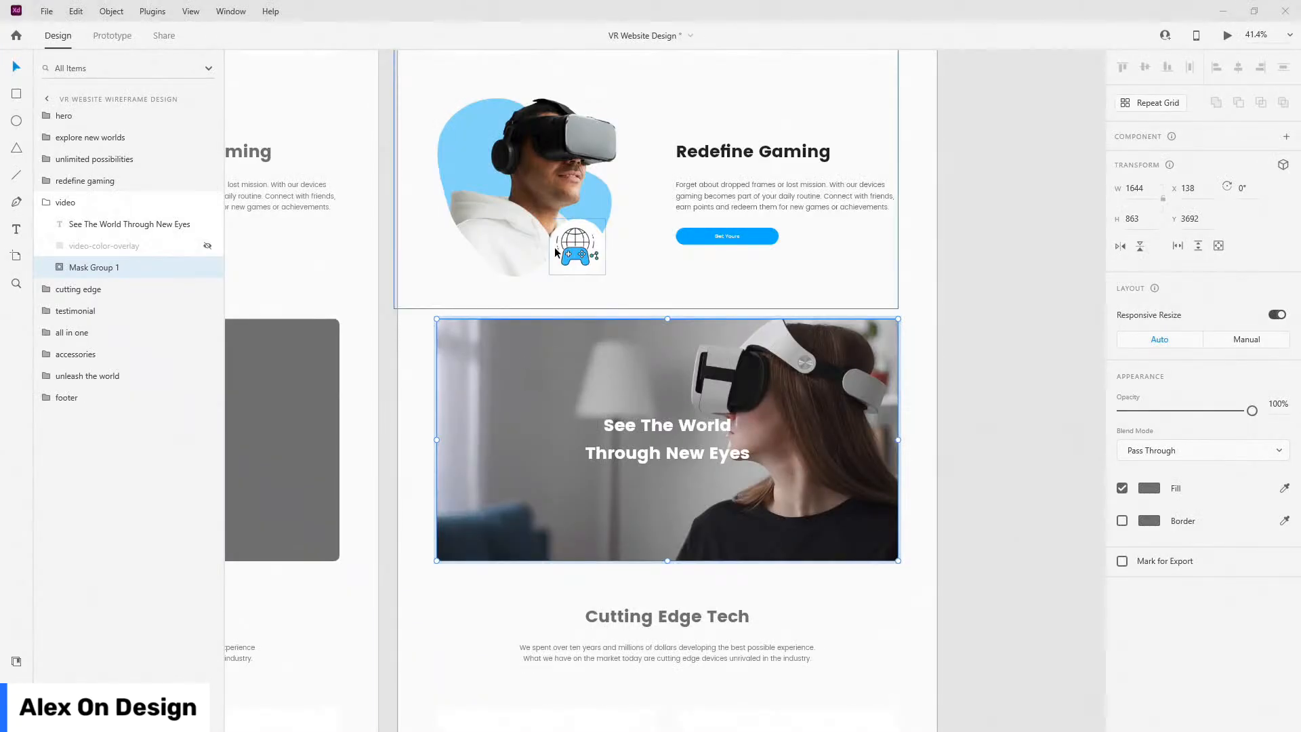
pyautogui.doubleClick(94, 267)
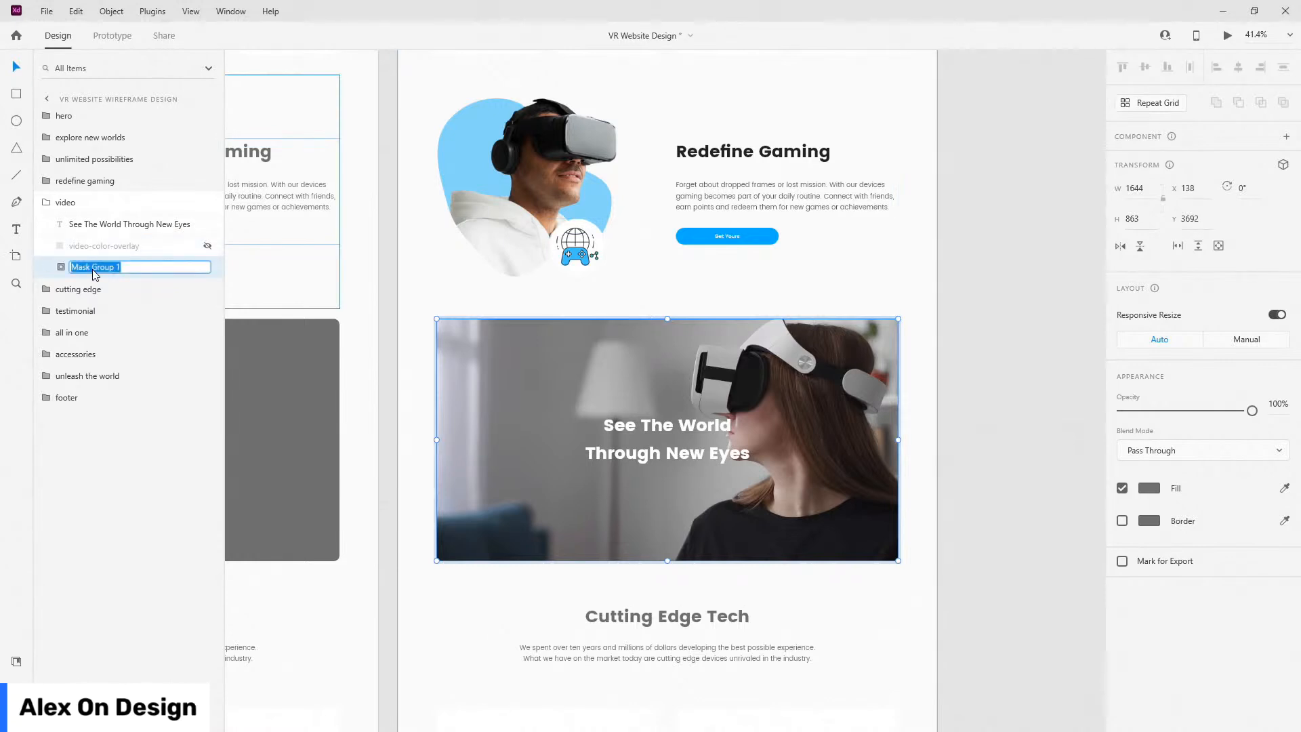
pyautogui.write('video')
pyautogui.press('Return')
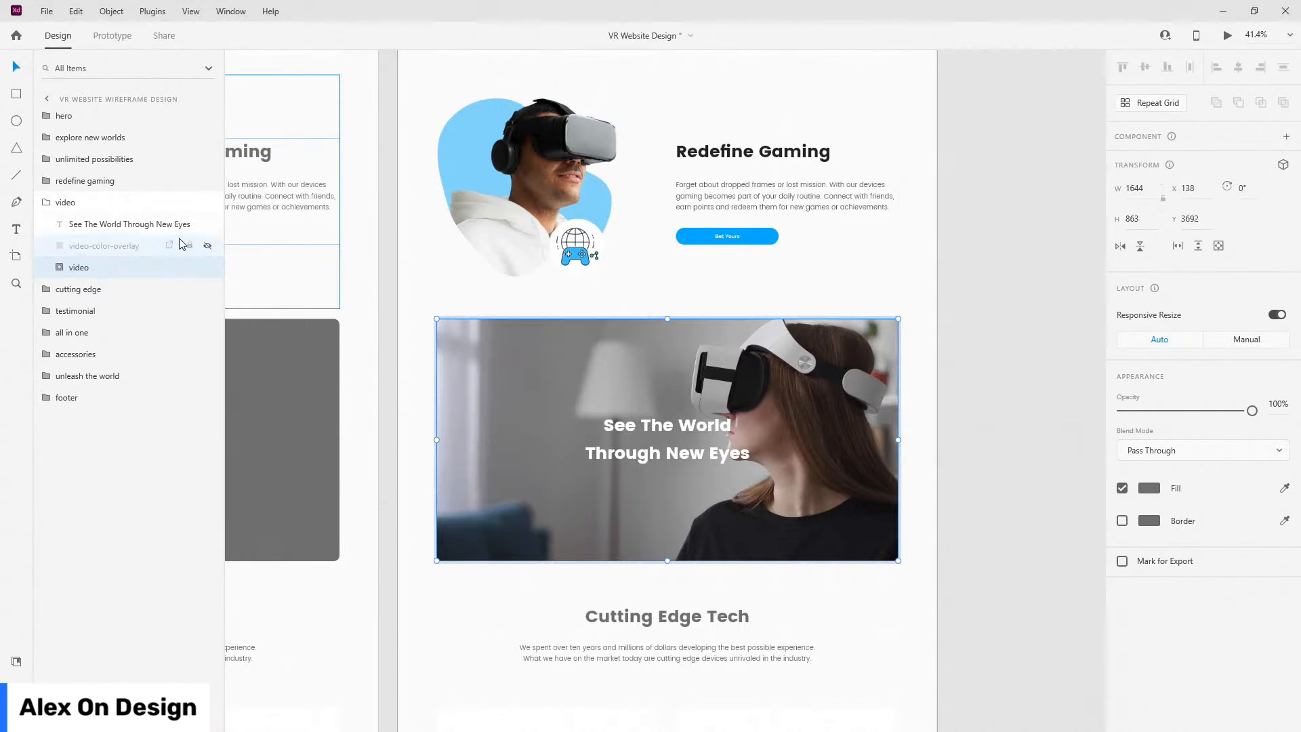
# - Show the video-color-overlay layer again, check the woman-using-vr clip's playback setting, and collapse the video group
pyautogui.click(208, 245)
pyautogui.click(49, 267)
pyautogui.click(110, 310)
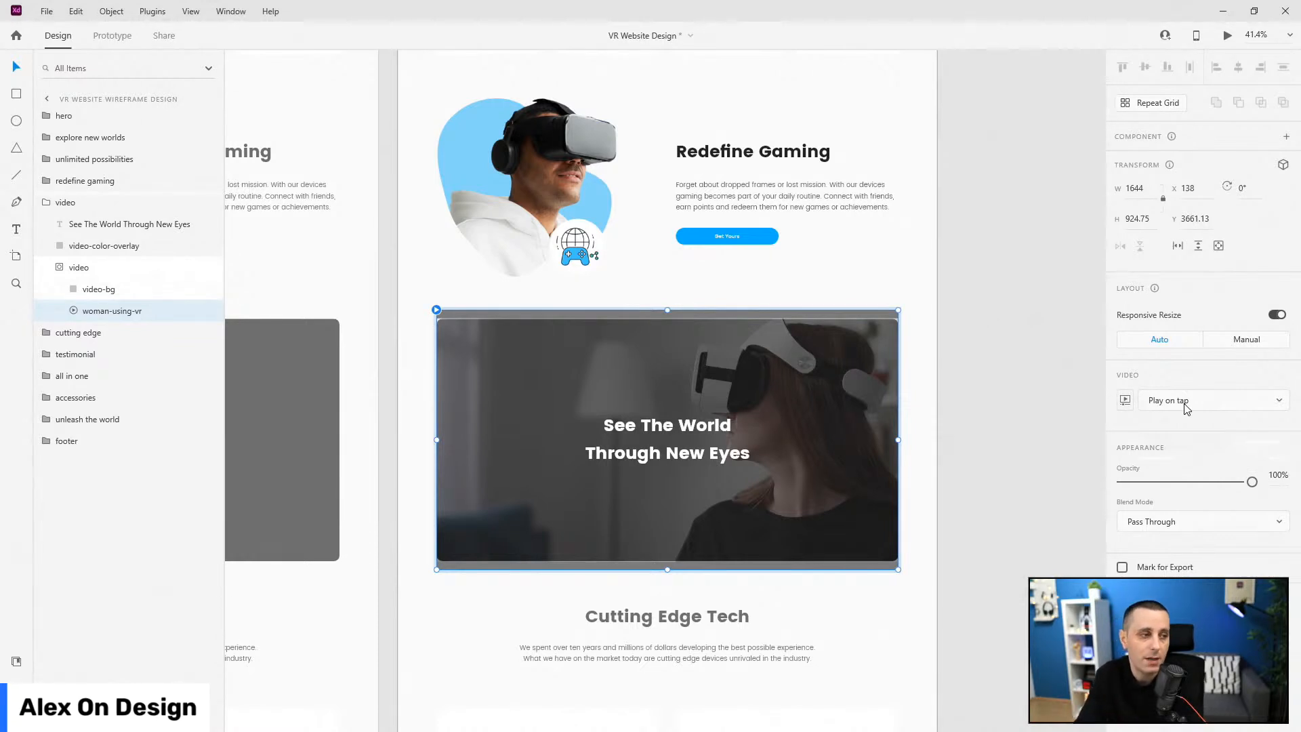
pyautogui.click(55, 268)
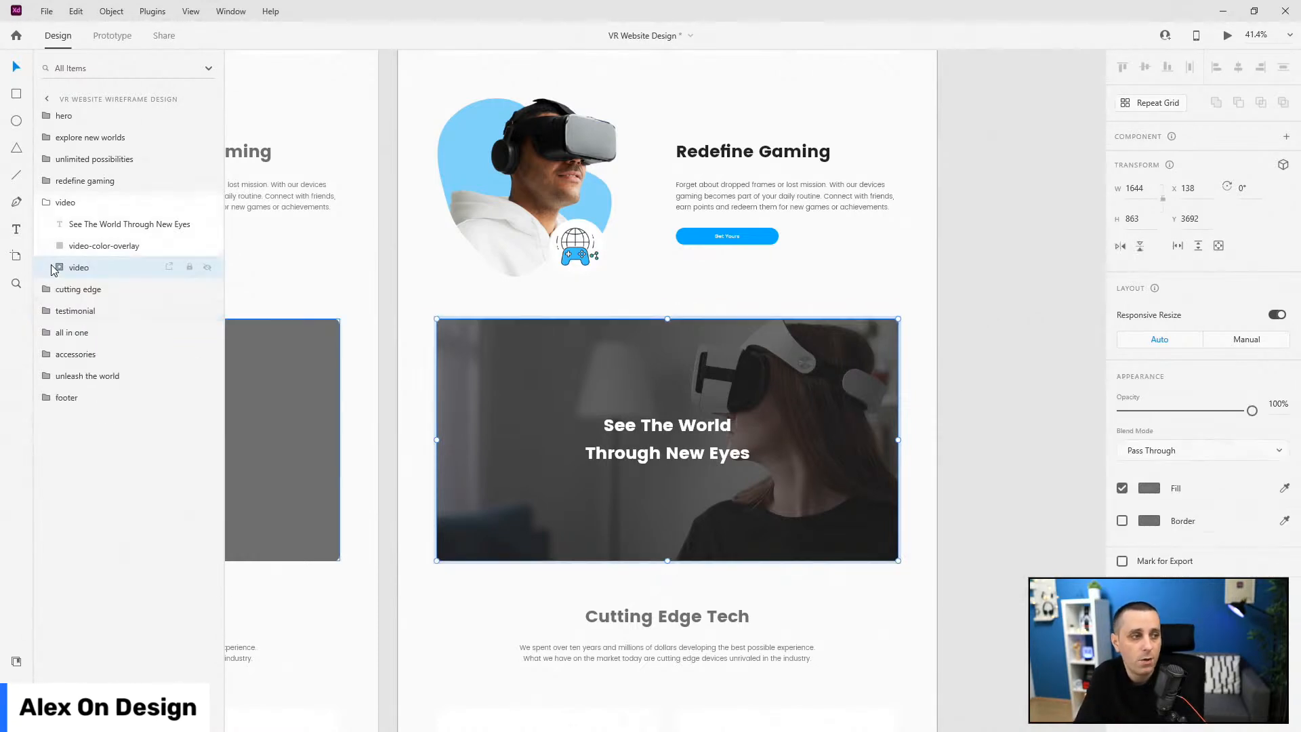
pyautogui.click(52, 201)
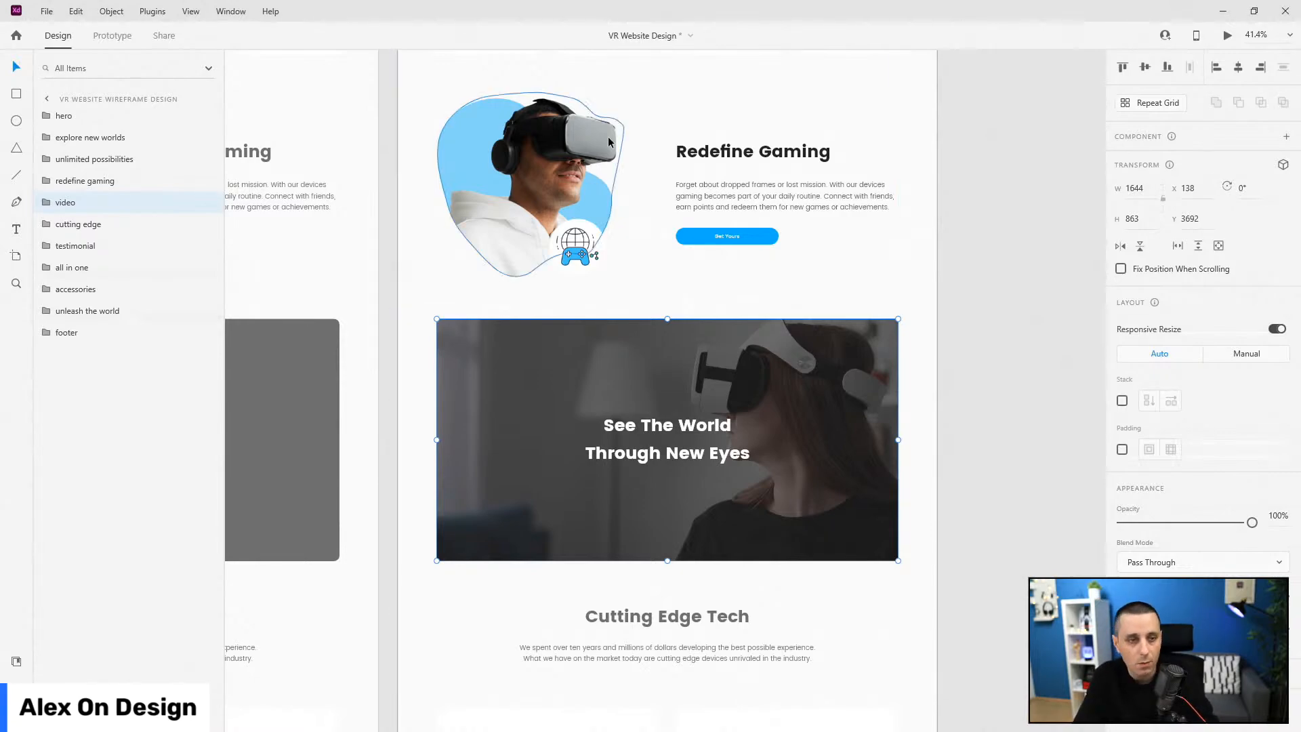
# - Preview the website design down to the See The World Through New Eyes video section and close the preview
pyautogui.hotkey('ctrl', 'Return')
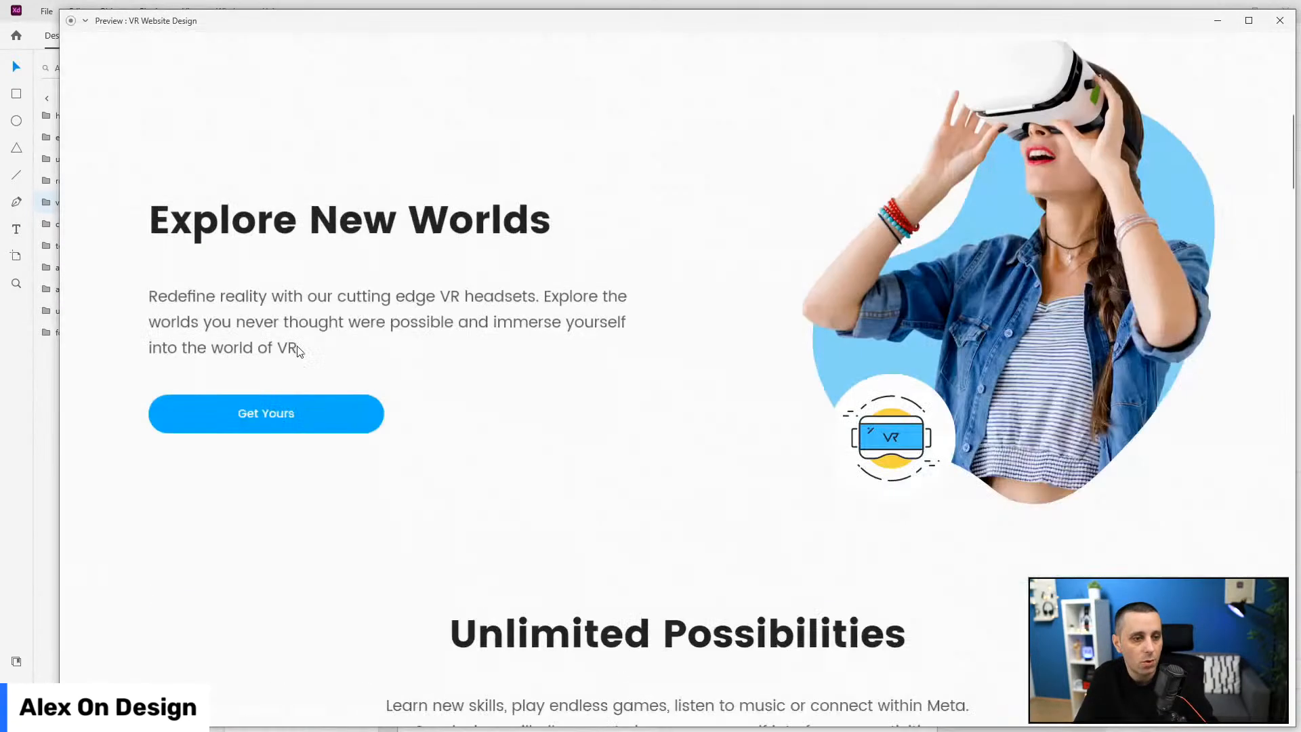
pyautogui.scroll(-15, 298, 350)
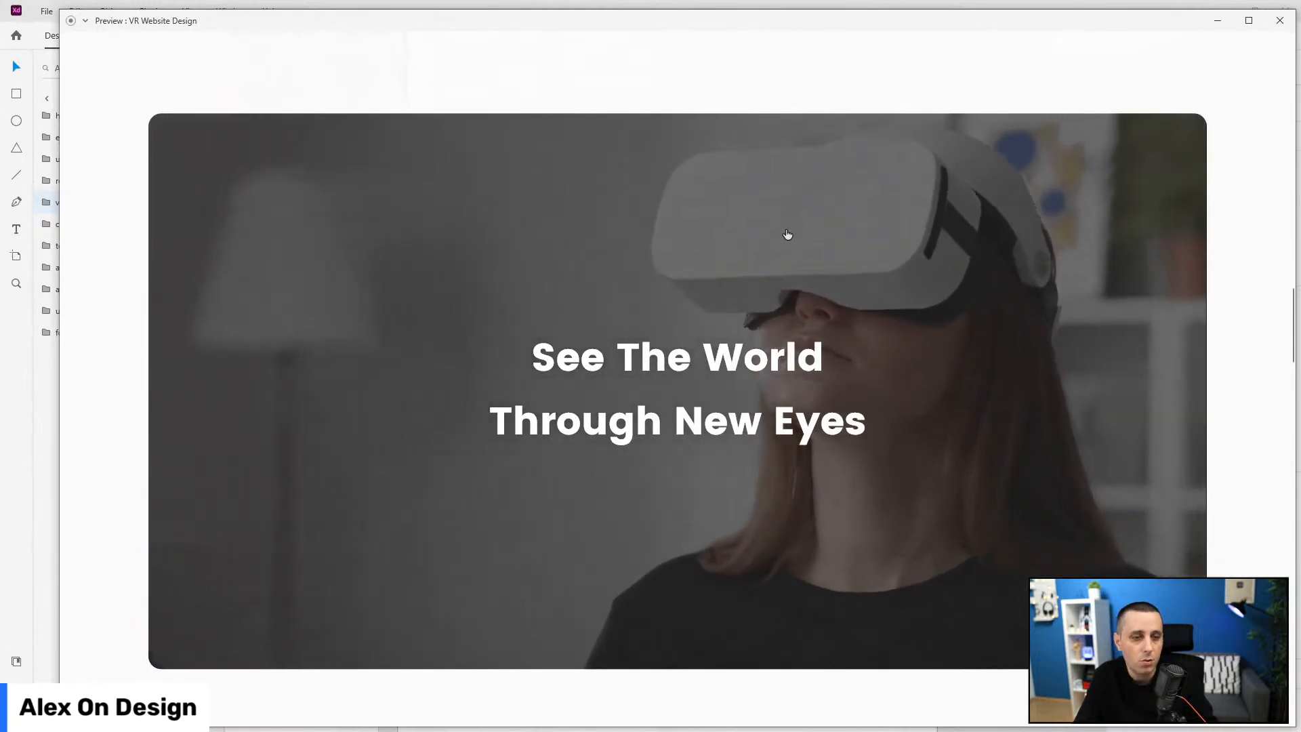
pyautogui.click(1279, 20)
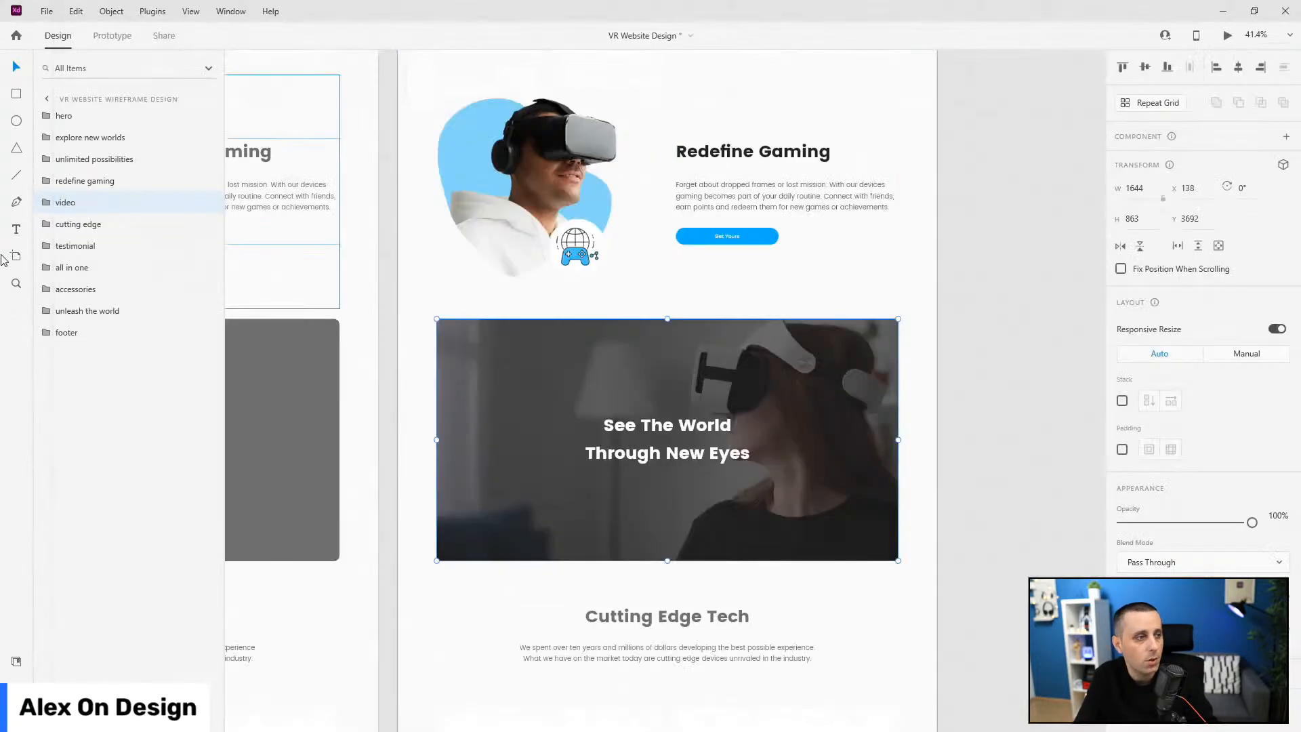
# - Examine the woman-using-vr clip's video settings, scrubbing its playhead to 00:08 and back to 00:00, and collapse the video group
pyautogui.click(48, 202)
pyautogui.click(60, 267)
pyautogui.click(108, 311)
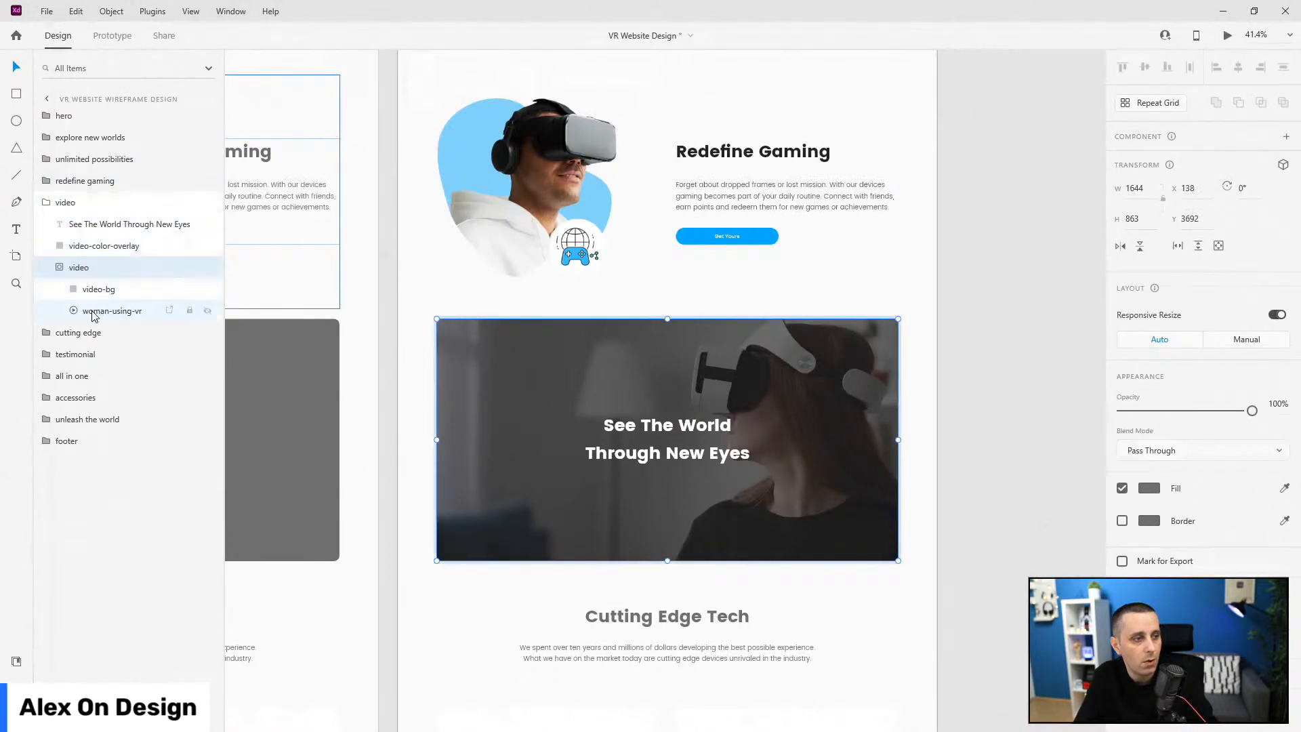
pyautogui.scroll(-1, 1070, 387)
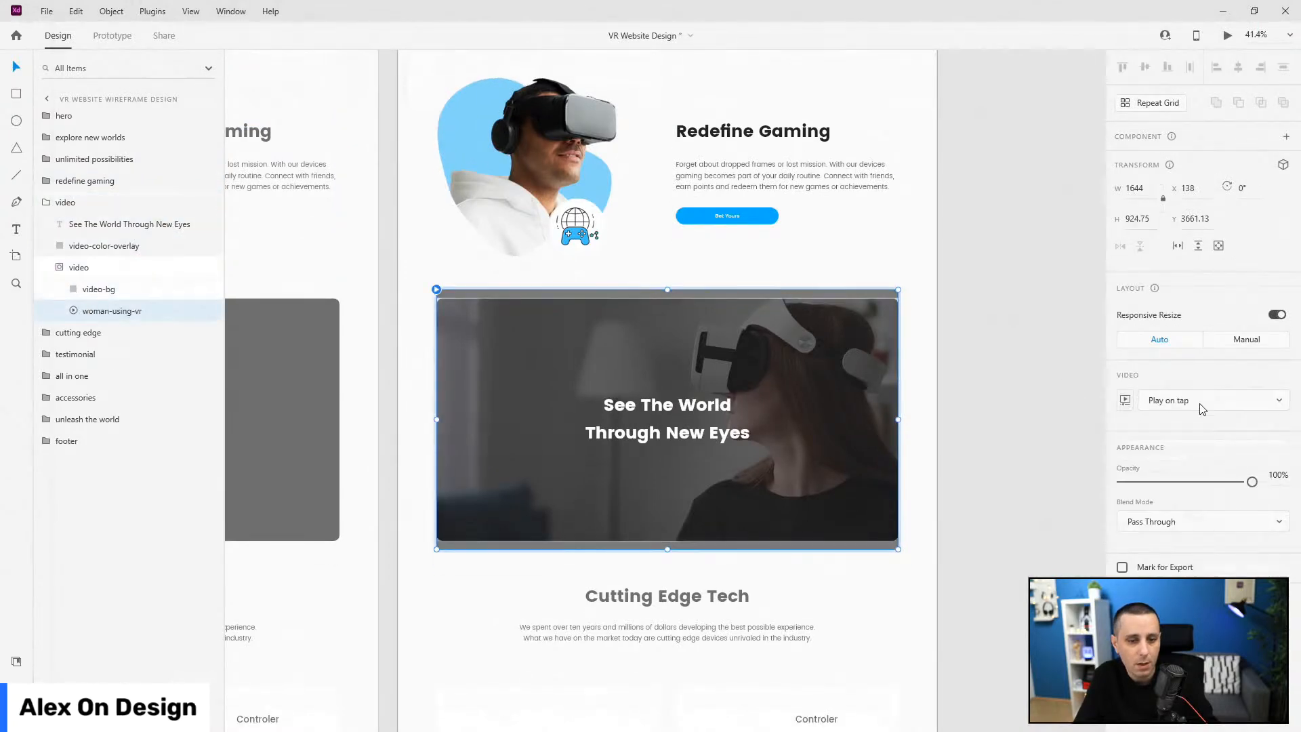
pyautogui.click(1126, 401)
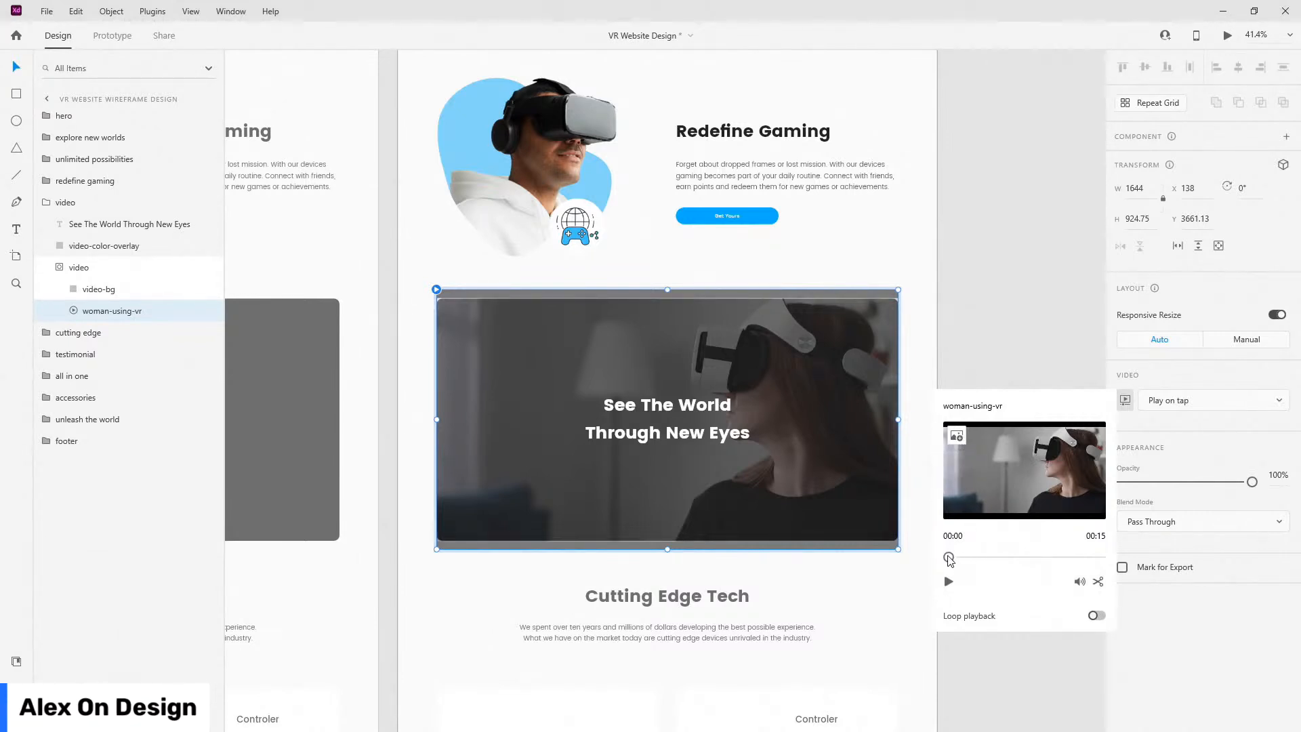
pyautogui.moveTo(949, 557); pyautogui.dragTo(1028, 558)
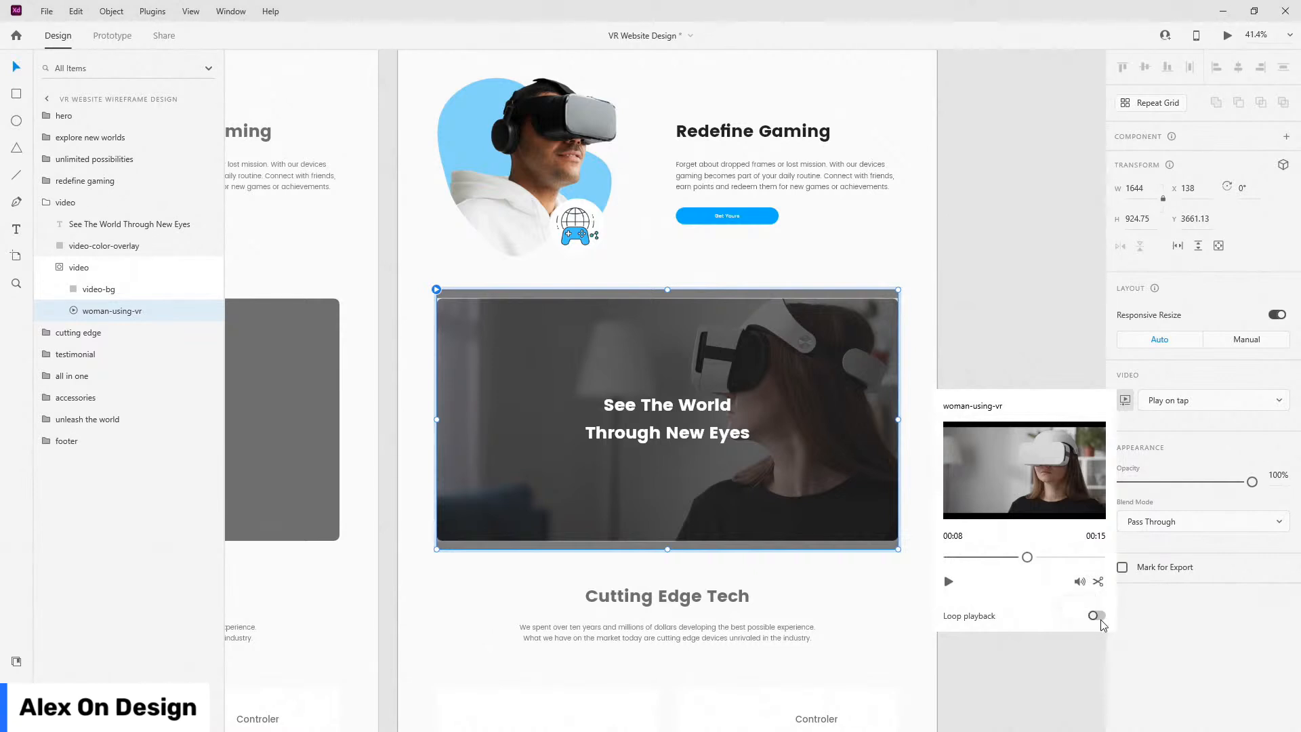
pyautogui.moveTo(1029, 559); pyautogui.dragTo(947, 559)
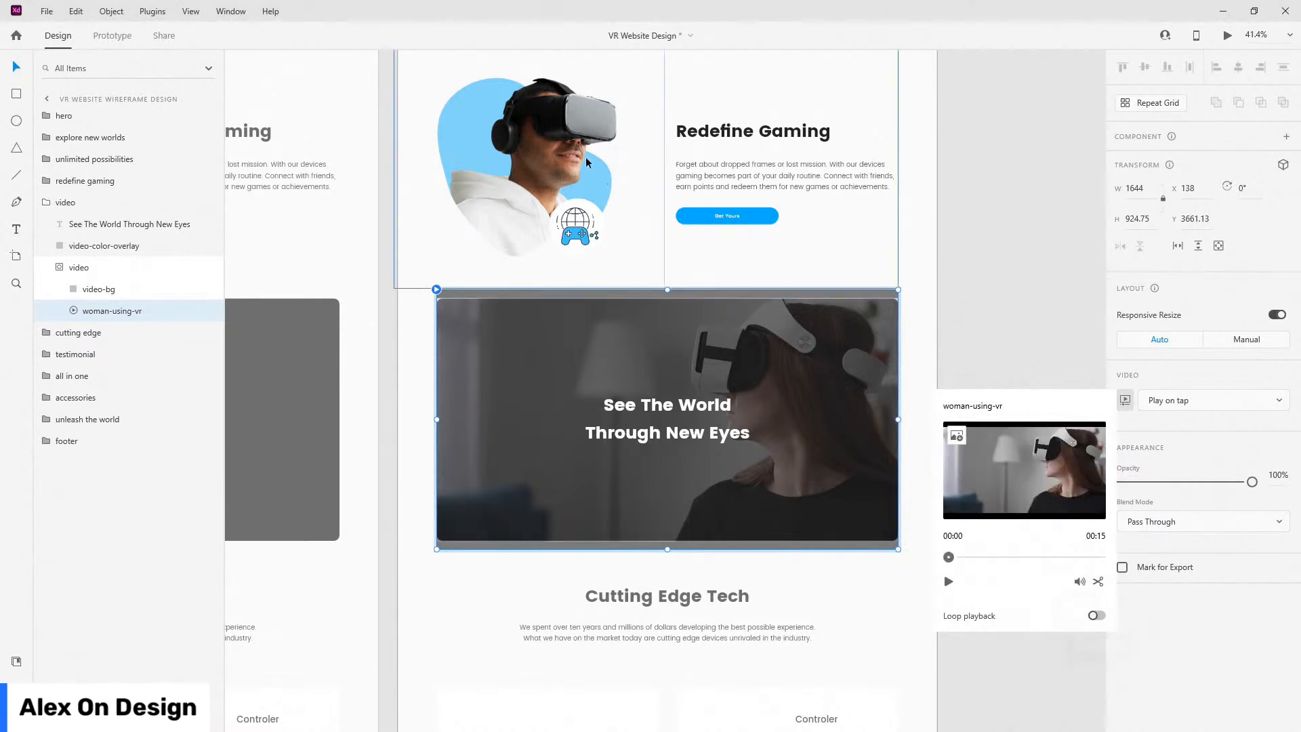
pyautogui.click(1258, 605)
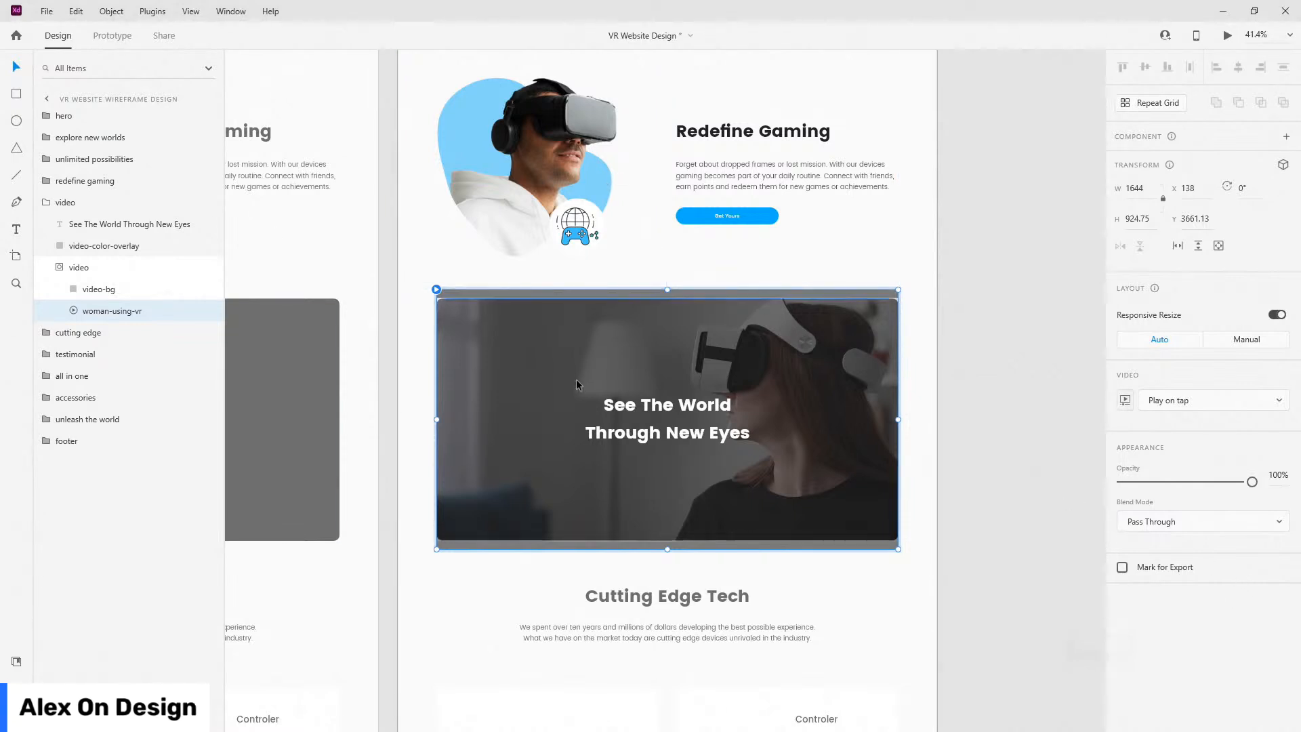
pyautogui.click(60, 267)
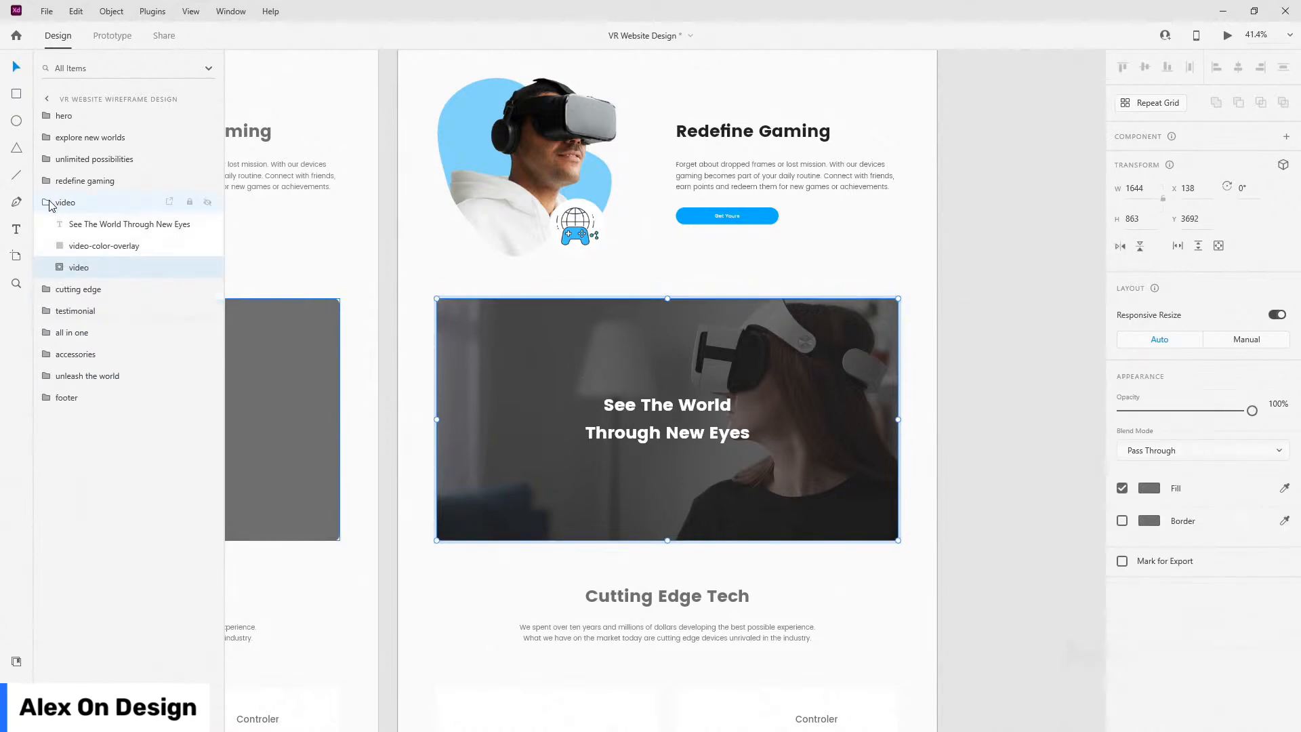
pyautogui.click(49, 202)
# - Expand the cutting edge group and select its title group
pyautogui.scroll(-2, 664, 399)
pyautogui.scroll(-4, 663, 399)
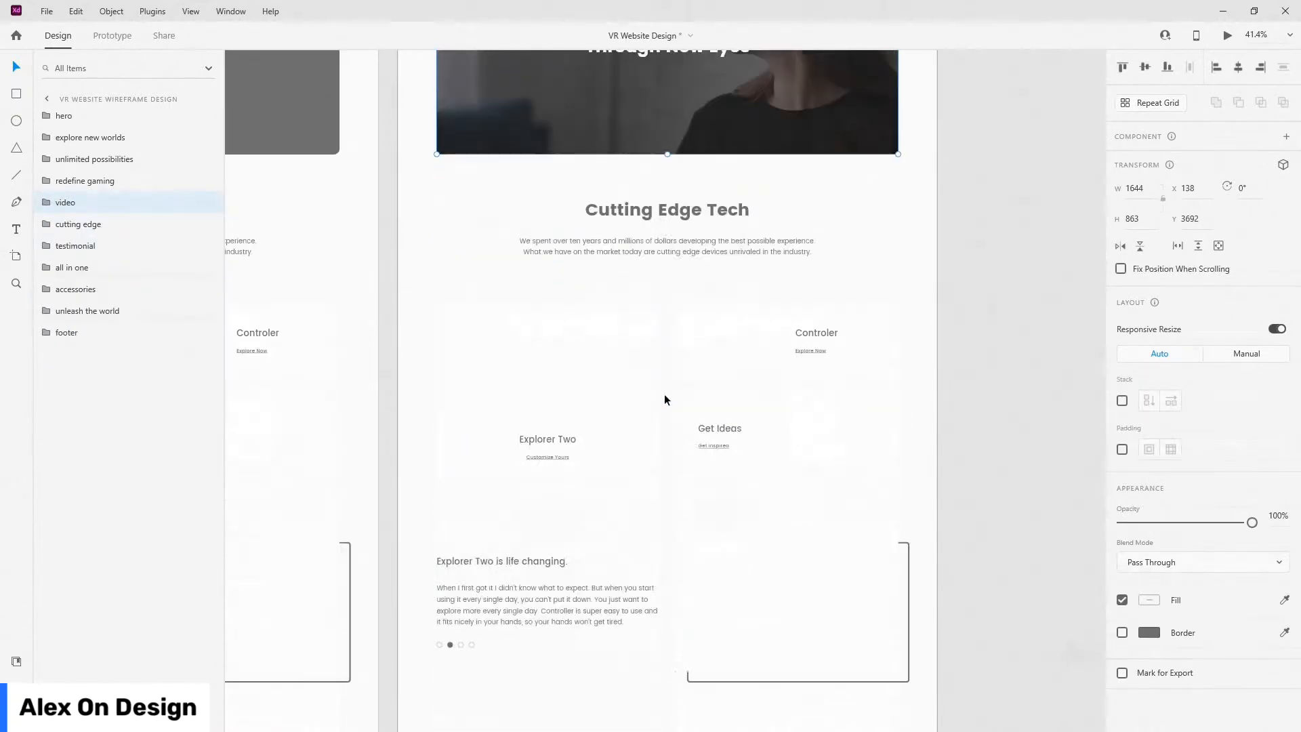
pyautogui.click(54, 223)
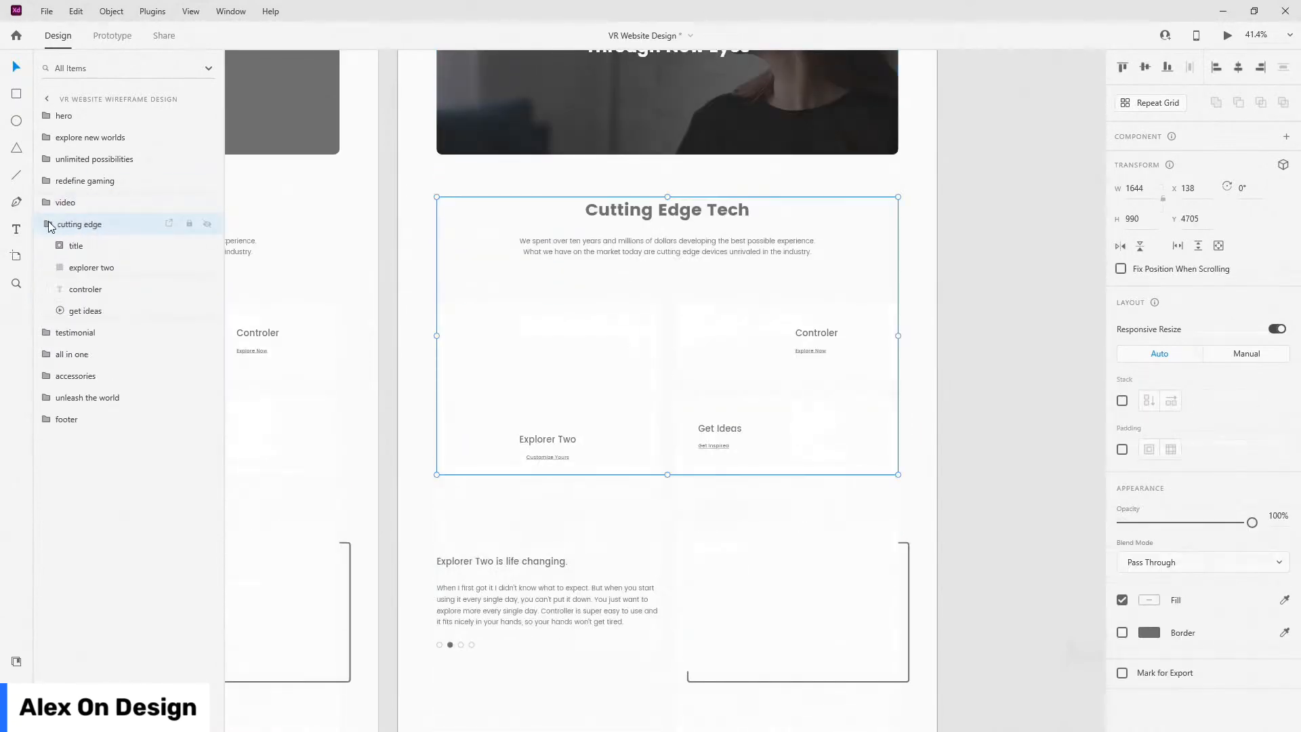
pyautogui.click(76, 245)
pyautogui.scroll(2, 515, 345)
pyautogui.scroll(-2, 515, 346)
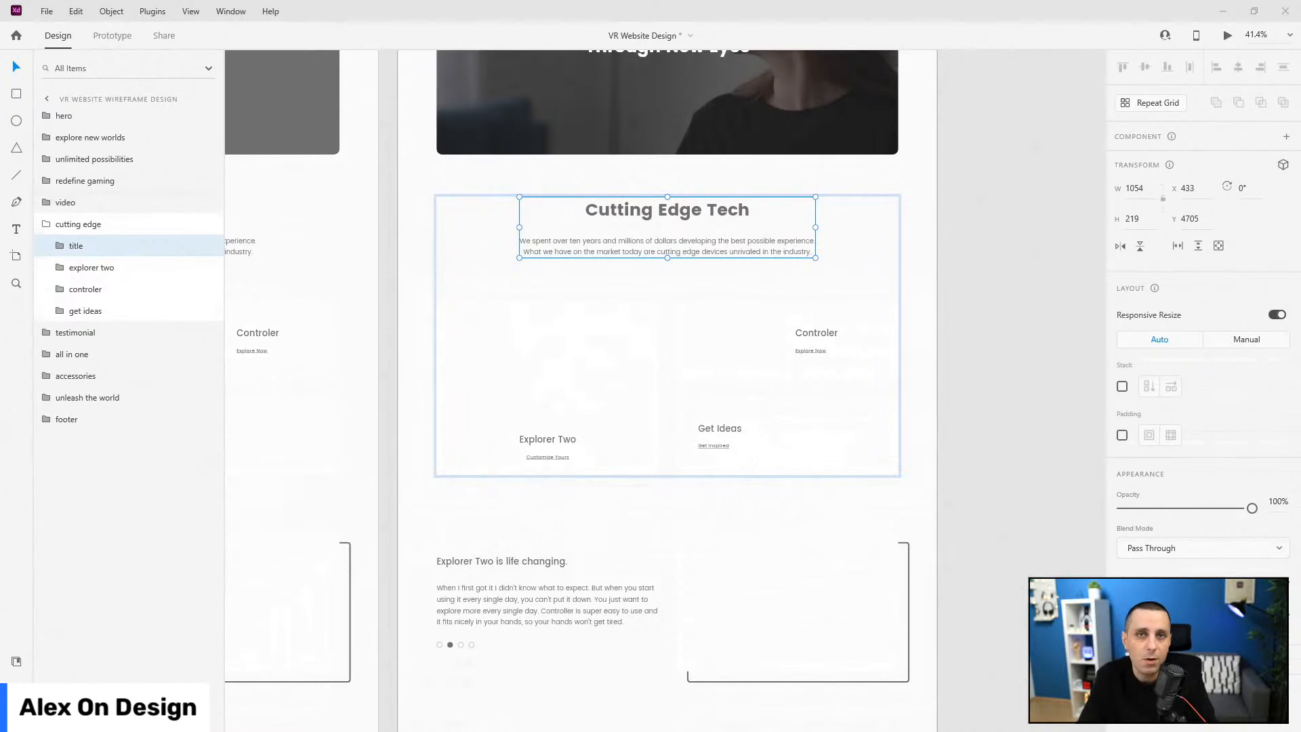
# - Hide the hero group's color-overlay layer and place the video1 clip inside the hero's video-bg rectangle
pyautogui.scroll(15, 724, 363)
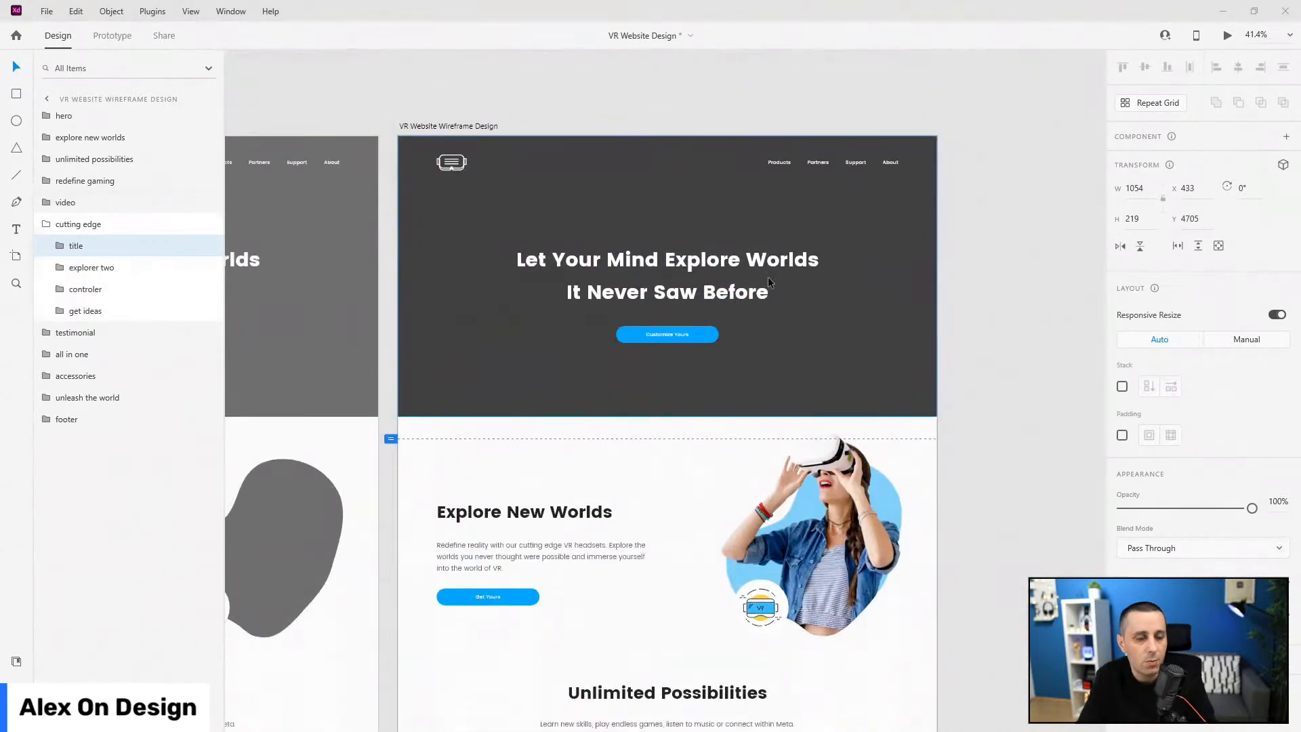
pyautogui.click(730, 345)
pyautogui.click(50, 115)
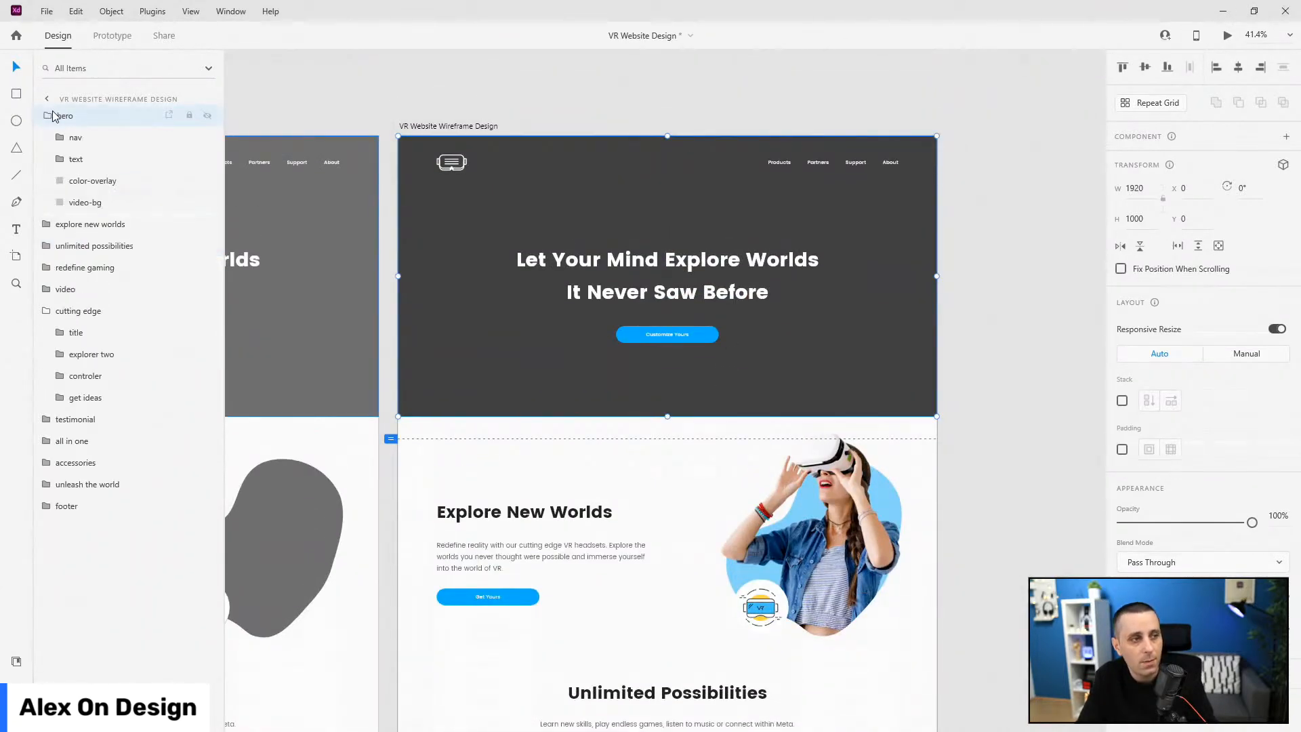
pyautogui.click(207, 181)
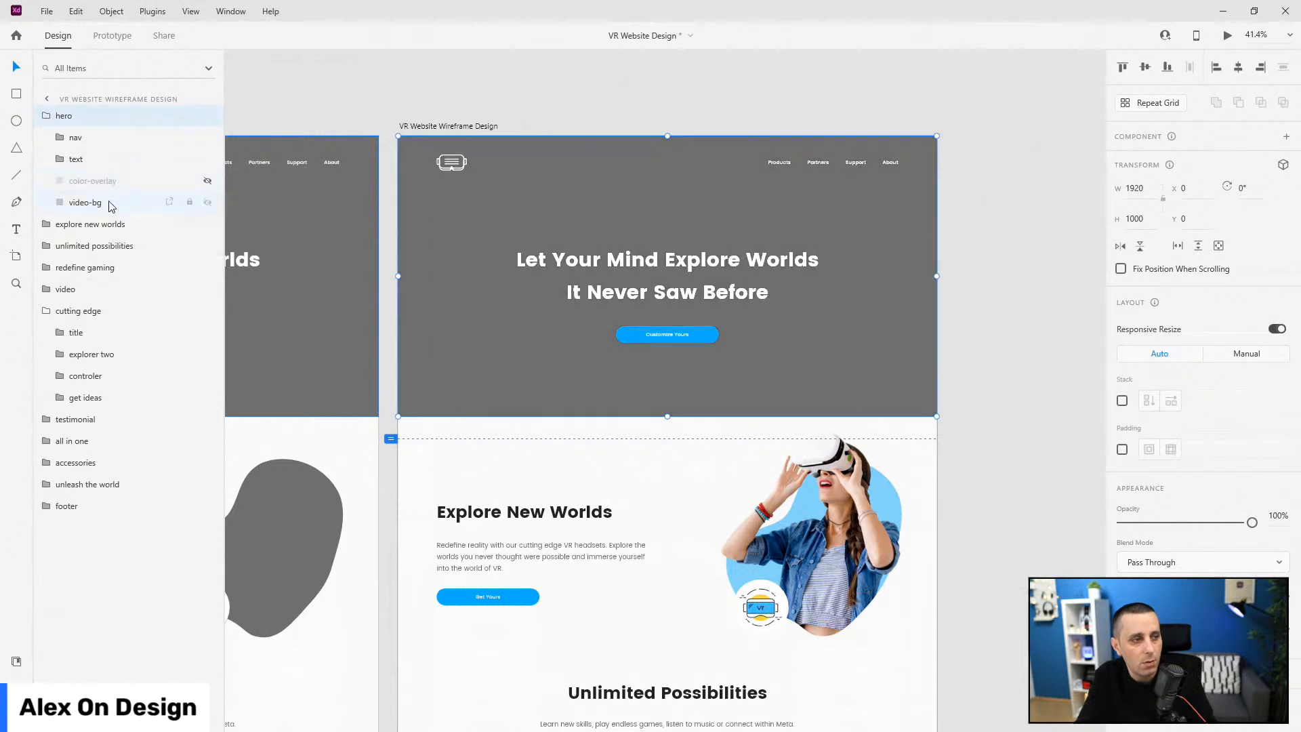
pyautogui.click(84, 203)
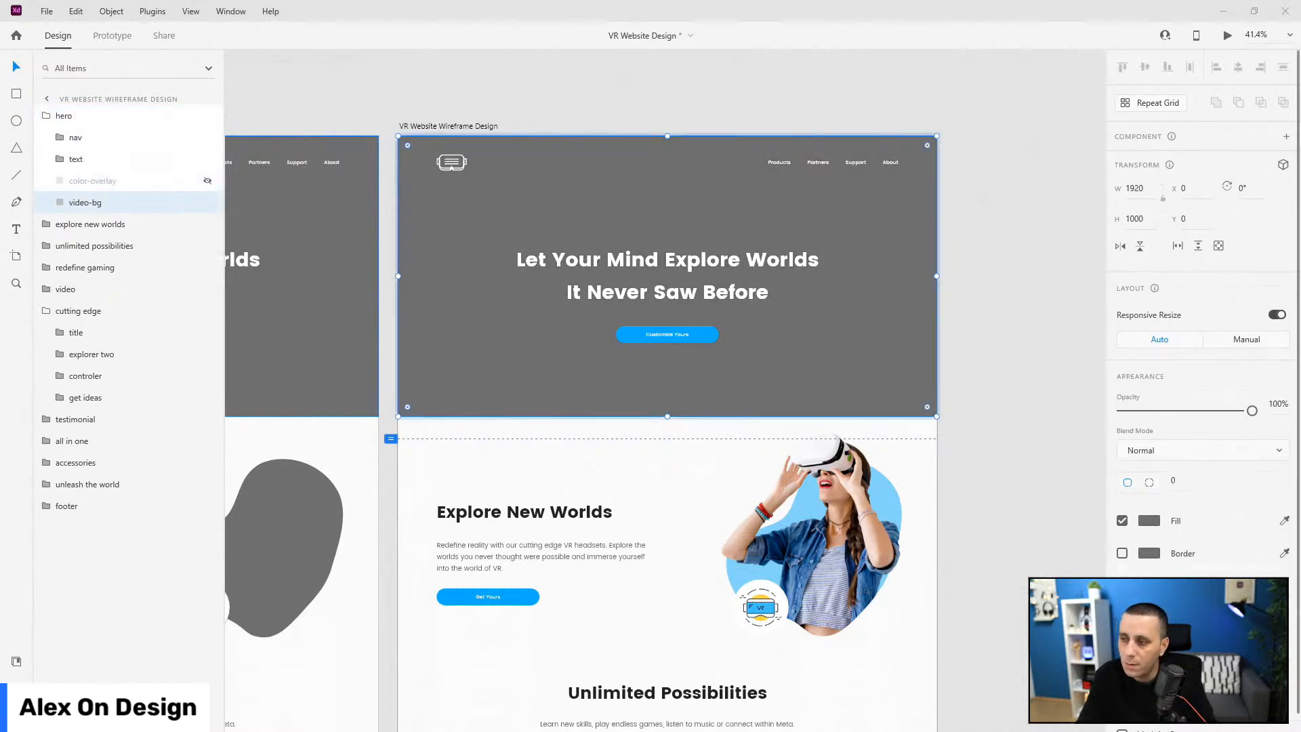
pyautogui.moveTo(631, 206); pyautogui.dragTo(489, 242)
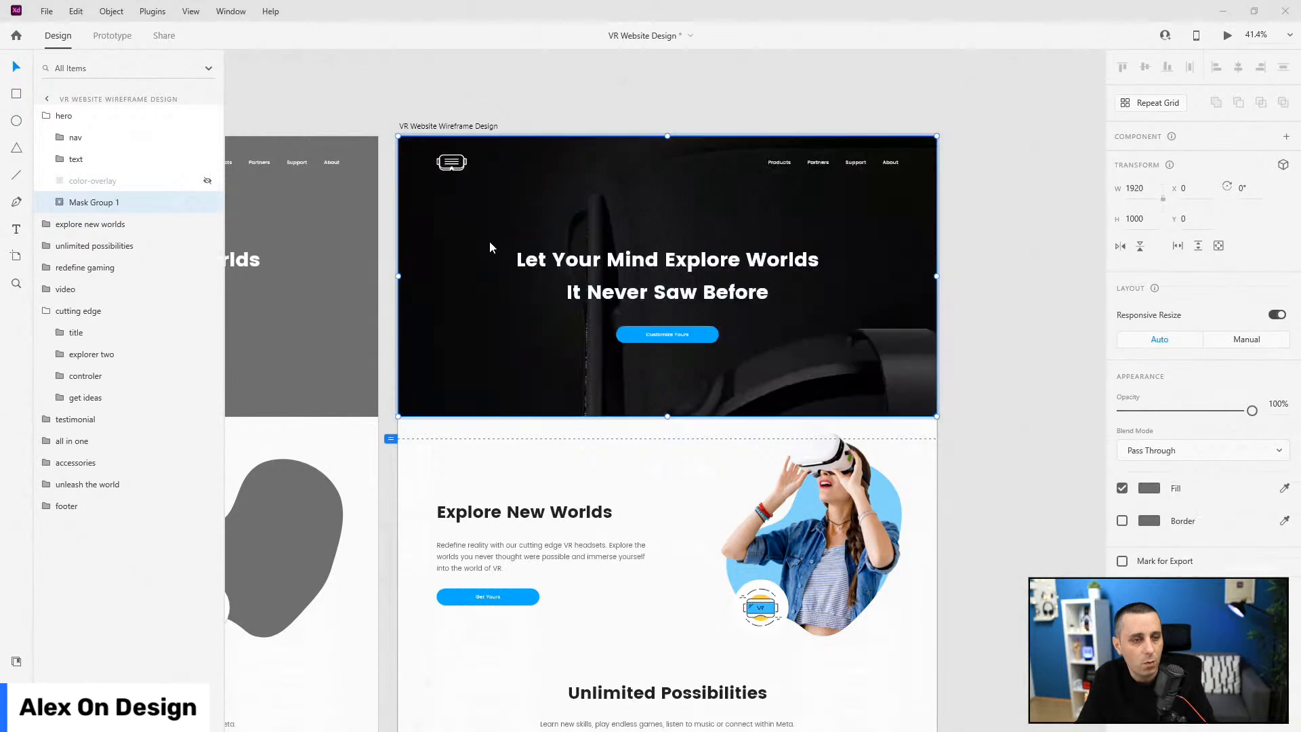
# - Check the contents of the hero's new mask group and rename it as video
pyautogui.click(59, 203)
pyautogui.click(112, 226)
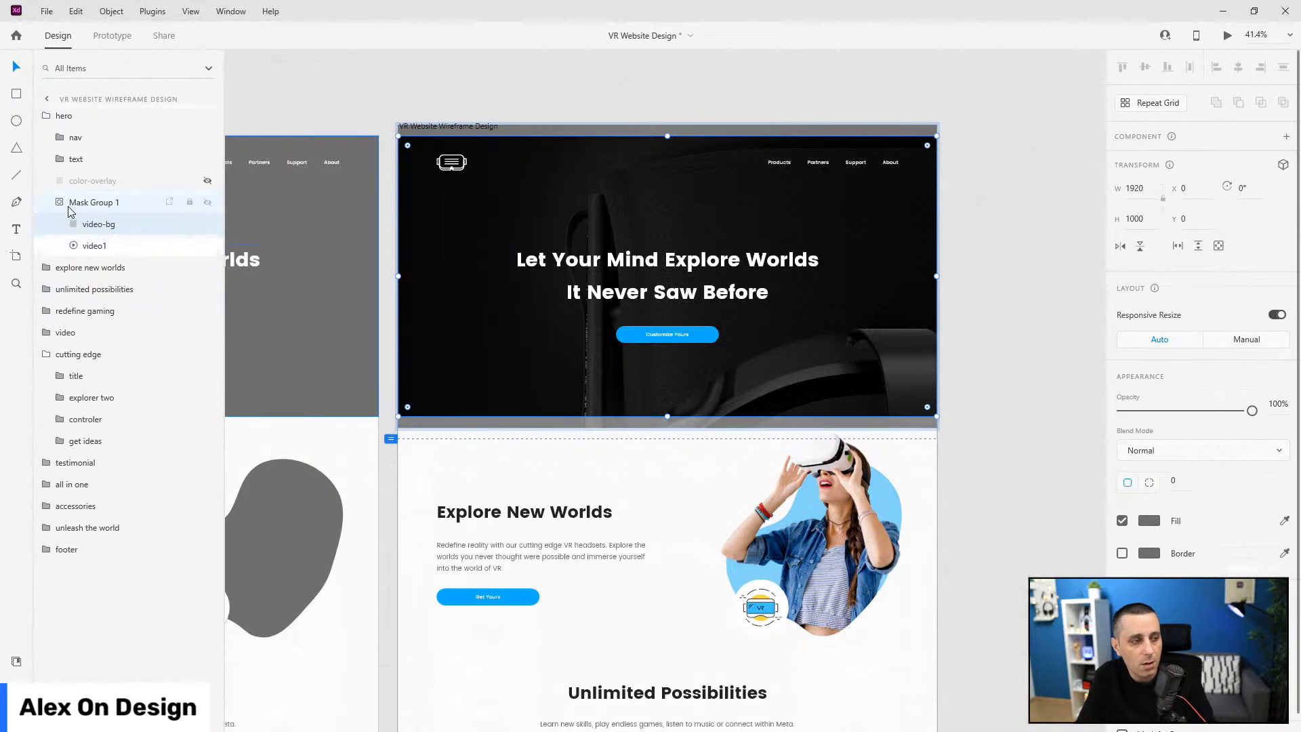
pyautogui.doubleClick(99, 203)
pyautogui.write('video')
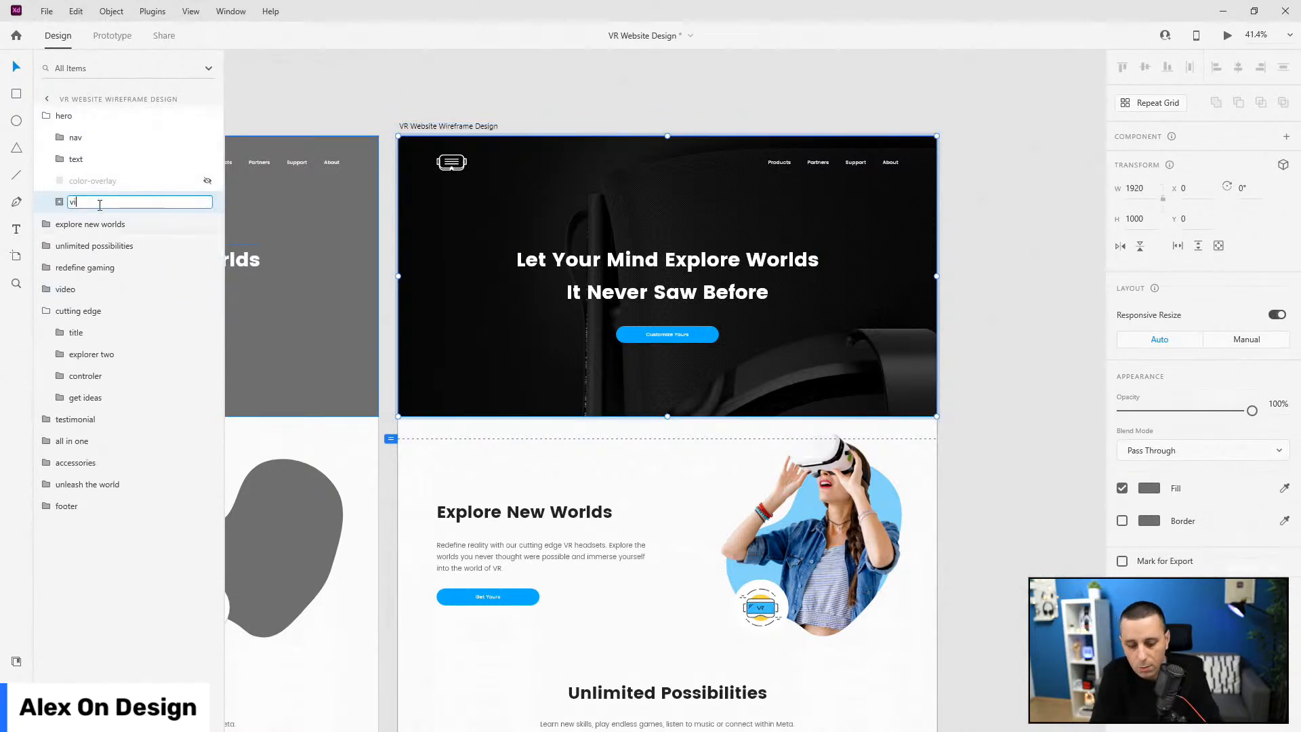
pyautogui.press('Return')
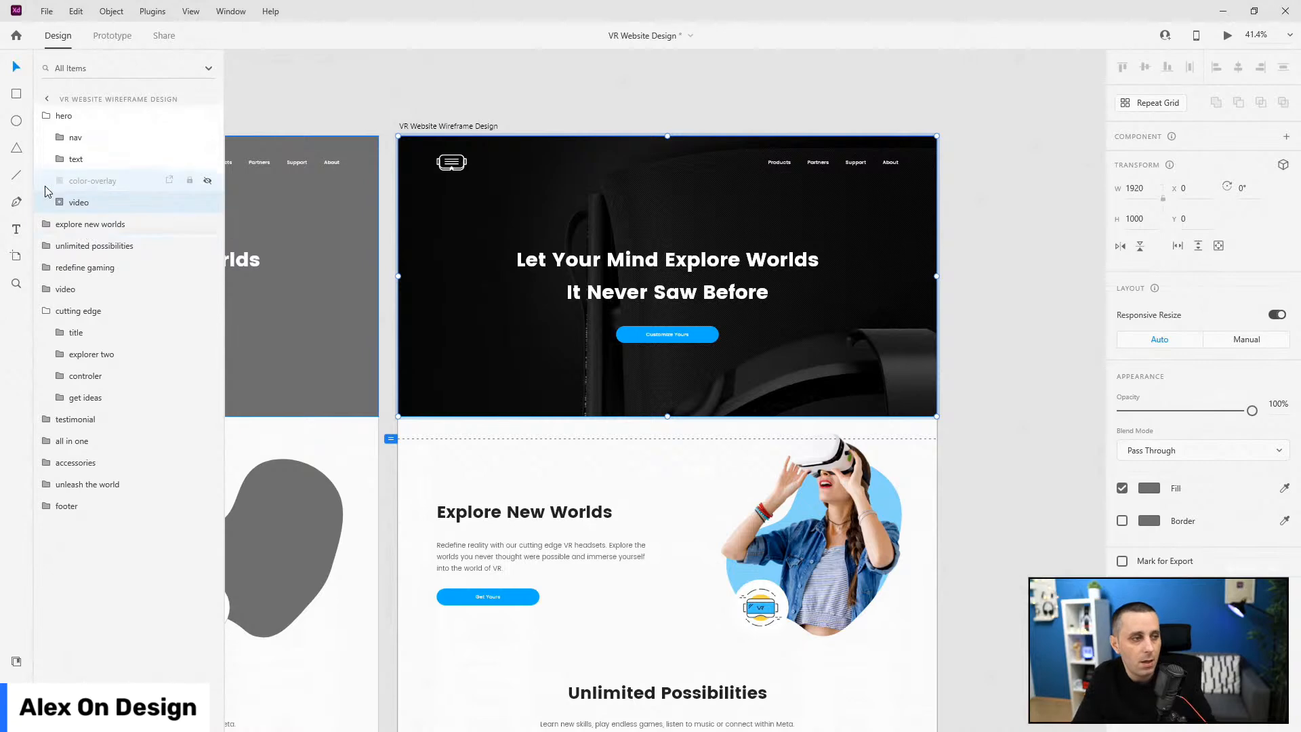
# - Set the hero's video1 clip to Play automatically and show the color-overlay layer above it again
pyautogui.click(59, 202)
pyautogui.click(92, 245)
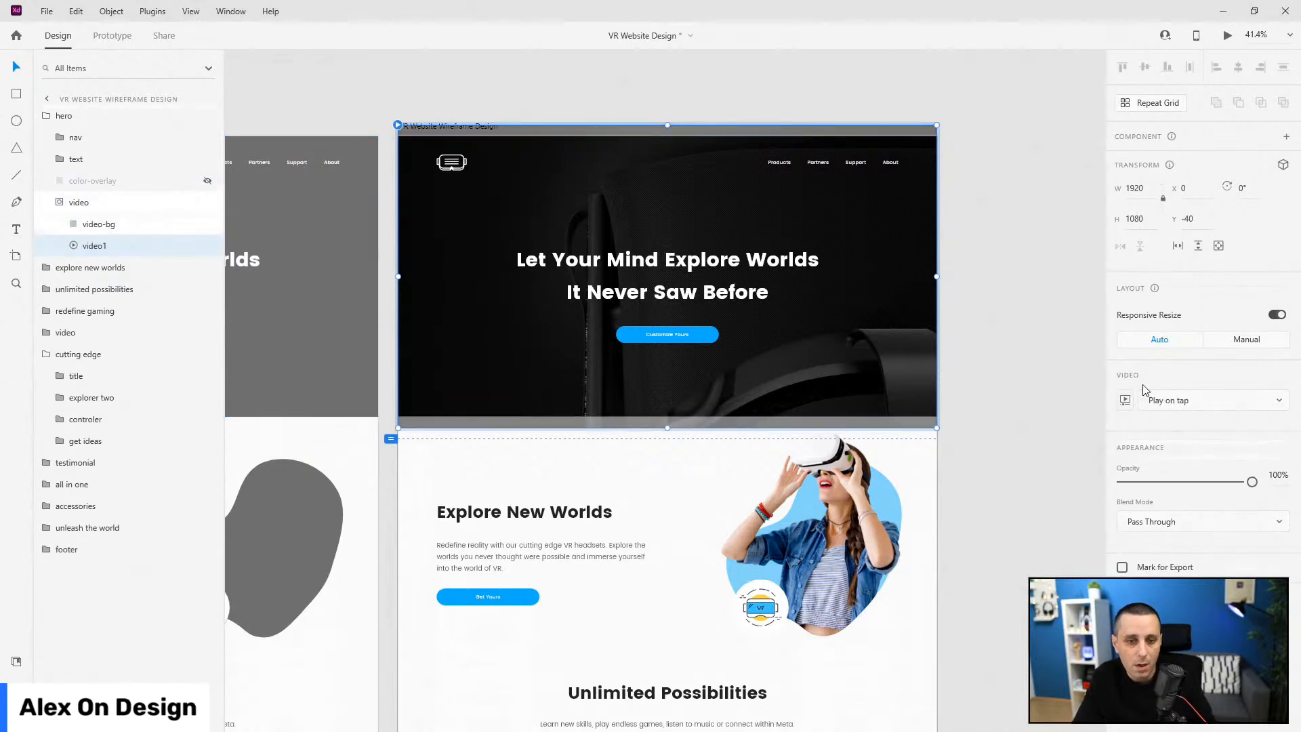
pyautogui.click(1172, 406)
pyautogui.click(1177, 424)
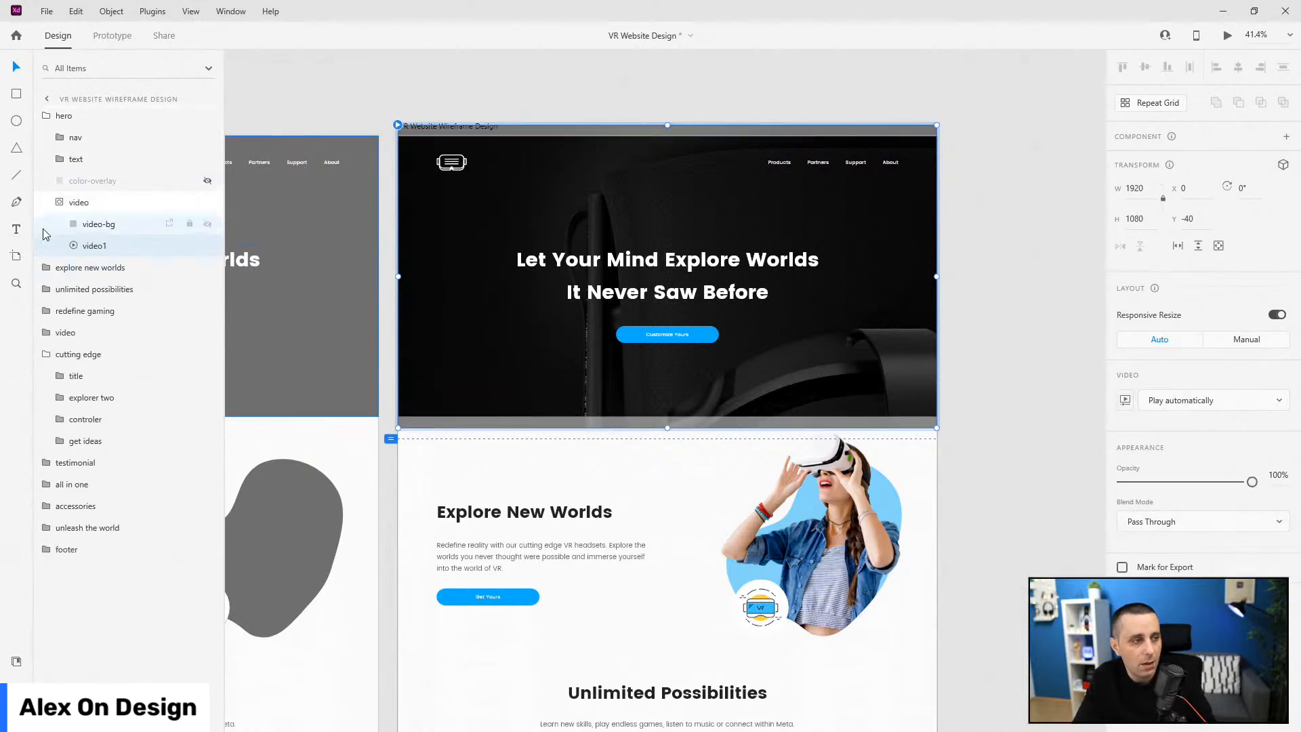
pyautogui.click(59, 201)
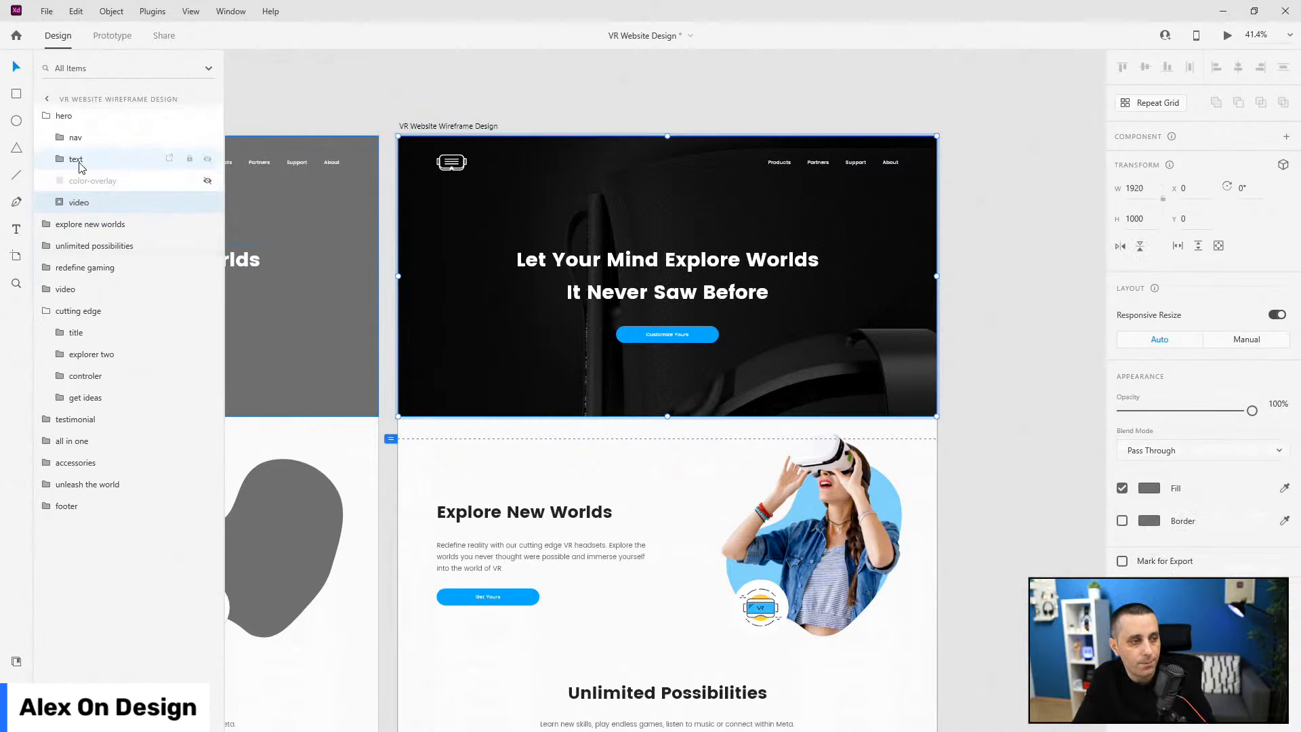
pyautogui.click(207, 181)
pyautogui.click(46, 115)
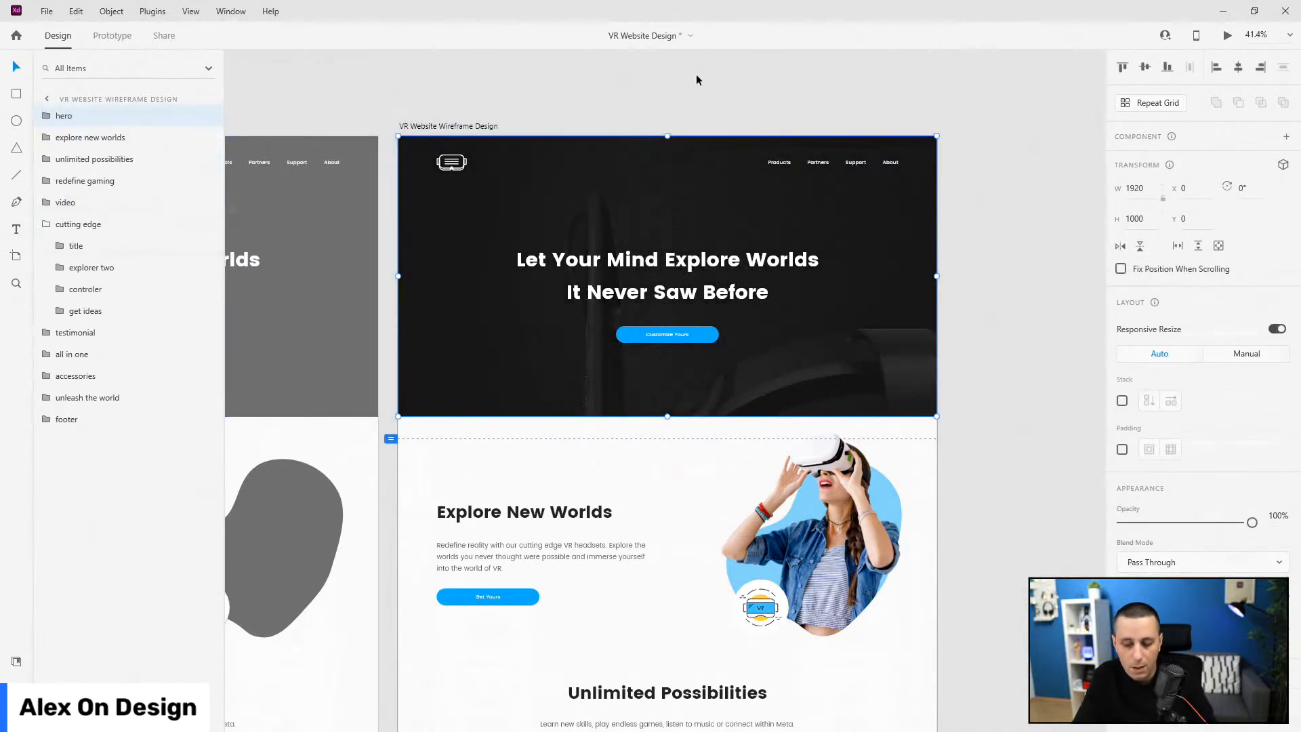
# - Preview the hero section's background video in a maximized preview window, close it, and reopen the preview
pyautogui.hotkey('ctrl', 'Return')
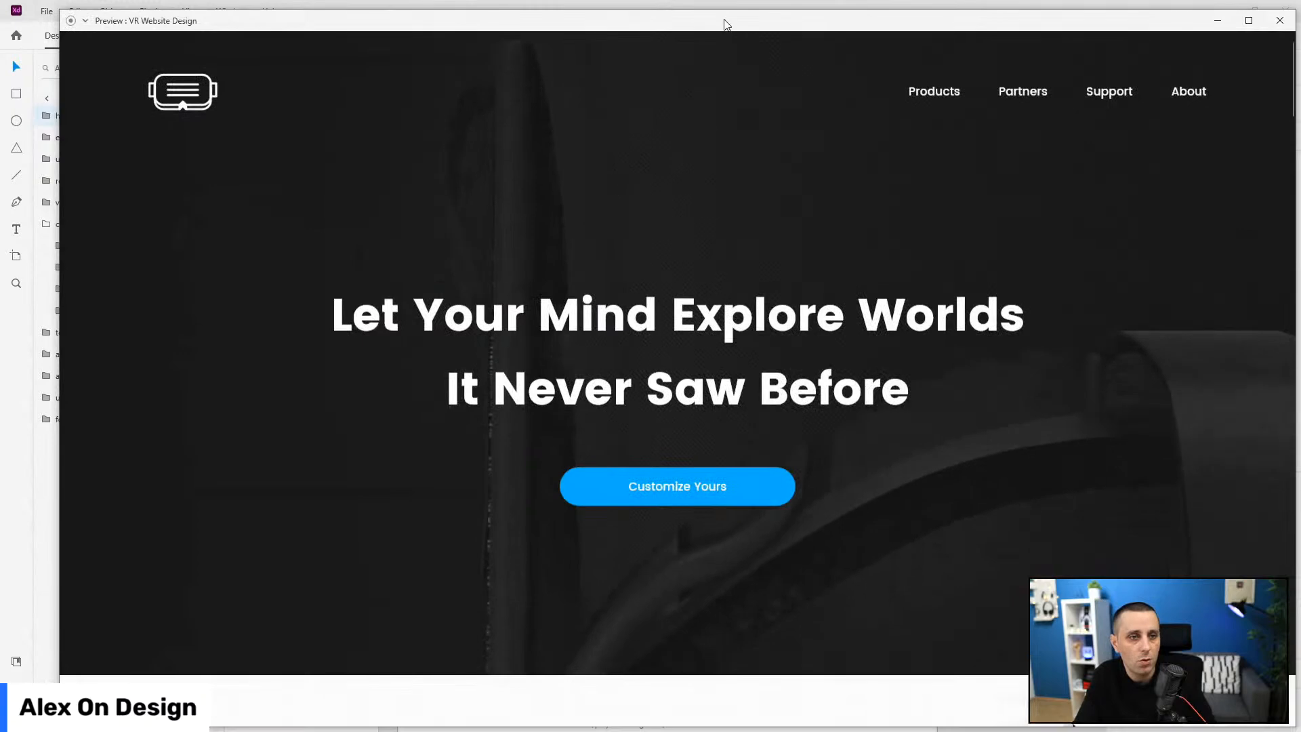
pyautogui.doubleClick(730, 25)
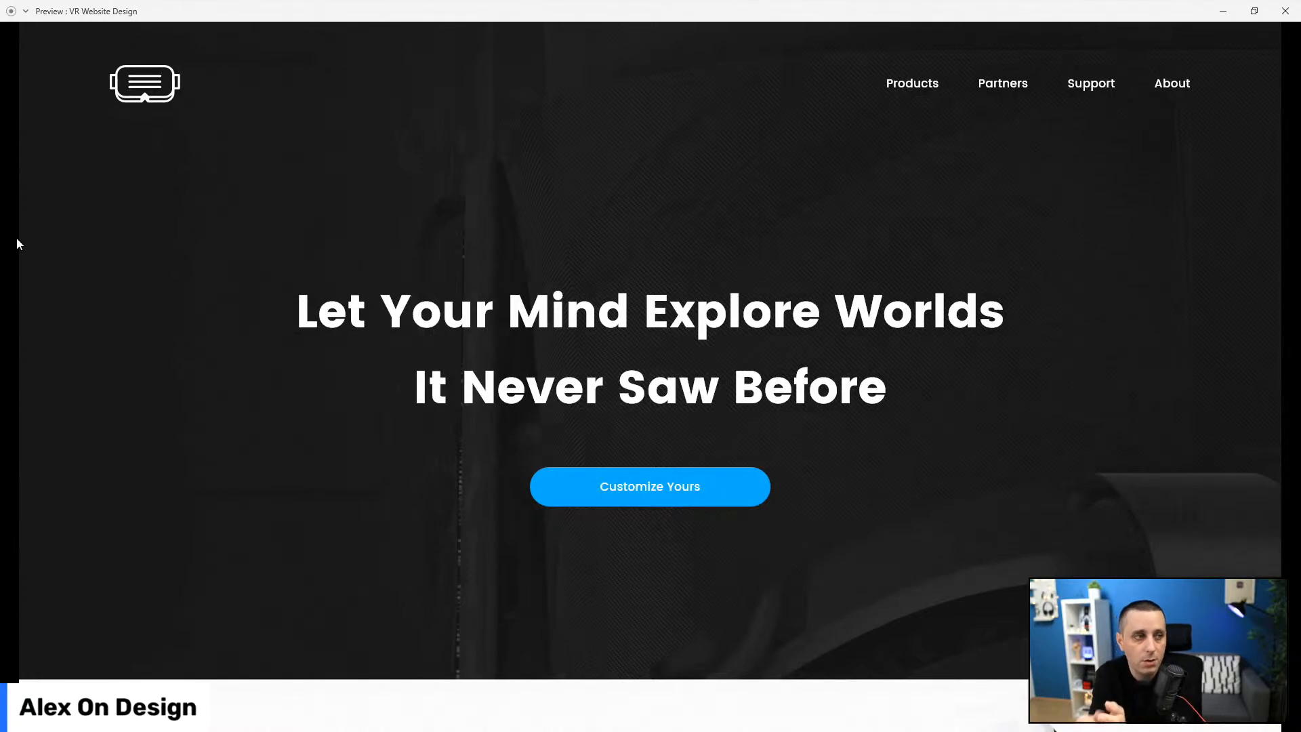
pyautogui.click(1285, 11)
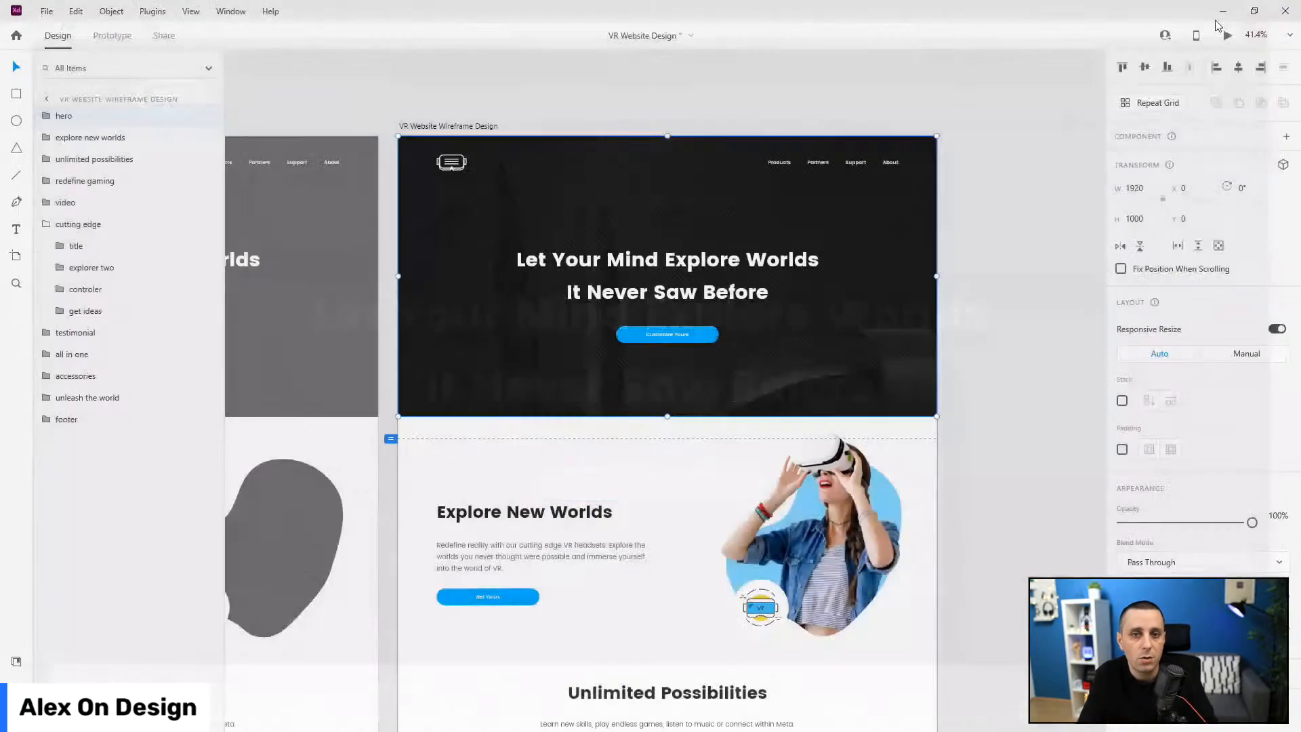
pyautogui.click(1226, 35)
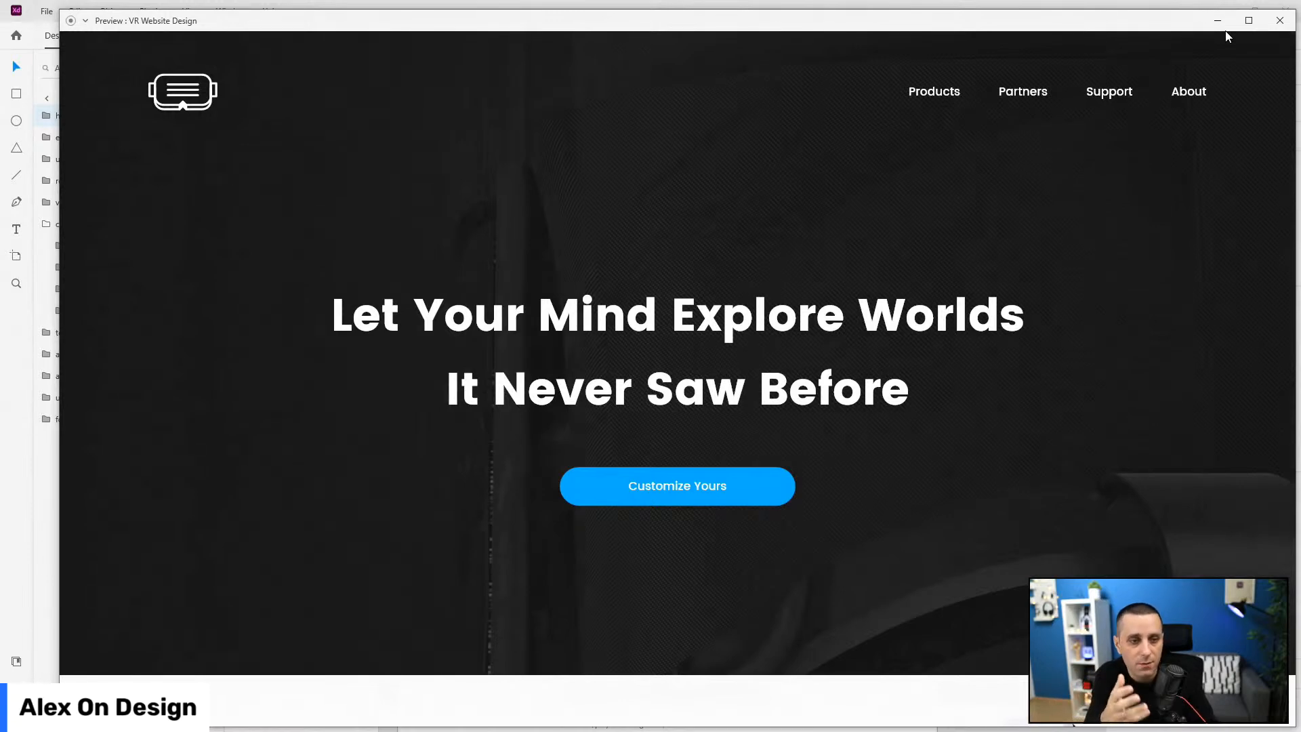
# - Review the page preview from the hero down to the See The World Through New Eyes video section, and close the preview
pyautogui.scroll(-15, 540, 363)
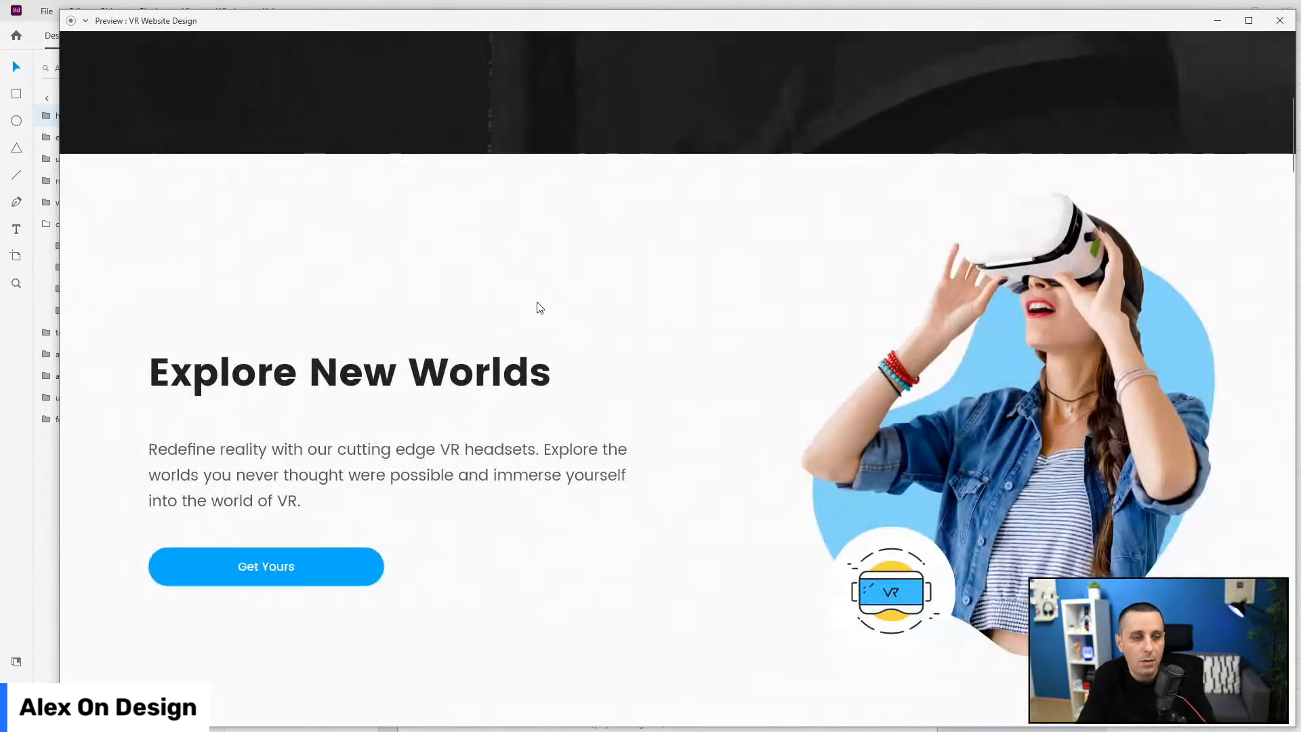
pyautogui.scroll(-12, 155, 230)
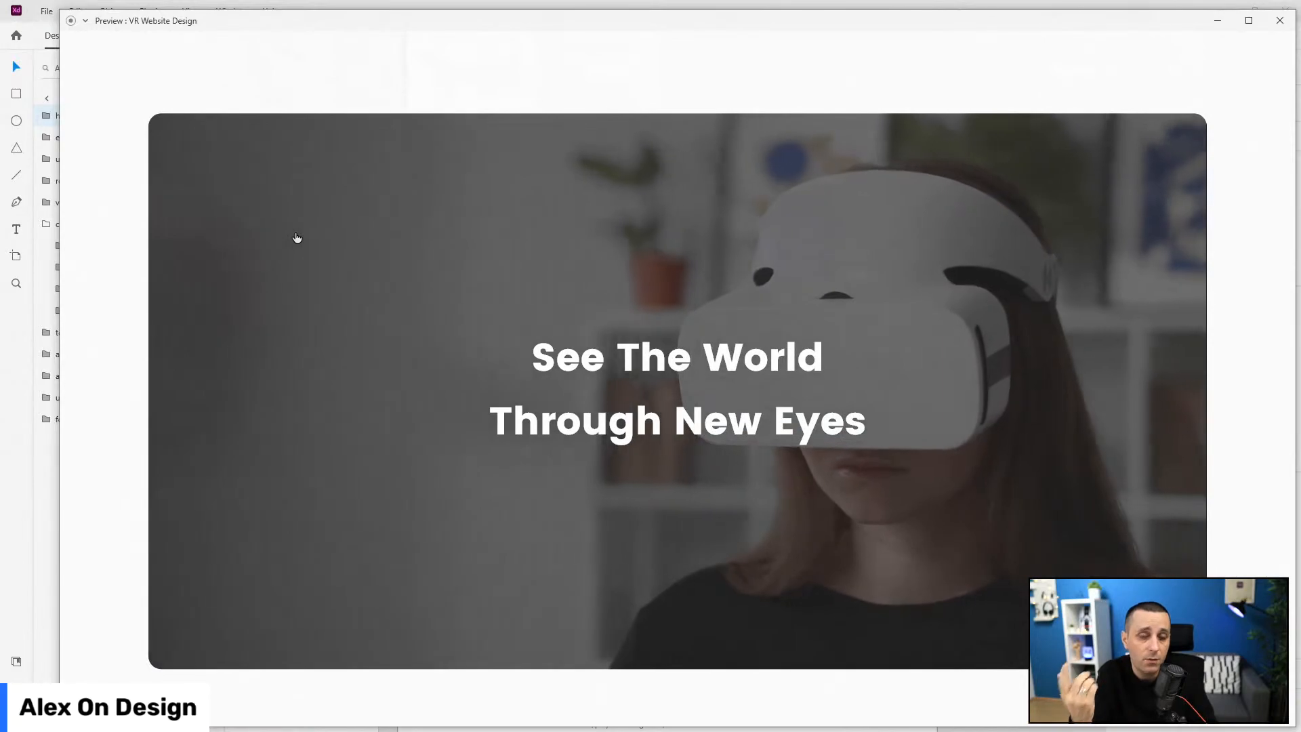
pyautogui.click(1286, 22)
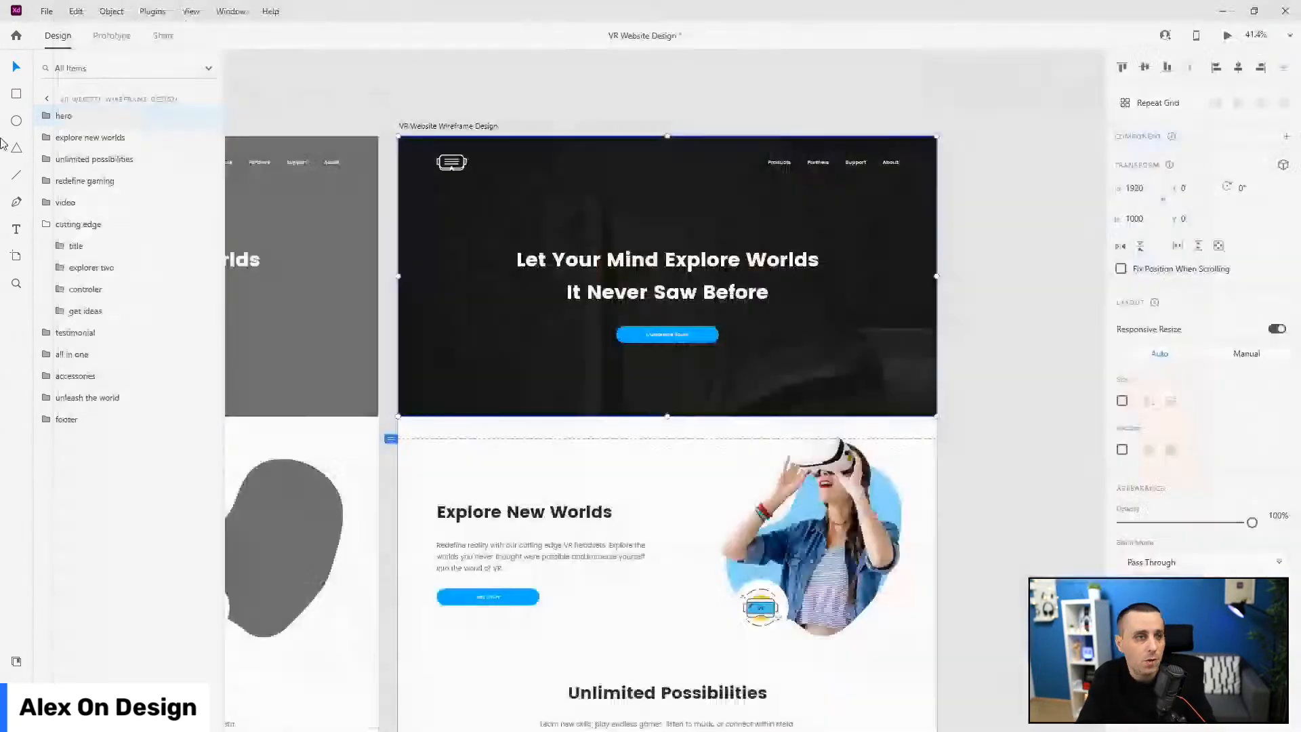
# - Apply the main-dark color to the Cutting Edge Tech heading and the paragraph color to the description below it
pyautogui.scroll(-8, 678, 344)
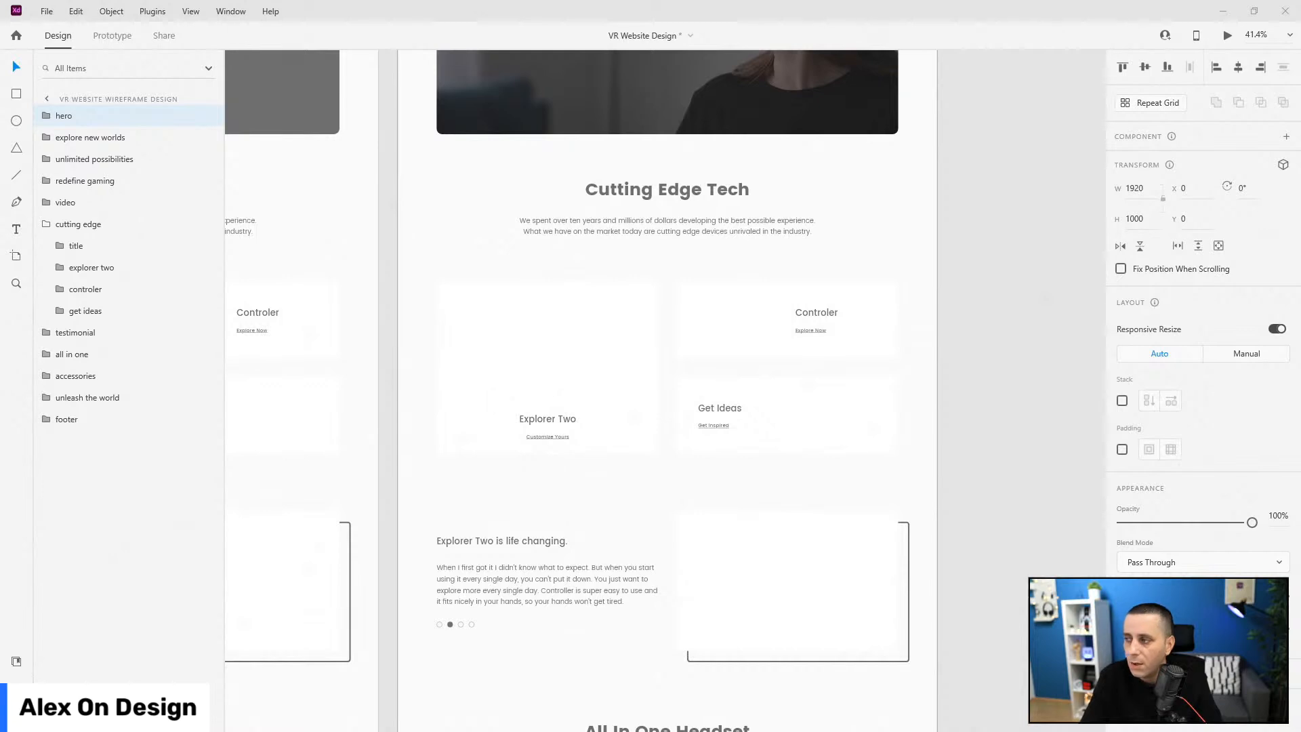
pyautogui.doubleClick(520, 362)
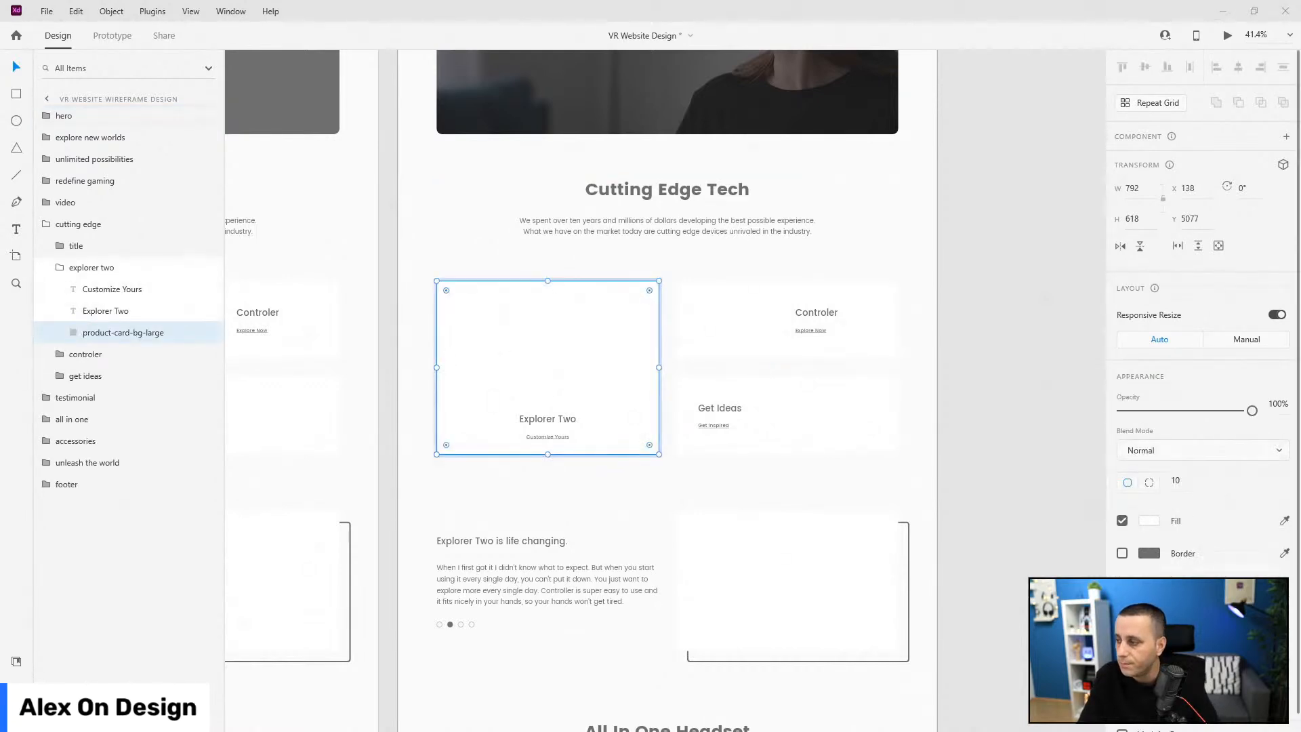
pyautogui.doubleClick(672, 190)
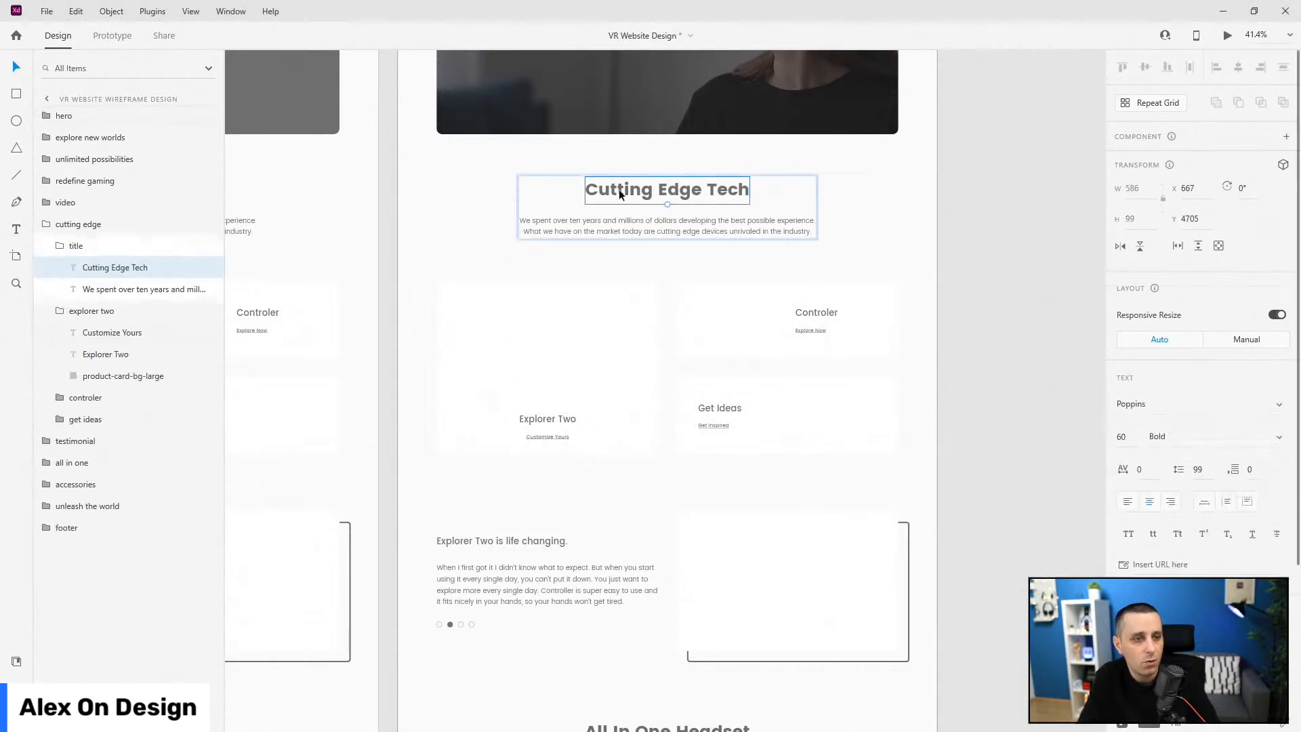
pyautogui.click(23, 656)
pyautogui.click(105, 196)
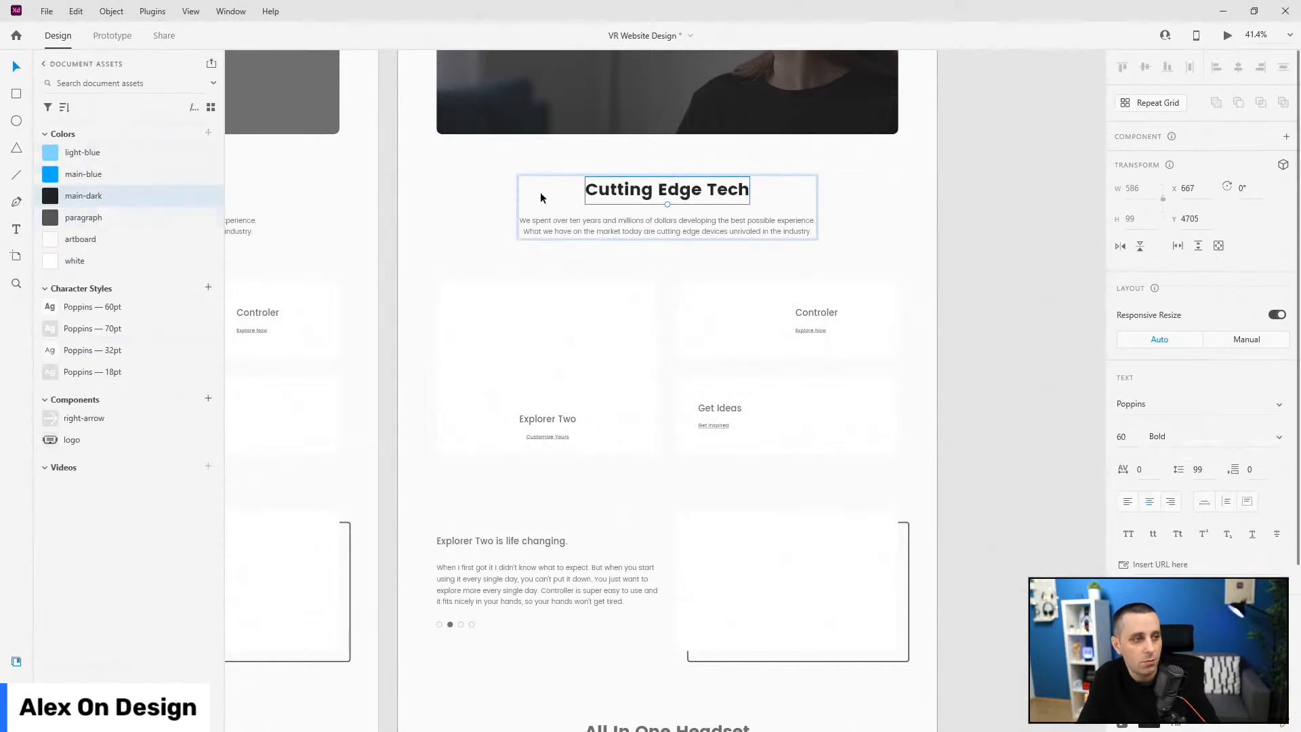
pyautogui.click(715, 226)
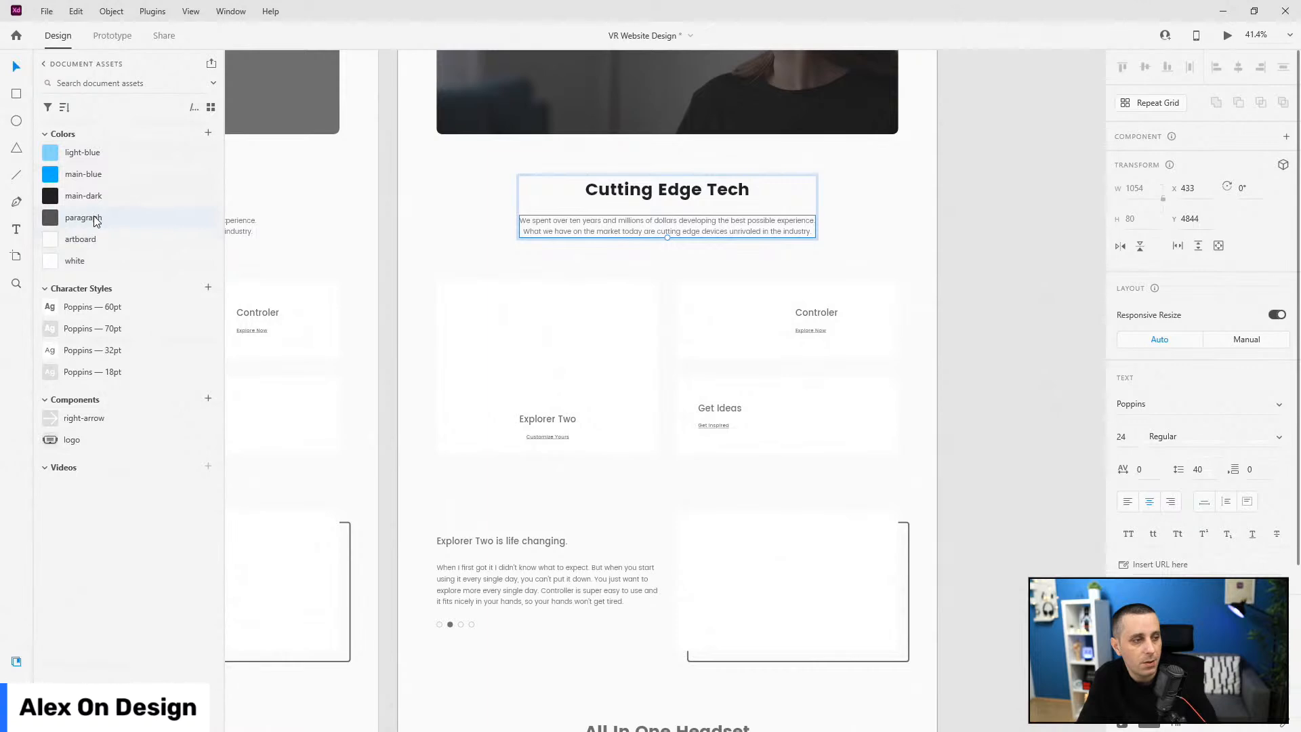
# - Apply the main-dark color to the Explorer Two, Controler and Get Ideas card titles
pyautogui.doubleClick(567, 420)
pyautogui.click(124, 196)
pyautogui.click(831, 316)
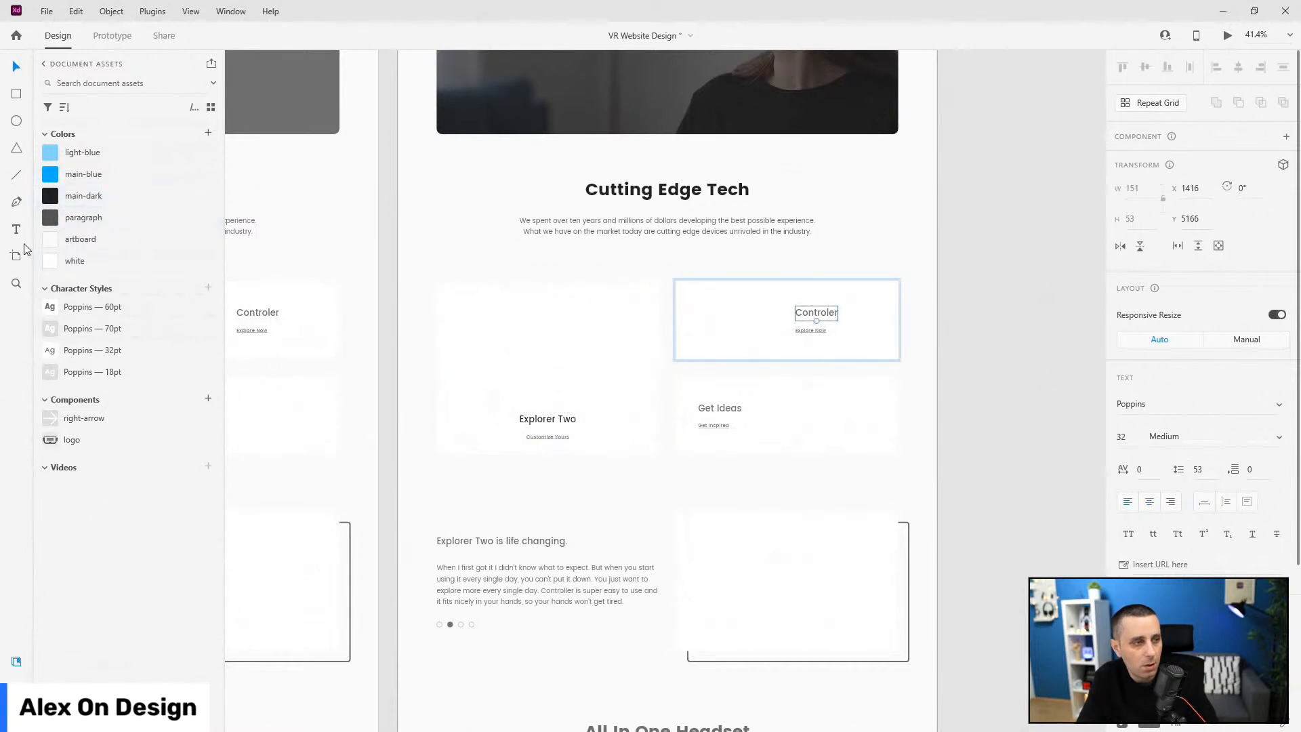
pyautogui.click(97, 202)
pyautogui.click(736, 409)
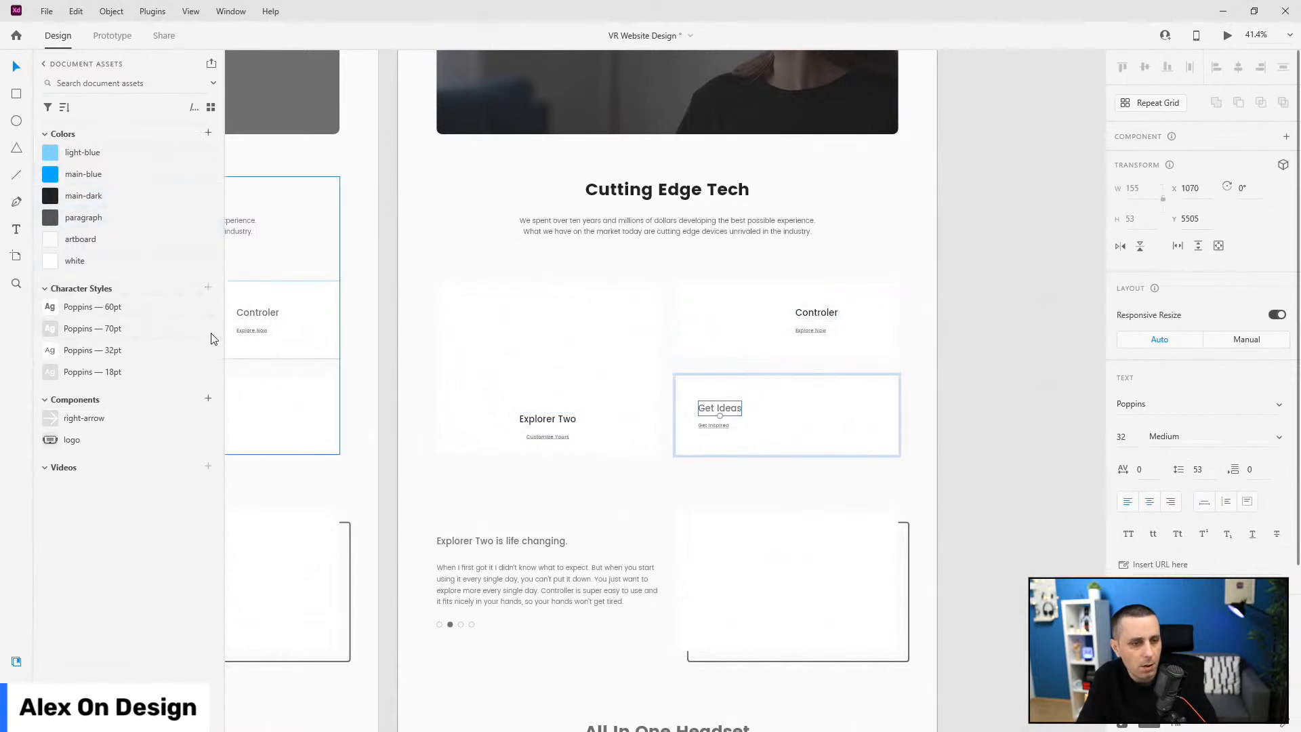
pyautogui.click(127, 199)
# - Apply the main-blue color to the Explore Now, Get Inspired and Customize Yours links on the three cards
pyautogui.click(806, 330)
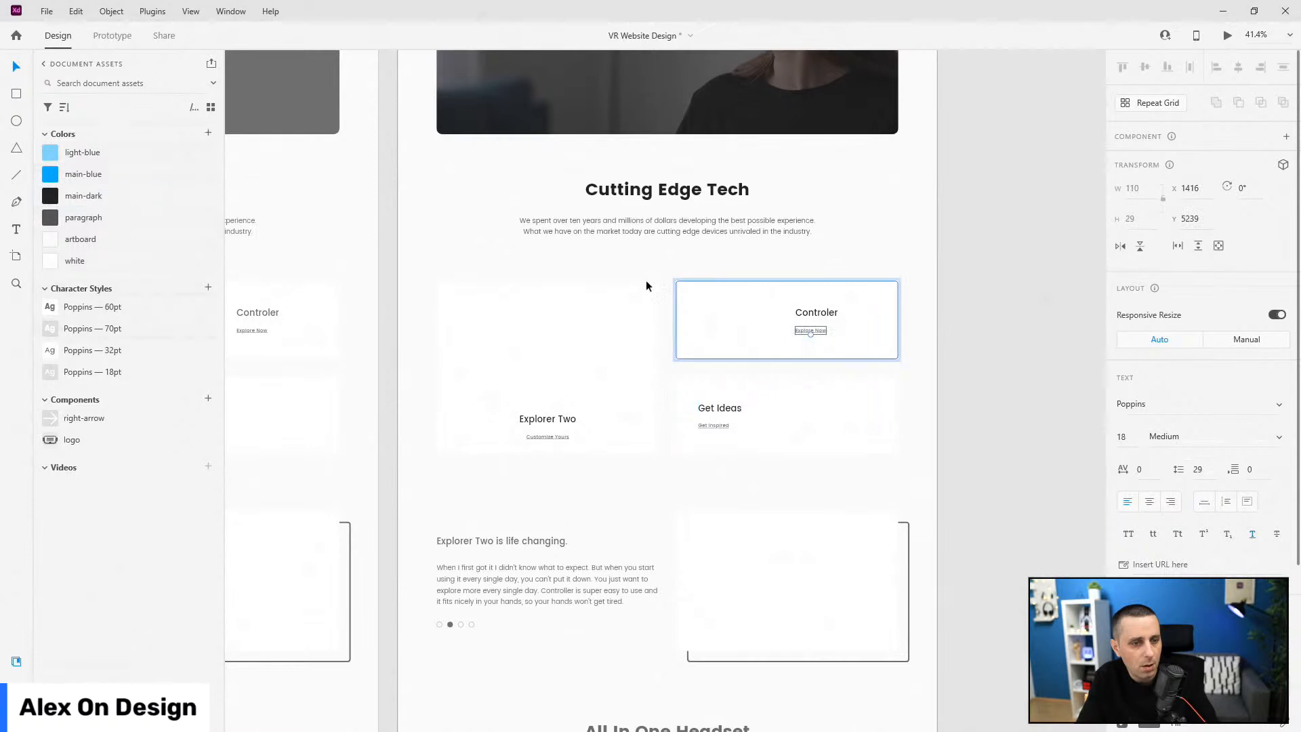
pyautogui.click(95, 176)
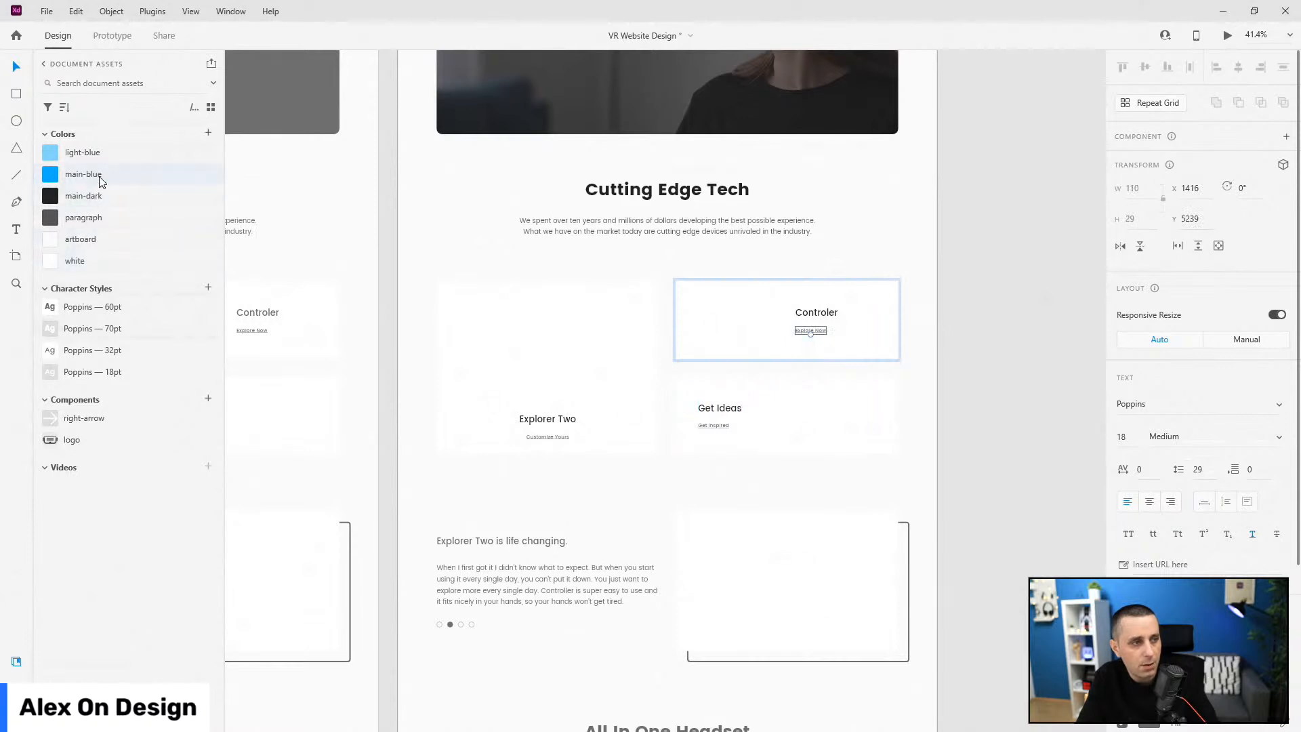
pyautogui.click(706, 425)
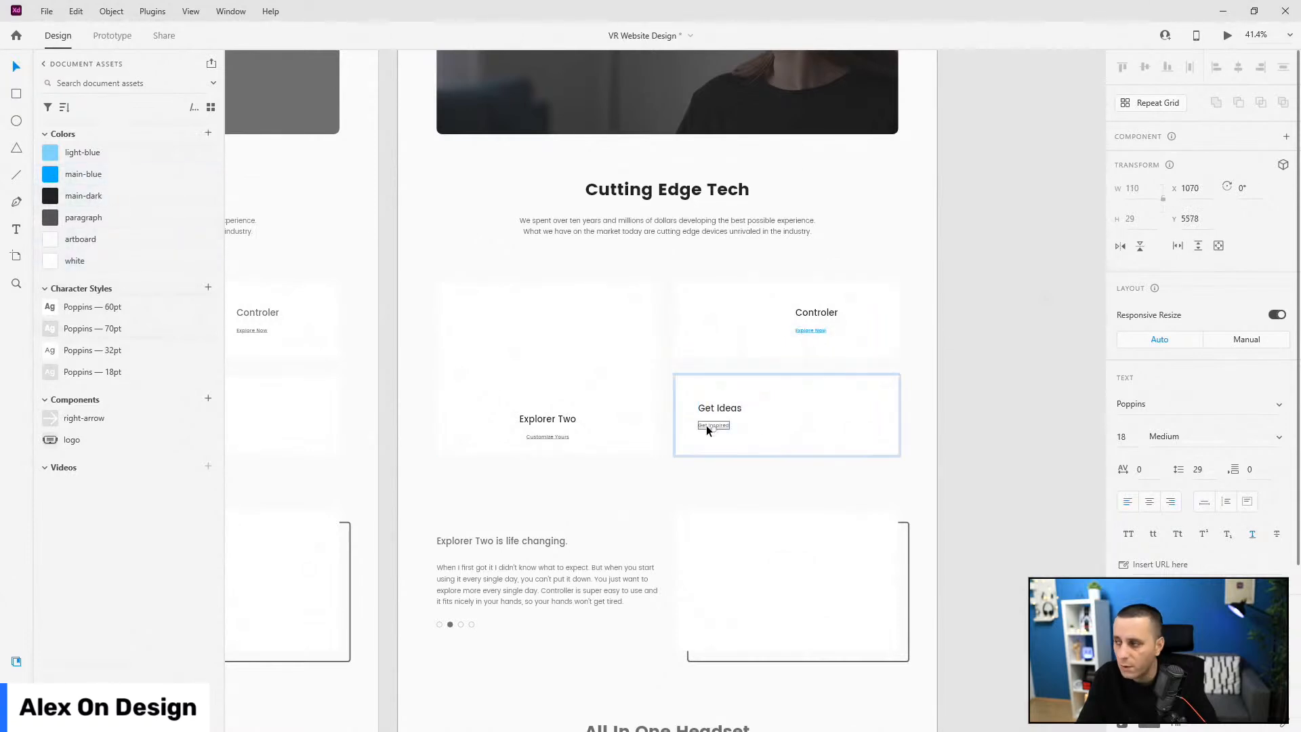
pyautogui.click(103, 177)
pyautogui.click(546, 436)
pyautogui.click(111, 176)
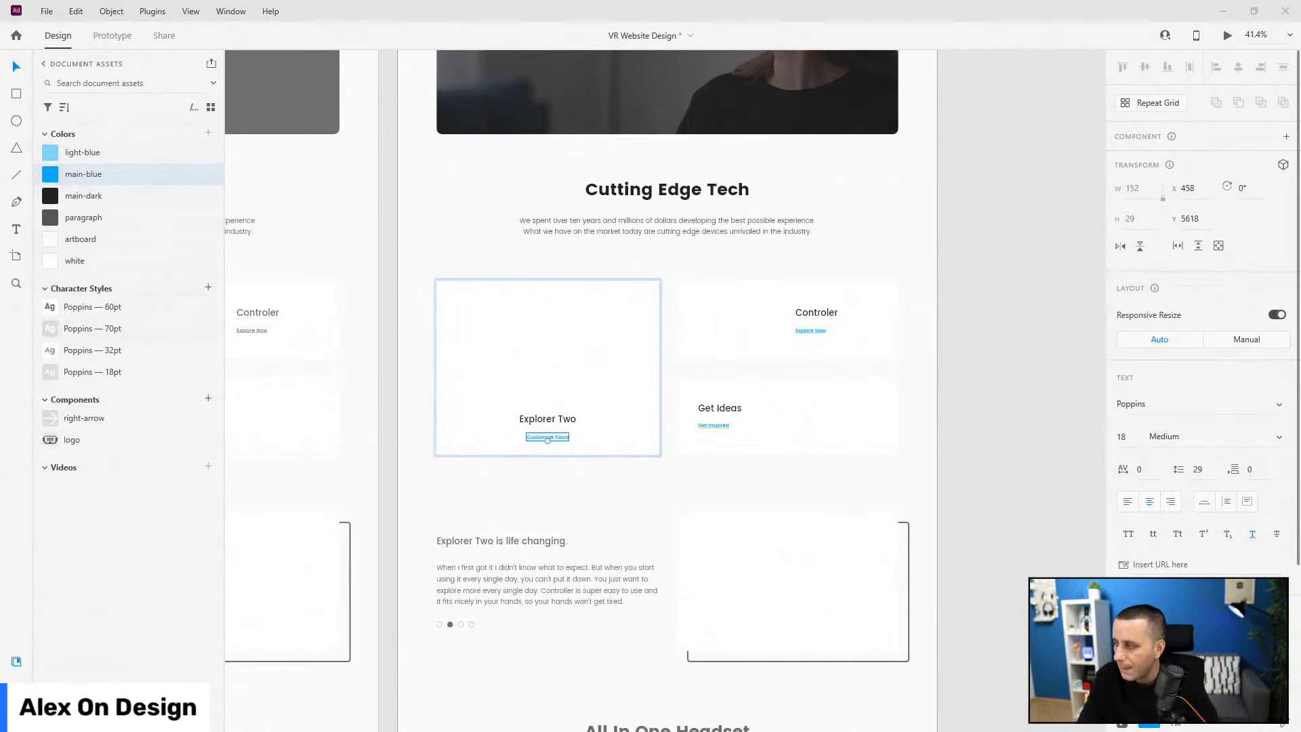
# - Open the options of the main-blue color in the document assets
pyautogui.rightClick(79, 178)
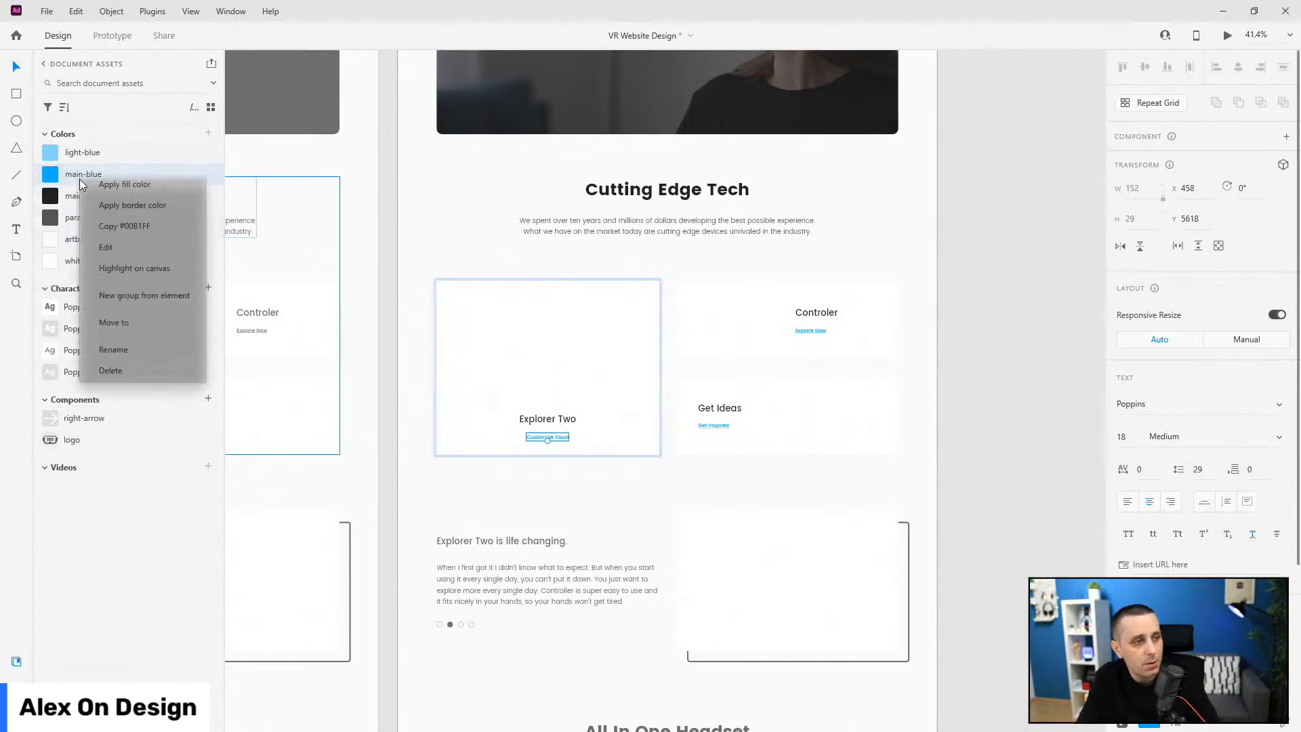
pyautogui.click(107, 243)
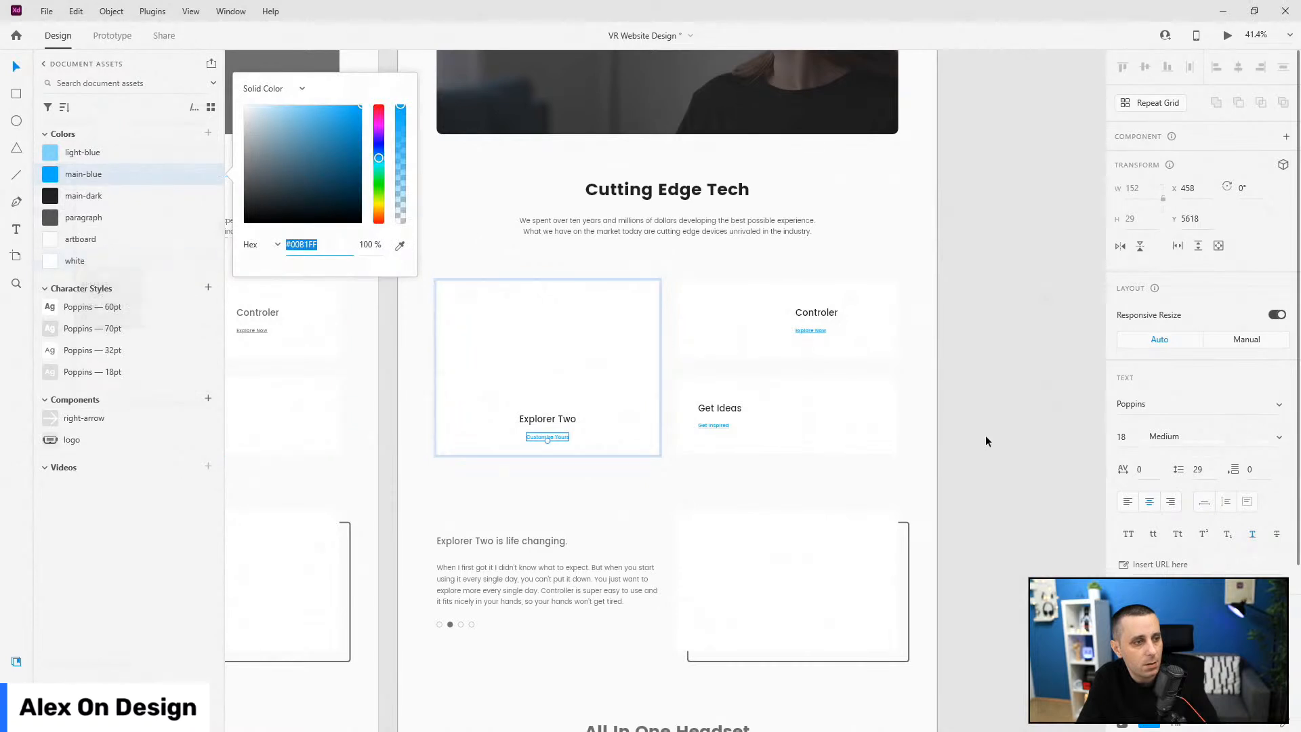
pyautogui.click(1007, 369)
pyautogui.click(602, 364)
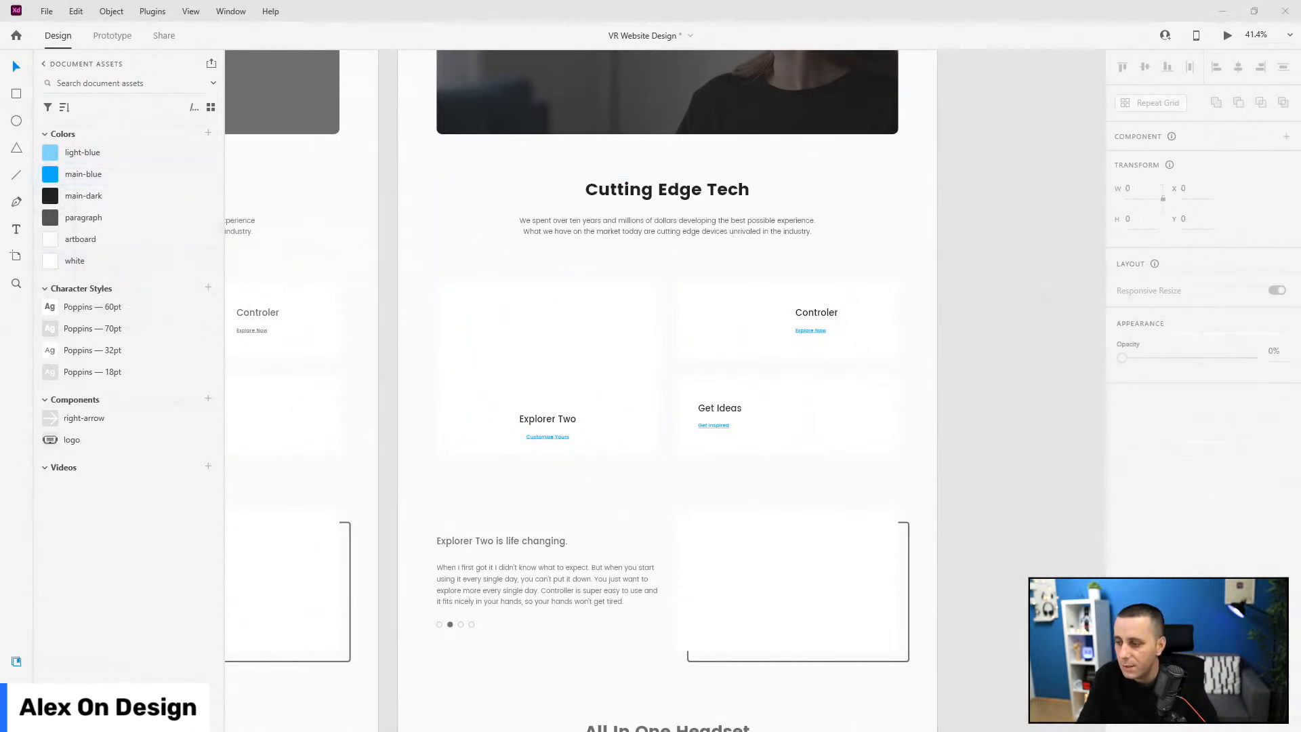
# - Import the vr-device image into the Cutting Edge Tech section and move its layer into the explorer two group
pyautogui.moveTo(1297, 284); pyautogui.dragTo(1010, 286)
pyautogui.moveTo(1026, 397); pyautogui.dragTo(490, 306)
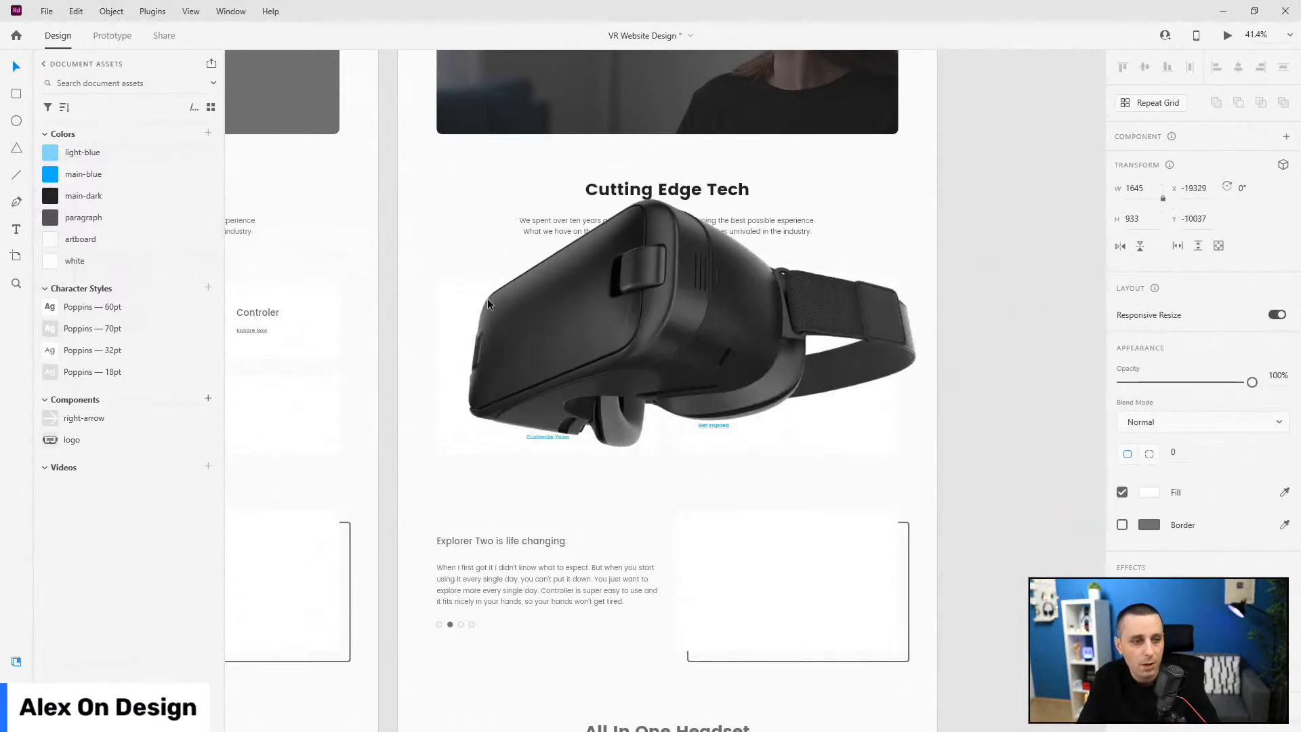
pyautogui.hotkey('ctrl', 'y')
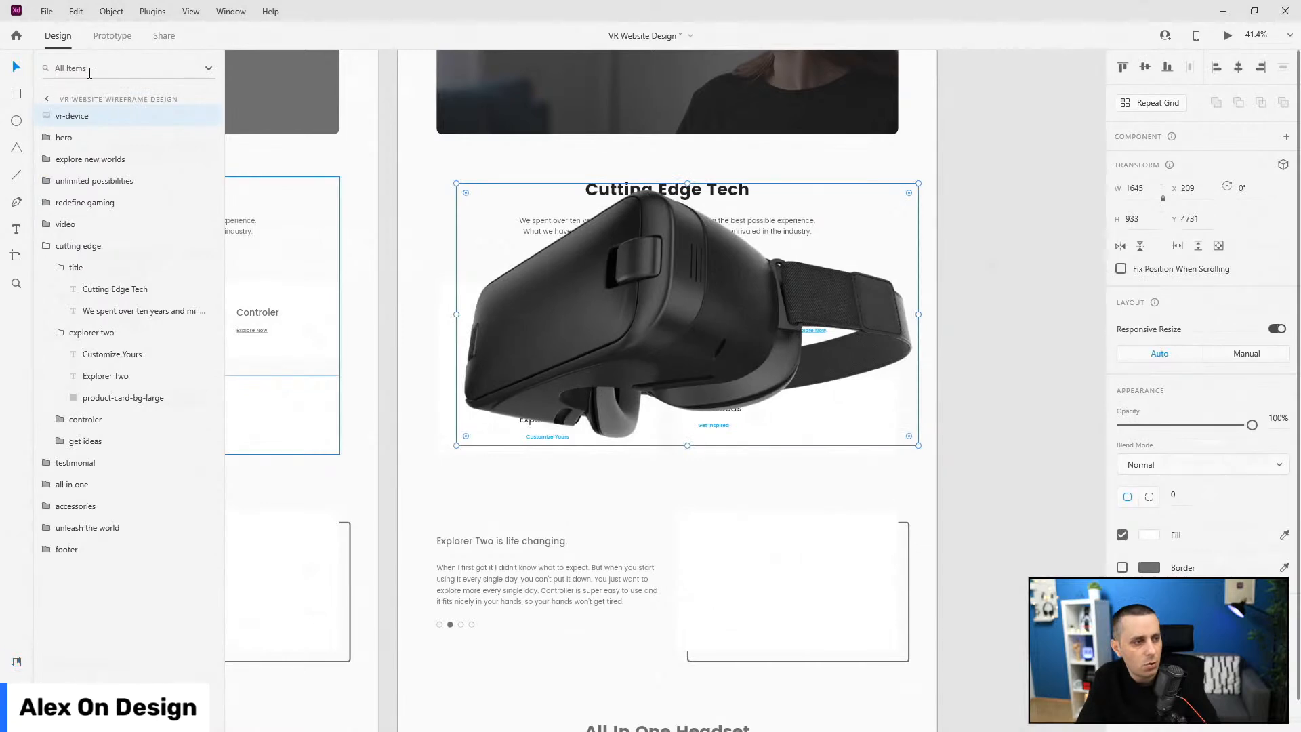
pyautogui.click(58, 271)
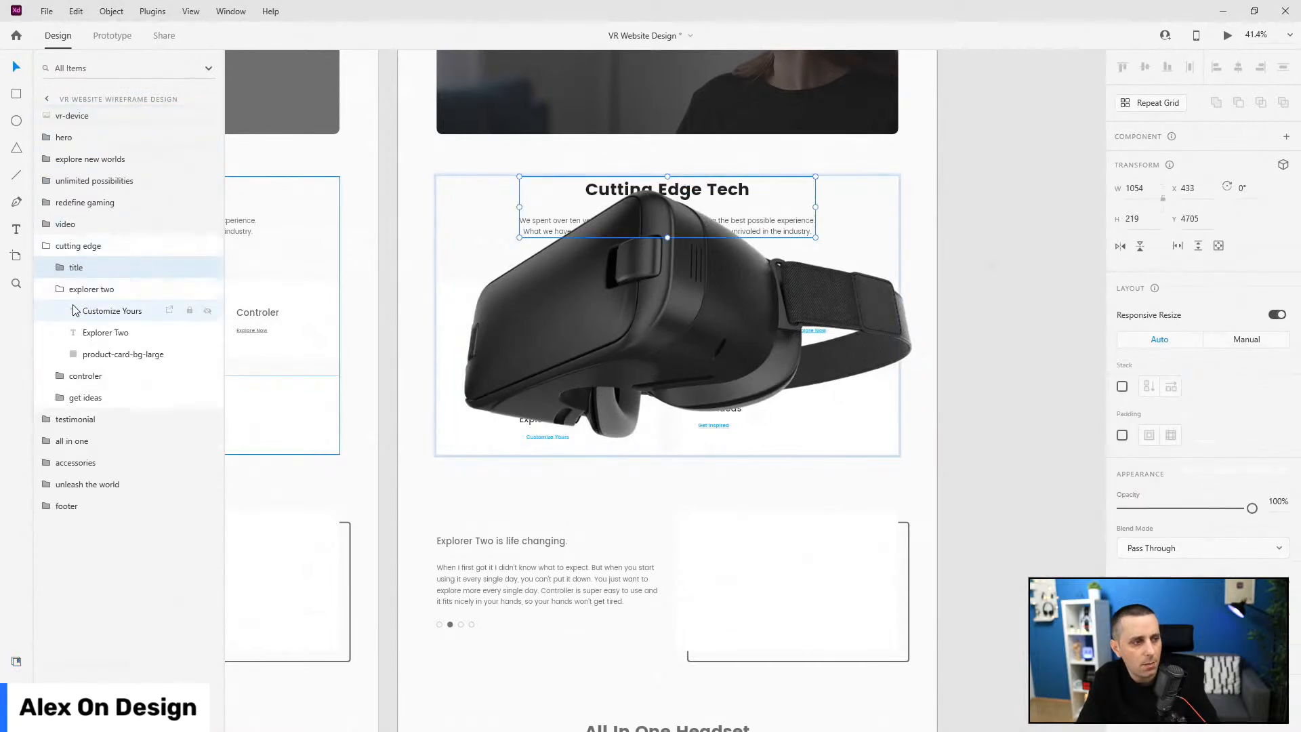
pyautogui.moveTo(69, 115); pyautogui.dragTo(99, 306)
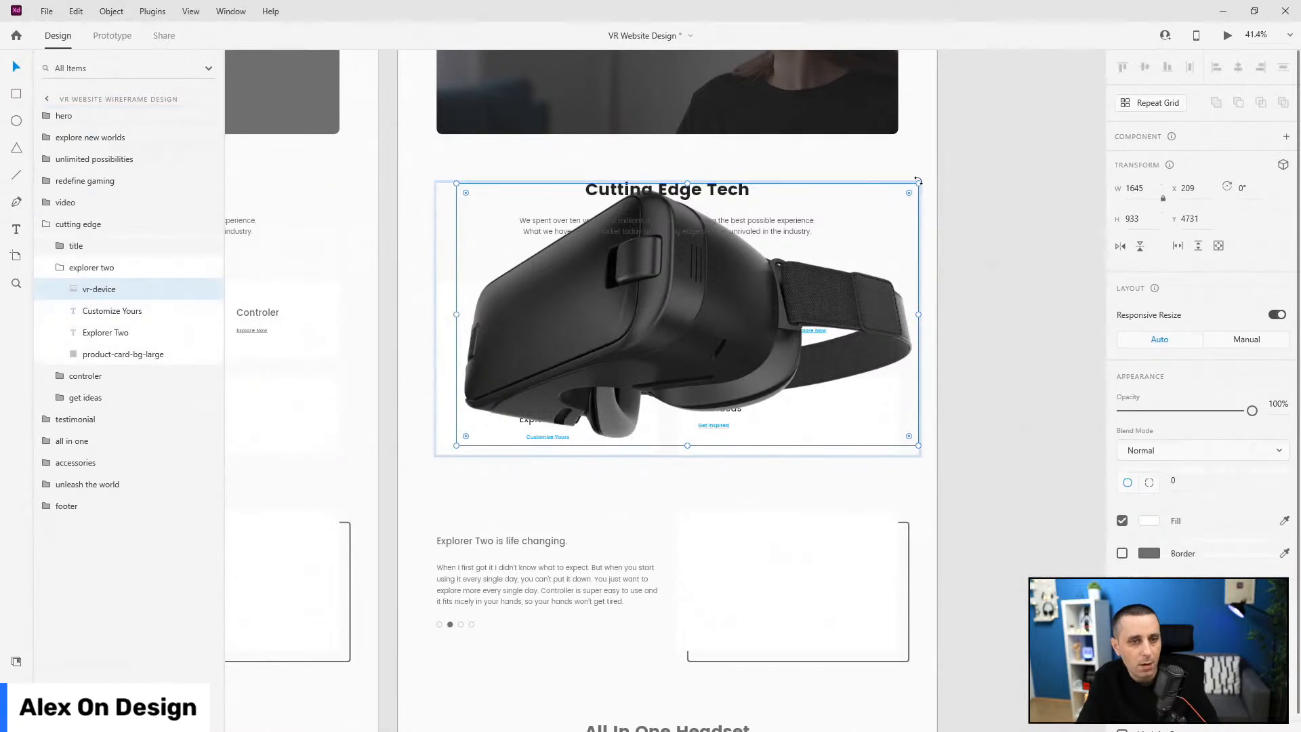
# - Scale the vr-device image to about 670 × 379 and position it above the Explorer Two heading inside the large card
pyautogui.moveTo(918, 184); pyautogui.dragTo(629, 347)
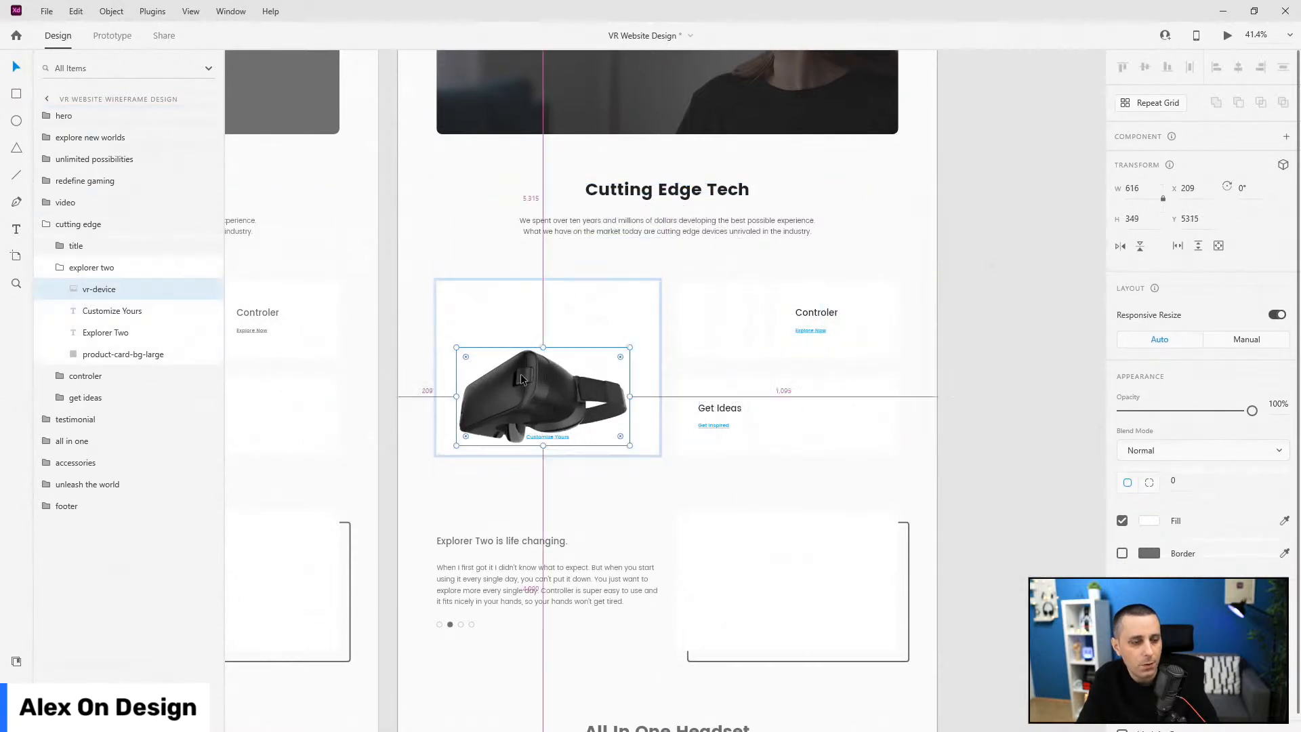
pyautogui.scroll(5, 500, 387)
pyautogui.scroll(1, 500, 382)
pyautogui.moveTo(596, 422); pyautogui.dragTo(616, 290)
pyautogui.moveTo(875, 159)
pyautogui.mouseDown()
pyautogui.moveTo(935, 131)
pyautogui.moveTo(903, 145)
pyautogui.moveTo(916, 170)
pyautogui.moveTo(899, 149)
pyautogui.mouseUp()
pyautogui.hotkey('ctrl', 'z')
pyautogui.moveTo(653, 242); pyautogui.dragTo(654, 239)
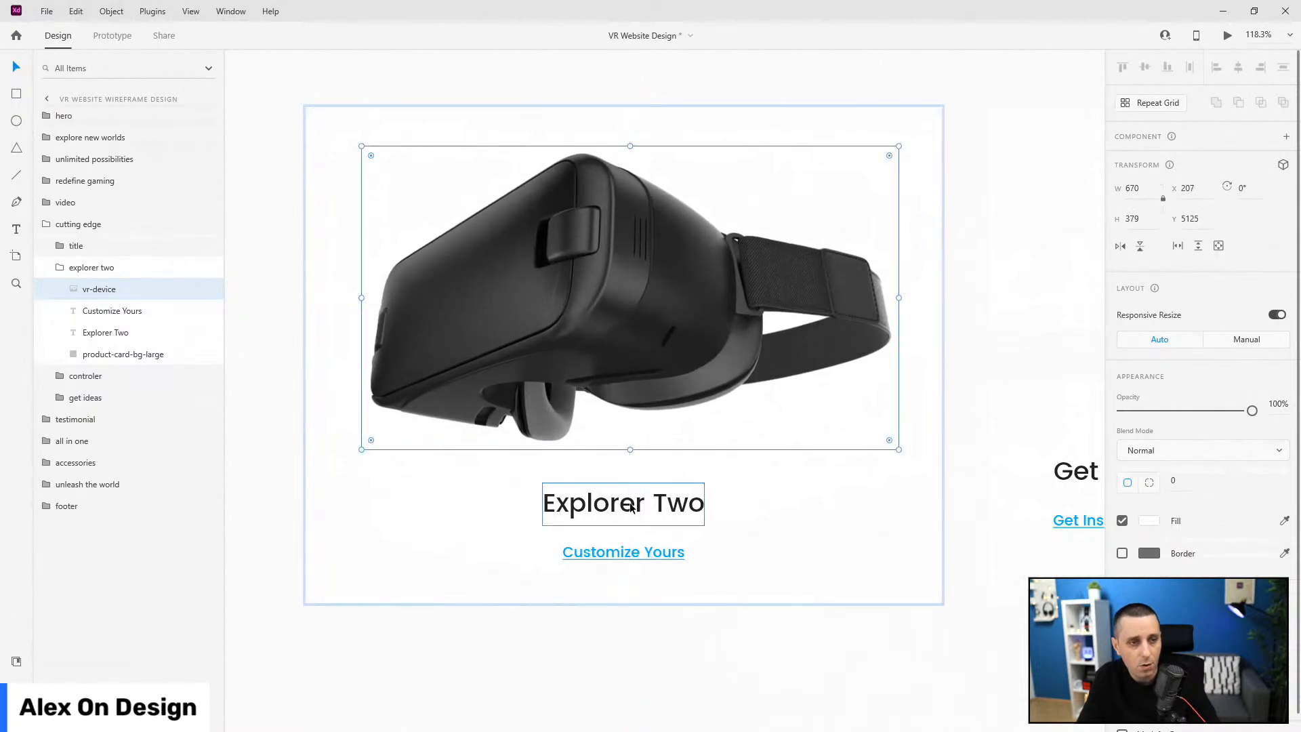
# - Move the headset image up 3 px and center it horizontally on the large product card background
pyautogui.press('alt')
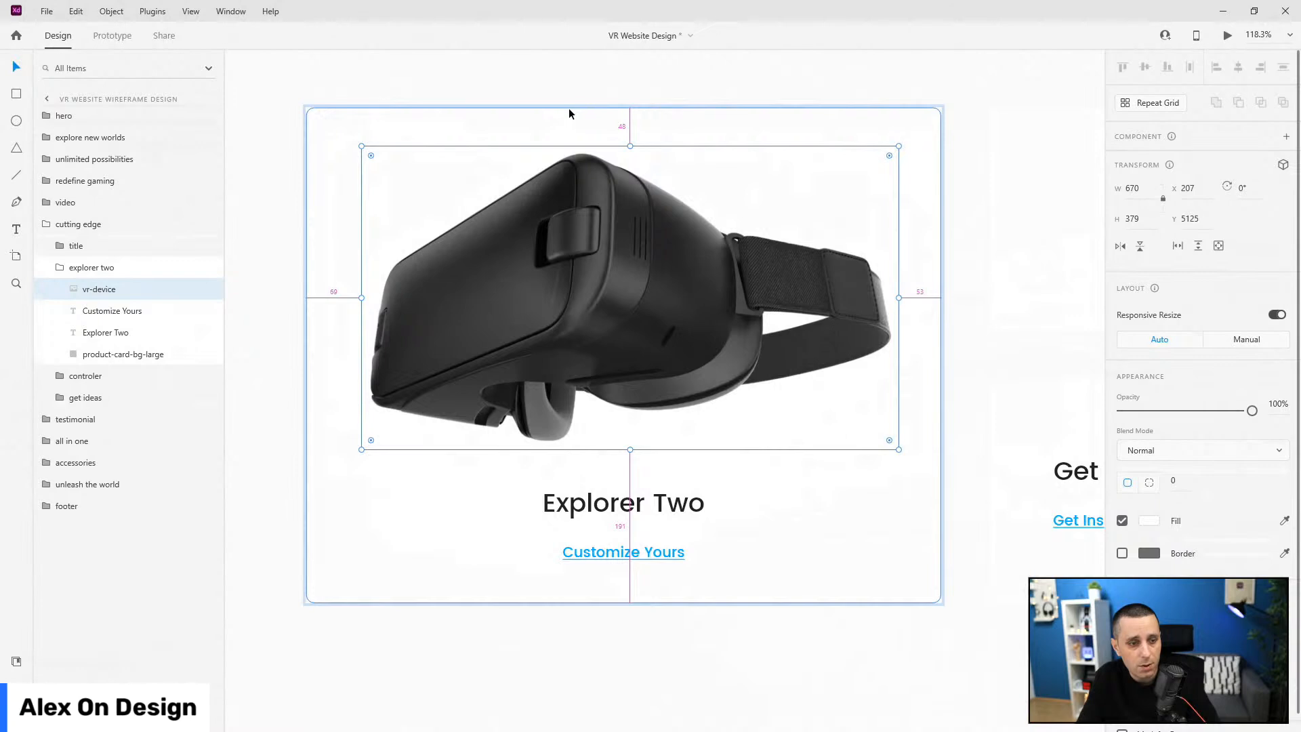
pyautogui.press('Up')
pyautogui.press('Up')
pyautogui.press('Up')
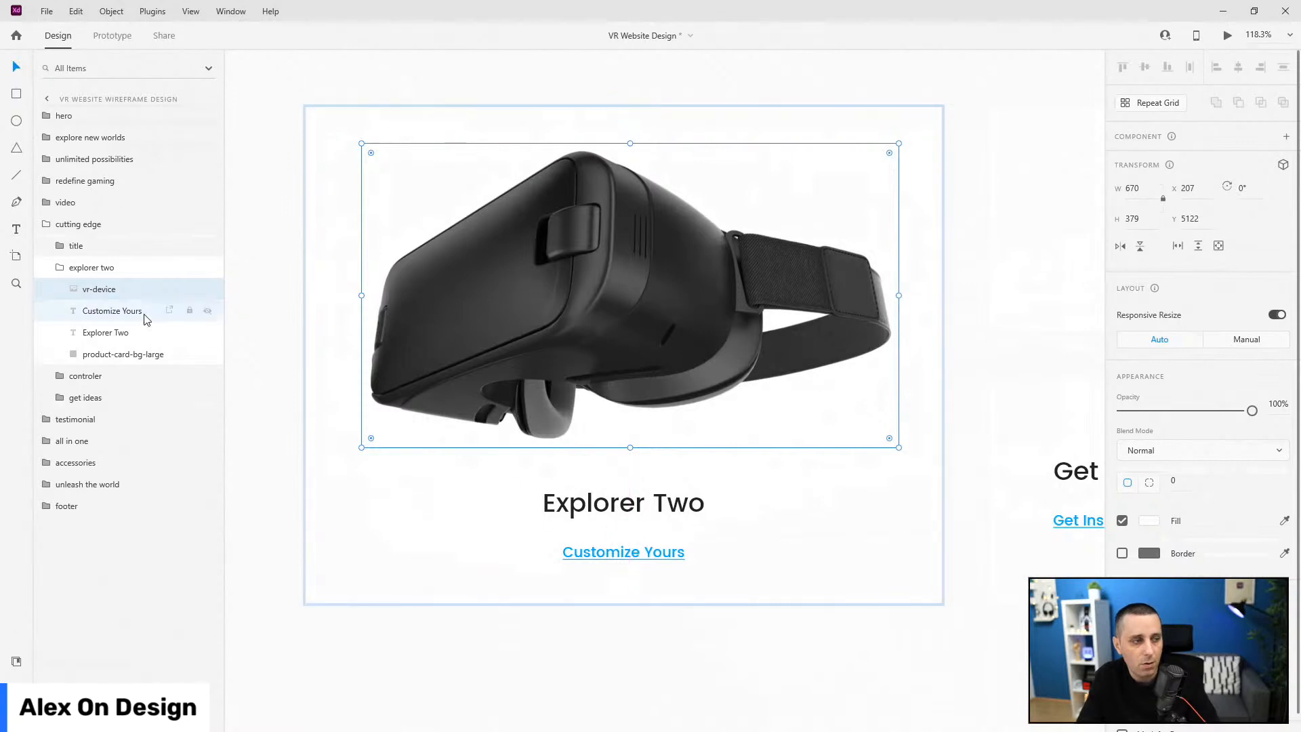
pyautogui.keyDown('ctrl'); pyautogui.click(124, 355); pyautogui.keyUp('ctrl')
pyautogui.click(1238, 67)
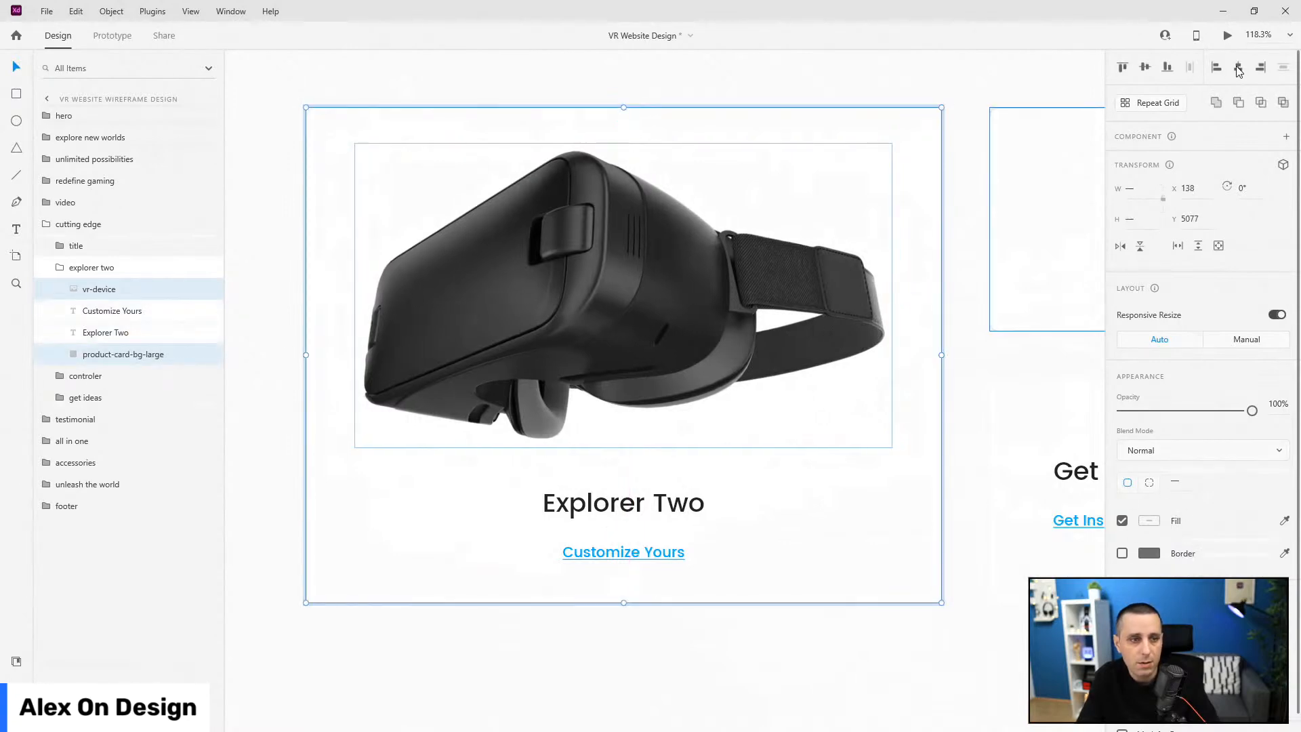
# - Import the controler image into the controler group of the cutting edge section
pyautogui.click(59, 268)
pyautogui.click(60, 288)
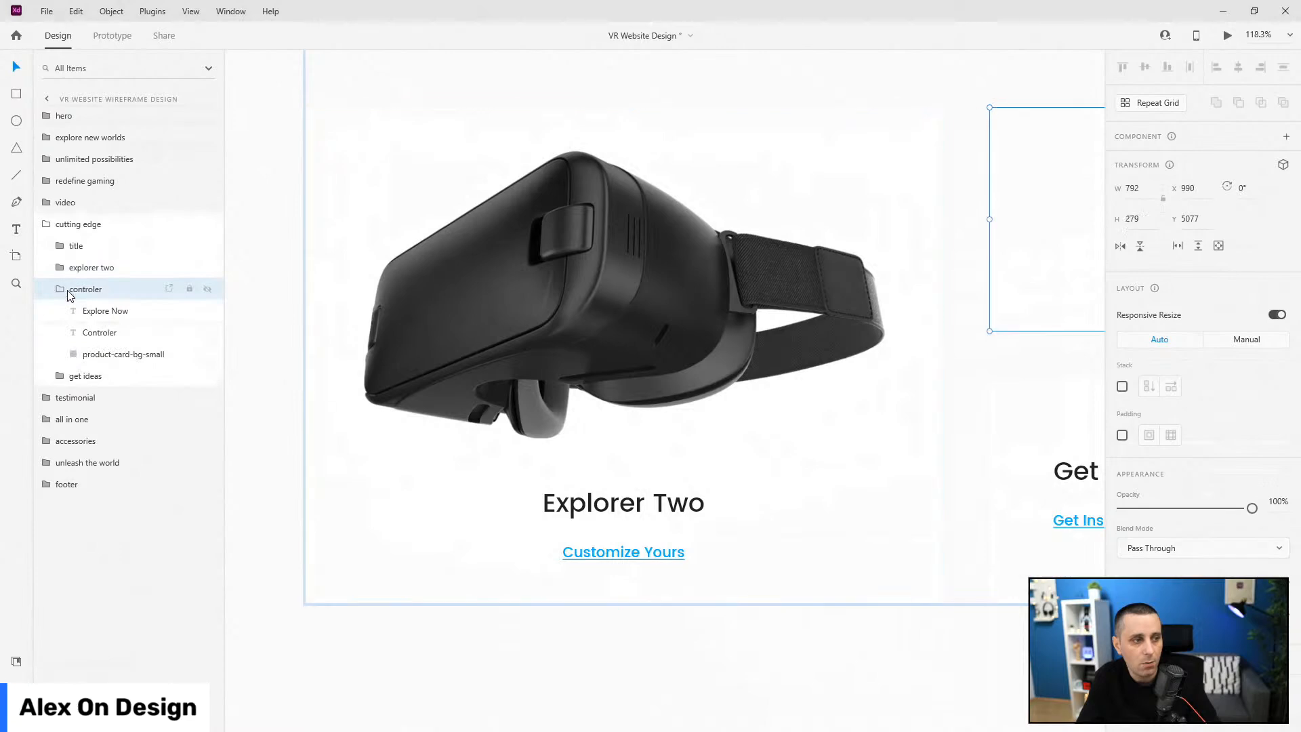
pyautogui.click(115, 310)
pyautogui.click(131, 360)
pyautogui.scroll(-4, 425, 313)
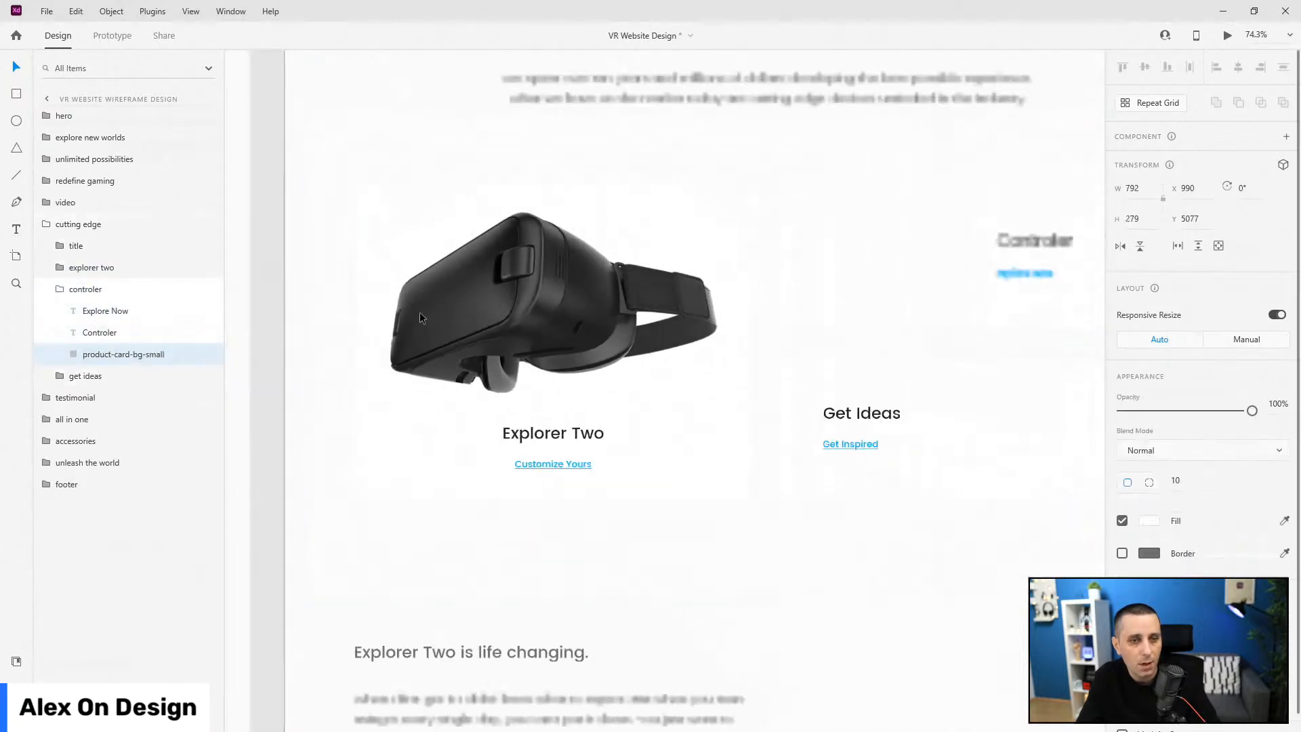
pyautogui.moveTo(1174, 242); pyautogui.dragTo(1005, 175)
pyautogui.scroll(-1, 766, 371)
pyautogui.scroll(-3, 716, 372)
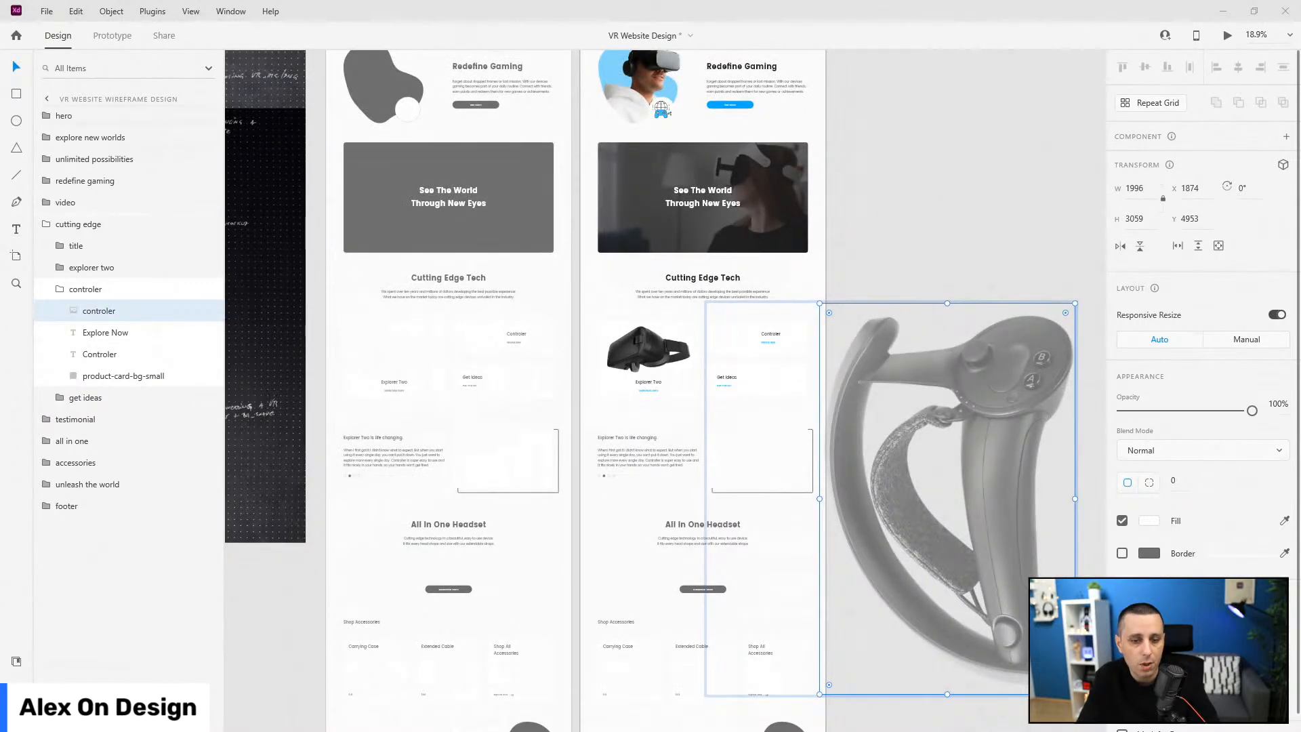
# - Scale the controller image to about 153 × 235 and place it beside the text inside the Controler card
pyautogui.moveTo(1074, 693); pyautogui.dragTo(867, 379)
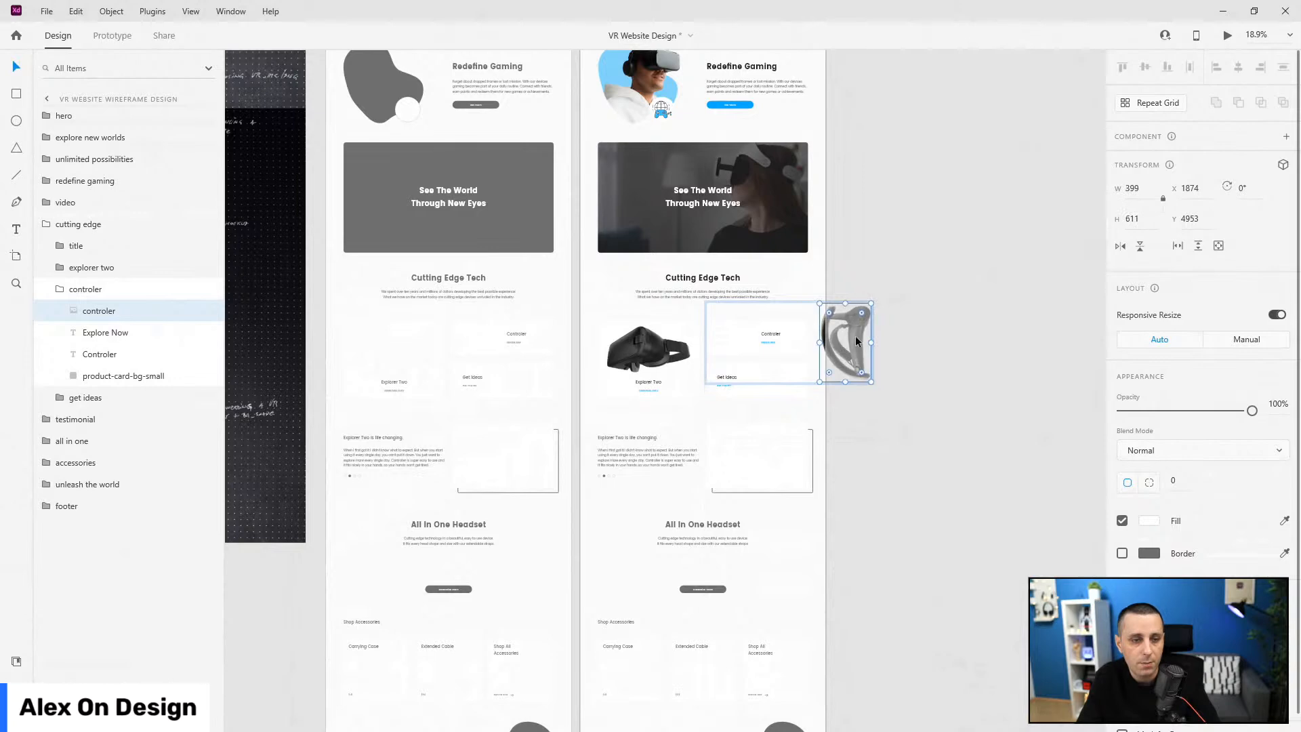
pyautogui.moveTo(856, 332); pyautogui.dragTo(739, 328)
pyautogui.scroll(5, 738, 327)
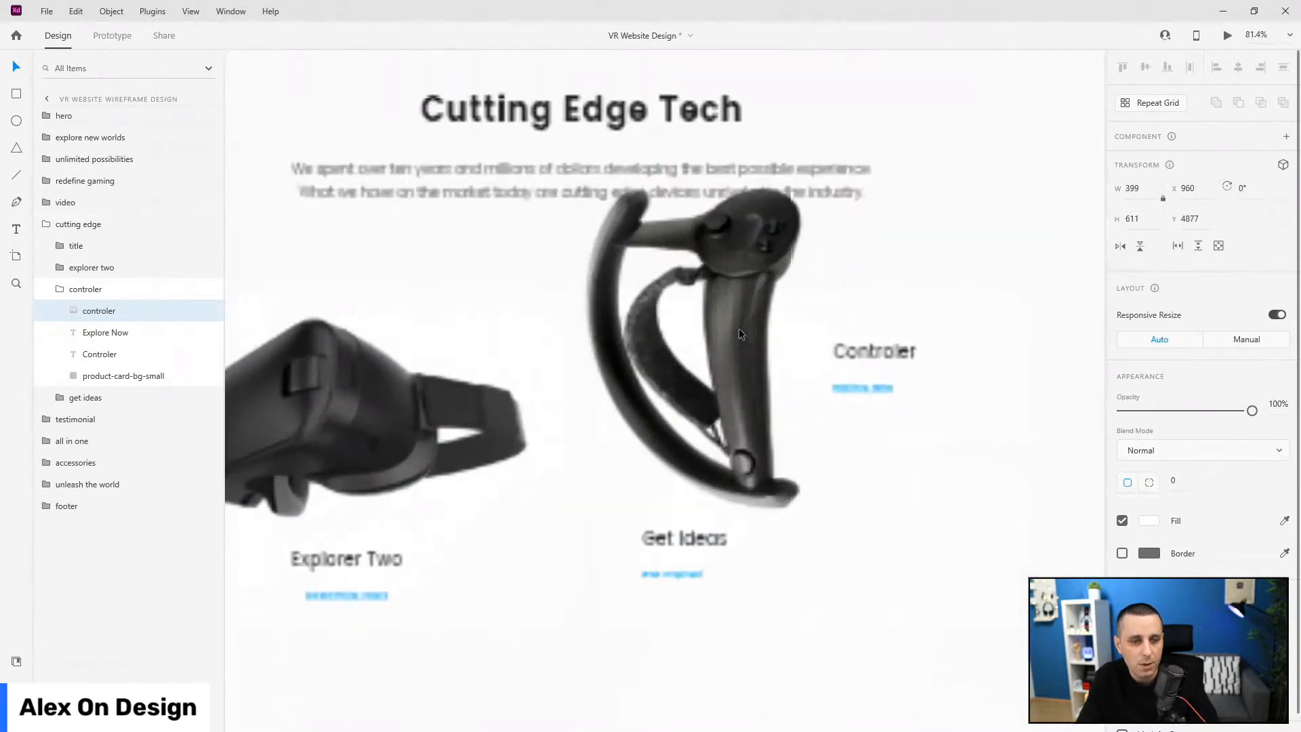
pyautogui.moveTo(808, 159); pyautogui.dragTo(730, 235)
pyautogui.scroll(3, 770, 328)
pyautogui.moveTo(721, 303)
pyautogui.mouseDown()
pyautogui.moveTo(703, 355)
pyautogui.moveTo(709, 290)
pyautogui.moveTo(690, 279)
pyautogui.moveTo(730, 310)
pyautogui.mouseUp()
pyautogui.hotkey('ctrl', 'z')
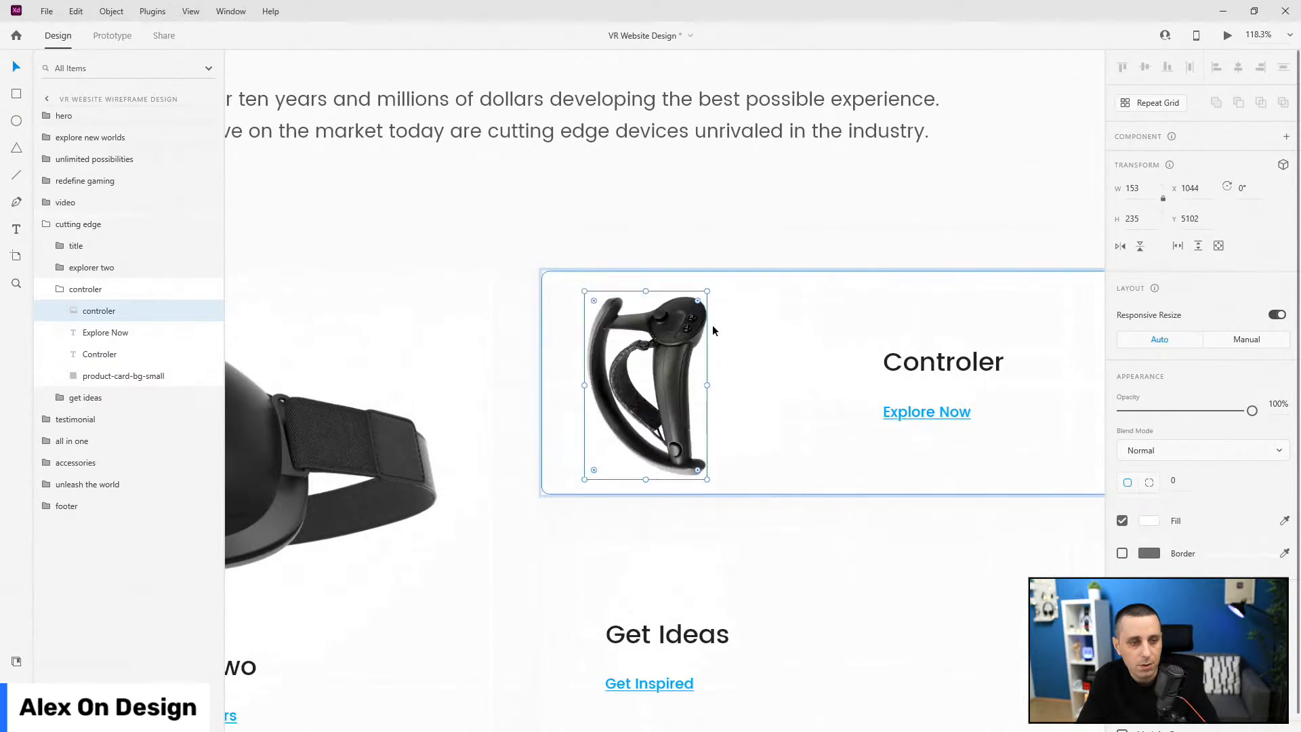
# - Align the controller image to the card's vertical middle and move it closer to the Controler heading
pyautogui.keyDown('shift'); pyautogui.click(816, 328); pyautogui.keyUp('shift')
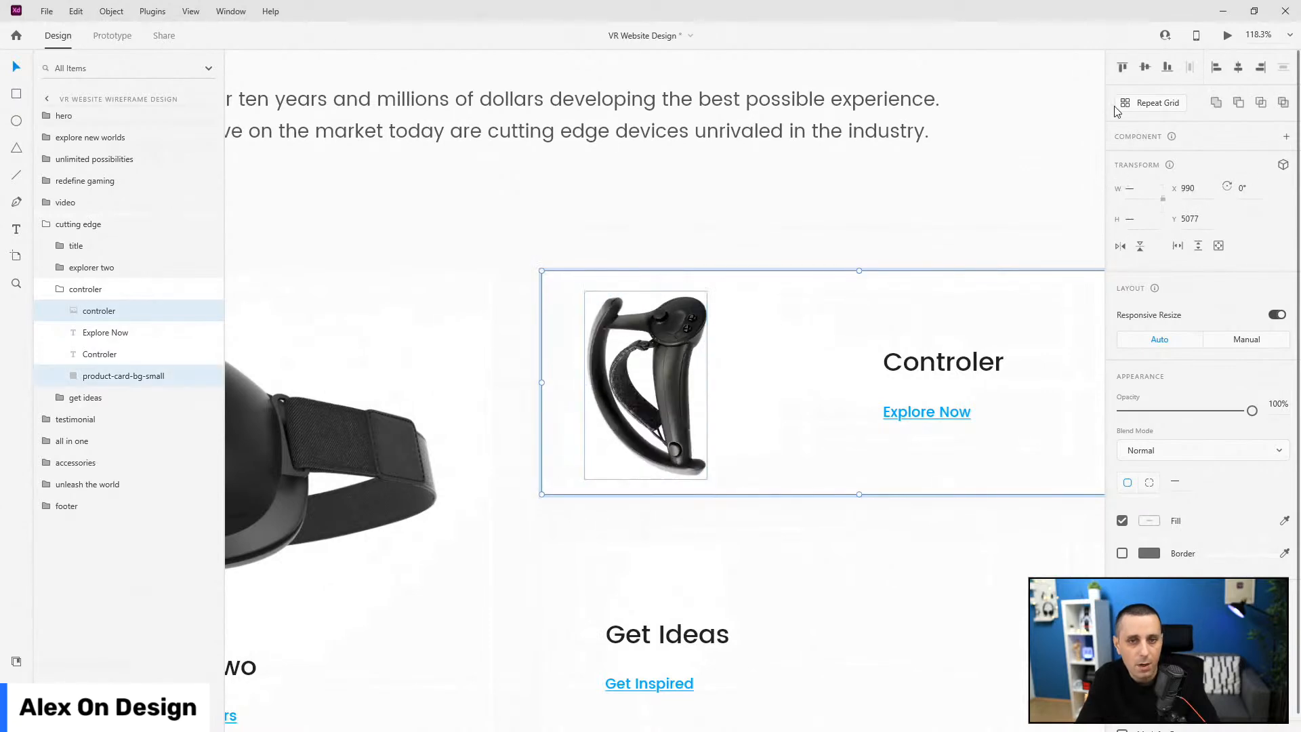
pyautogui.click(1145, 67)
pyautogui.click(102, 313)
pyautogui.moveTo(672, 389); pyautogui.dragTo(712, 350)
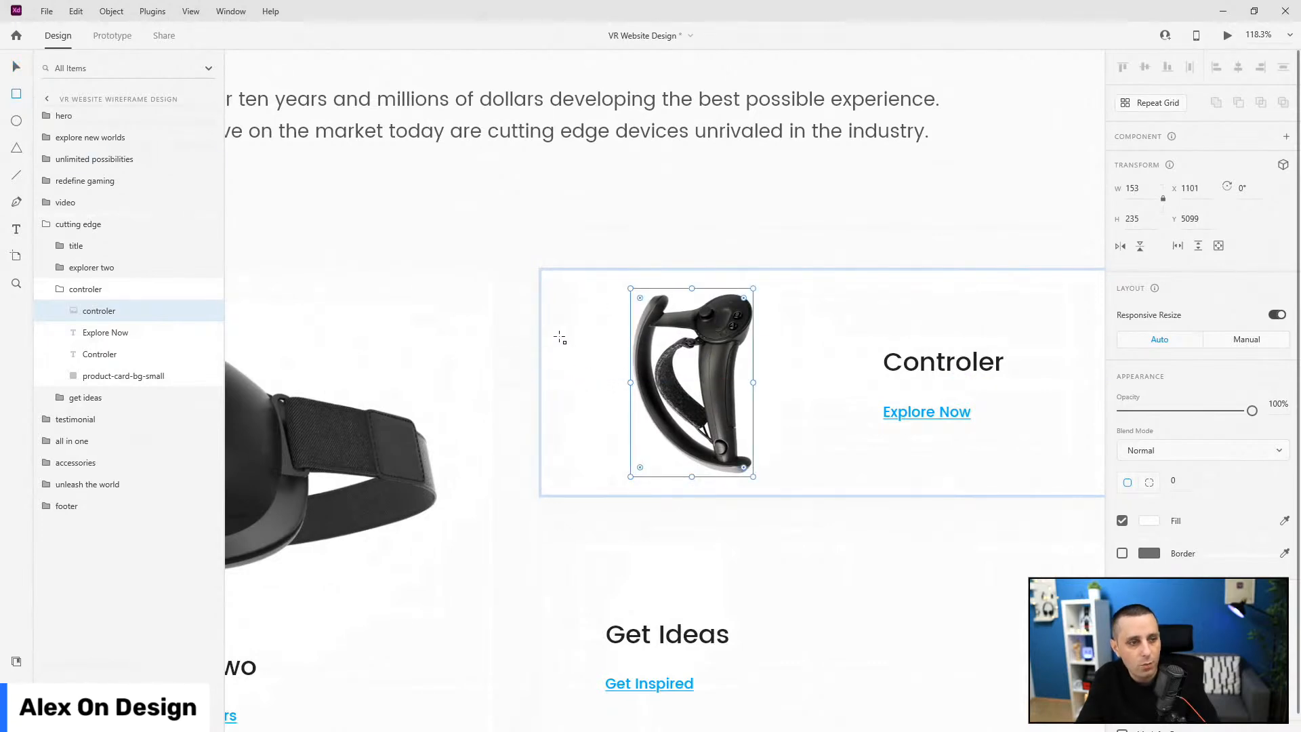
# - Center the controller image between the card's left edge and the Controler text using a temporary rectangle, and delete the rectangle
pyautogui.moveTo(542, 343); pyautogui.dragTo(882, 375)
pyautogui.press('v')
pyautogui.keyDown('shift'); pyautogui.click(710, 305); pyautogui.keyUp('shift')
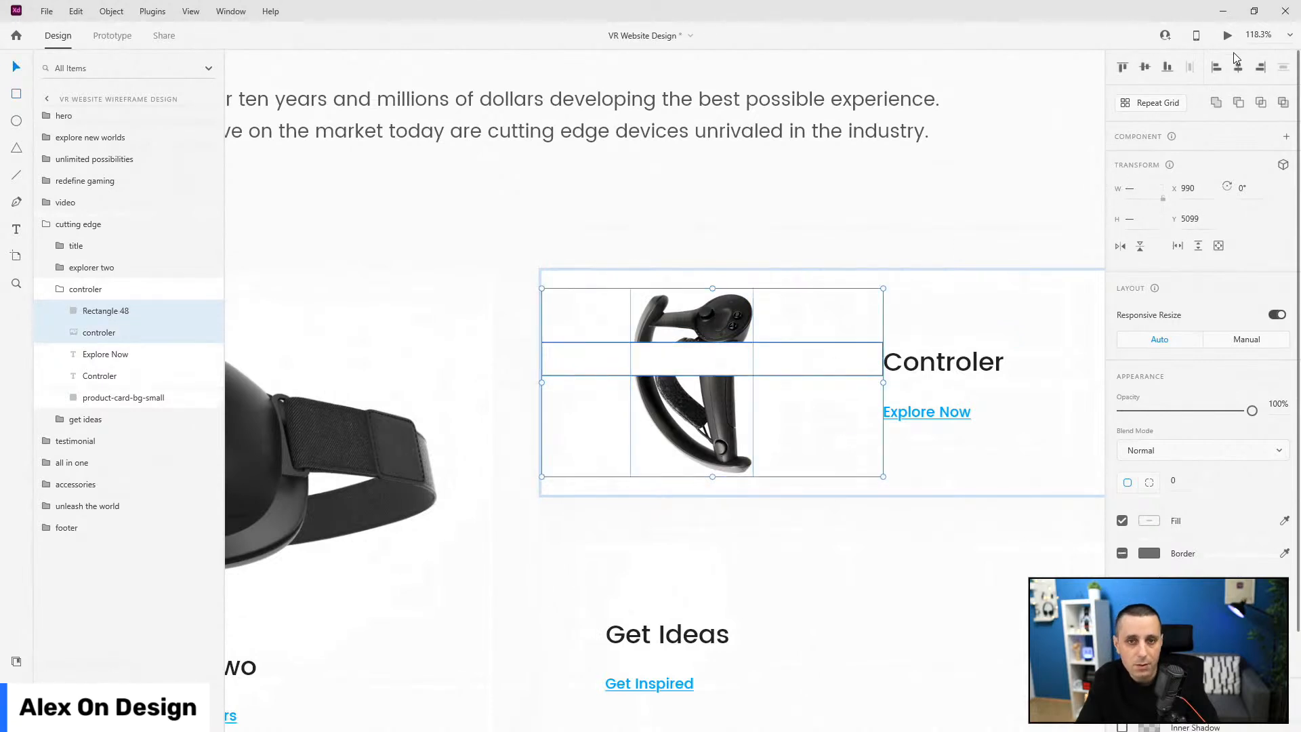
pyautogui.click(1238, 68)
pyautogui.click(108, 315)
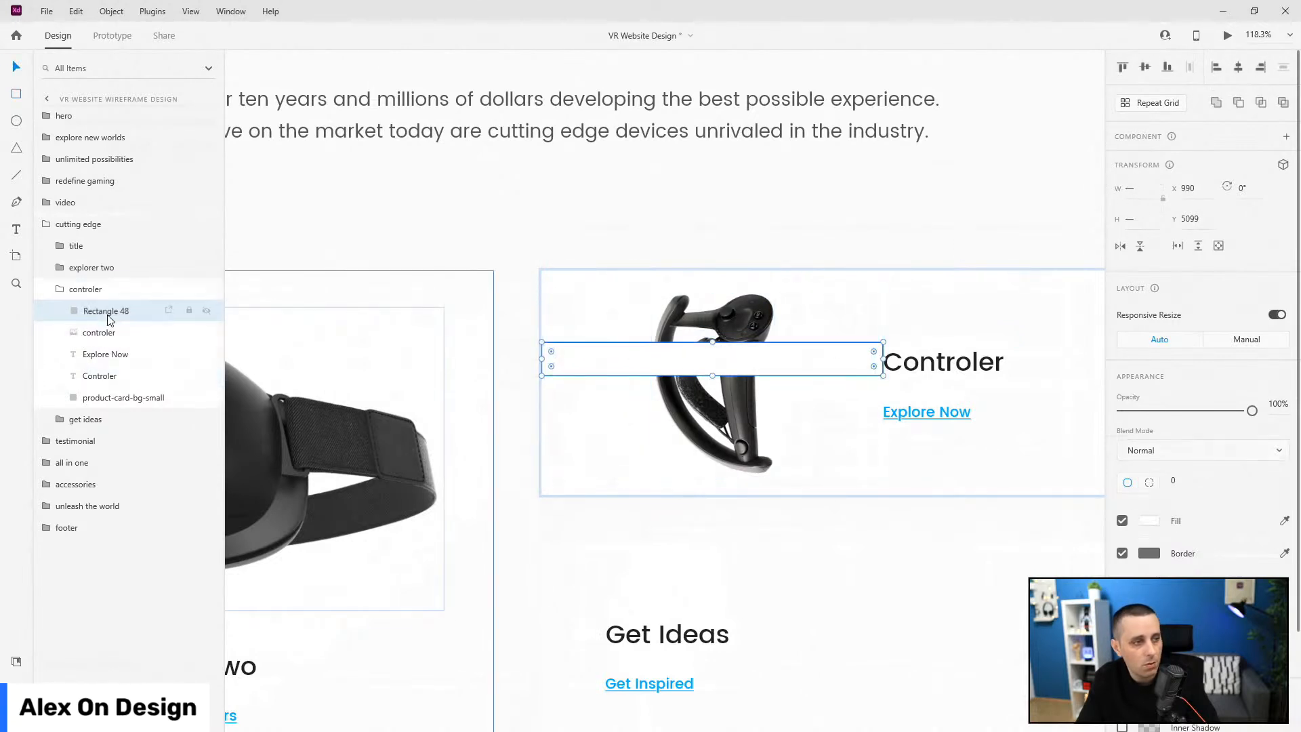
pyautogui.press('Delete')
# - Fill the Get Ideas card background with the main-blue document color
pyautogui.scroll(-5, 554, 358)
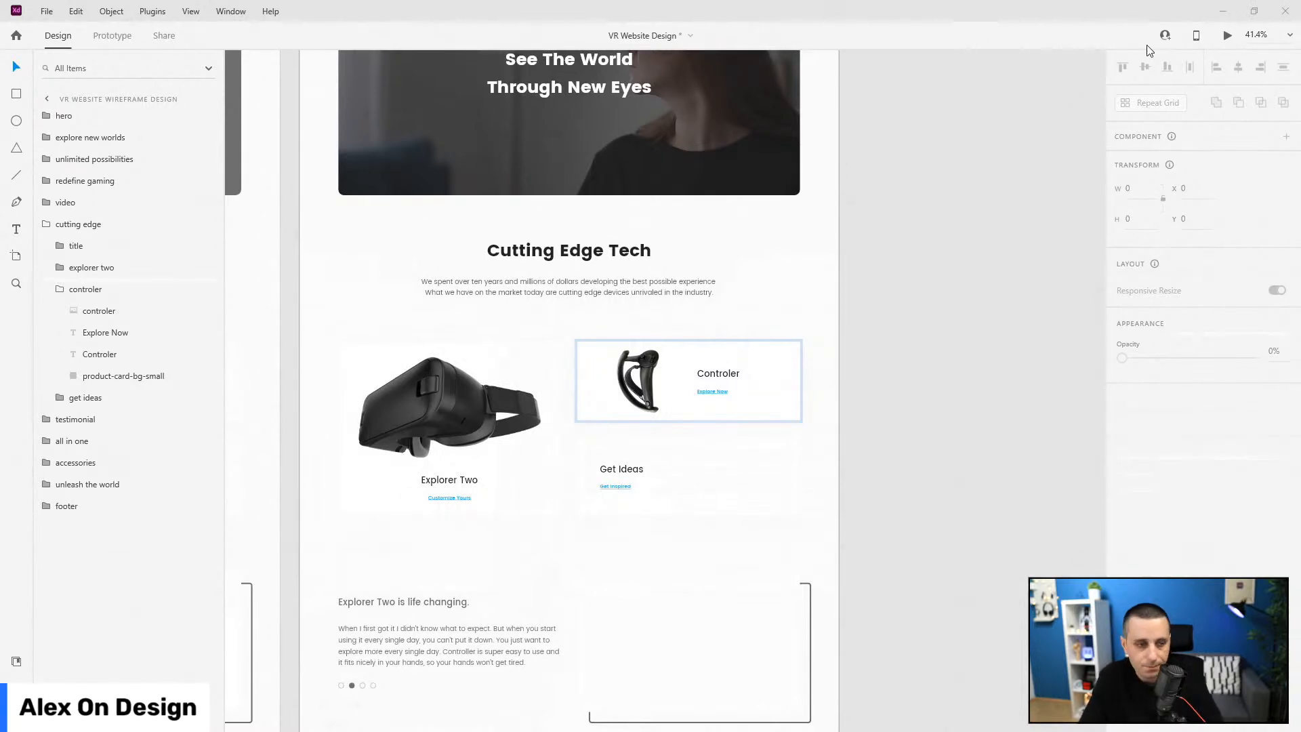
pyautogui.click(726, 460)
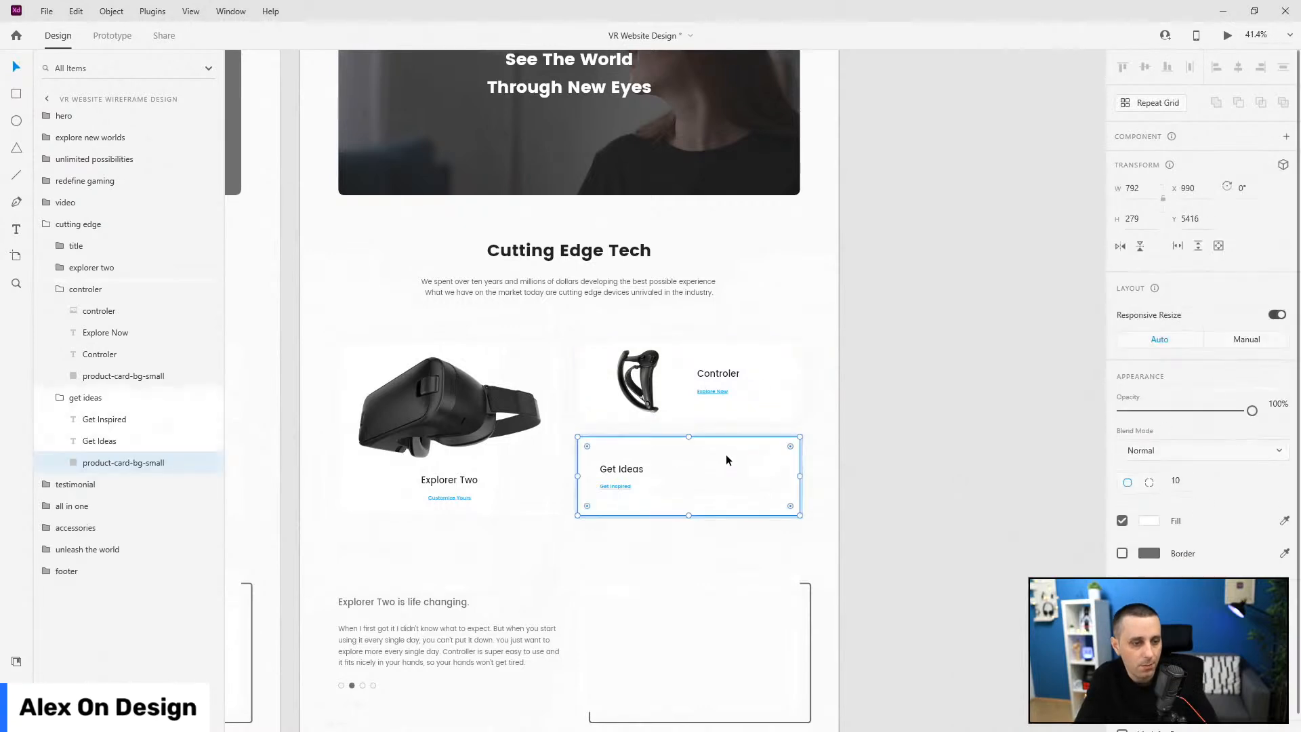
pyautogui.click(11, 661)
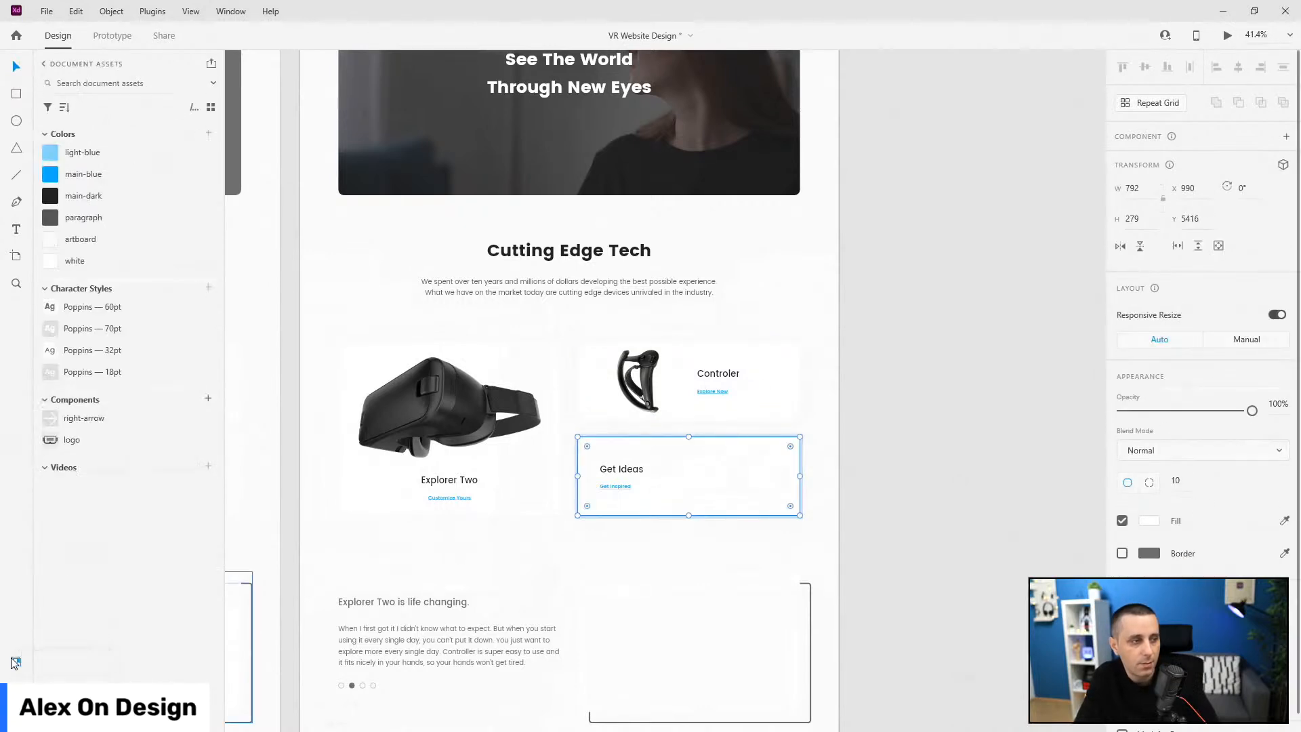
pyautogui.click(86, 174)
# - Apply the white document color to the Get Inspired link on the Get Ideas card
pyautogui.scroll(4, 738, 498)
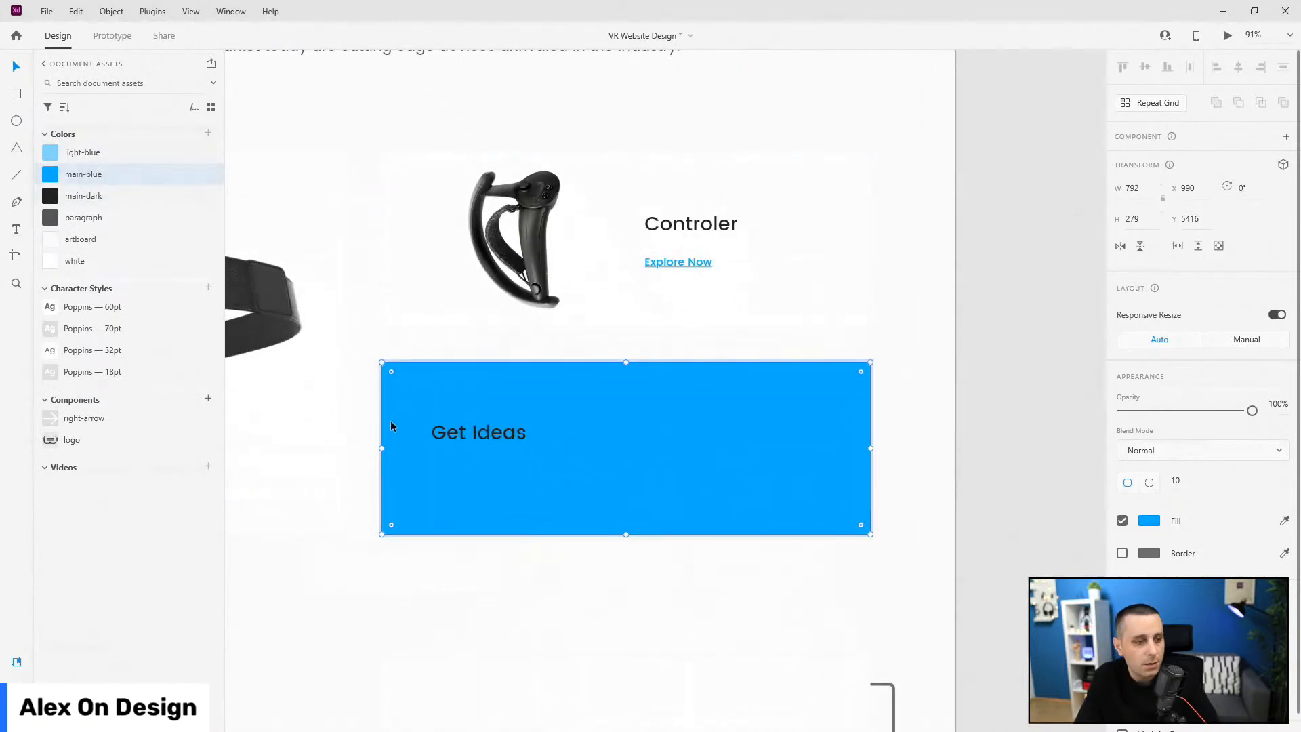
pyautogui.click(457, 478)
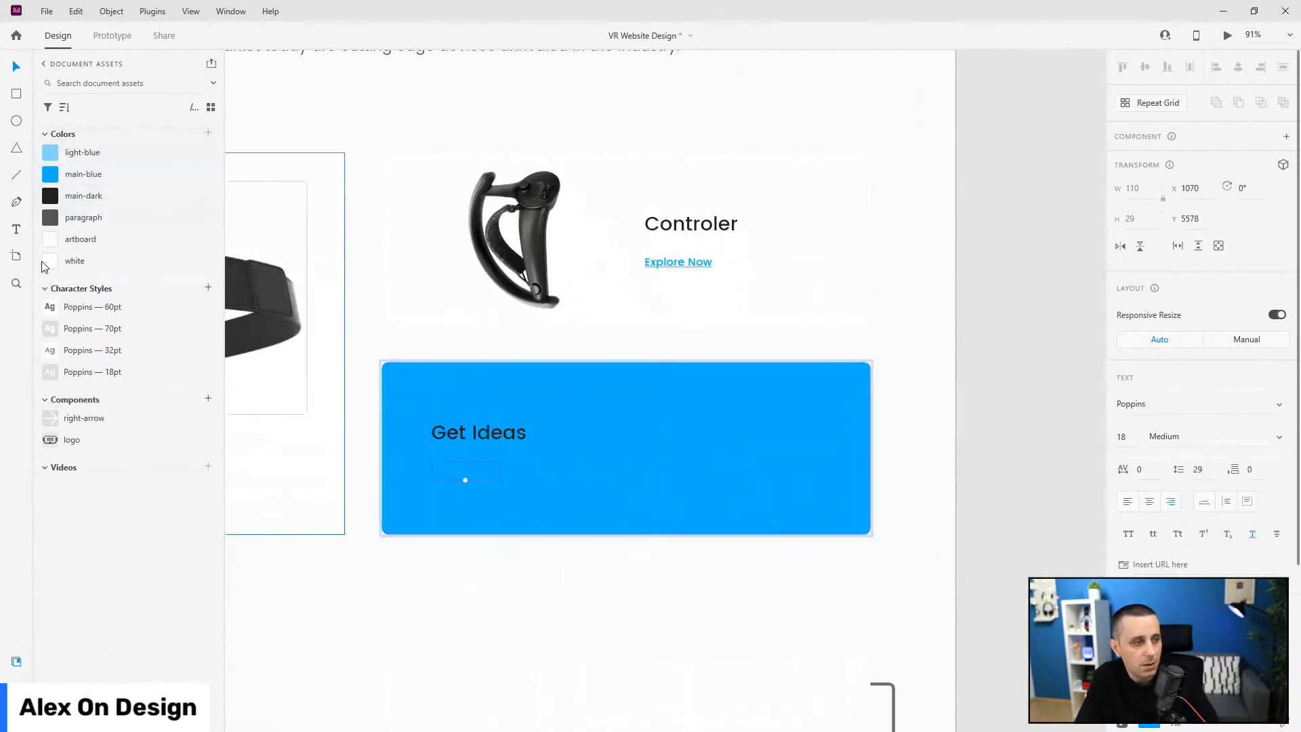
pyautogui.click(74, 260)
pyautogui.scroll(-3, 663, 469)
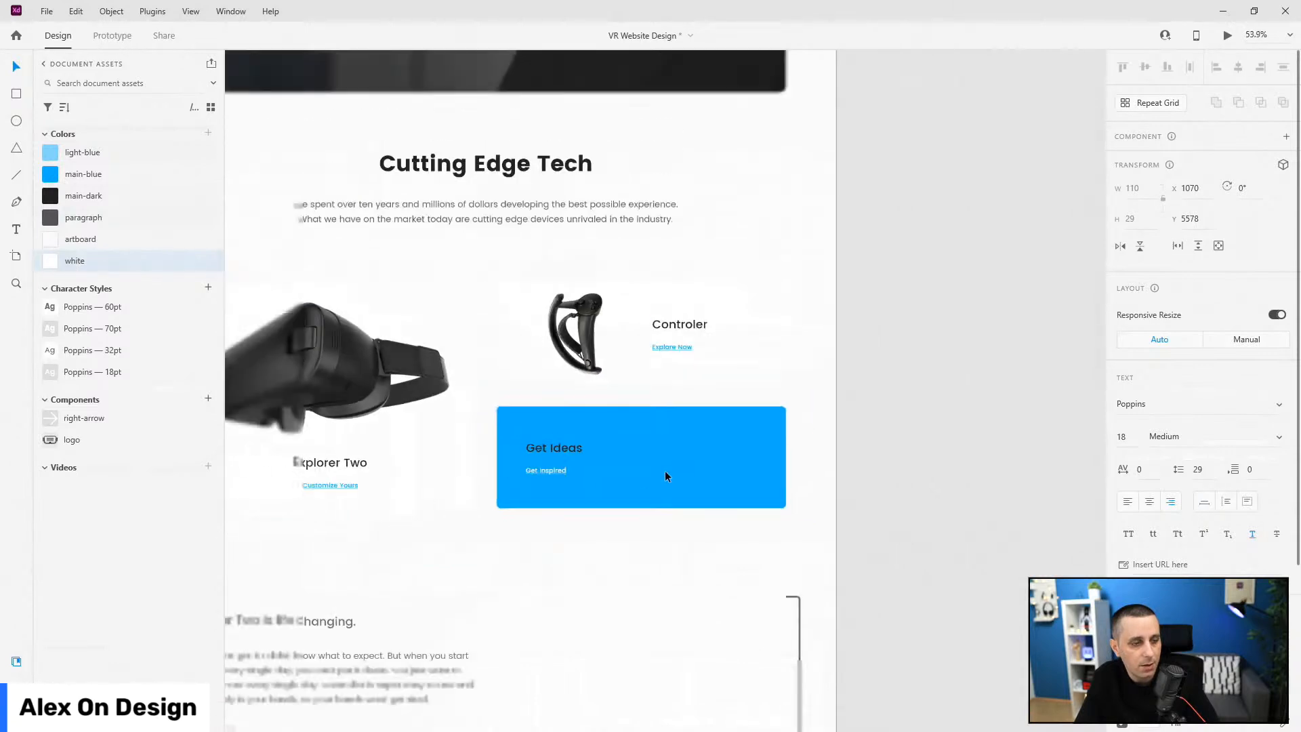
# - Import the image of the standing woman with a VR headset near the Get Ideas card and scale it to about 728 × 728
pyautogui.scroll(2, 665, 470)
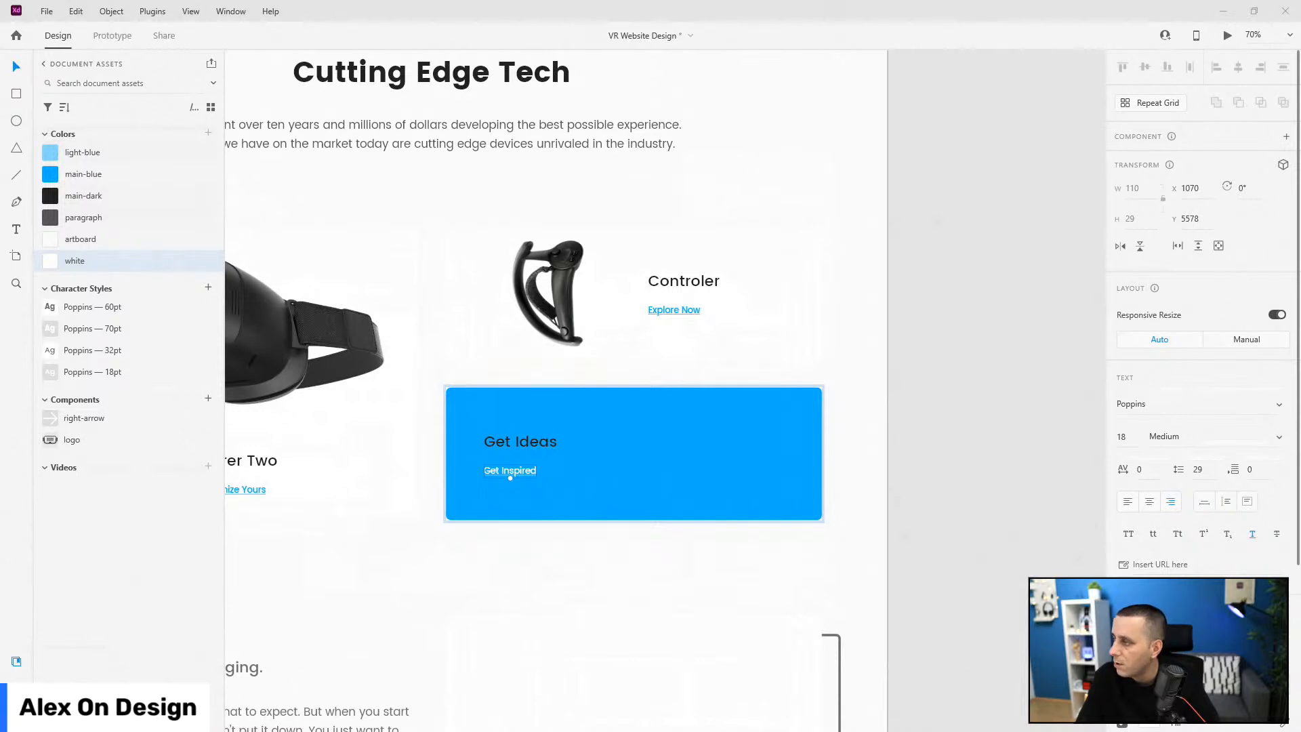
pyautogui.moveTo(1039, 365); pyautogui.dragTo(852, 371)
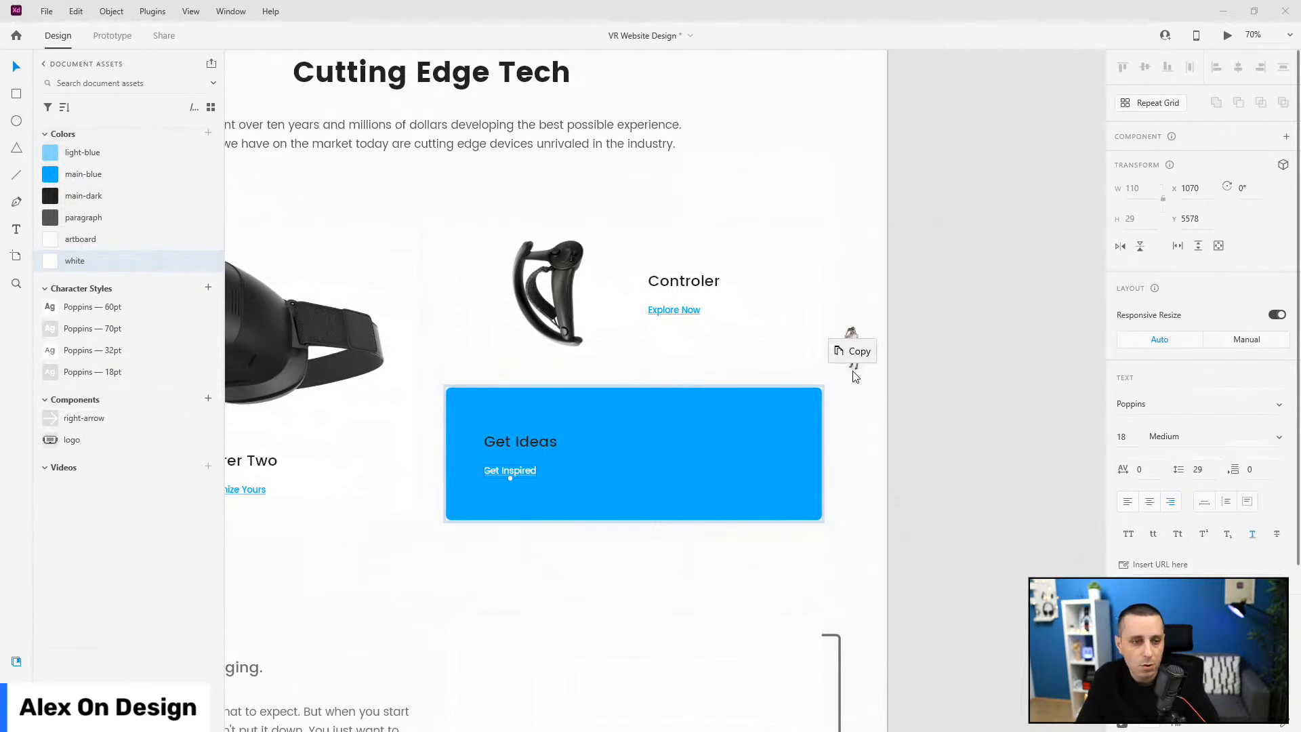
pyautogui.scroll(-5, 764, 406)
pyautogui.moveTo(866, 456); pyautogui.dragTo(681, 420)
pyautogui.moveTo(865, 621); pyautogui.dragTo(809, 539)
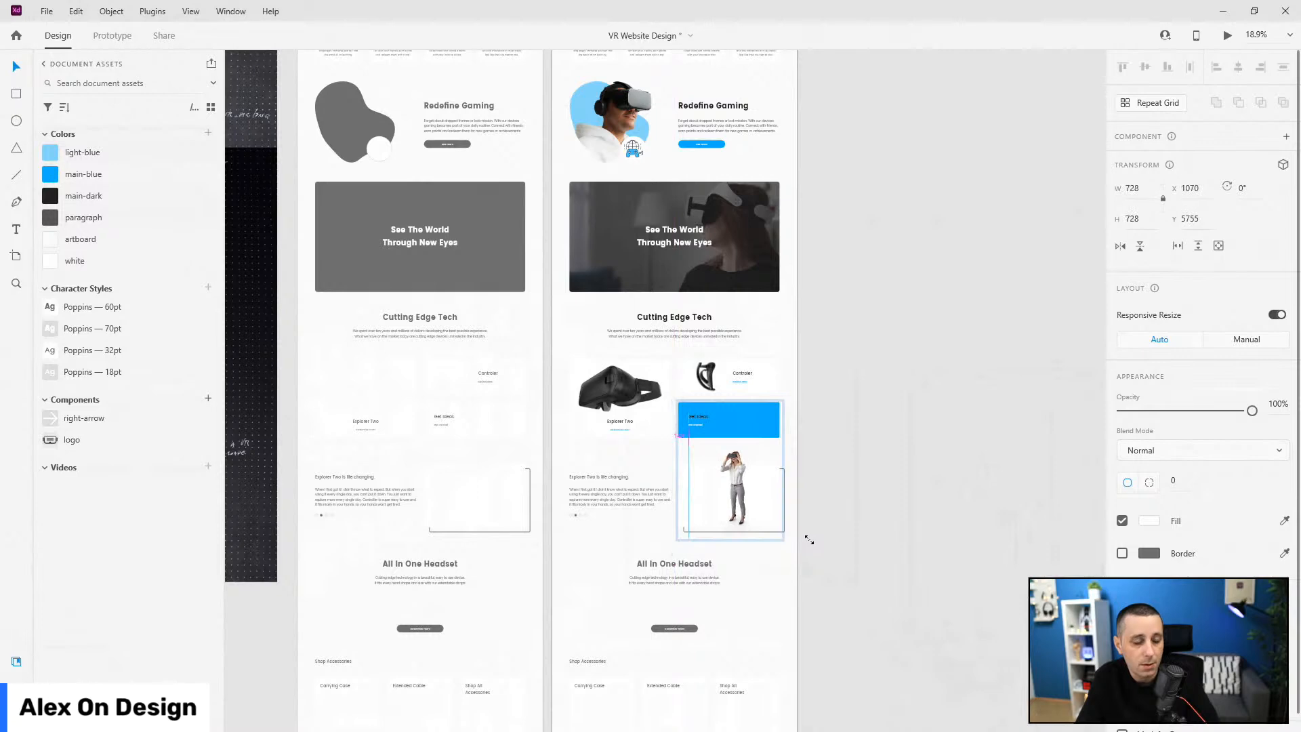
# - Position the woman's image over the right half of the Get Ideas card and scale it to about 678 × 678
pyautogui.moveTo(748, 460); pyautogui.dragTo(795, 450)
pyautogui.scroll(5, 738, 406)
pyautogui.scroll(4, 743, 406)
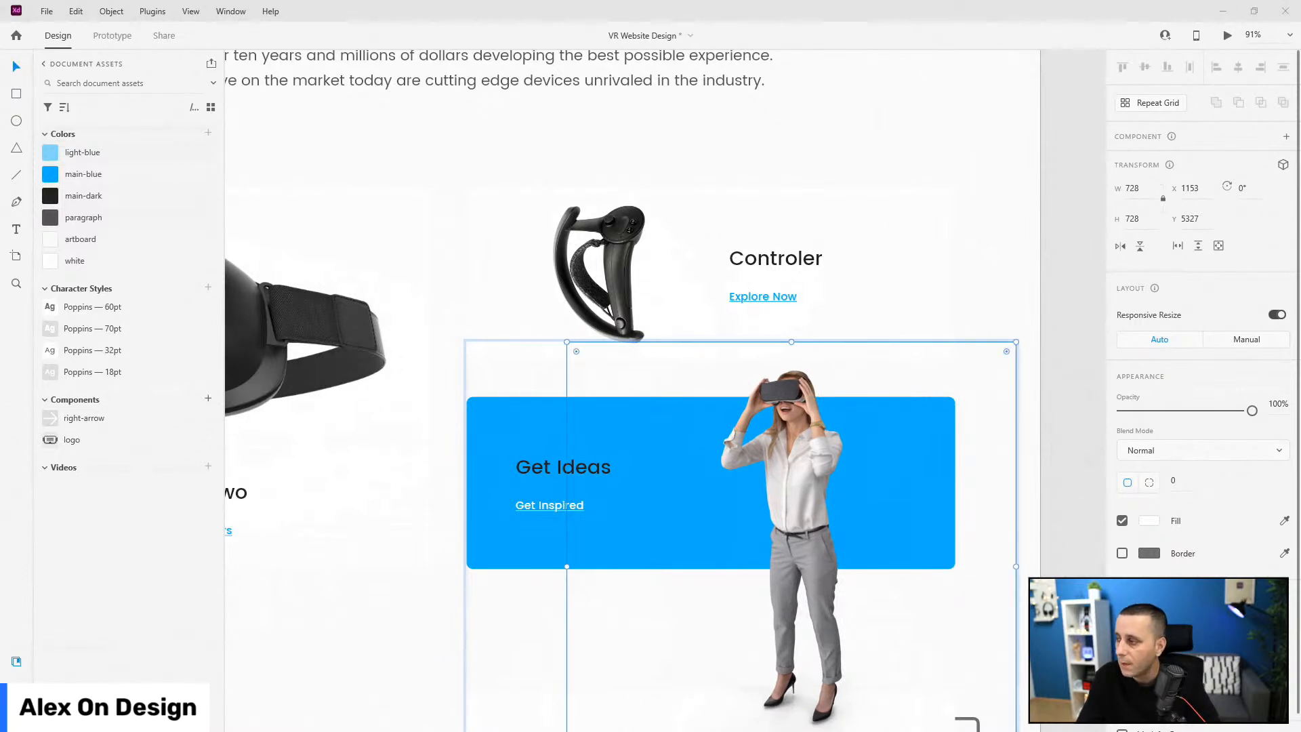
pyautogui.press('Left')
pyautogui.press('Left')
pyautogui.press('Left')
pyautogui.press('Left')
pyautogui.press('Left')
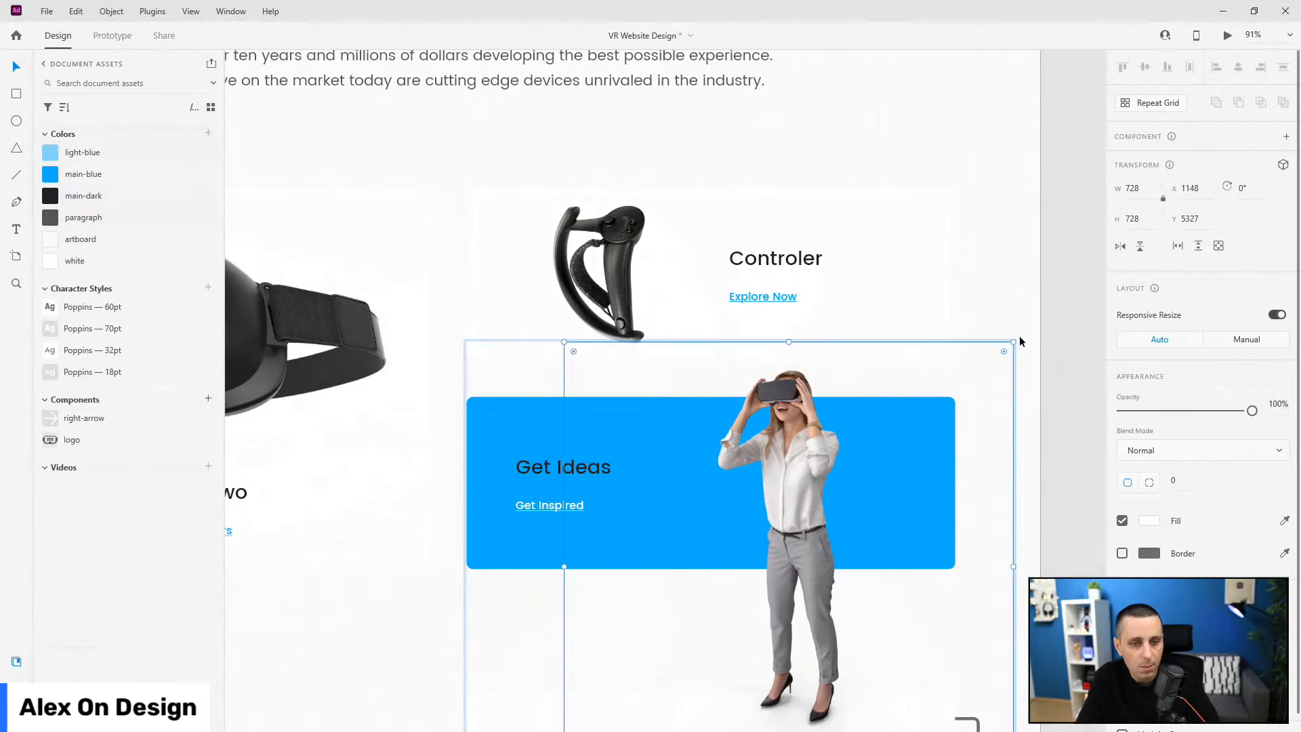
pyautogui.moveTo(1014, 341); pyautogui.dragTo(997, 350)
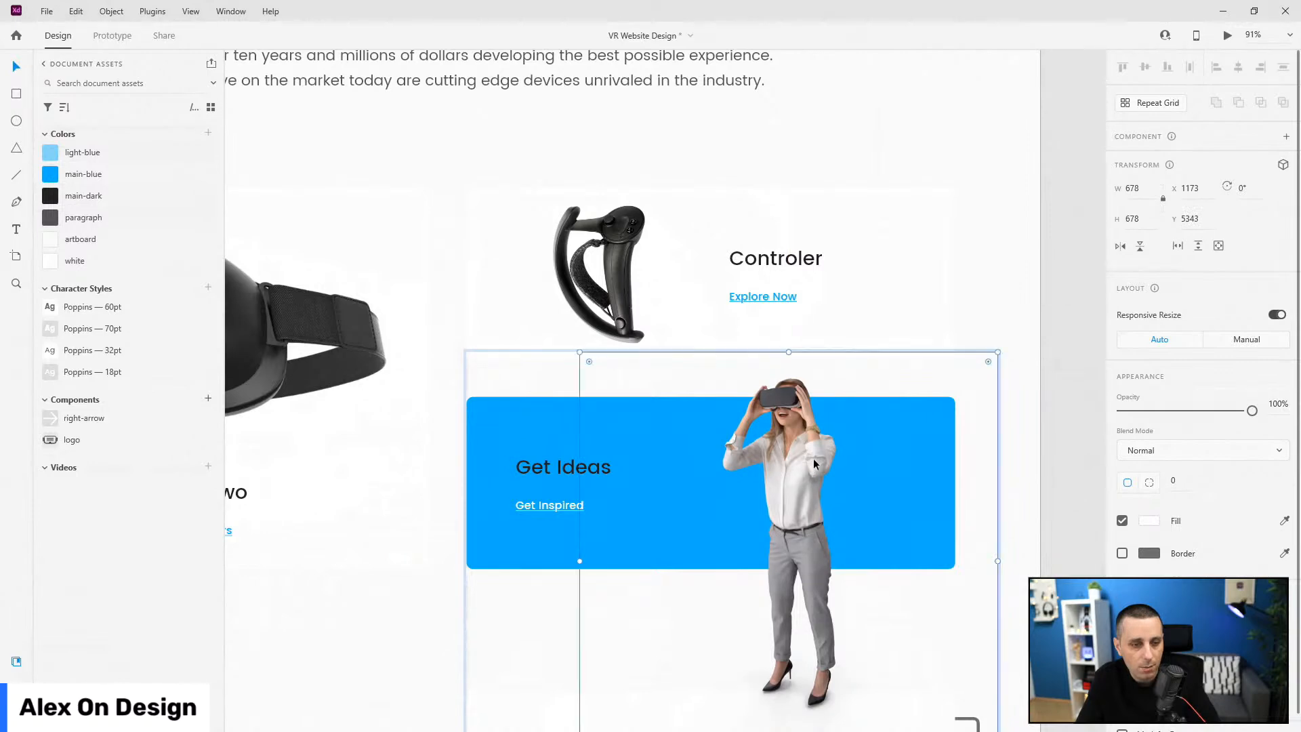
pyautogui.moveTo(1002, 349); pyautogui.dragTo(1009, 353)
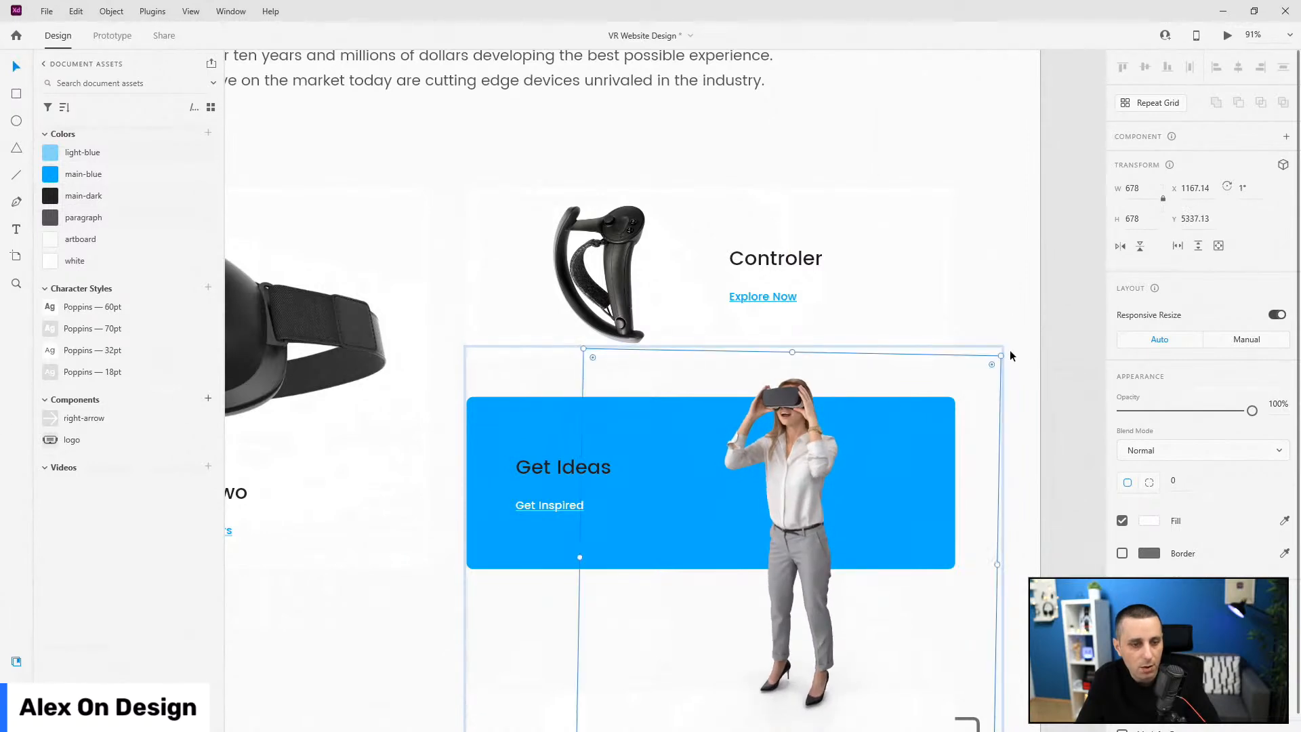
pyautogui.hotkey('ctrl', 'z')
pyautogui.hotkey('ctrl', 'z')
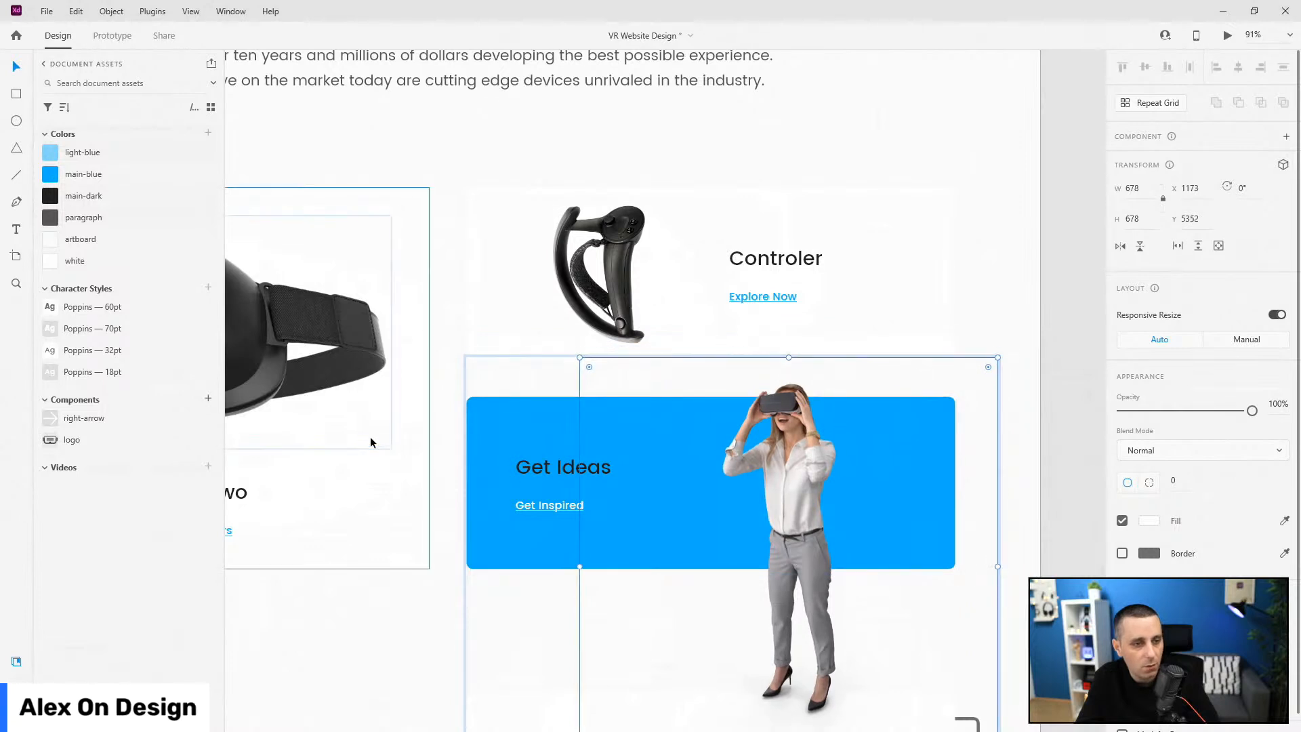
# - Nudge the woman's image up by 2 px on the Get Ideas card
pyautogui.press('Up')
pyautogui.press('Up')
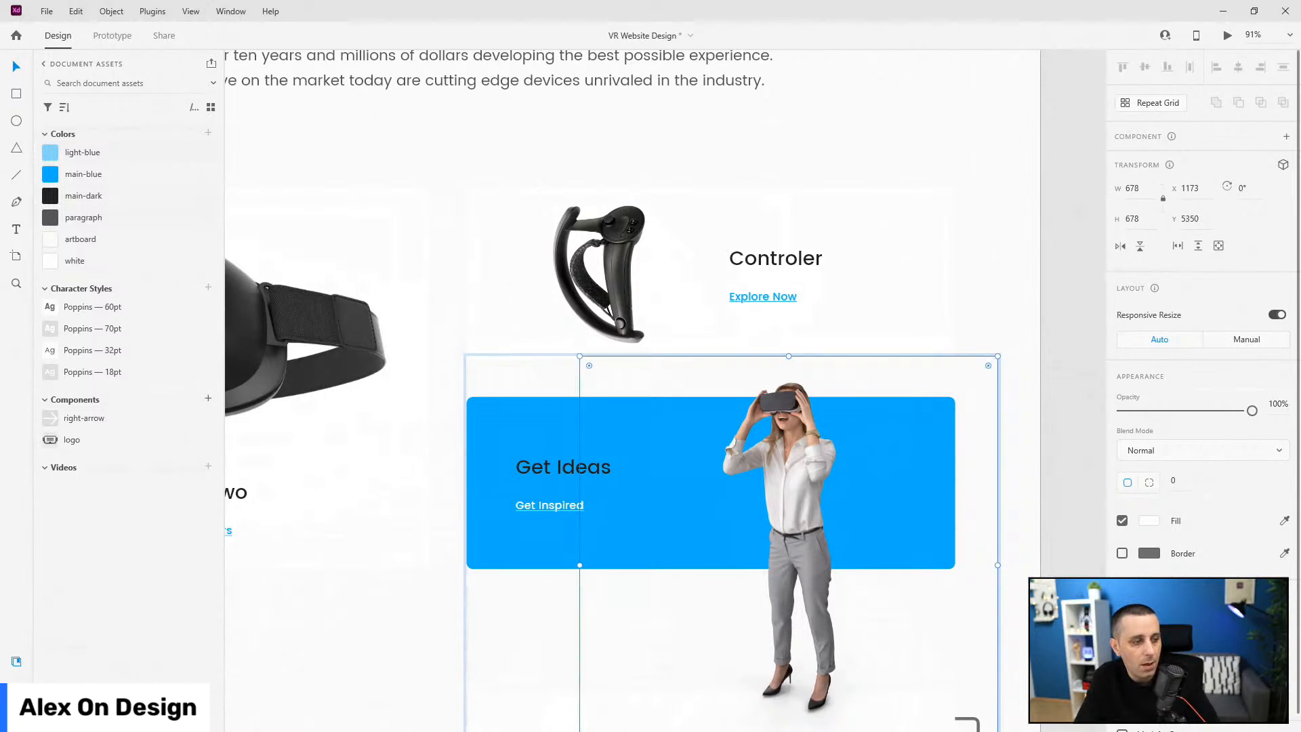
# - Duplicate the Get Ideas card's product-card-bg-small background and name the copy "mask"
pyautogui.hotkey('ctrl', 'y')
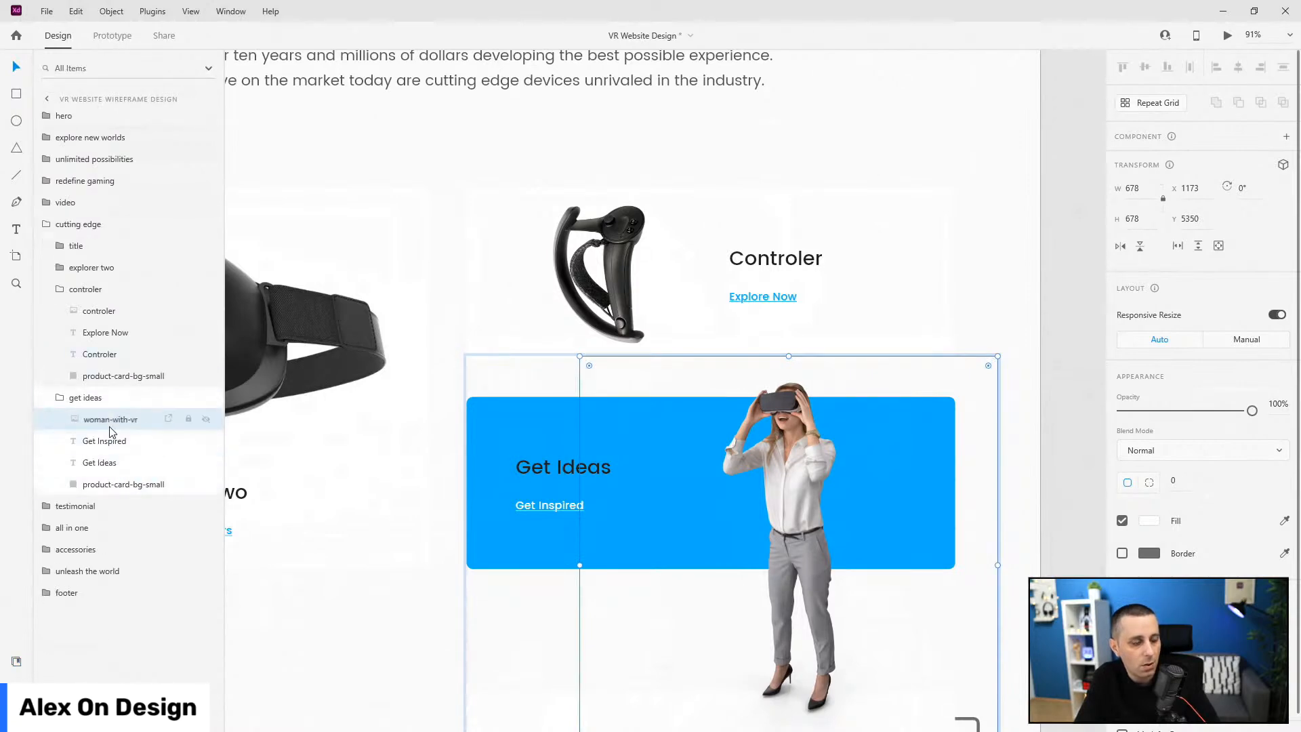
pyautogui.click(111, 483)
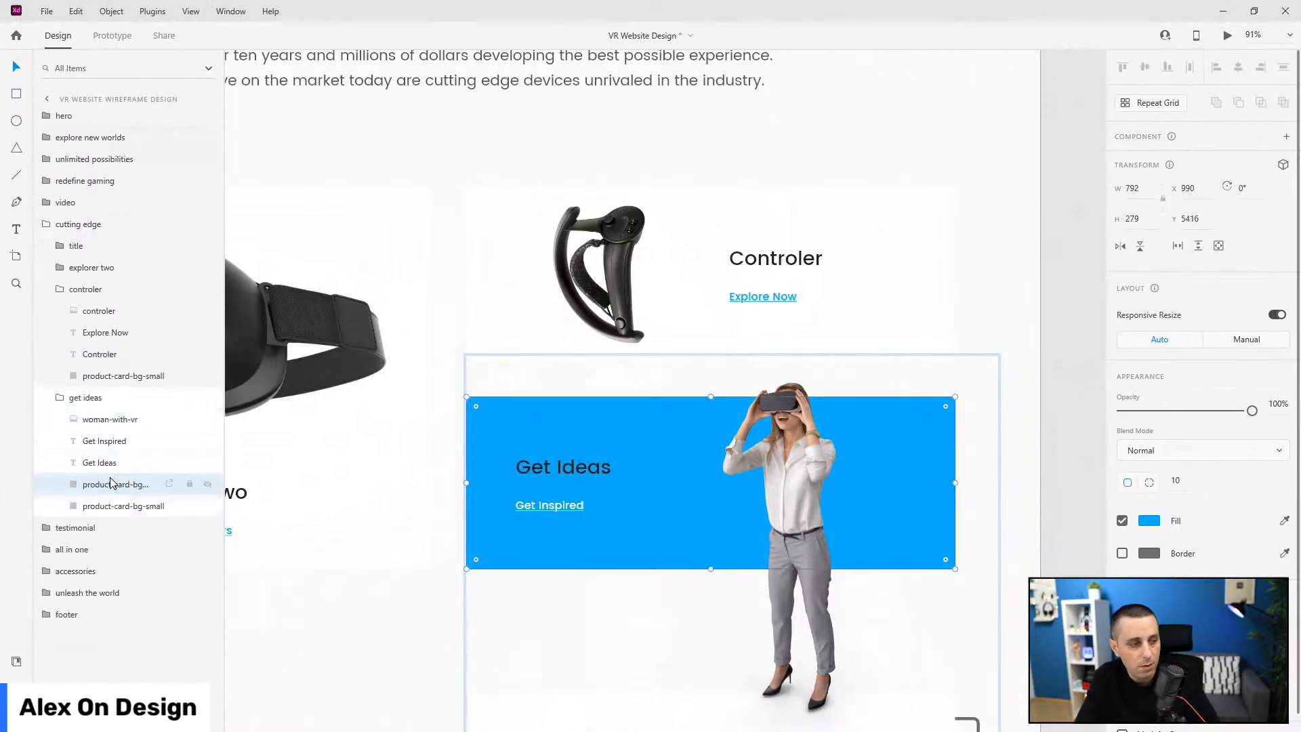
pyautogui.doubleClick(111, 483)
pyautogui.press('Return')
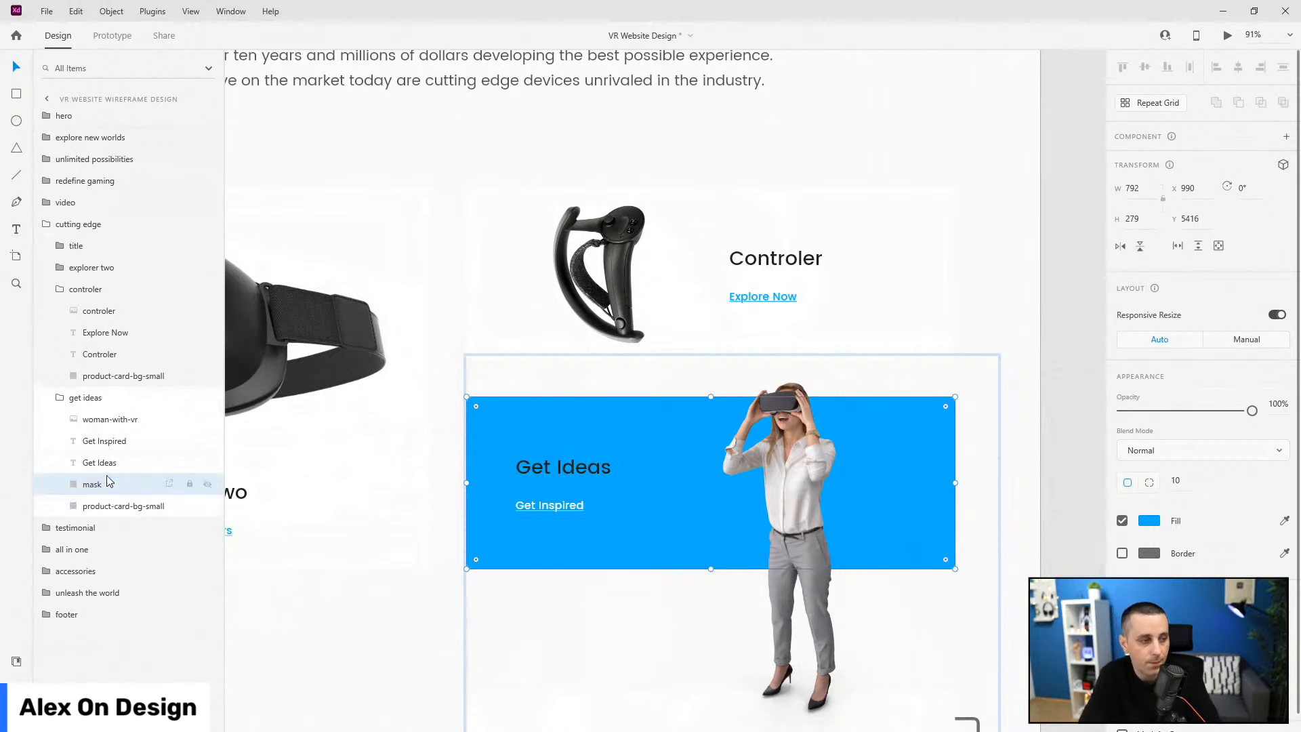
# - Place the woman-with-vr layer beneath the mask layer and mask the image and card background with that shape
pyautogui.moveTo(107, 485)
pyautogui.mouseDown()
pyautogui.moveTo(121, 436)
pyautogui.moveTo(115, 493)
pyautogui.mouseUp()
pyautogui.click(124, 422)
pyautogui.moveTo(124, 422); pyautogui.dragTo(114, 490)
pyautogui.click(114, 465)
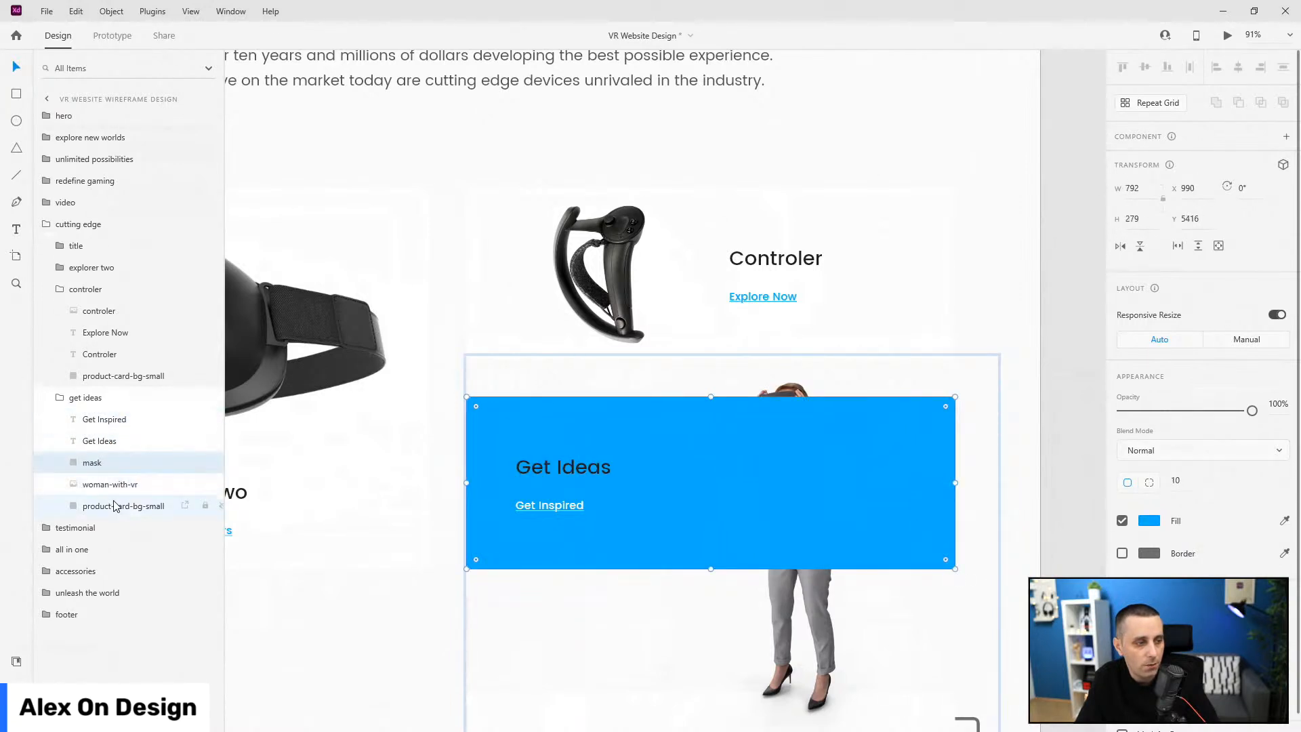
pyautogui.keyDown('shift'); pyautogui.click(114, 506); pyautogui.keyUp('shift')
pyautogui.hotkey('ctrl', 'shift', 'm')
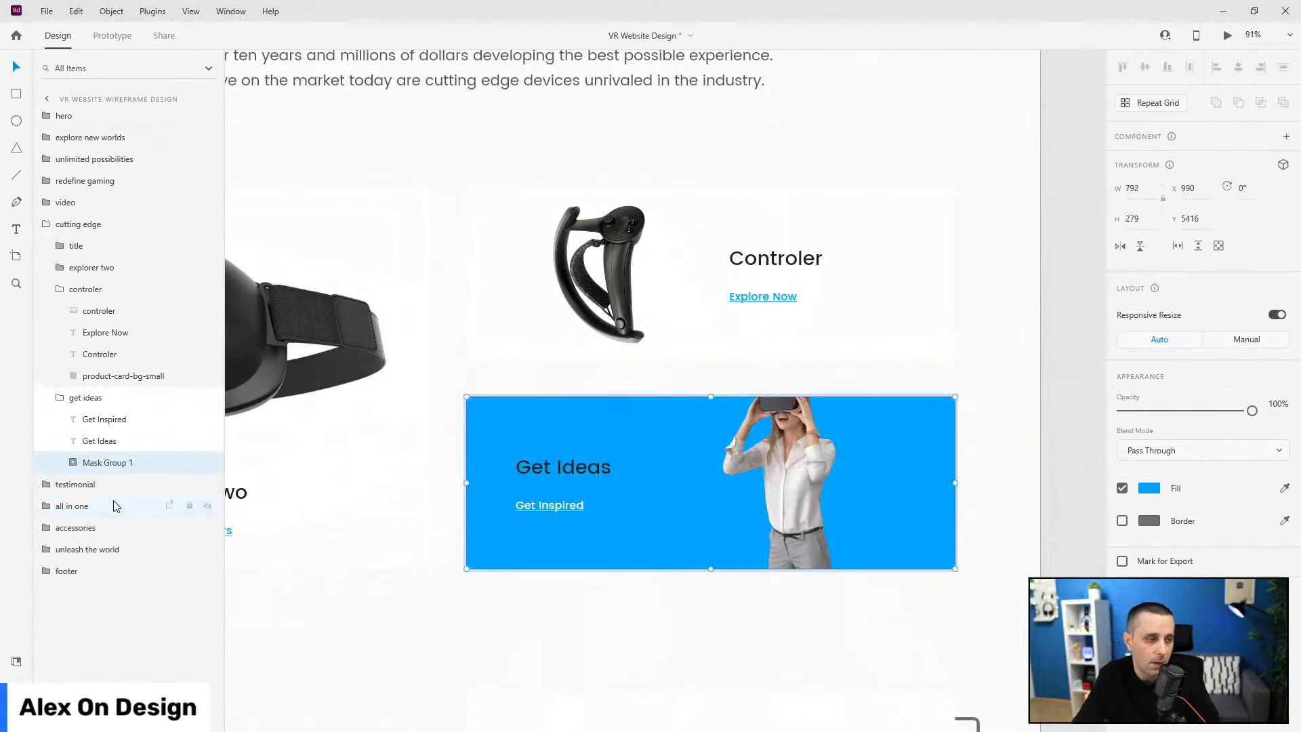
# - Rename the new mask group in the get ideas group as "mask"
pyautogui.doubleClick(115, 465)
pyautogui.write('mask')
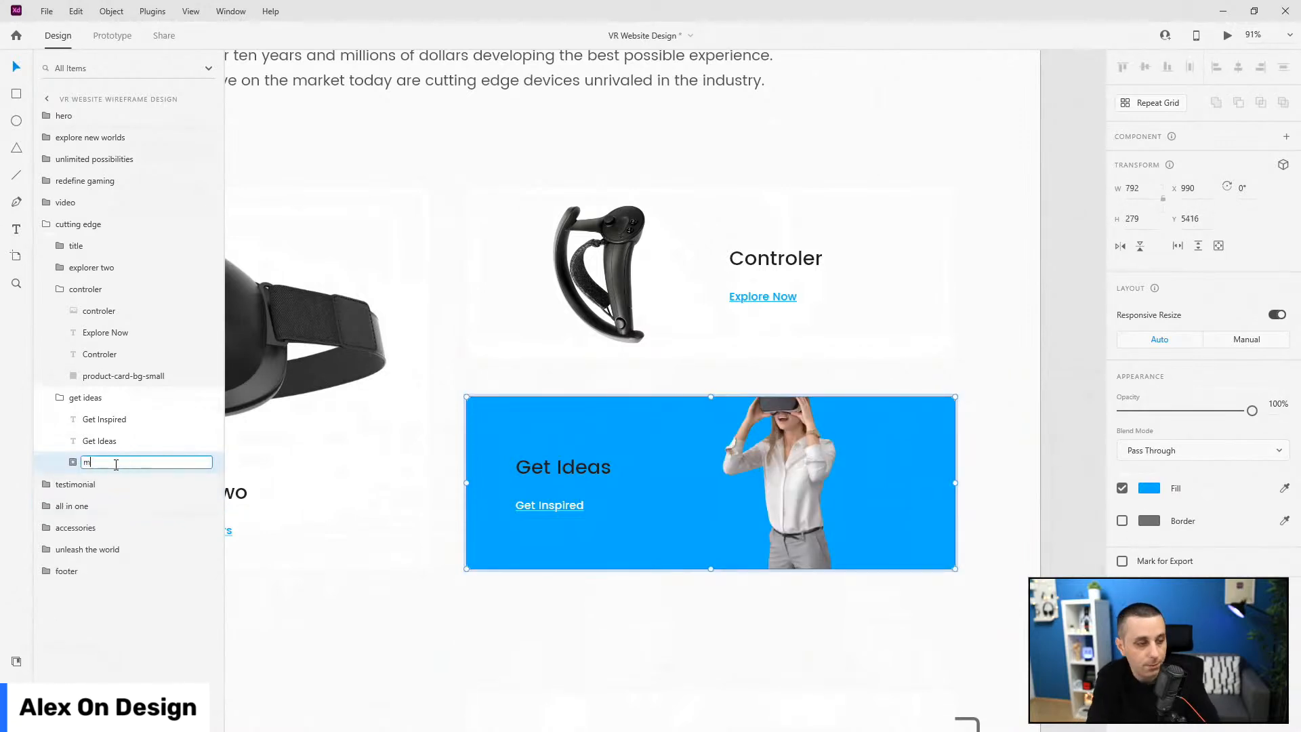
pyautogui.press('Return')
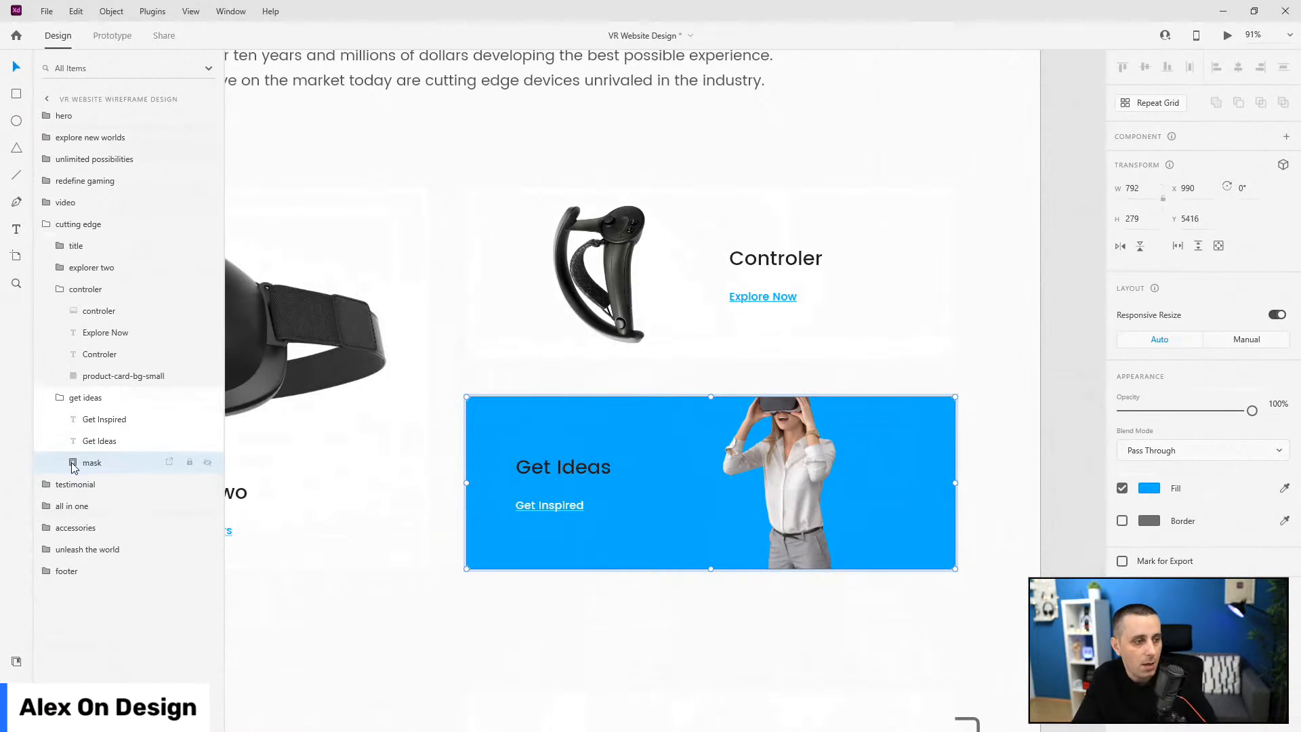
# - Extend the mask shape upward to about 312 px high to uncover the woman's head, and collapse the card groups
pyautogui.click(73, 462)
pyautogui.click(105, 483)
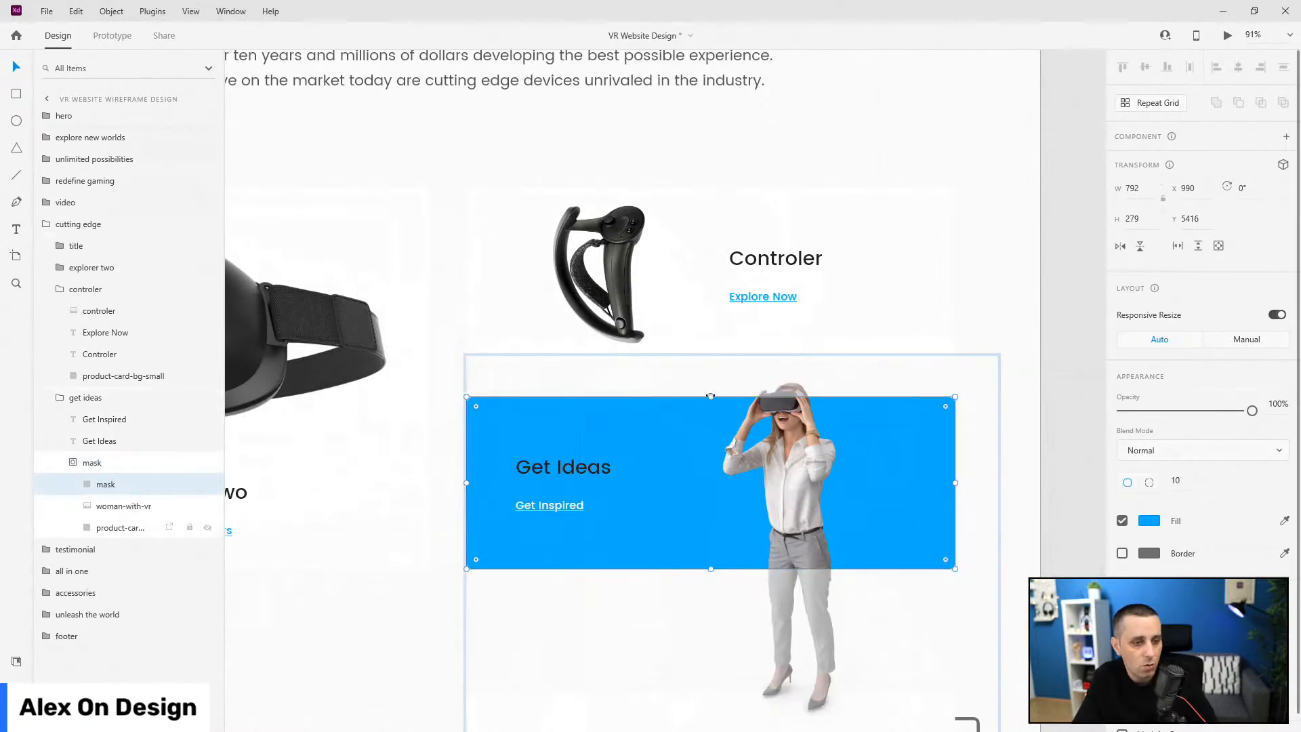
pyautogui.moveTo(711, 396); pyautogui.dragTo(711, 376)
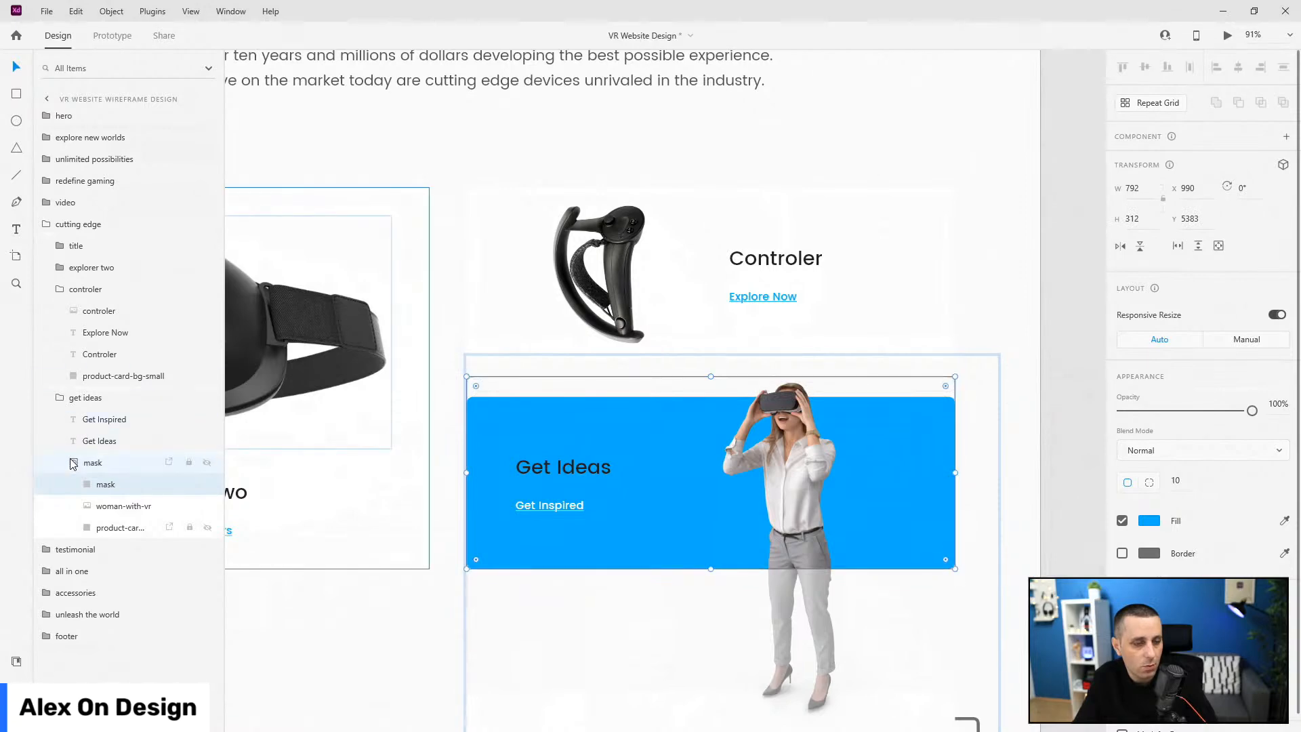
pyautogui.click(72, 461)
pyautogui.click(60, 398)
pyautogui.click(60, 290)
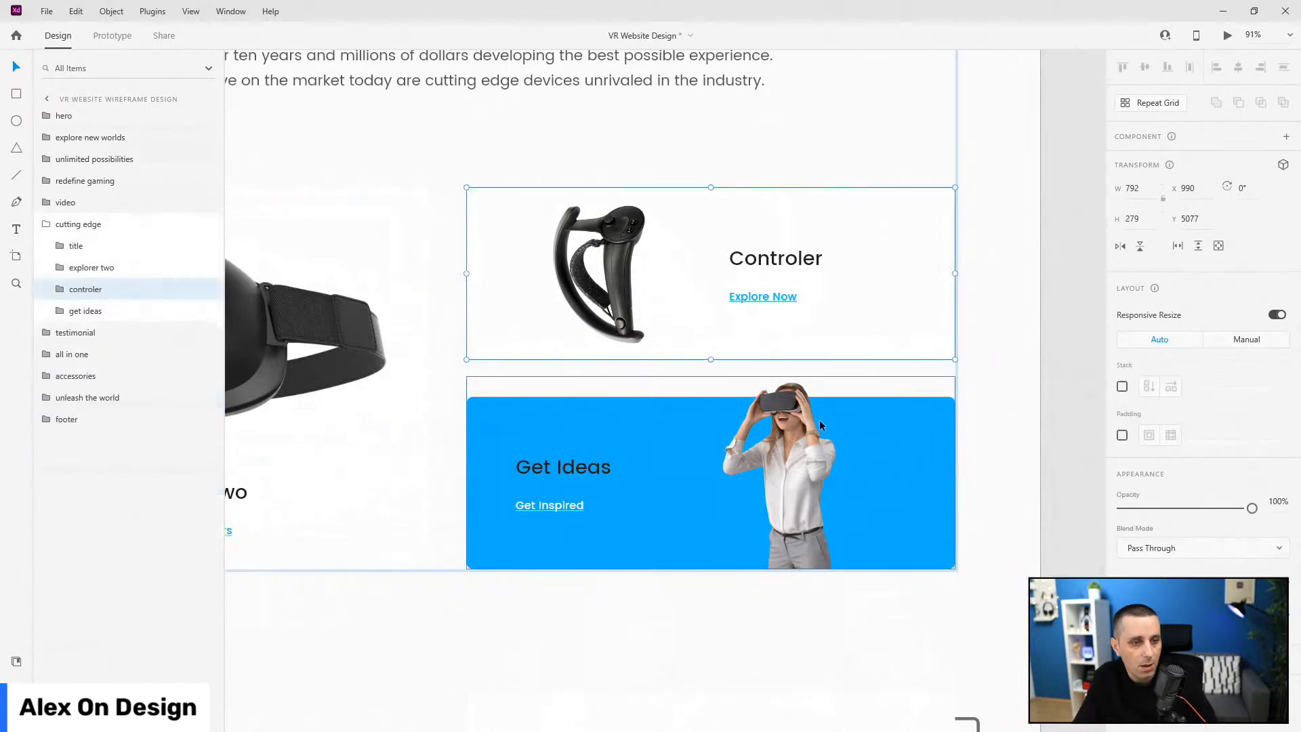
# - Shift the woman's image inside the mask left by about 15 px, keeping its height position, and collapse the get ideas group
pyautogui.scroll(-3, 925, 550)
pyautogui.scroll(4, 941, 553)
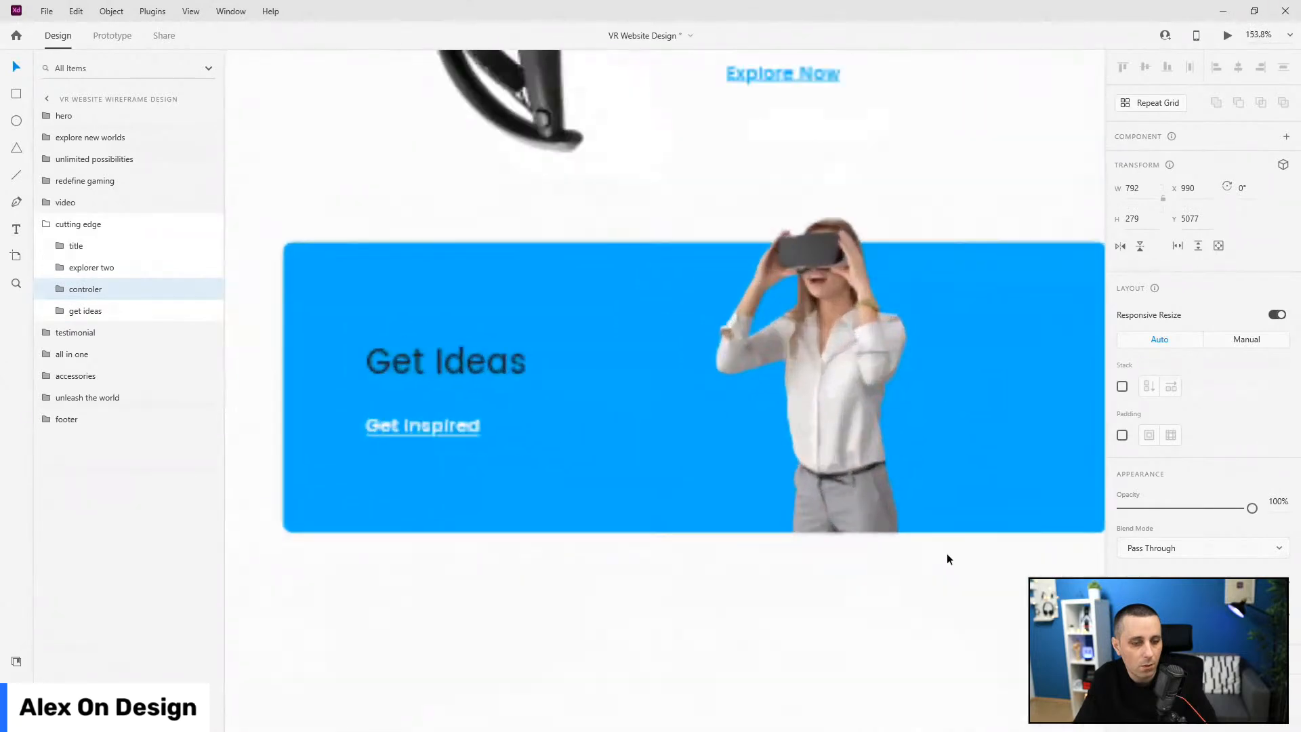
pyautogui.scroll(1, 946, 559)
pyautogui.scroll(-4, 948, 560)
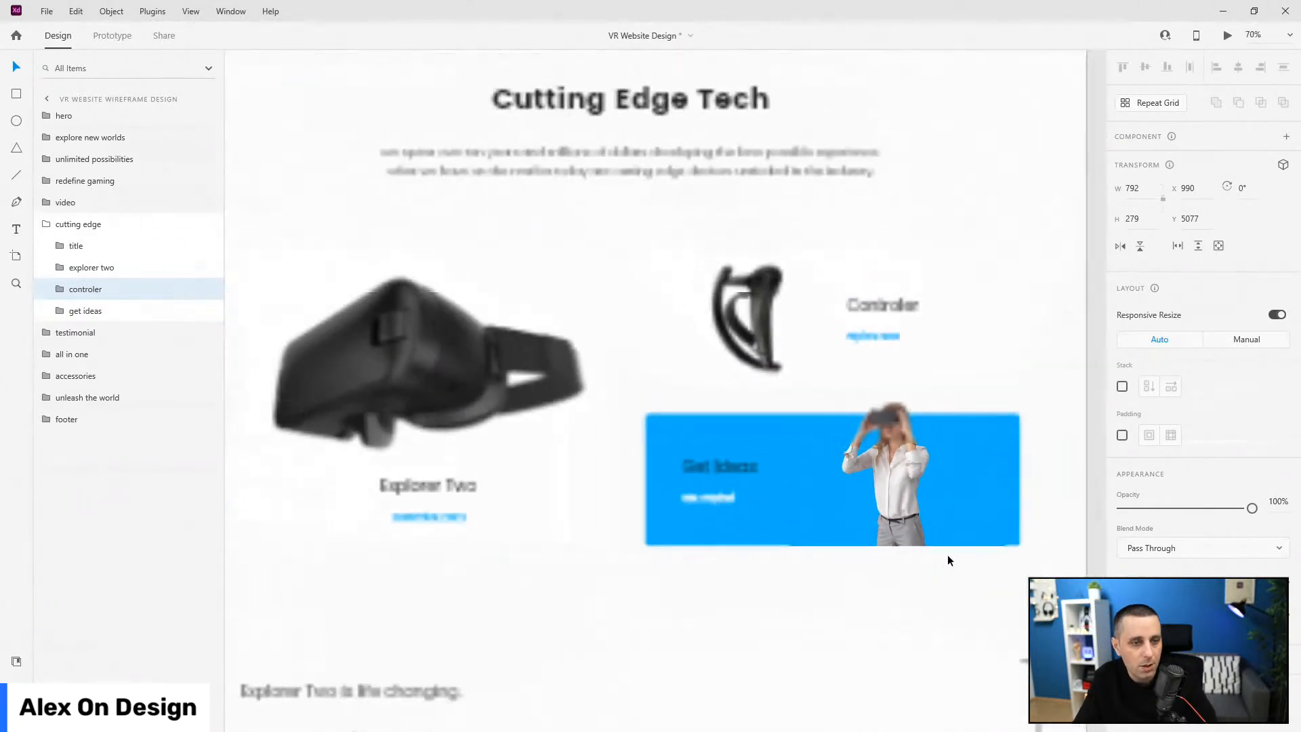
pyautogui.scroll(-1, 947, 558)
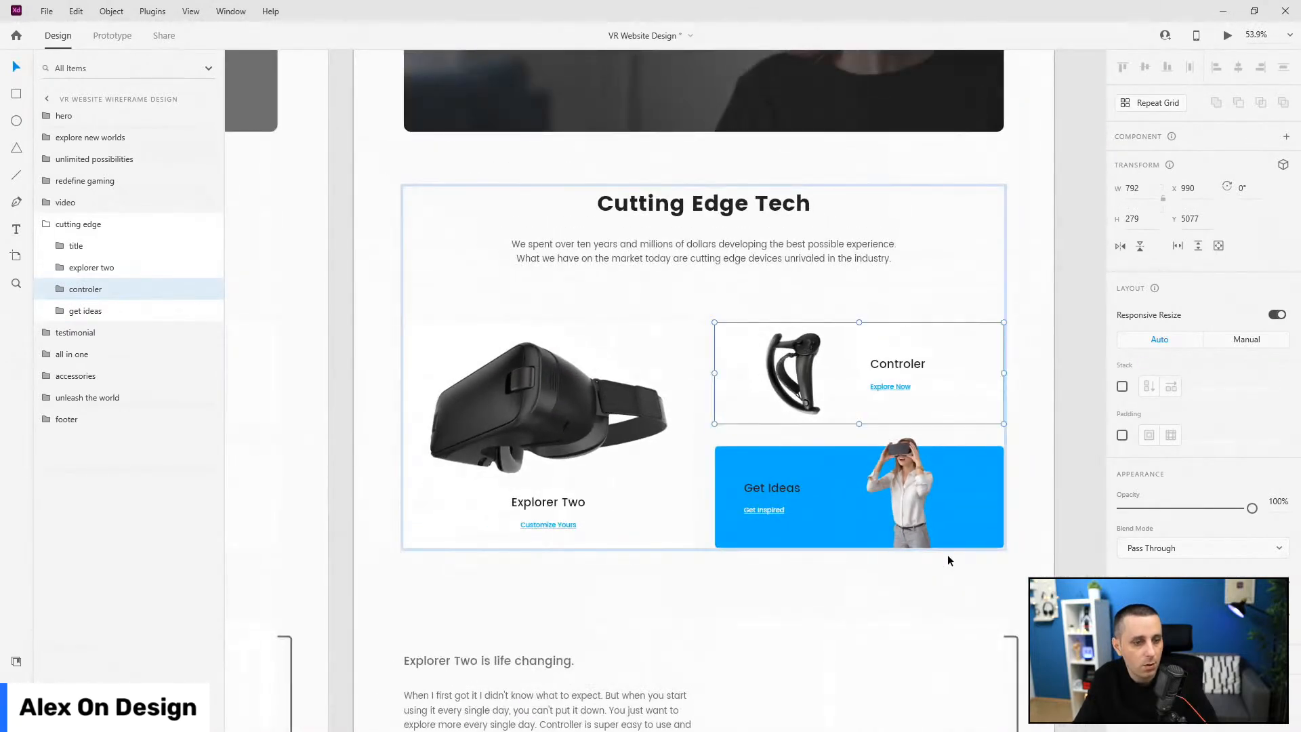
pyautogui.doubleClick(919, 499)
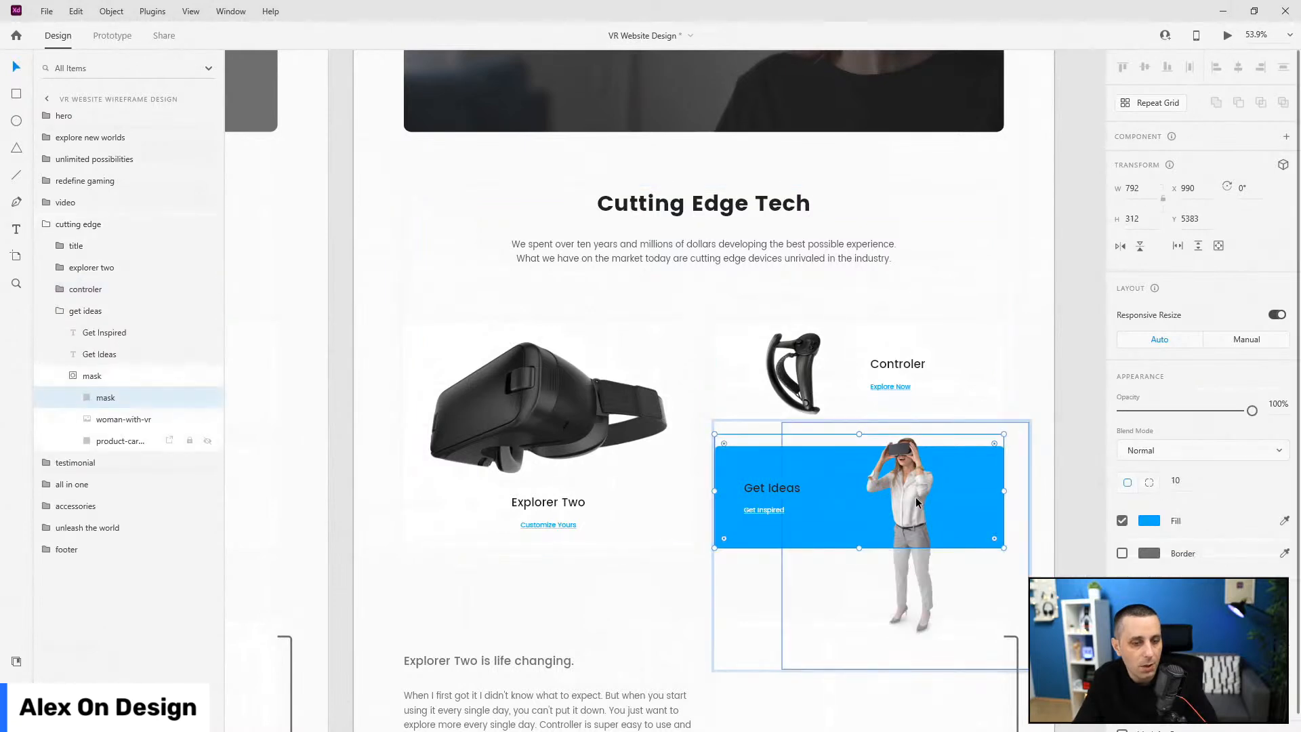
pyautogui.click(916, 497)
pyautogui.moveTo(915, 497); pyautogui.dragTo(909, 497)
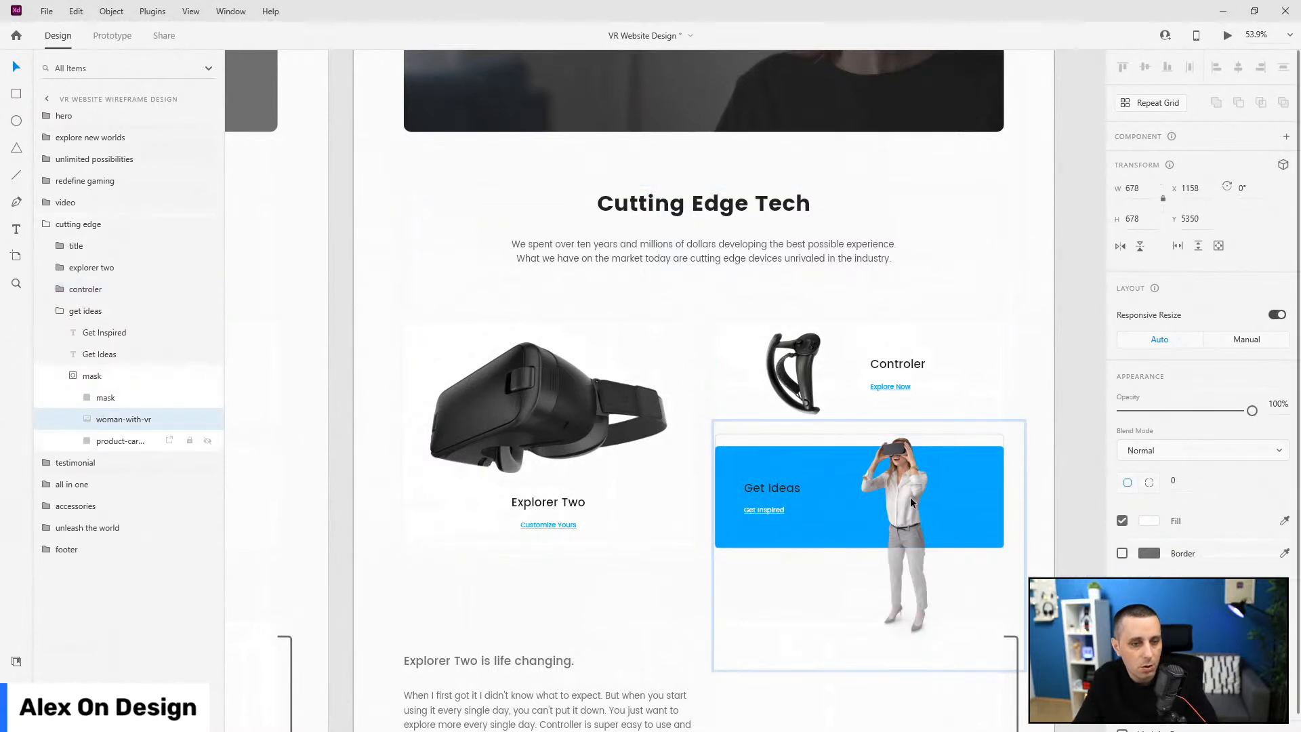
pyautogui.click(65, 374)
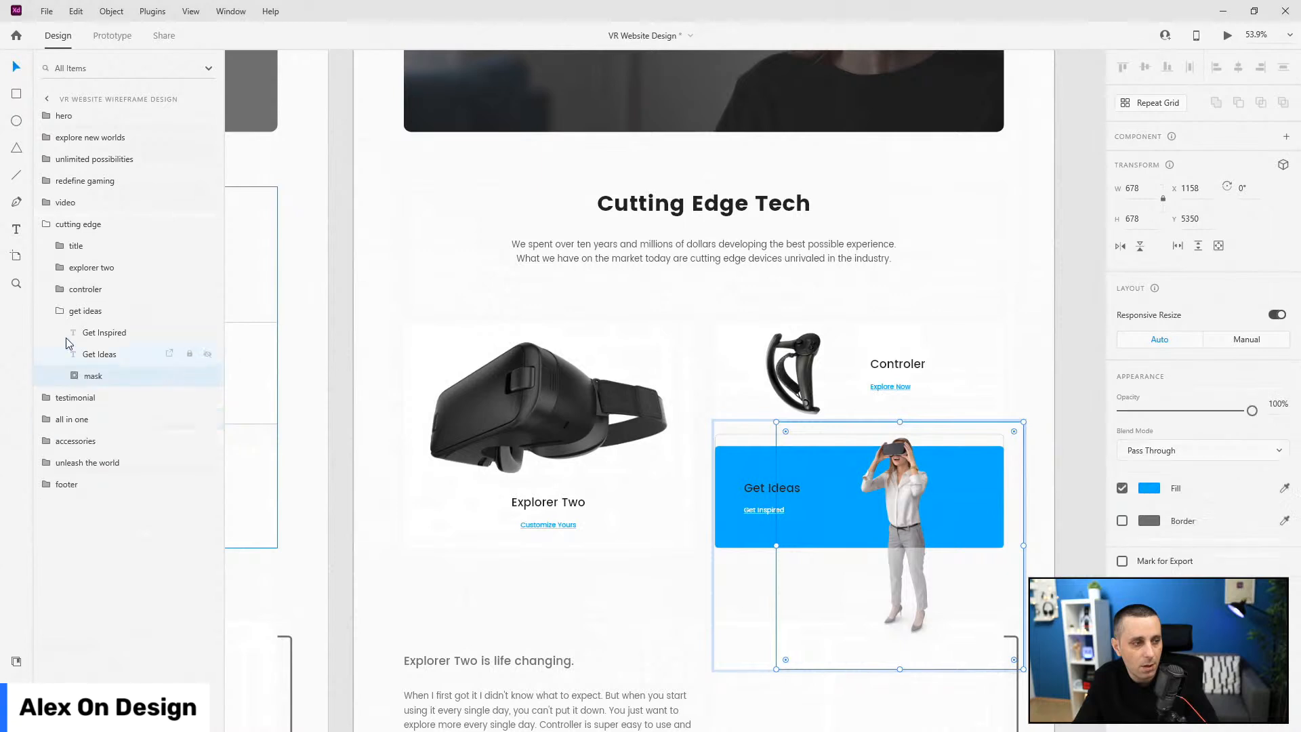
pyautogui.click(59, 311)
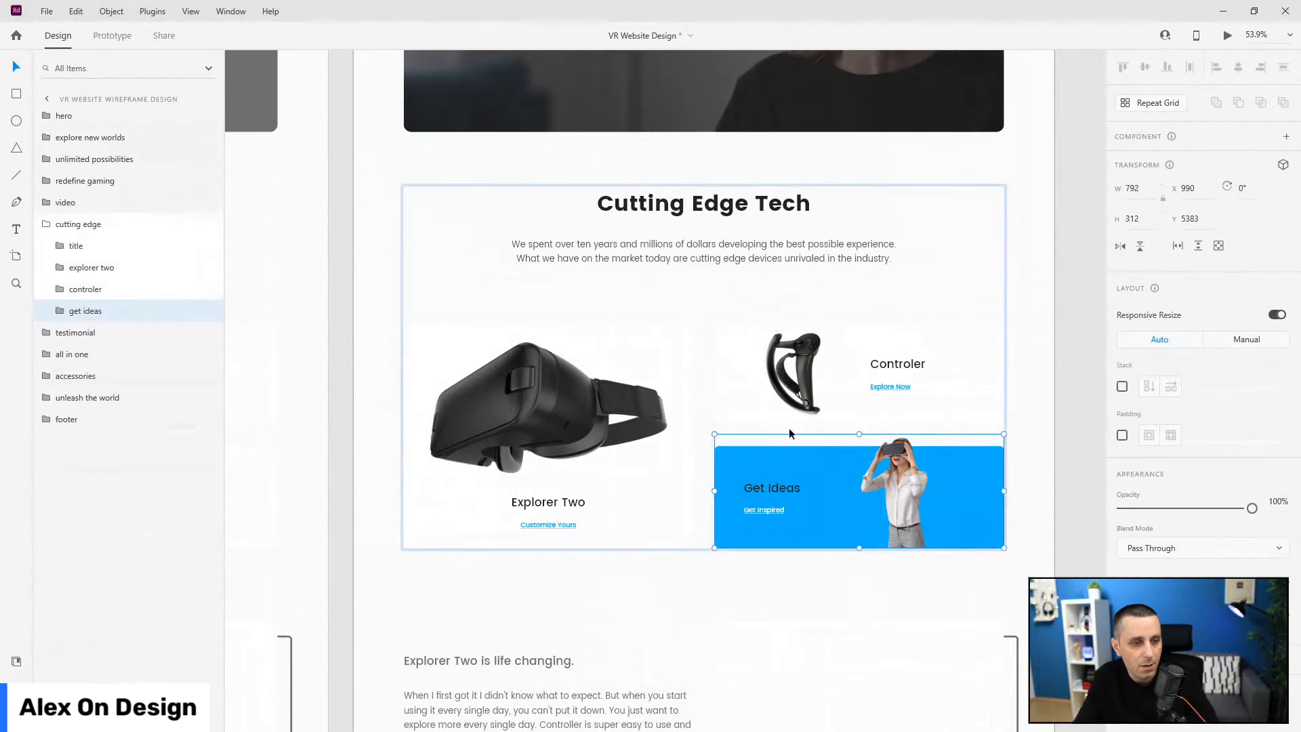
# - Shift the controller image on the Controler card left by about 15 px and collapse the cutting edge group
pyautogui.doubleClick(810, 369)
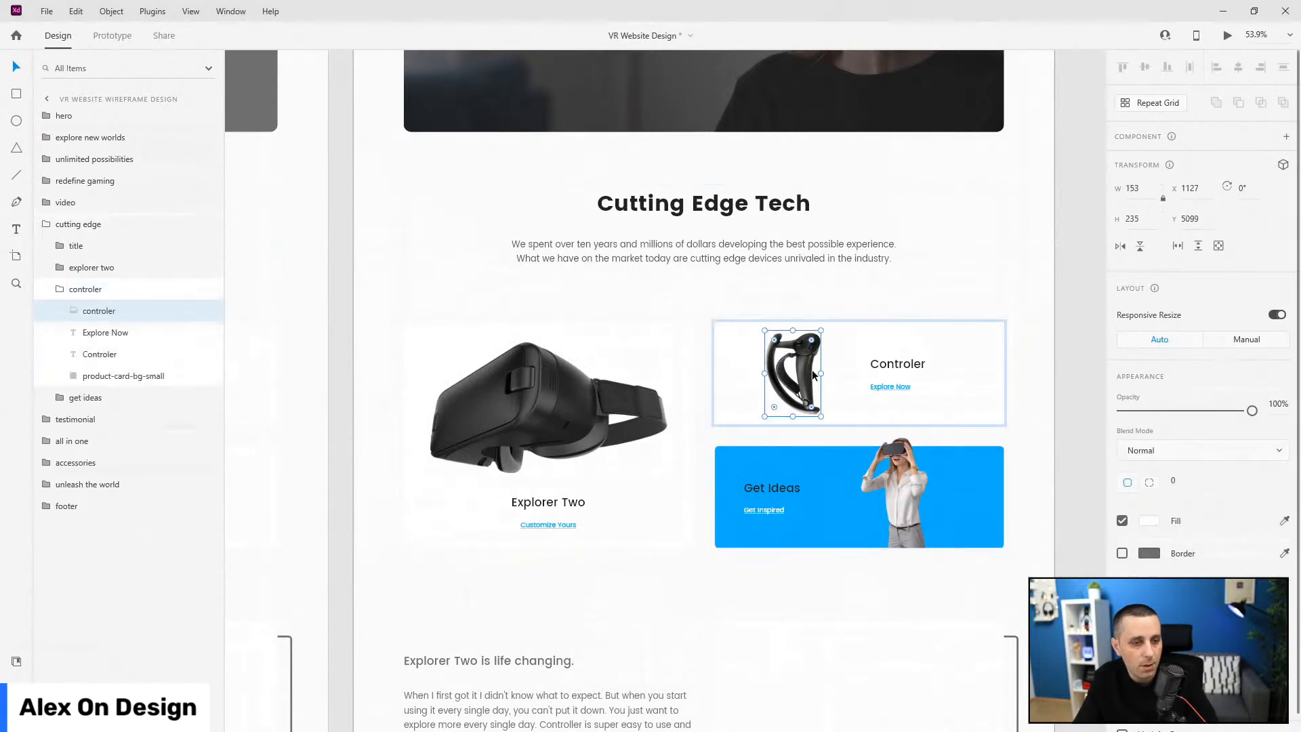
pyautogui.moveTo(806, 371); pyautogui.dragTo(803, 365)
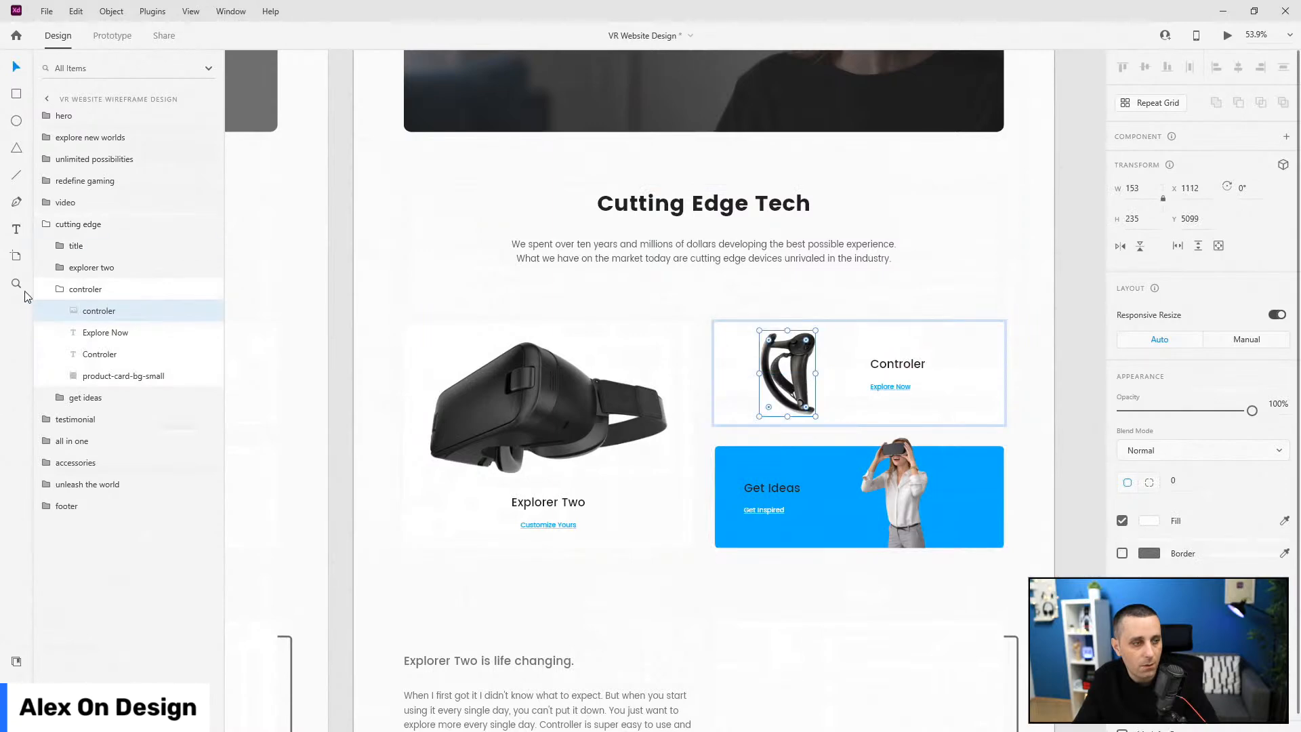
pyautogui.click(75, 289)
pyautogui.click(78, 224)
# - Color the testimonial heading with main-dark and the testimonial body text with the paragraph document color
pyautogui.scroll(-5, 703, 449)
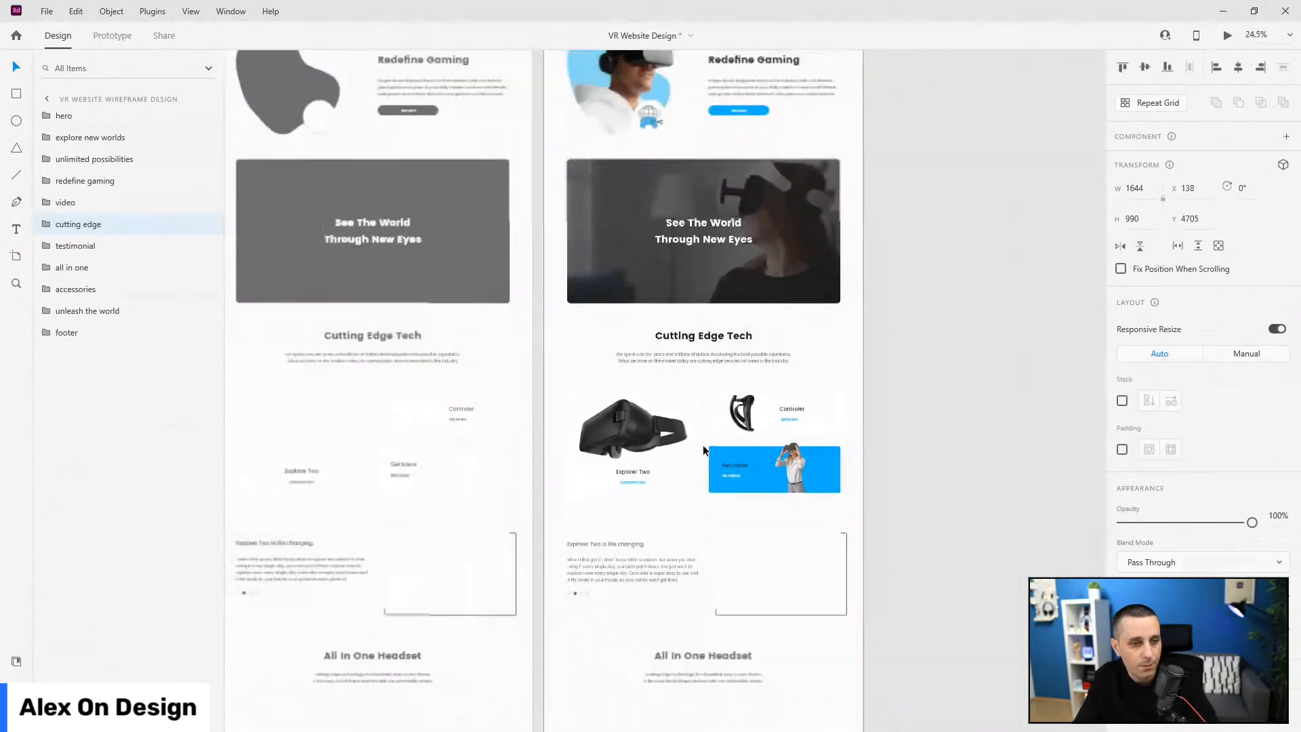
pyautogui.scroll(-3, 644, 400)
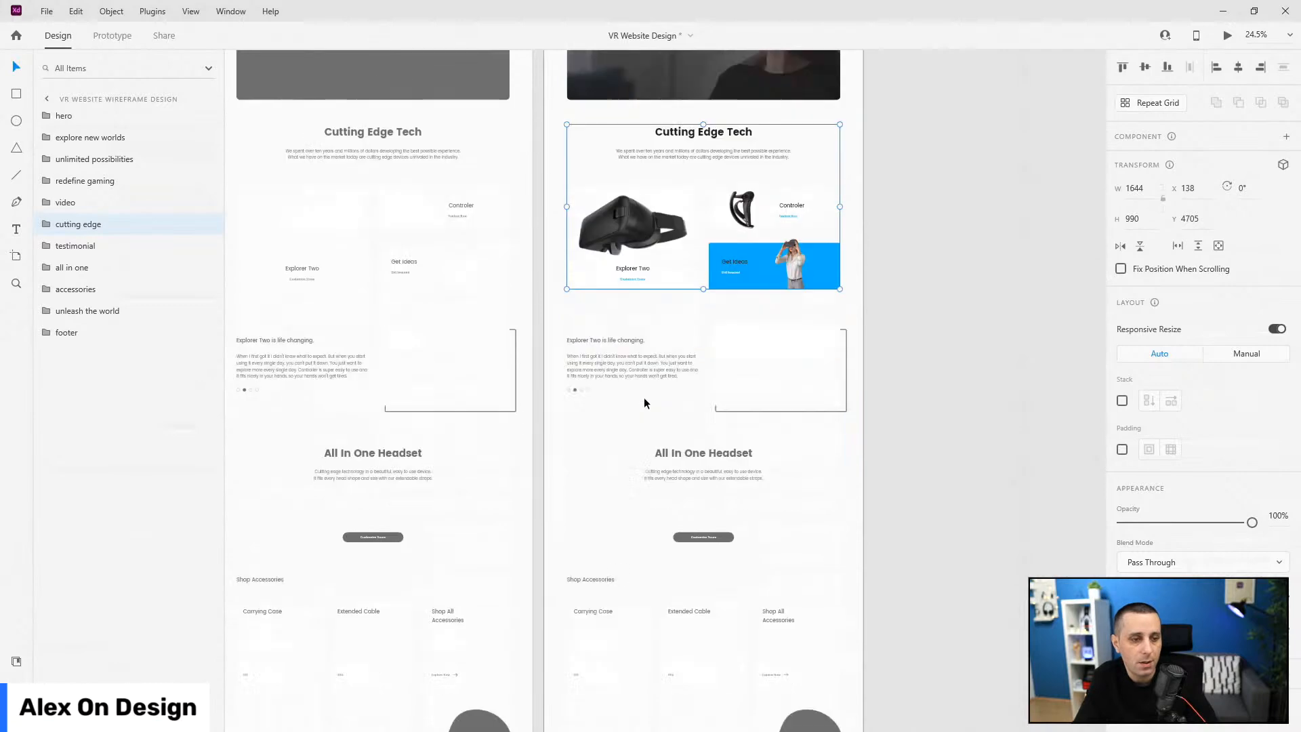
pyautogui.scroll(-2, 644, 403)
pyautogui.scroll(5, 691, 267)
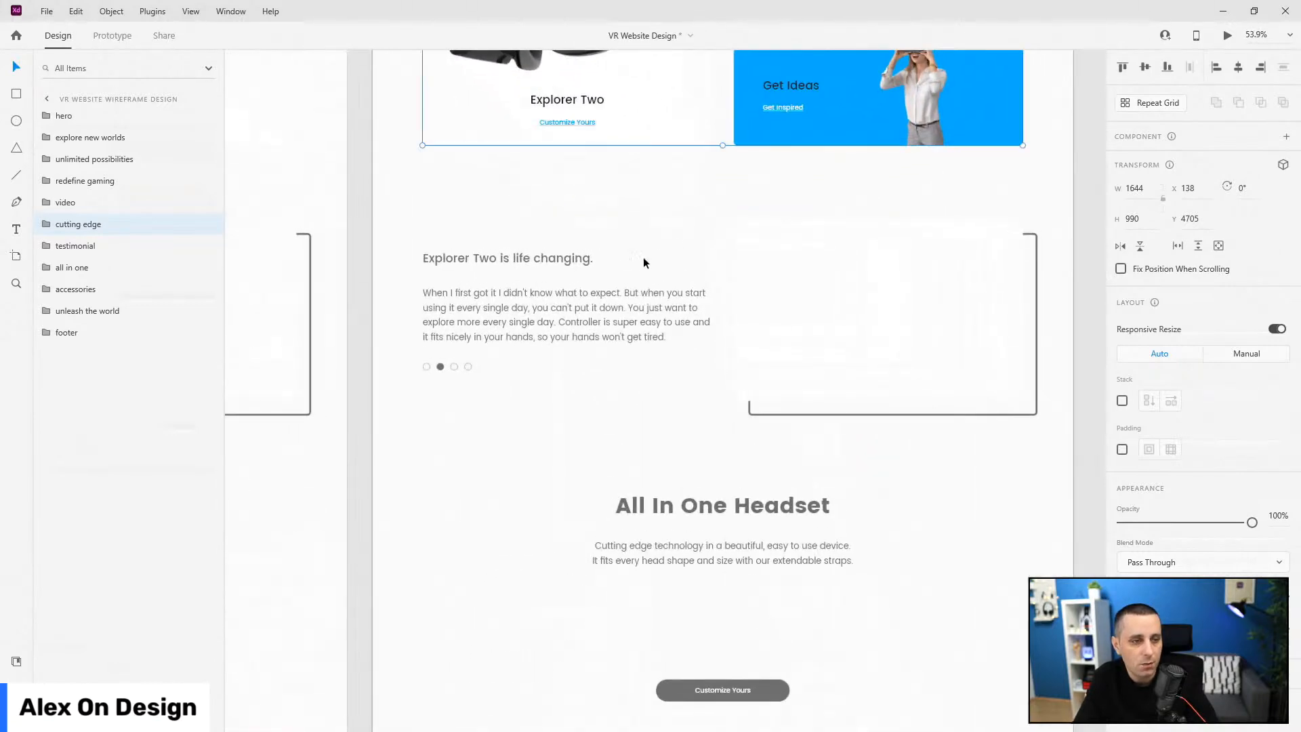
pyautogui.keyDown('ctrl'); pyautogui.click(538, 259); pyautogui.keyUp('ctrl')
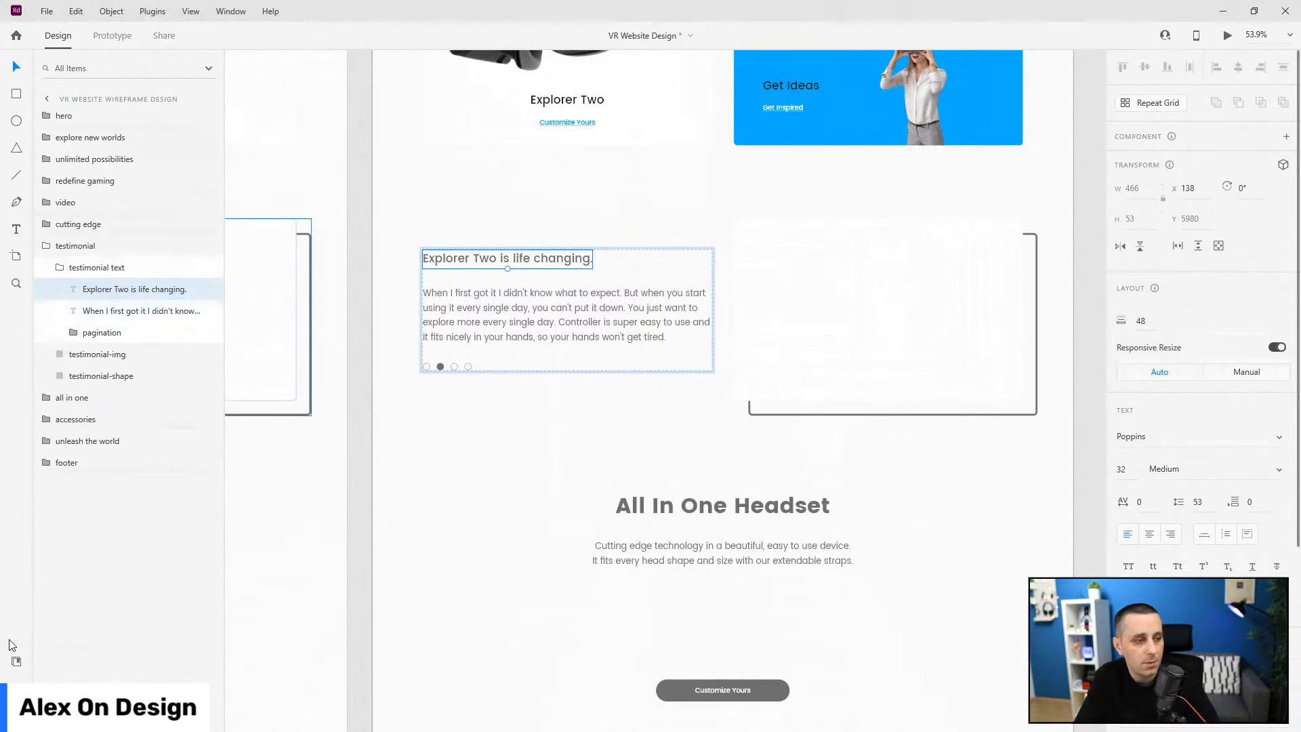
pyautogui.click(17, 662)
pyautogui.click(535, 313)
pyautogui.click(76, 218)
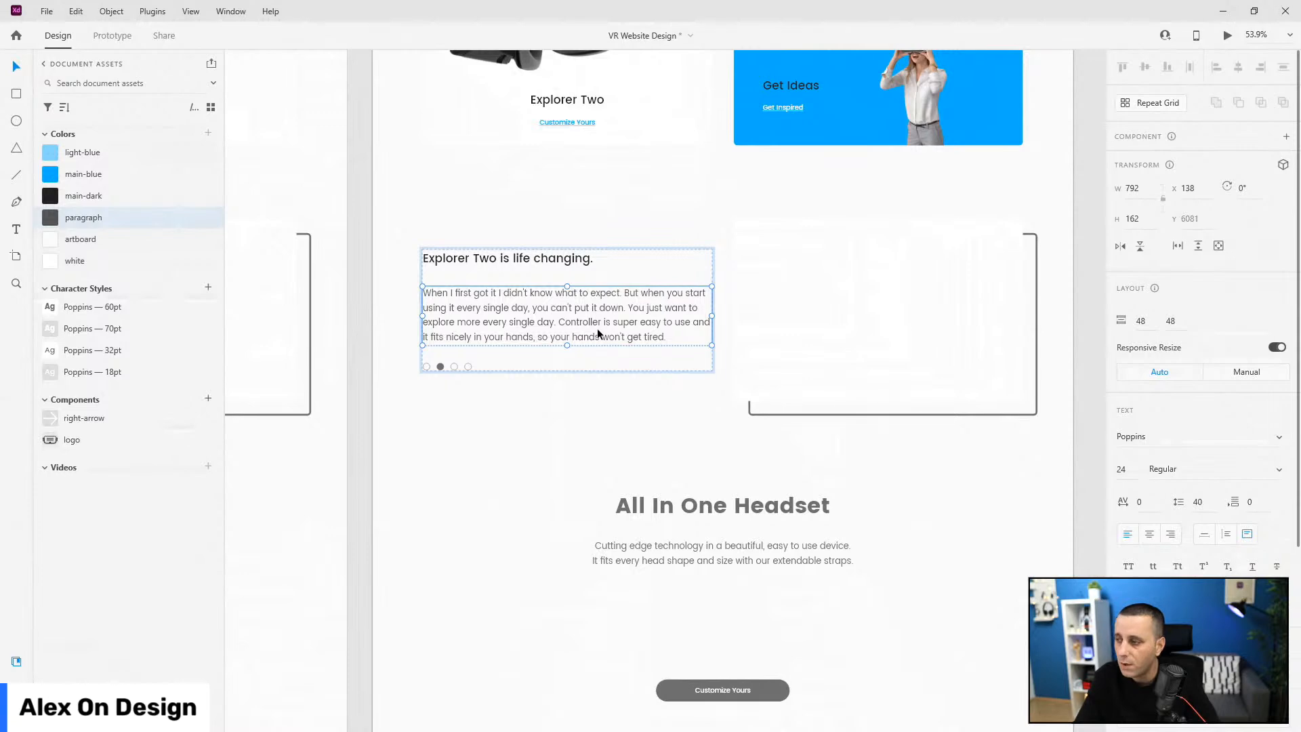
# - Apply the main-blue document color to the fill and border of the testimonial's second pagination dot
pyautogui.scroll(5, 440, 353)
pyautogui.doubleClick(441, 403)
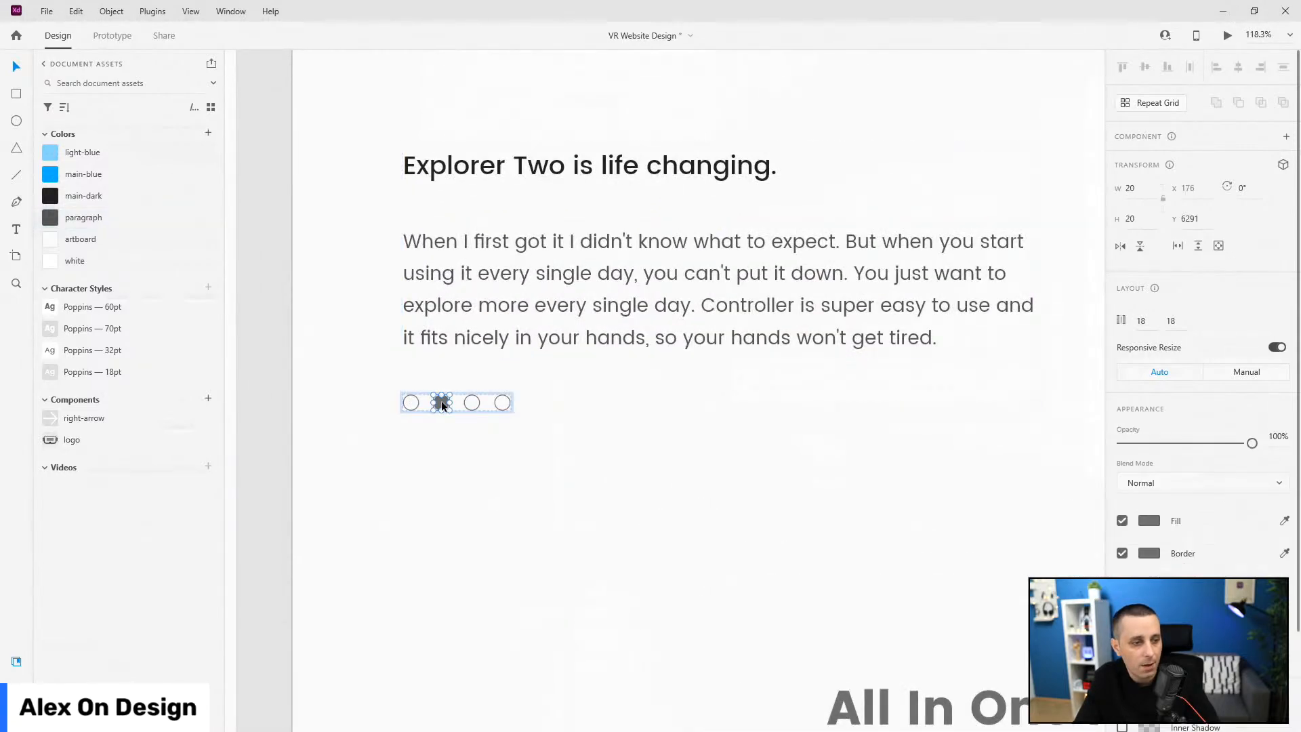
pyautogui.click(76, 174)
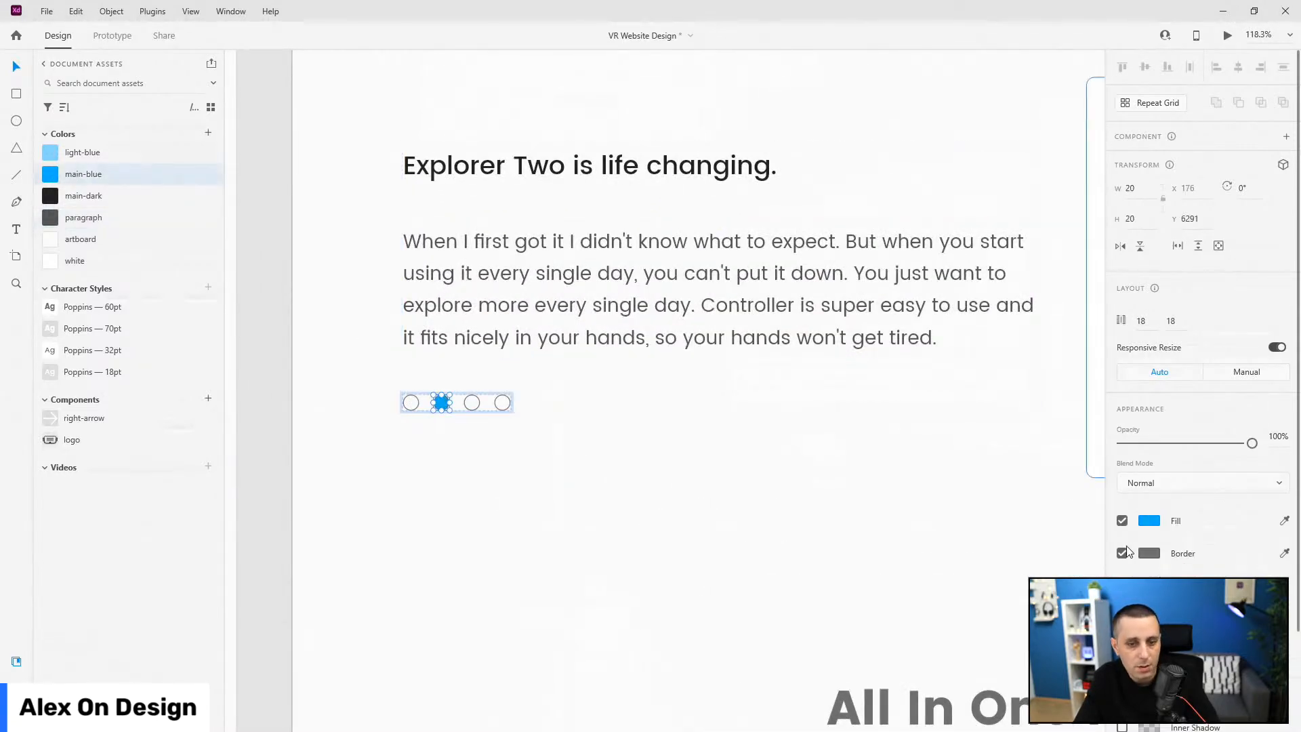
pyautogui.rightClick(102, 176)
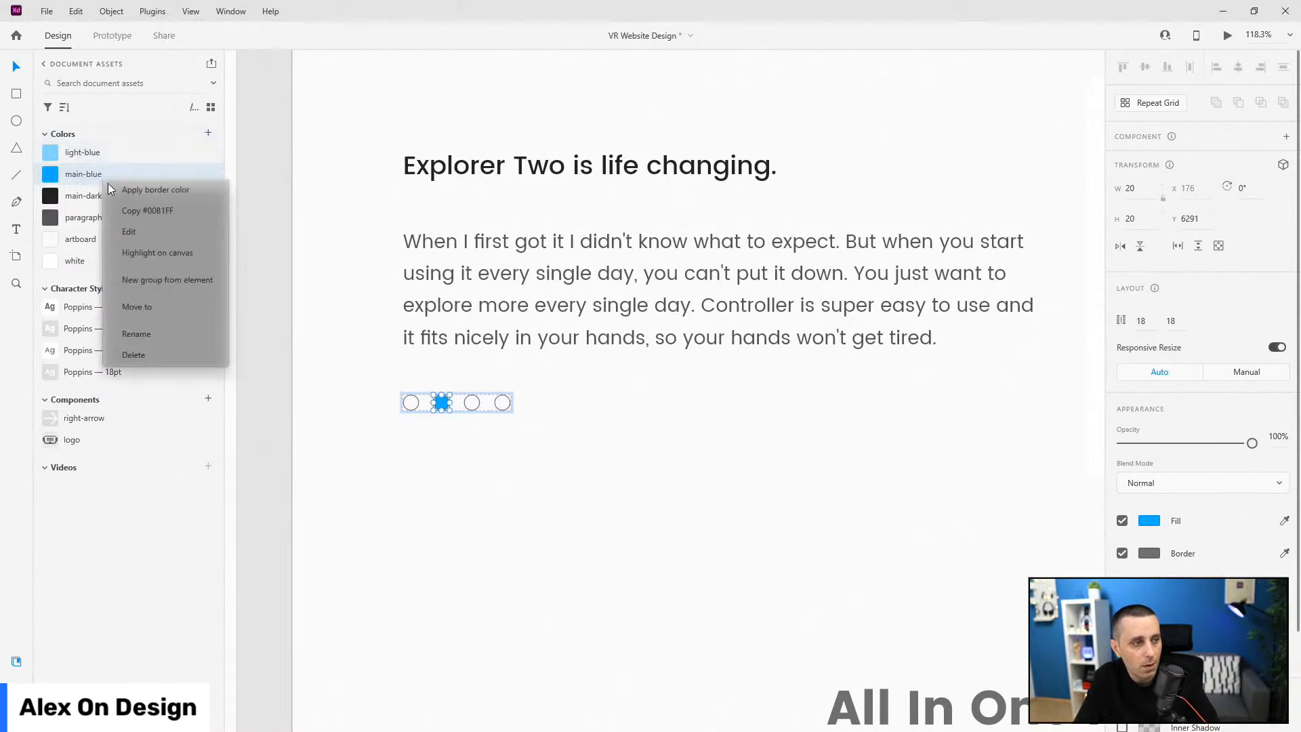
pyautogui.click(132, 216)
# - Apply main-blue as the border color of the other three pagination dots and collapse the testimonial groups
pyautogui.click(14, 635)
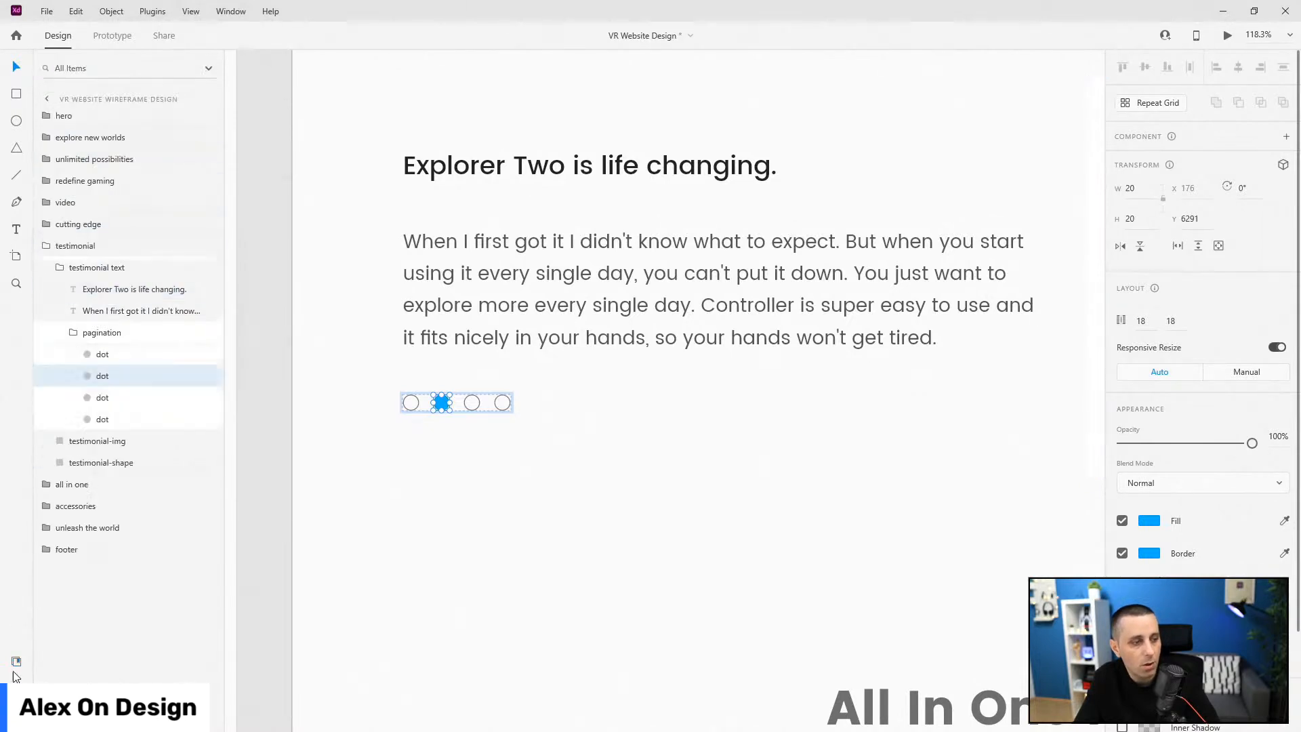
pyautogui.click(108, 419)
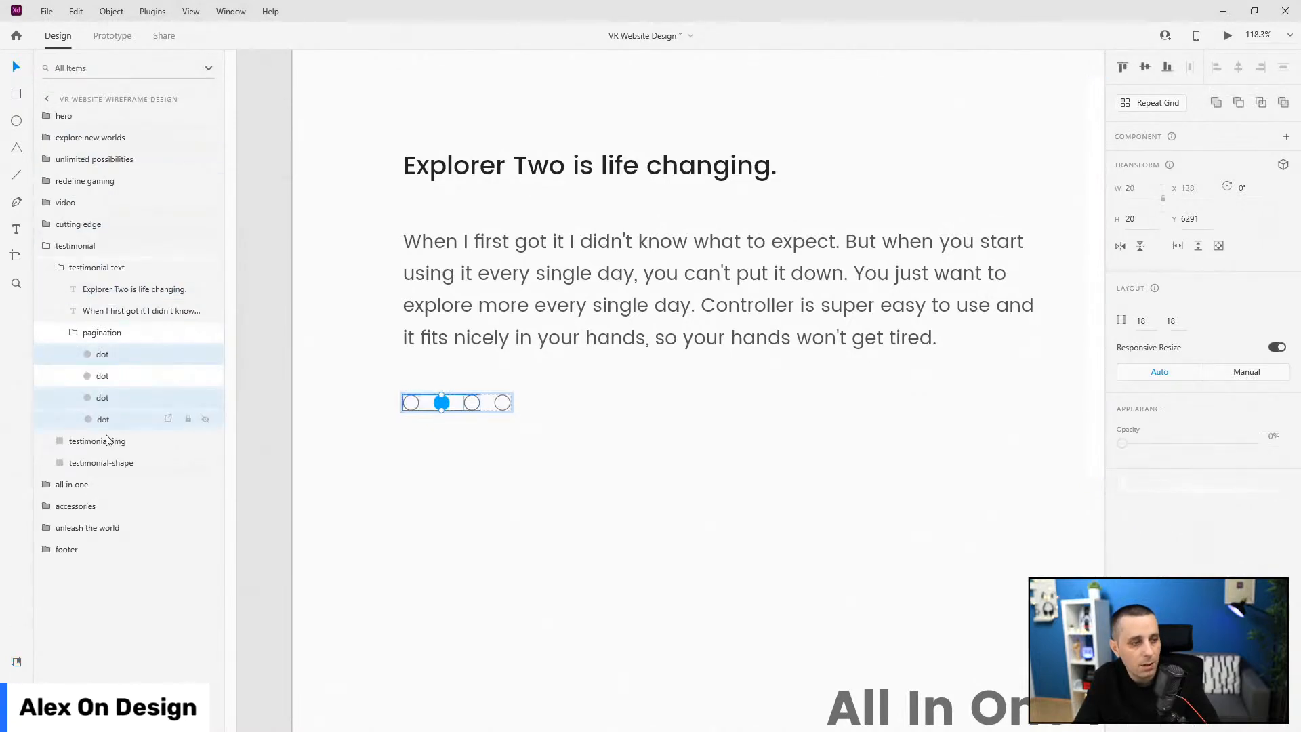
pyautogui.click(17, 660)
pyautogui.rightClick(74, 176)
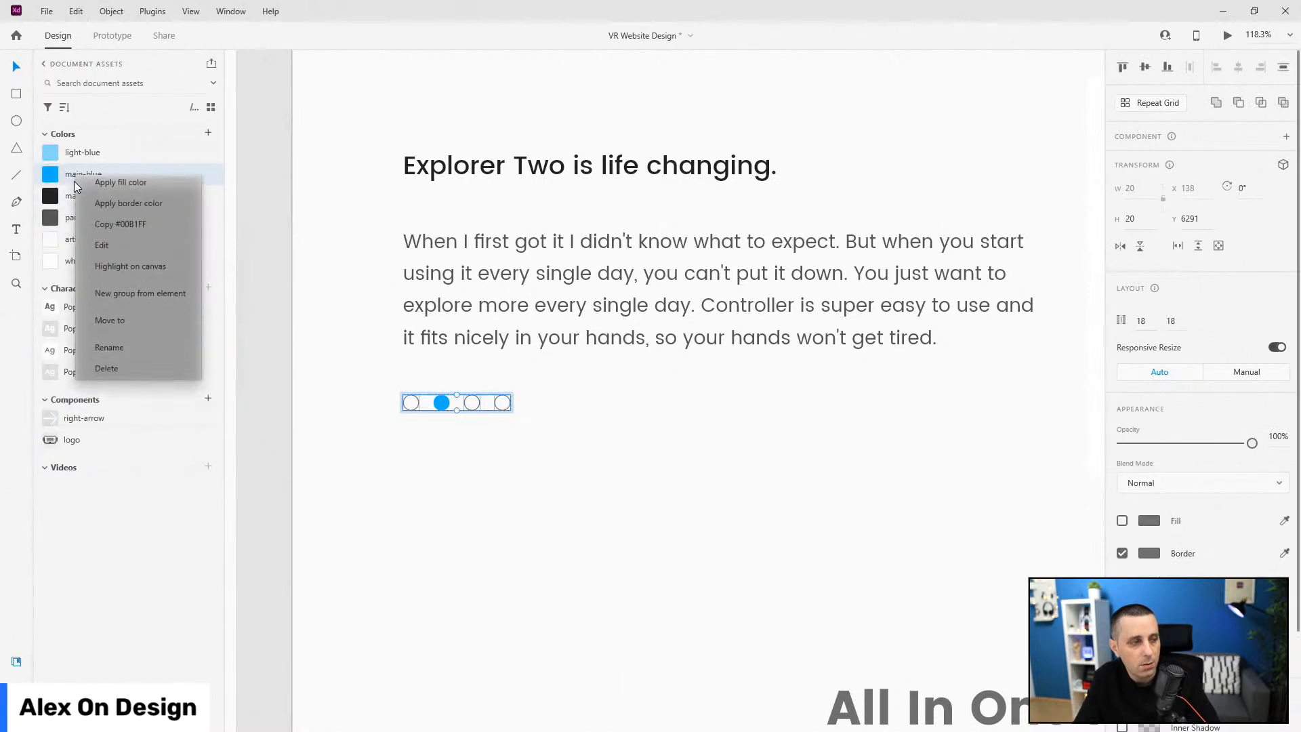
pyautogui.click(101, 210)
pyautogui.hotkey('ctrl', 'y')
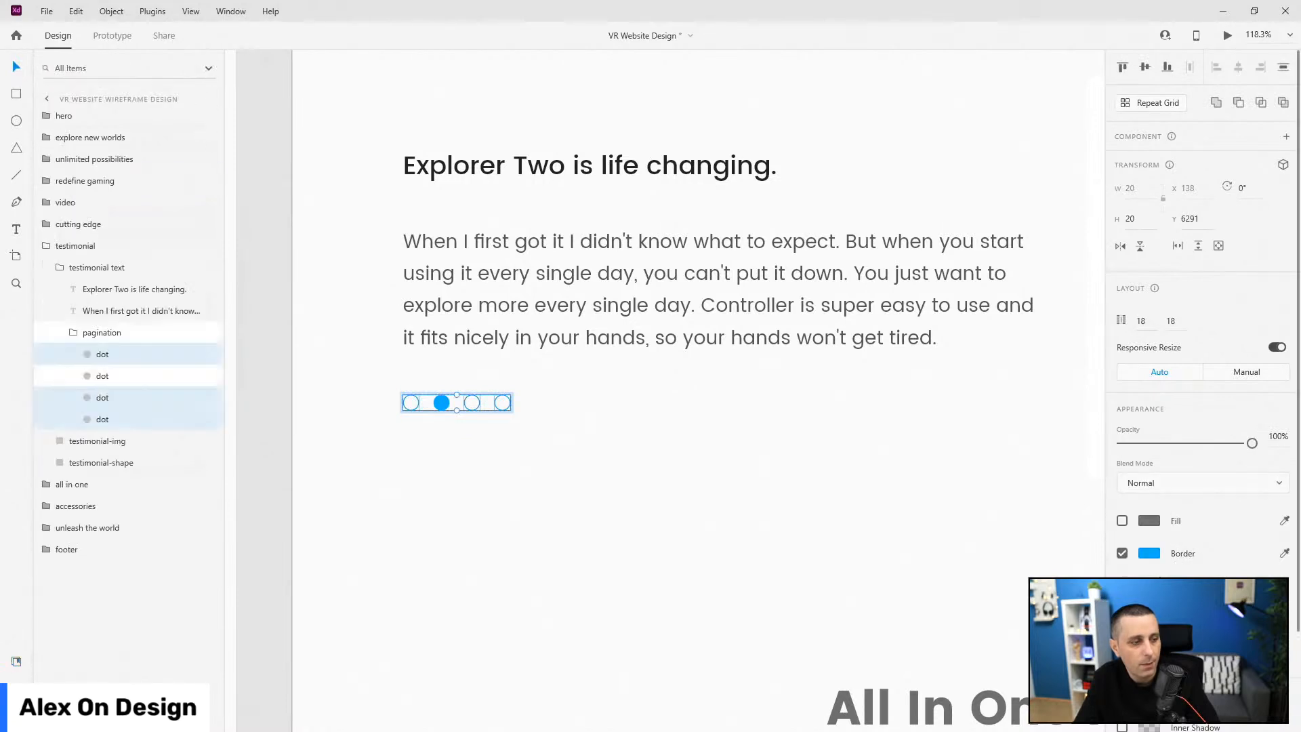
pyautogui.click(73, 332)
pyautogui.click(59, 267)
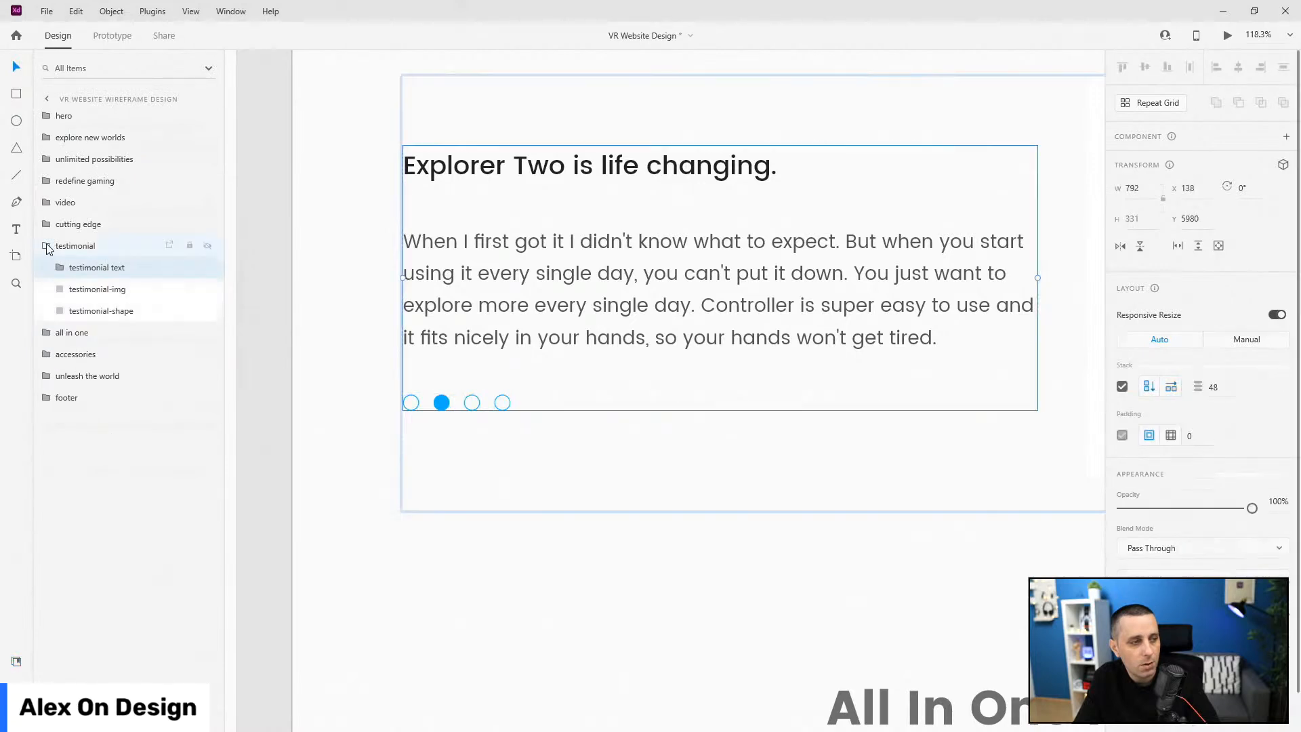
pyautogui.click(46, 245)
pyautogui.scroll(-1, 375, 302)
pyautogui.scroll(-6, 377, 304)
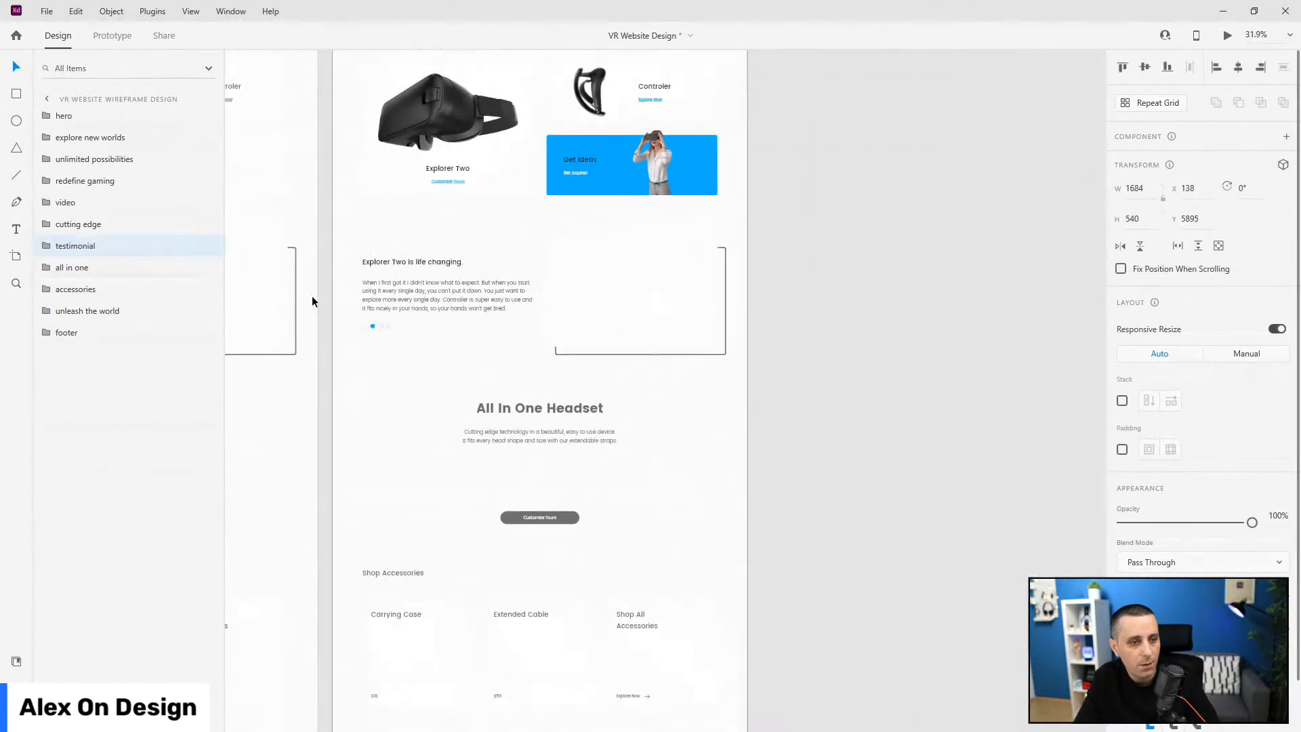
pyautogui.scroll(4, 587, 309)
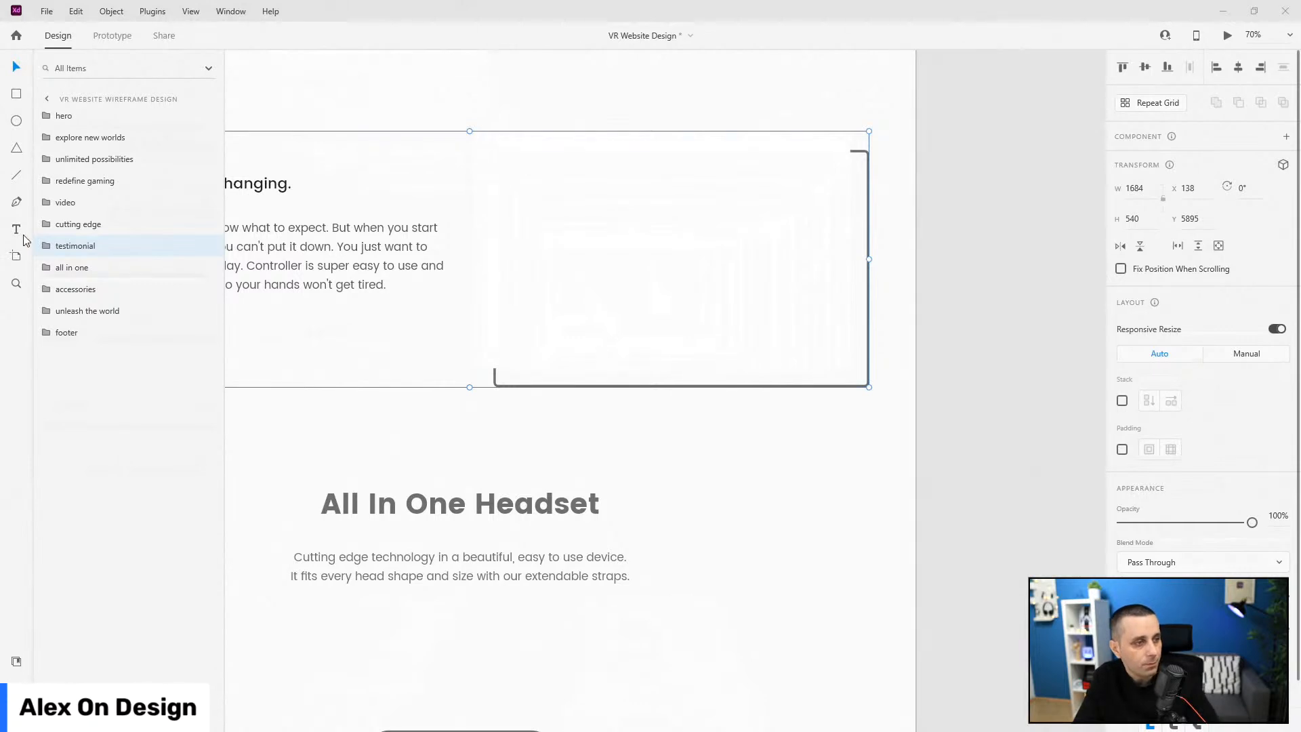
# - Apply the main-blue document color to the border of the testimonial's offset outline shape
pyautogui.click(48, 248)
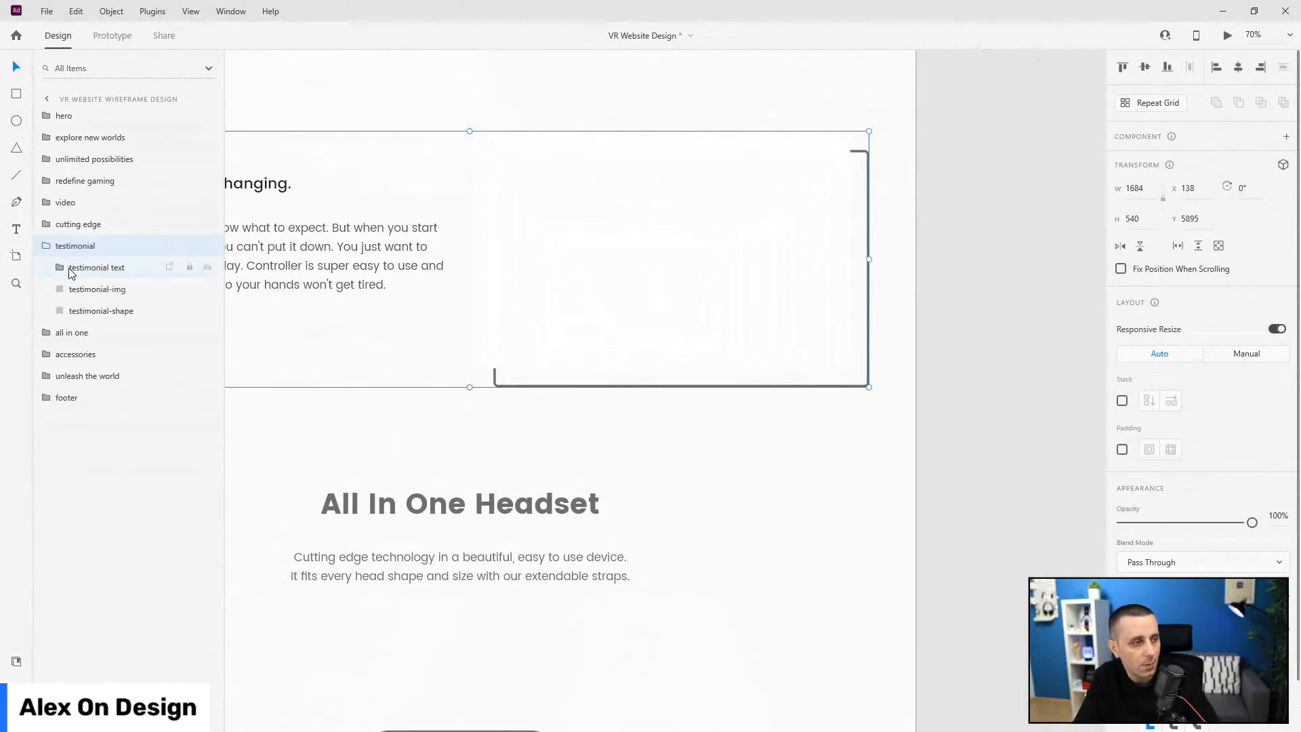
pyautogui.click(92, 310)
pyautogui.click(19, 661)
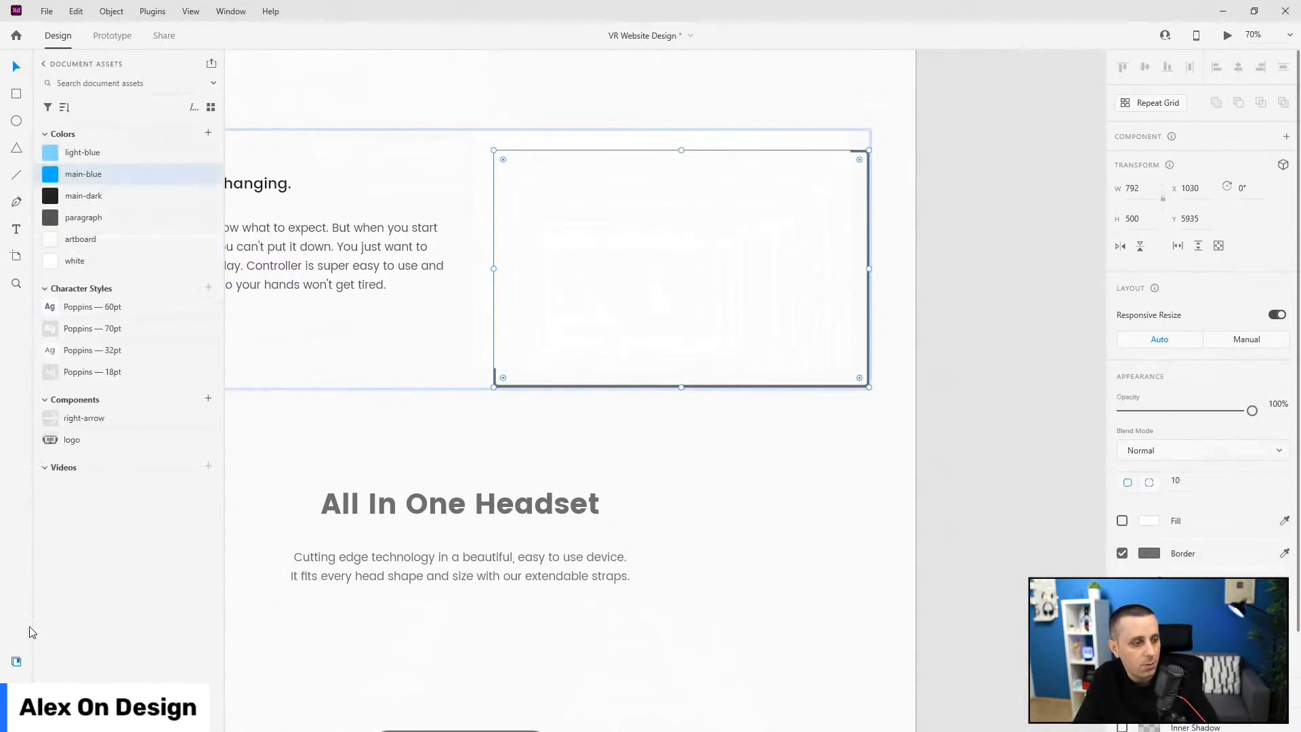
pyautogui.rightClick(87, 178)
pyautogui.click(123, 211)
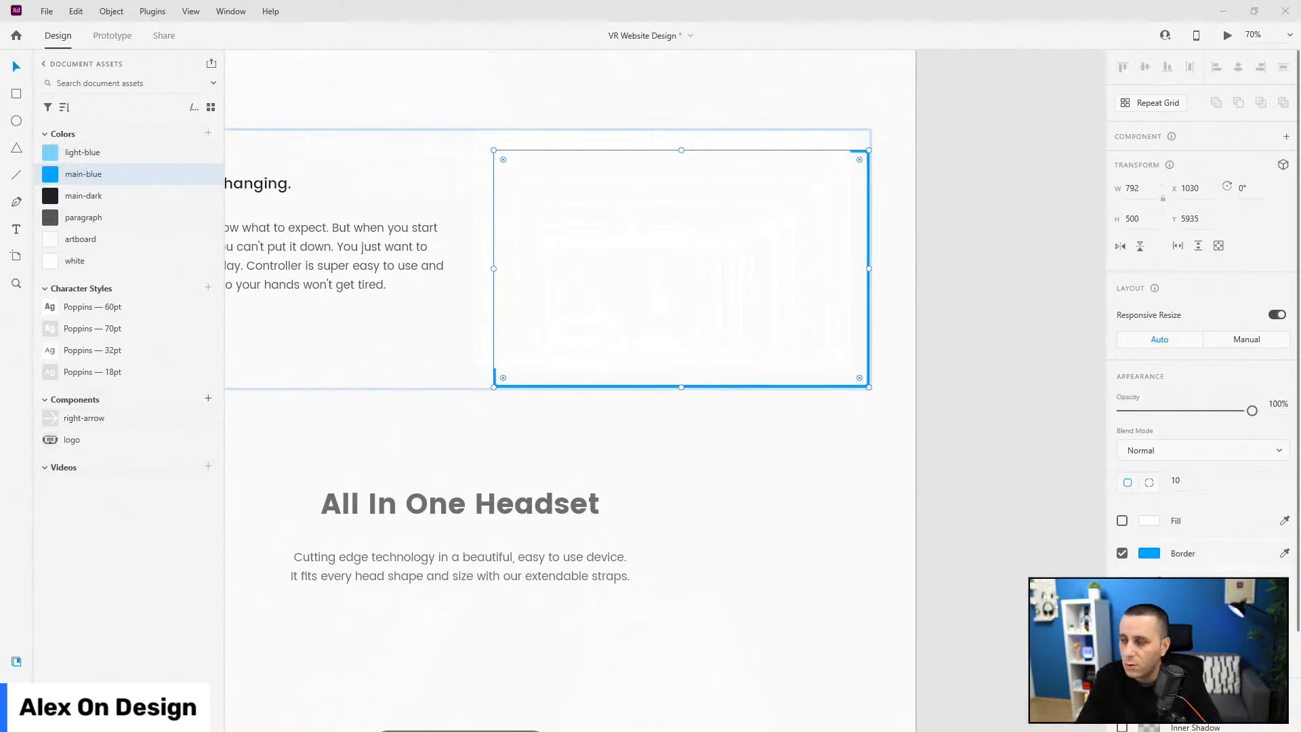
# - Place the photo of the man wearing a VR headset into the testimonial image placeholder and collapse the testimonial group
pyautogui.moveTo(843, 255); pyautogui.dragTo(632, 243)
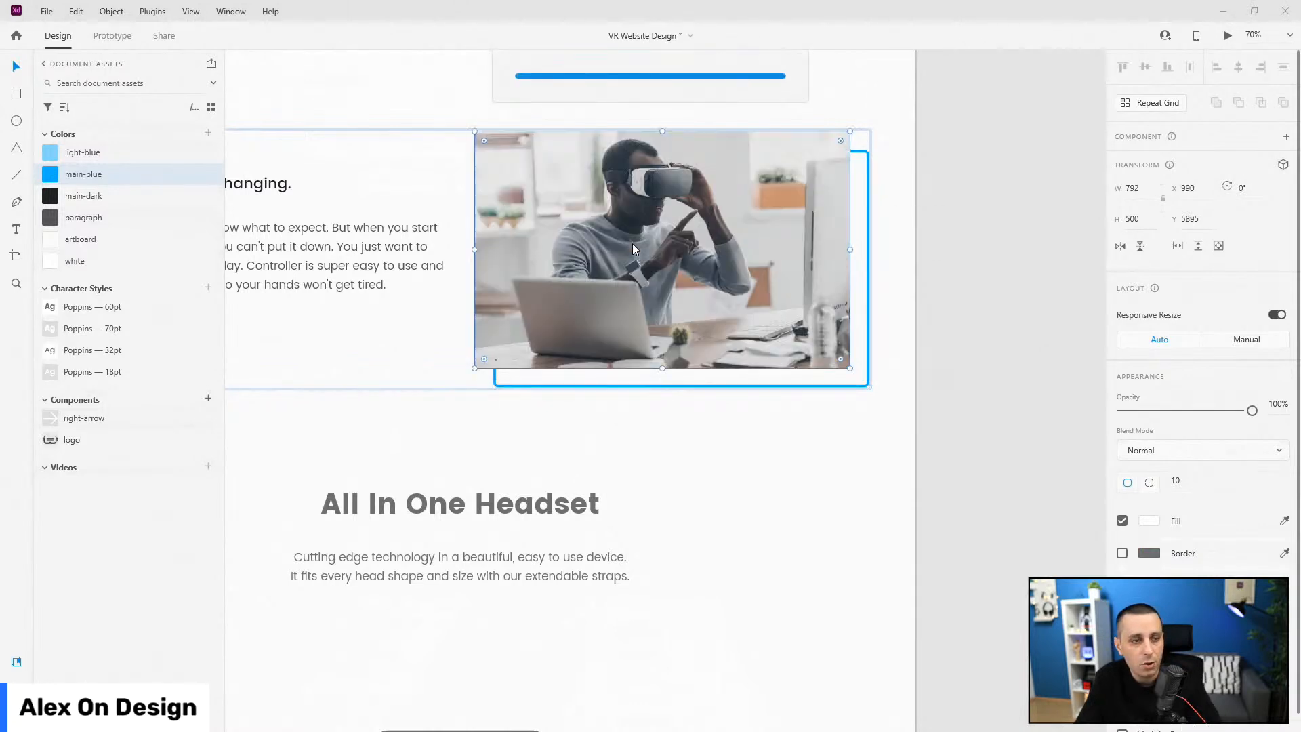
pyautogui.scroll(-4, 881, 306)
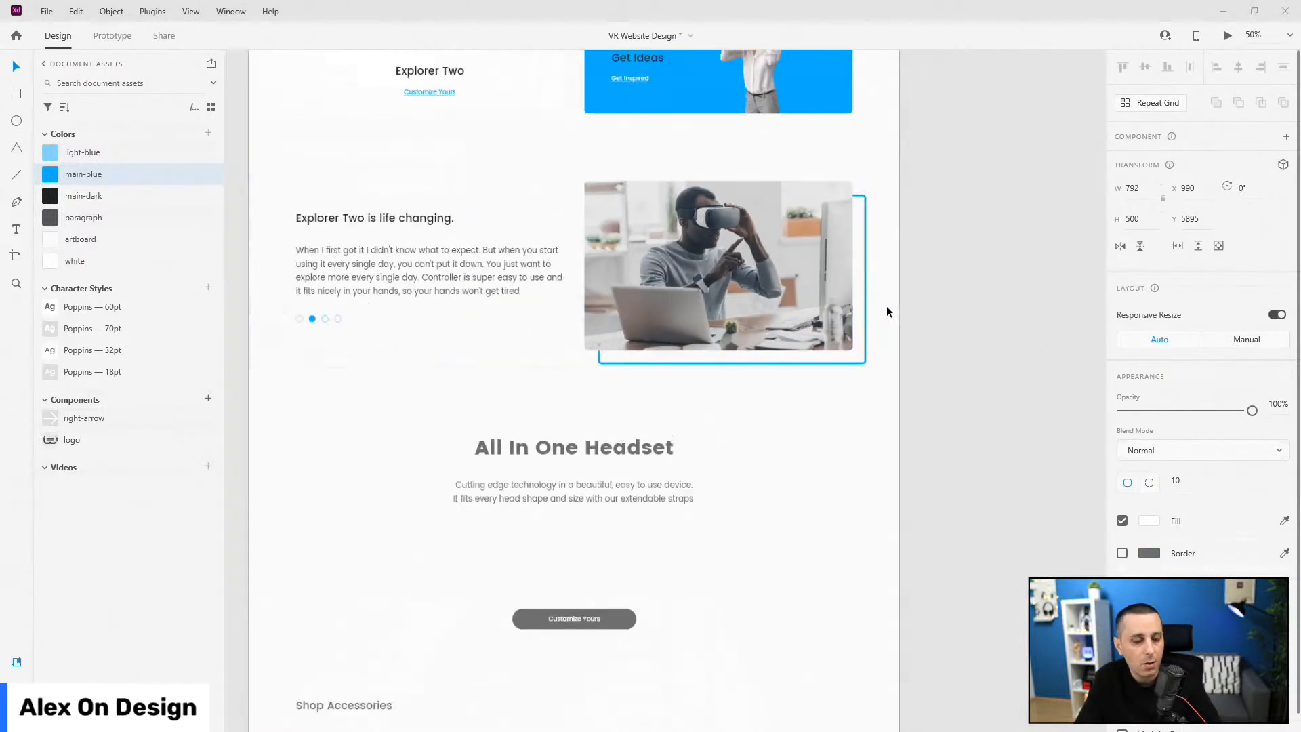
pyautogui.hotkey('ctrl', 'y')
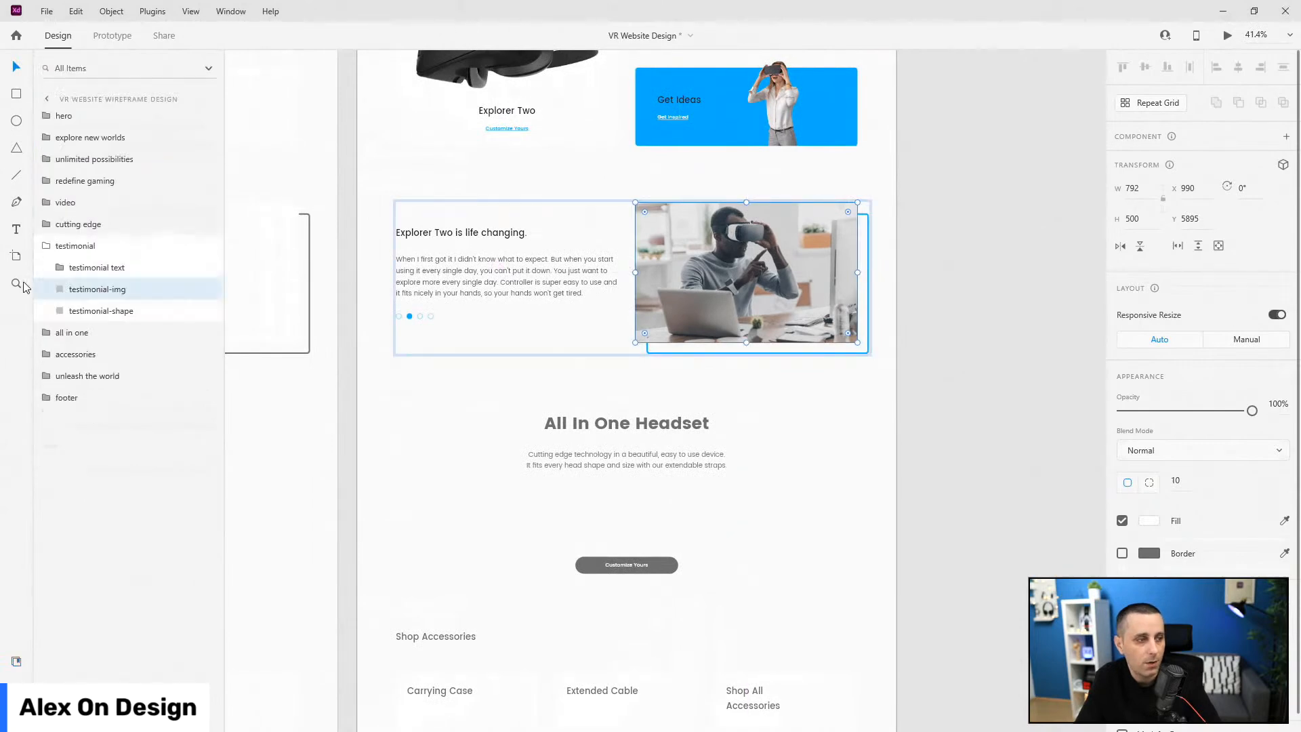
pyautogui.click(41, 246)
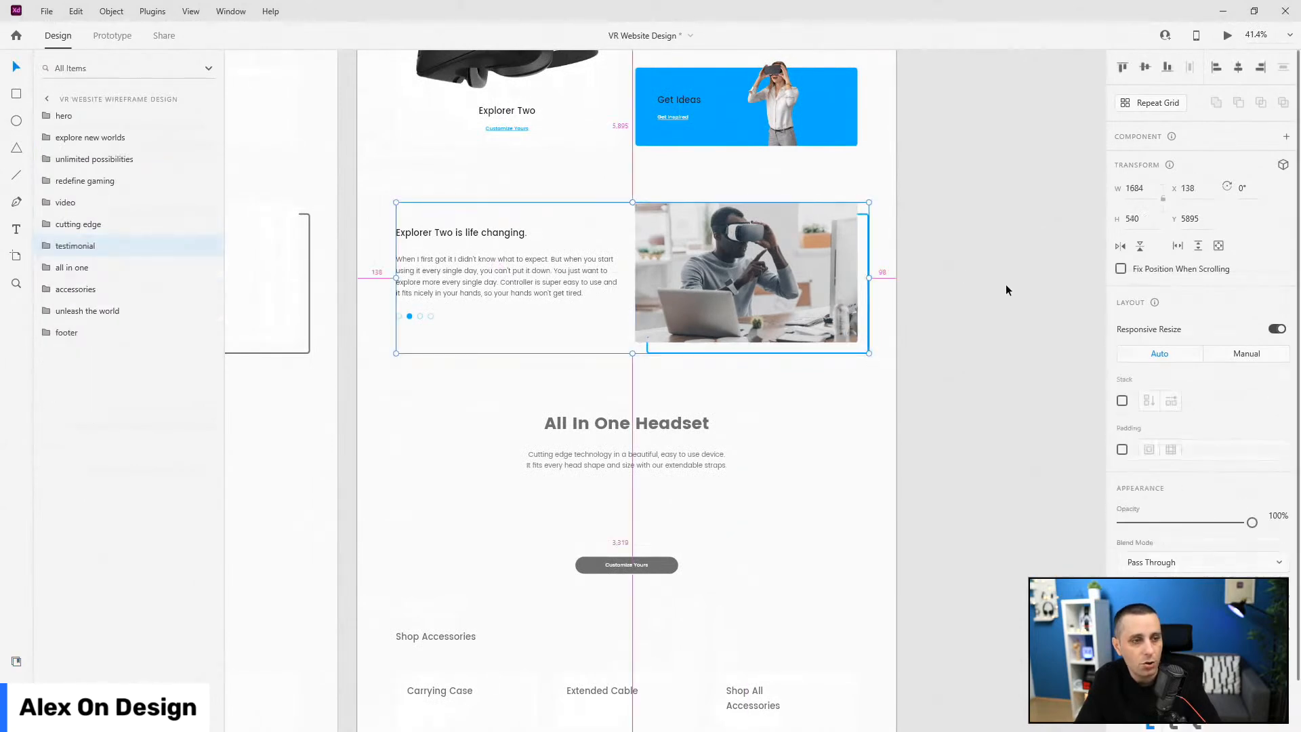
# - Color the All In One Headset heading with main-dark and its description with the paragraph document color
pyautogui.scroll(-2, 1007, 285)
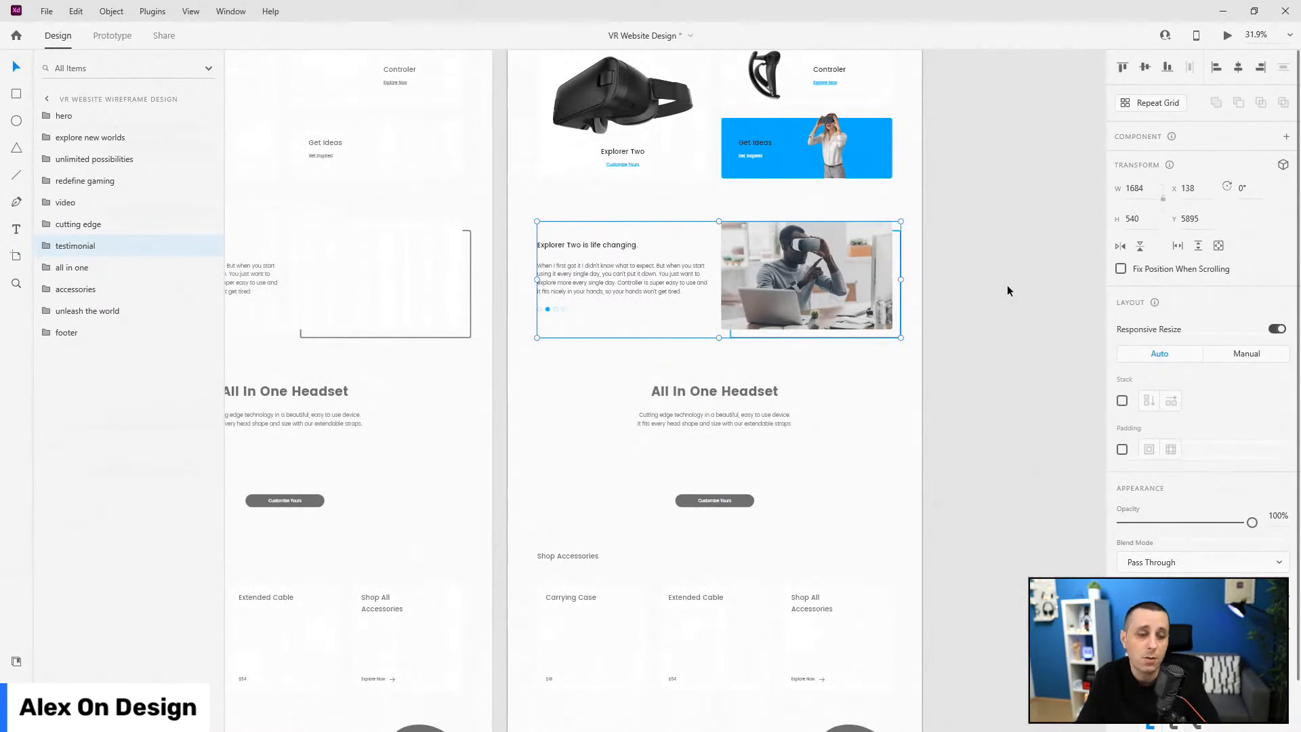
pyautogui.scroll(2, 749, 385)
pyautogui.click(749, 388)
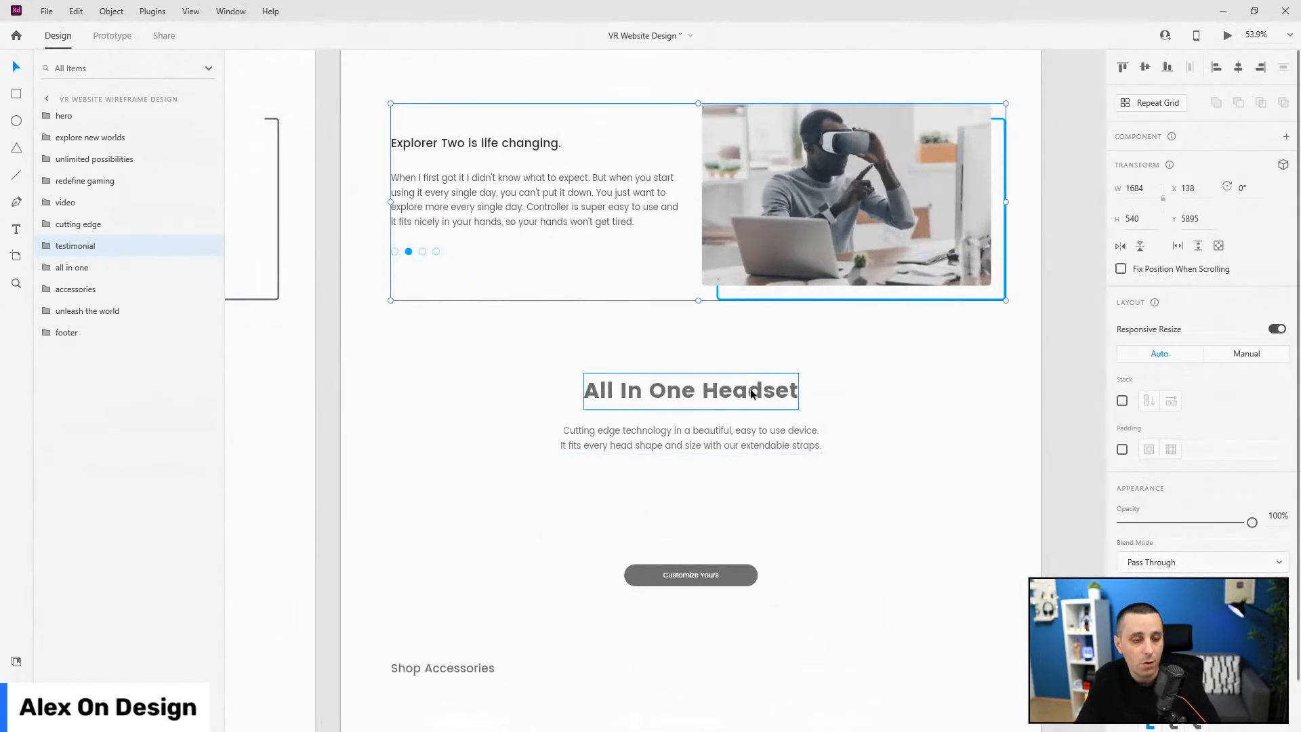
pyautogui.doubleClick(749, 387)
pyautogui.click(16, 661)
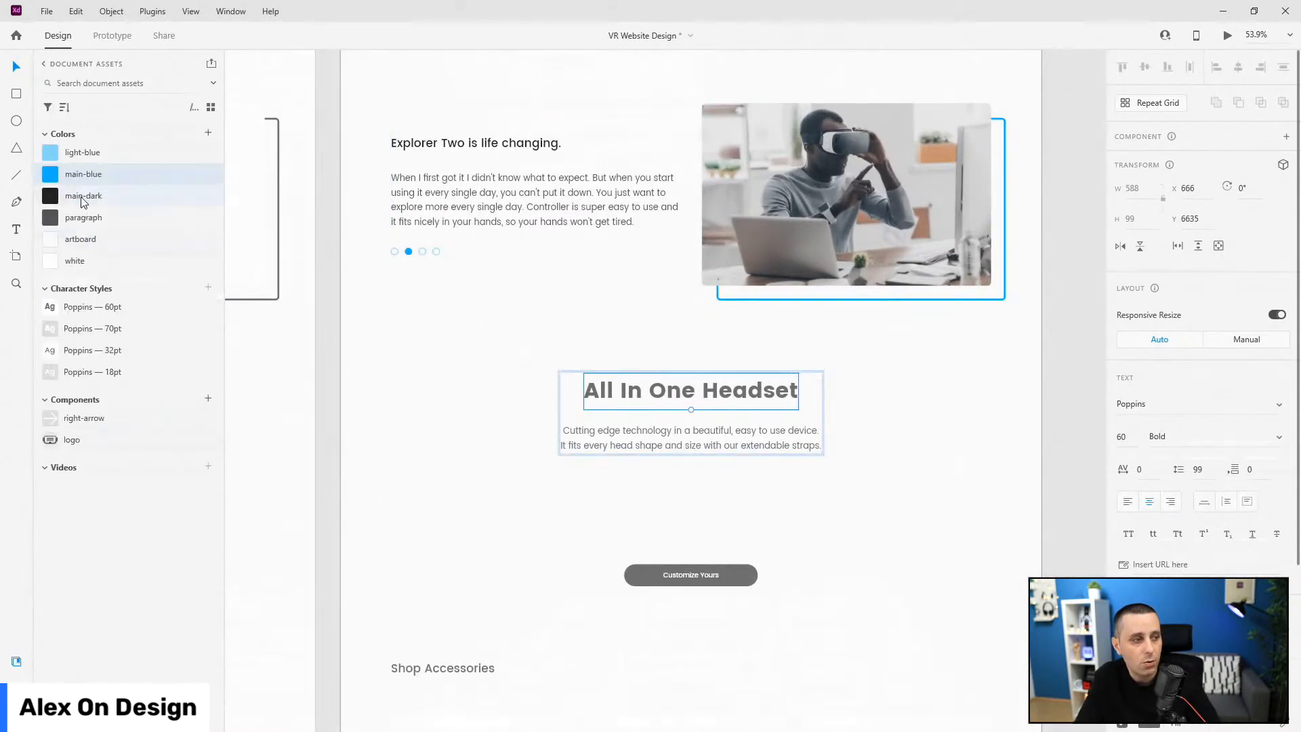
pyautogui.click(691, 437)
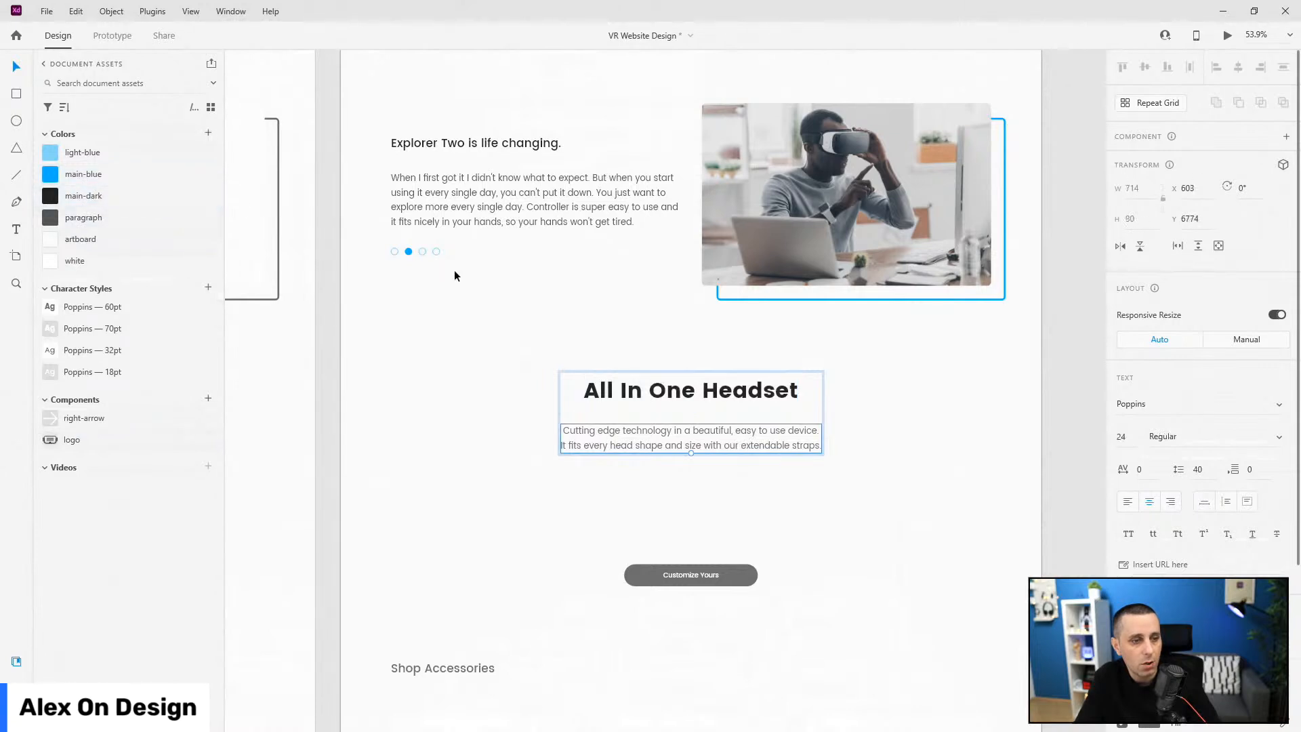
# - Fill the All In One Headset section's Customize Yours button with main-blue and collapse the button and title groups
pyautogui.click(733, 577)
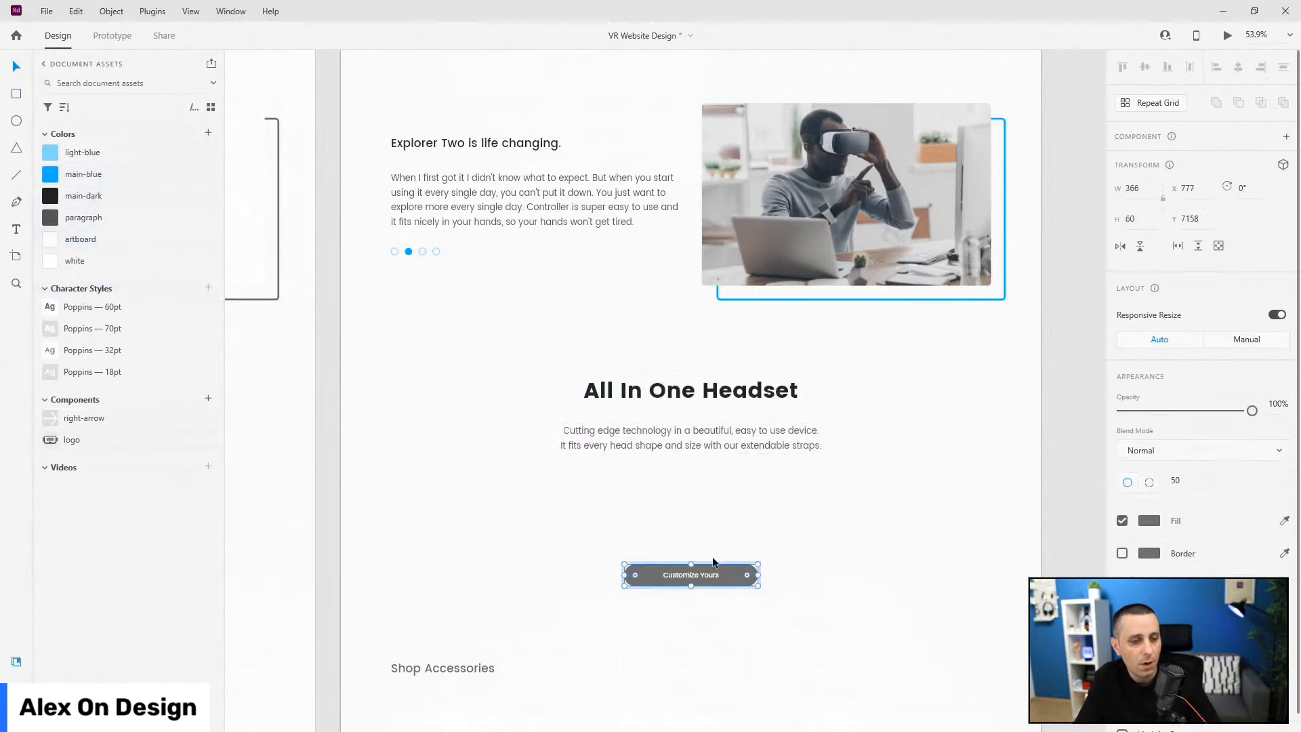
pyautogui.click(82, 174)
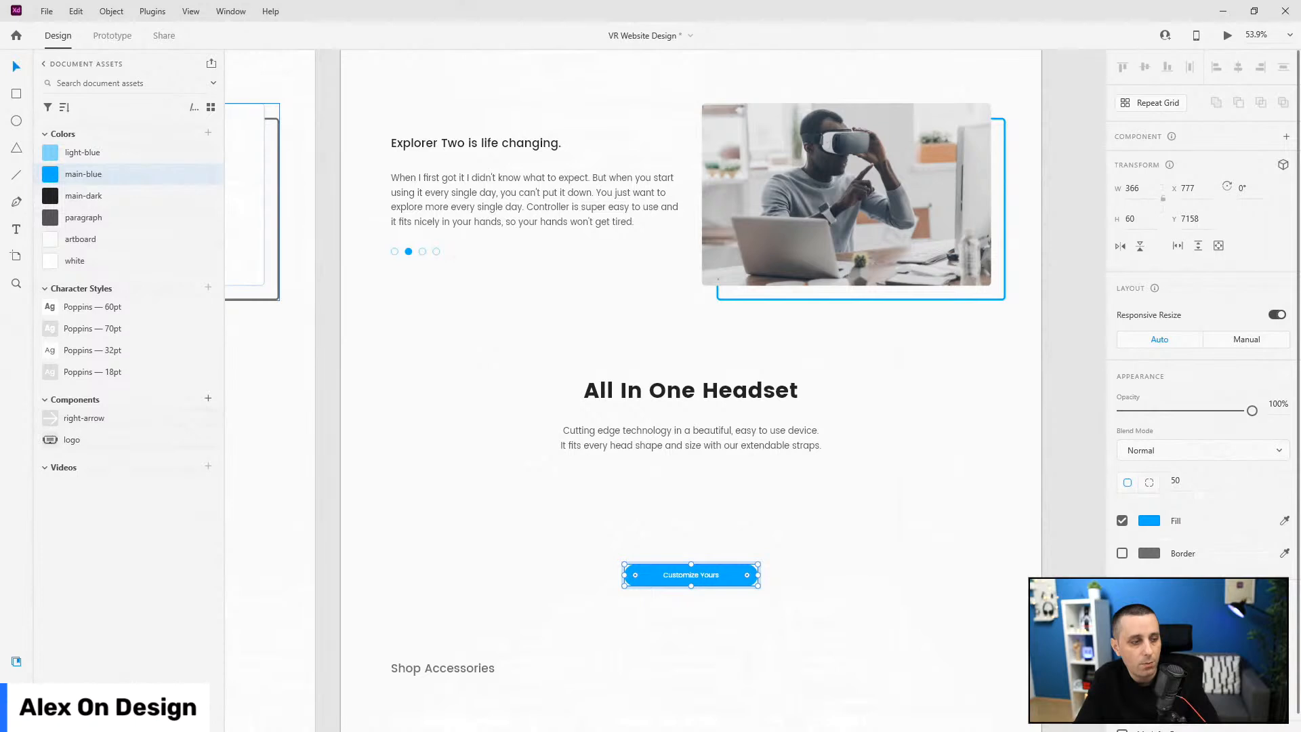
pyautogui.hotkey('ctrl', 'y')
pyautogui.click(59, 354)
pyautogui.click(59, 289)
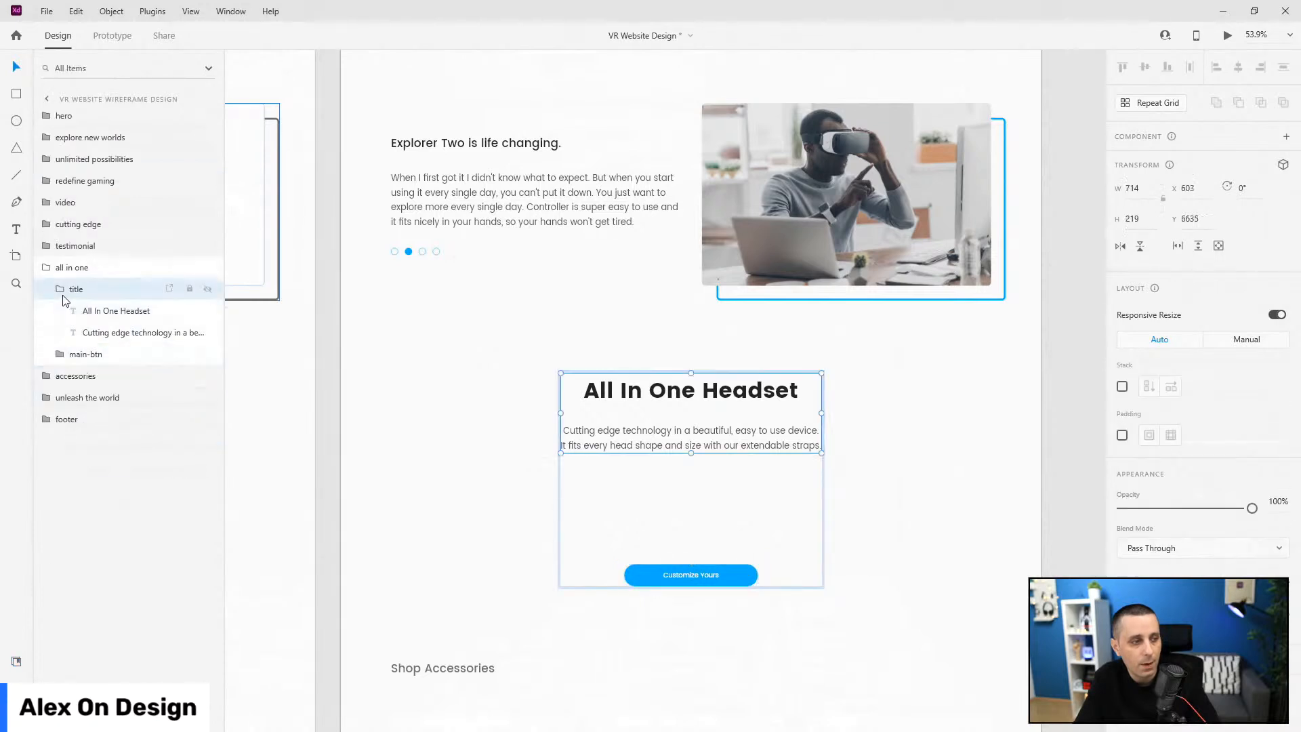
# - Extend the bottom of the VR Website Wireframe Design artboard to a height of about 12179 px
pyautogui.scroll(-3, 660, 330)
pyautogui.scroll(-1, 663, 414)
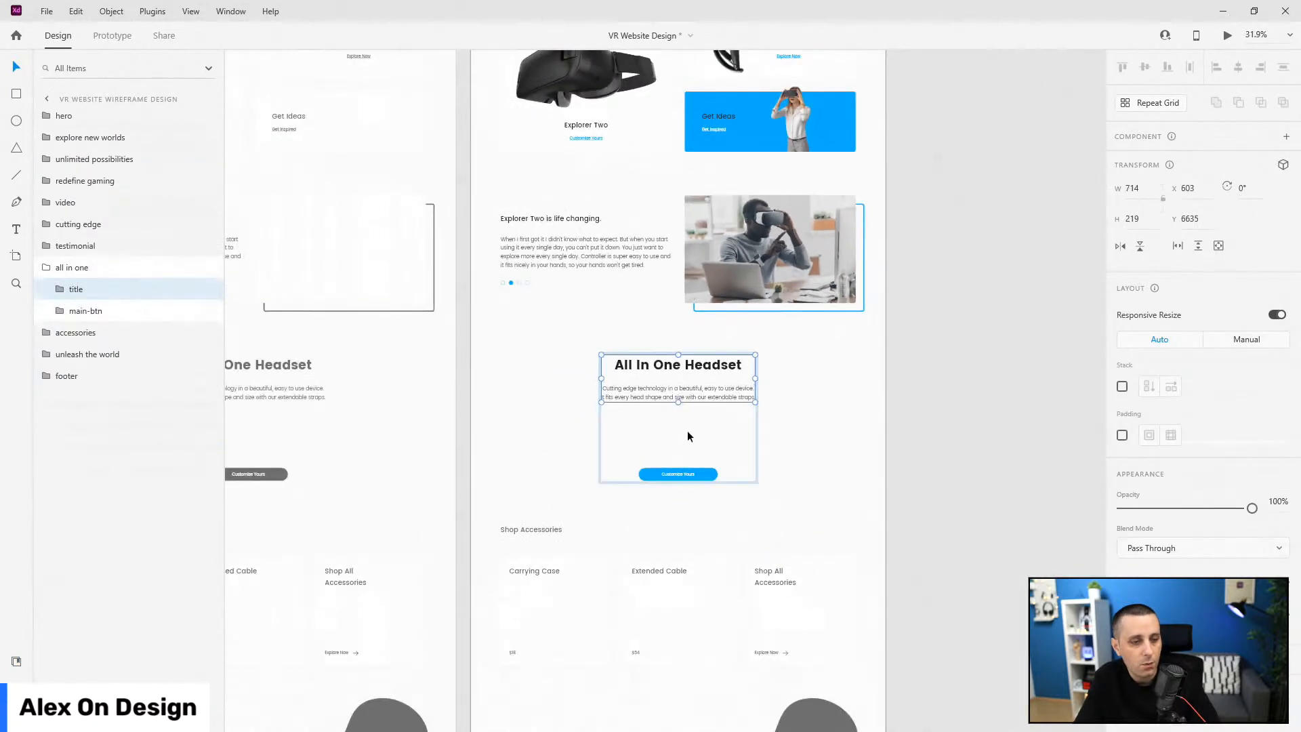
pyautogui.scroll(-5, 686, 433)
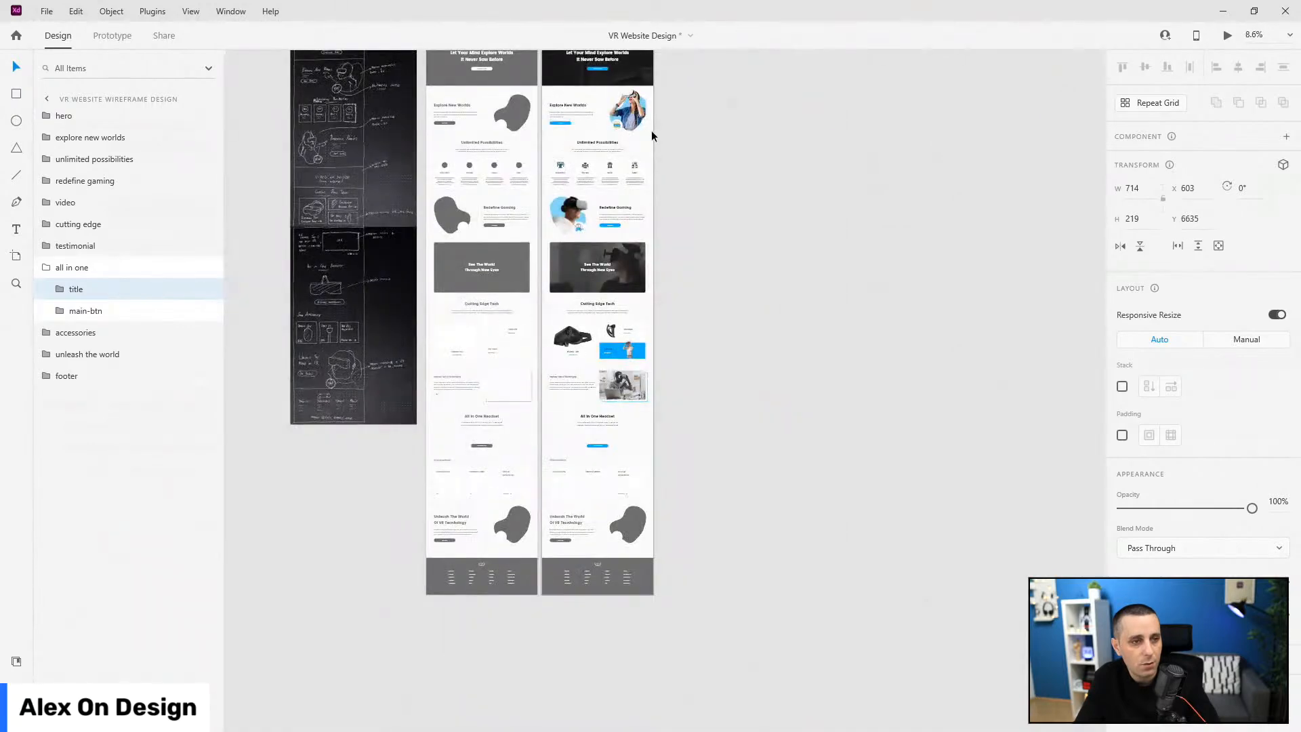
pyautogui.click(544, 108)
pyautogui.scroll(-3, 610, 338)
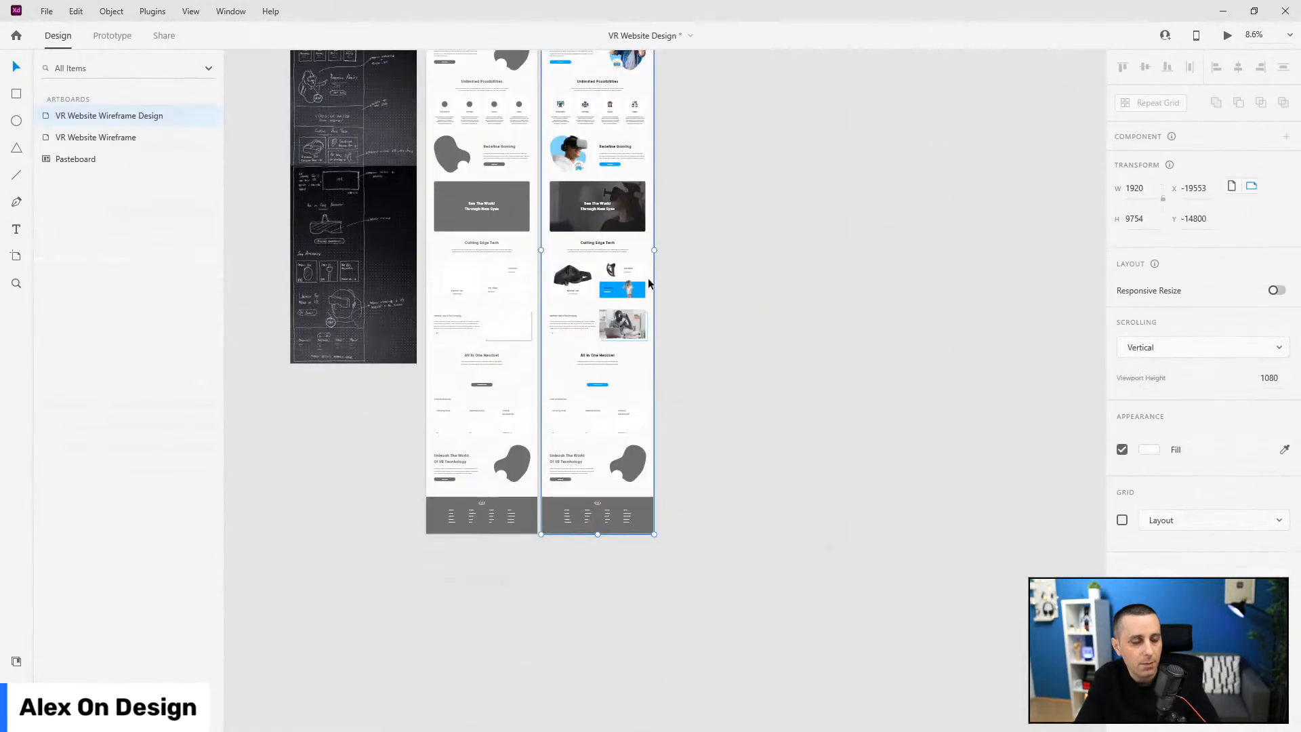
pyautogui.moveTo(598, 454); pyautogui.dragTo(612, 592)
# - Move the accessories, unleash the world and footer sections down together to make room below the All In One Headset section
pyautogui.scroll(3, 589, 465)
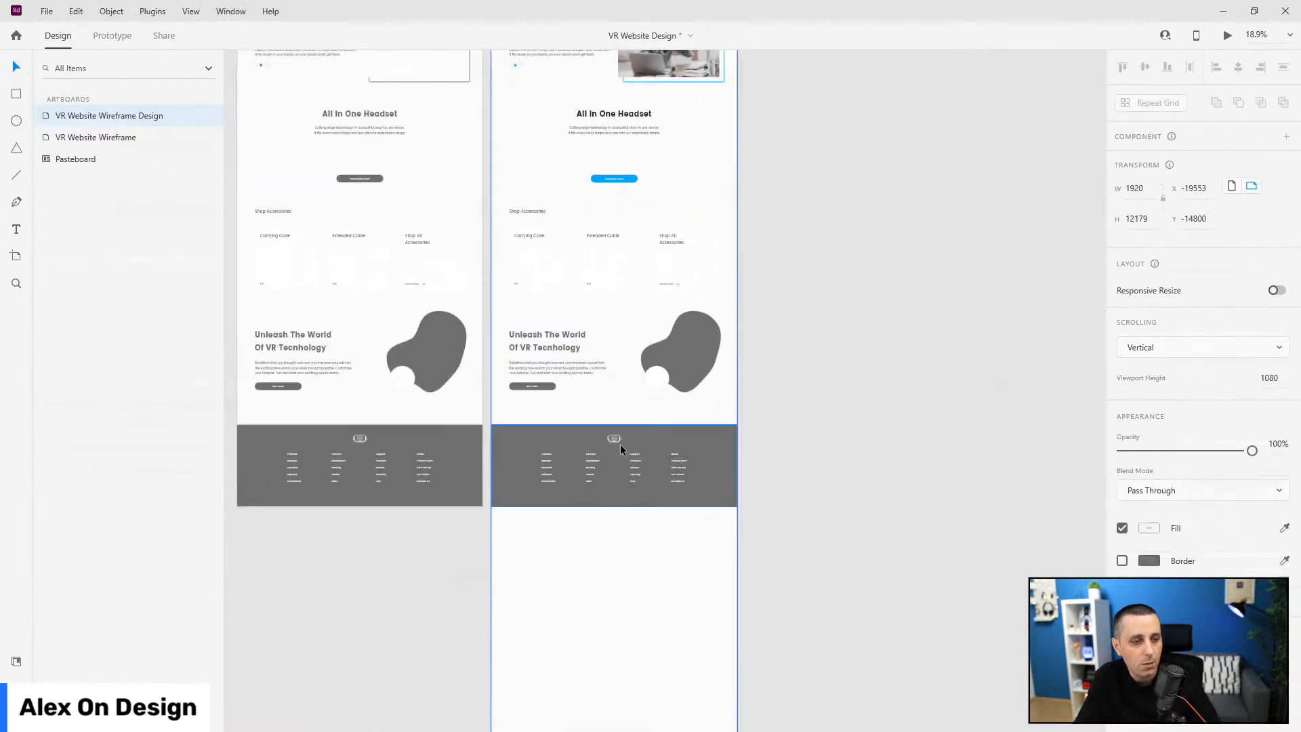
pyautogui.click(620, 444)
pyautogui.keyDown('shift'); pyautogui.click(676, 347); pyautogui.keyUp('shift')
pyautogui.keyDown('shift'); pyautogui.click(623, 252); pyautogui.keyUp('shift')
pyautogui.moveTo(623, 252); pyautogui.dragTo(641, 445)
# - Move the section's Customize Yours button straight down to about Y 8197
pyautogui.click(611, 177)
pyautogui.doubleClick(611, 177)
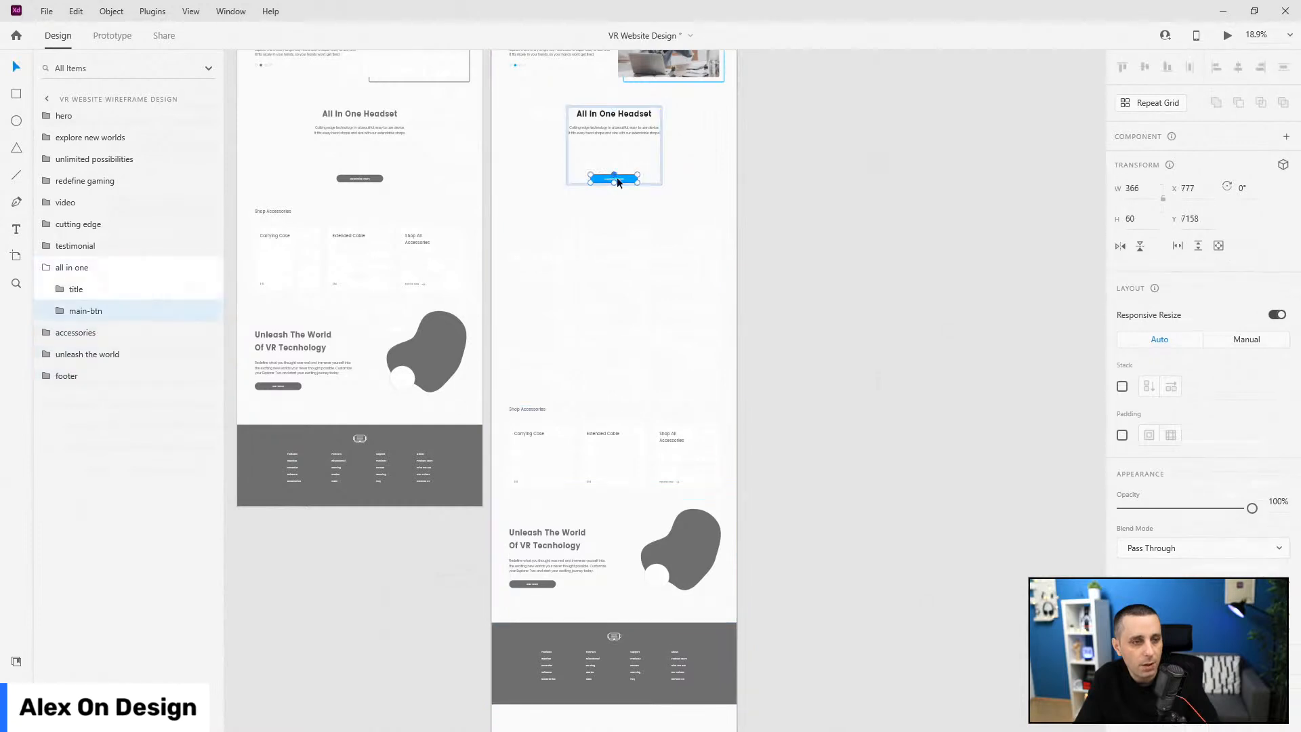
pyautogui.moveTo(618, 181); pyautogui.dragTo(622, 314)
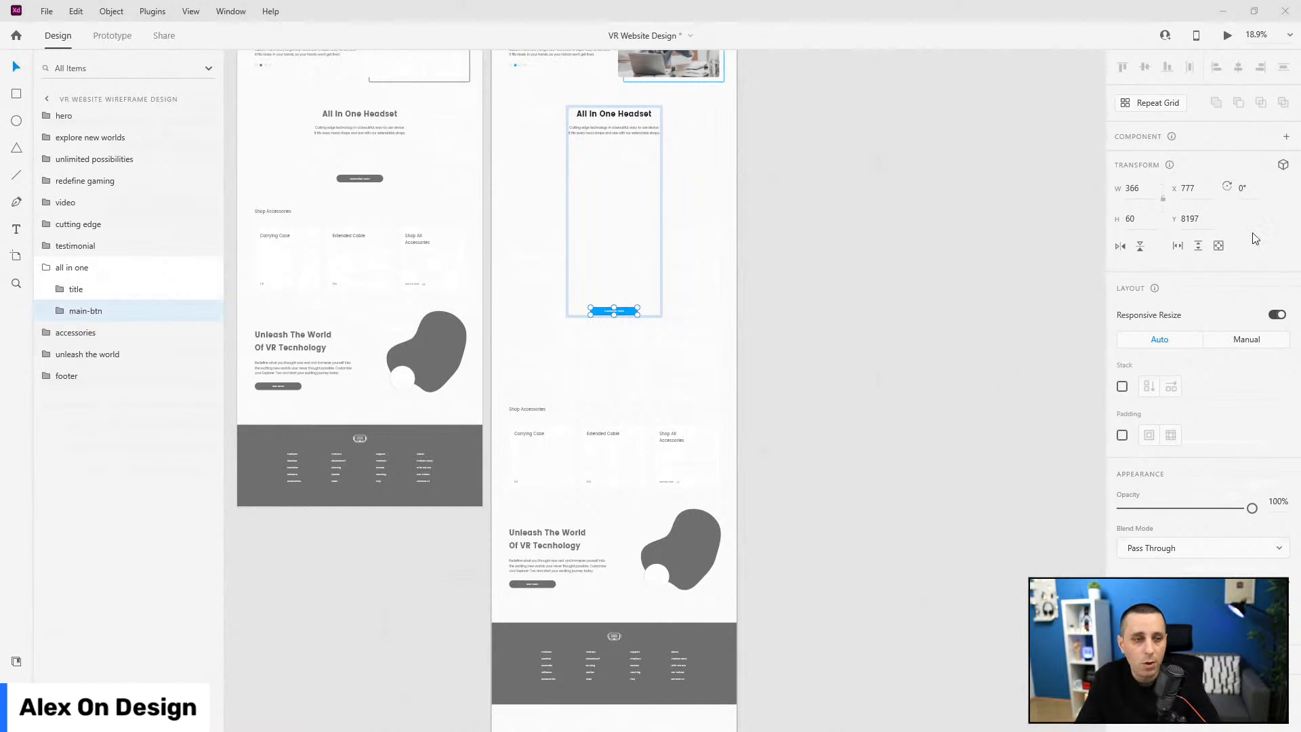
# - Import the vr-device2 headset image, scale it to about 1304 × 714 px and center it below the All In One Headset description
pyautogui.moveTo(1116, 223); pyautogui.dragTo(613, 194)
pyautogui.hotkey('ctrl', '3')
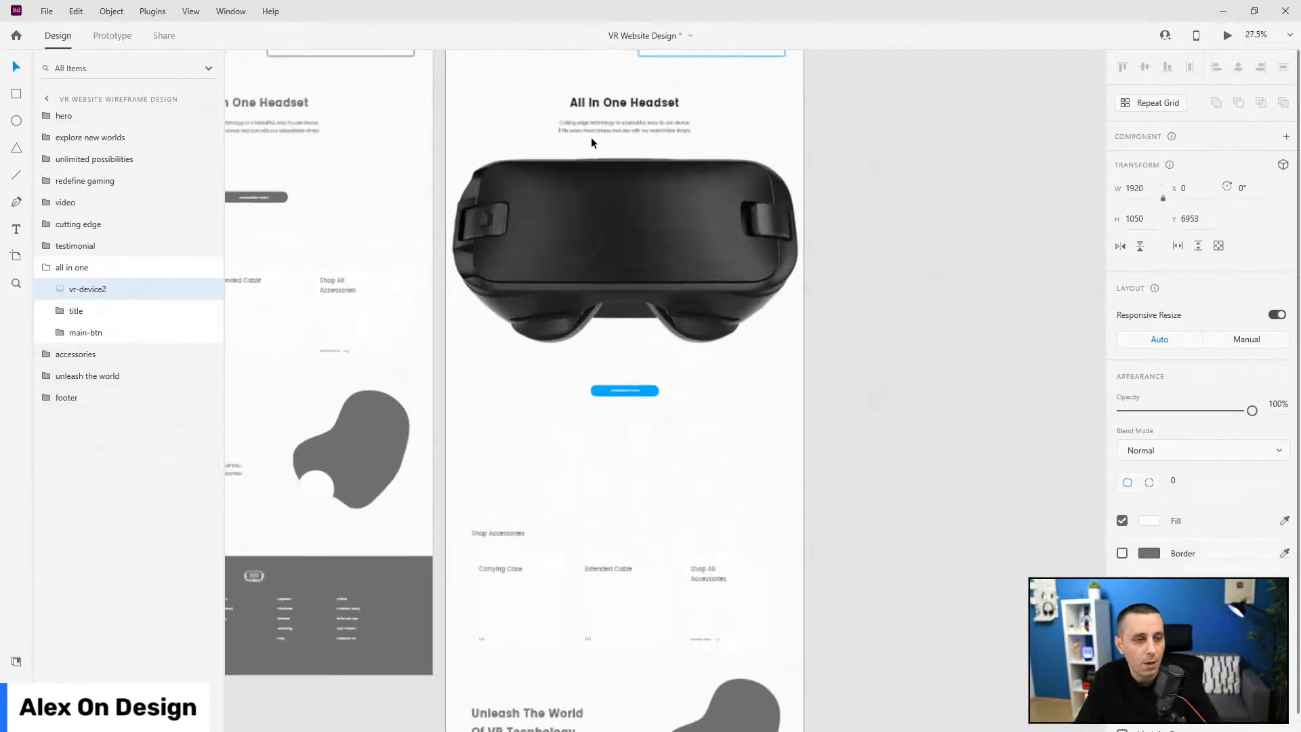
pyautogui.moveTo(1005, 166); pyautogui.dragTo(891, 206)
pyautogui.moveTo(697, 343); pyautogui.dragTo(774, 262)
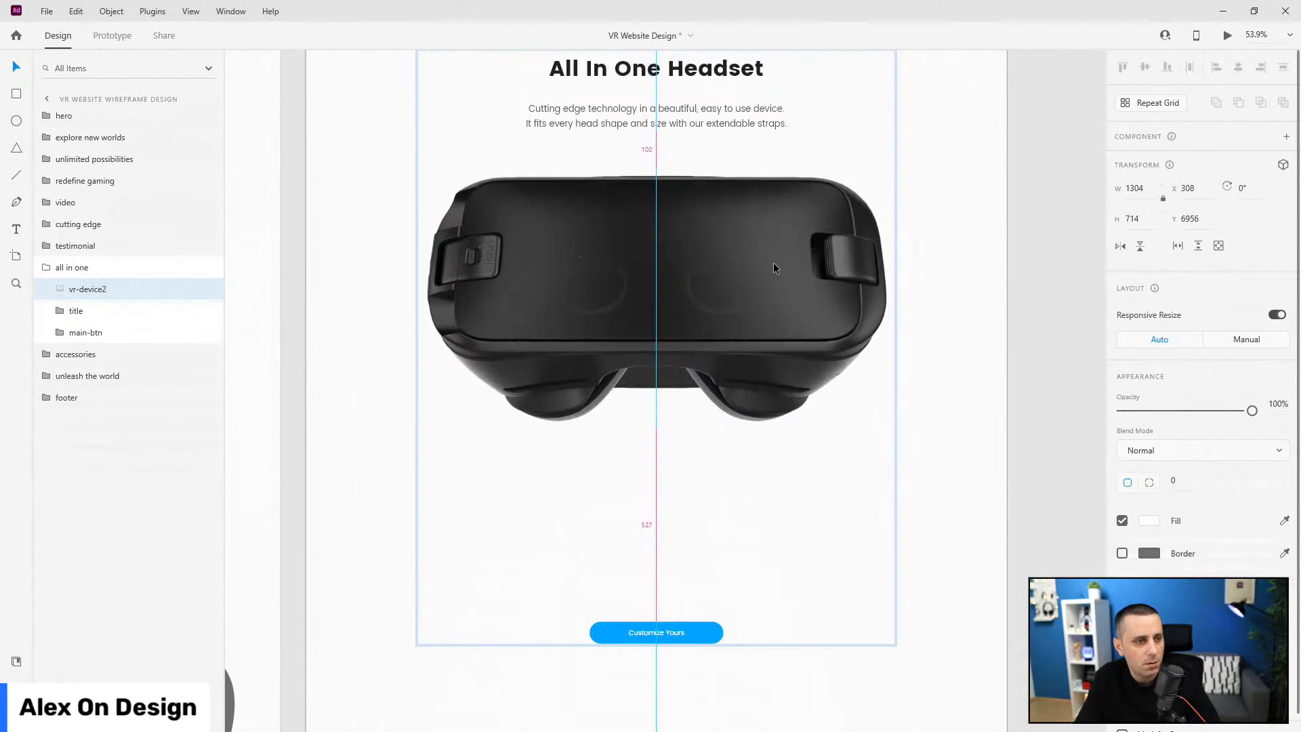
# - Nudge the headset image up to Y 6954 and move the Customize Yours button up to Y 7818
pyautogui.press('Up')
pyautogui.press('Up')
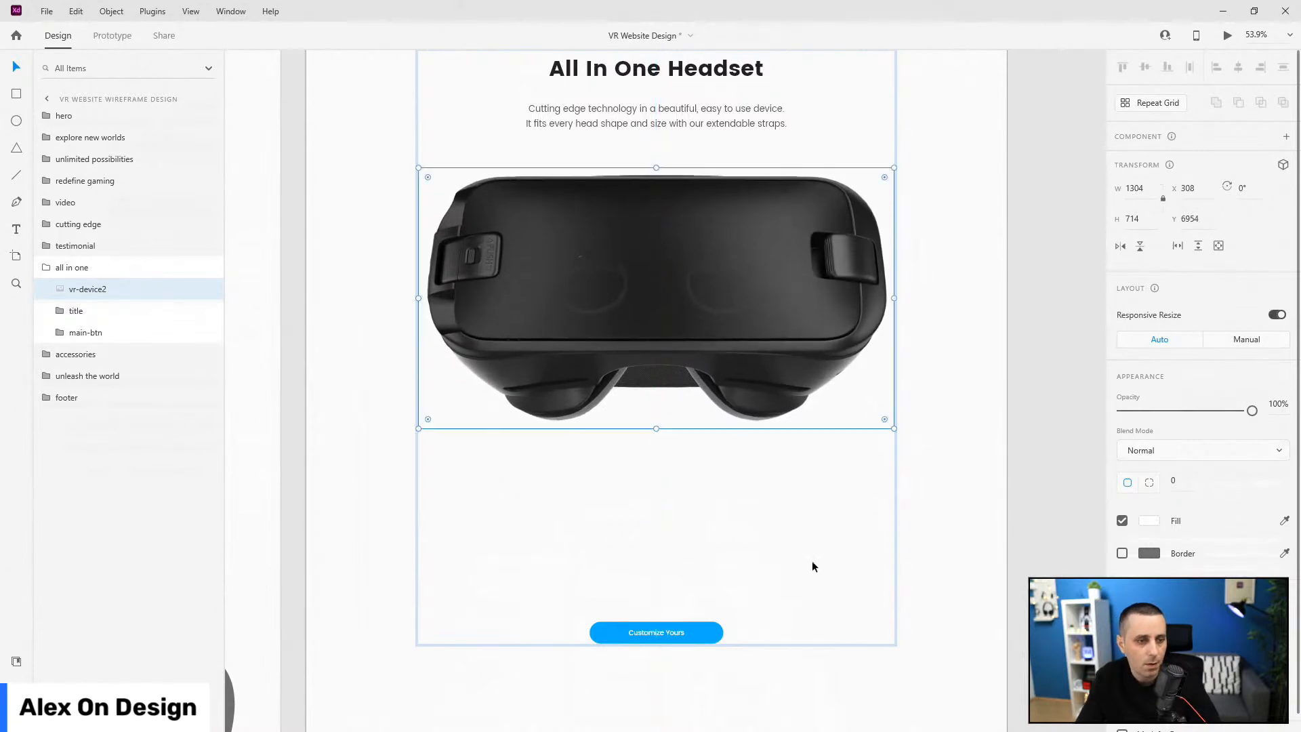
pyautogui.moveTo(709, 633); pyautogui.dragTo(713, 494)
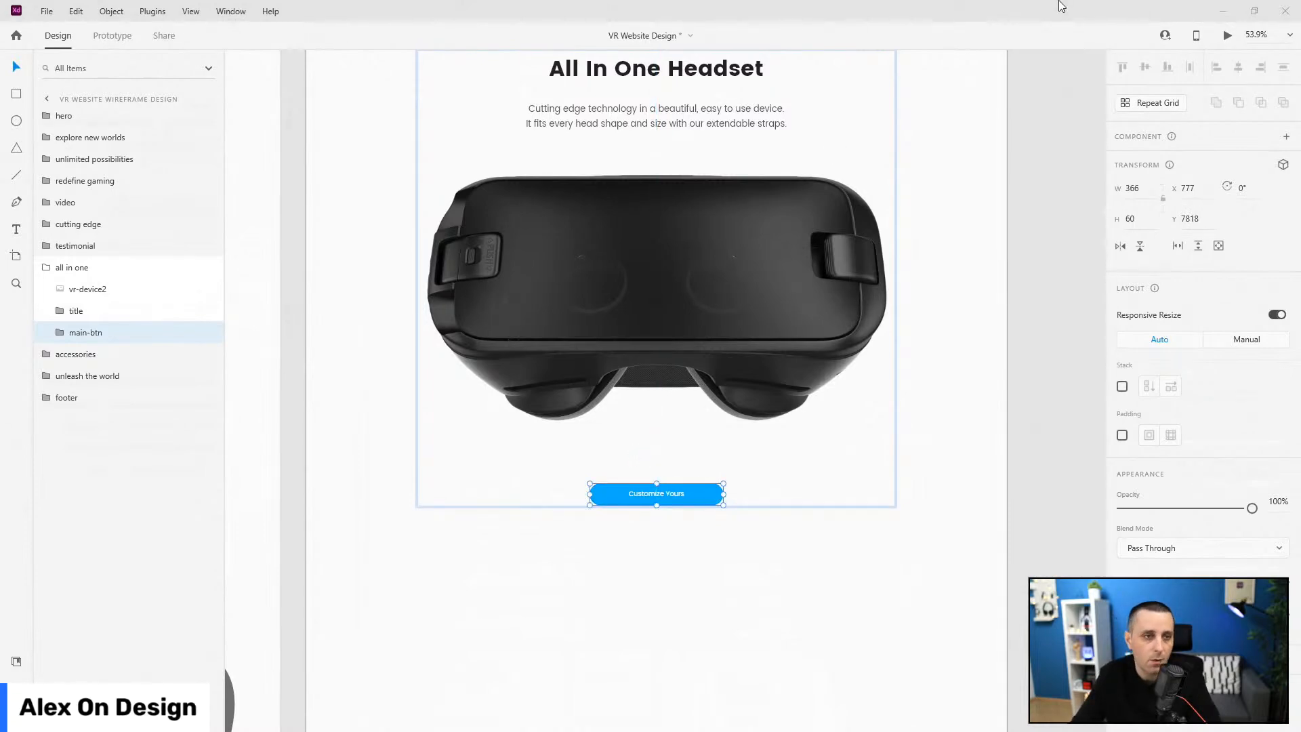
# - Preview the website full size and check the headset image and button spacing in the All In One Headset section
pyautogui.hotkey('ctrl', 'Return')
pyautogui.doubleClick(617, 46)
pyautogui.scroll(-20, 204, 359)
pyautogui.scroll(-10, 102, 339)
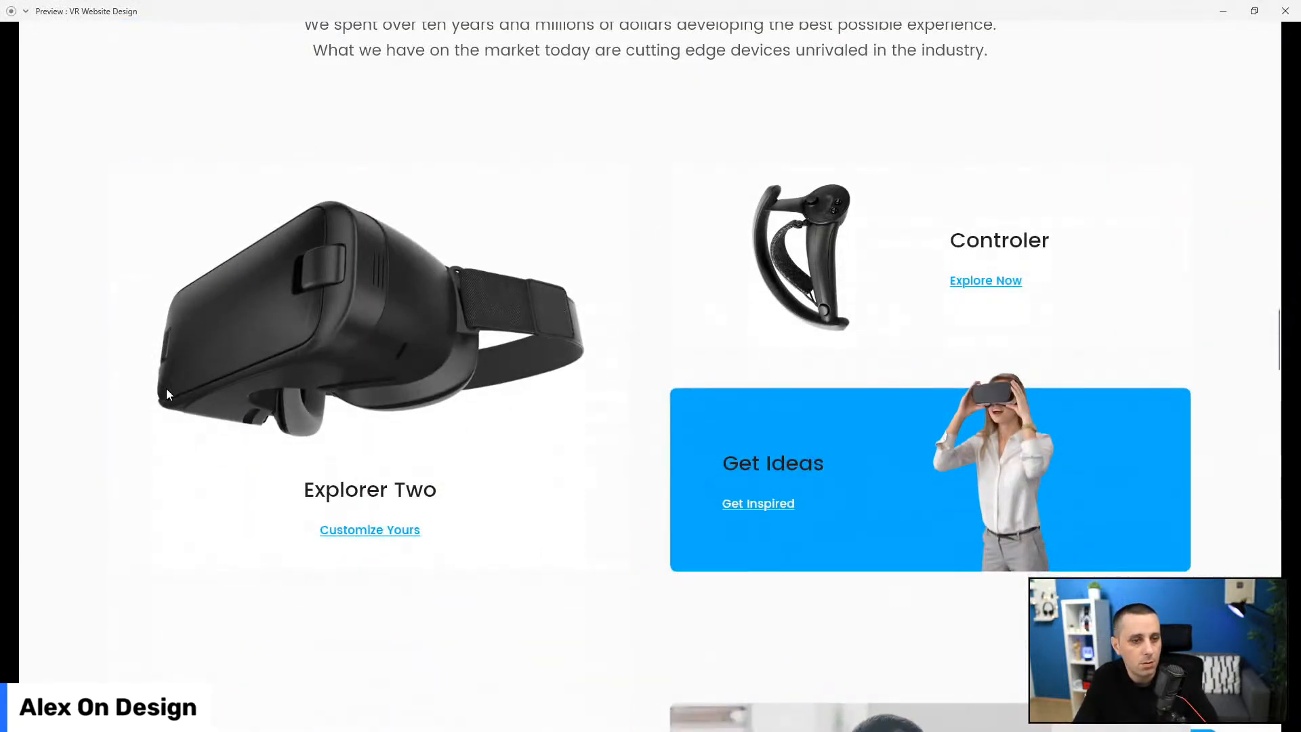
pyautogui.scroll(-7, 70, 328)
pyautogui.scroll(-8, 212, 372)
pyautogui.scroll(-2, 152, 373)
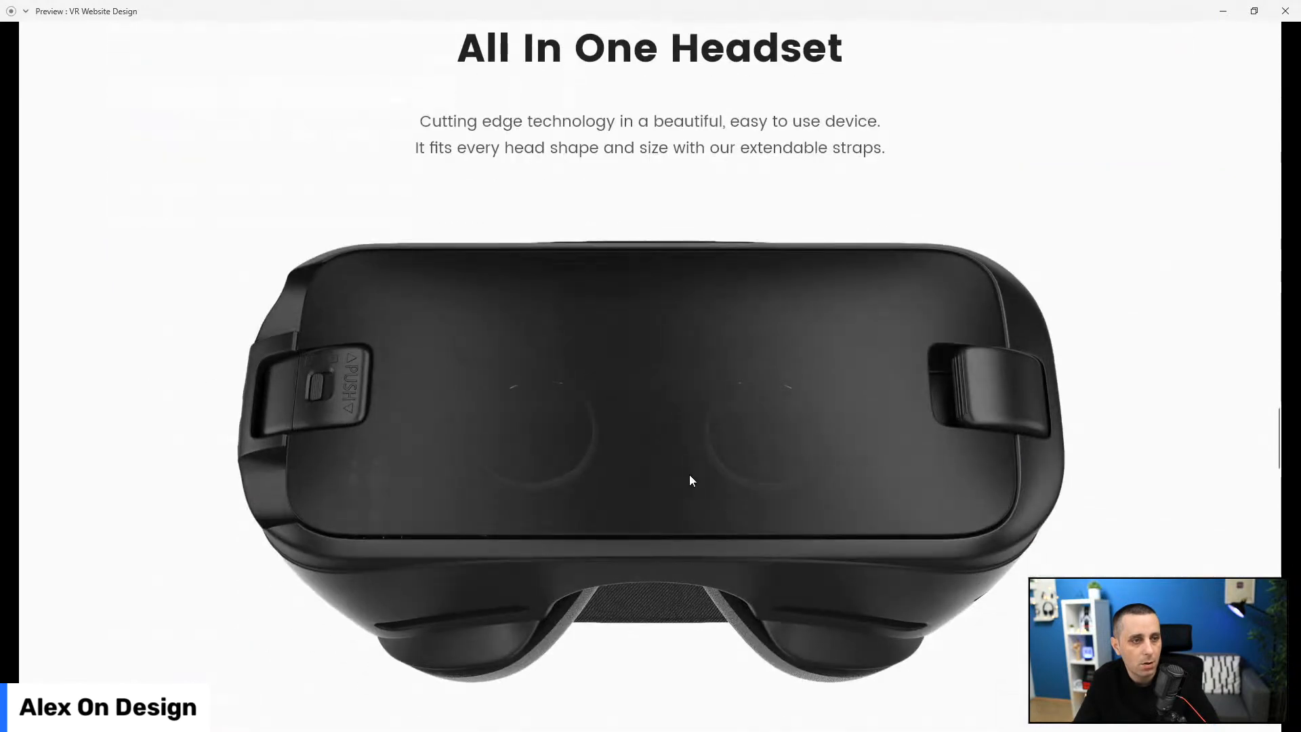
pyautogui.scroll(2, 689, 480)
pyautogui.scroll(-2, 690, 479)
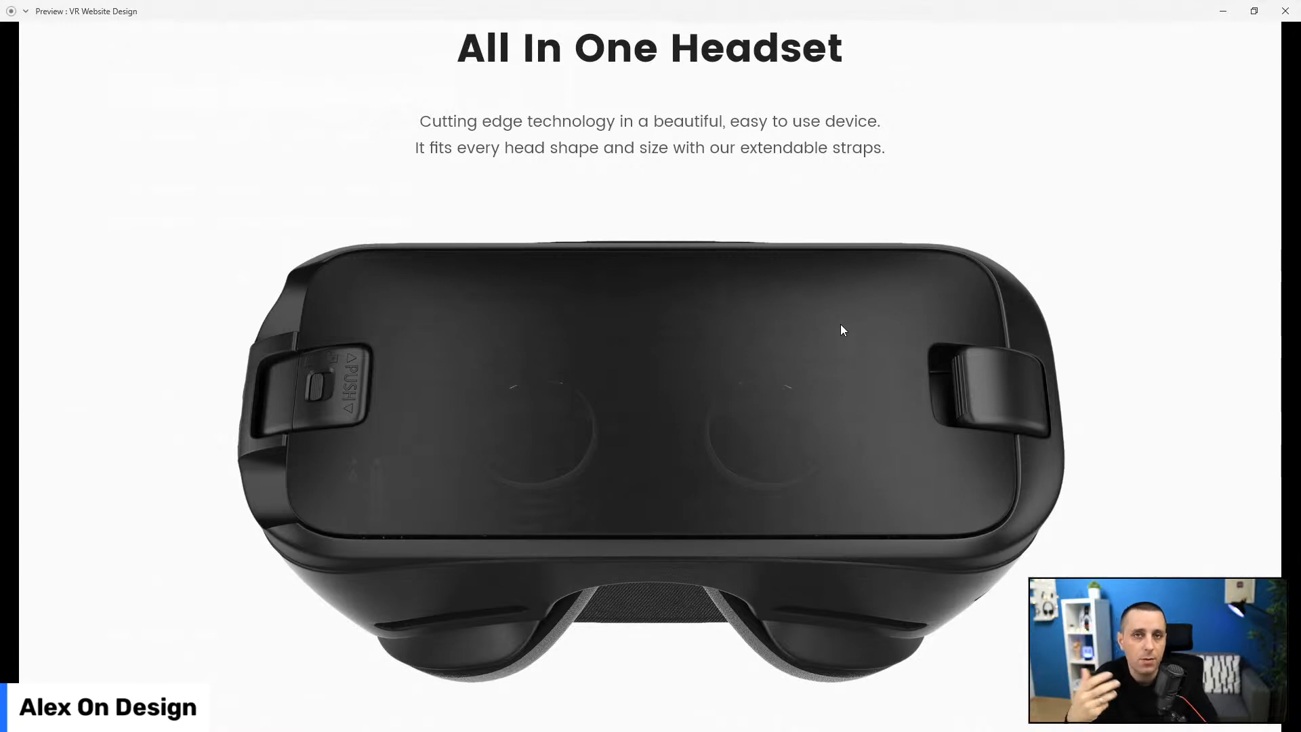
pyautogui.scroll(-5, 840, 330)
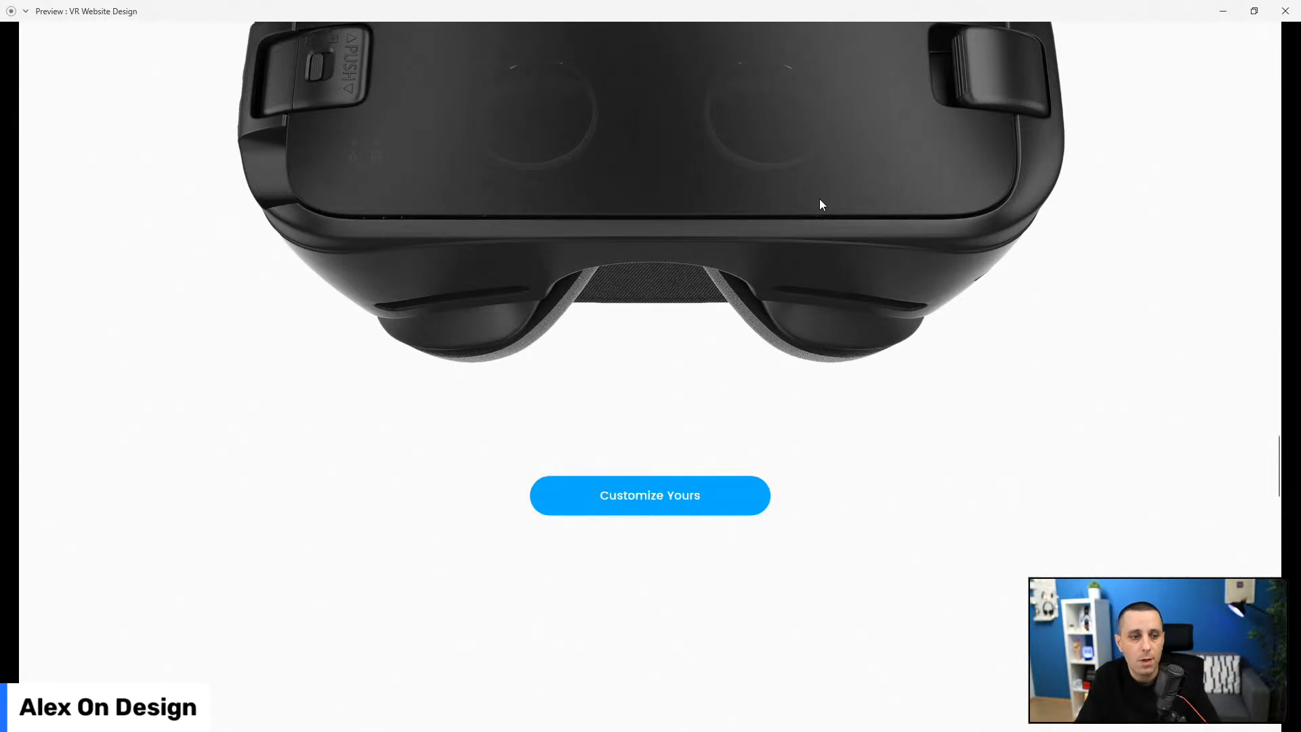
pyautogui.scroll(3, 655, 509)
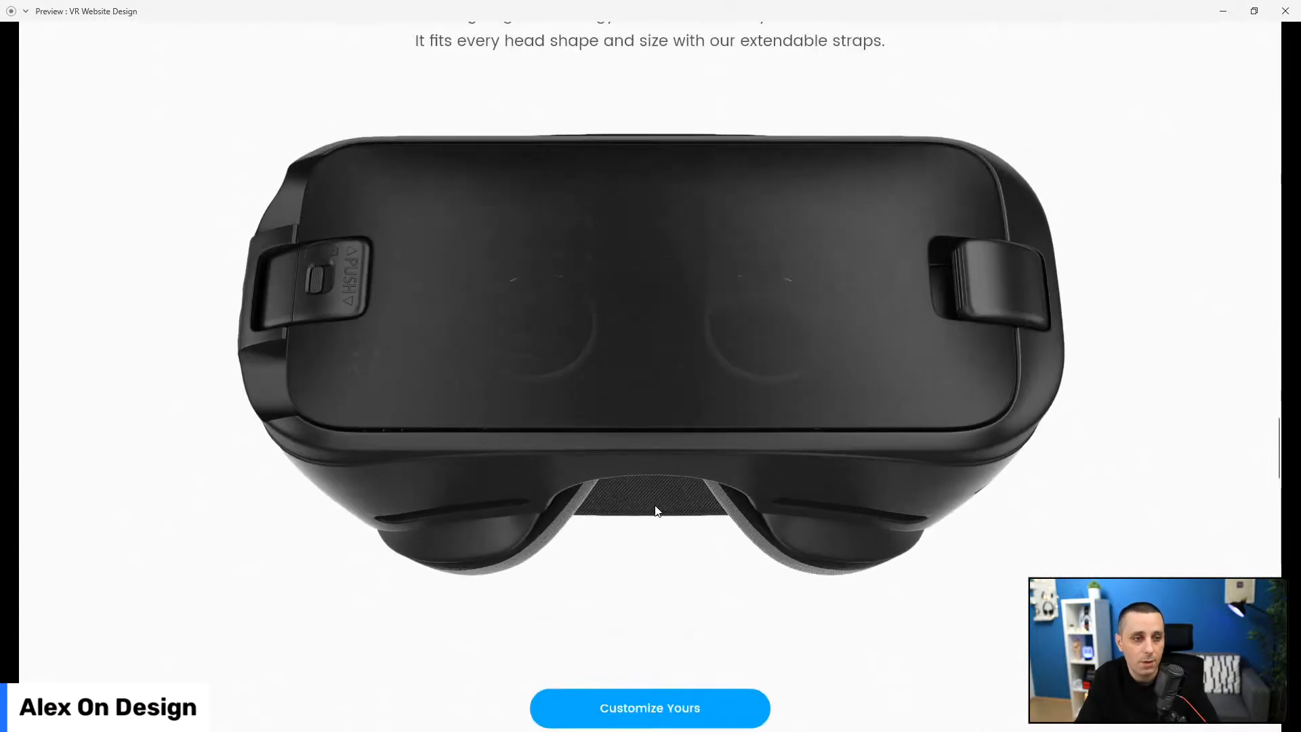
pyautogui.scroll(-2, 656, 512)
pyautogui.click(1285, 10)
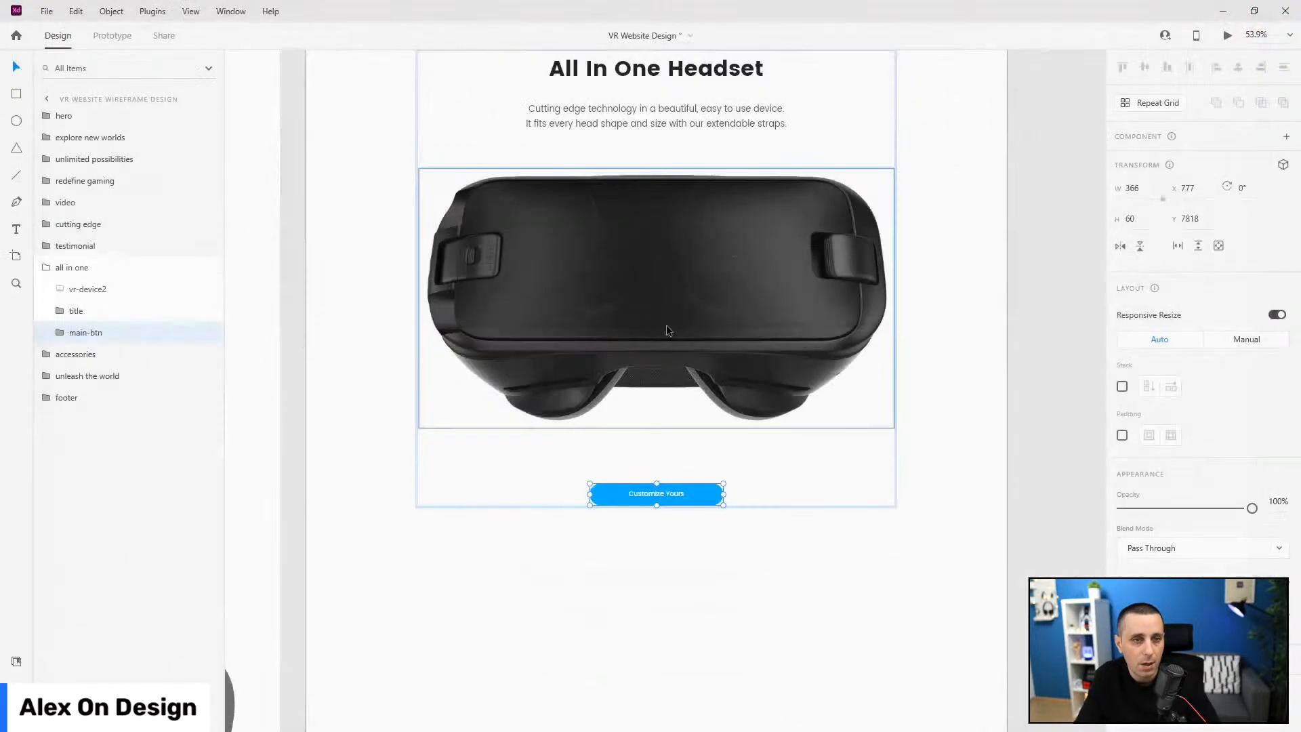
# - Scale the headset image down to 1200 × 656 px and position it 100 px below the description
pyautogui.click(699, 271)
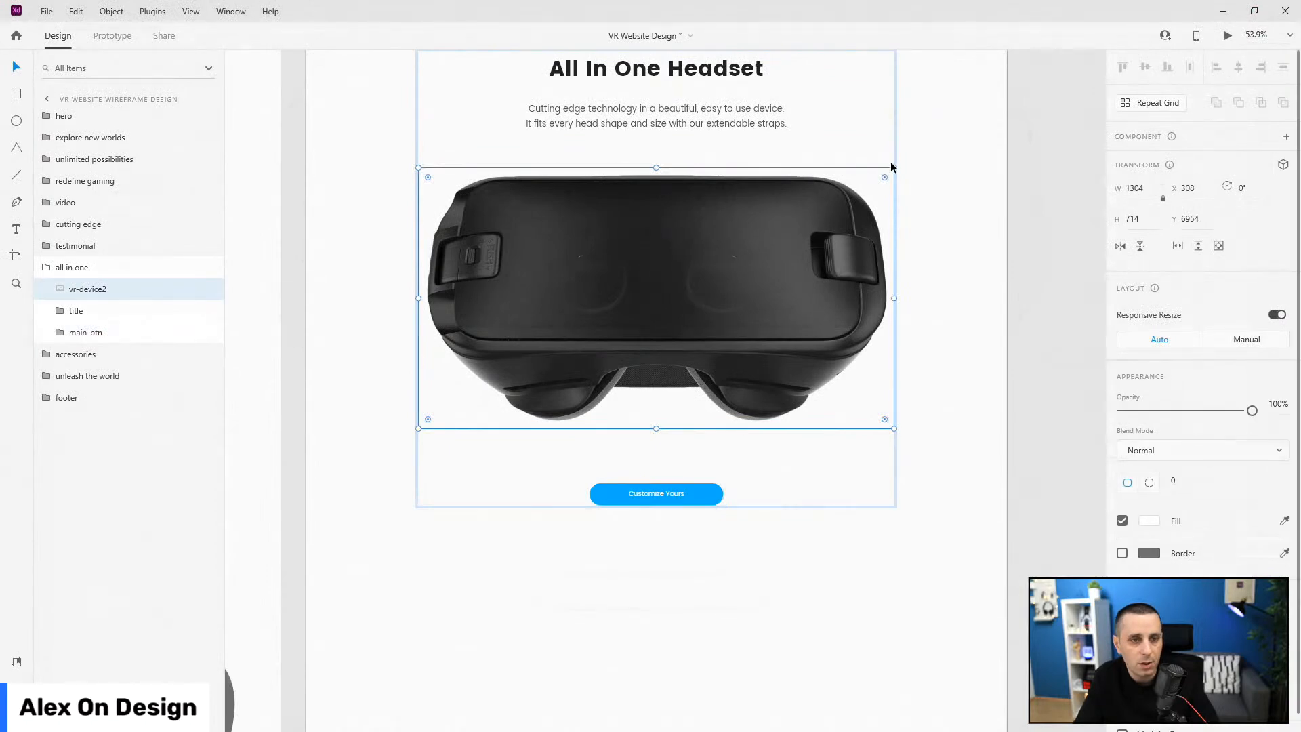
pyautogui.moveTo(892, 166); pyautogui.dragTo(874, 179)
pyautogui.hotkey('shift', 'Up')
pyautogui.hotkey('shift', 'Up')
pyautogui.hotkey('shift', 'Up')
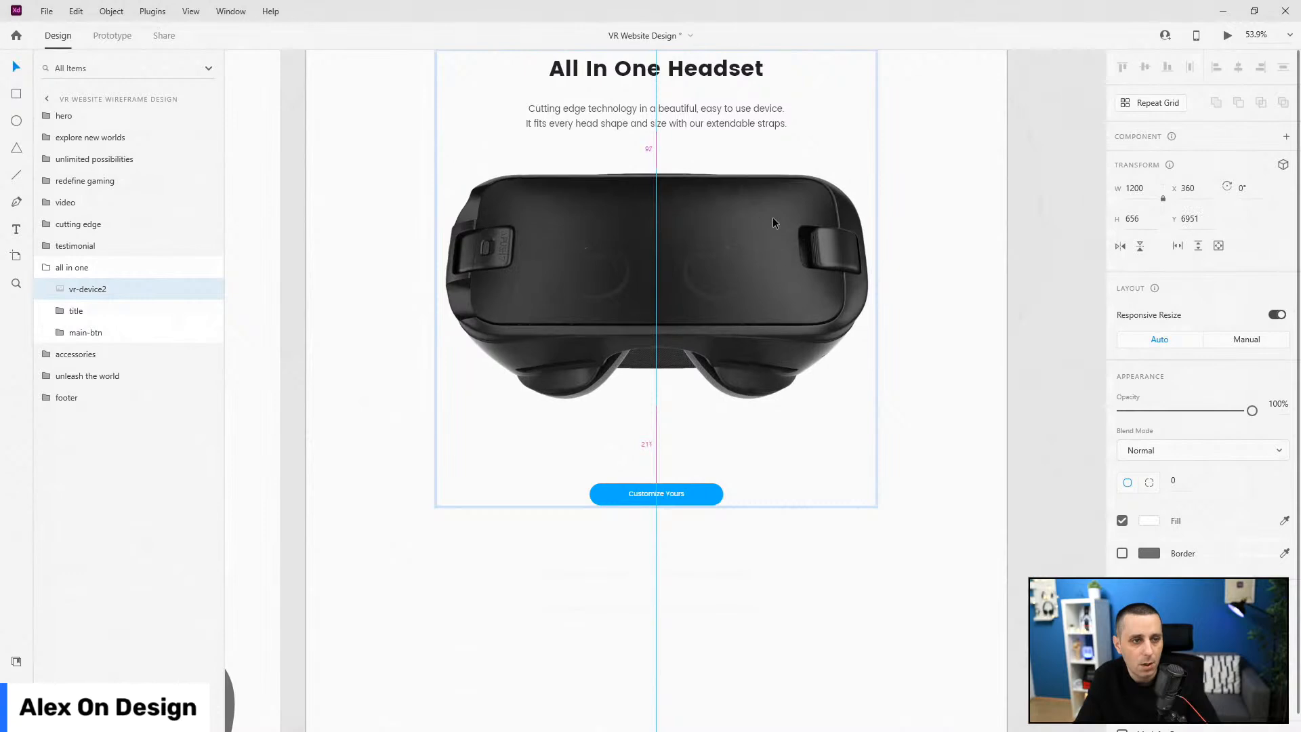
pyautogui.press('Down')
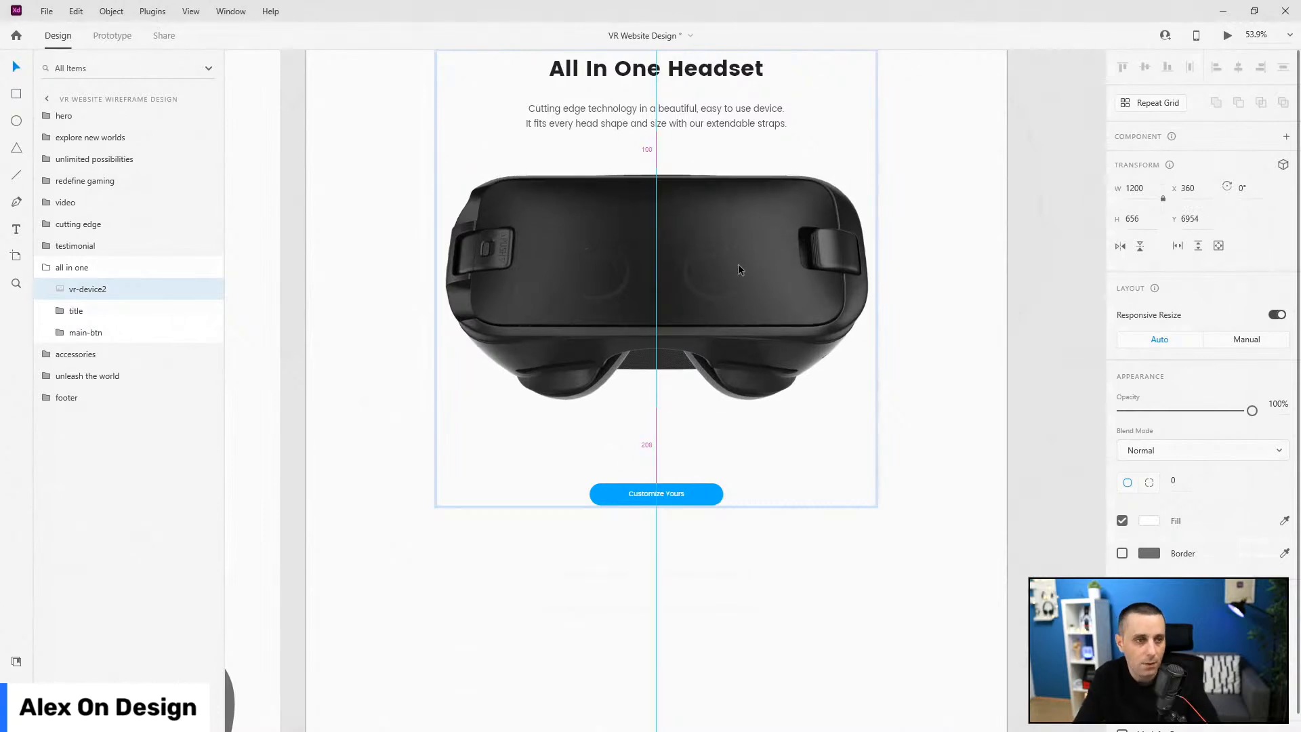
# - Move the Customize Yours button up to Y 7710, closer beneath the smaller headset image
pyautogui.moveTo(690, 492); pyautogui.dragTo(688, 468)
pyautogui.moveTo(689, 463); pyautogui.dragTo(688, 454)
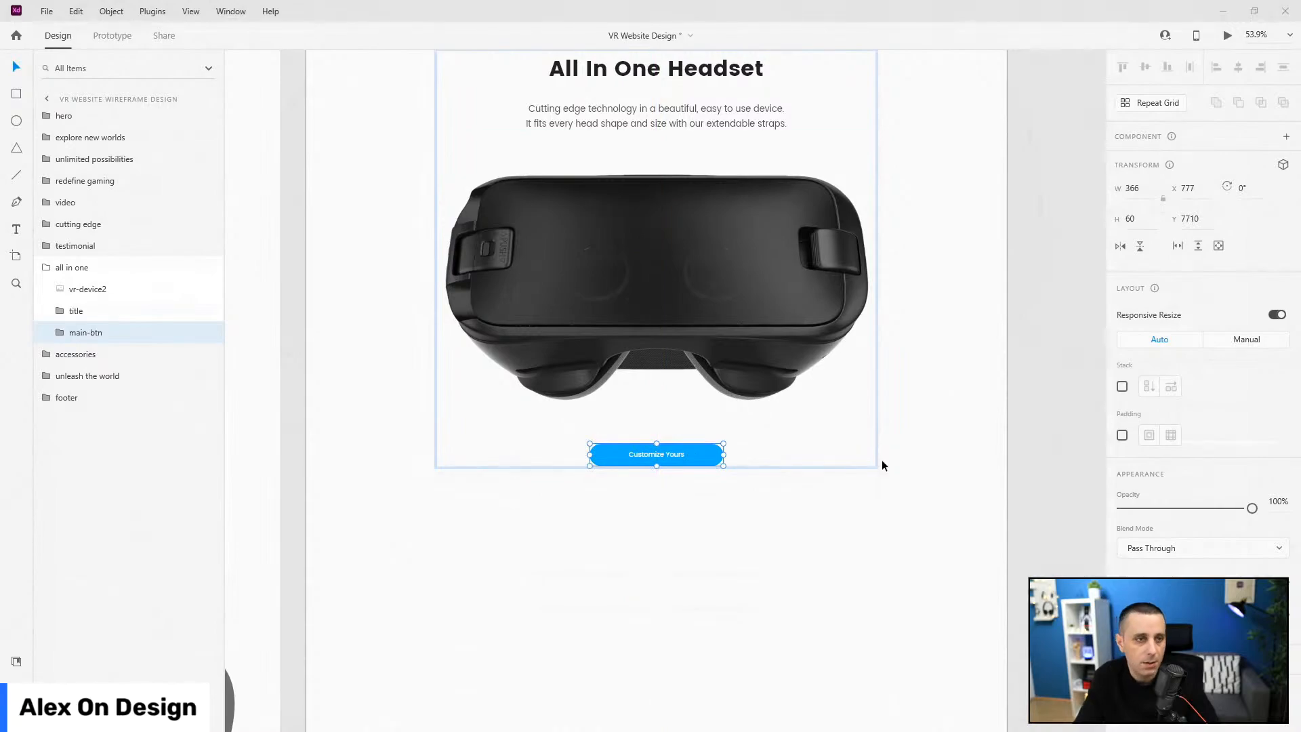
# - Preview the full website and check the resized headset image with its button in the All In One Headset section
pyautogui.hotkey('ctrl', 'Return')
pyautogui.scroll(-5, 283, 323)
pyautogui.scroll(-20, 248, 327)
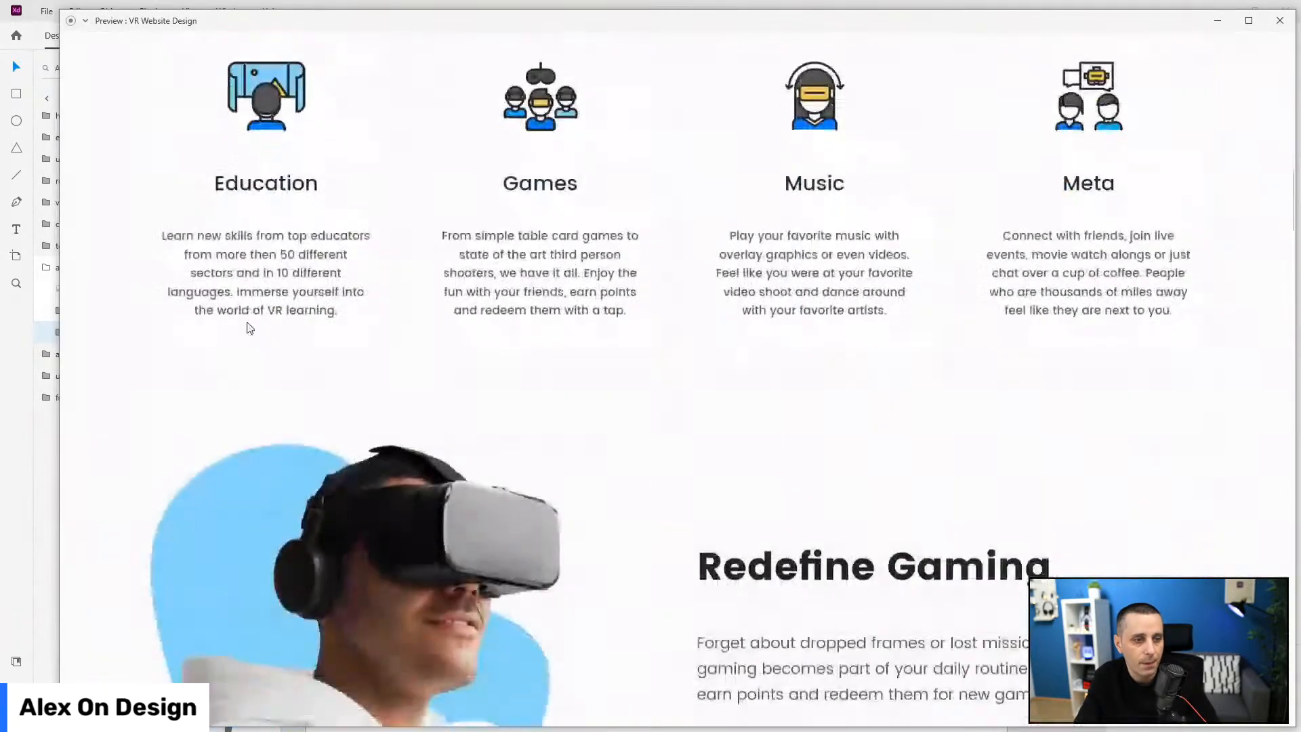
pyautogui.scroll(-9, 247, 327)
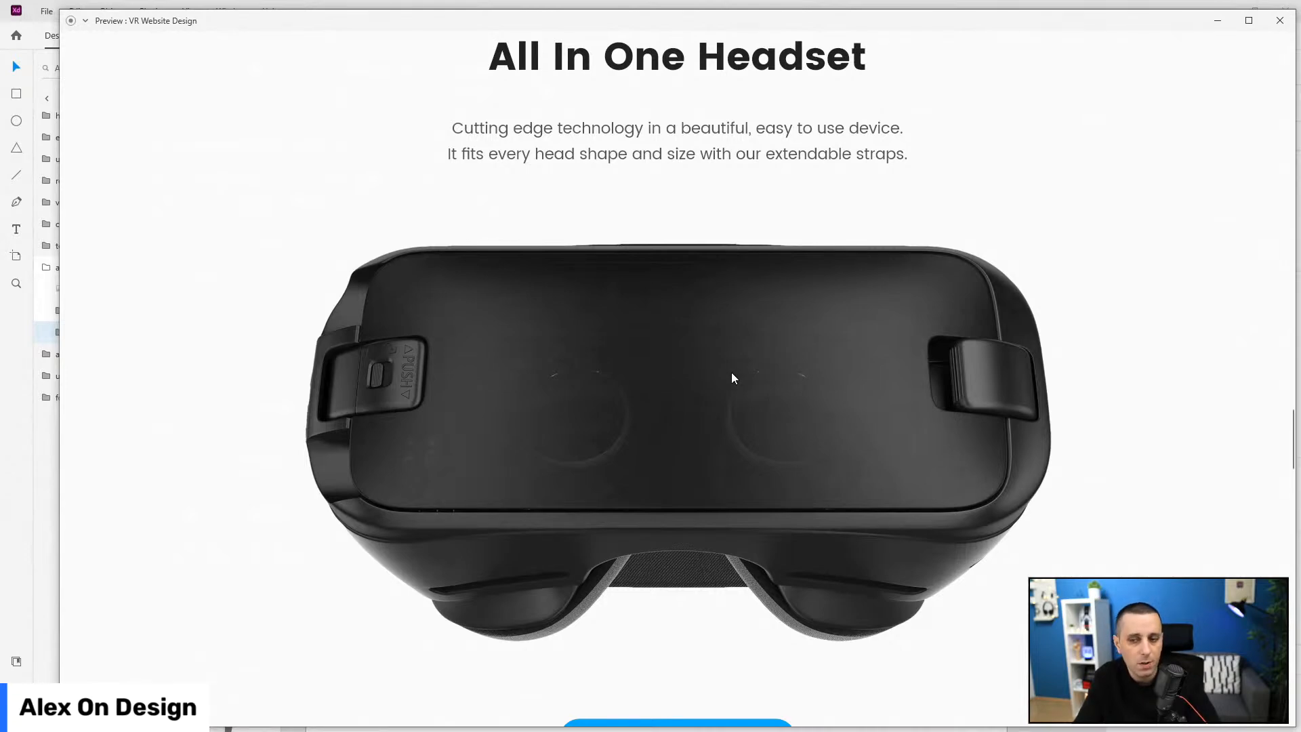
pyautogui.scroll(-3, 730, 372)
pyautogui.click(1278, 21)
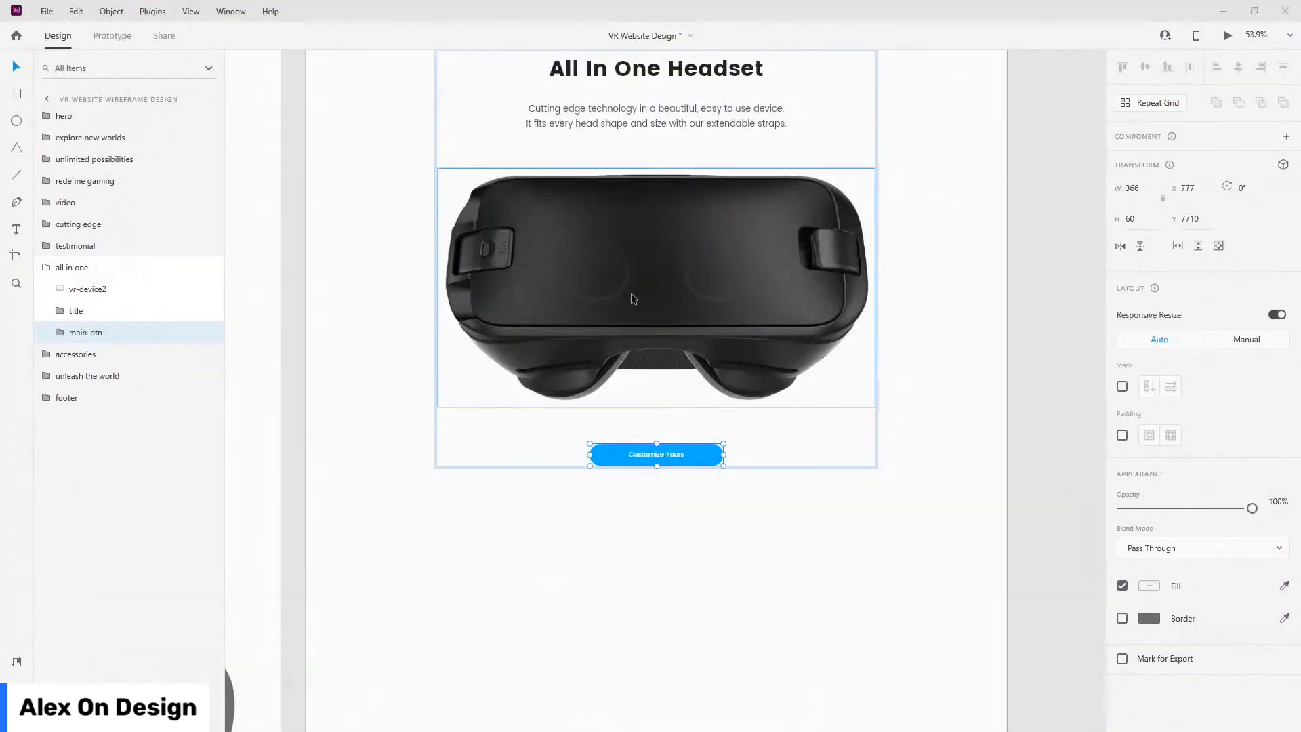
# - Reorder the vr-device2 layer between title and main-btn in the all in one group, and collapse the group
pyautogui.click(110, 290)
pyautogui.moveTo(107, 313); pyautogui.dragTo(78, 296)
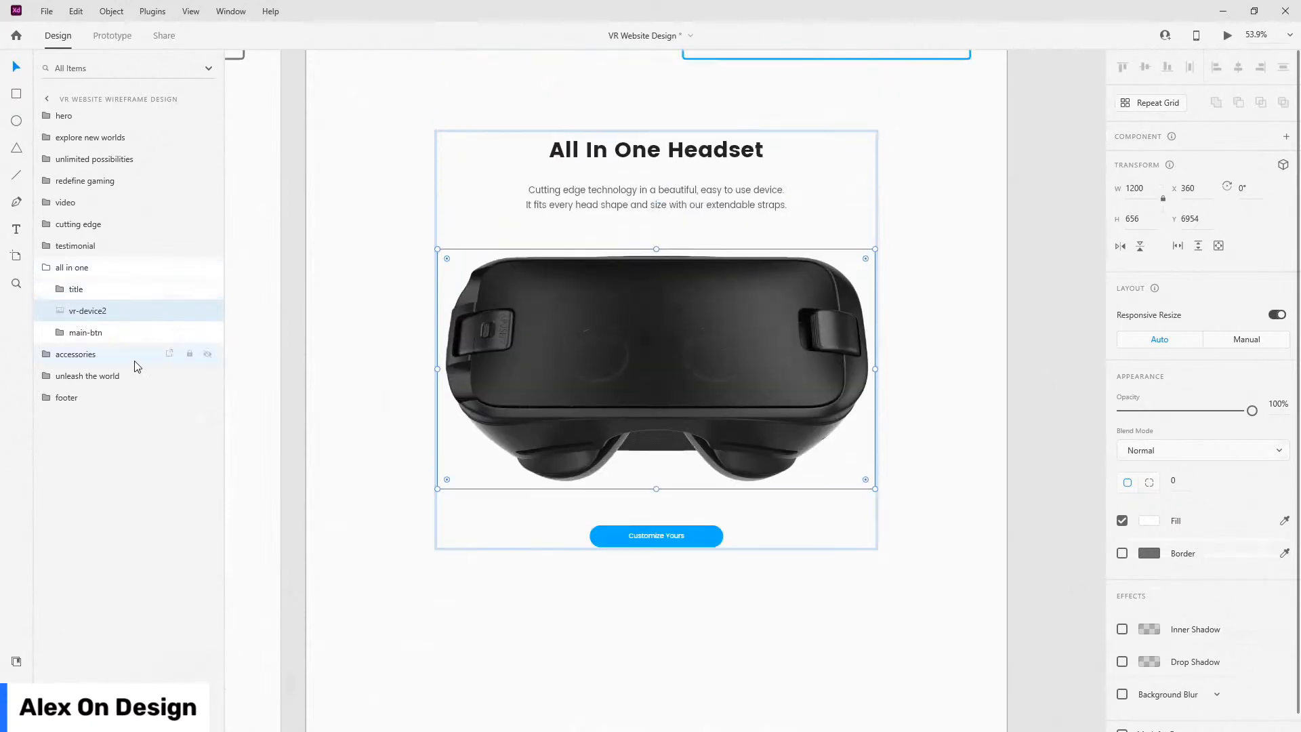
pyautogui.click(71, 268)
# - Move the accessories, unleash the world and footer sections up together to Y 7970, beneath the Customize Yours button
pyautogui.scroll(-5, 752, 354)
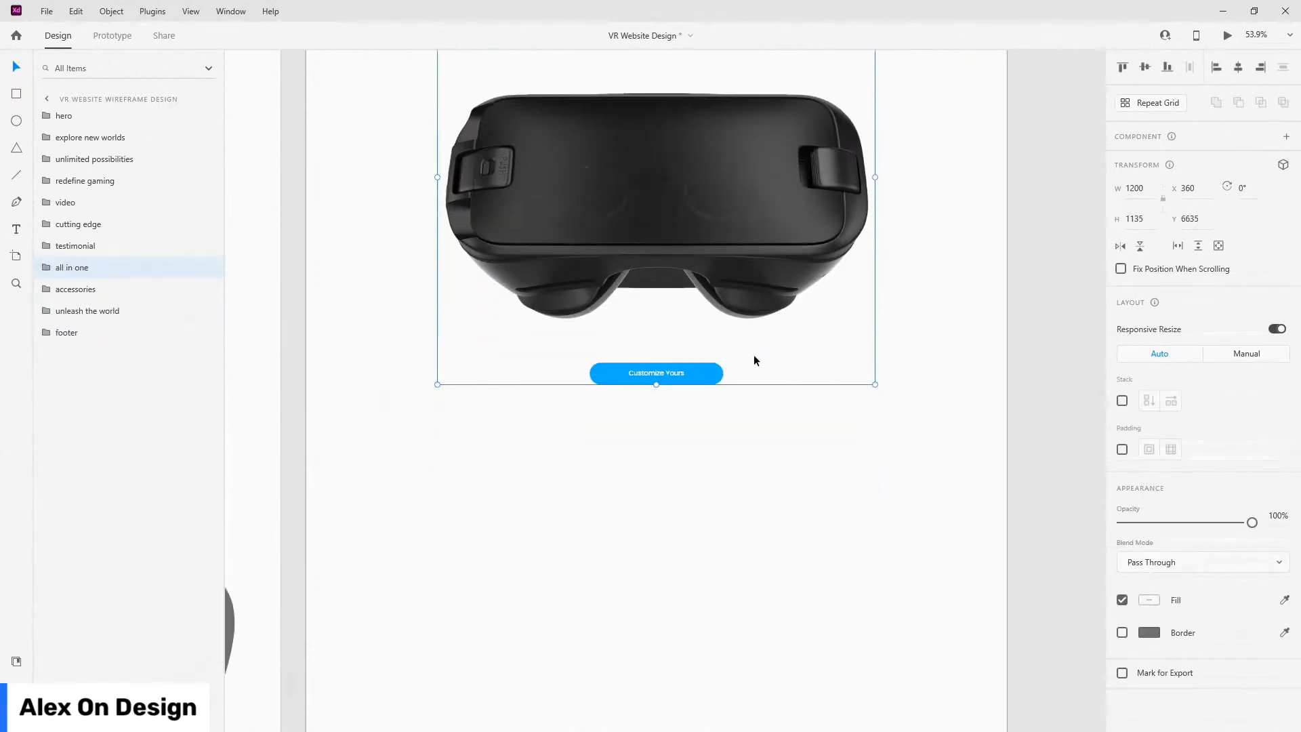
pyautogui.scroll(-5, 709, 360)
pyautogui.click(689, 486)
pyautogui.keyDown('shift'); pyautogui.click(714, 567); pyautogui.keyUp('shift')
pyautogui.keyDown('shift'); pyautogui.click(744, 617); pyautogui.keyUp('shift')
pyautogui.moveTo(747, 589); pyautogui.dragTo(741, 452)
pyautogui.scroll(5, 687, 339)
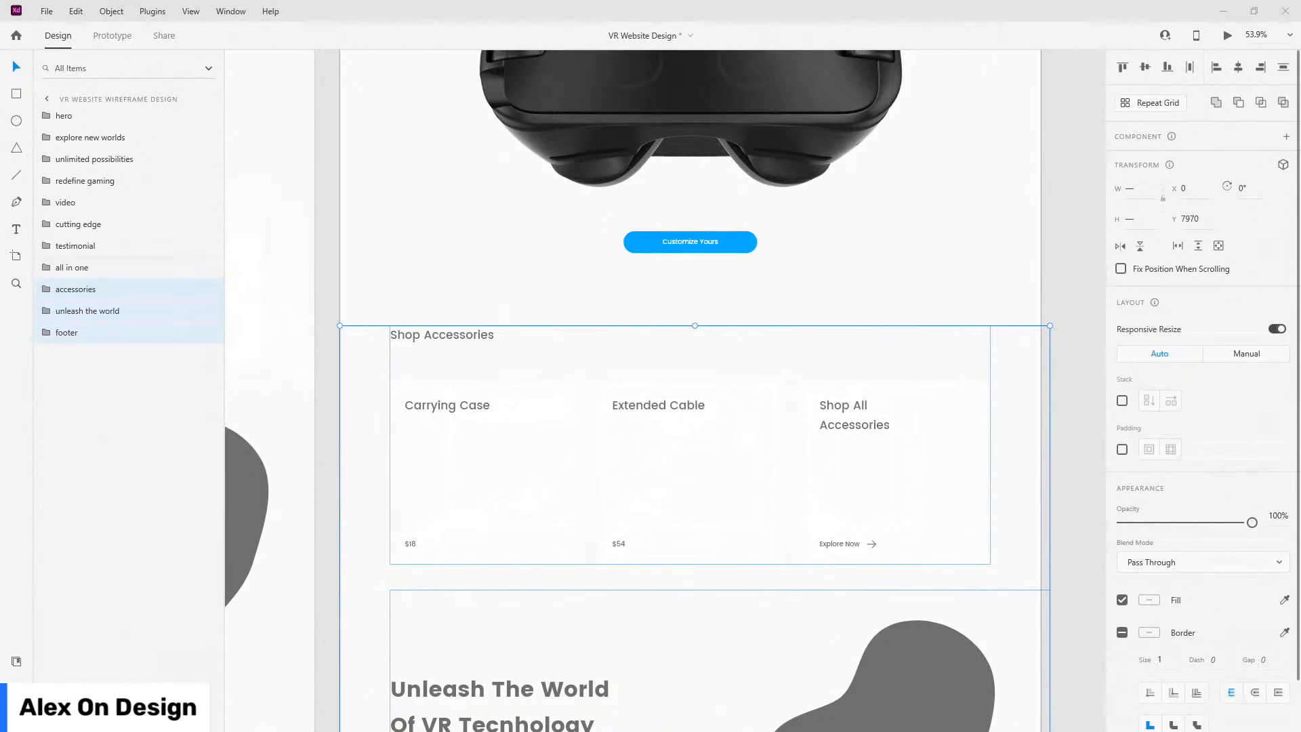
# - Apply the main-dark color to the Shop Accessories heading
pyautogui.doubleClick(437, 335)
pyautogui.click(21, 660)
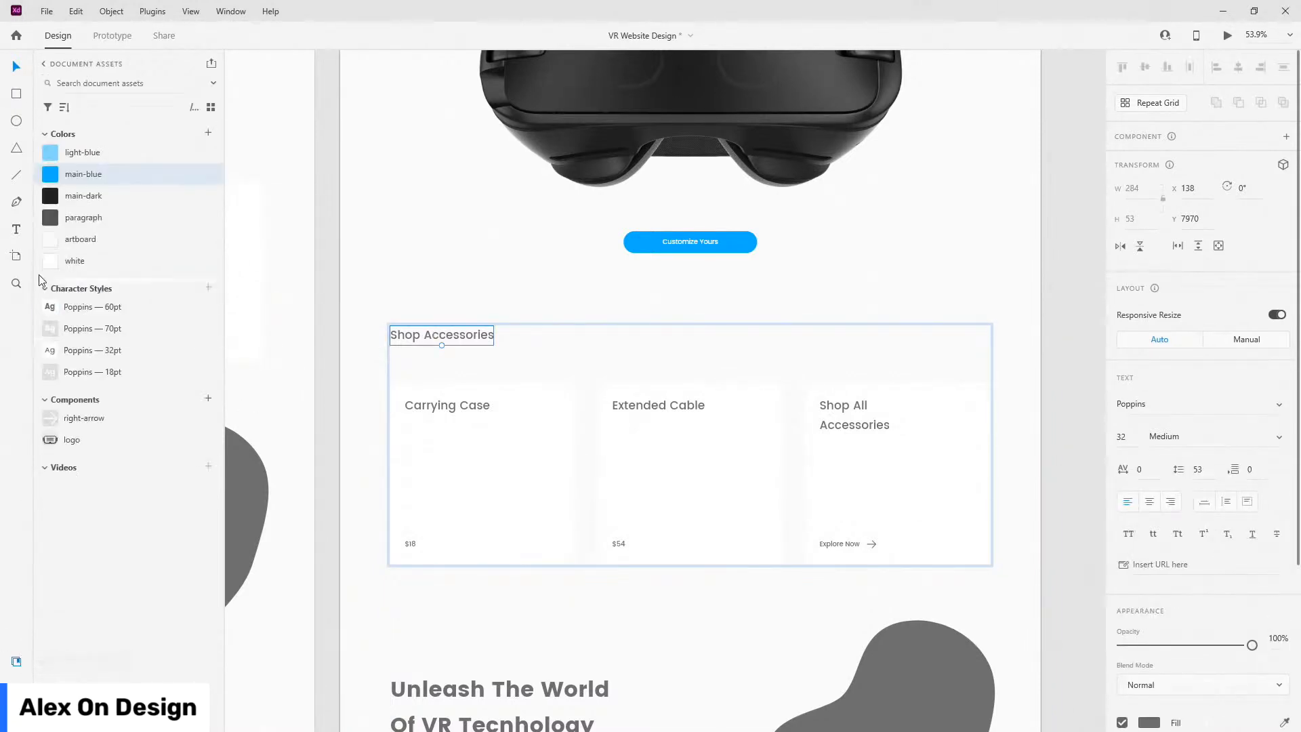
pyautogui.click(74, 200)
# - Color the Carrying Case and Extended Cable titles main-dark and their prices with the paragraph color
pyautogui.doubleClick(485, 409)
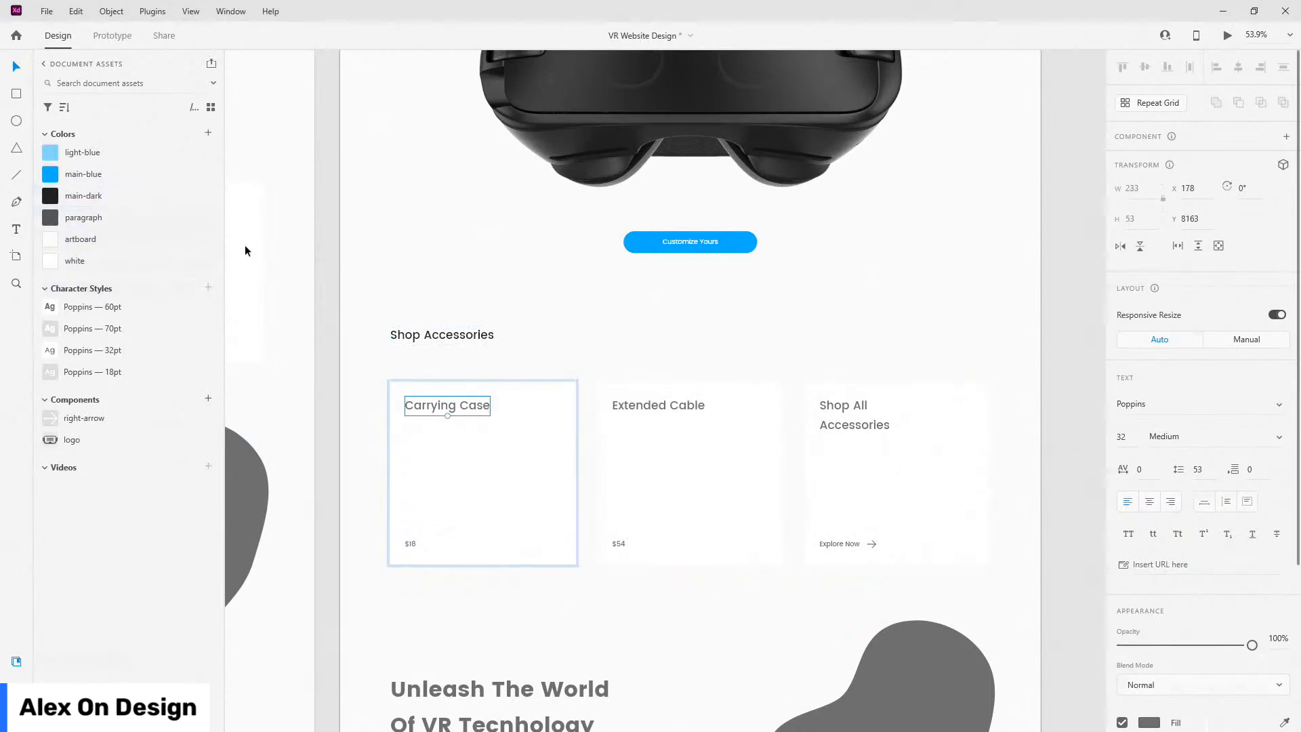
pyautogui.click(114, 197)
pyautogui.click(410, 544)
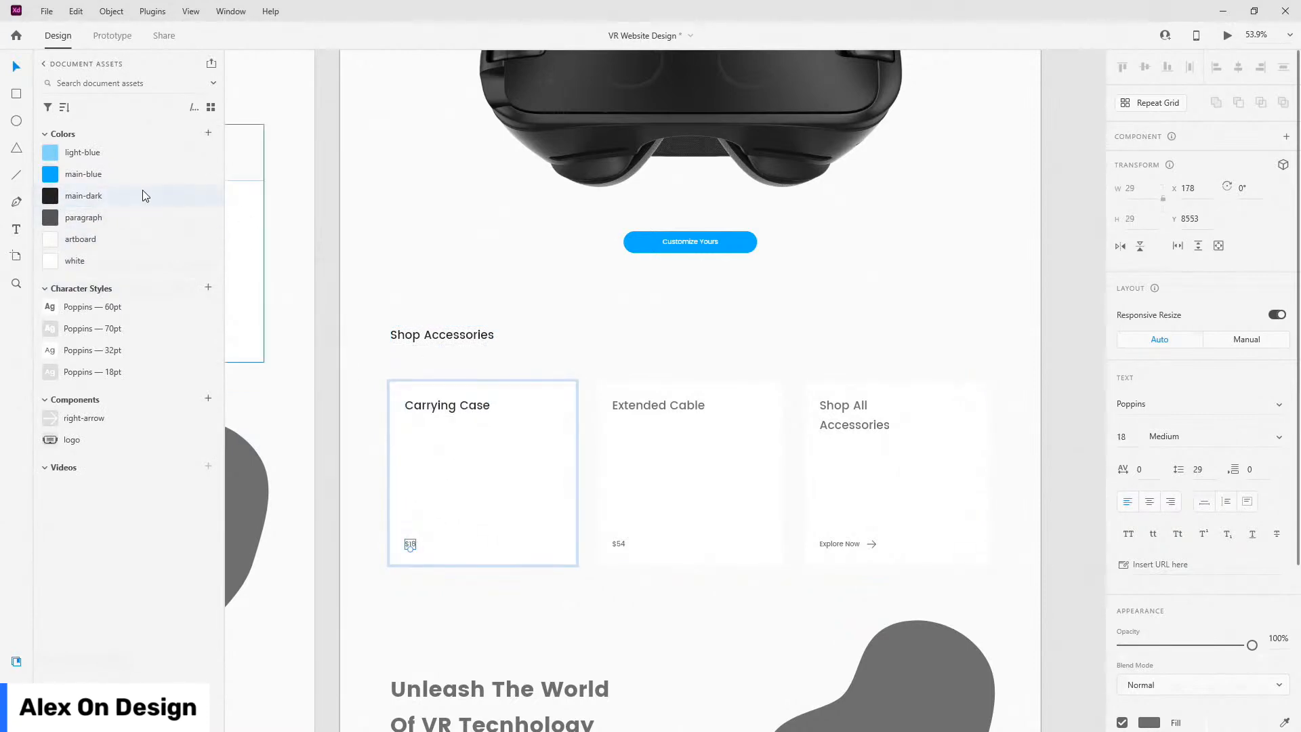
pyautogui.doubleClick(670, 401)
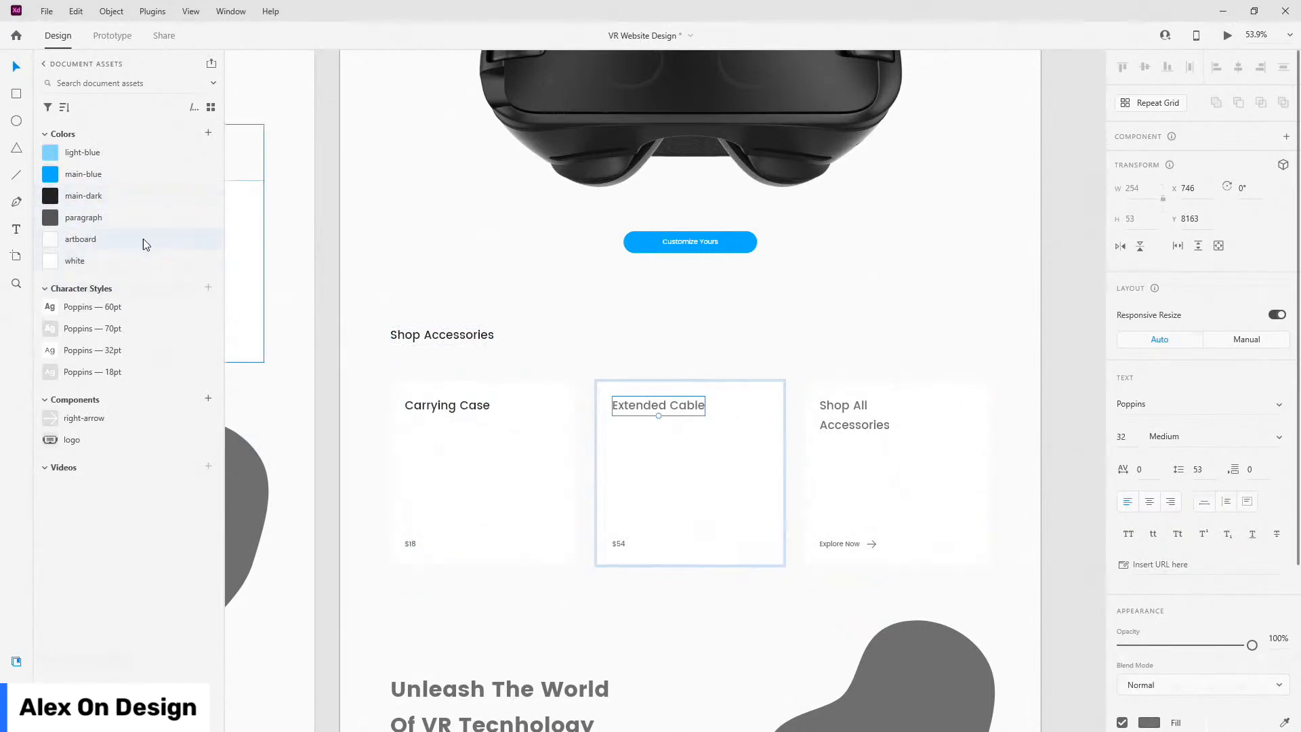
pyautogui.click(111, 200)
pyautogui.click(618, 544)
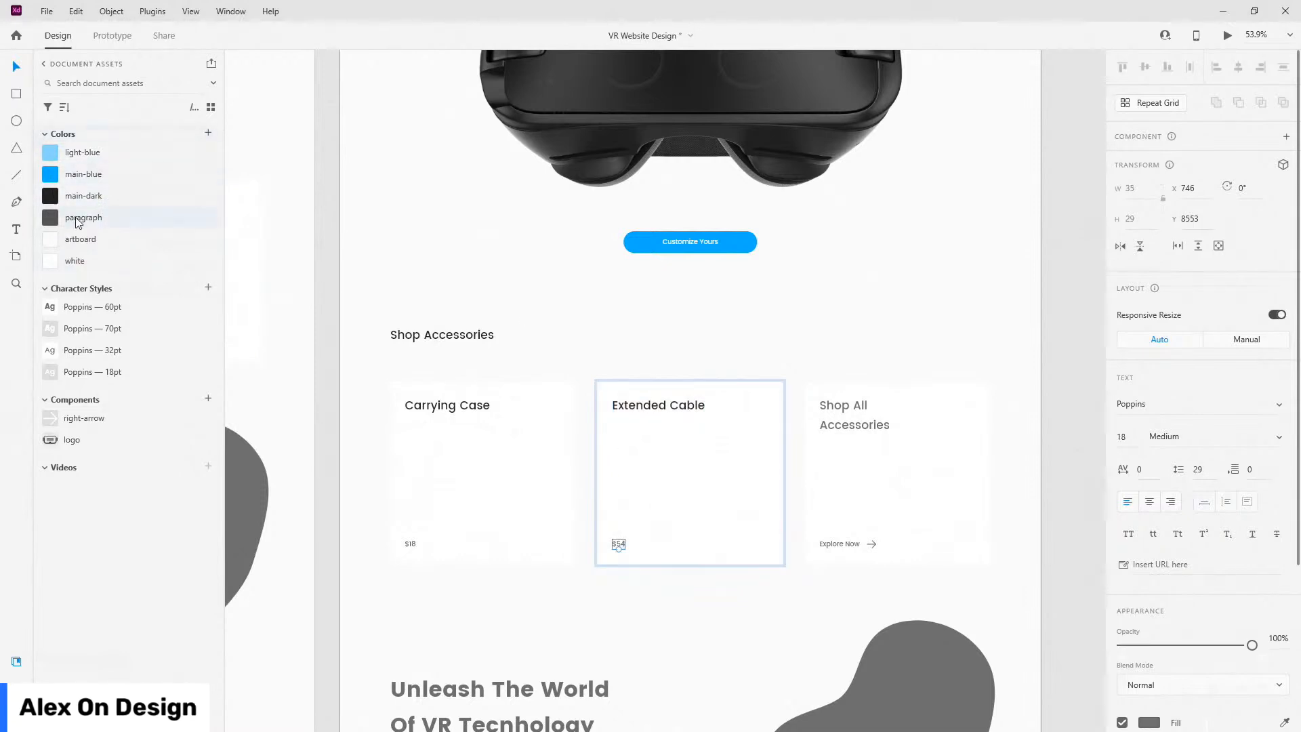
# - Fill the Shop All Accessories card's background with the main-dark color
pyautogui.keyDown('ctrl'); pyautogui.click(854, 416); pyautogui.keyUp('ctrl')
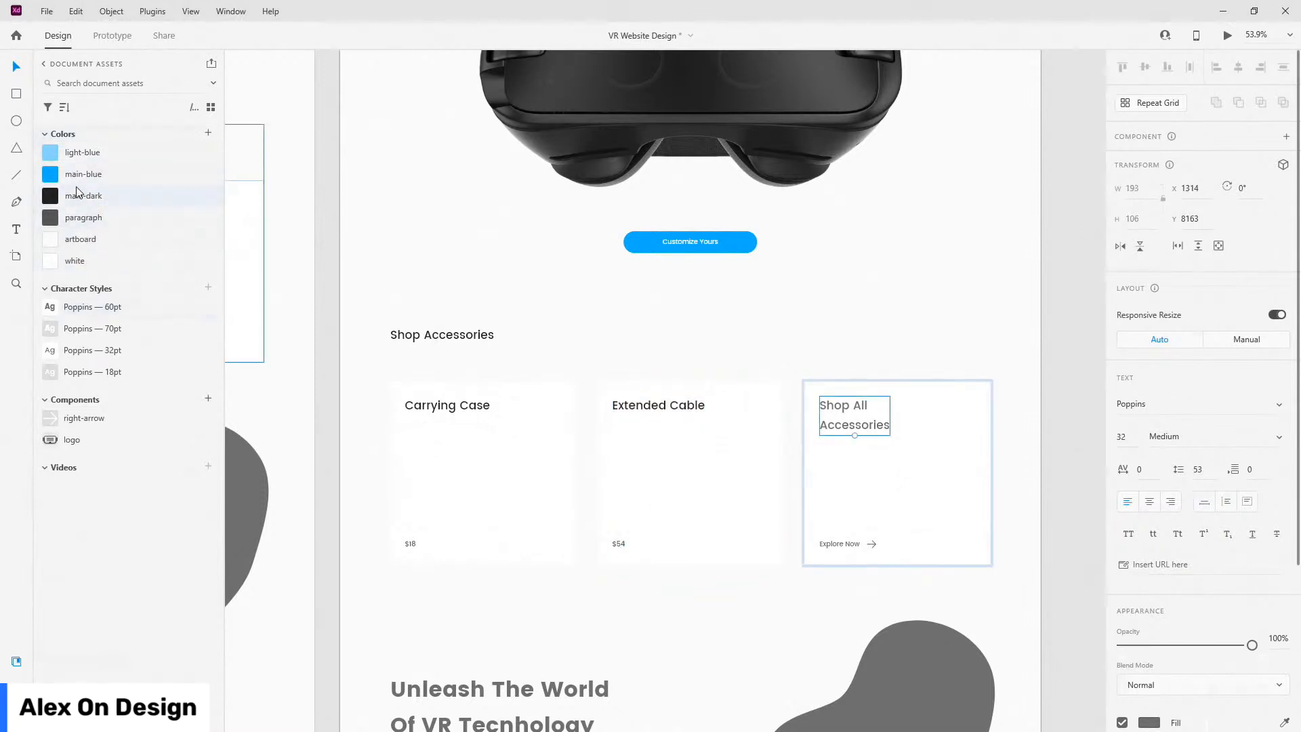
pyautogui.click(958, 407)
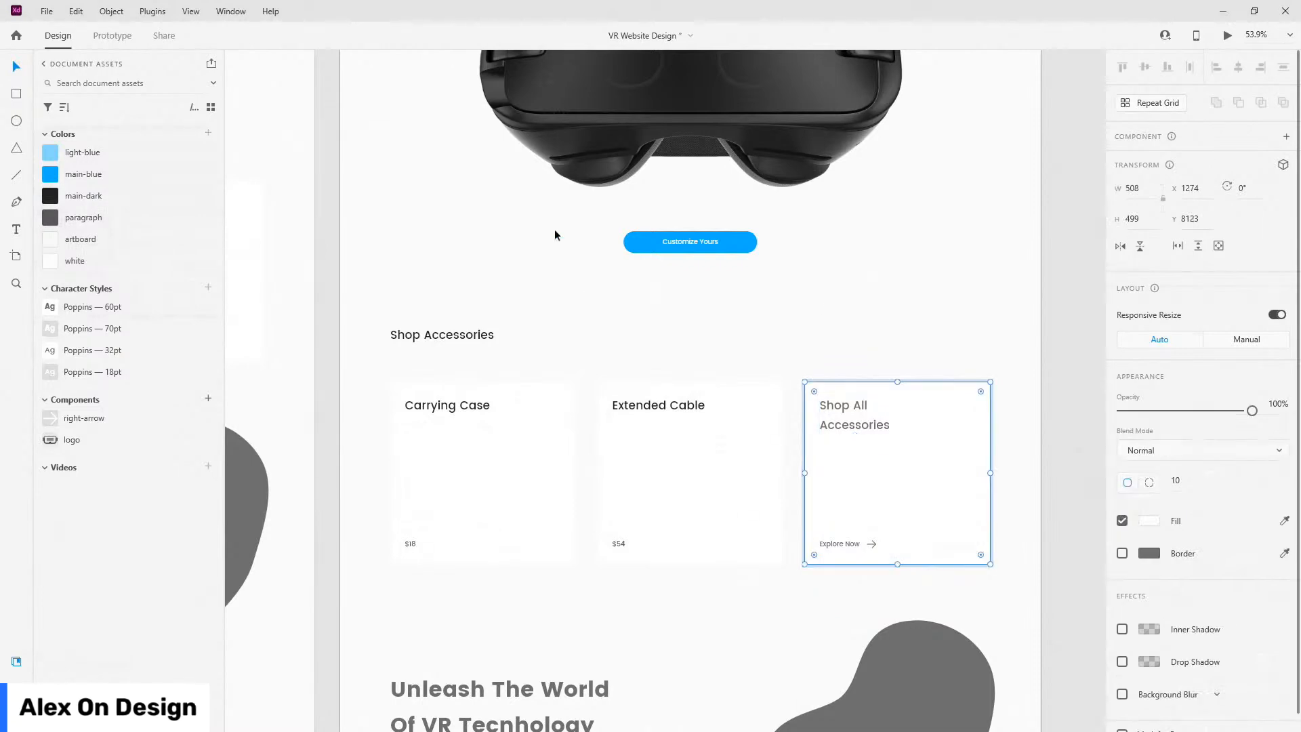
pyautogui.click(51, 197)
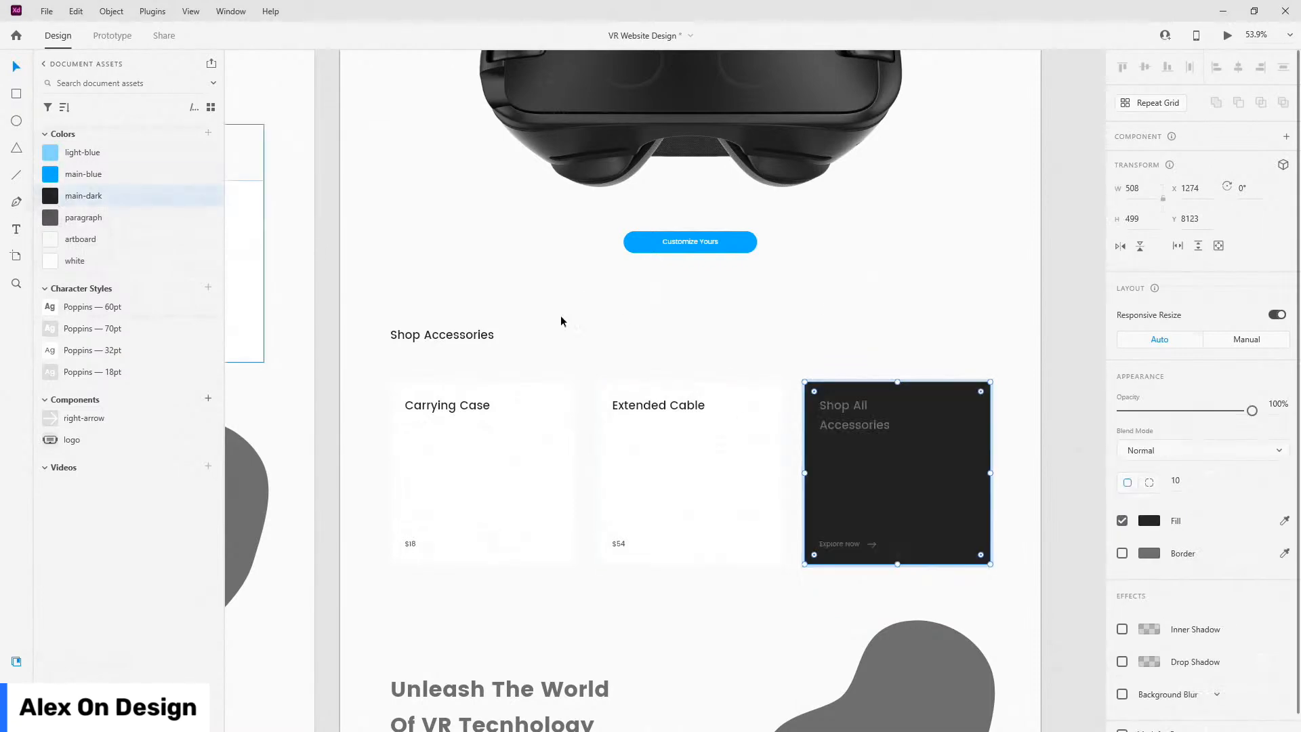
# - Recolor the Shop All Accessories title, the Explore Now label and its arrow with the artboard color
pyautogui.keyDown('ctrl'); pyautogui.click(877, 433); pyautogui.keyUp('ctrl')
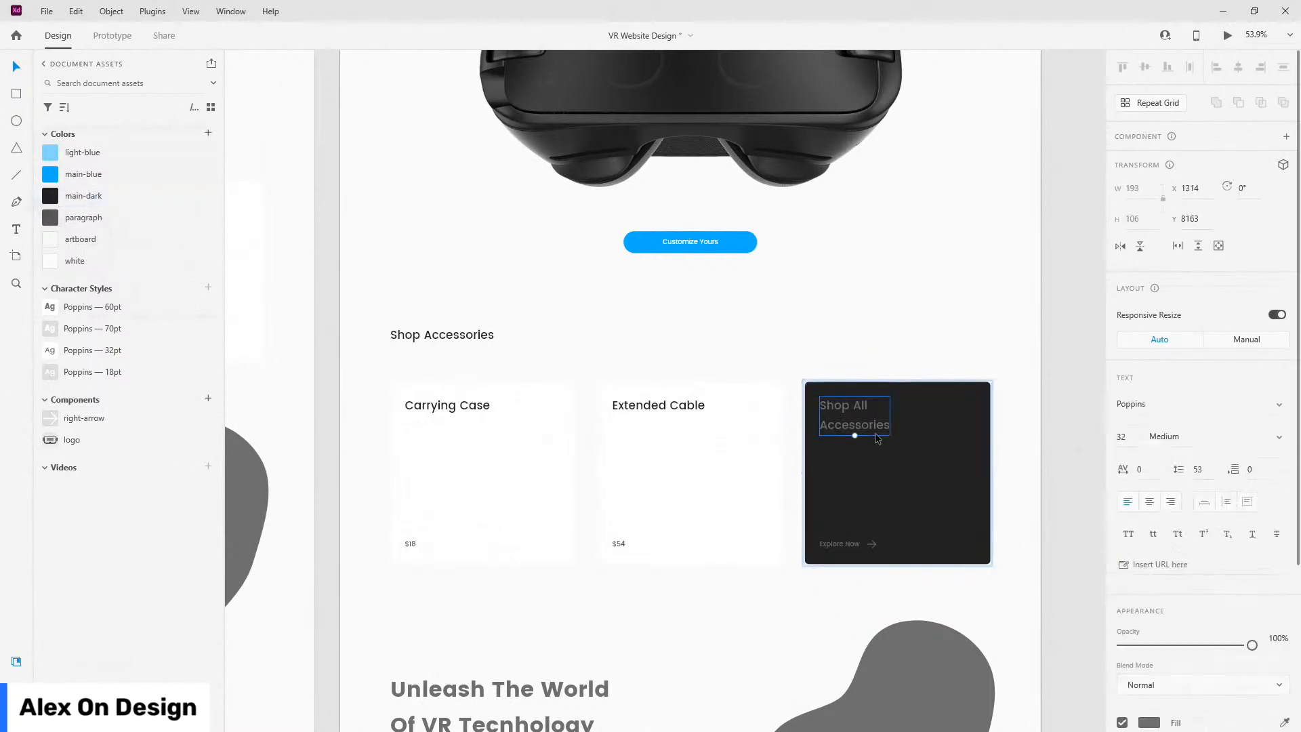
pyautogui.click(99, 243)
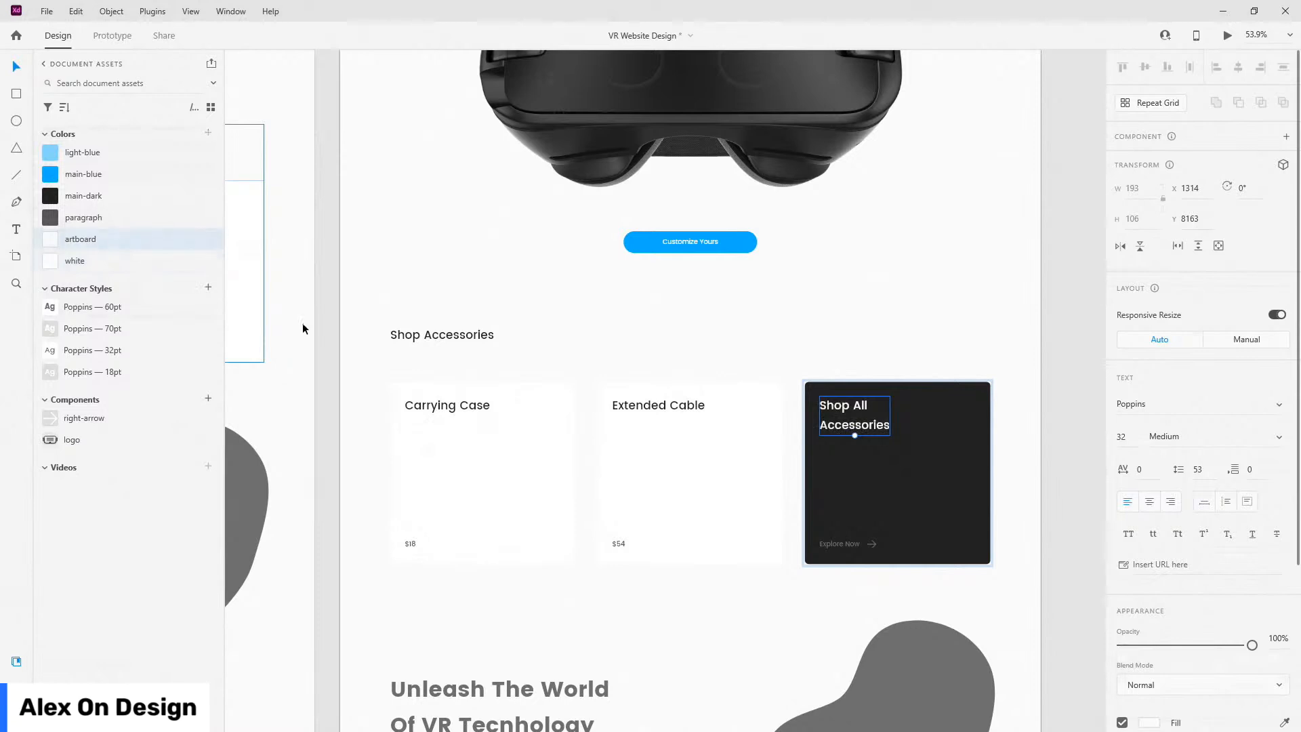
pyautogui.click(843, 545)
pyautogui.click(109, 240)
pyautogui.scroll(2, 878, 544)
pyautogui.scroll(5, 891, 553)
pyautogui.click(852, 542)
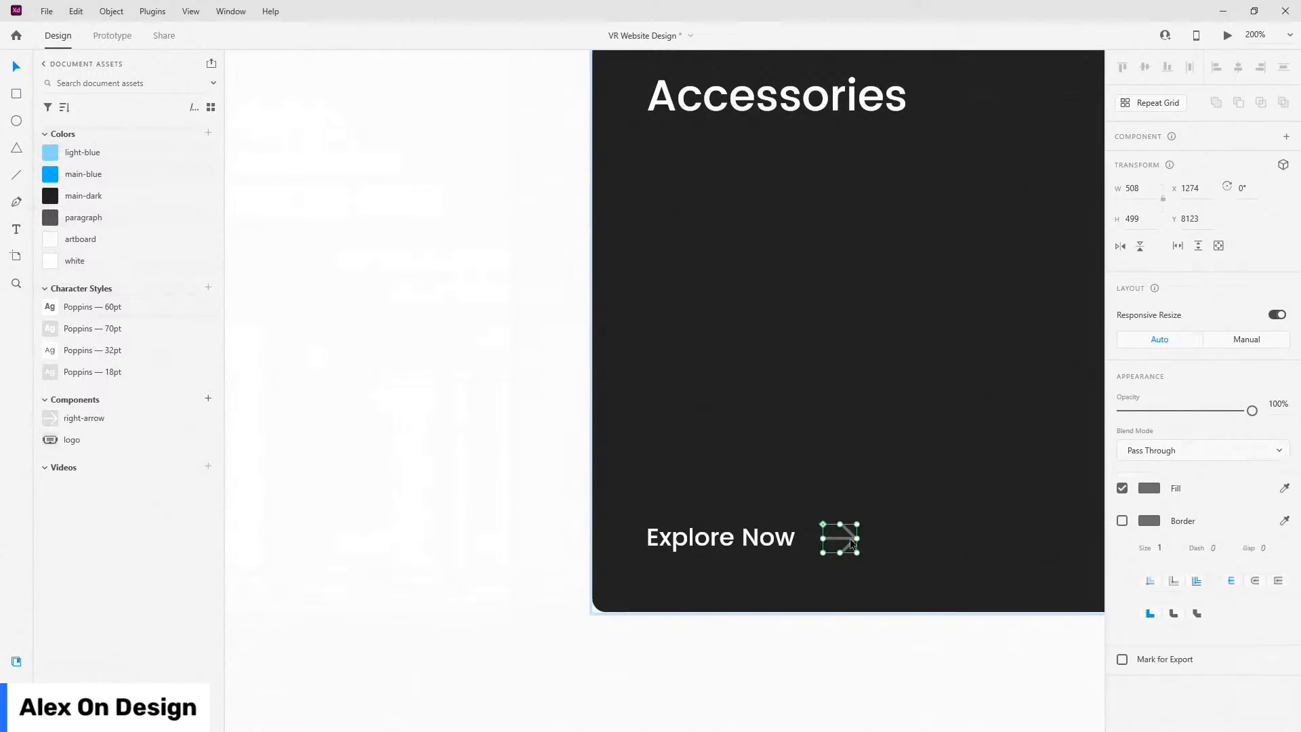
pyautogui.click(68, 245)
# - Paste the carrying case image into the Carrying Case card and scale it down to 578 × 578 px
pyautogui.scroll(-6, 851, 409)
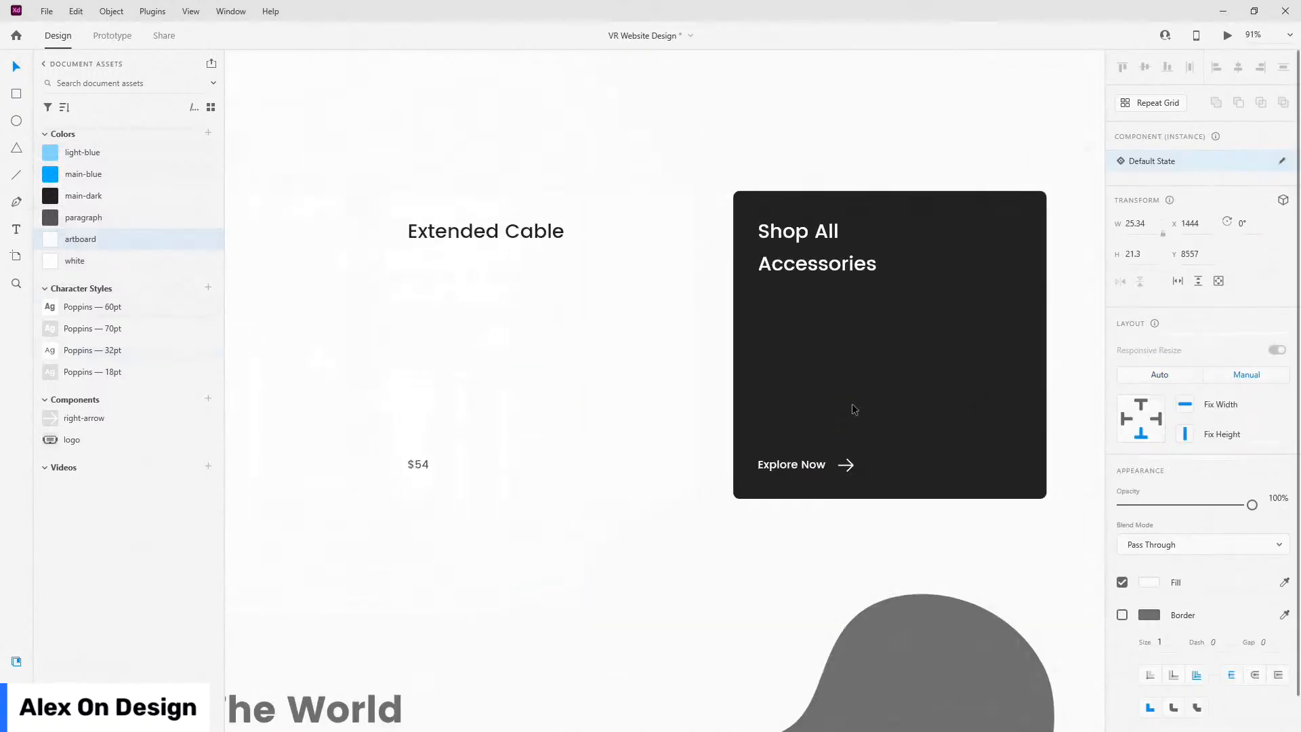
pyautogui.scroll(-1, 994, 397)
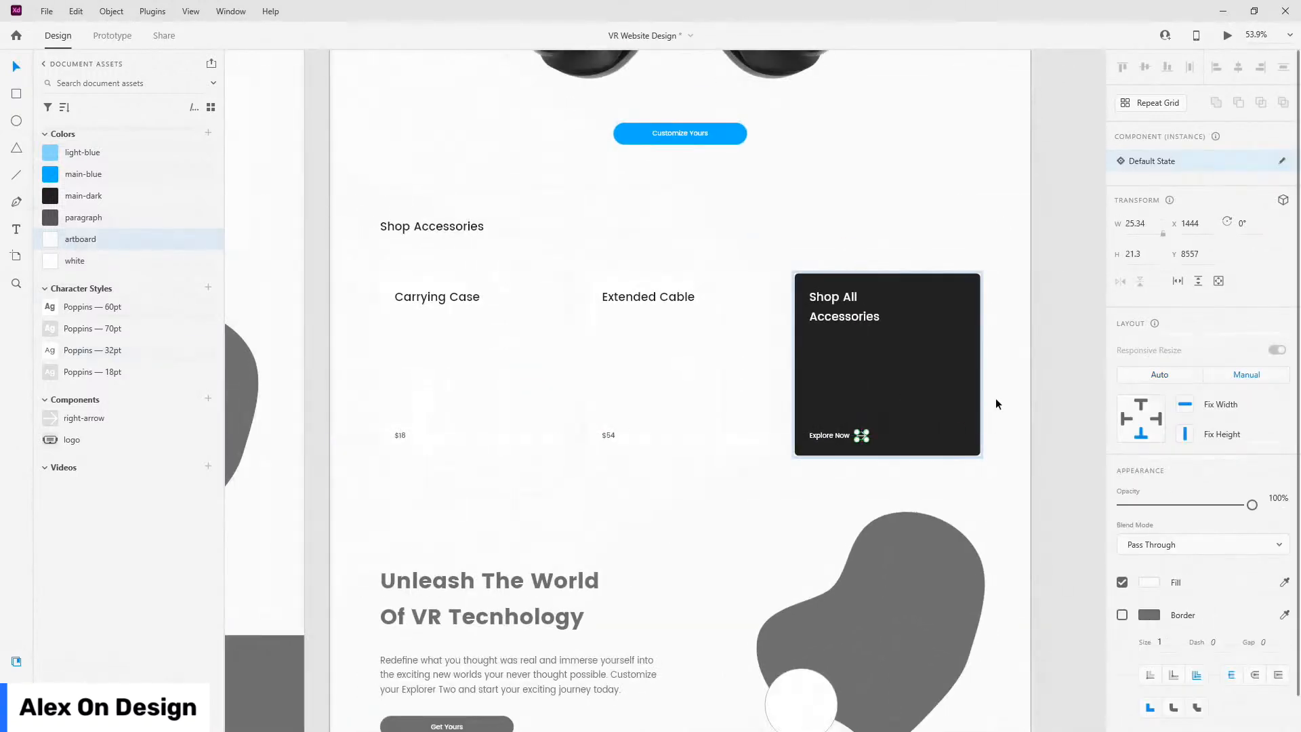
pyautogui.click(455, 365)
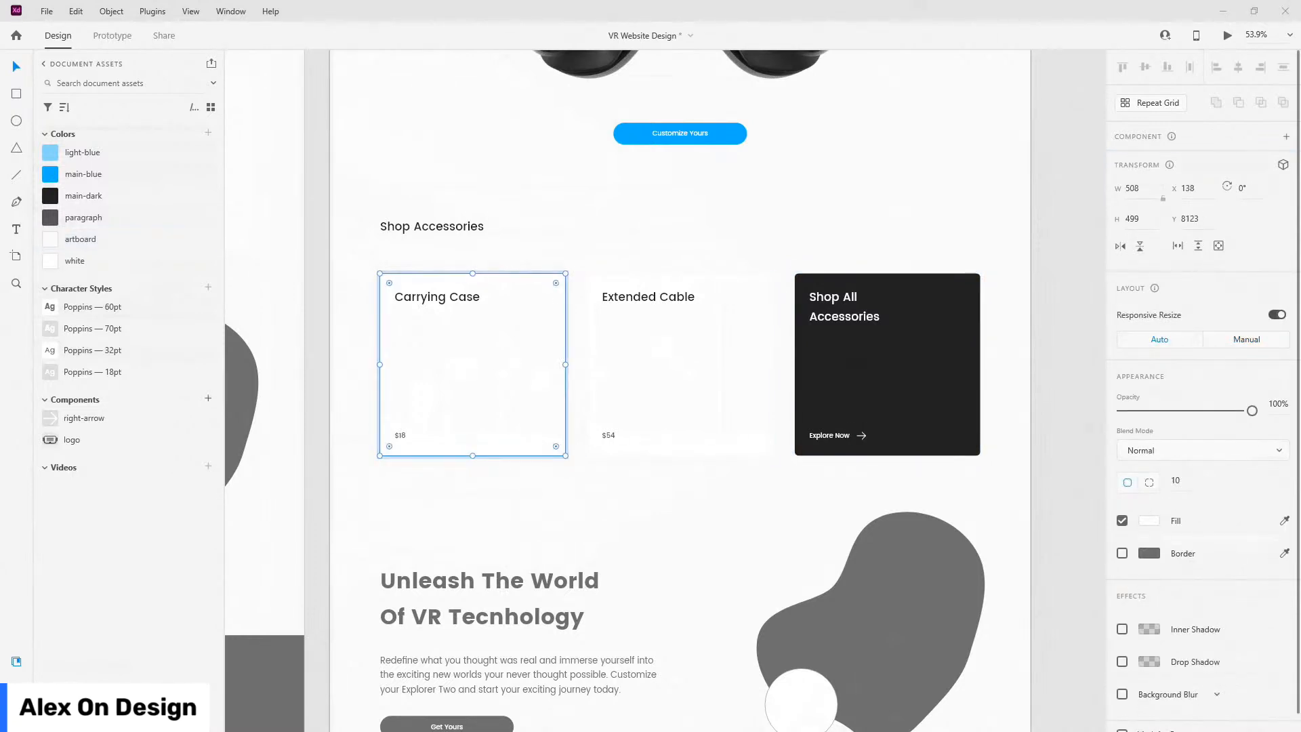
pyautogui.hotkey('ctrl', 'v')
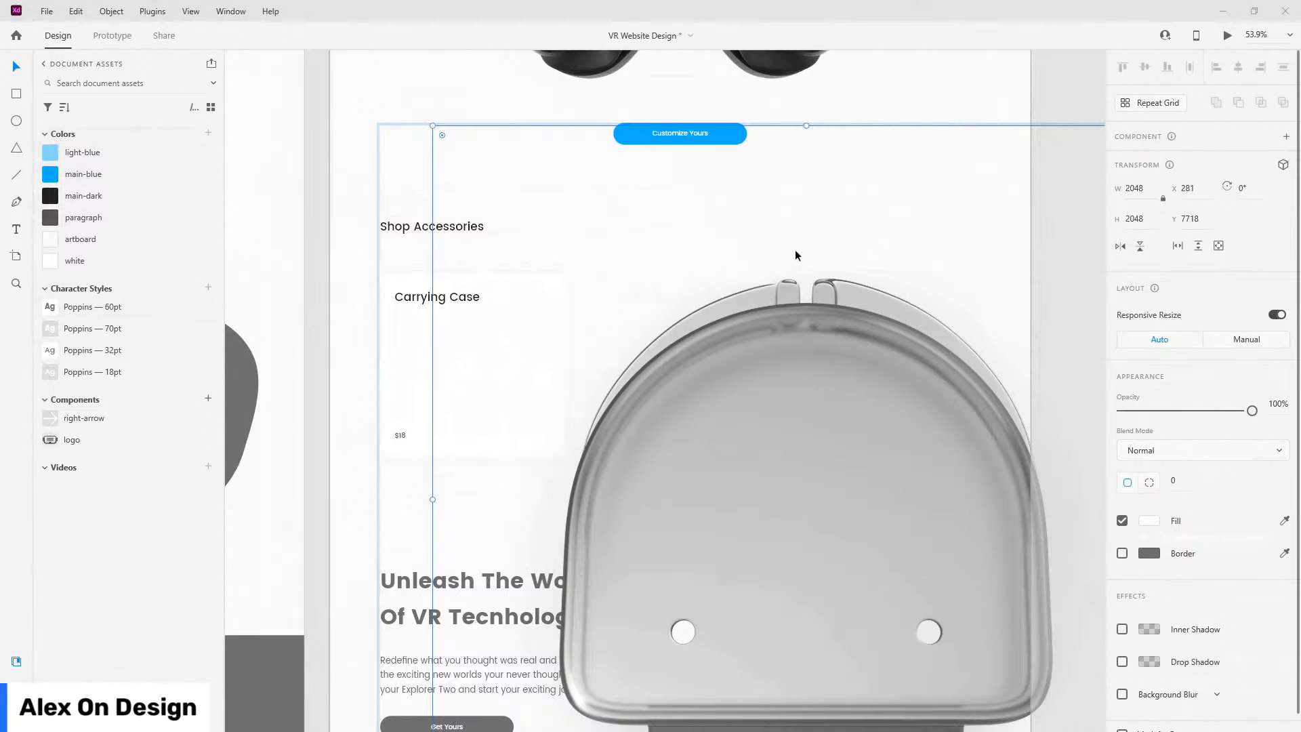
pyautogui.scroll(-5, 790, 241)
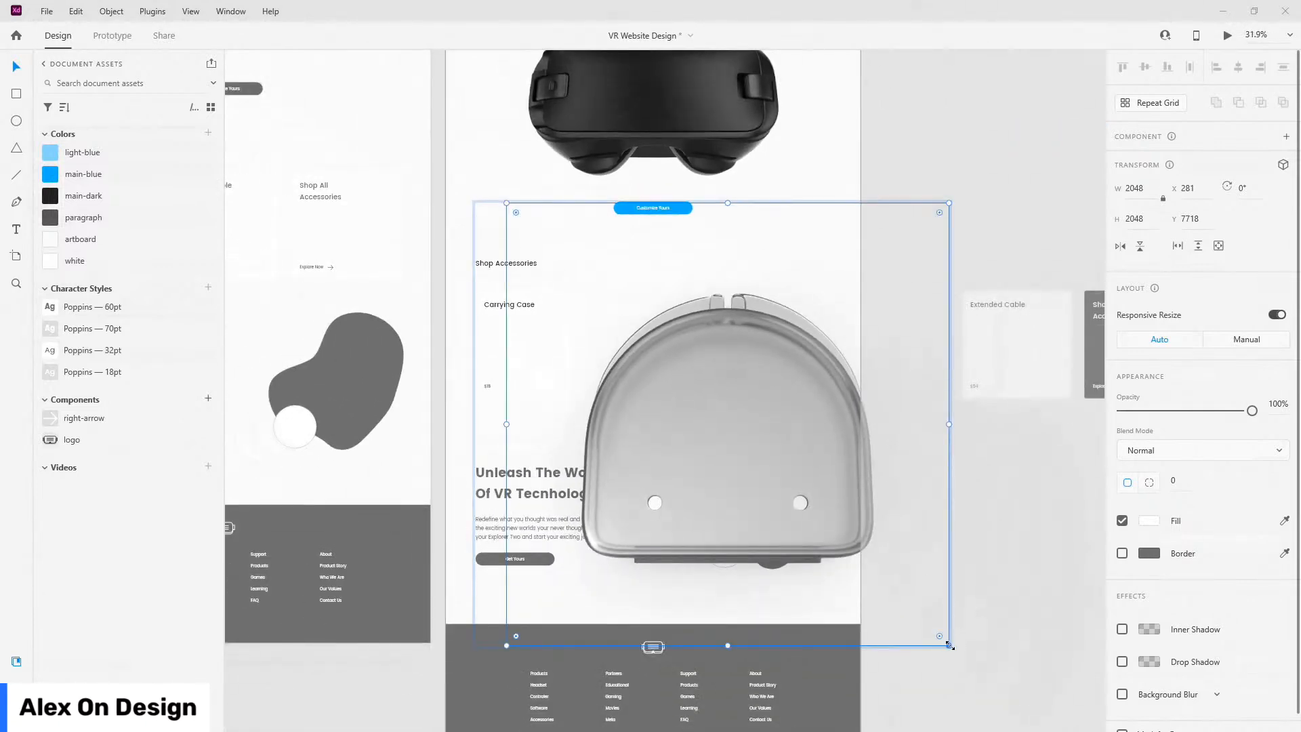
pyautogui.moveTo(949, 645); pyautogui.dragTo(789, 486)
pyautogui.moveTo(724, 433); pyautogui.dragTo(559, 348)
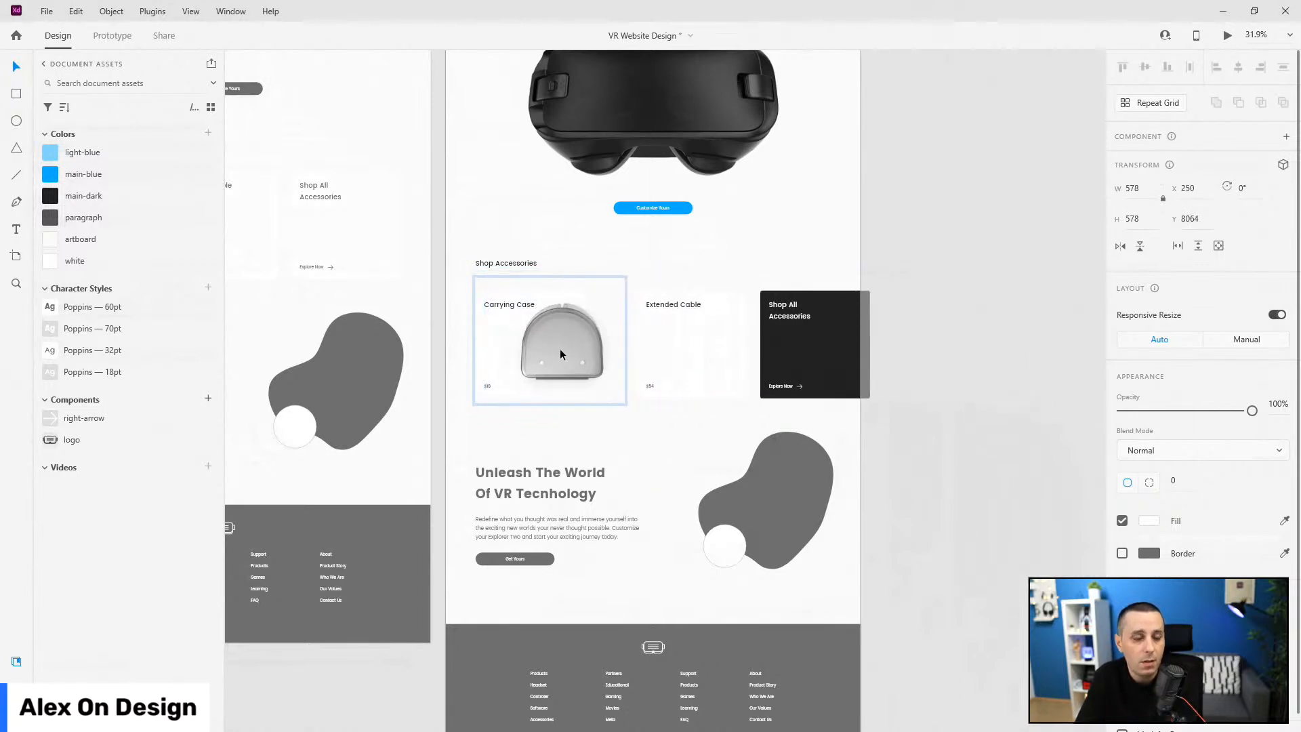
# - Scale the carrying case image to 406 × 406 px and place it within its card at X 189, Y 8170
pyautogui.moveTo(559, 348); pyautogui.dragTo(523, 348)
pyautogui.keyDown('ctrl'); pyautogui.scroll(3, 522, 348); pyautogui.keyUp('ctrl')
pyautogui.keyDown('ctrl'); pyautogui.scroll(3, 516, 346); pyautogui.keyUp('ctrl')
pyautogui.moveTo(711, 140); pyautogui.dragTo(661, 174)
pyautogui.moveTo(559, 298); pyautogui.dragTo(583, 325)
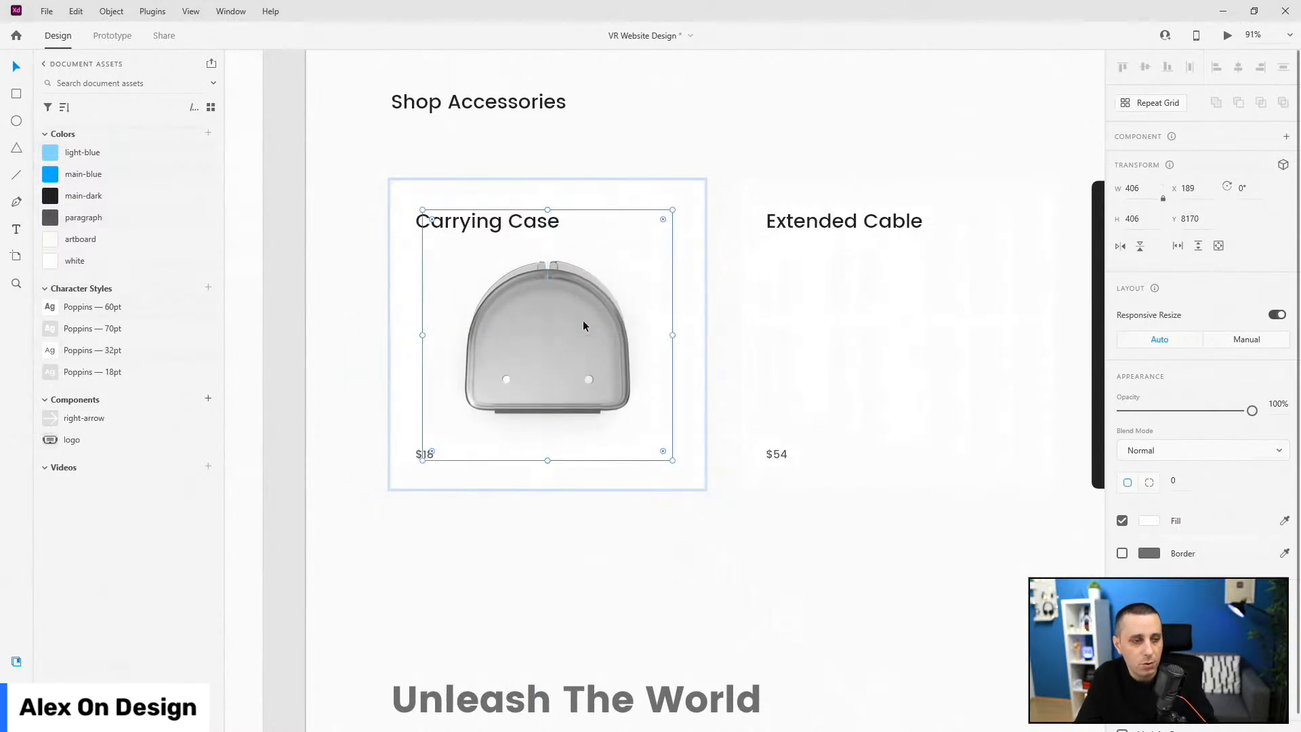
# - Add the charging-cable image to the Extended Cable card, scaled to 437 × 437 px at X 746, Y 8216
pyautogui.scroll(-4, 581, 322)
pyautogui.scroll(-1, 495, 303)
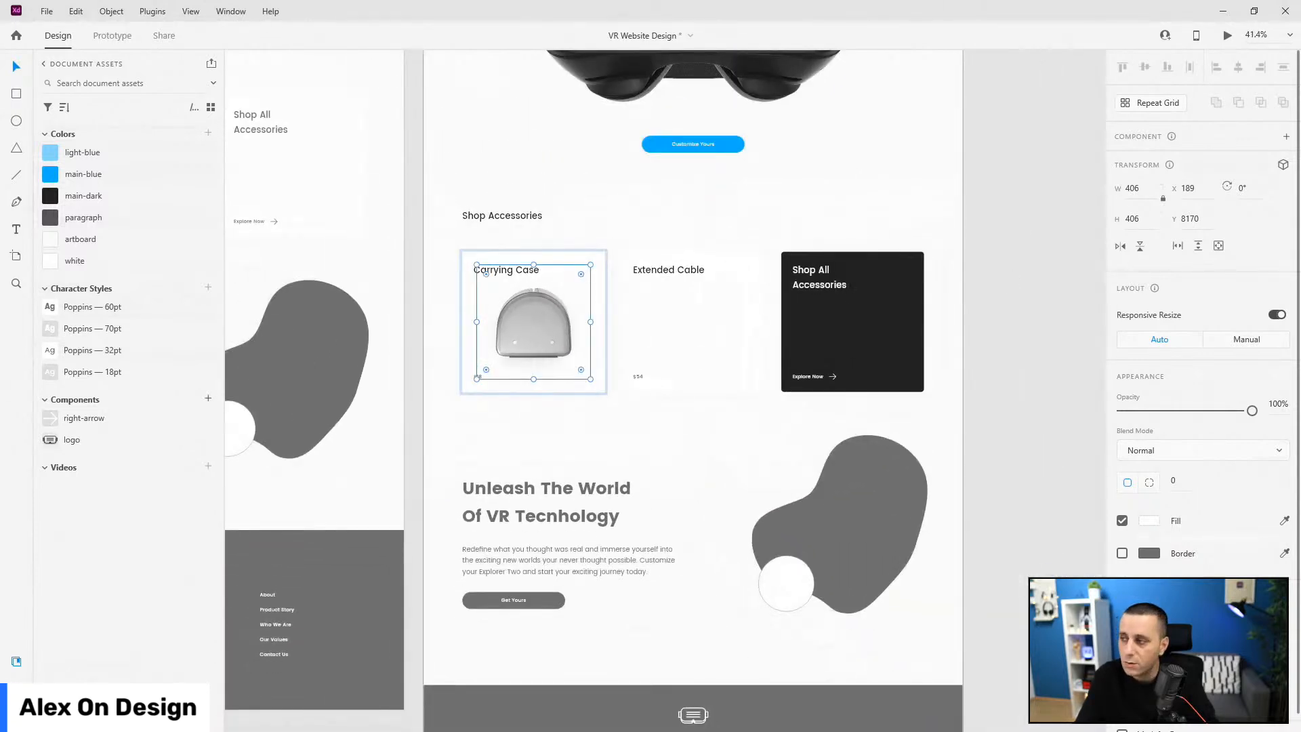
pyautogui.click(723, 313)
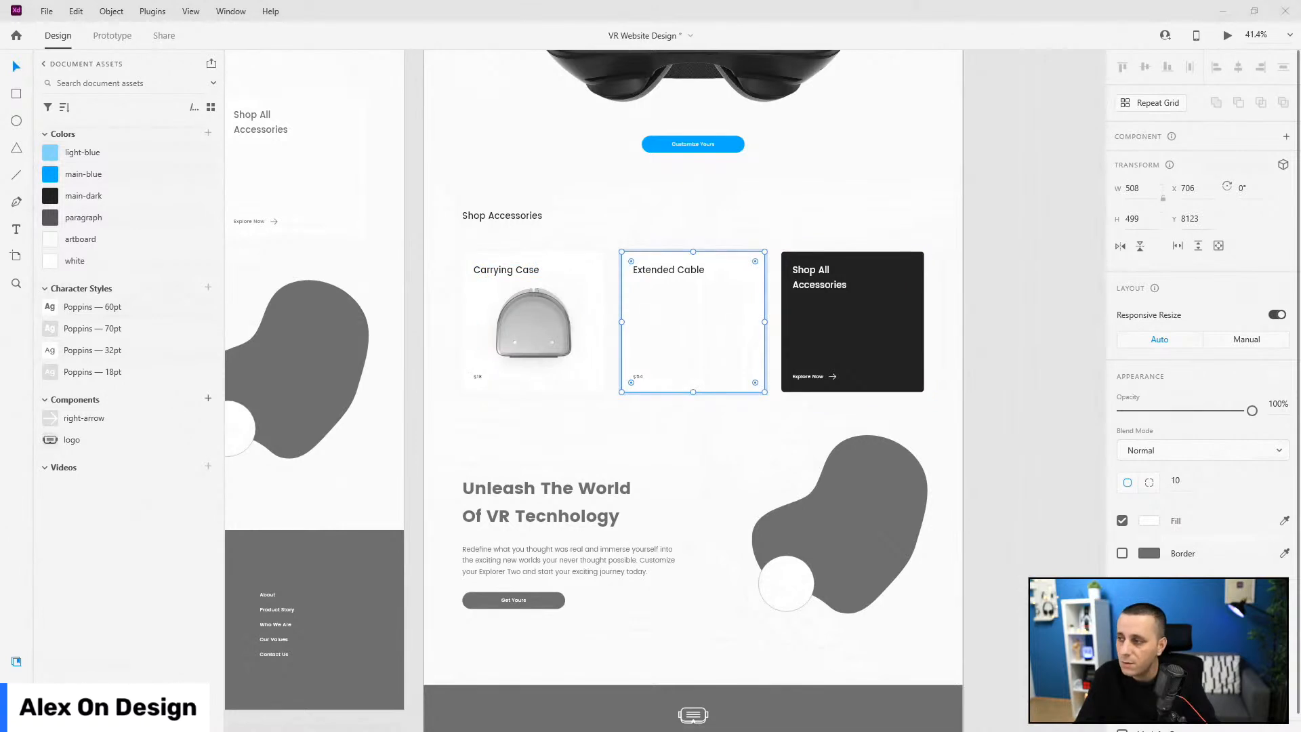
pyautogui.moveTo(709, 424); pyautogui.dragTo(869, 201)
pyautogui.scroll(-1, 676, 279)
pyautogui.scroll(-3, 656, 287)
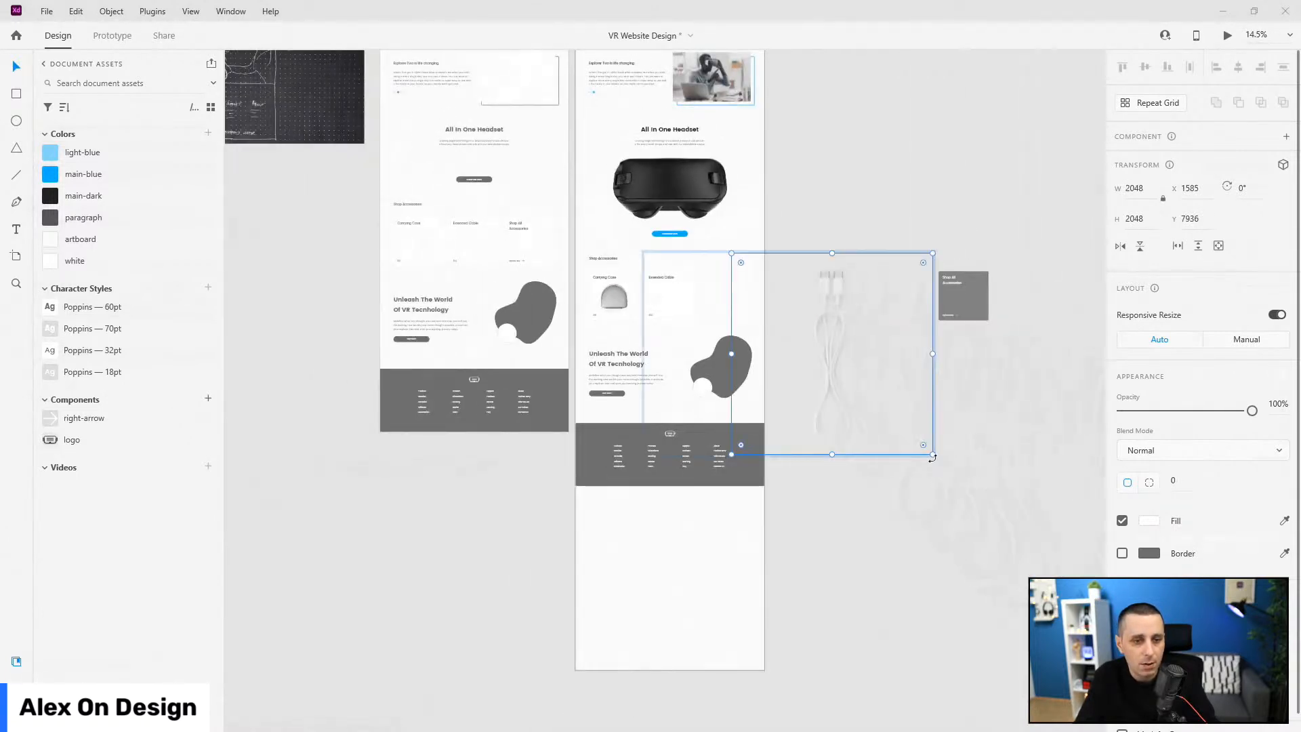
pyautogui.moveTo(934, 456); pyautogui.dragTo(774, 339)
pyautogui.scroll(3, 683, 305)
pyautogui.moveTo(893, 199); pyautogui.dragTo(689, 270)
pyautogui.scroll(3, 636, 273)
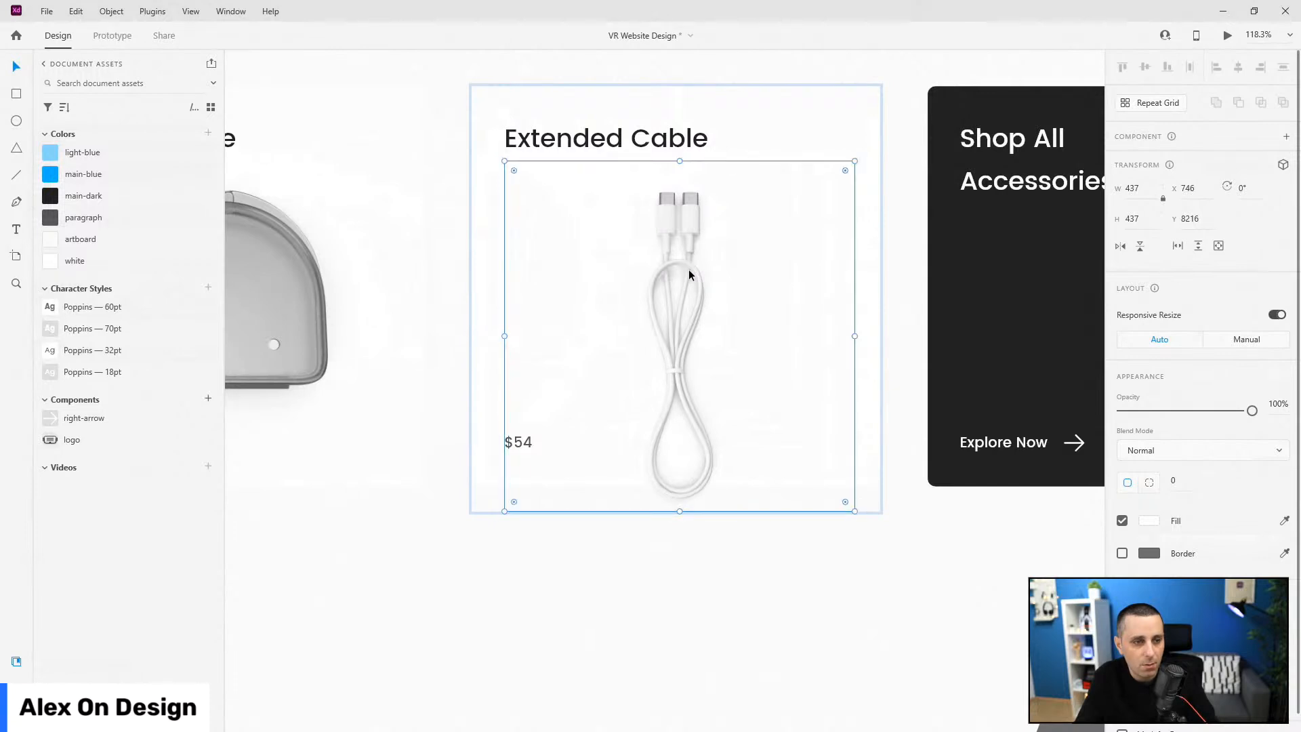
# - Move the charging-cable layer below the $54 price in the cable group and duplicate the card's background shape
pyautogui.click(17, 661)
pyautogui.moveTo(108, 404); pyautogui.dragTo(117, 447)
pyautogui.click(112, 462)
pyautogui.hotkey('ctrl', 'd')
# - Rename the duplicated background to mask and use it to mask the charging-cable image and product card shape
pyautogui.doubleClick(116, 442)
pyautogui.write('mask')
pyautogui.press('Return')
pyautogui.keyDown('shift'); pyautogui.click(115, 463); pyautogui.keyUp('shift')
pyautogui.keyDown('shift'); pyautogui.click(116, 484); pyautogui.keyUp('shift')
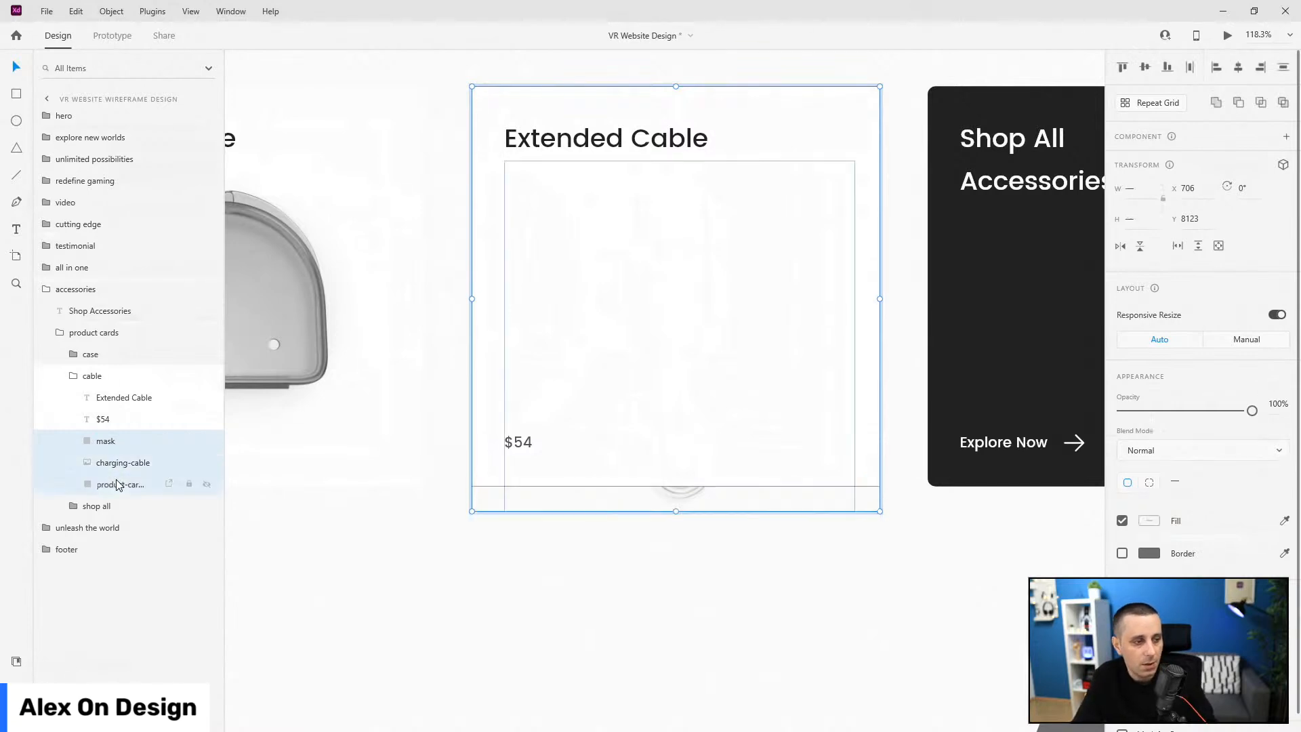
pyautogui.hotkey('ctrl', 'shift', 'm')
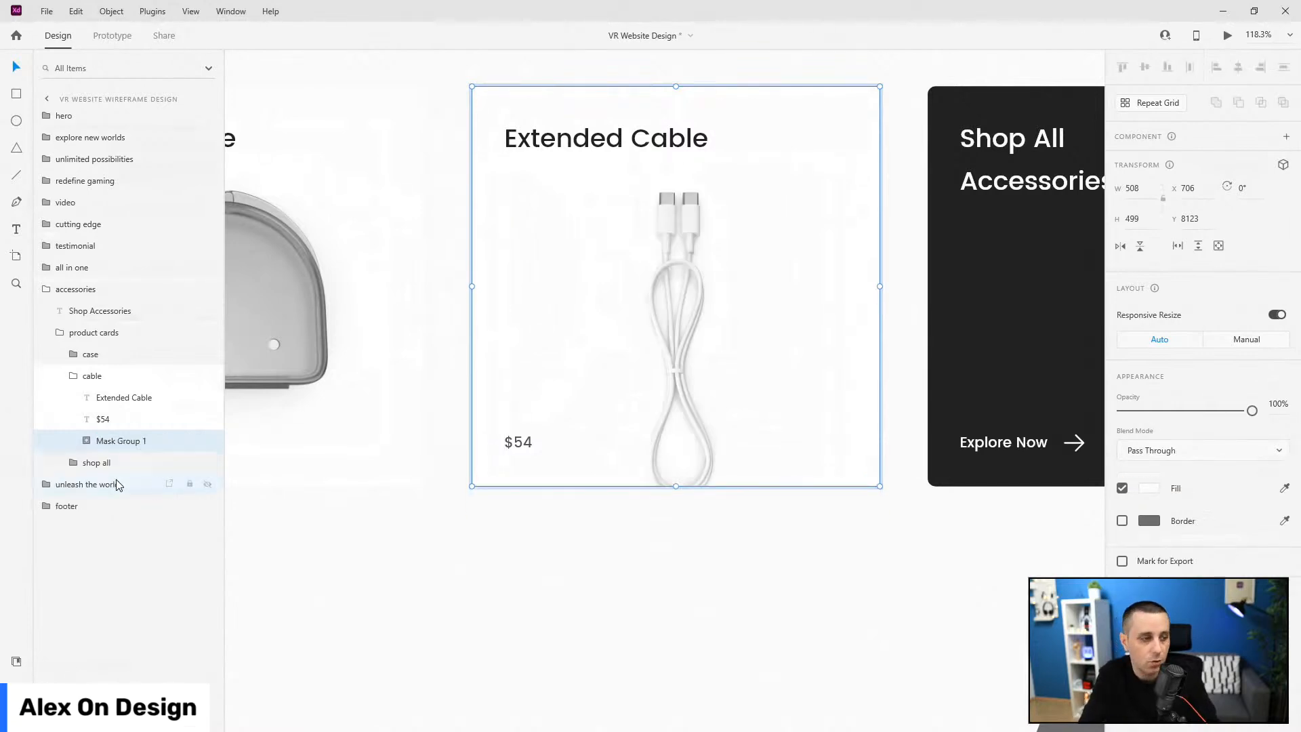
# - Enlarge the charging-cable image inside its mask to 477 × 477 px and position it at X 722, Y 8215
pyautogui.click(88, 441)
pyautogui.click(126, 484)
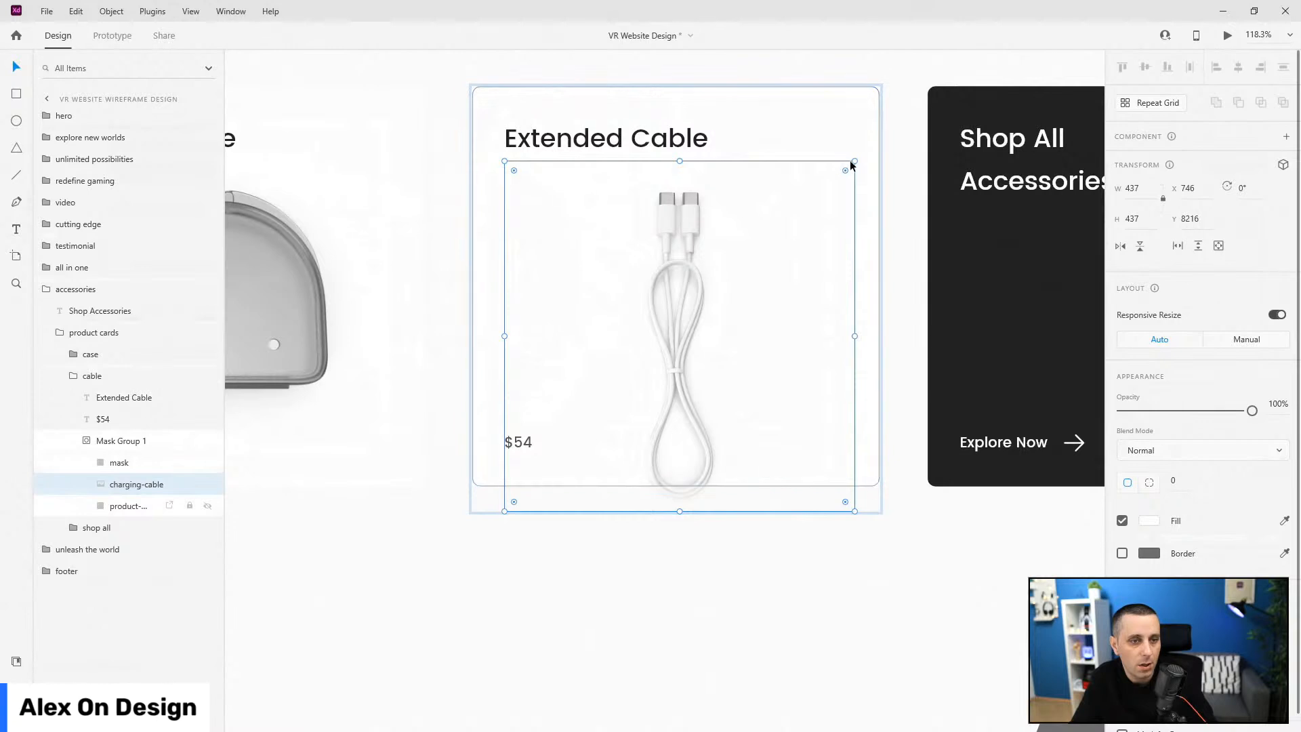
pyautogui.moveTo(851, 163); pyautogui.dragTo(871, 126)
pyautogui.moveTo(692, 197)
pyautogui.mouseDown()
pyautogui.moveTo(699, 213)
pyautogui.moveTo(687, 215)
pyautogui.mouseUp()
pyautogui.scroll(-5, 685, 214)
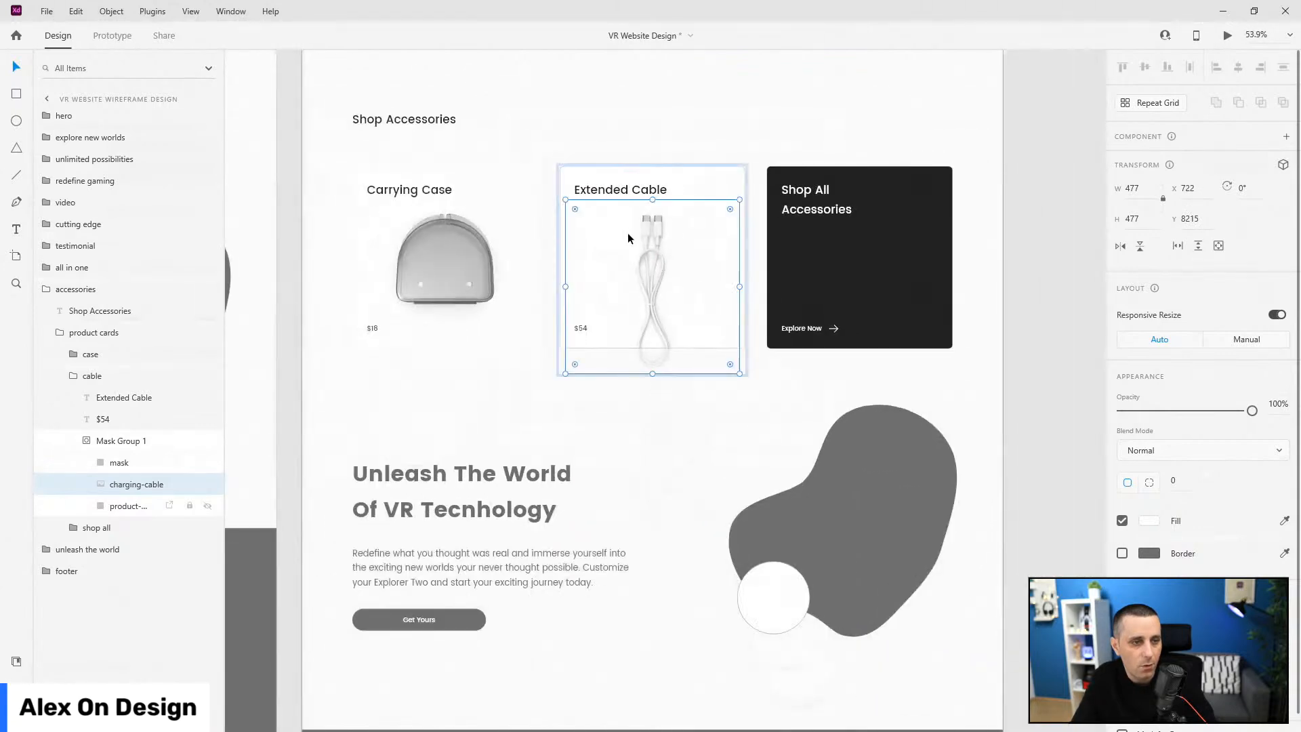
# - Rename the Extended Cable card's mask group to image and collapse the cable and product cards groups
pyautogui.click(120, 440)
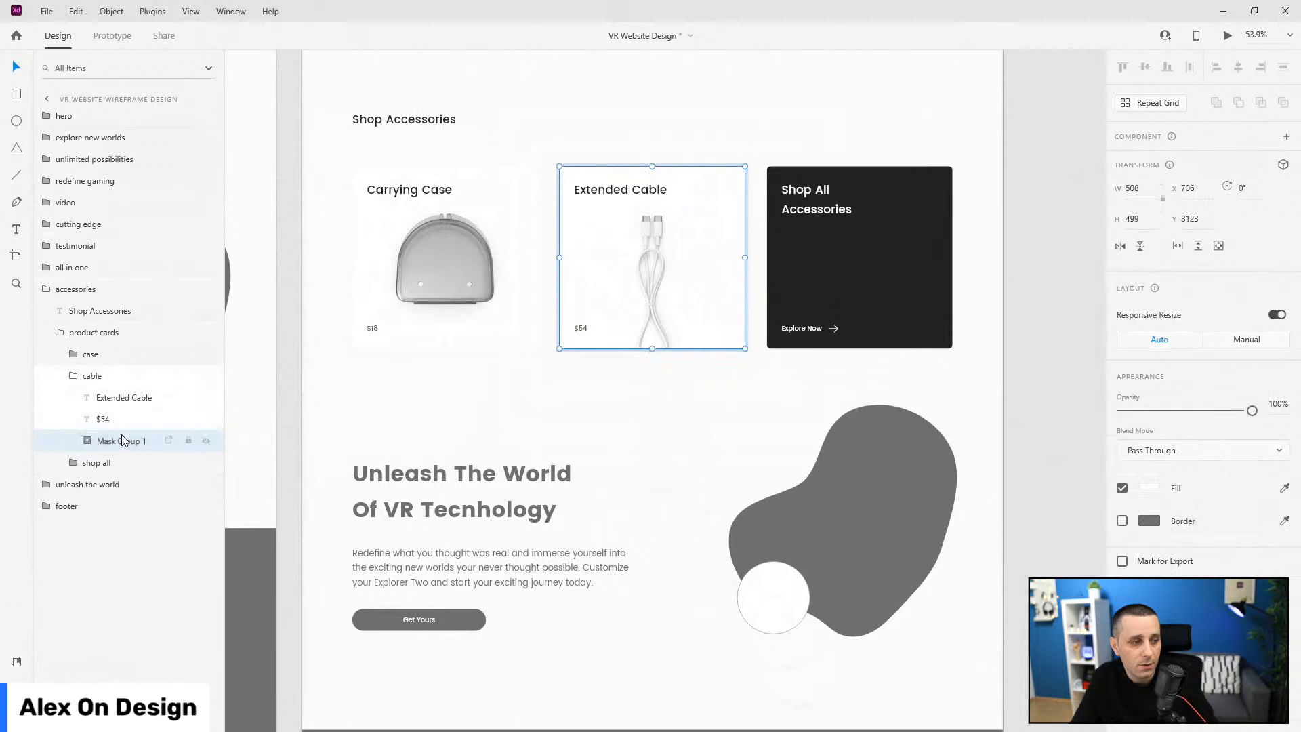
pyautogui.doubleClick(117, 442)
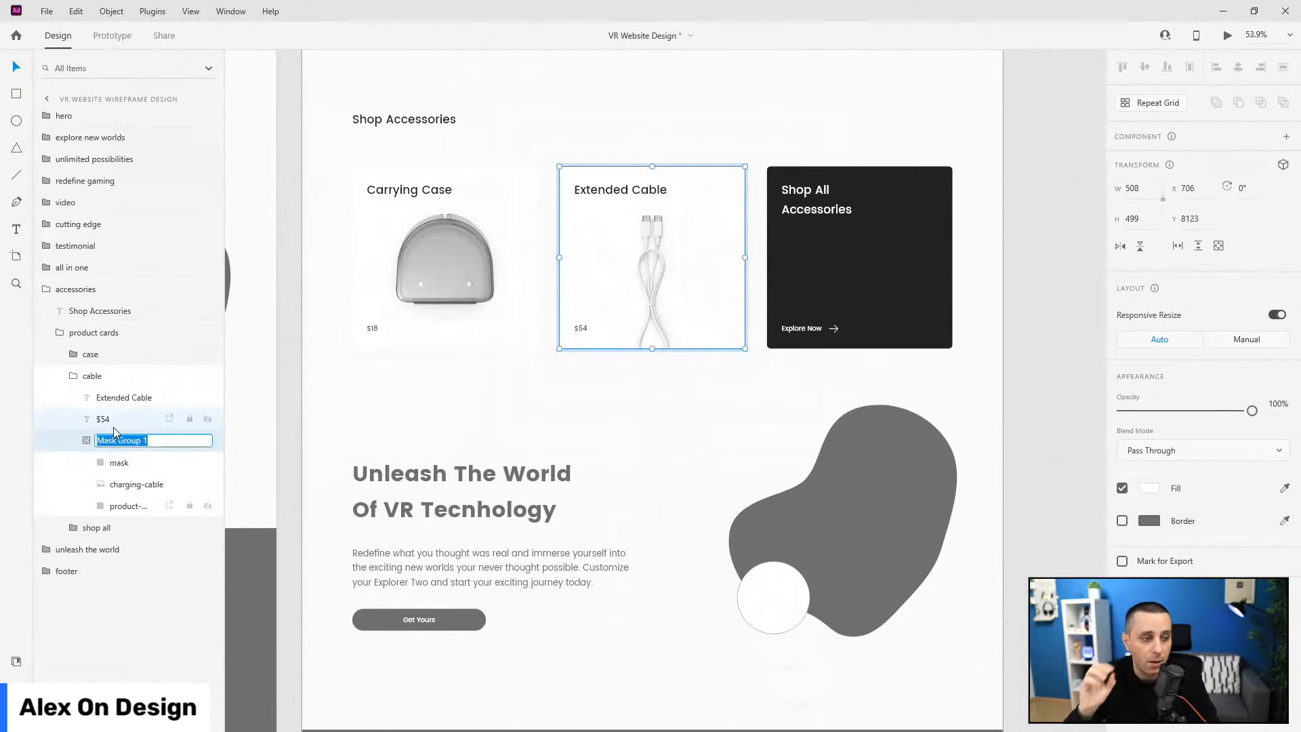
pyautogui.write('image')
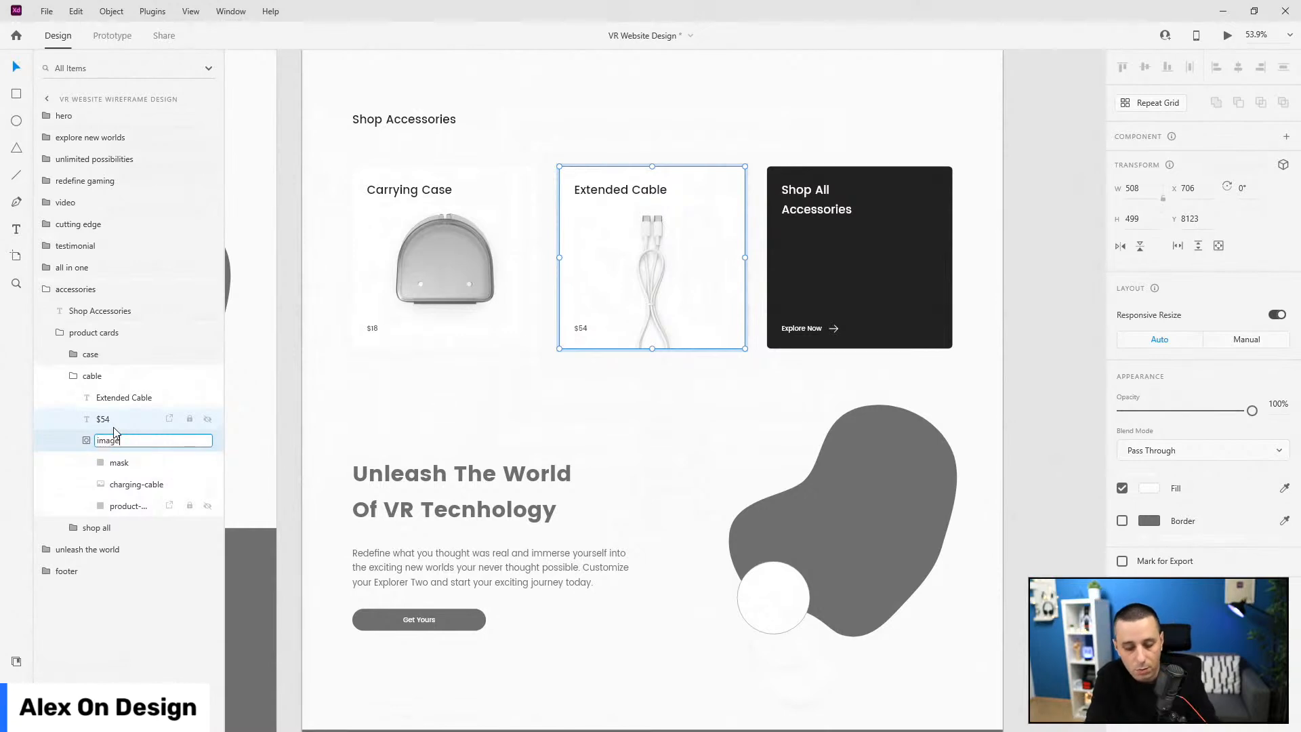
pyautogui.press('Return')
pyautogui.click(86, 441)
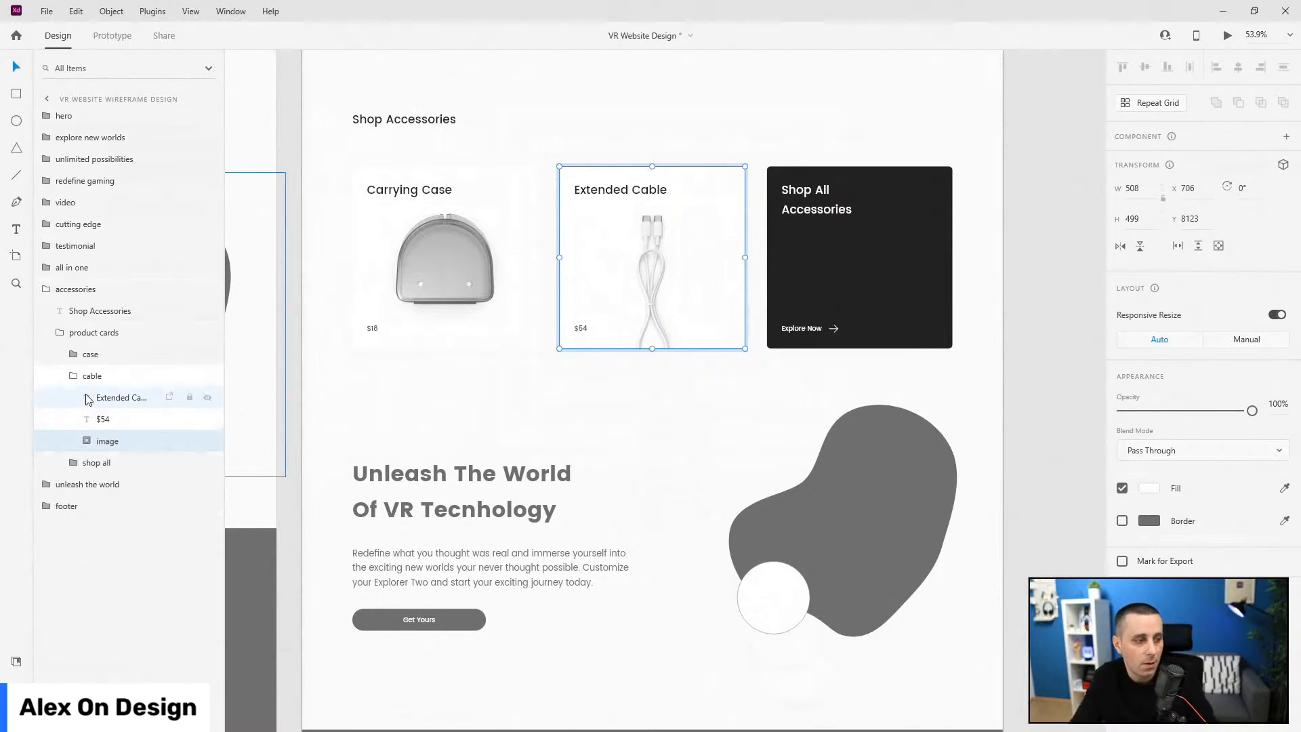
pyautogui.click(73, 376)
pyautogui.click(61, 333)
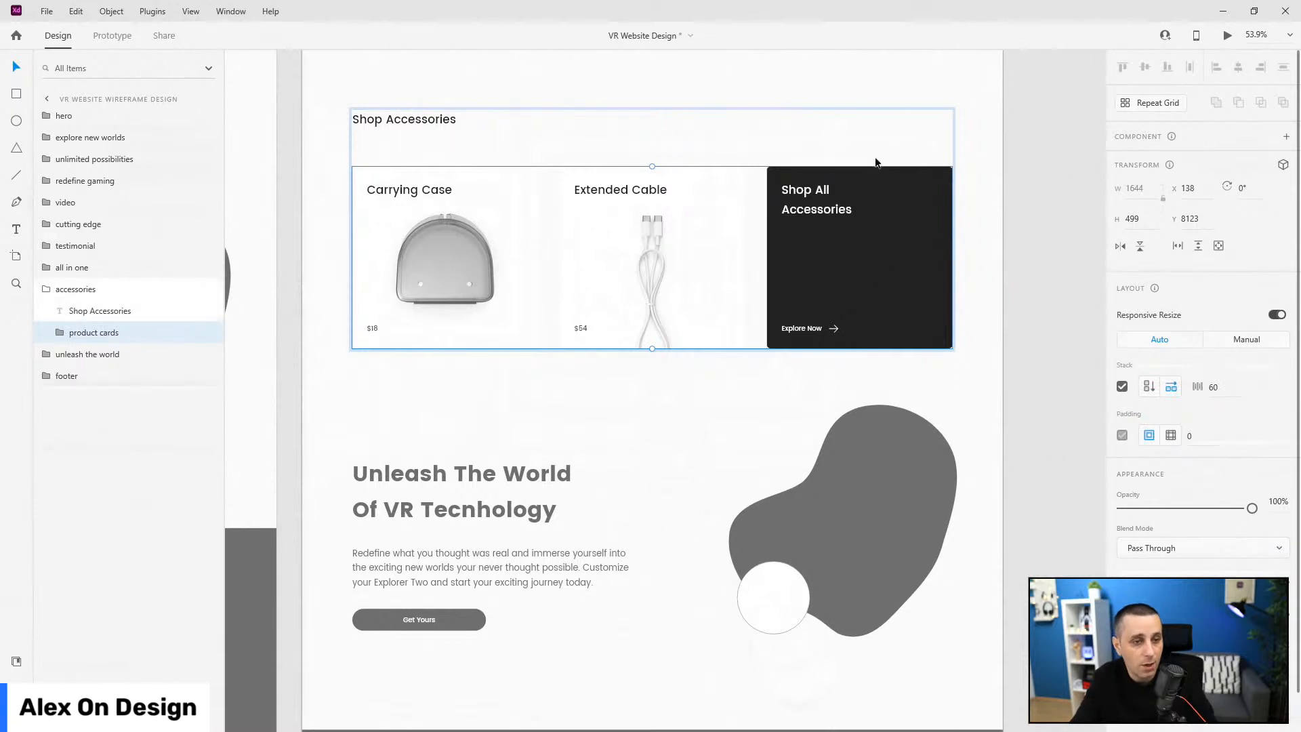
# - Apply the main-dark color to the Unleash The World heading and the paragraph color to its body text
pyautogui.scroll(-4, 867, 339)
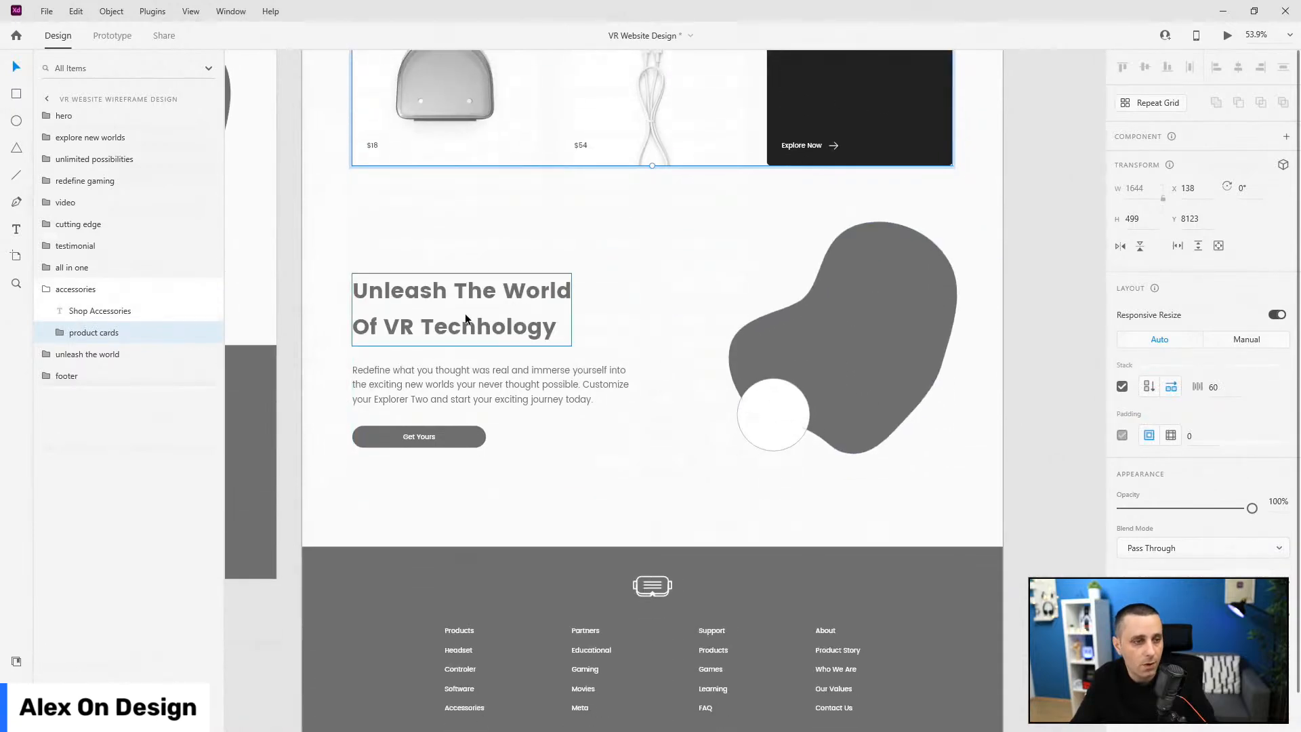
pyautogui.doubleClick(465, 325)
pyautogui.click(16, 661)
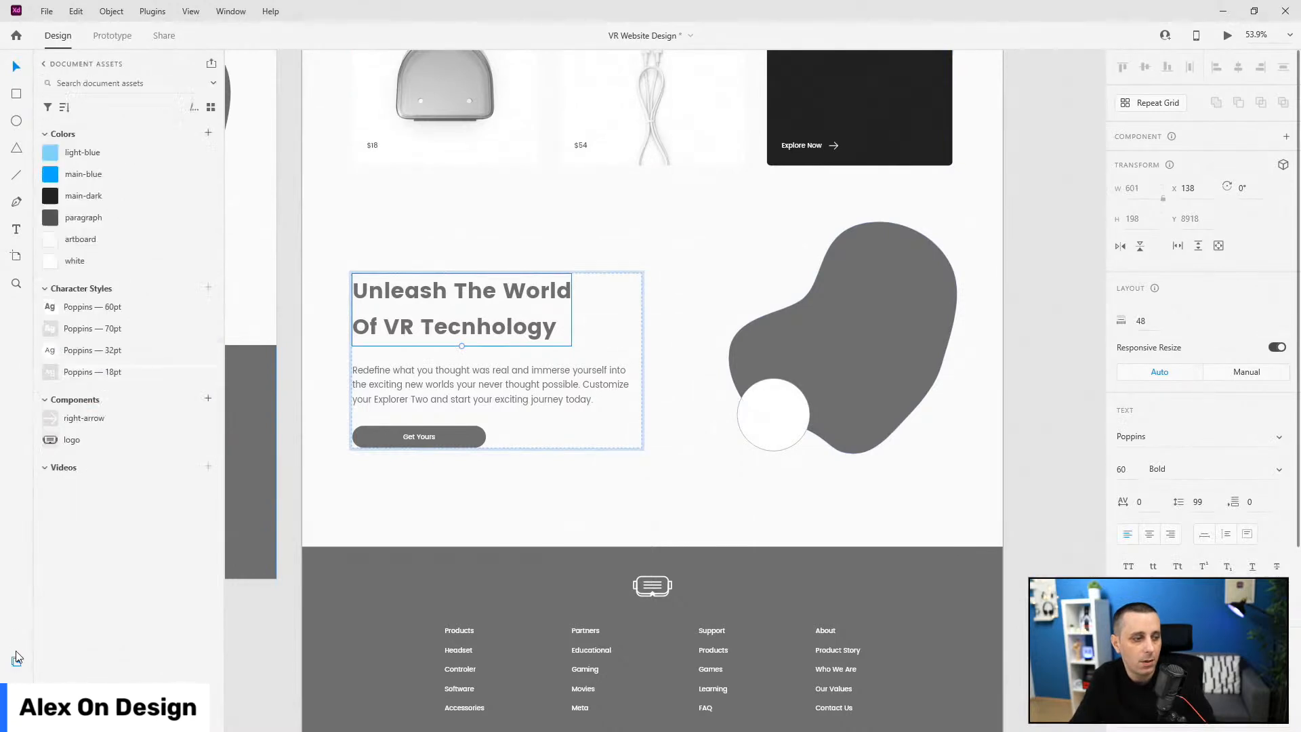
pyautogui.click(122, 196)
pyautogui.click(349, 370)
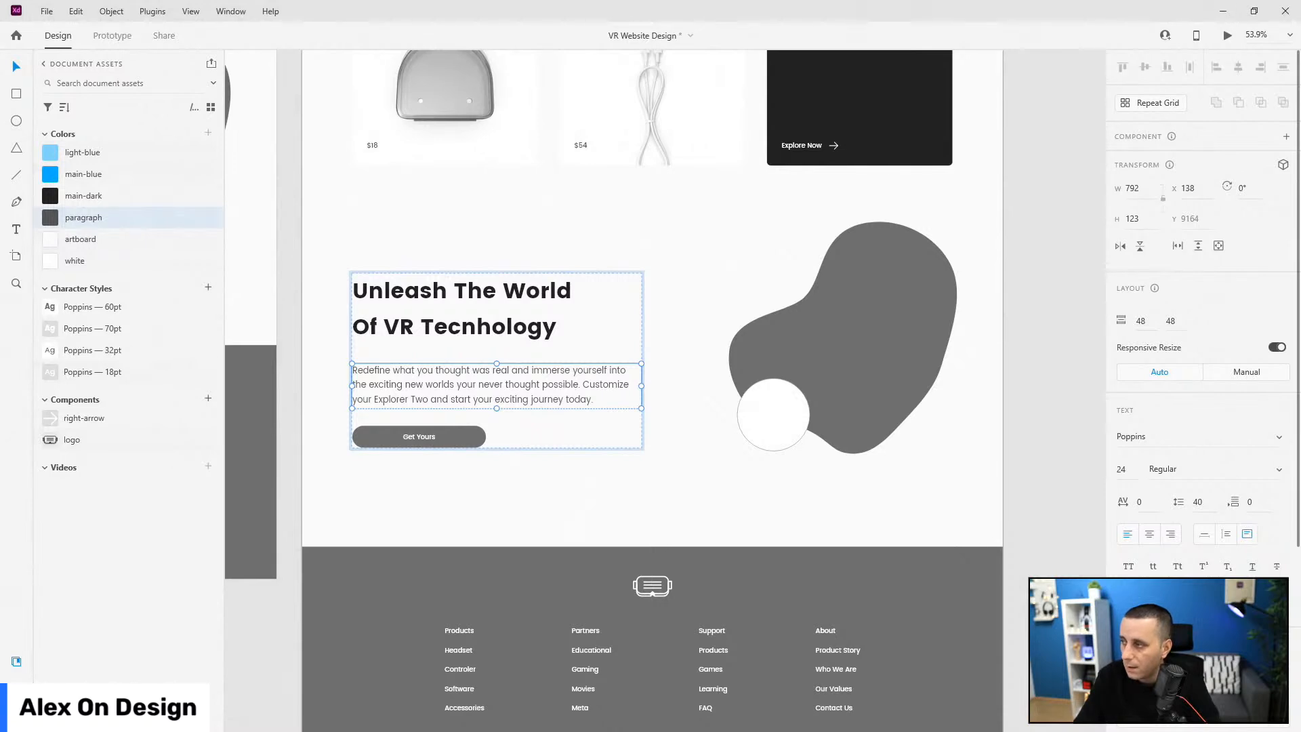
# - Fill the blob beside the Unleash The World text with light-blue and remove the white circle's border
pyautogui.click(909, 302)
pyautogui.click(77, 155)
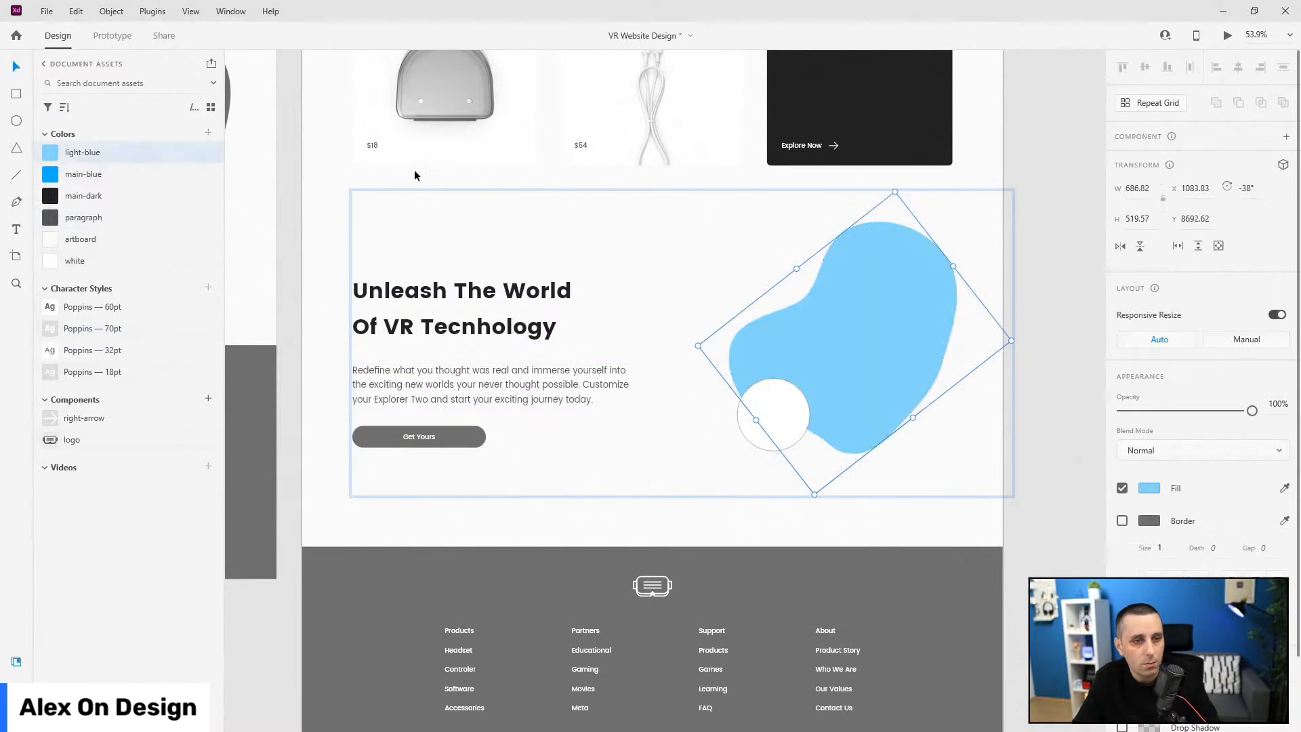
pyautogui.click(798, 406)
pyautogui.click(1122, 520)
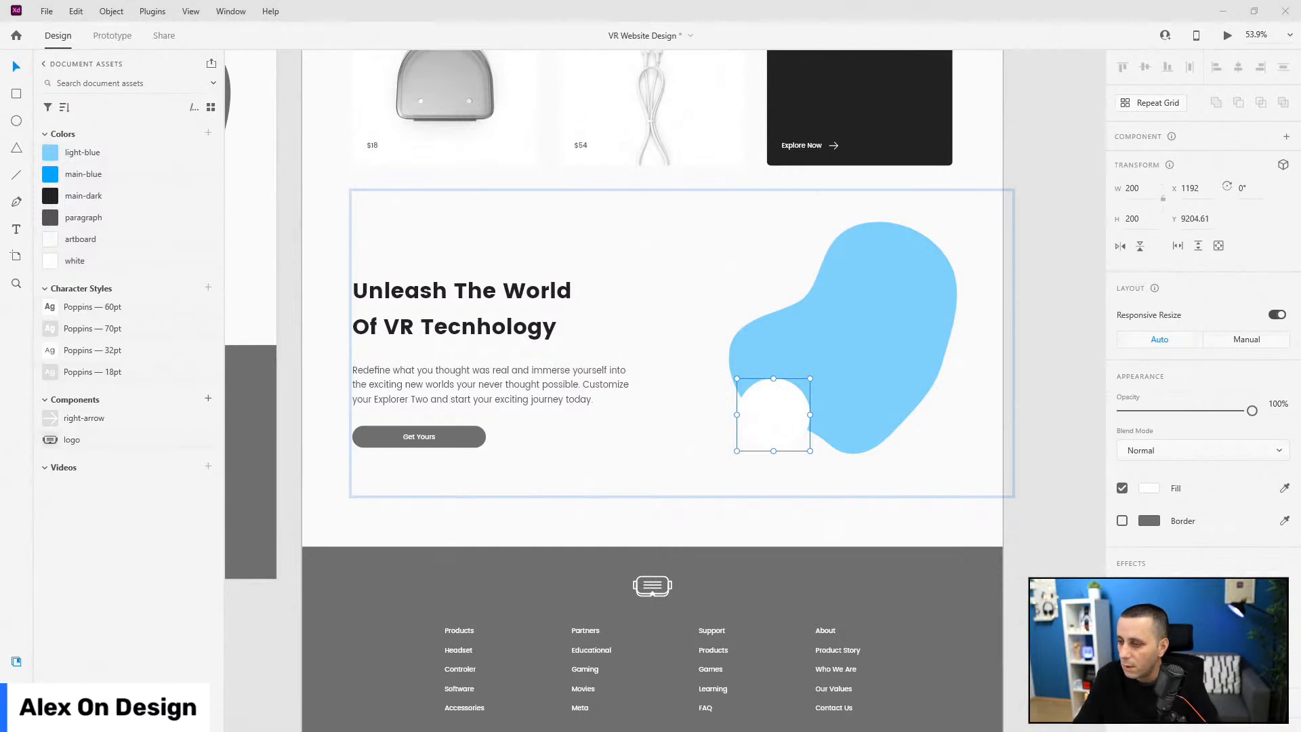
# - Add the animated data icon over the white circle on the blob, 200 × 200 px at X 1192, Y 9205
pyautogui.hotkey('ctrl', 'z')
pyautogui.hotkey('ctrl', 'shift', 'z')
pyautogui.hotkey('ctrl', 'v')
pyautogui.scroll(5, 765, 489)
pyautogui.moveTo(779, 596); pyautogui.dragTo(806, 291)
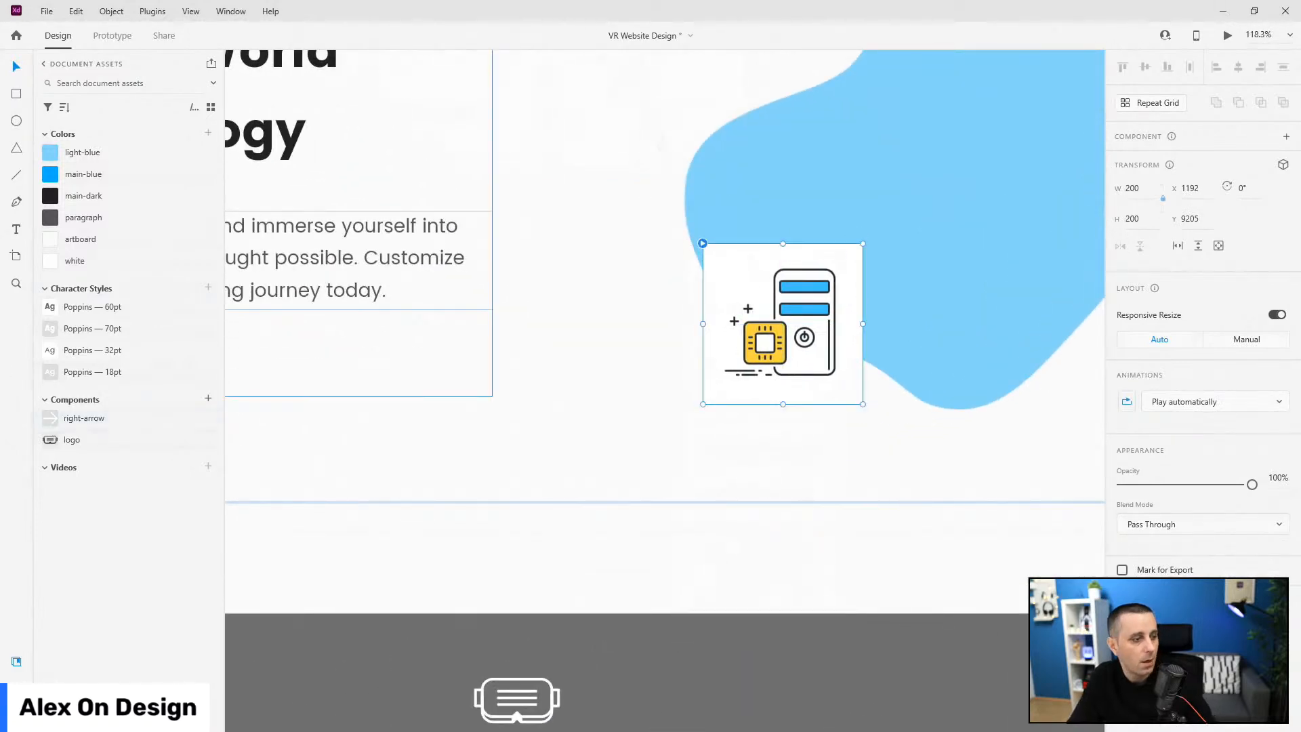
# - Move the data layer below the text group, duplicate icn-bg, rename the copy to mask and place it above data
pyautogui.hotkey('ctrl', 'y')
pyautogui.click(61, 397)
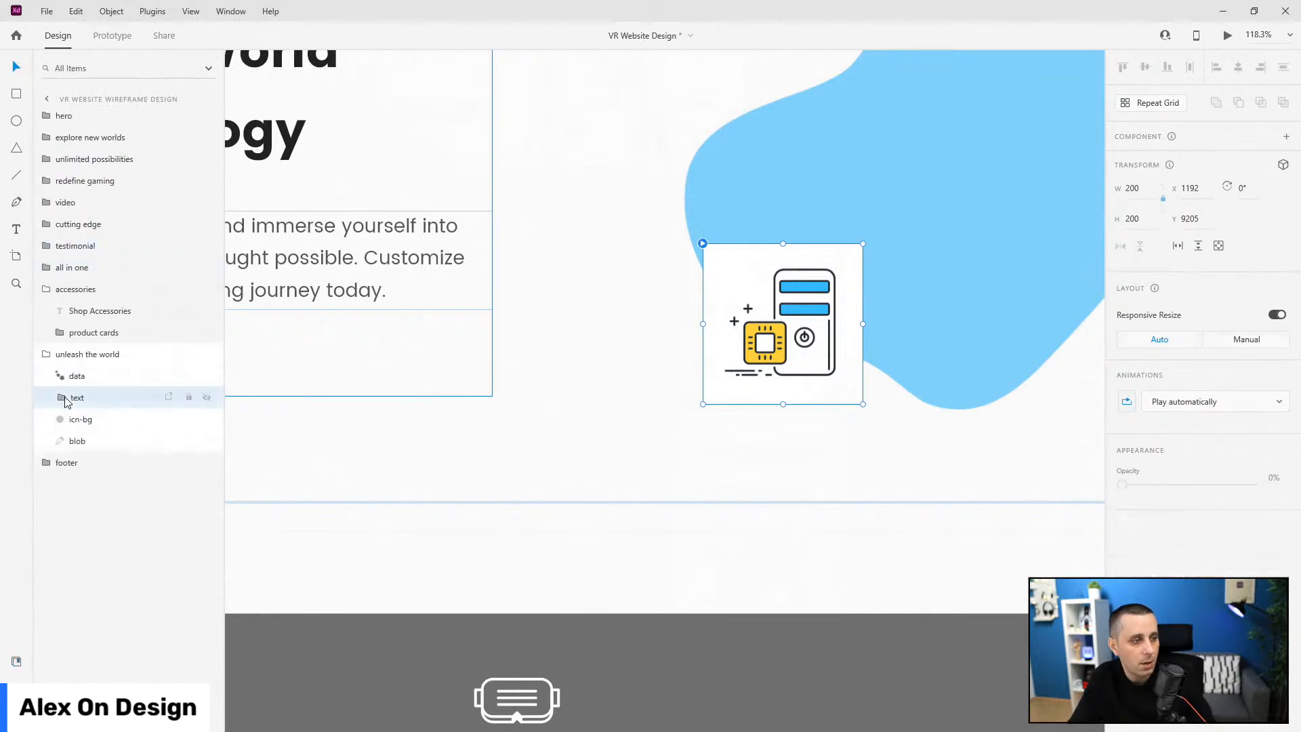
pyautogui.moveTo(81, 376); pyautogui.dragTo(96, 408)
pyautogui.click(97, 418)
pyautogui.hotkey('ctrl', 'd')
pyautogui.doubleClick(86, 418)
pyautogui.write('mask')
pyautogui.press('Return')
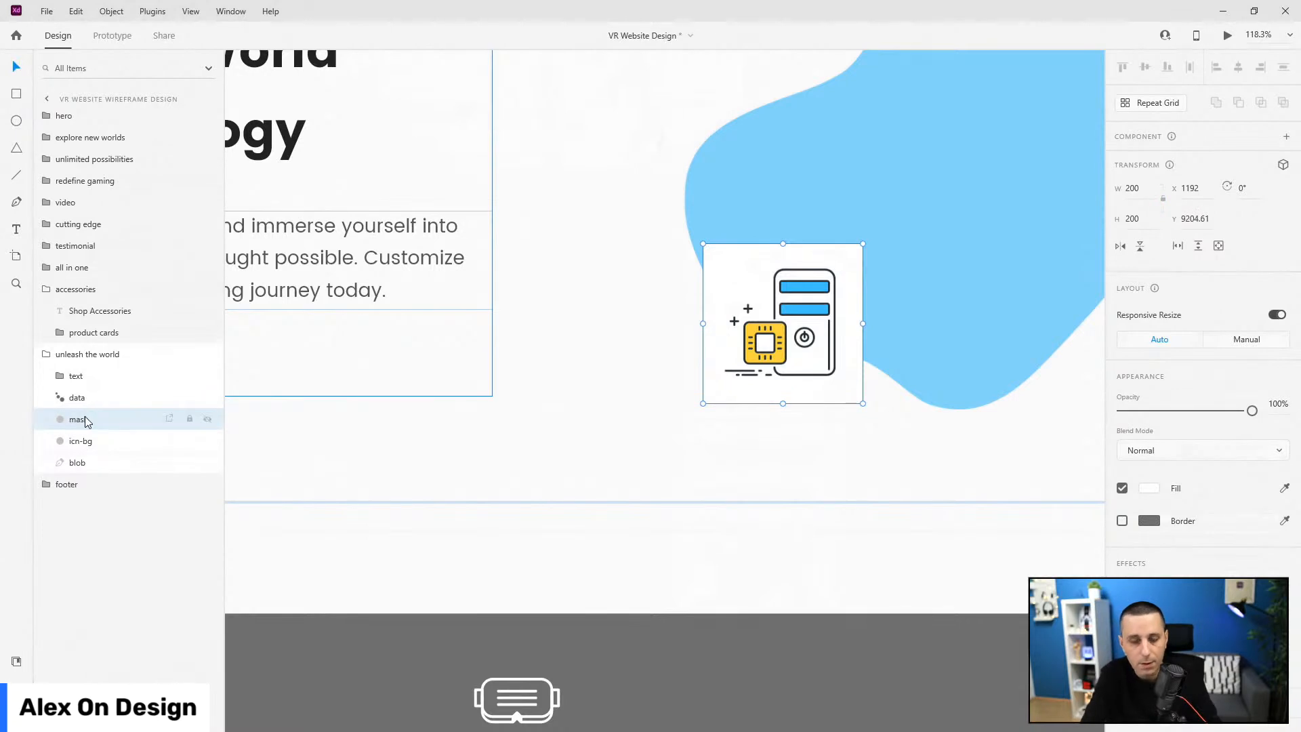
pyautogui.moveTo(86, 420); pyautogui.dragTo(83, 399)
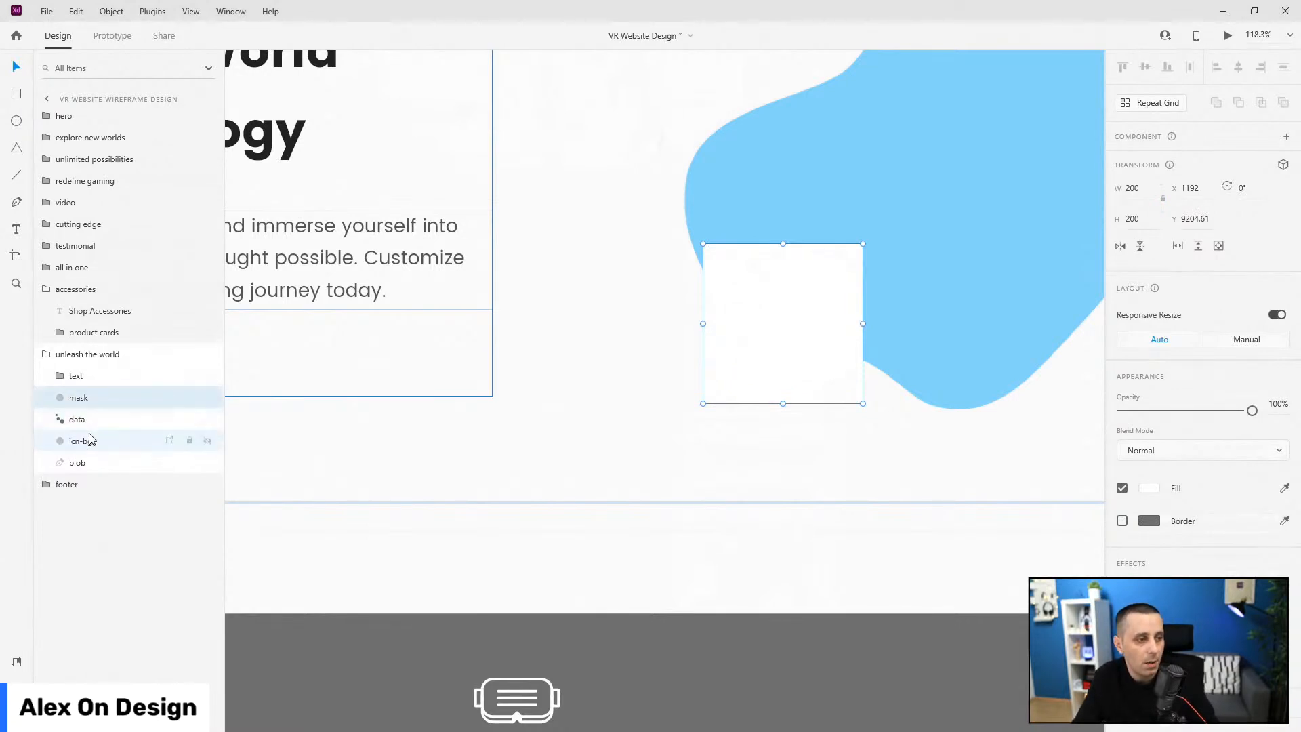
# - Mask the data icon and its circular background with the mask shape and rename the mask group to explore-vr-icn
pyautogui.keyDown('shift'); pyautogui.click(87, 423); pyautogui.keyUp('shift')
pyautogui.hotkey('ctrl', 'shift', 'm')
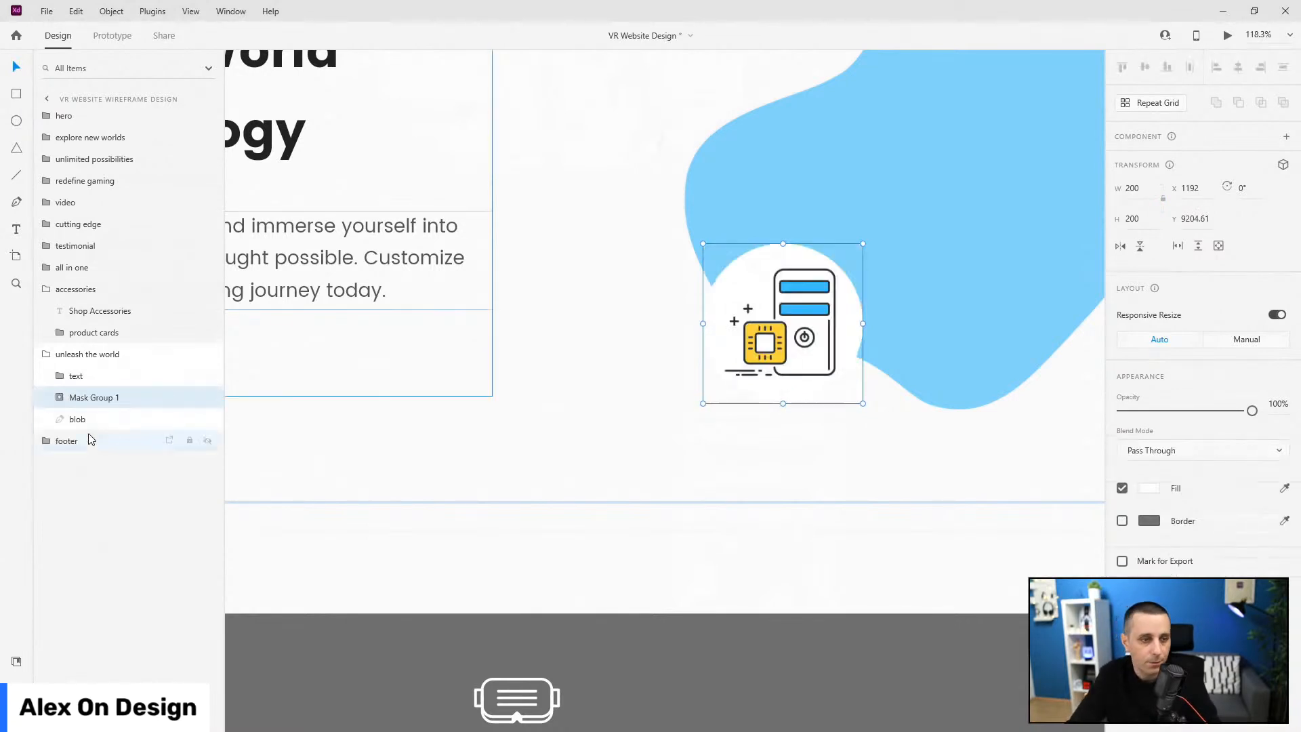
pyautogui.doubleClick(93, 398)
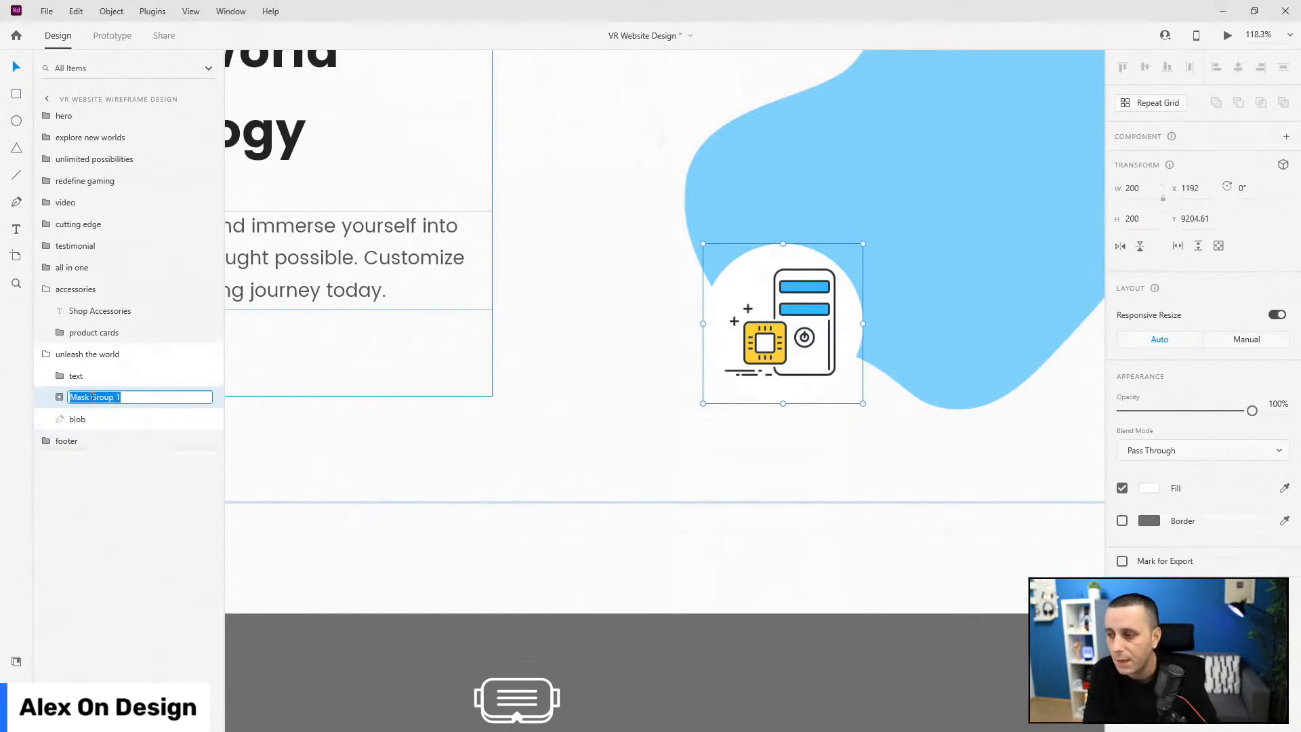
pyautogui.write('e')
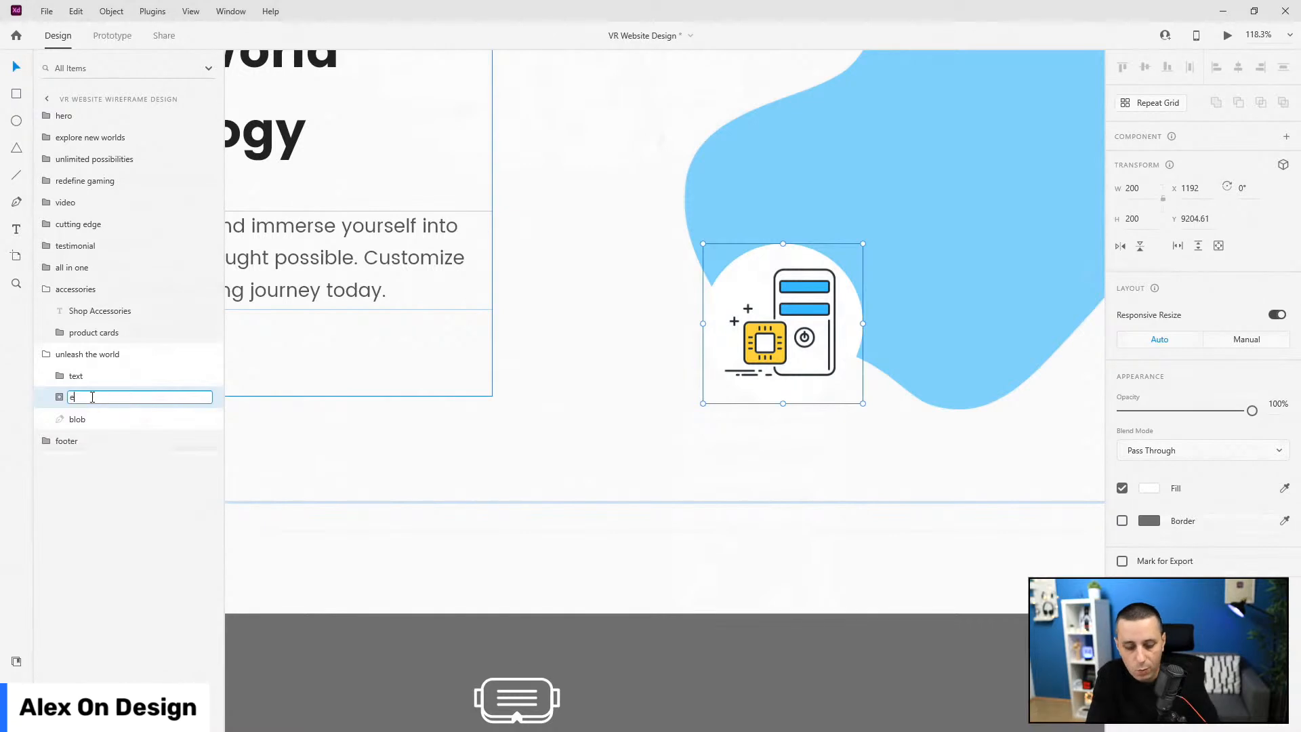
pyautogui.write('xplore-vr-icn')
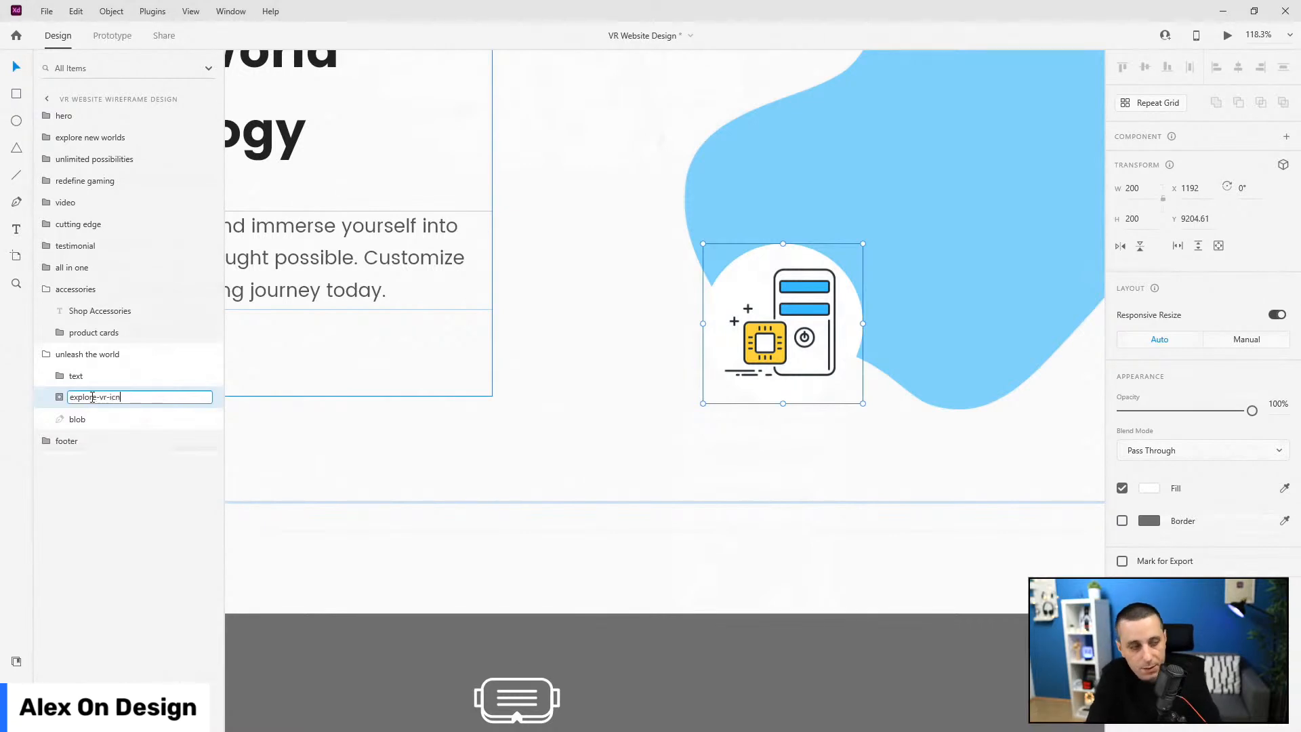
pyautogui.press('Return')
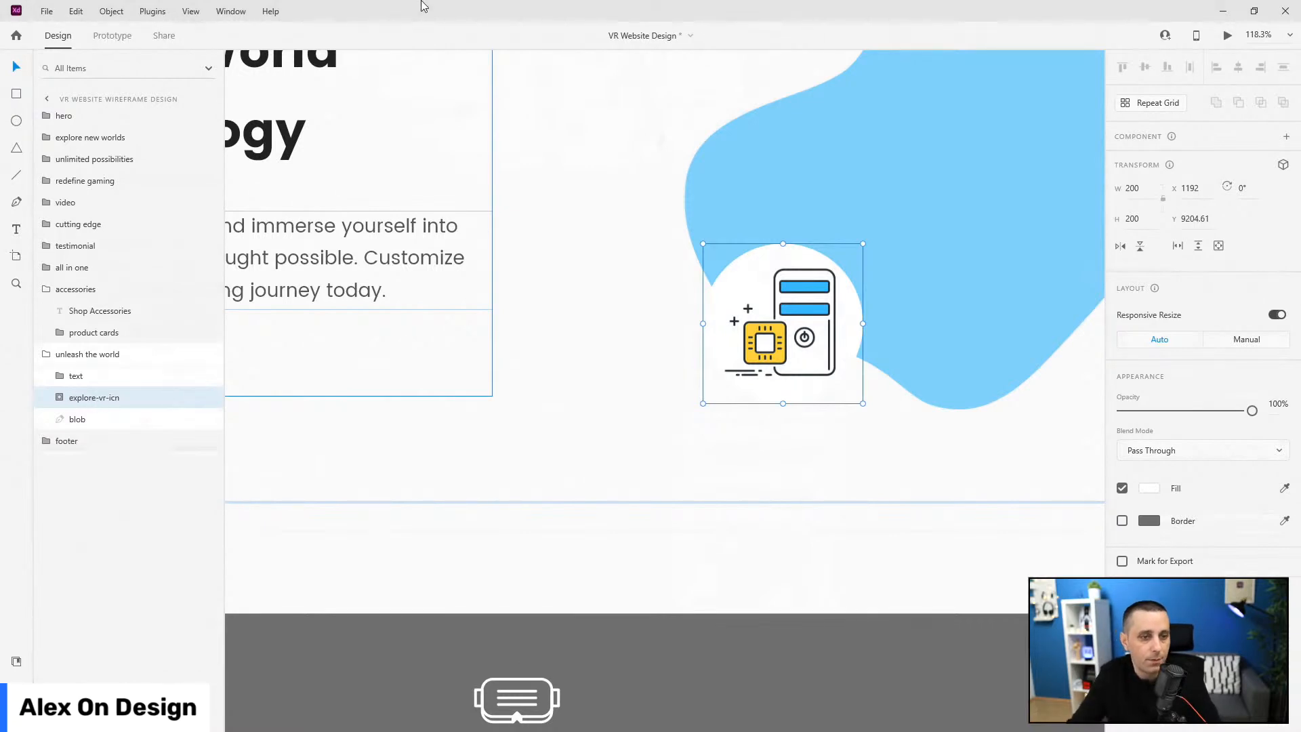
# - Check the data icon's animation playback setting inside the explore-vr-icn group
pyautogui.click(48, 397)
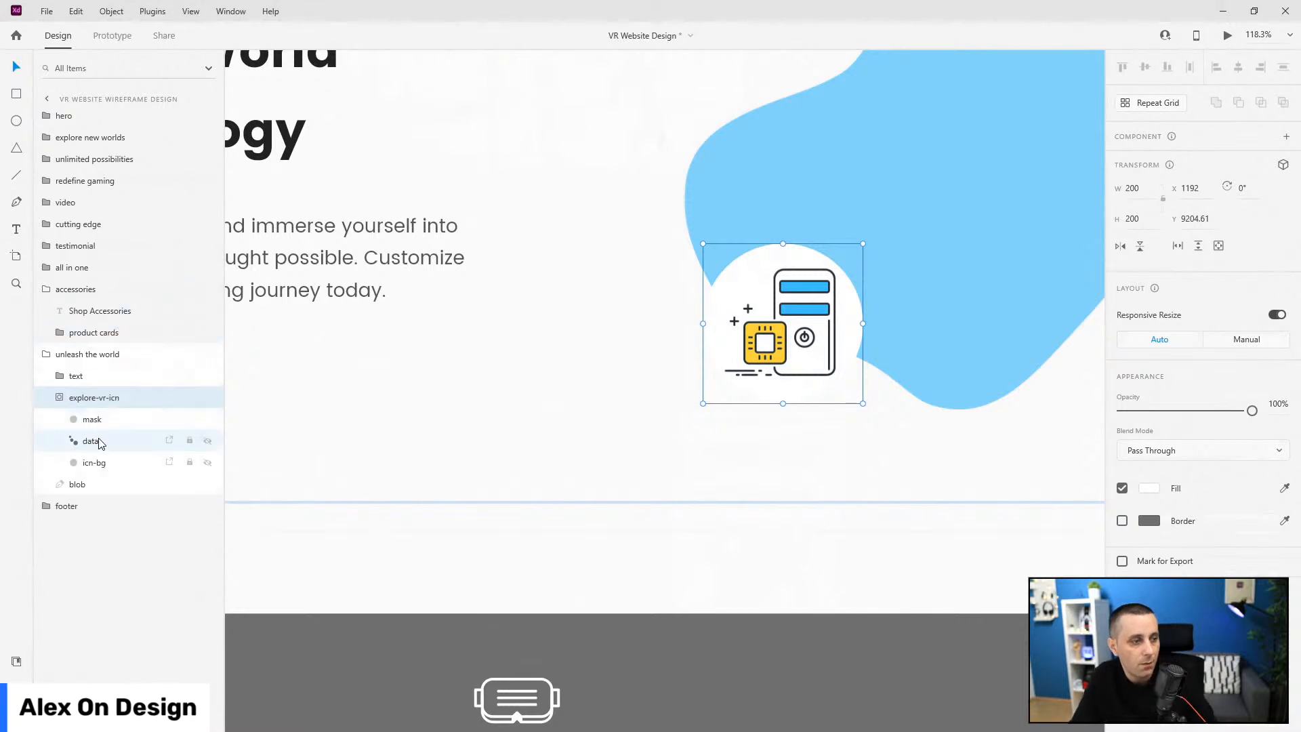
pyautogui.click(90, 441)
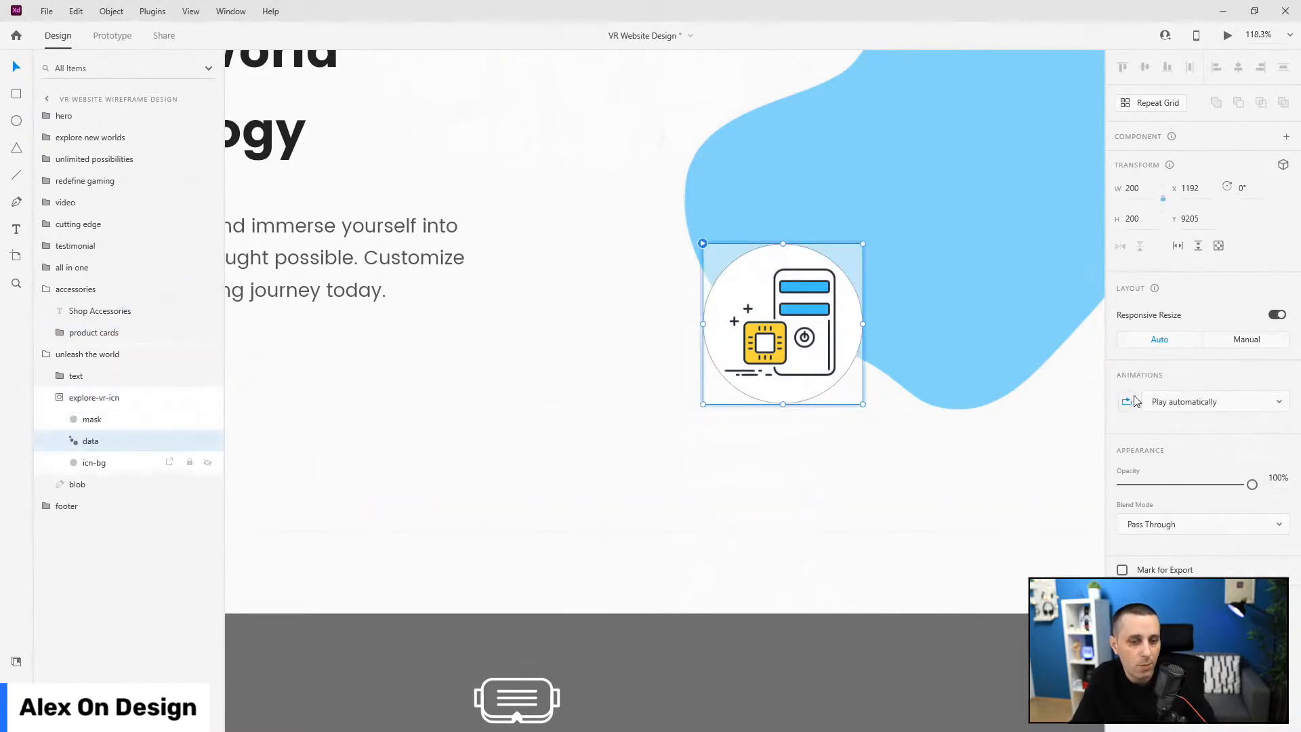
pyautogui.click(76, 399)
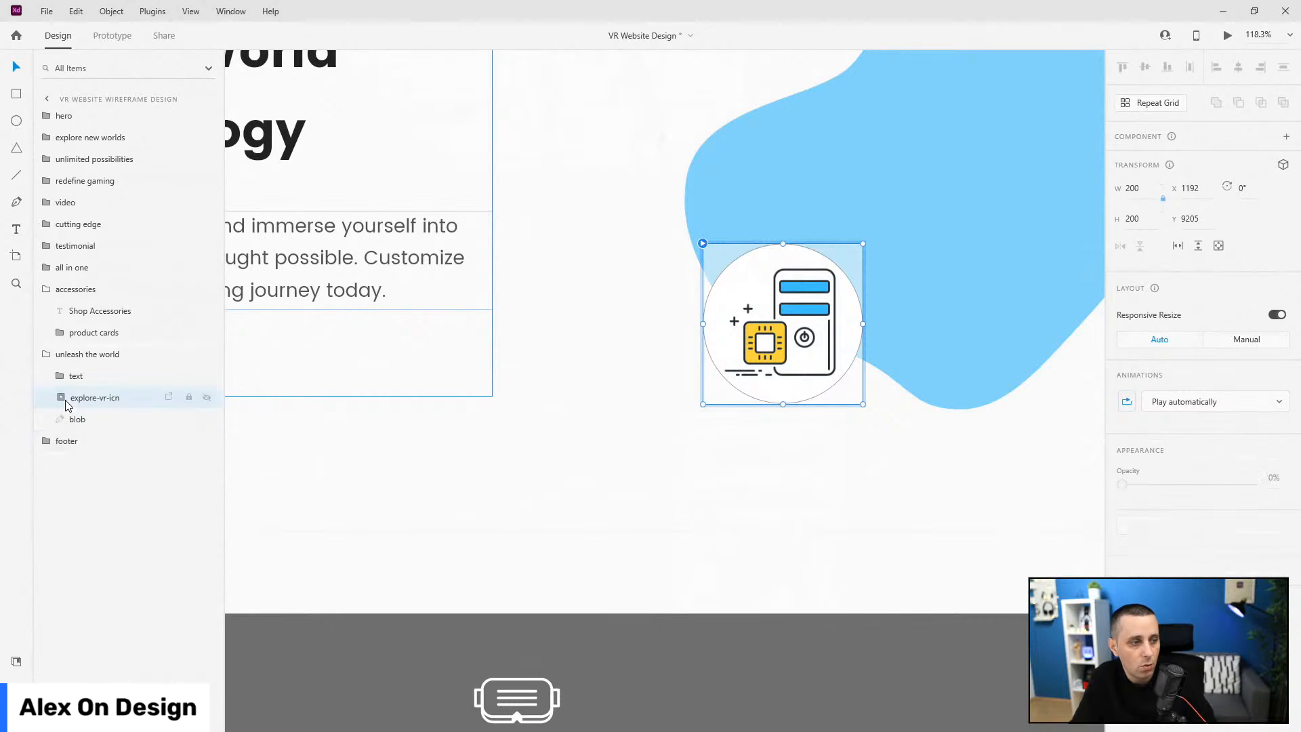
# - Duplicate the blob shape, rename the copy to mask and hide it
pyautogui.click(77, 418)
pyautogui.hotkey('ctrl', 'd')
pyautogui.doubleClick(82, 417)
pyautogui.write('mask')
pyautogui.press('Return')
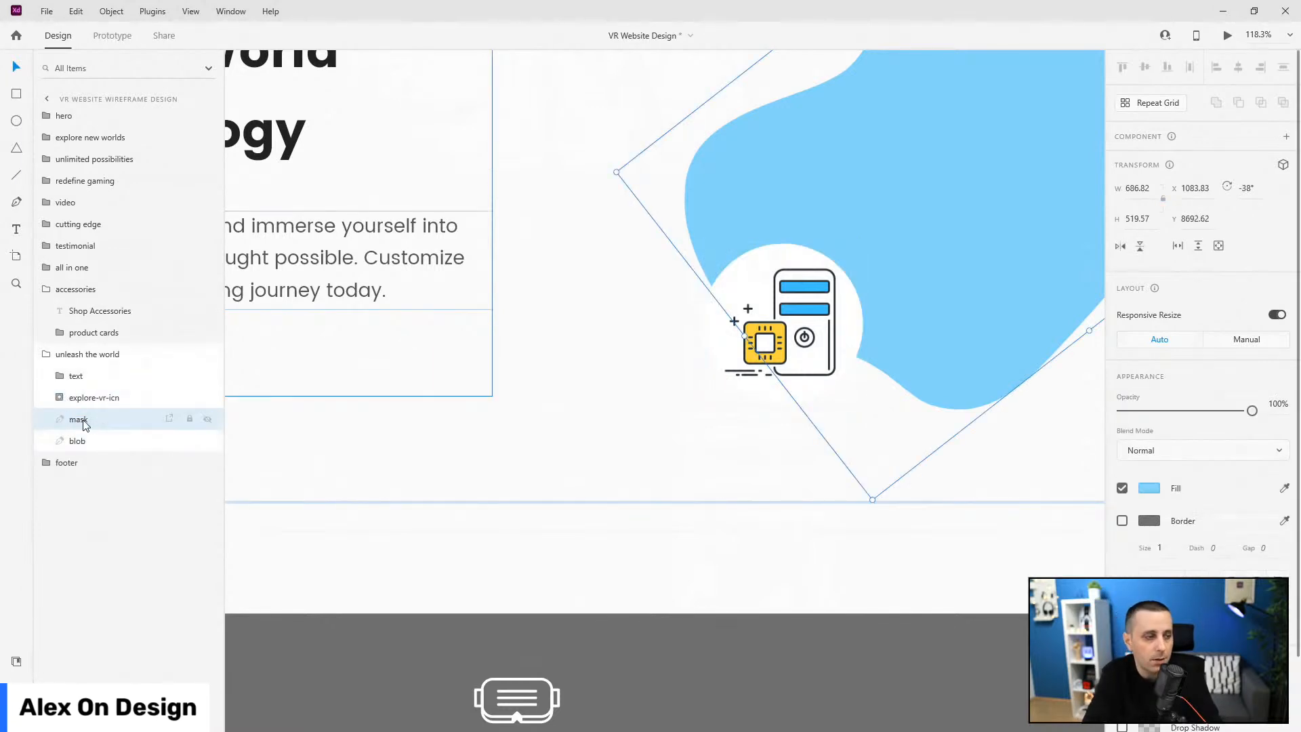
pyautogui.click(206, 418)
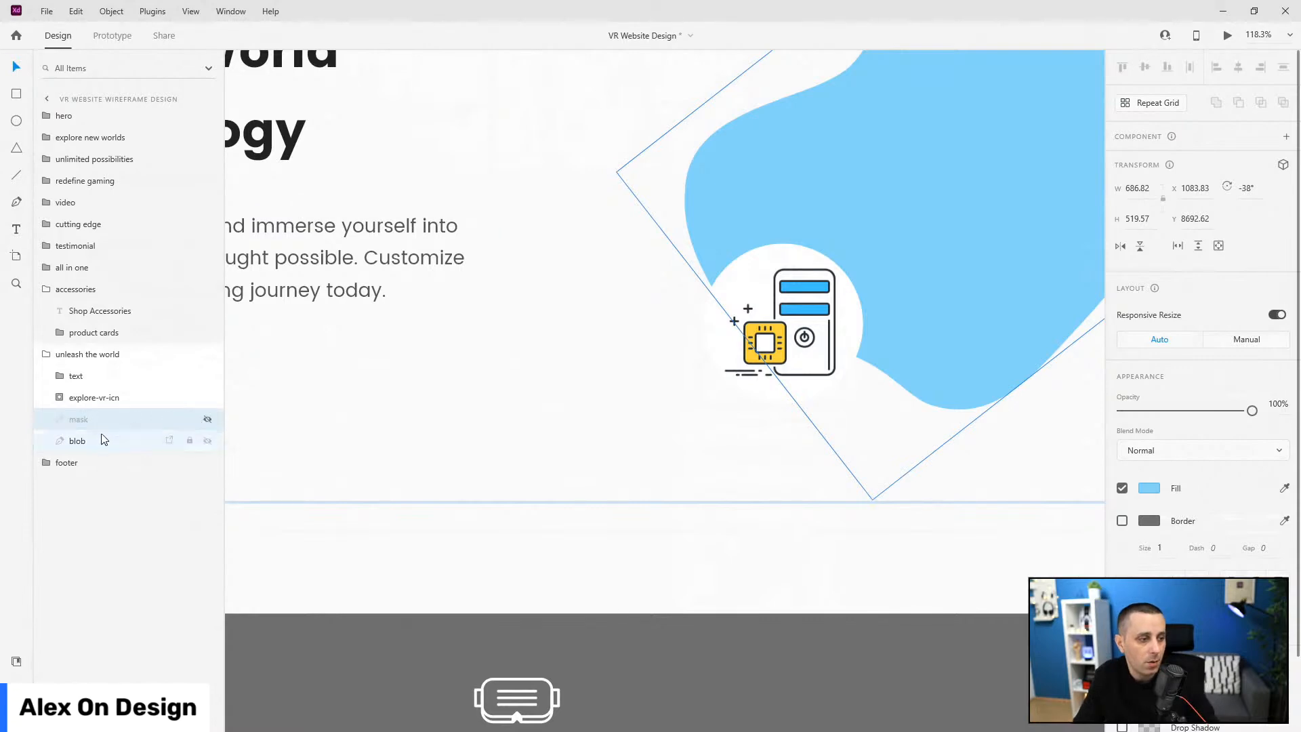
# - Add the woman-vr2 image to the unleash the world group and flip it horizontally
pyautogui.click(103, 438)
pyautogui.scroll(-5, 584, 384)
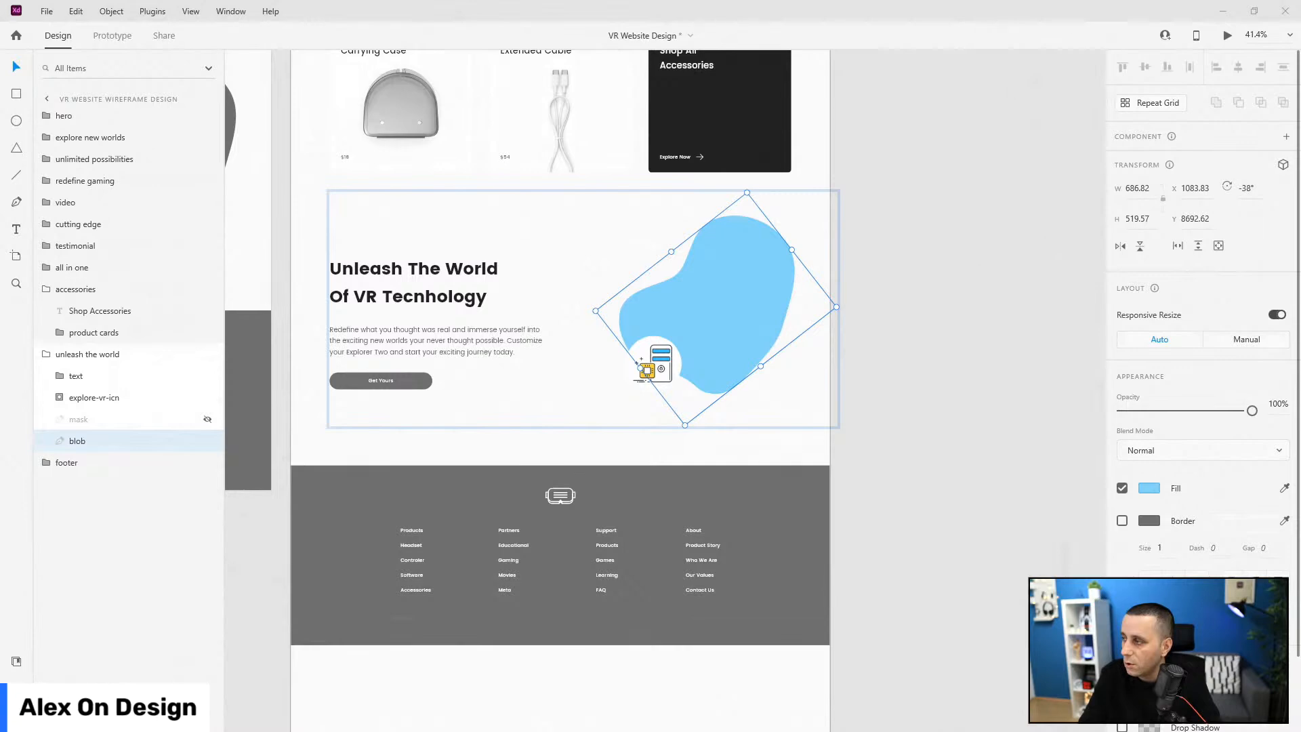
pyautogui.hotkey('ctrl', 'v')
pyautogui.scroll(-4, 691, 356)
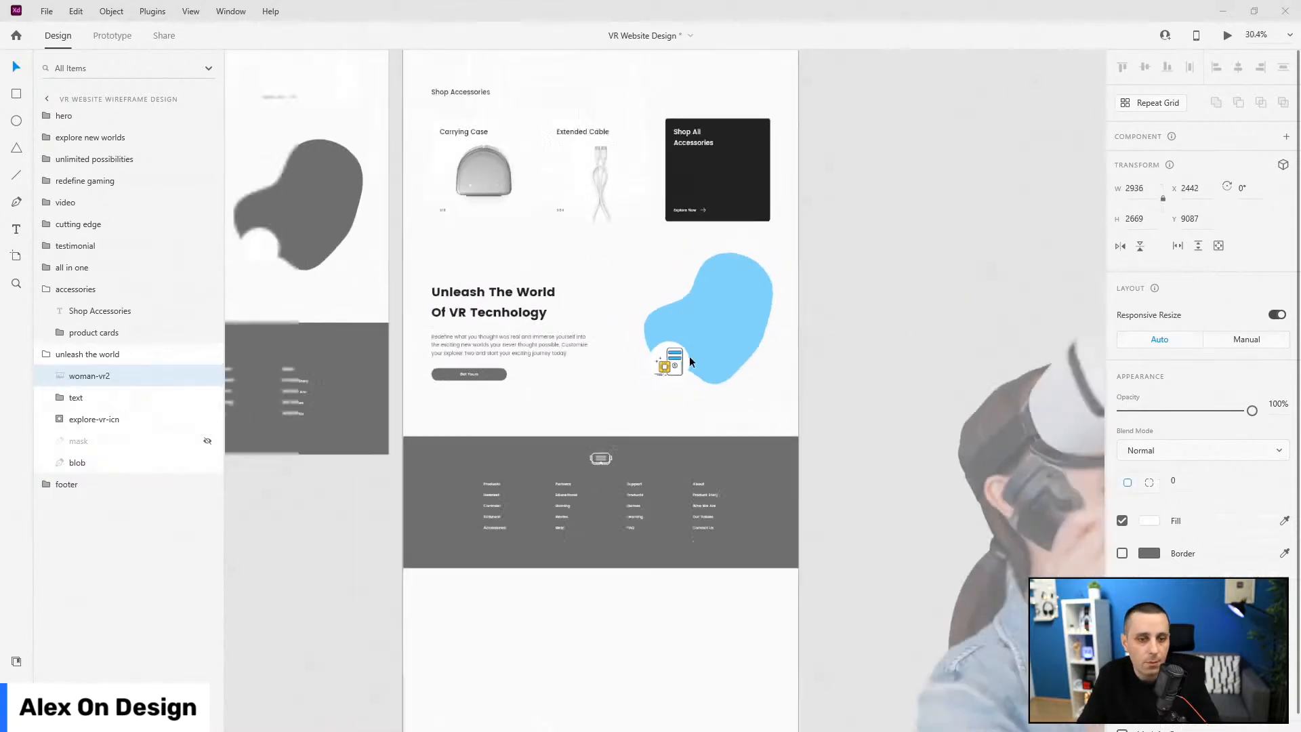
pyautogui.scroll(-3, 876, 427)
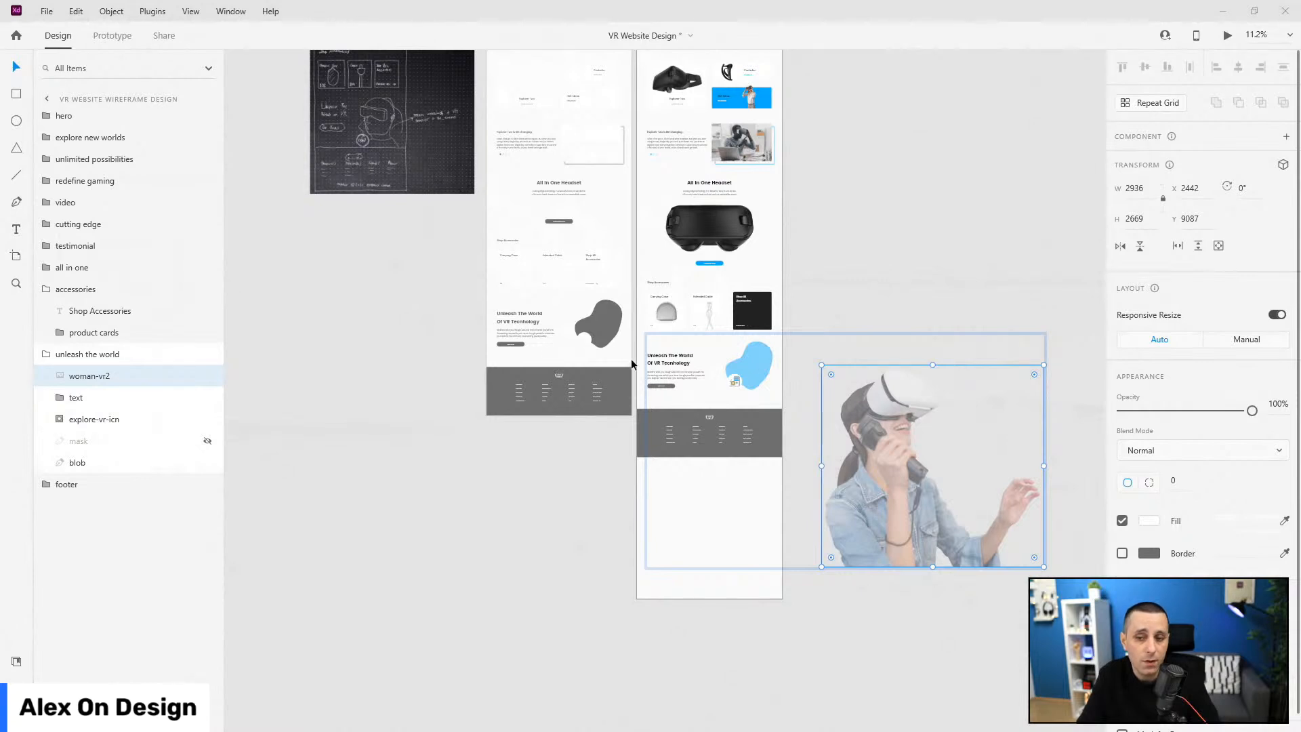
pyautogui.click(1121, 248)
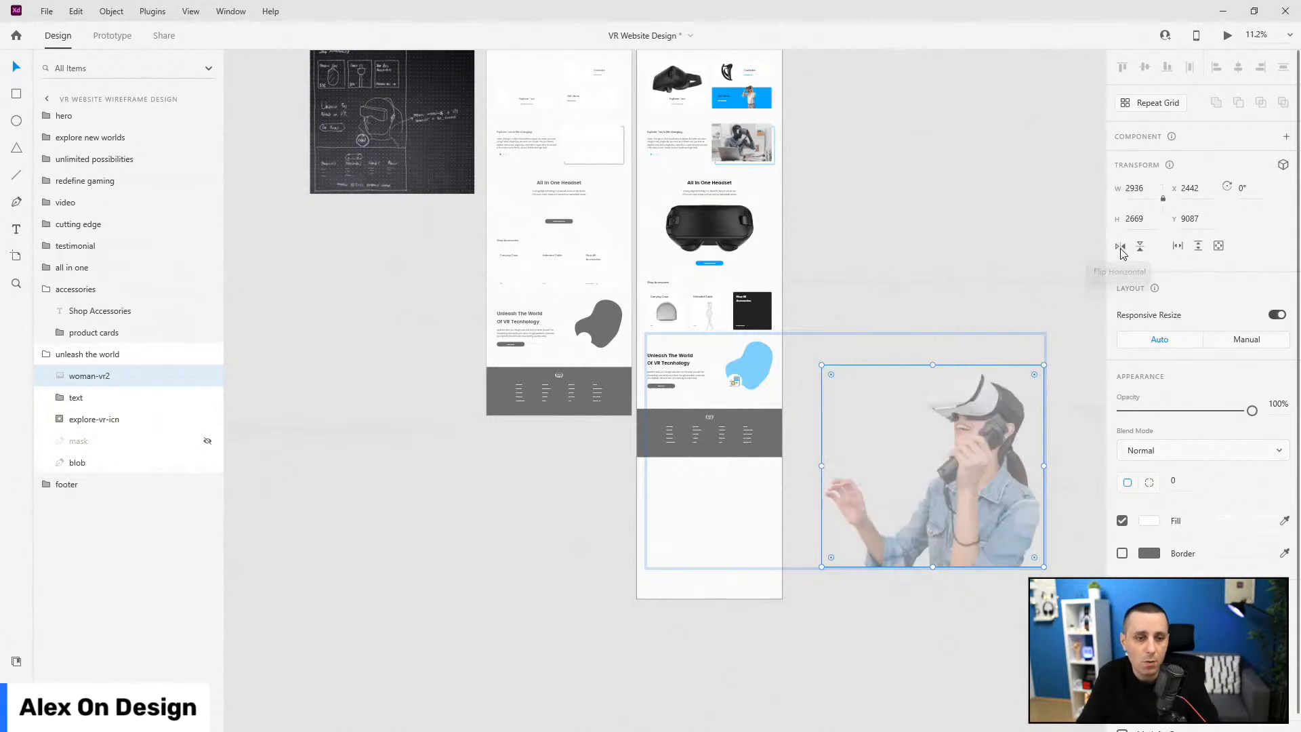
# - Scale the woman-vr2 image down to 864 × 787 px and position it over the blob at X 993, Y 8625
pyautogui.moveTo(1015, 489); pyautogui.dragTo(902, 363)
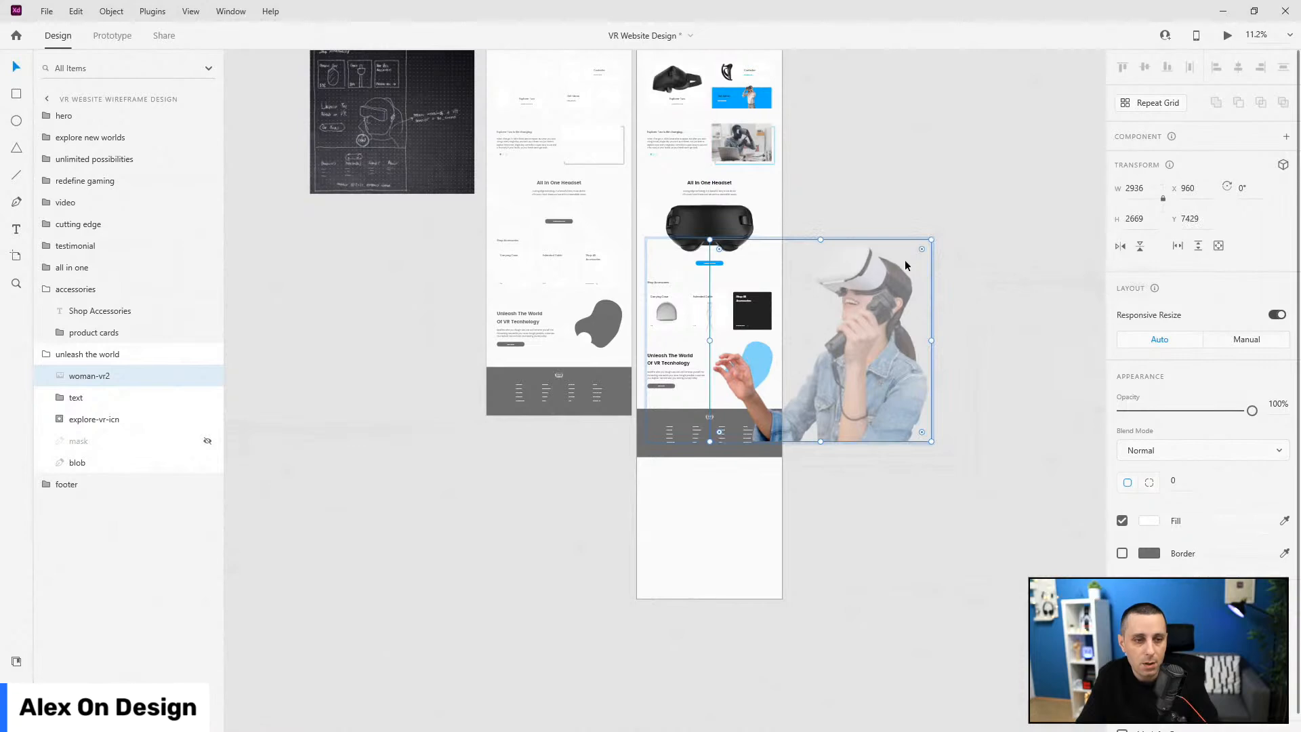
pyautogui.moveTo(930, 240); pyautogui.dragTo(854, 319)
pyautogui.scroll(3, 778, 350)
pyautogui.scroll(3, 778, 344)
pyautogui.moveTo(1008, 351); pyautogui.dragTo(666, 474)
pyautogui.scroll(4, 666, 474)
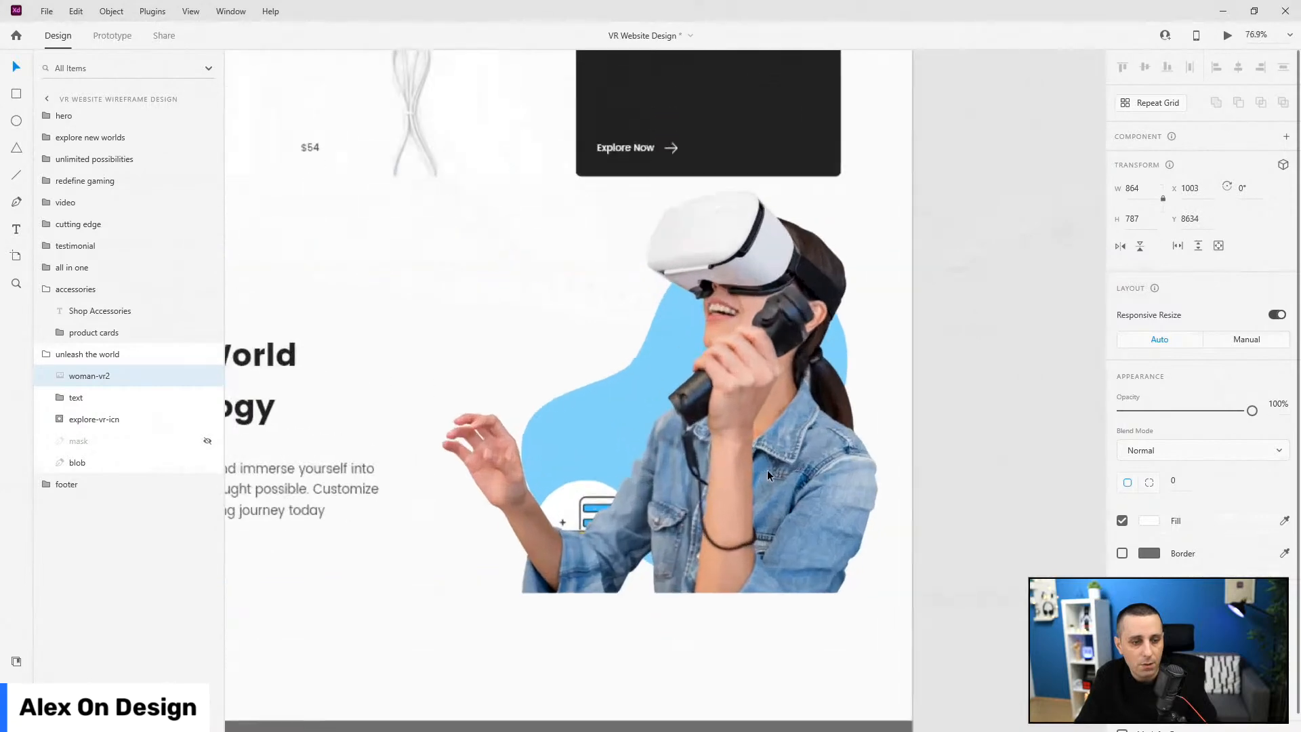
pyautogui.moveTo(761, 555); pyautogui.dragTo(757, 560)
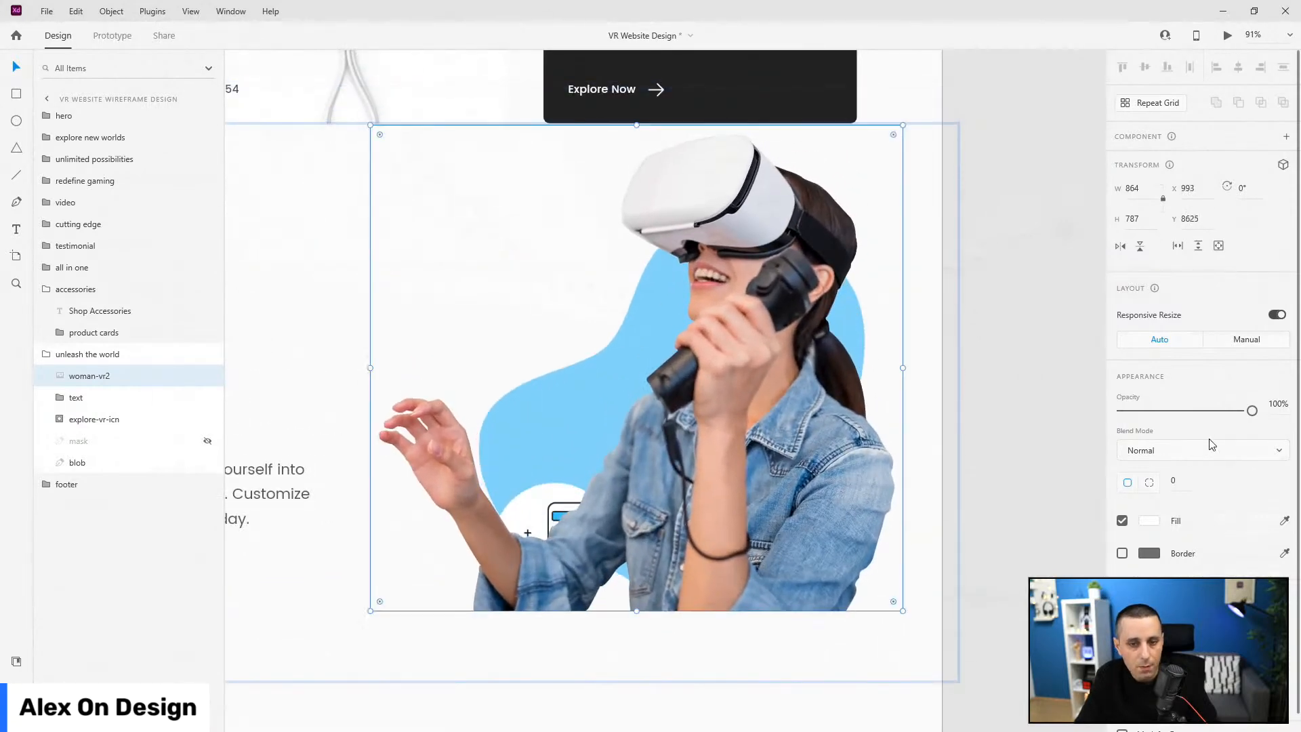
# - Set the woman-vr2 image's opacity to 40%, shrink it to 747 × 679 px and align it with the blob at X 1039, Y 8732
pyautogui.press('4')
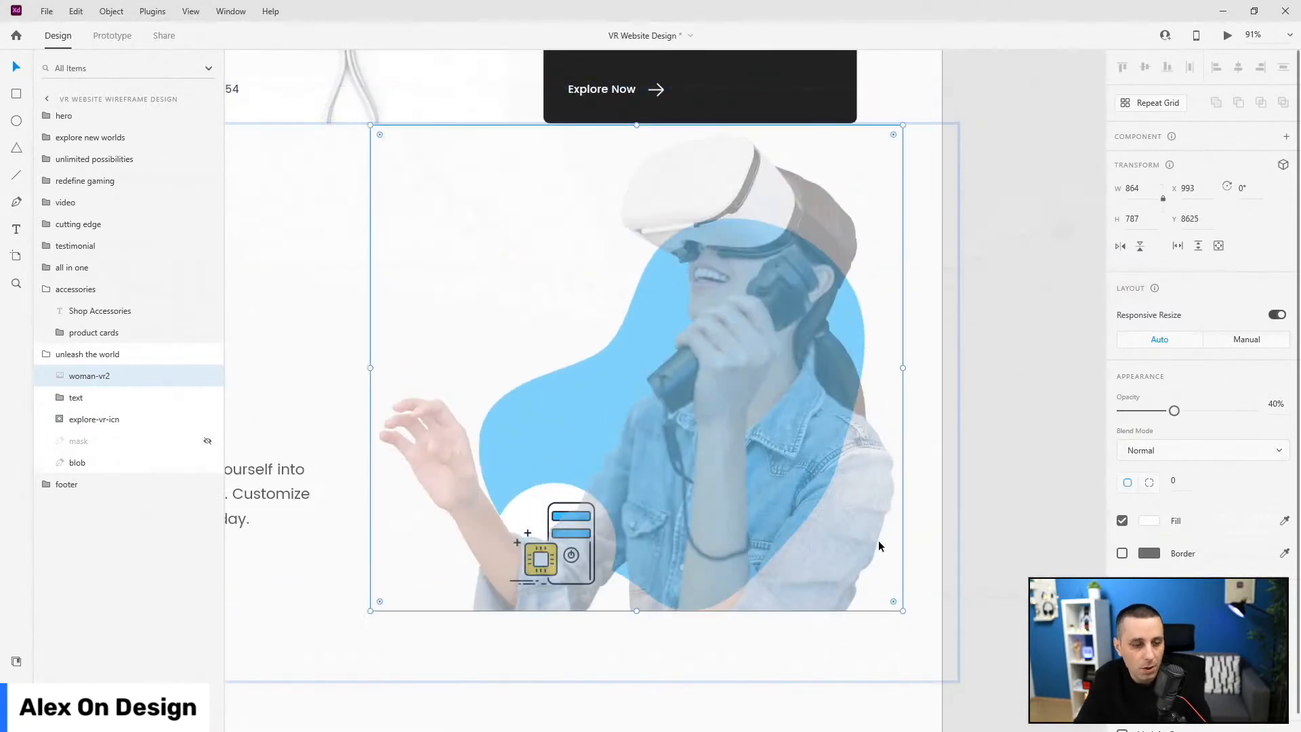
pyautogui.press('Up')
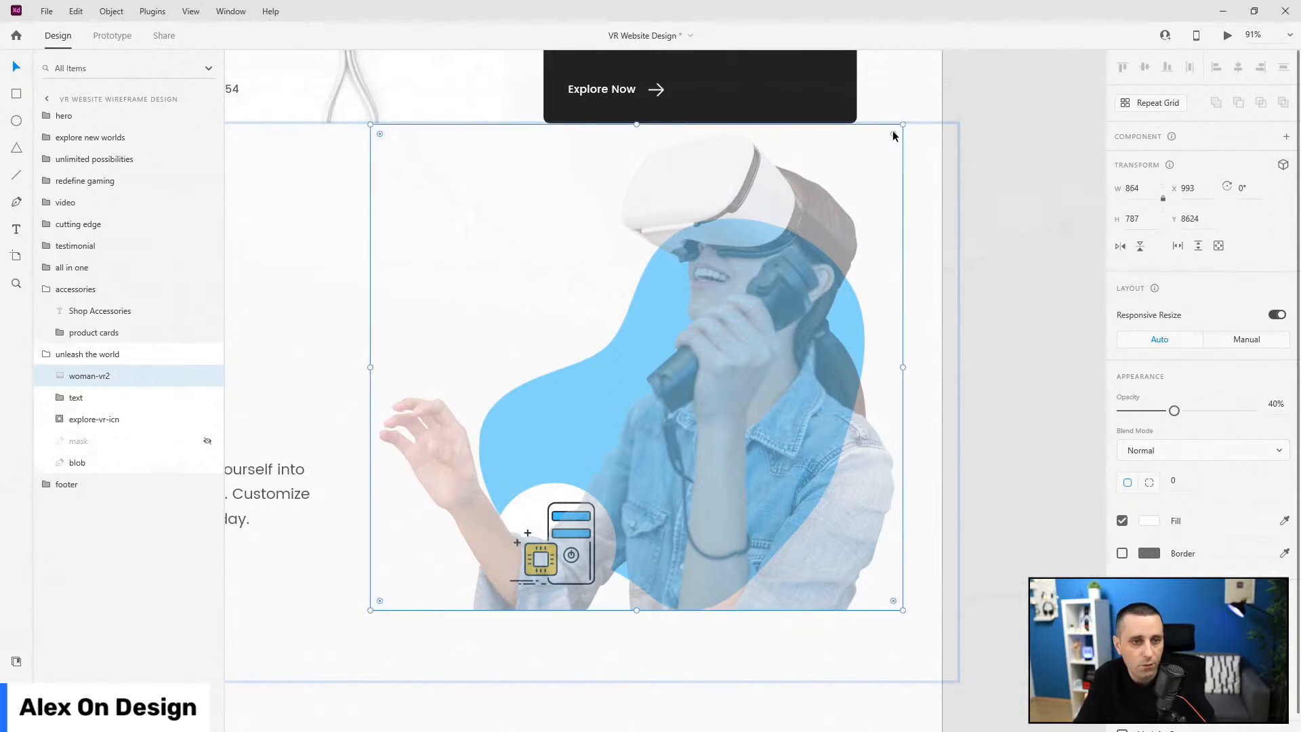
pyautogui.moveTo(901, 125); pyautogui.dragTo(830, 166)
pyautogui.moveTo(661, 224); pyautogui.dragTo(689, 233)
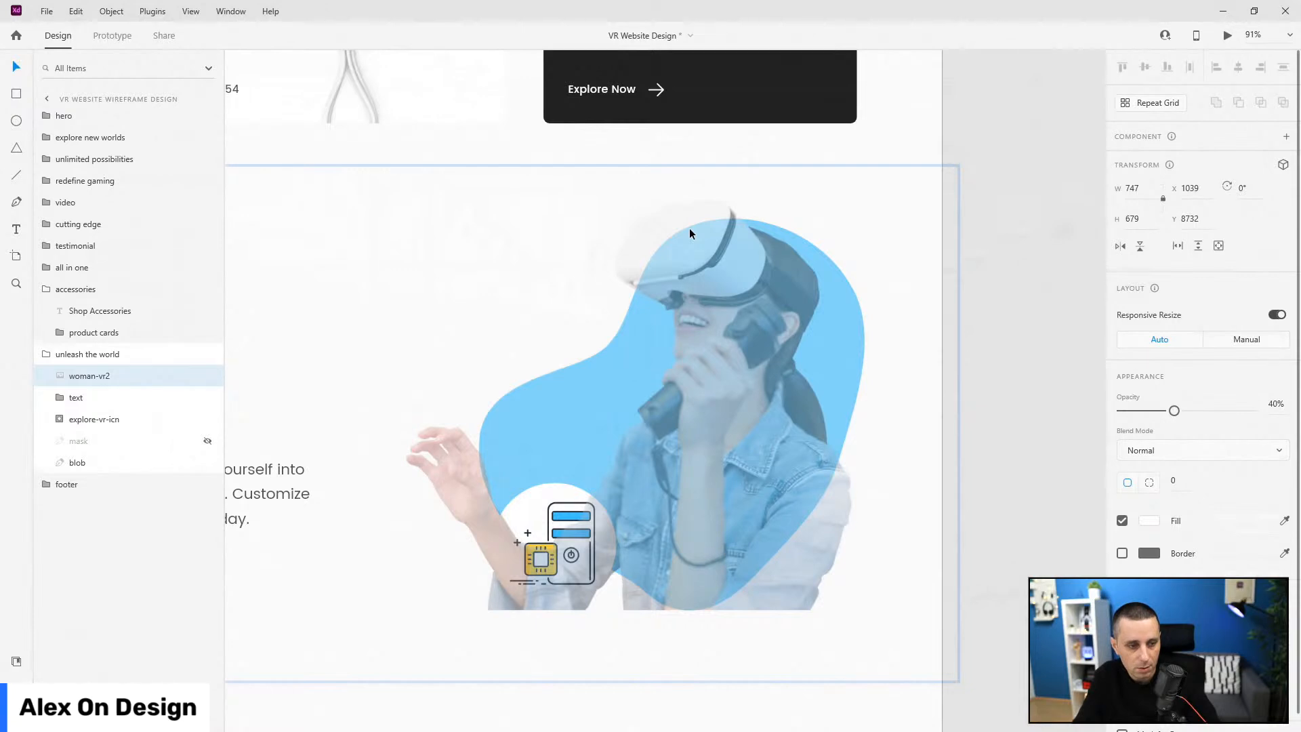
pyautogui.moveTo(690, 230); pyautogui.dragTo(689, 230)
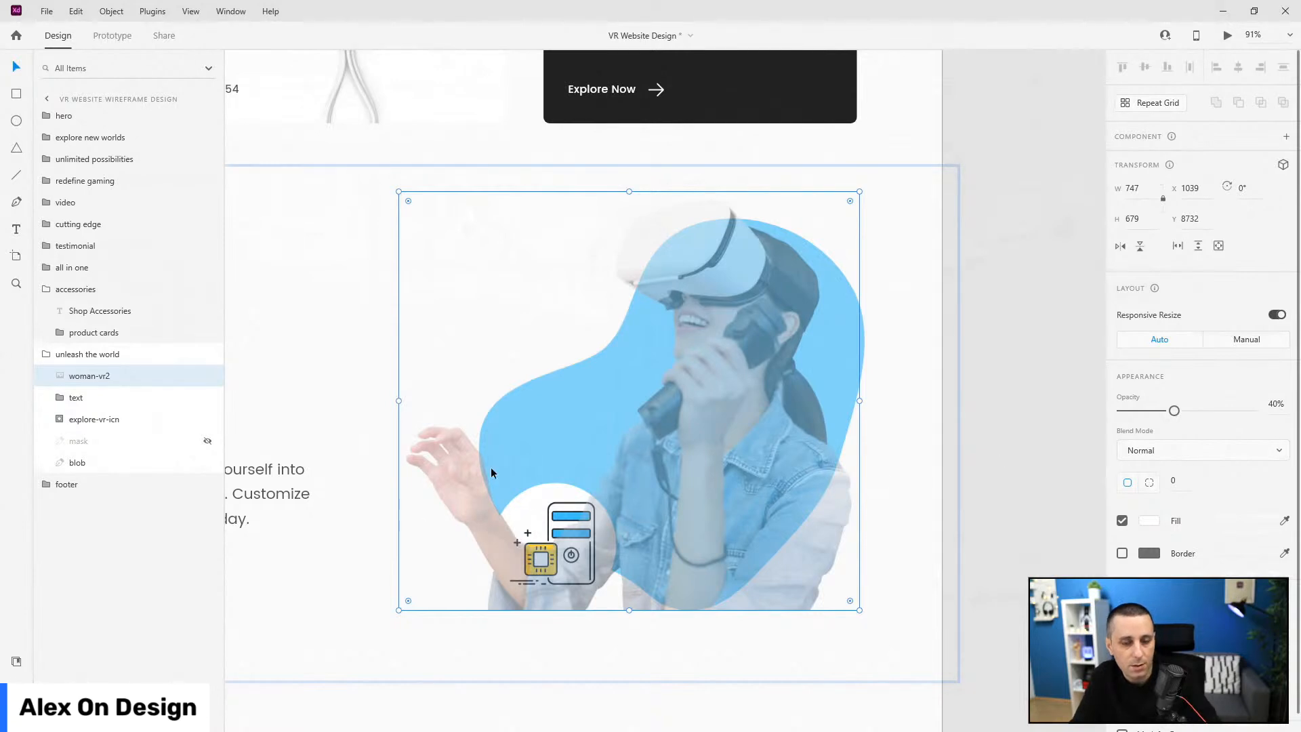
# - Move the woman-vr2 image to X 1063, place its layer between mask and blob, and set its opacity to 100%
pyautogui.moveTo(733, 266)
pyautogui.mouseDown()
pyautogui.moveTo(765, 266)
pyautogui.moveTo(747, 264)
pyautogui.mouseUp()
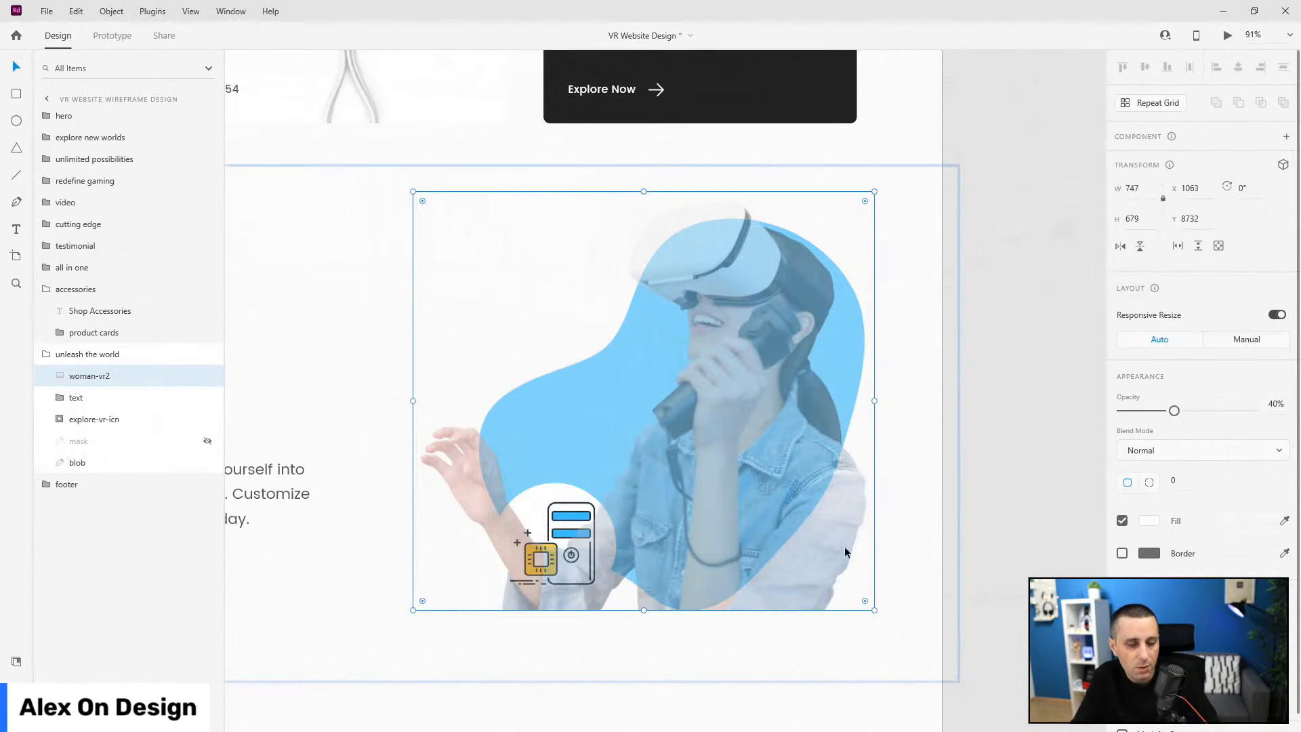
pyautogui.moveTo(95, 379); pyautogui.dragTo(99, 452)
pyautogui.press('0')
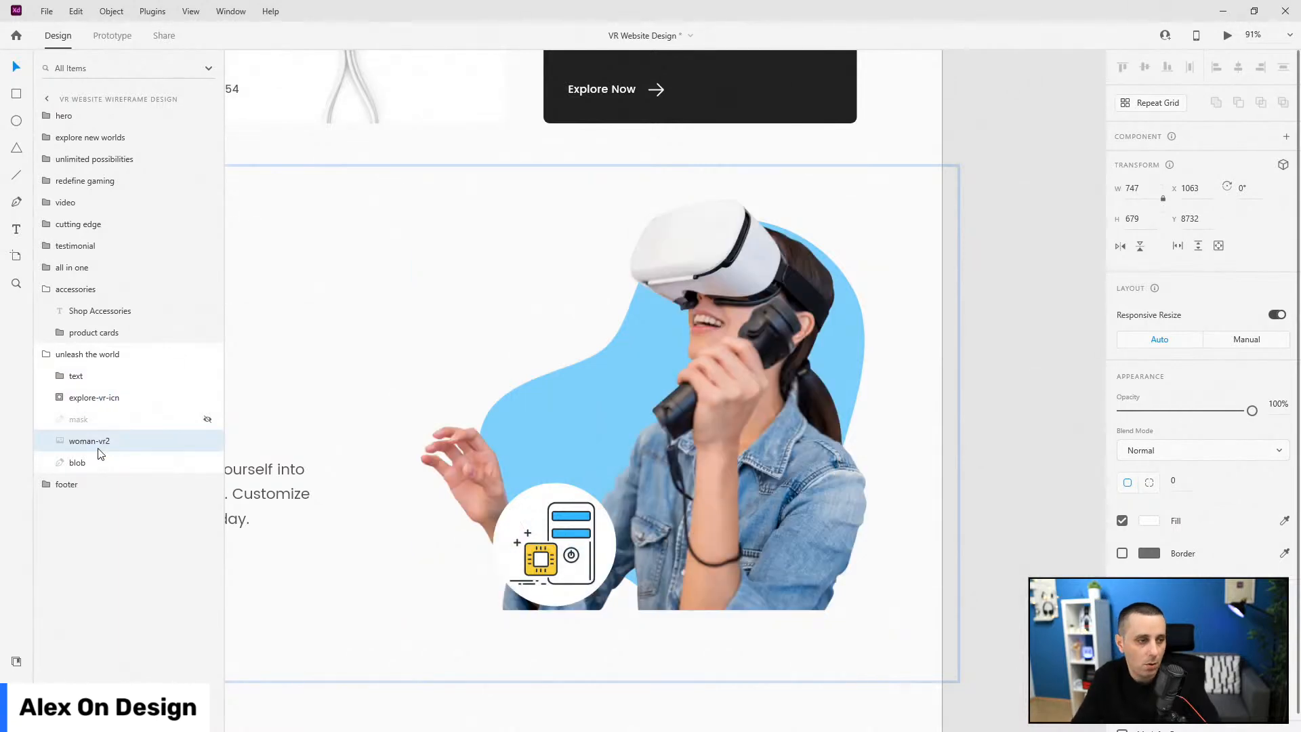
# - Unhide the mask shape and use it to mask the woman-vr2 image together with the blob
pyautogui.click(97, 429)
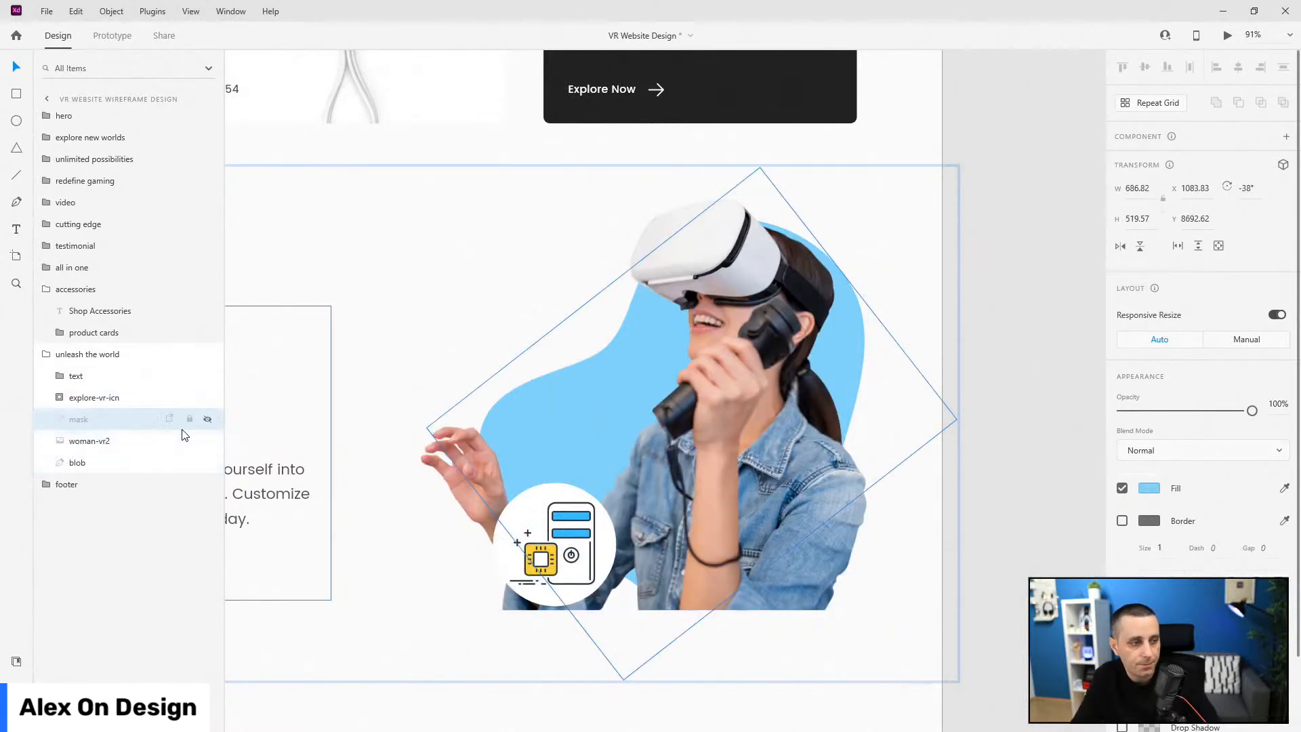
pyautogui.click(206, 420)
pyautogui.keyDown('shift'); pyautogui.click(107, 462); pyautogui.keyUp('shift')
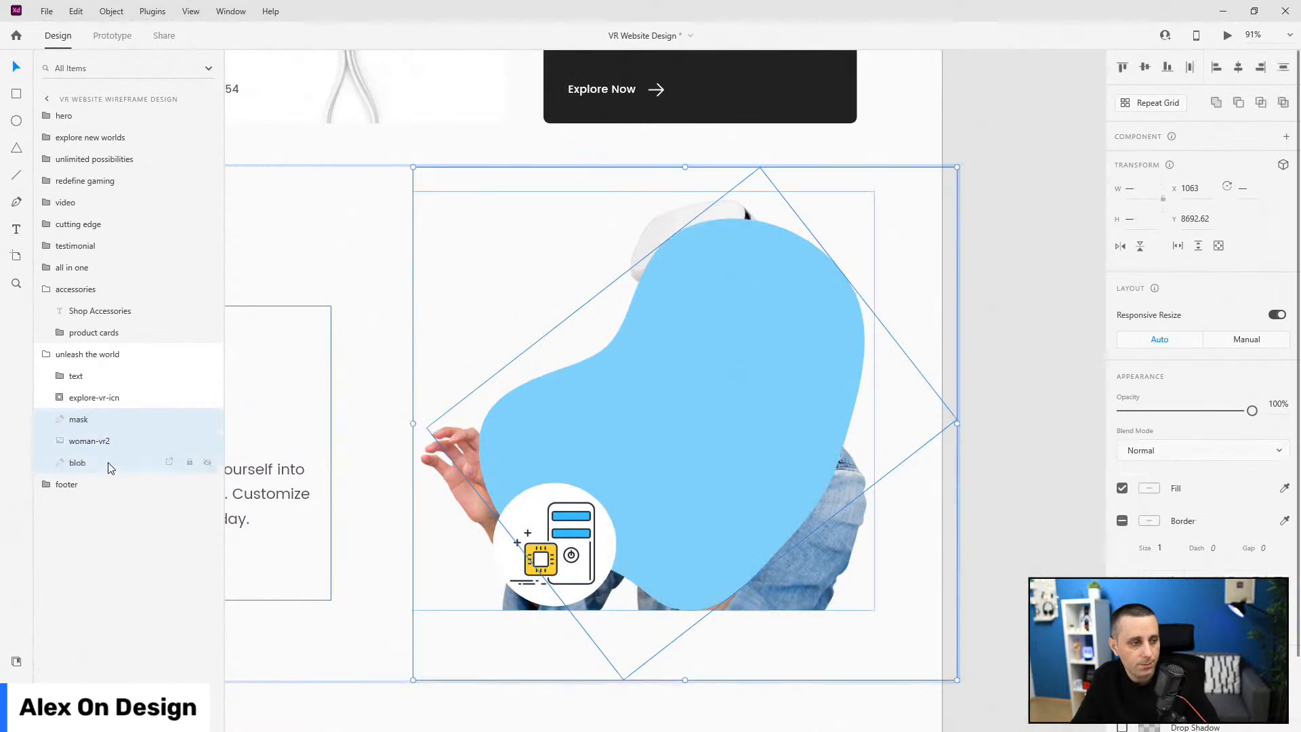
pyautogui.hotkey('ctrl', 'shift', 'm')
# - Rename the new mask group as woman-vr2, reusing the image layer's name
pyautogui.click(61, 420)
pyautogui.doubleClick(86, 461)
pyautogui.hotkey('ctrl', 'c')
pyautogui.press('Escape')
pyautogui.doubleClick(88, 419)
pyautogui.hotkey('ctrl', 'v')
pyautogui.press('Return')
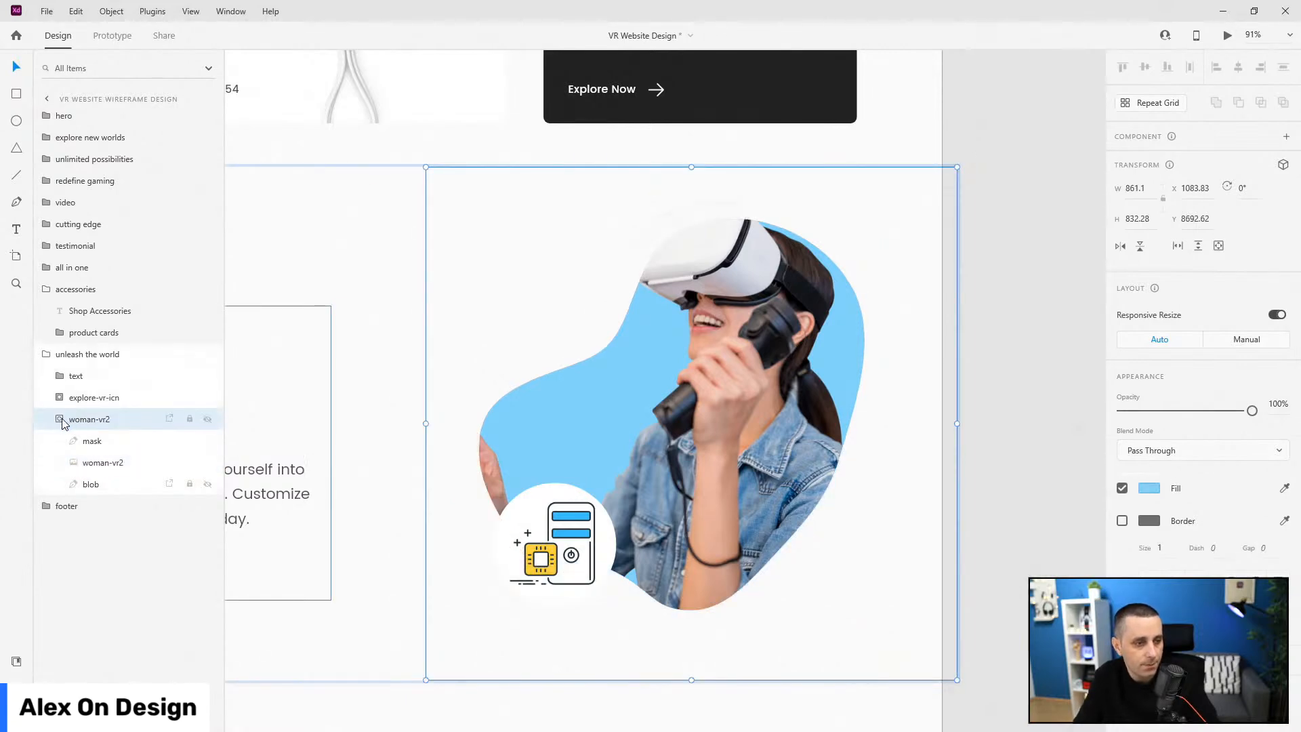
# - Edit the mask's path, adding anchor points on both sides of the headset and pulling the outline out beyond it
pyautogui.click(91, 441)
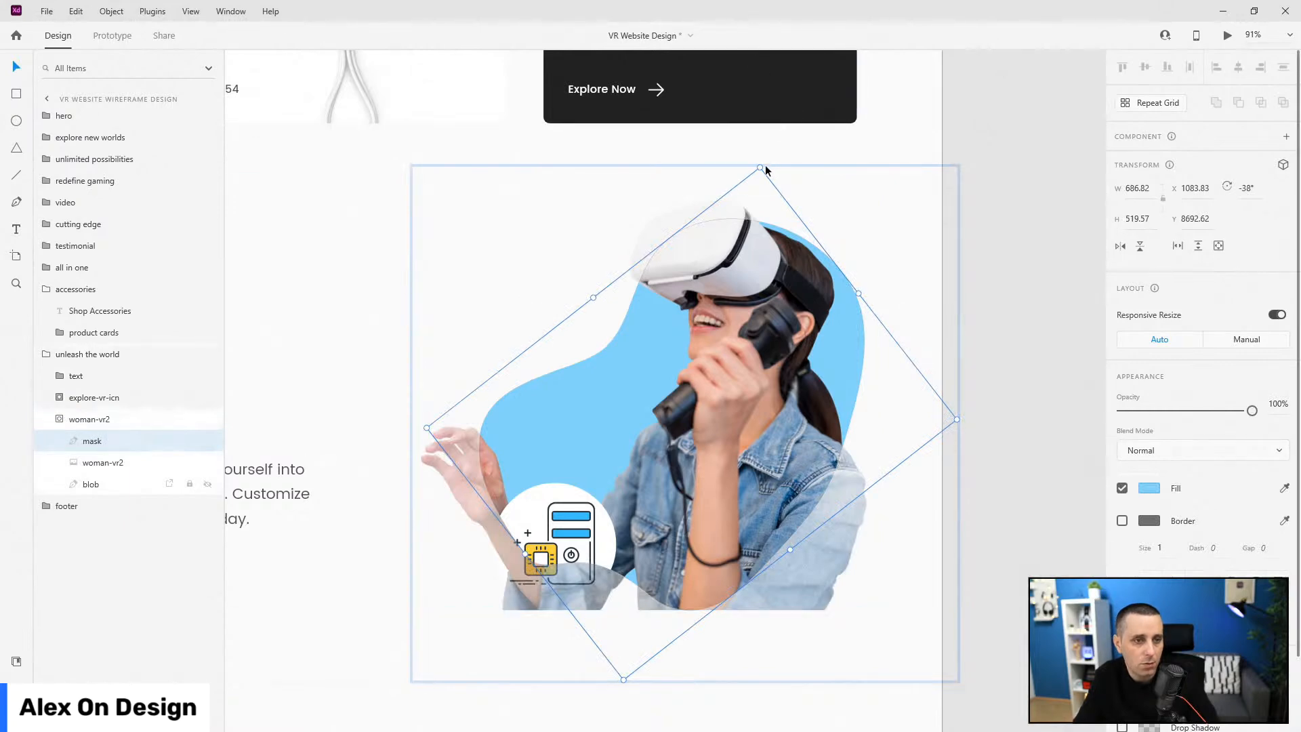
pyautogui.doubleClick(813, 246)
pyautogui.click(717, 222)
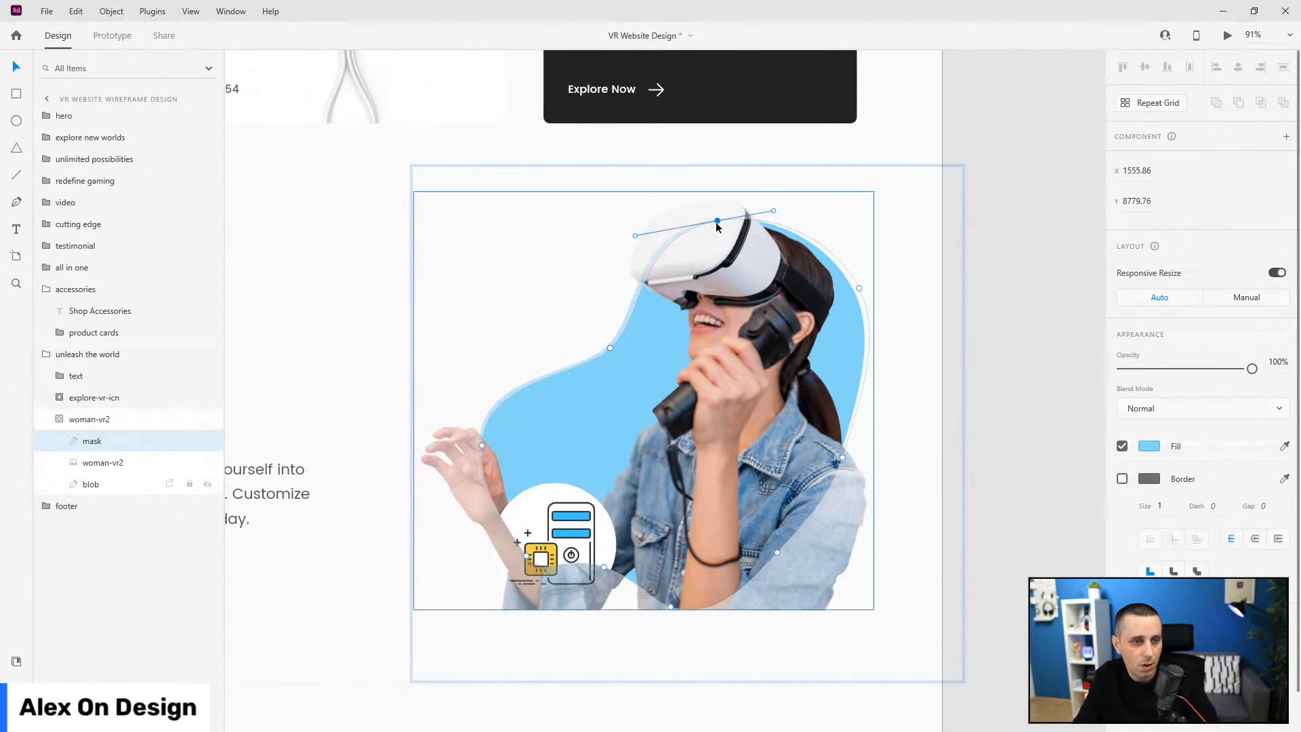
pyautogui.click(797, 233)
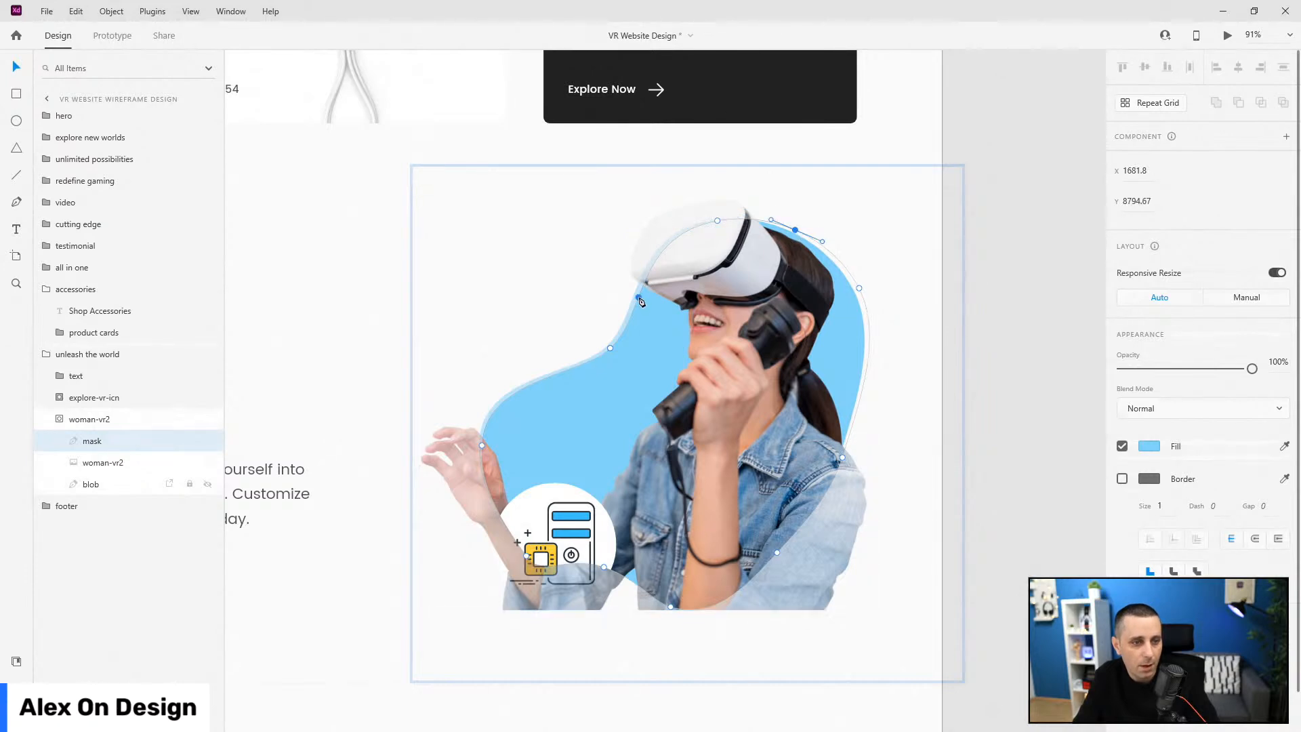
pyautogui.moveTo(717, 219); pyautogui.dragTo(695, 183)
pyautogui.moveTo(638, 297); pyautogui.dragTo(619, 271)
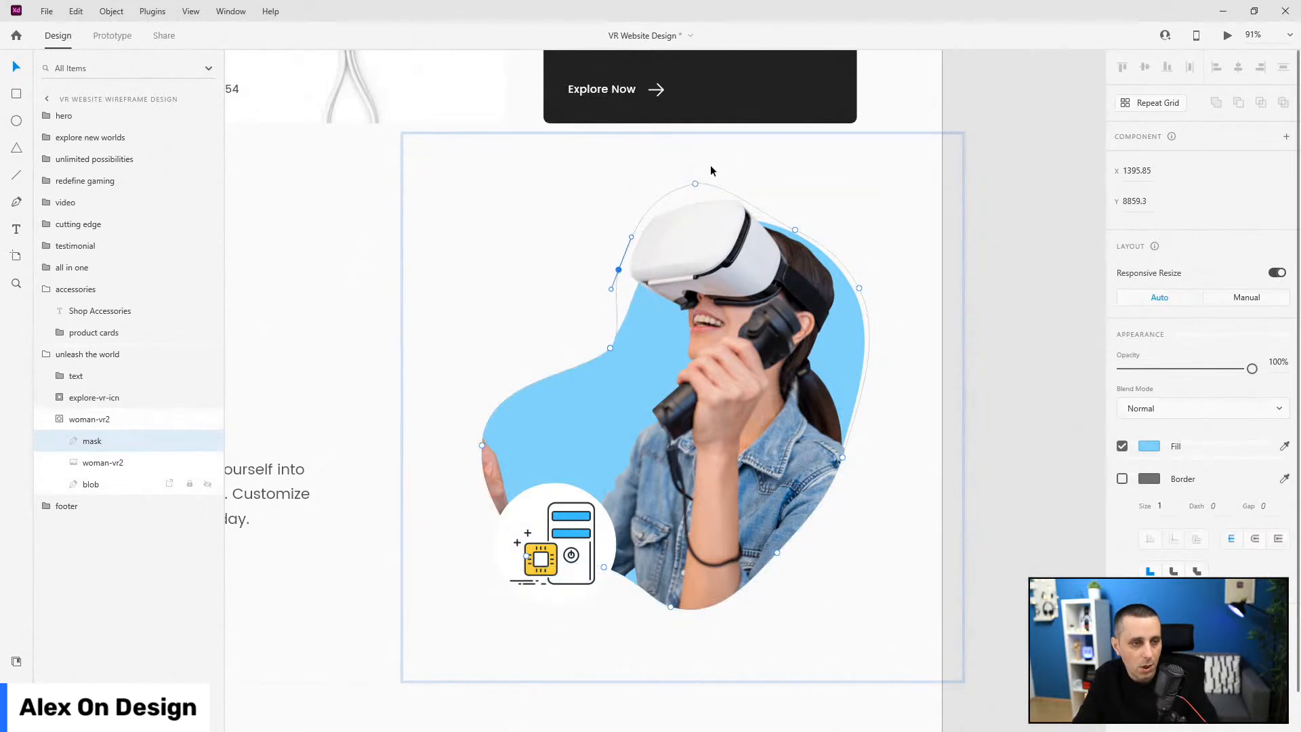
# - Refine the mask curve above the headset by lengthening both handles and moving its top anchor to X 1537.55, Y 8740.66
pyautogui.moveTo(698, 184); pyautogui.dragTo(702, 196)
pyautogui.moveTo(730, 187); pyautogui.dragTo(756, 184)
pyautogui.moveTo(657, 203); pyautogui.dragTo(621, 203)
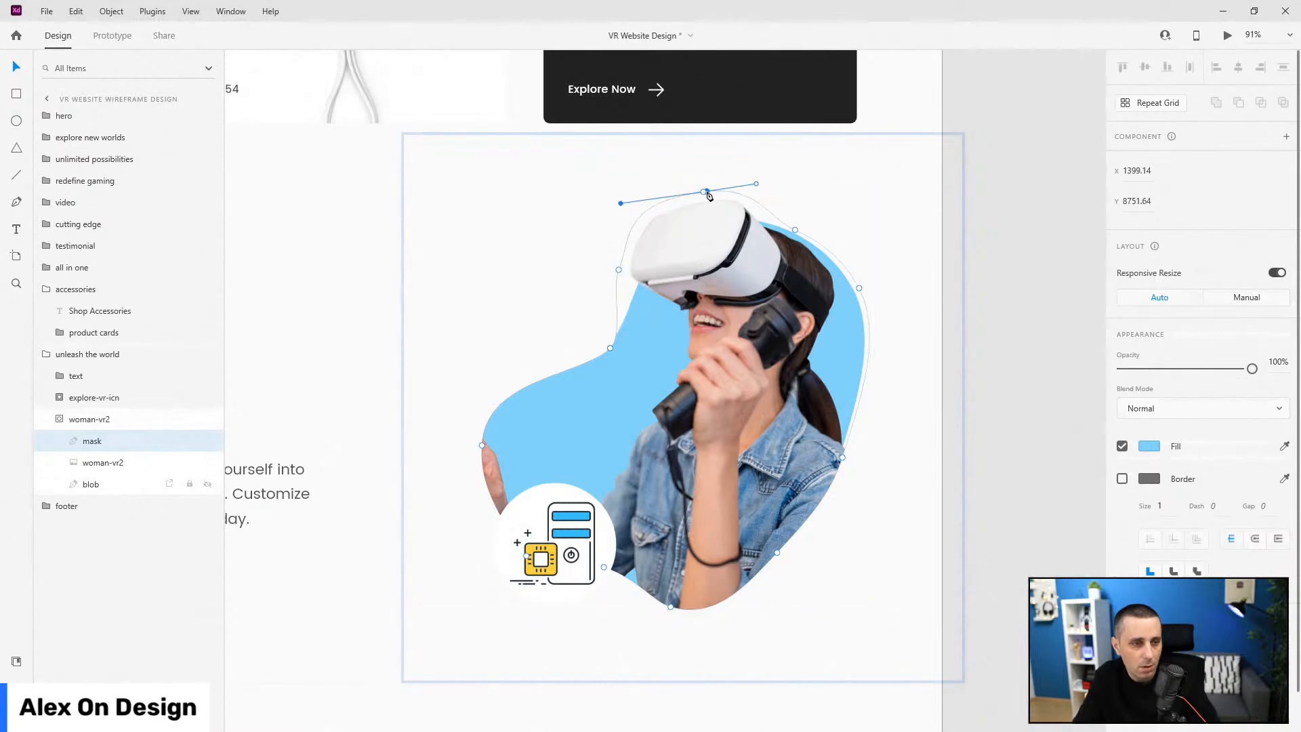
pyautogui.moveTo(703, 193); pyautogui.dragTo(702, 198)
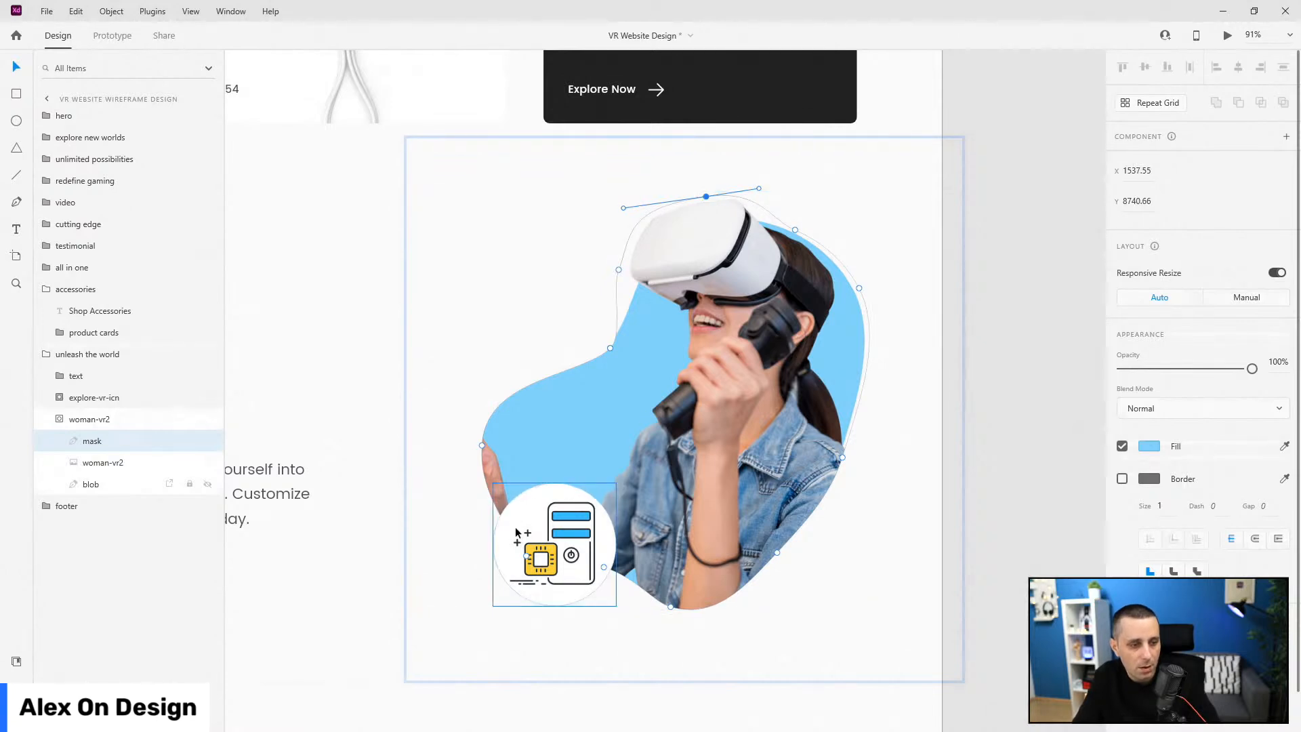
# - Extend the mask outline around the woman's raised hand, adding anchor points and setting the outermost one at X 1063, Y 9125.13
pyautogui.click(499, 514)
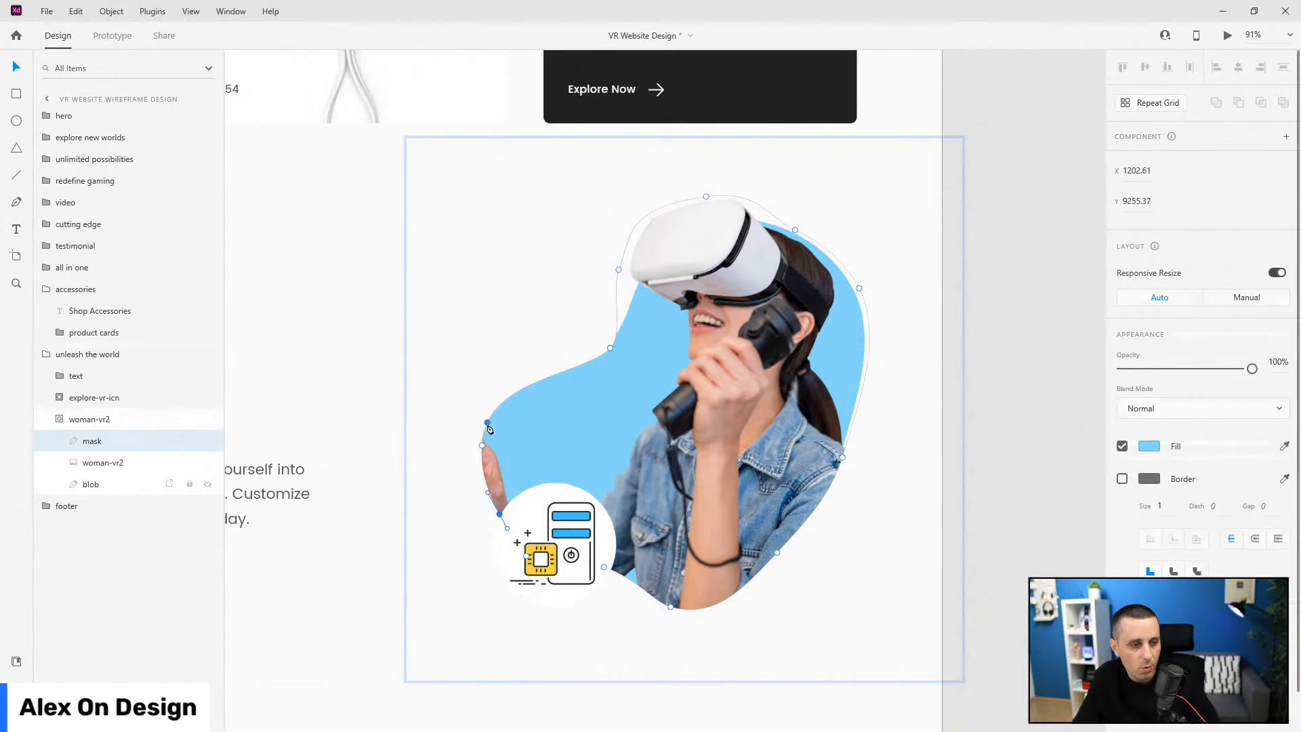
pyautogui.moveTo(482, 445); pyautogui.dragTo(418, 430)
pyautogui.click(468, 485)
pyautogui.moveTo(468, 485); pyautogui.dragTo(539, 592)
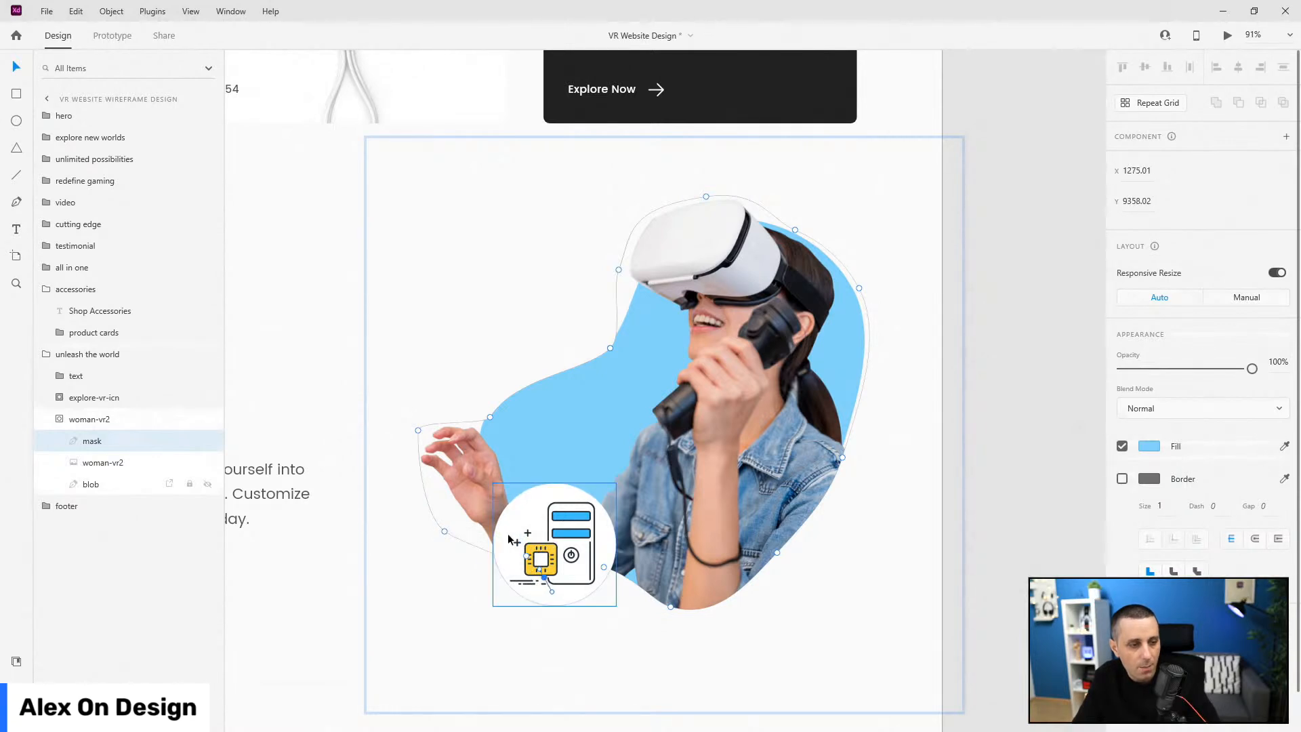
pyautogui.doubleClick(418, 432)
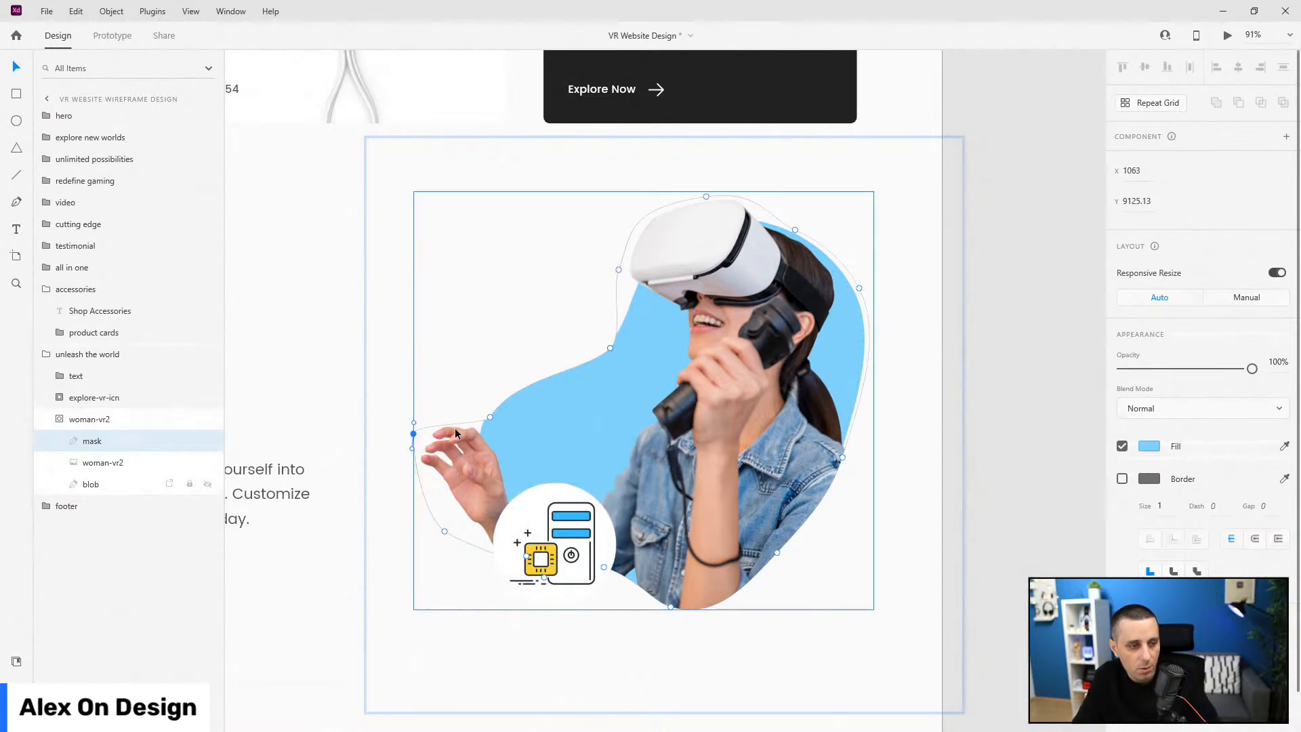
pyautogui.doubleClick(458, 424)
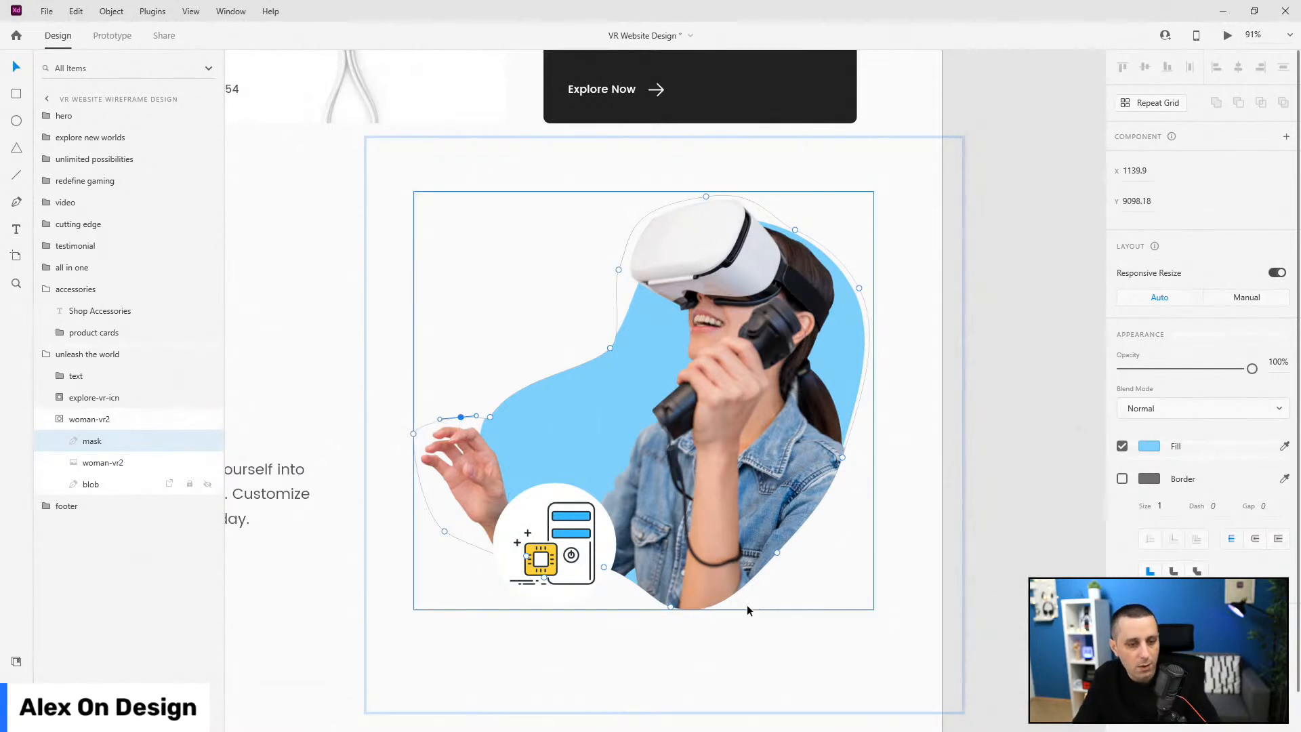
# - Try widening the mask outline at the woman's denim shoulder with an extra anchor point, and undo the anchor move
pyautogui.scroll(5, 849, 451)
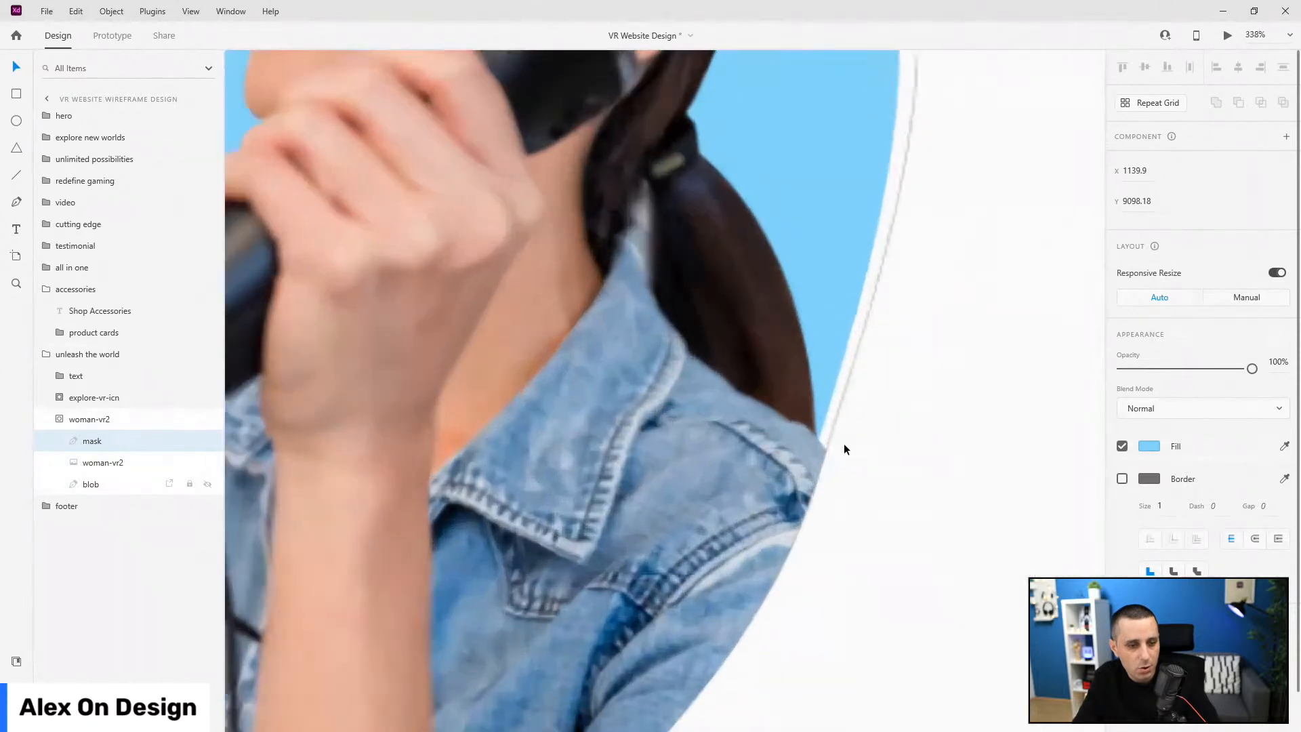
pyautogui.moveTo(818, 483); pyautogui.dragTo(965, 508)
pyautogui.click(765, 585)
pyautogui.click(807, 478)
pyautogui.hotkey('ctrl', 'z')
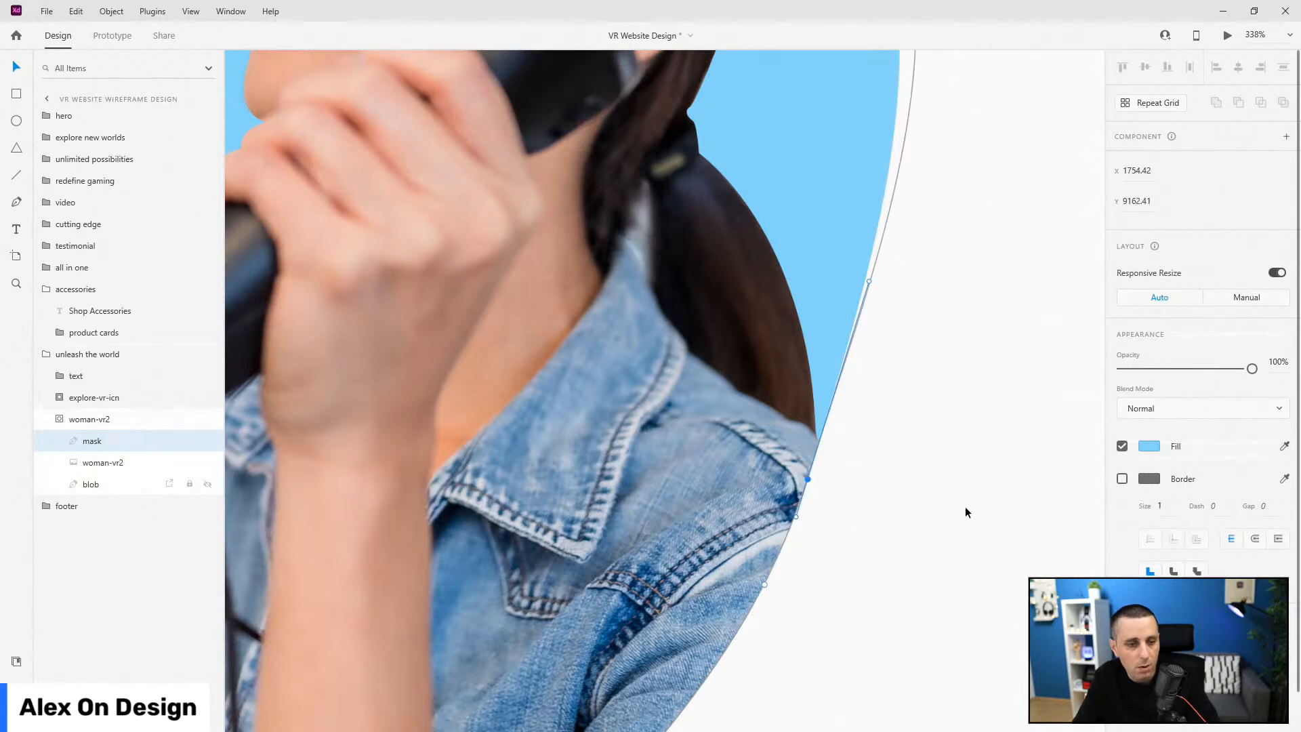
# - Leave the mask path, collapse the woman-vr2, unleash the world and accessories groups, and select the footer group
pyautogui.scroll(-6, 965, 506)
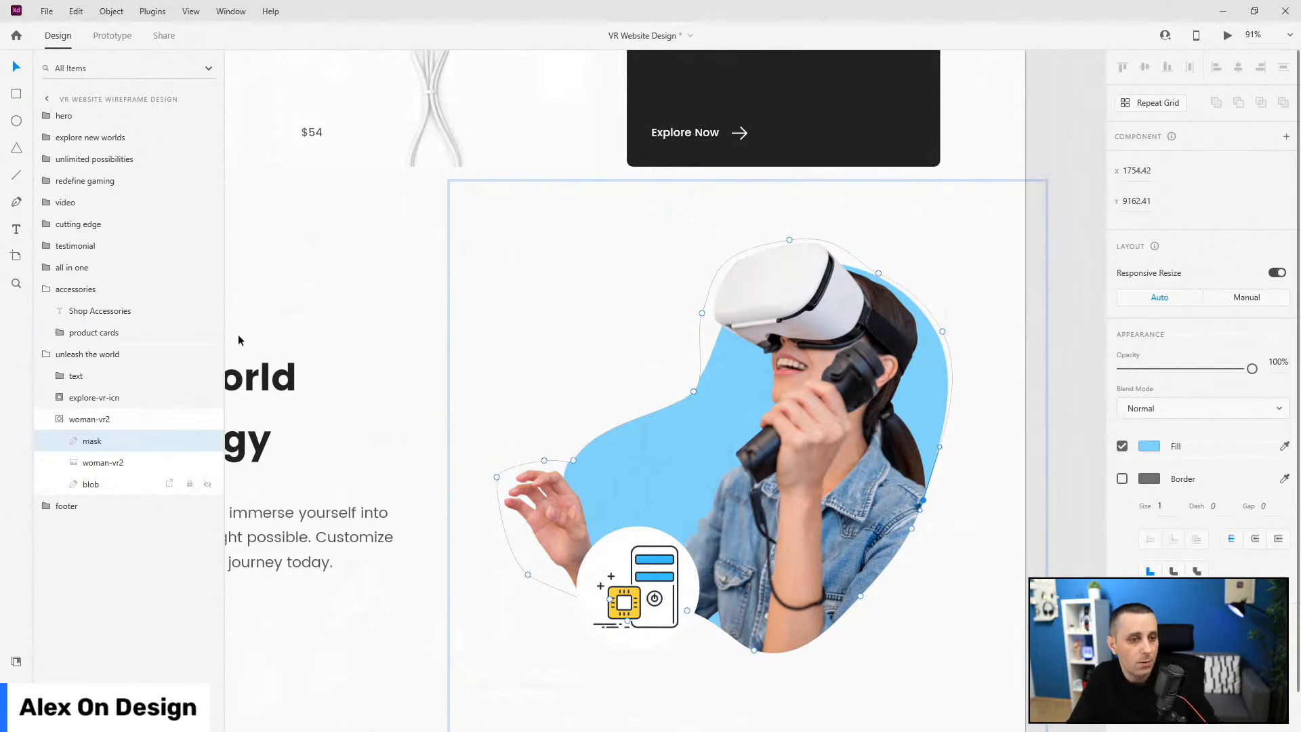
pyautogui.click(60, 419)
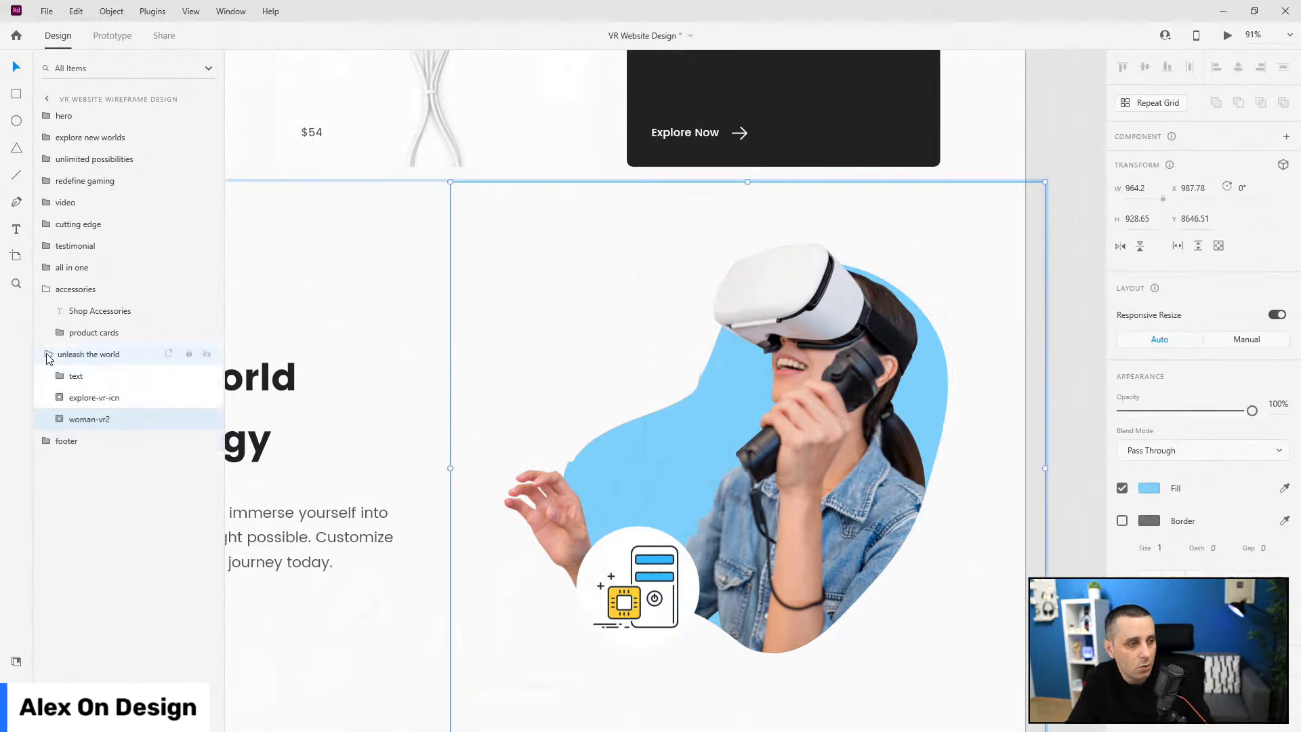
pyautogui.click(47, 355)
pyautogui.click(46, 289)
pyautogui.click(55, 328)
# - Fill the Get Yours button in the Unleash The World section with the main-blue color
pyautogui.scroll(-5, 928, 391)
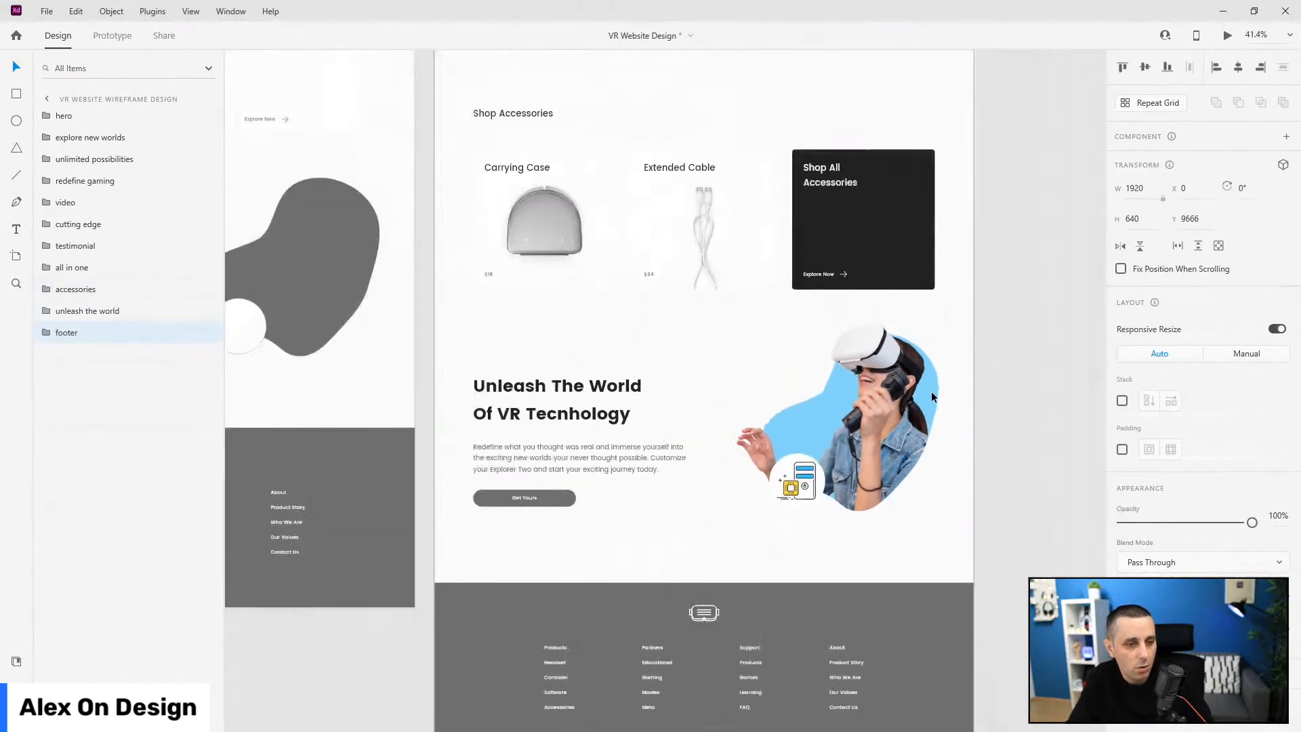
pyautogui.scroll(2, 644, 374)
pyautogui.scroll(-1, 650, 377)
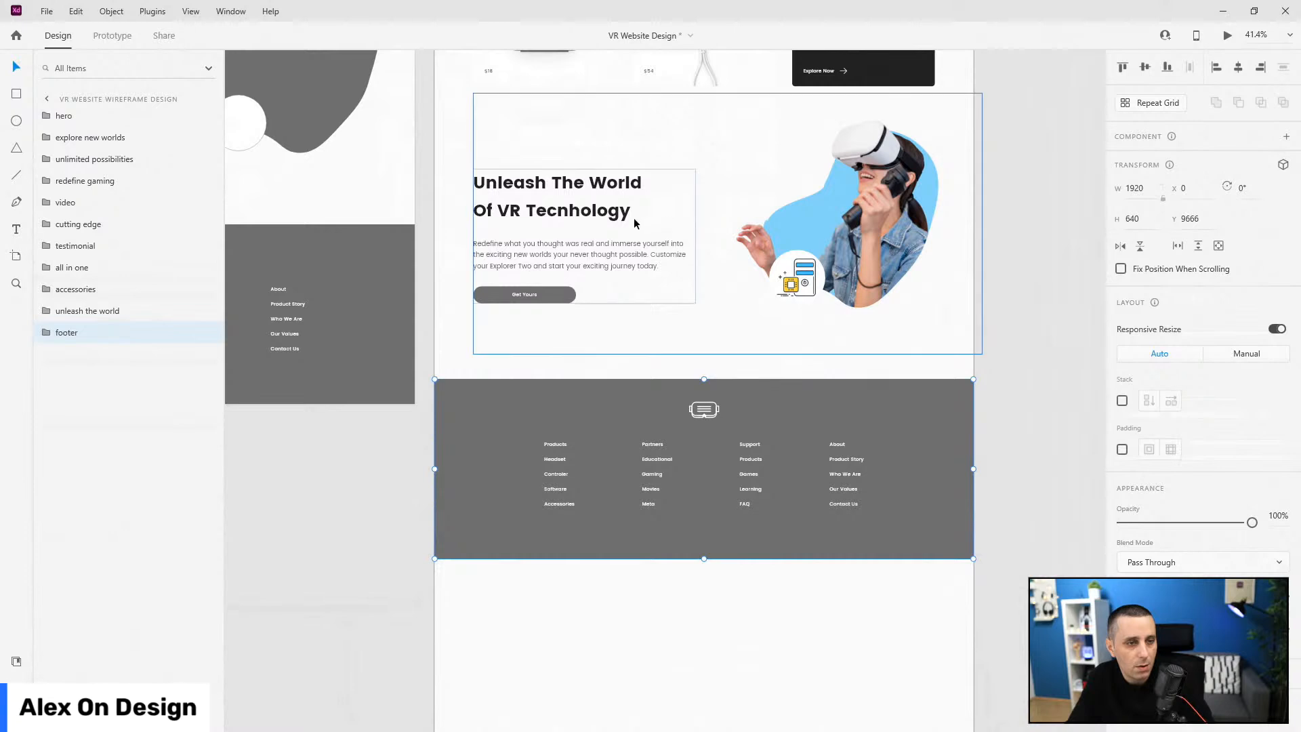
pyautogui.scroll(2, 628, 195)
pyautogui.scroll(1, 629, 195)
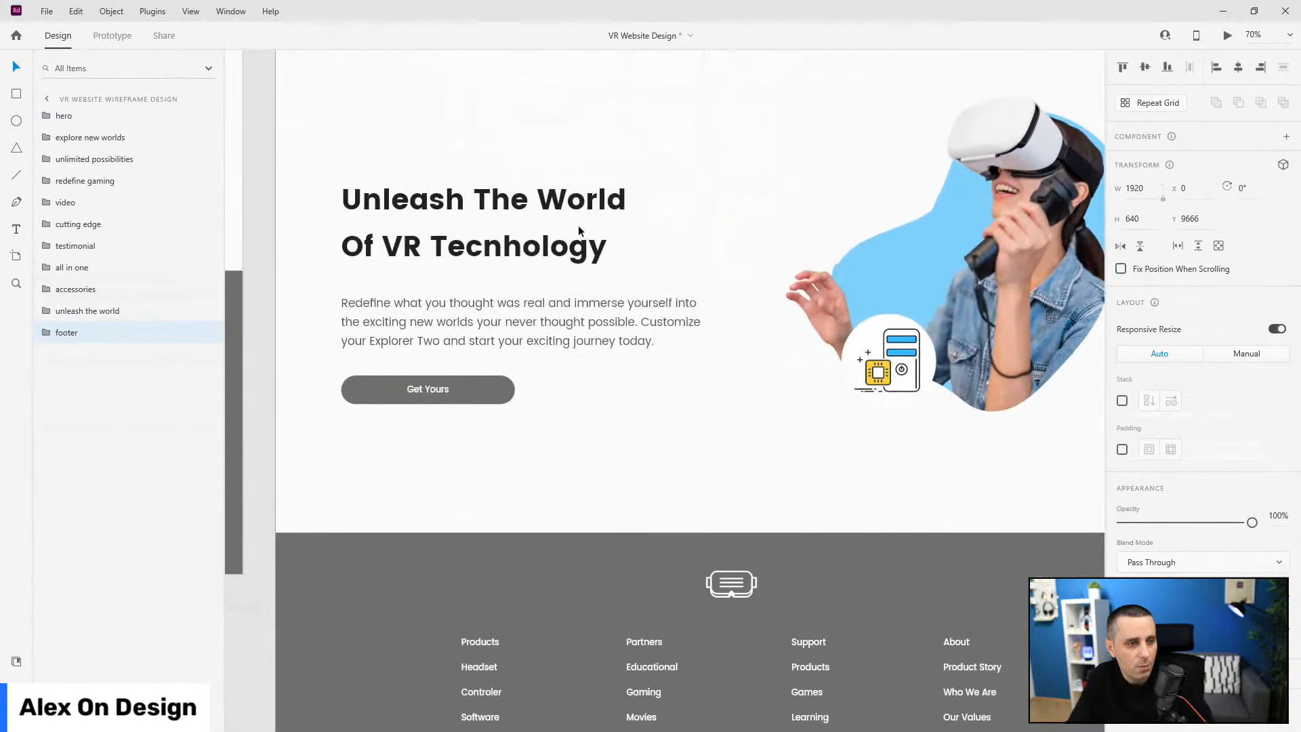
pyautogui.keyDown('ctrl'); pyautogui.click(493, 388); pyautogui.keyUp('ctrl')
pyautogui.click(14, 659)
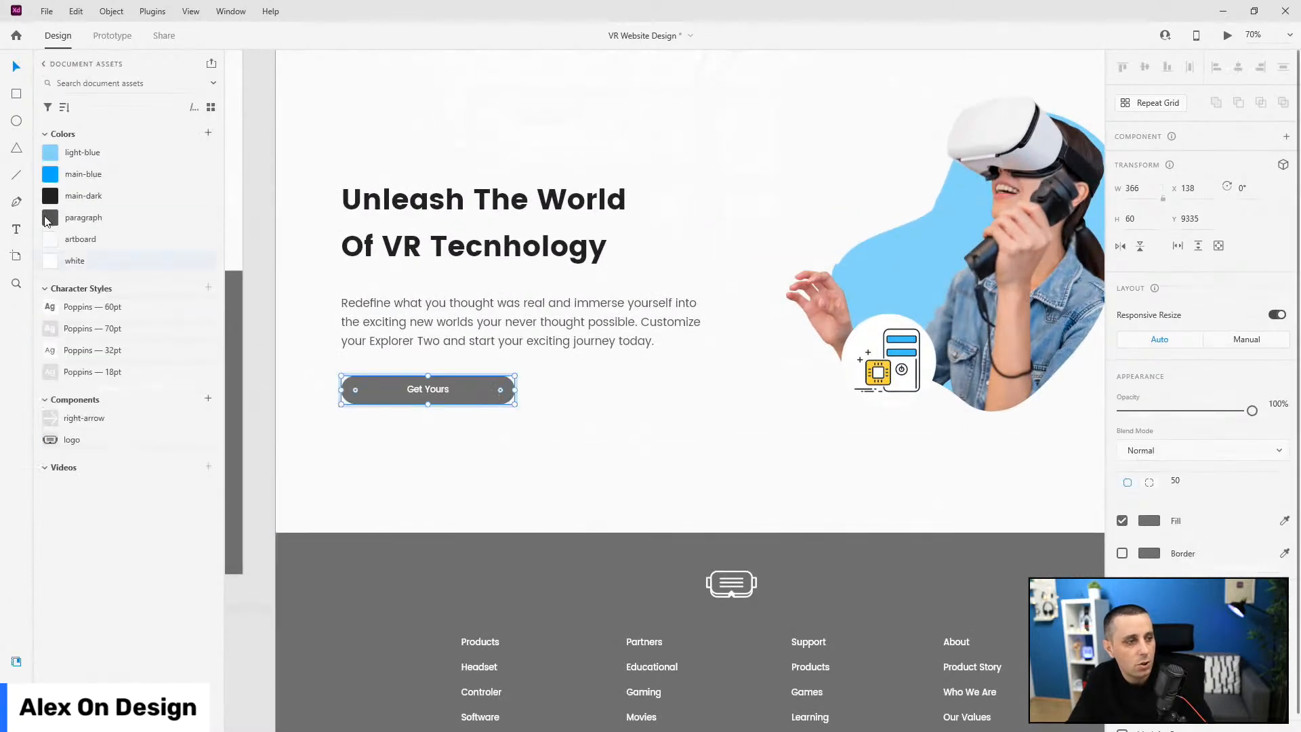
pyautogui.click(69, 182)
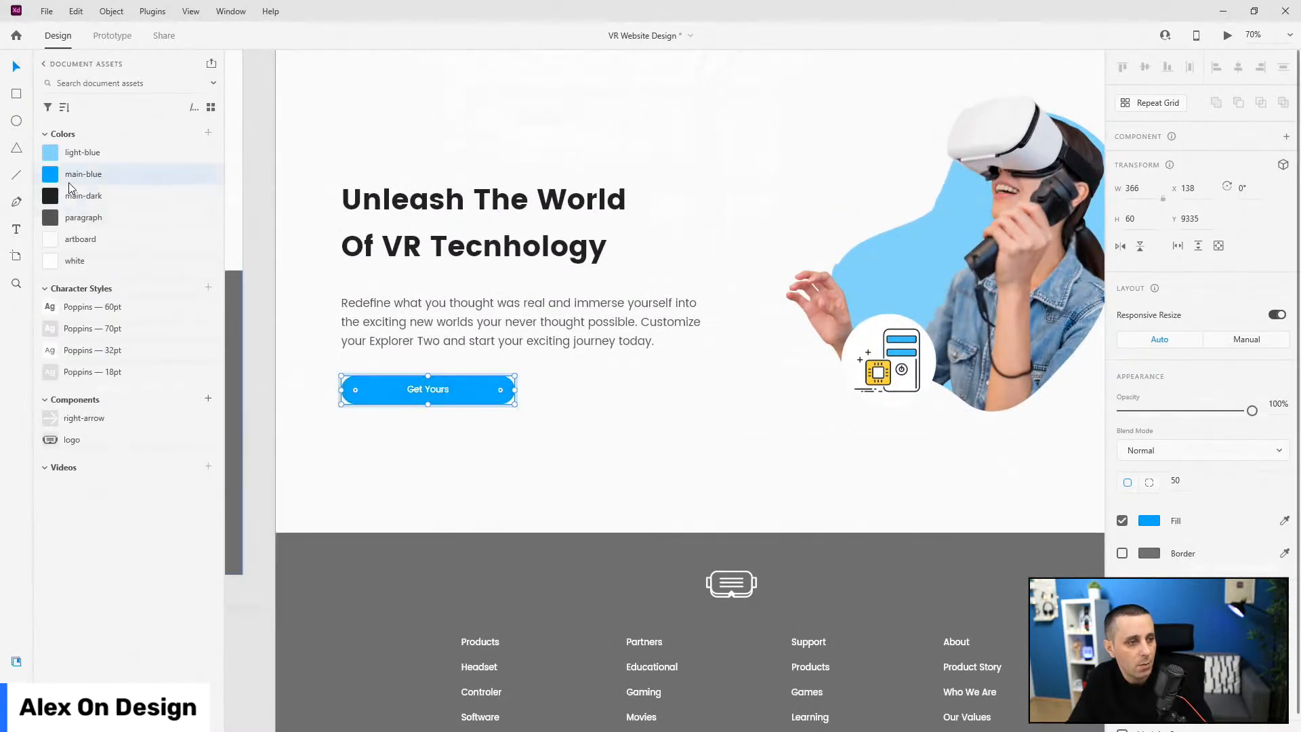
# - Check the Unleash The World paragraph's color and the layers inside the section's text group
pyautogui.keyDown('ctrl'); pyautogui.click(516, 343); pyautogui.keyUp('ctrl')
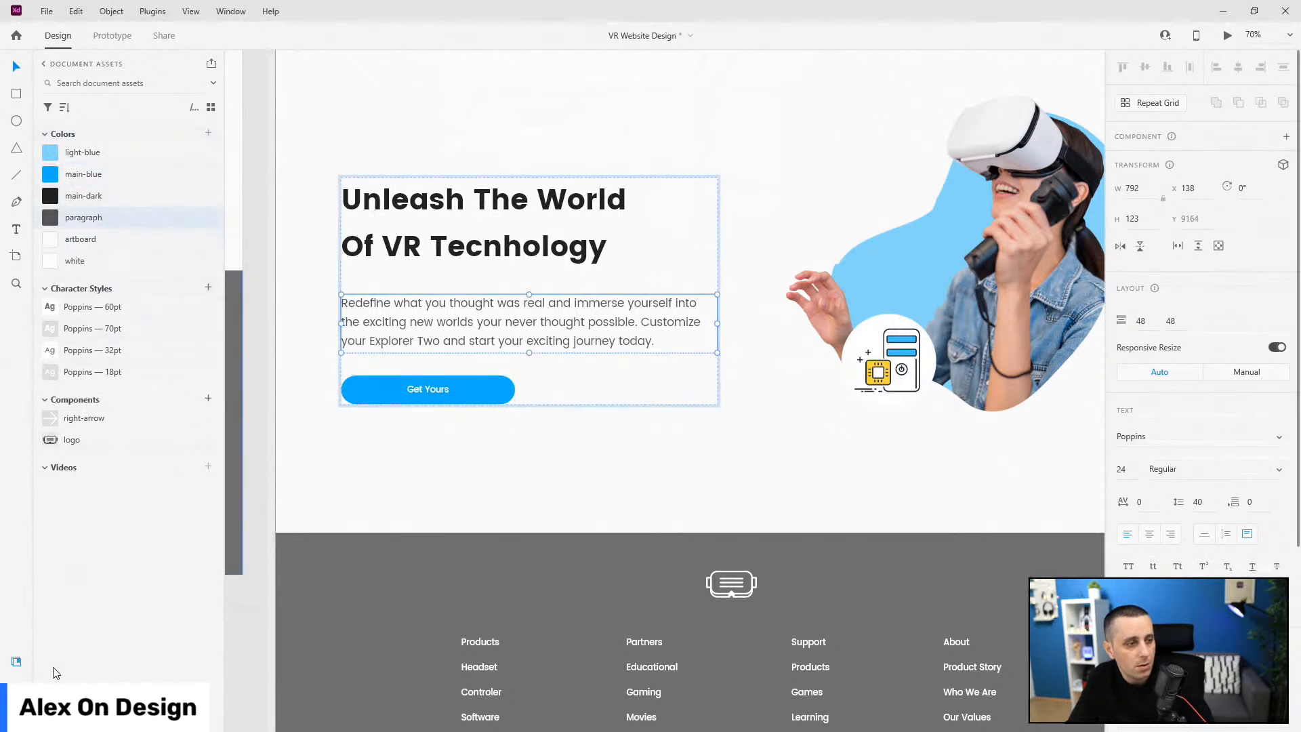
pyautogui.click(16, 687)
pyautogui.click(58, 334)
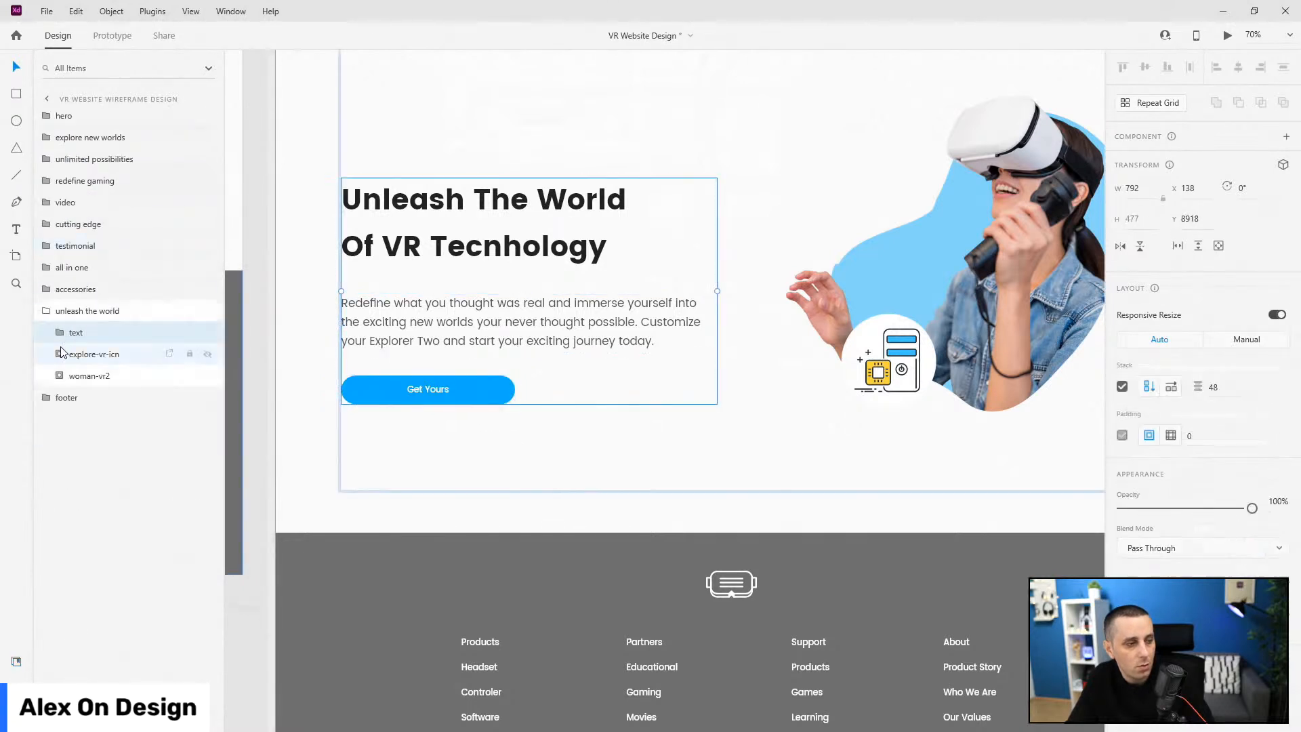
pyautogui.click(60, 333)
pyautogui.click(73, 397)
pyautogui.click(61, 334)
pyautogui.click(63, 339)
# - Save the blue shirt fill of the Education icon as a document color named dark-blue
pyautogui.scroll(-3, 547, 355)
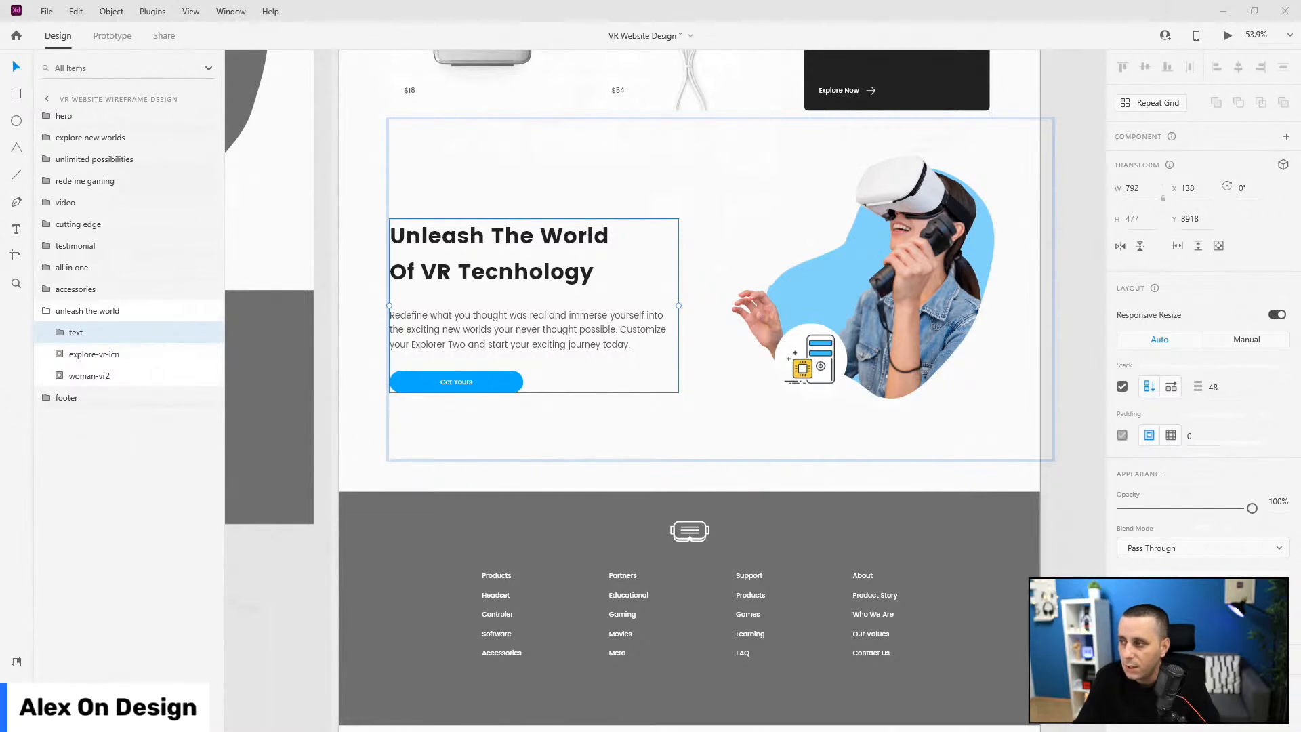
pyautogui.scroll(-5, 513, 321)
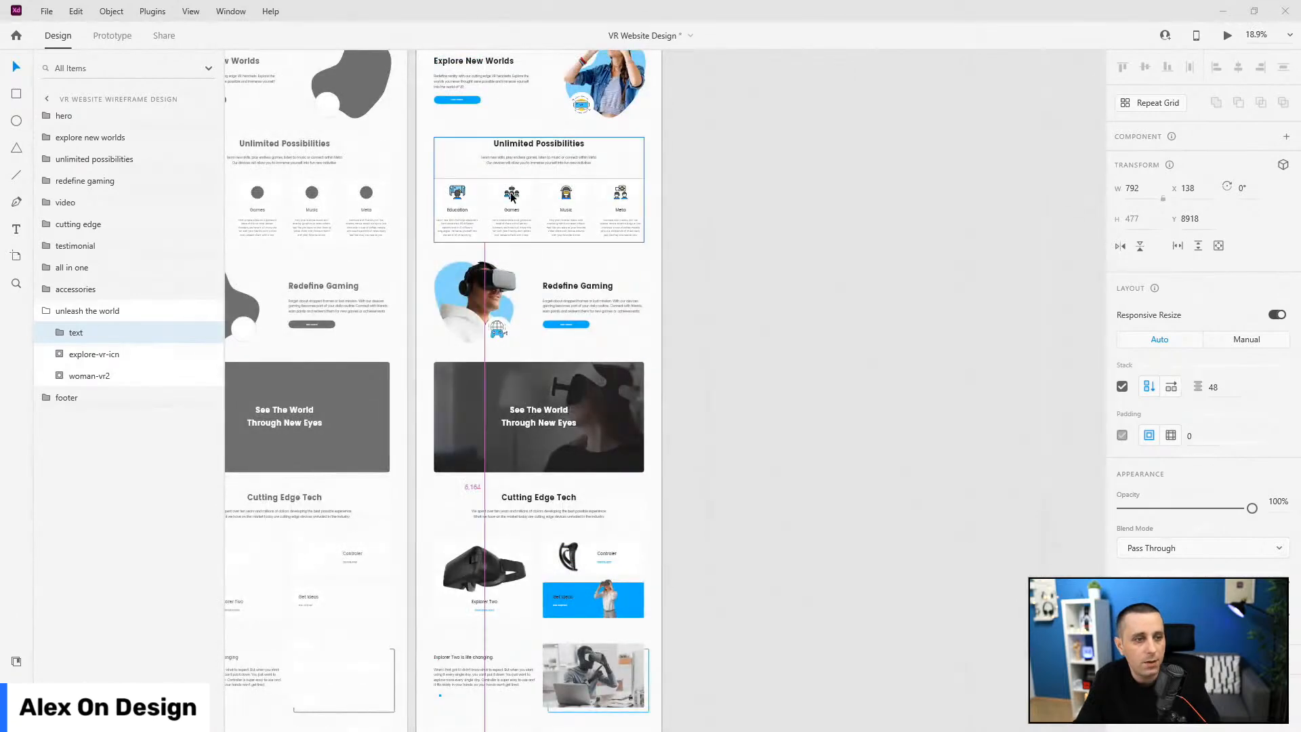
pyautogui.scroll(5, 510, 192)
pyautogui.scroll(4, 510, 193)
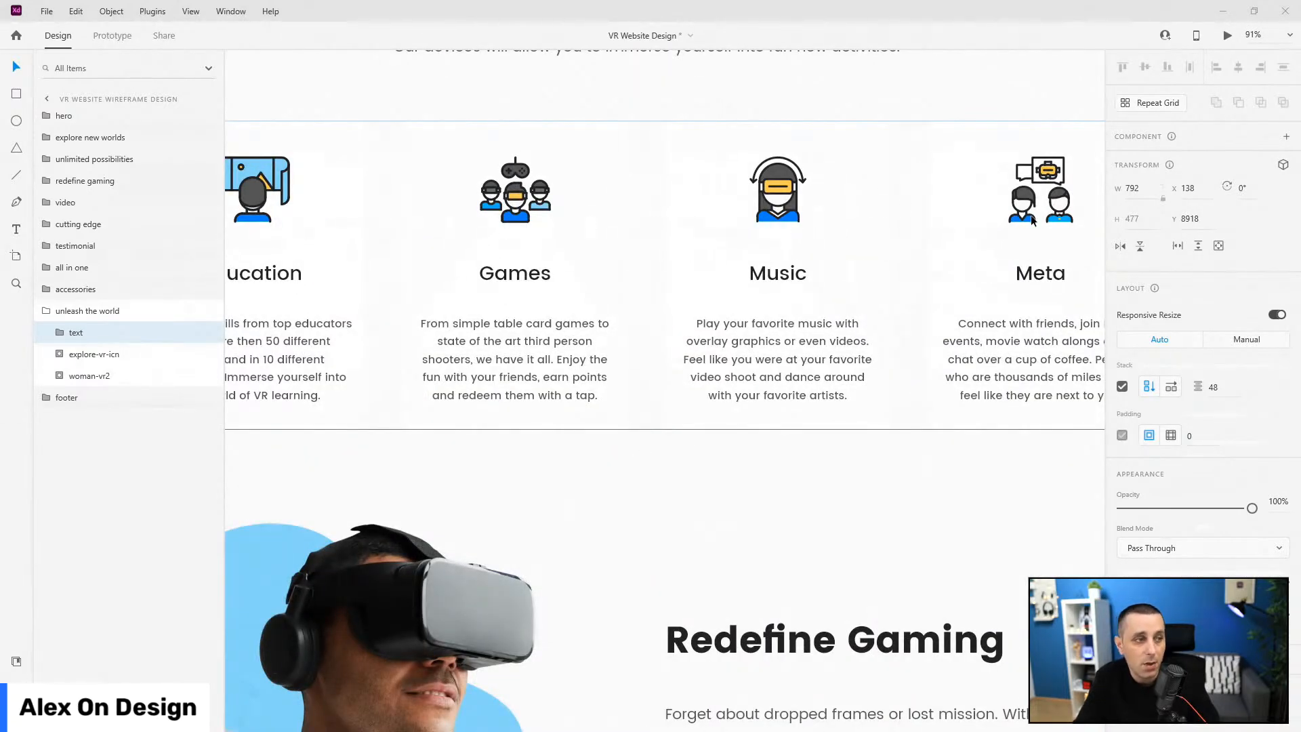
pyautogui.scroll(-3, 1030, 215)
pyautogui.scroll(10, 636, 287)
pyautogui.keyDown('ctrl'); pyautogui.click(689, 359); pyautogui.keyUp('ctrl')
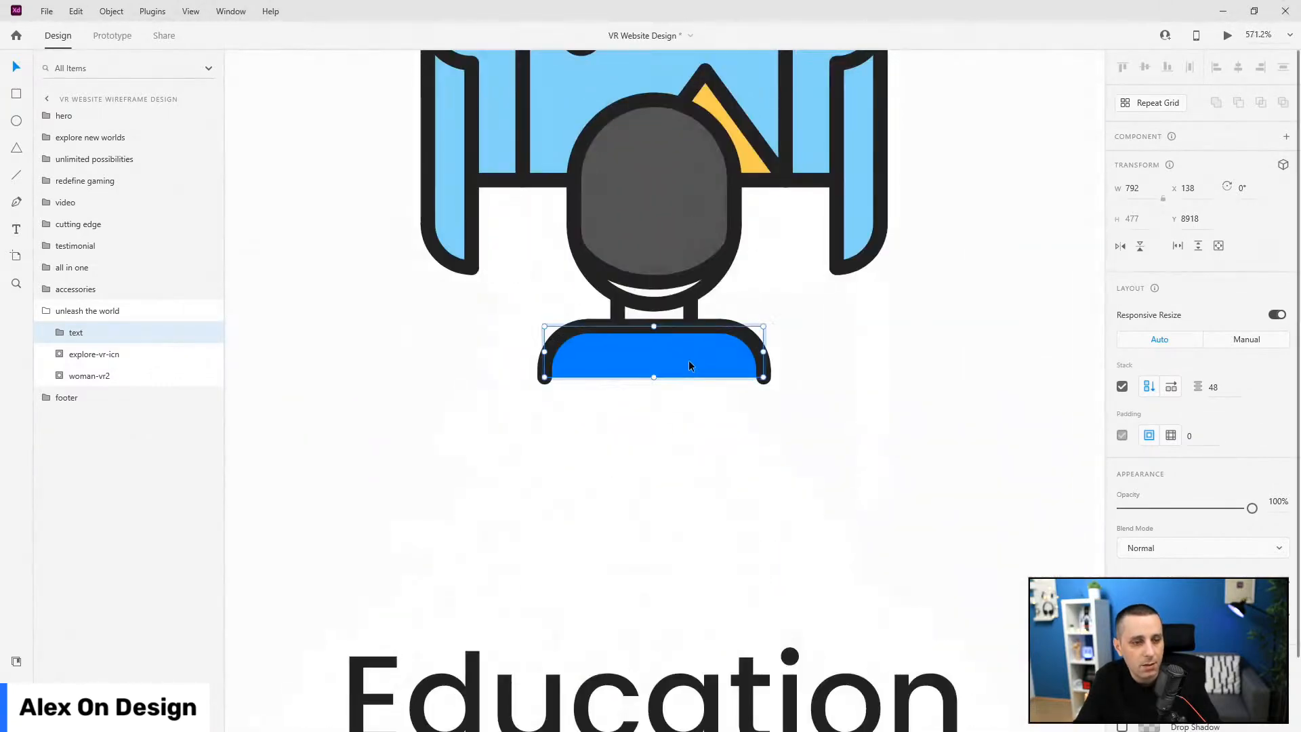
pyautogui.click(17, 662)
pyautogui.click(207, 134)
pyautogui.doubleClick(81, 154)
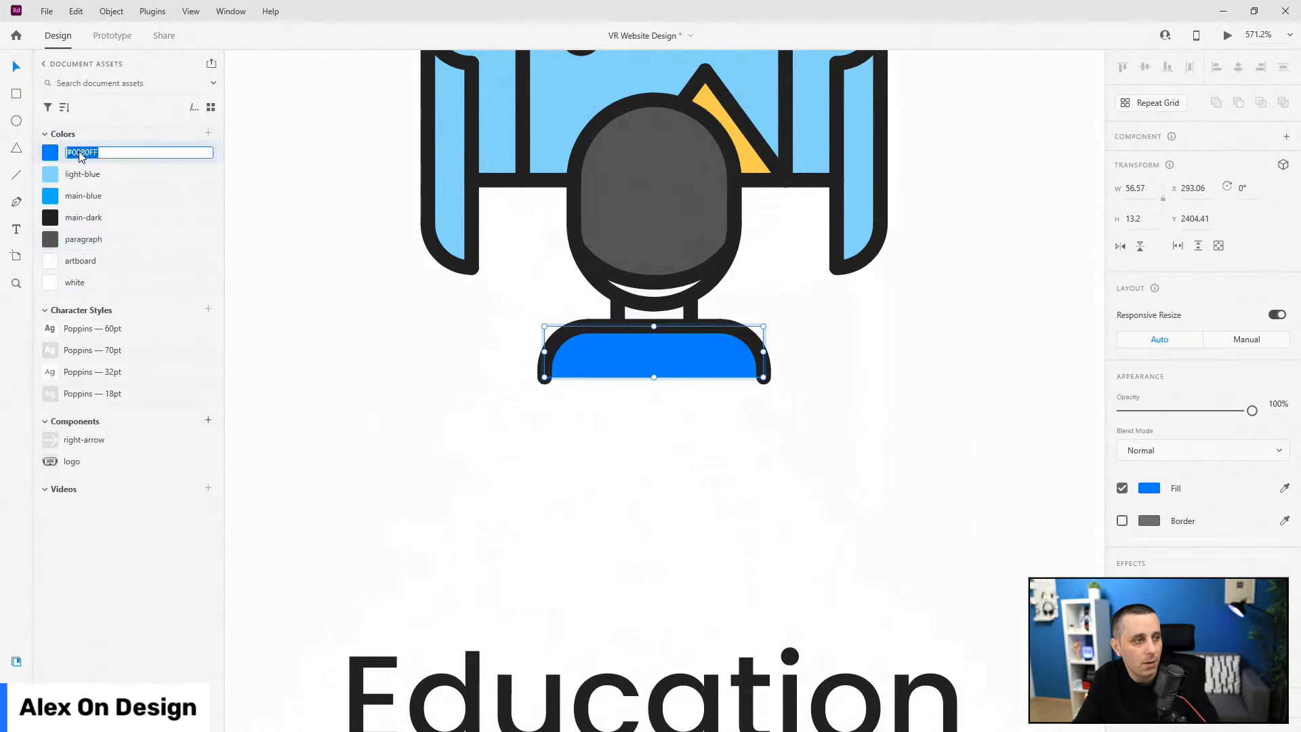
pyautogui.write('dark-blue')
pyautogui.press('Return')
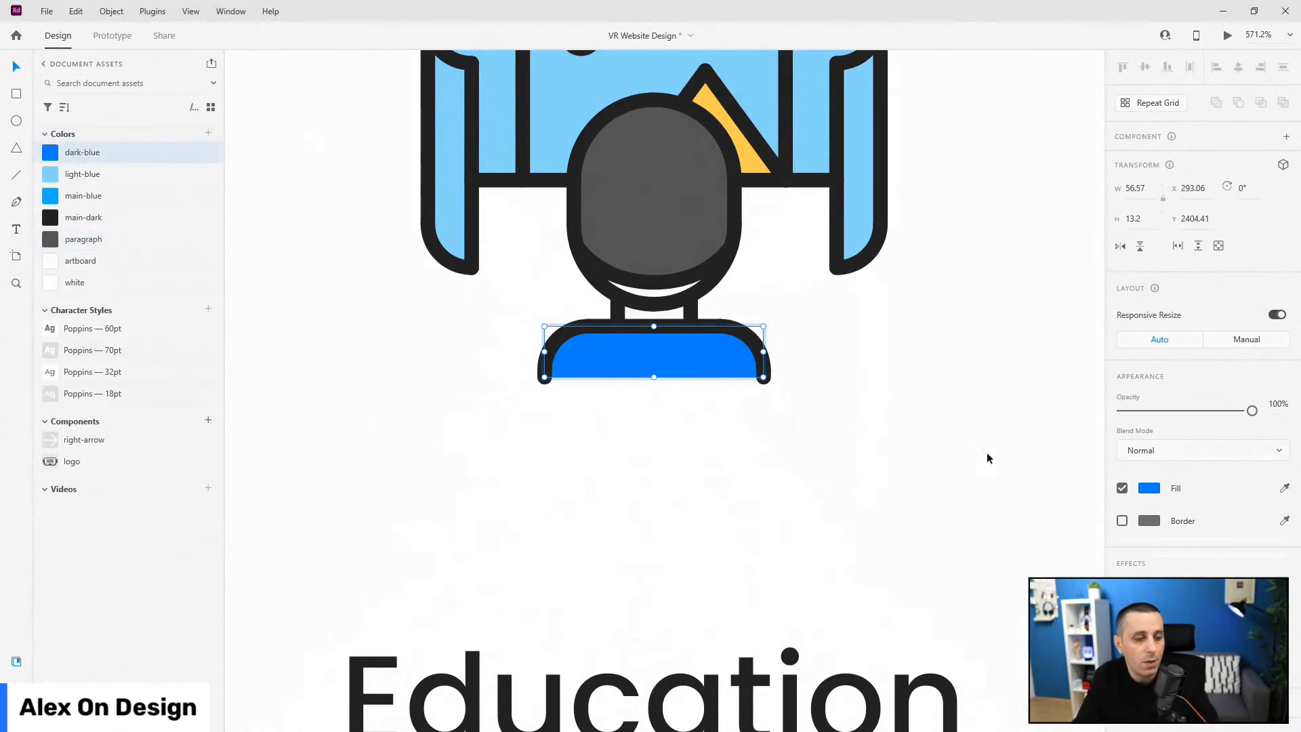
# - Collapse the Education card's icon group, its parent card groups and the unlimited possibilities group in the layer list, keeping redefine gaming expanded
pyautogui.scroll(-10, 526, 326)
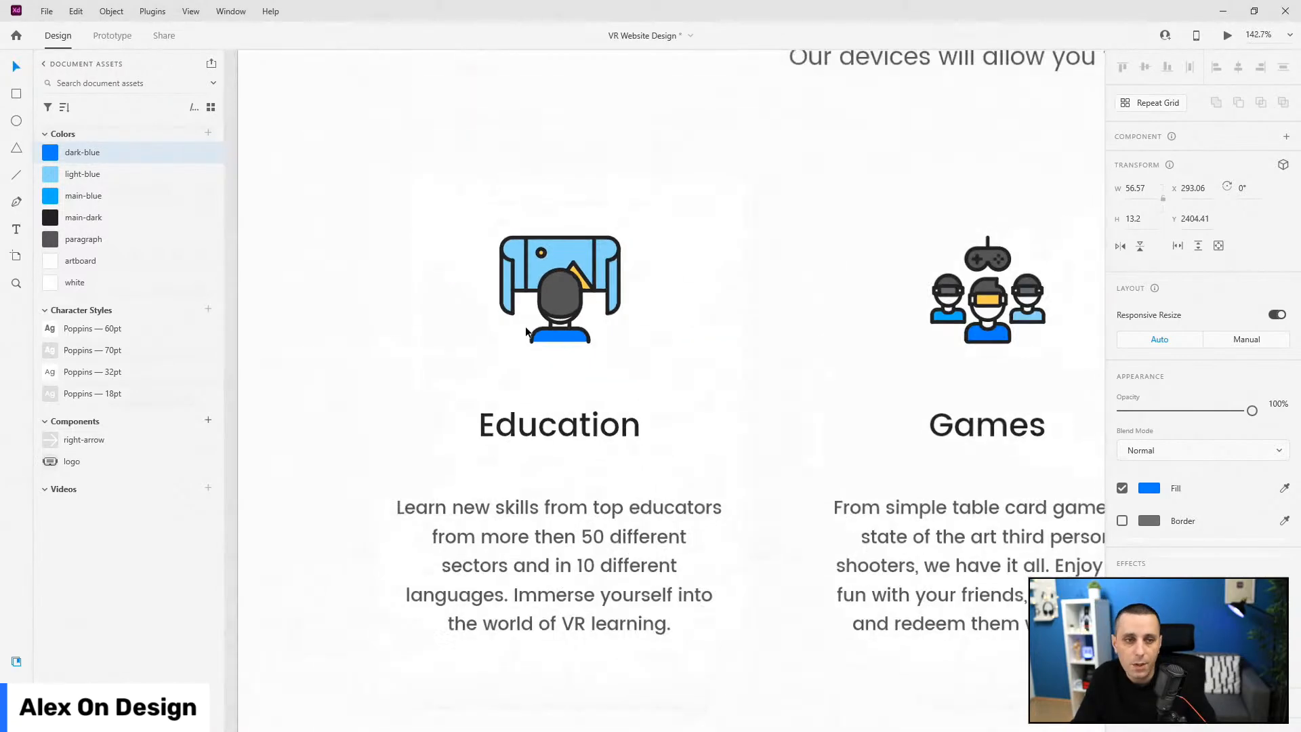
pyautogui.scroll(-5, 595, 627)
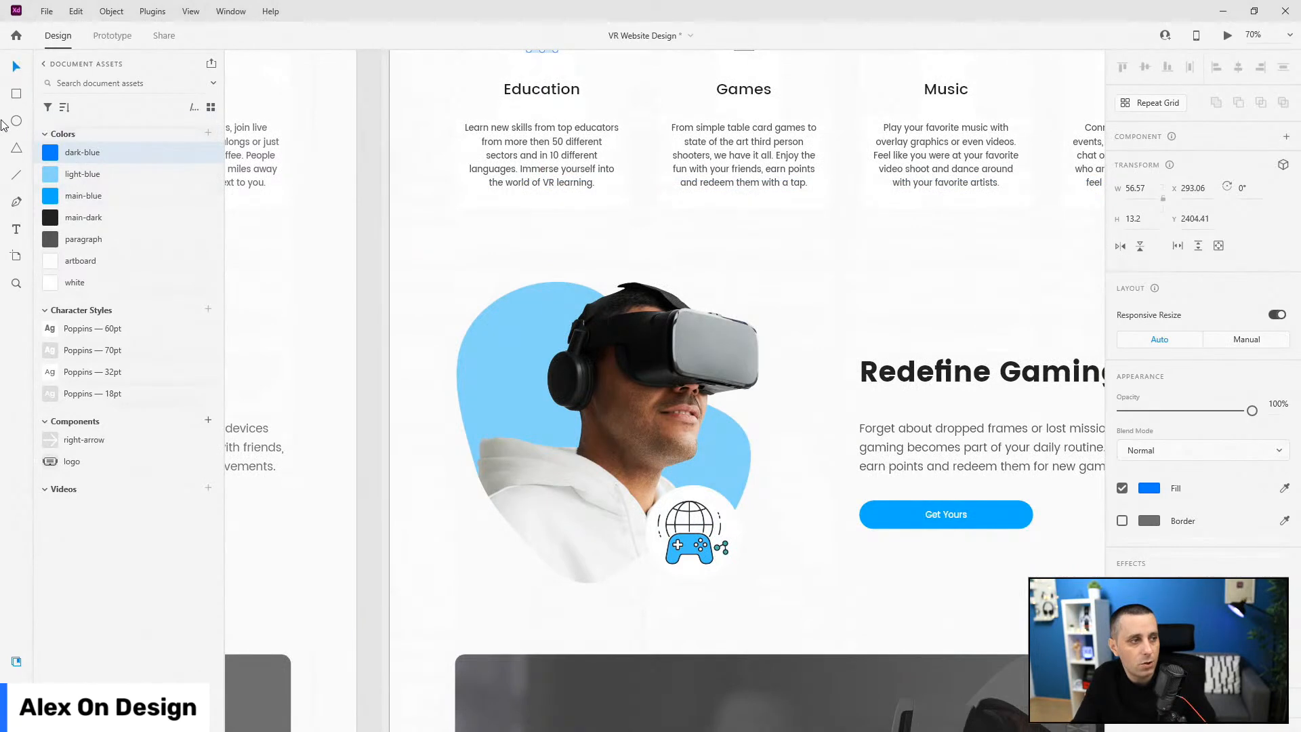
pyautogui.click(614, 446)
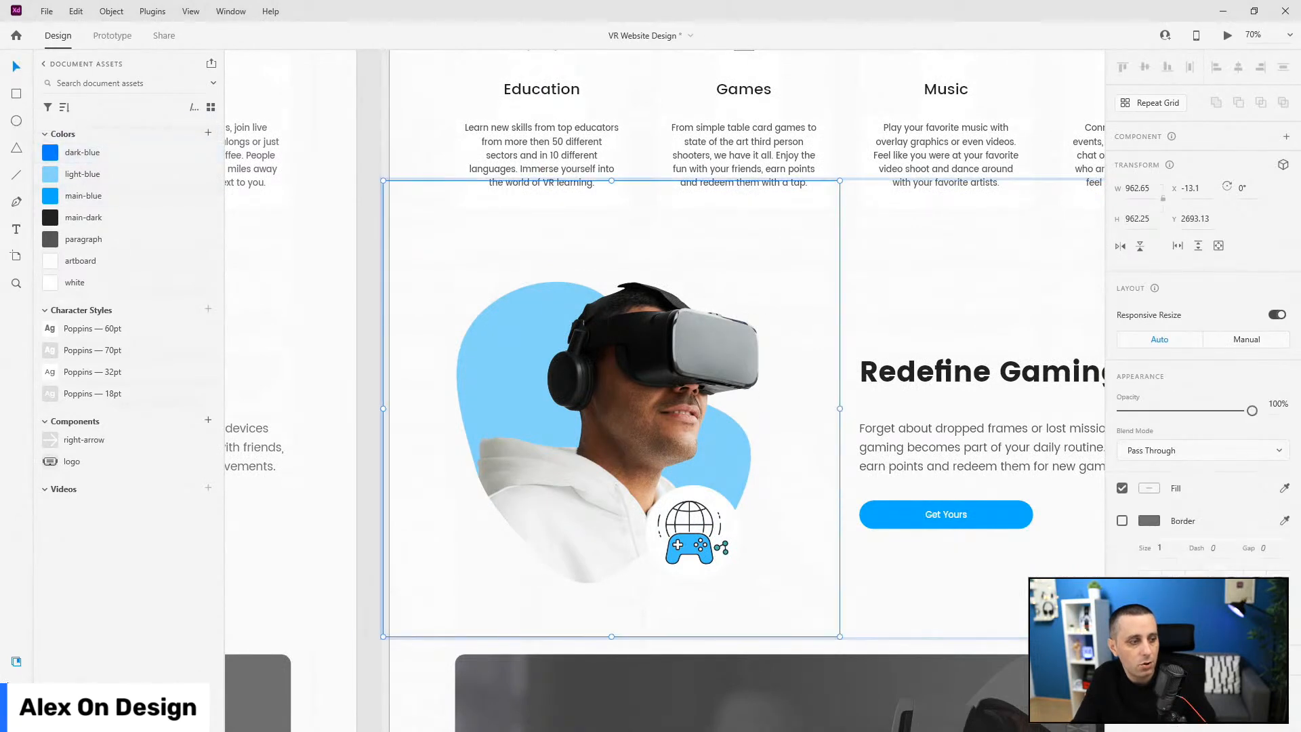
pyautogui.hotkey('ctrl', 'y')
pyautogui.scroll(5, 79, 240)
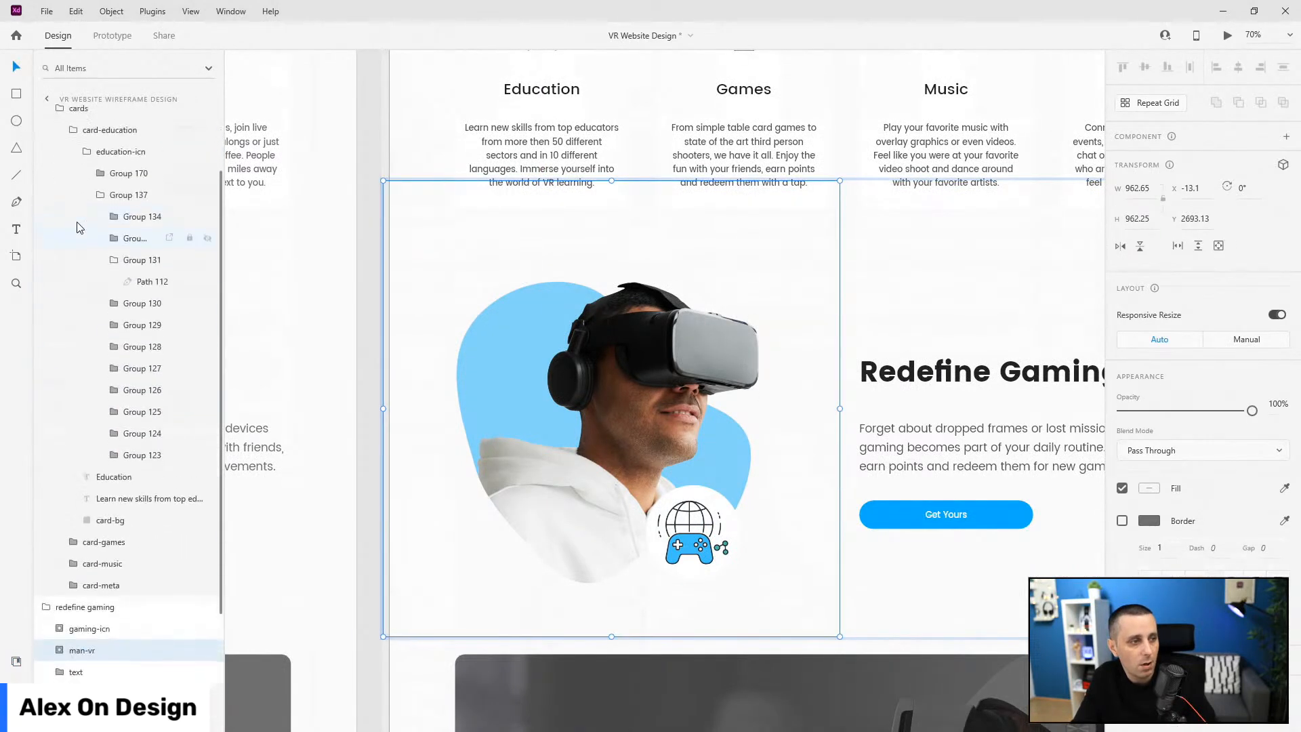
pyautogui.click(86, 151)
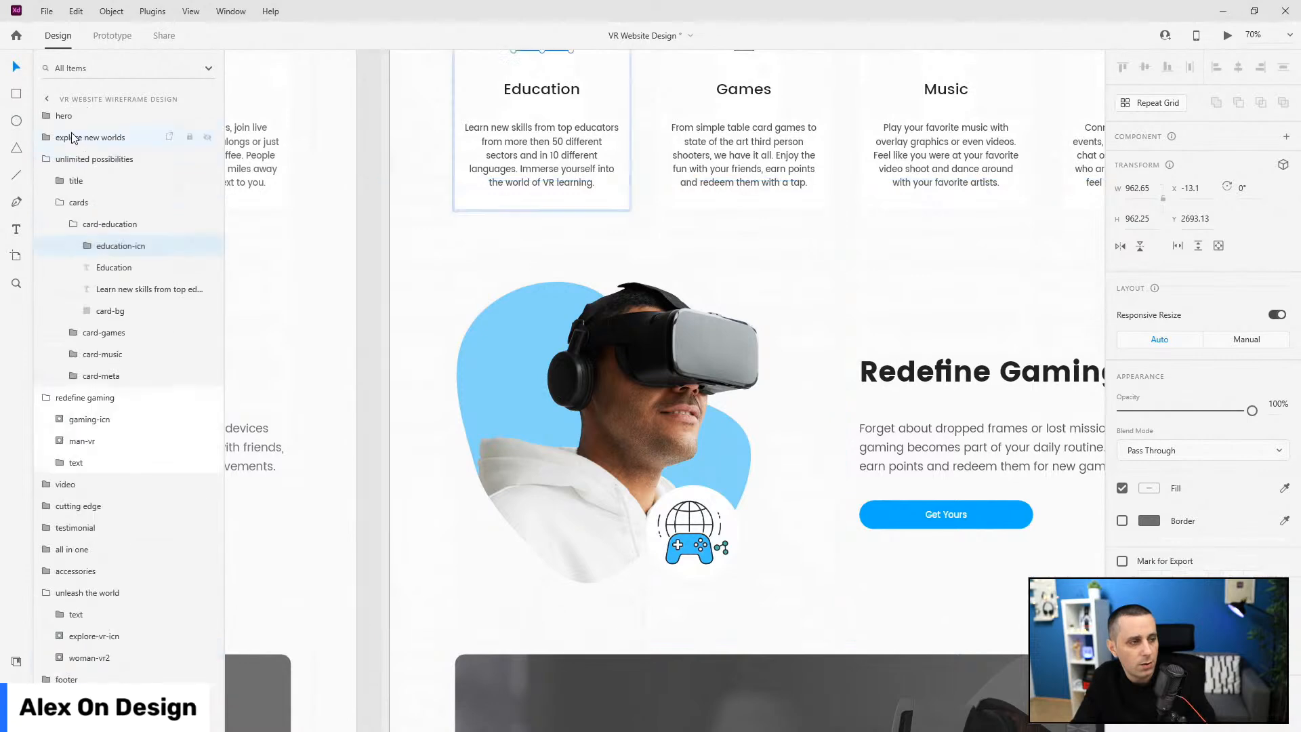
pyautogui.click(73, 223)
pyautogui.click(60, 202)
pyautogui.click(47, 160)
pyautogui.click(102, 185)
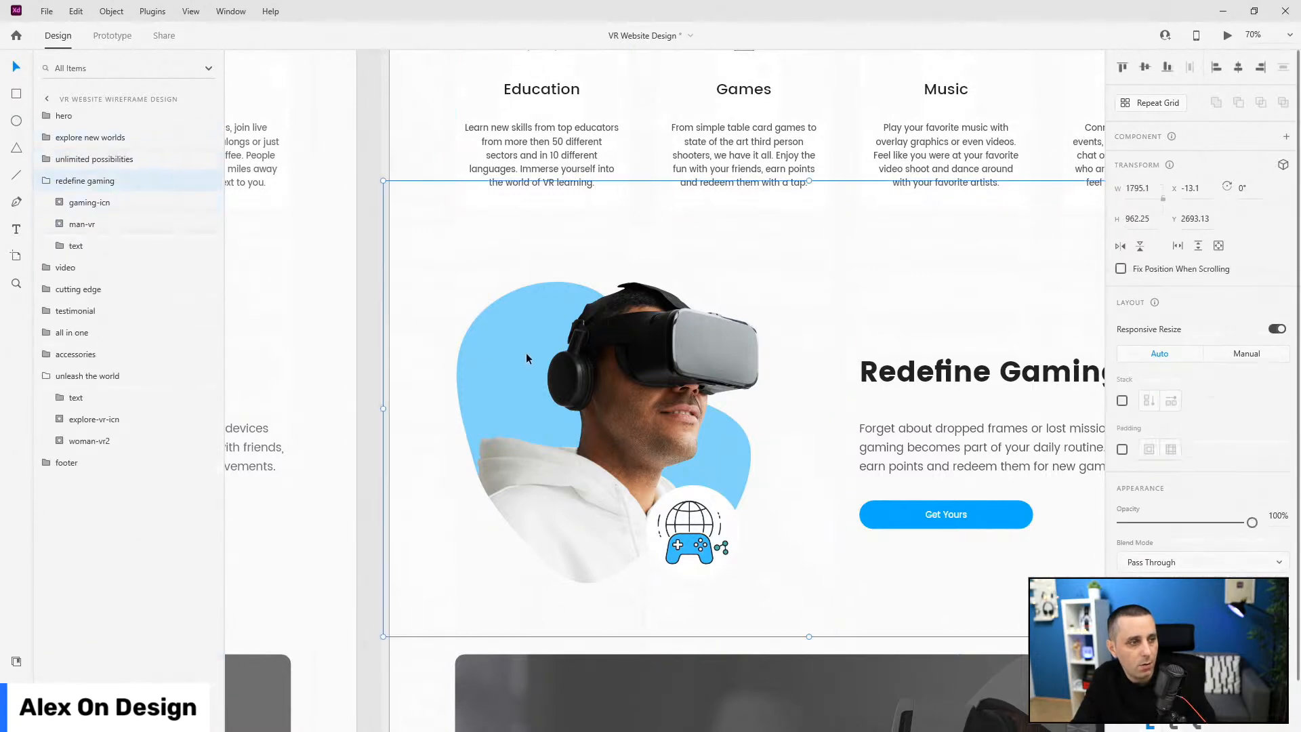
# - Draw a circle about 562 px wide behind the man-vr image in redefine gaming, filled with dark-blue and without a border
pyautogui.click(94, 226)
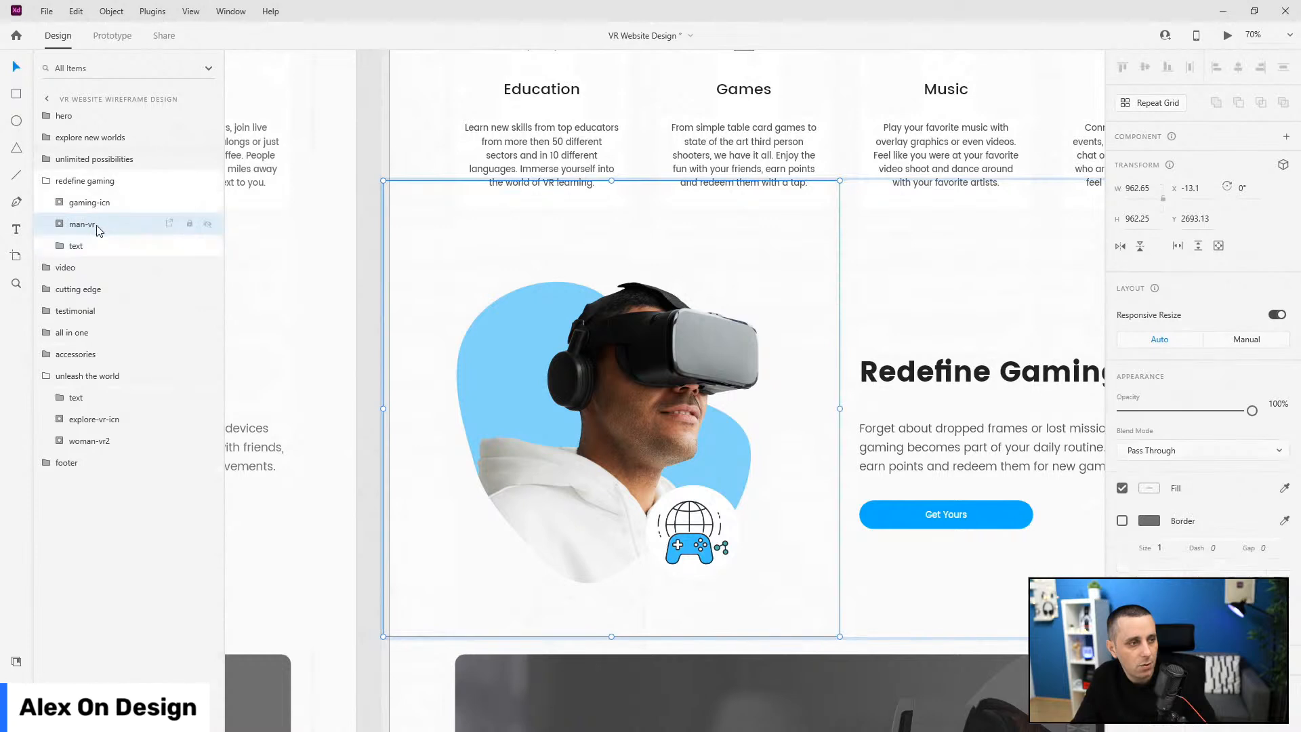
pyautogui.click(94, 244)
pyautogui.press('e')
pyautogui.moveTo(679, 373); pyautogui.dragTo(546, 225)
pyautogui.moveTo(107, 207); pyautogui.dragTo(112, 262)
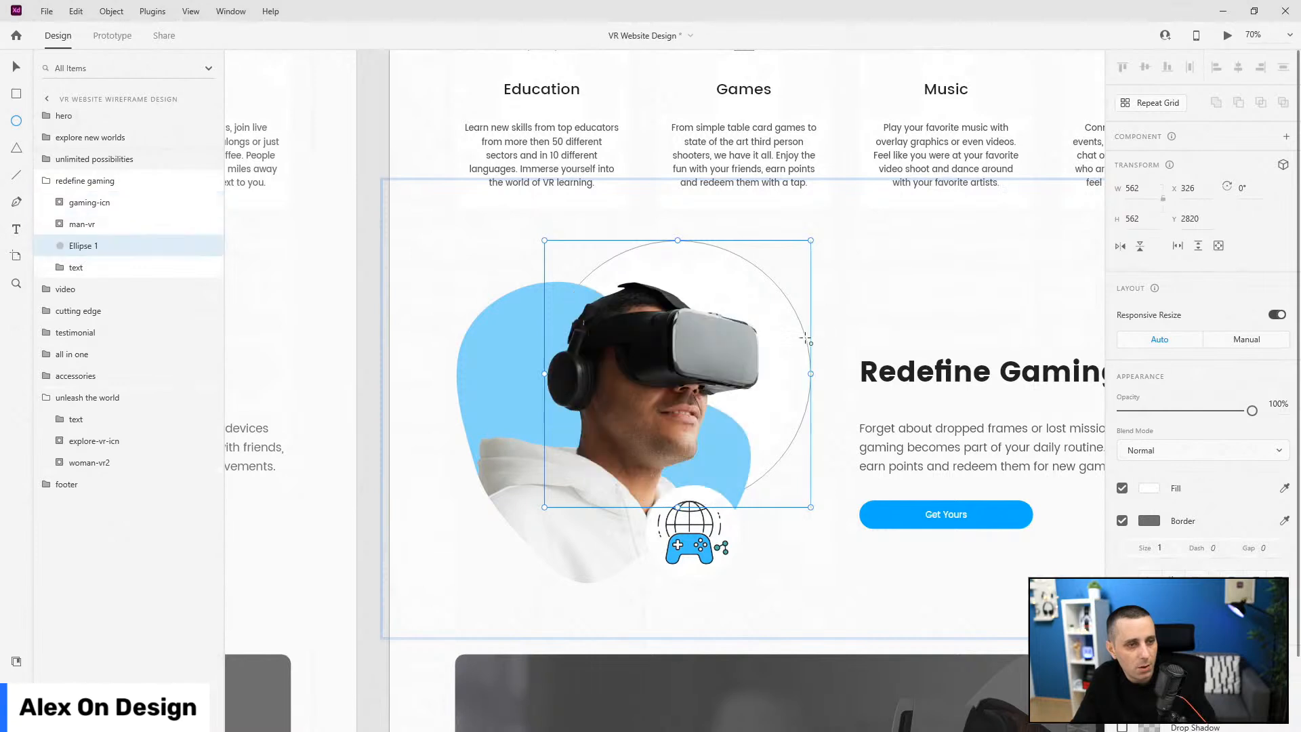
pyautogui.click(16, 660)
pyautogui.click(107, 153)
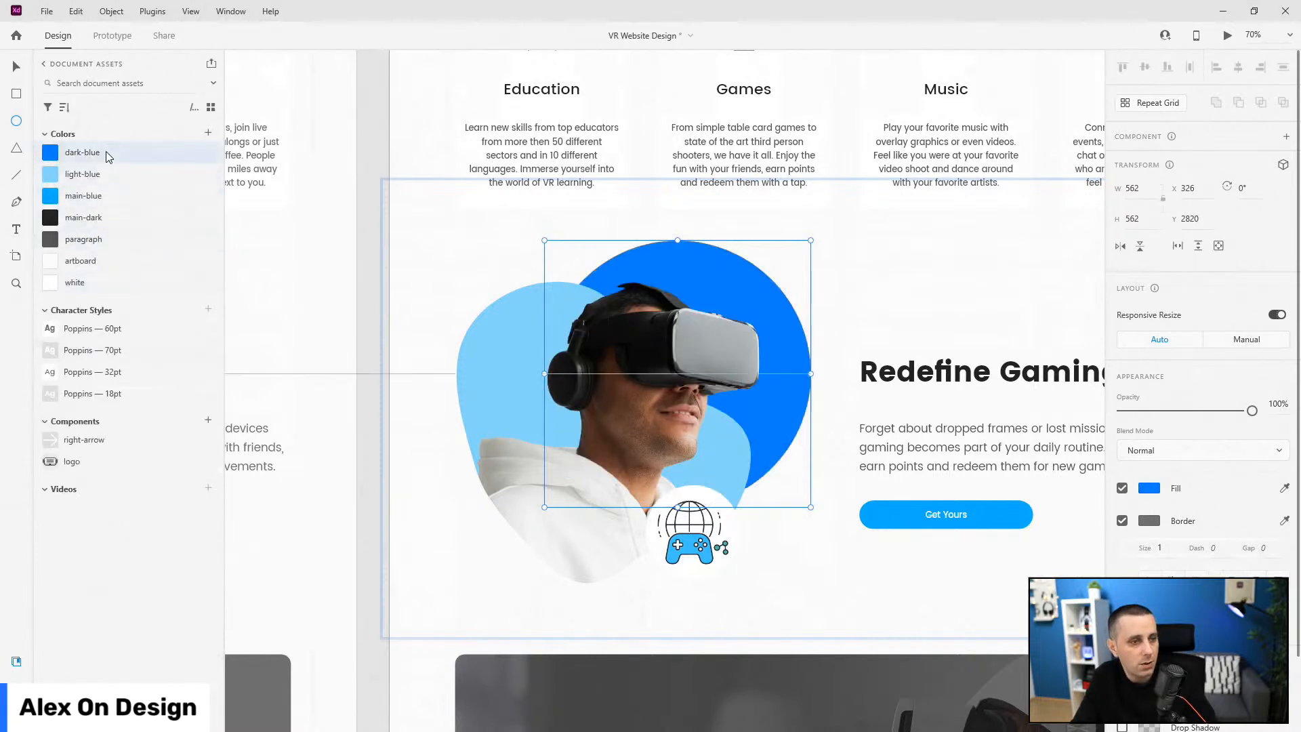
pyautogui.click(1121, 520)
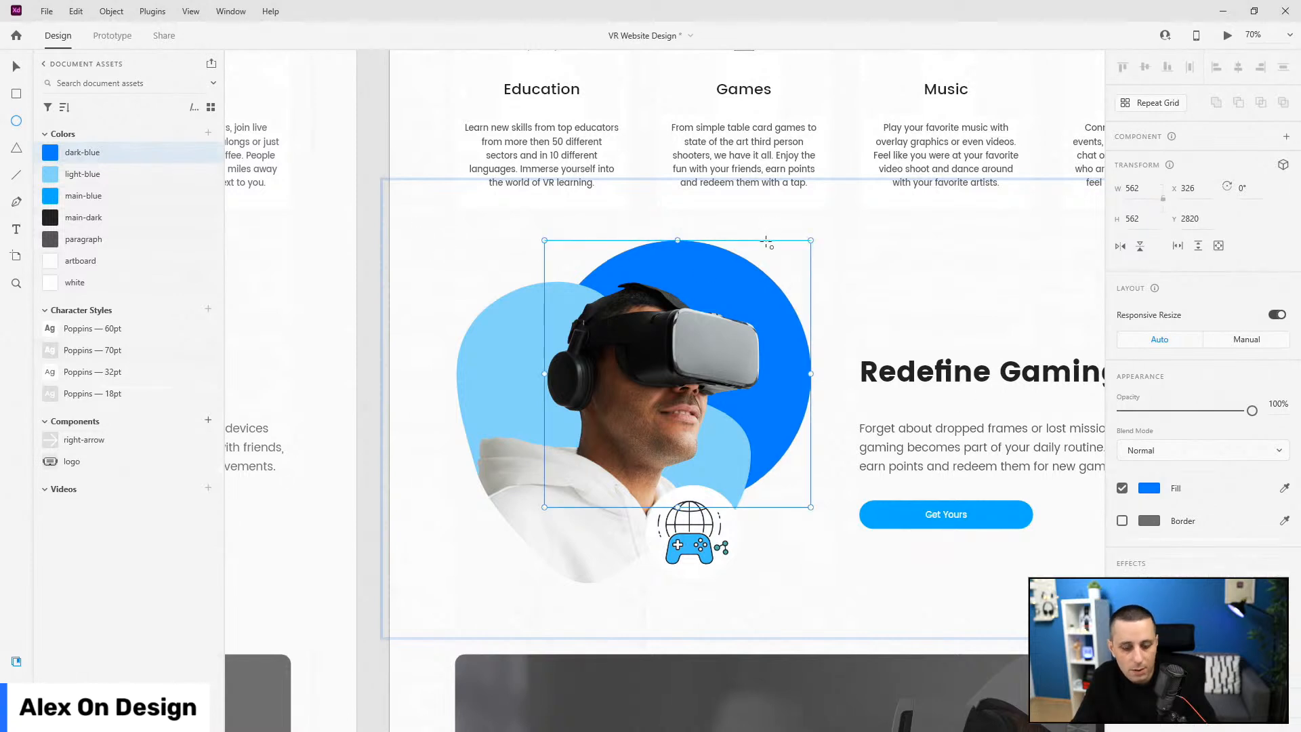
# - Duplicate the circle, shrink the copy to about 402 px, fill it with light-blue and move it right to X 616
pyautogui.hotkey('ctrl', 'd')
pyautogui.moveTo(811, 239); pyautogui.dragTo(773, 278)
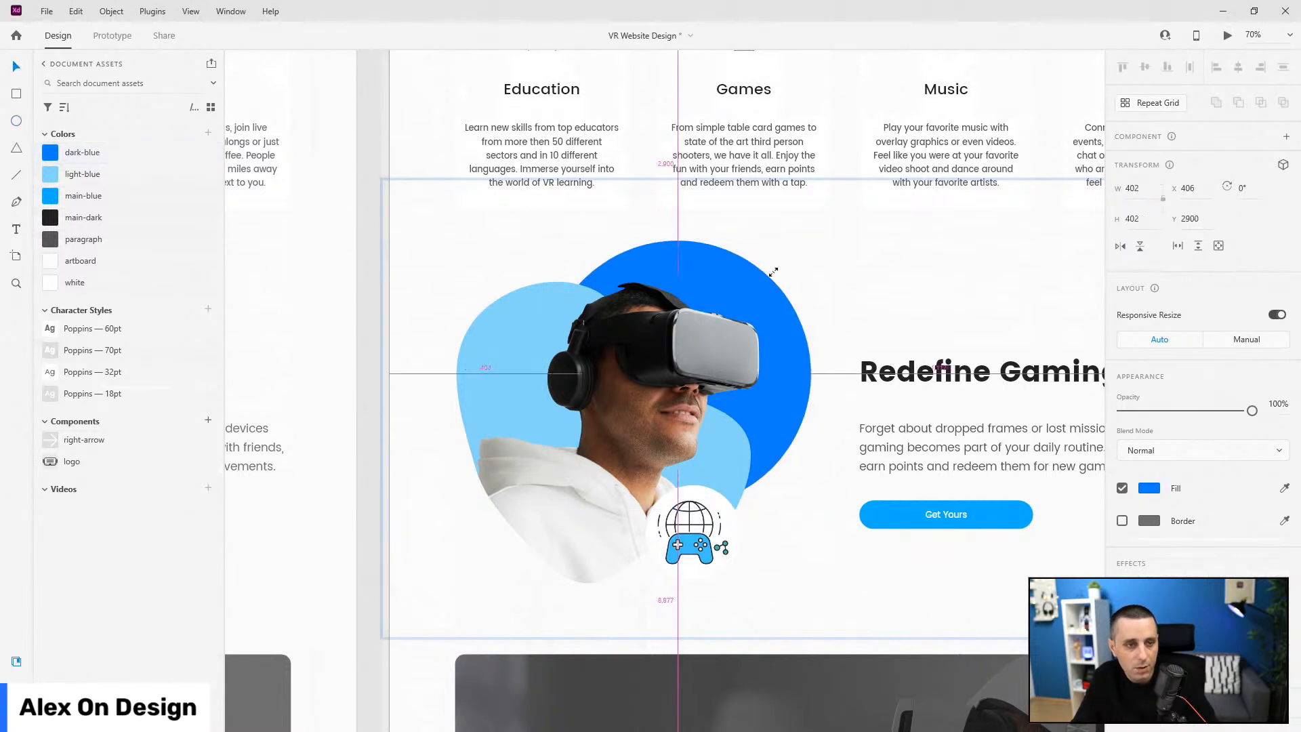
pyautogui.click(80, 175)
pyautogui.hotkey('shift', 'Right')
pyautogui.hotkey('shift', 'Right')
pyautogui.hotkey('shift', 'Right')
pyautogui.hotkey('shift', 'Right')
pyautogui.hotkey('shift', 'Right')
pyautogui.hotkey('shift', 'Right')
pyautogui.hotkey('shift', 'Right')
pyautogui.hotkey('shift', 'Right')
pyautogui.hotkey('shift', 'Right')
pyautogui.hotkey('shift', 'Right')
pyautogui.hotkey('shift', 'Right')
pyautogui.hotkey('shift', 'Right')
pyautogui.hotkey('shift', 'Right')
pyautogui.hotkey('shift', 'Right')
pyautogui.hotkey('shift', 'Right')
pyautogui.hotkey('shift', 'Right')
pyautogui.hotkey('shift', 'Right')
pyautogui.hotkey('shift', 'Right')
pyautogui.hotkey('shift', 'Right')
pyautogui.hotkey('shift', 'Right')
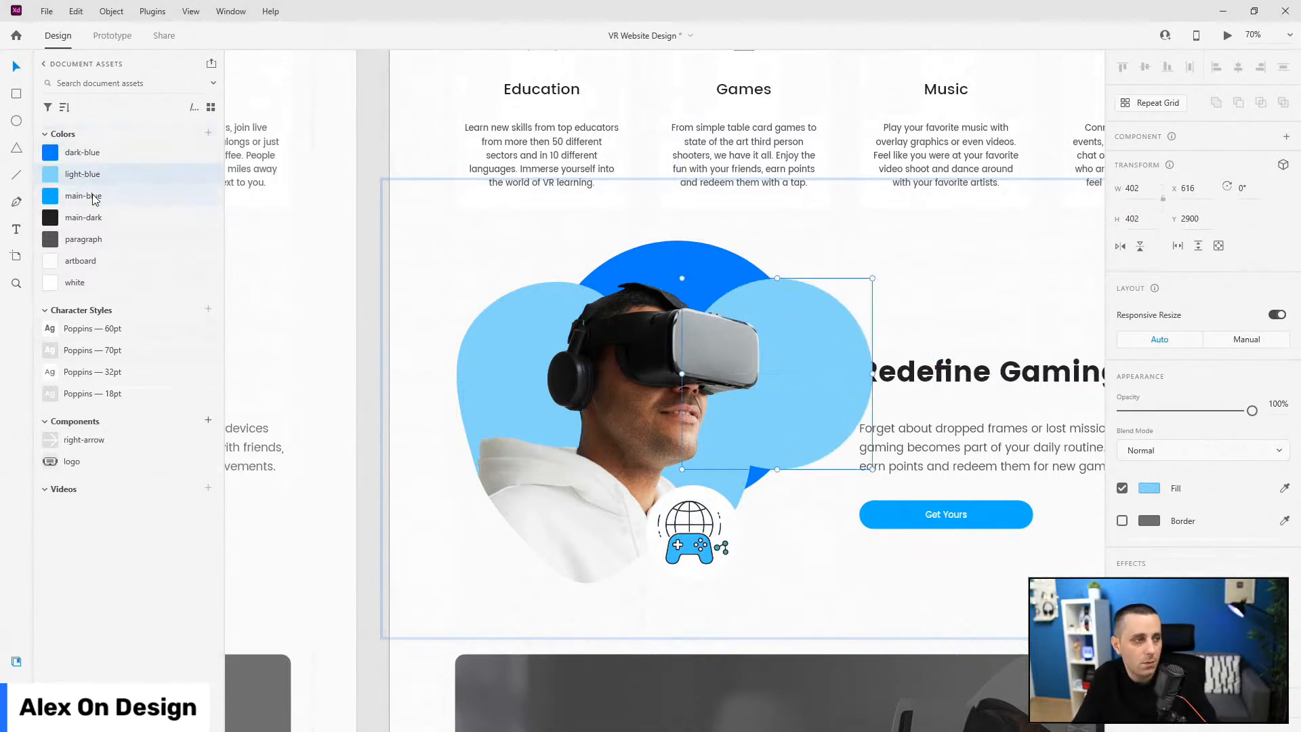
# - Fill the smaller circle with main-blue and shrink it, try both circles at 40% opacity, and delete them
pyautogui.click(95, 201)
pyautogui.moveTo(873, 277); pyautogui.dragTo(833, 316)
pyautogui.keyDown('shift'); pyautogui.click(768, 308); pyautogui.keyUp('shift')
pyautogui.press('4')
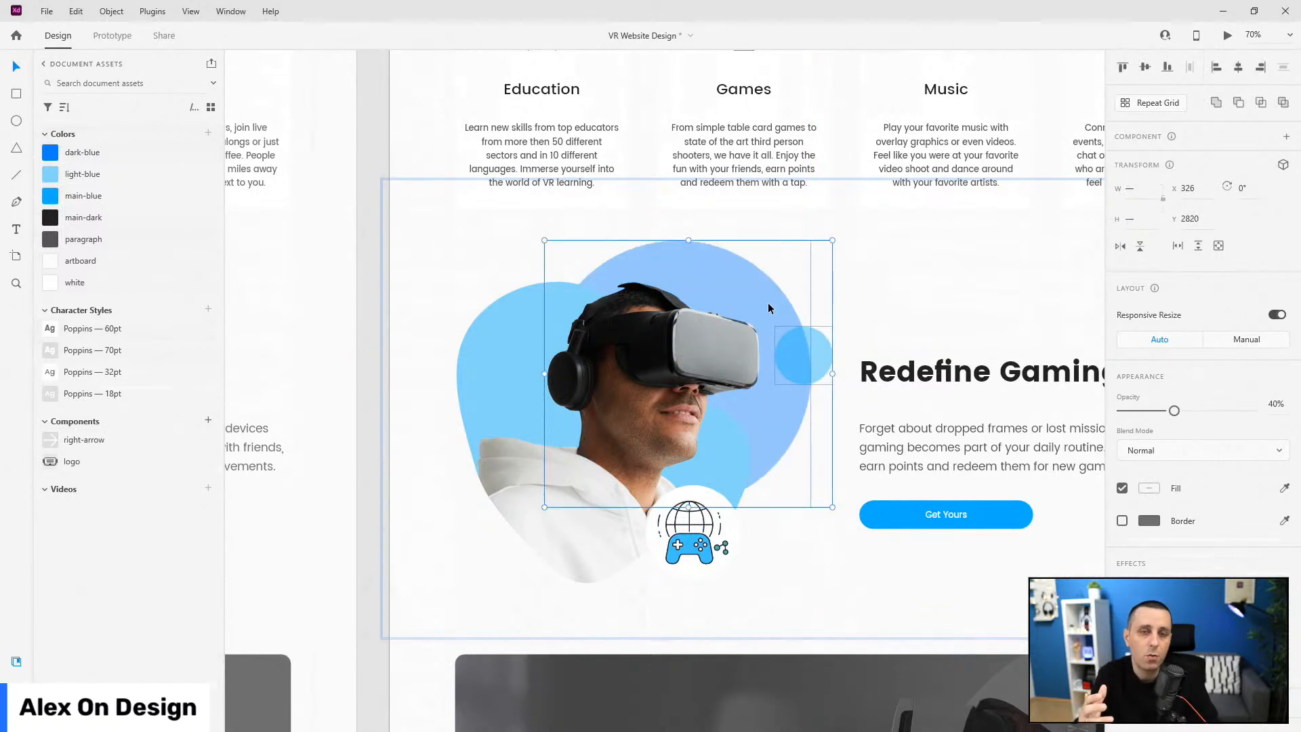
pyautogui.press('Delete')
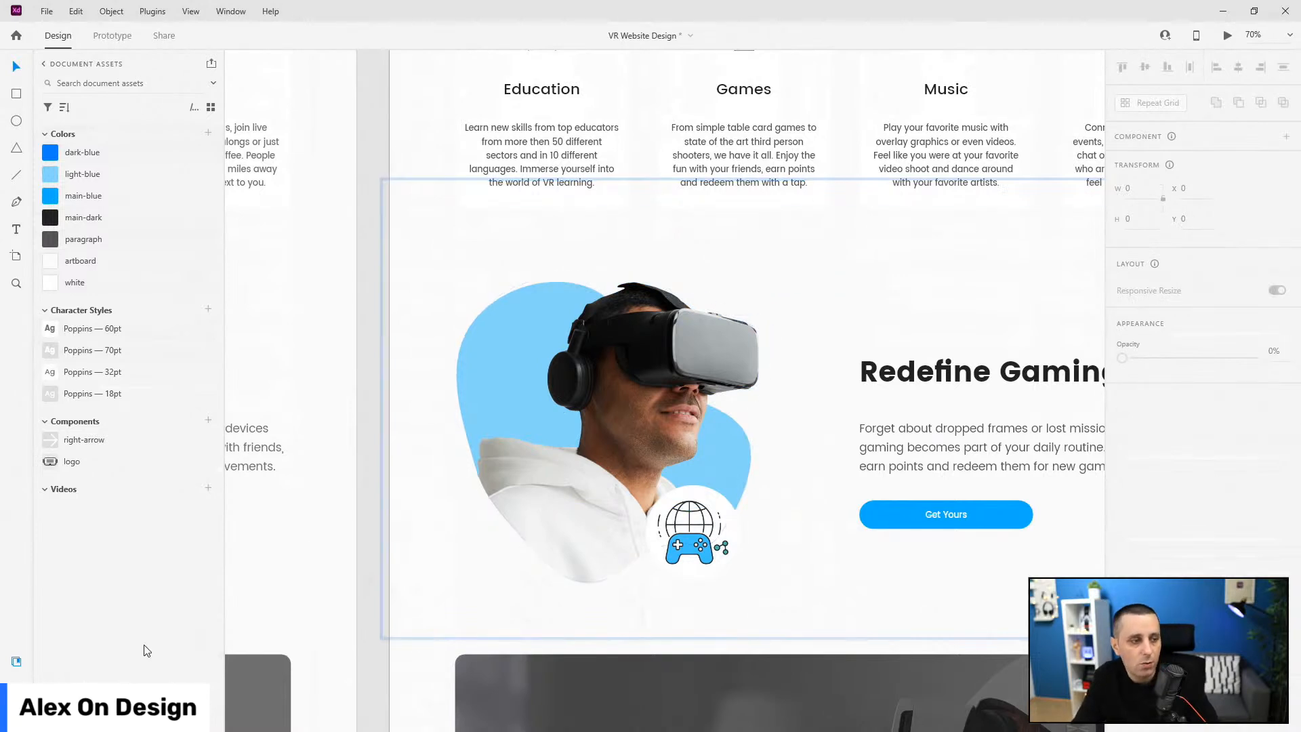
# - Collapse the redefine gaming and unleash the world groups in the layer list
pyautogui.hotkey('ctrl', 'y')
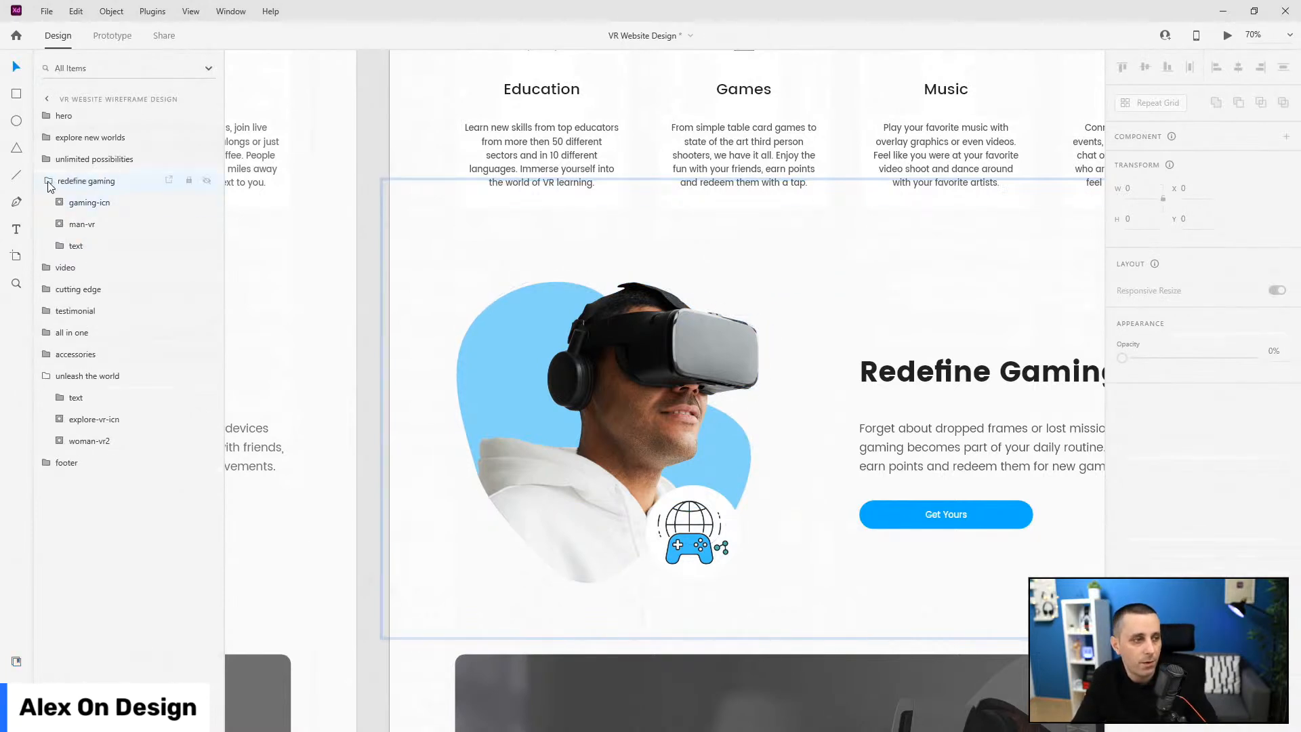
pyautogui.click(47, 182)
pyautogui.scroll(-5, 763, 328)
pyautogui.scroll(-3, 635, 351)
pyautogui.scroll(-10, 635, 351)
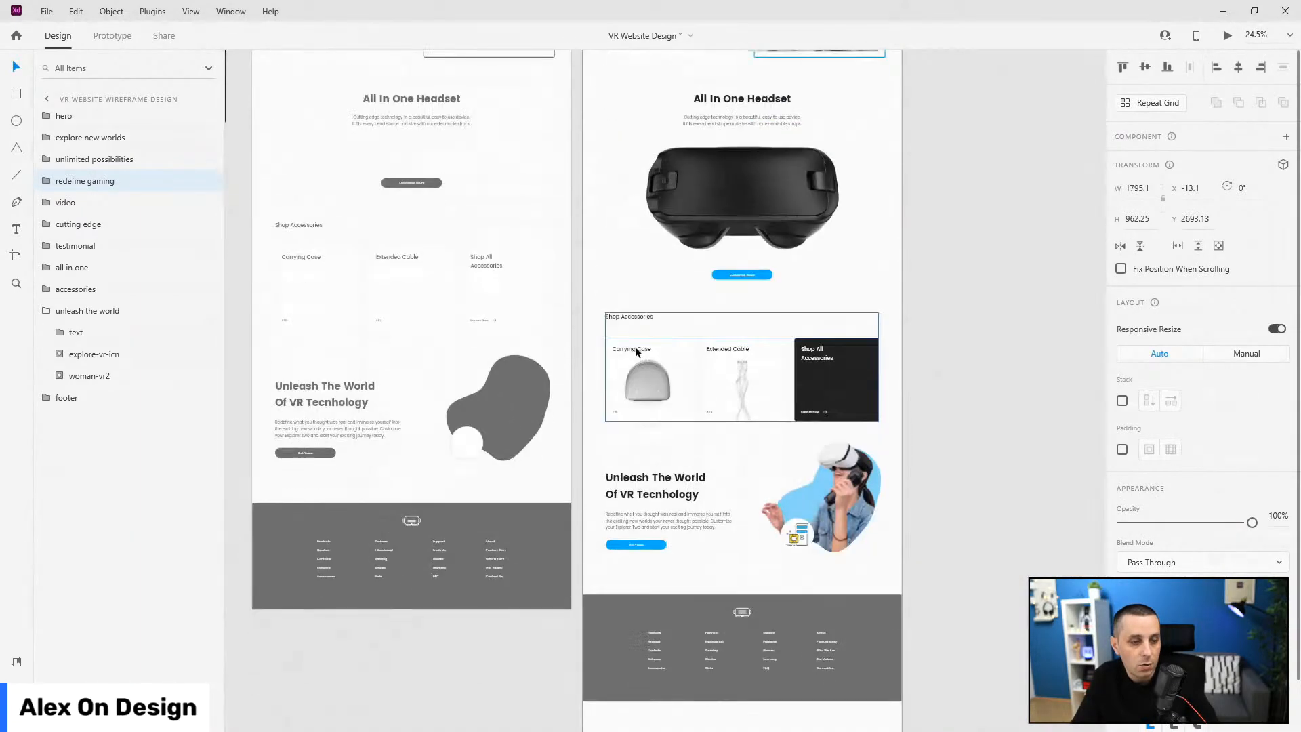
pyautogui.scroll(-1, 635, 351)
pyautogui.click(856, 378)
pyautogui.click(45, 312)
# - Expand the footer group and fill its footer-bg rectangle with the main-dark color
pyautogui.click(47, 333)
pyautogui.click(103, 398)
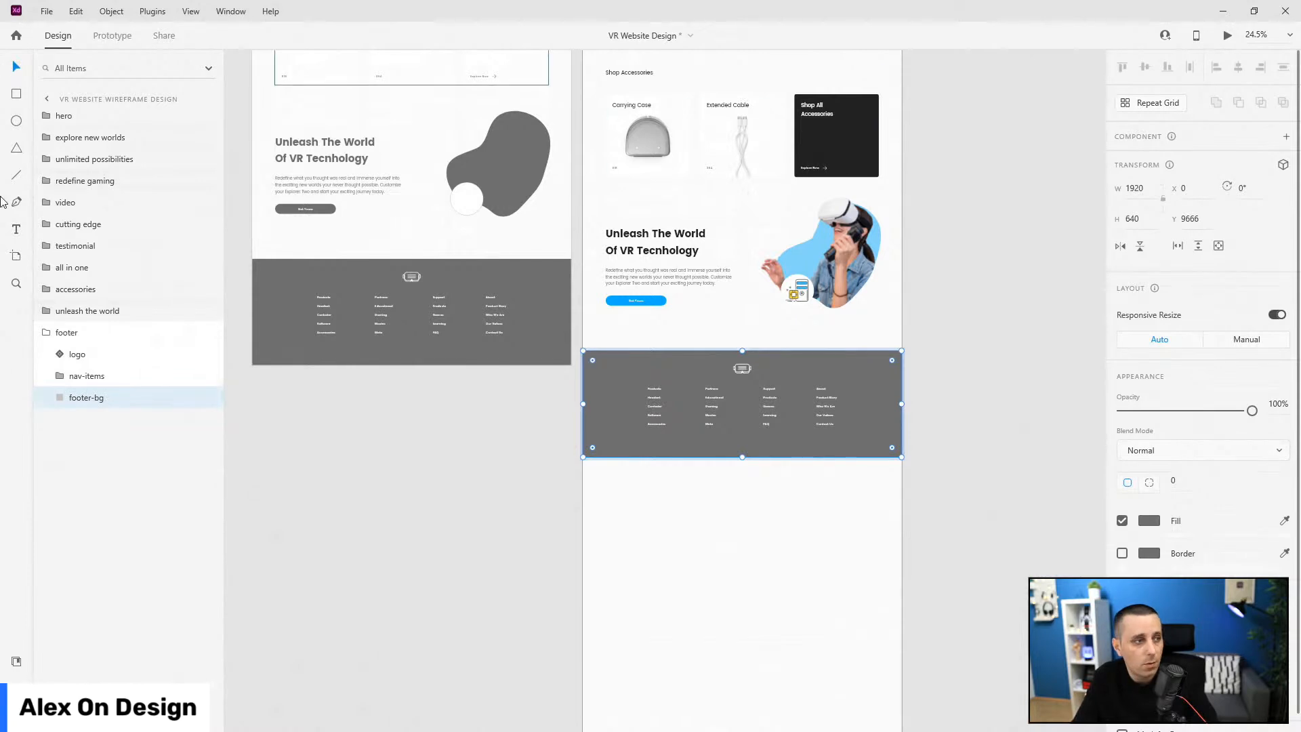
pyautogui.click(16, 660)
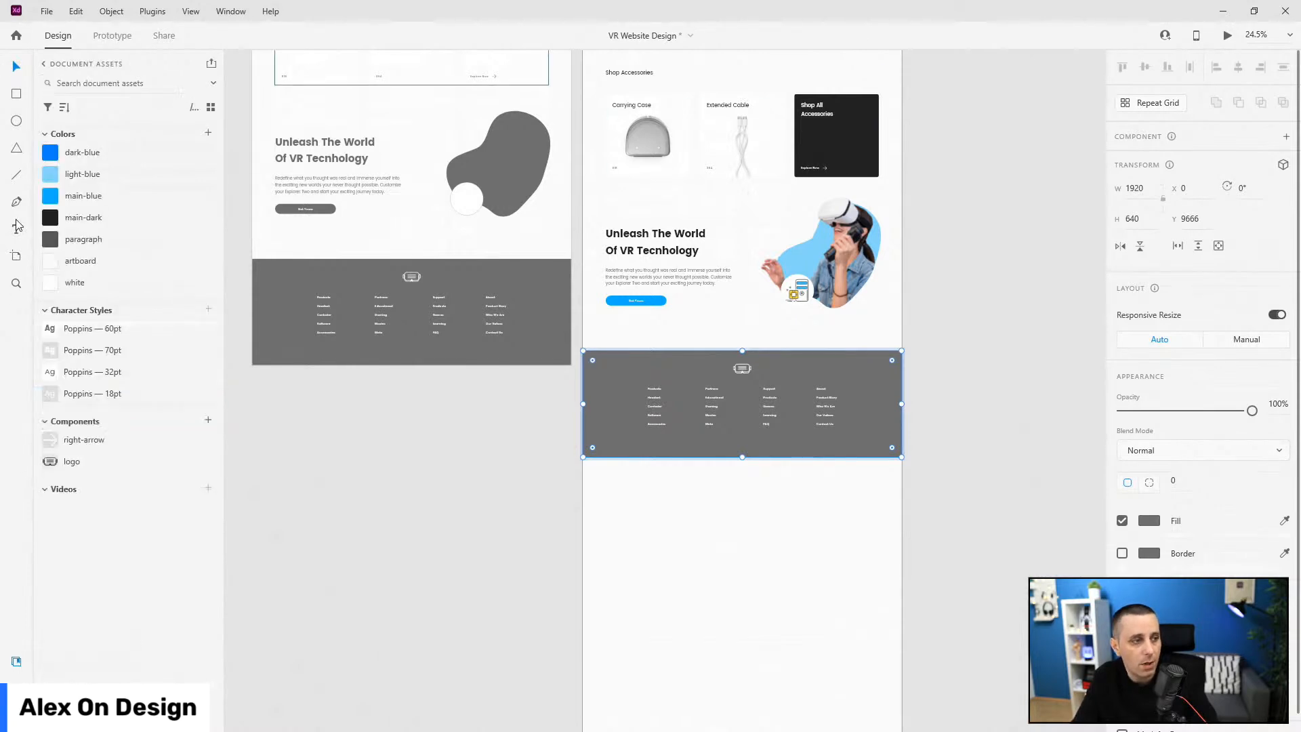
pyautogui.click(93, 220)
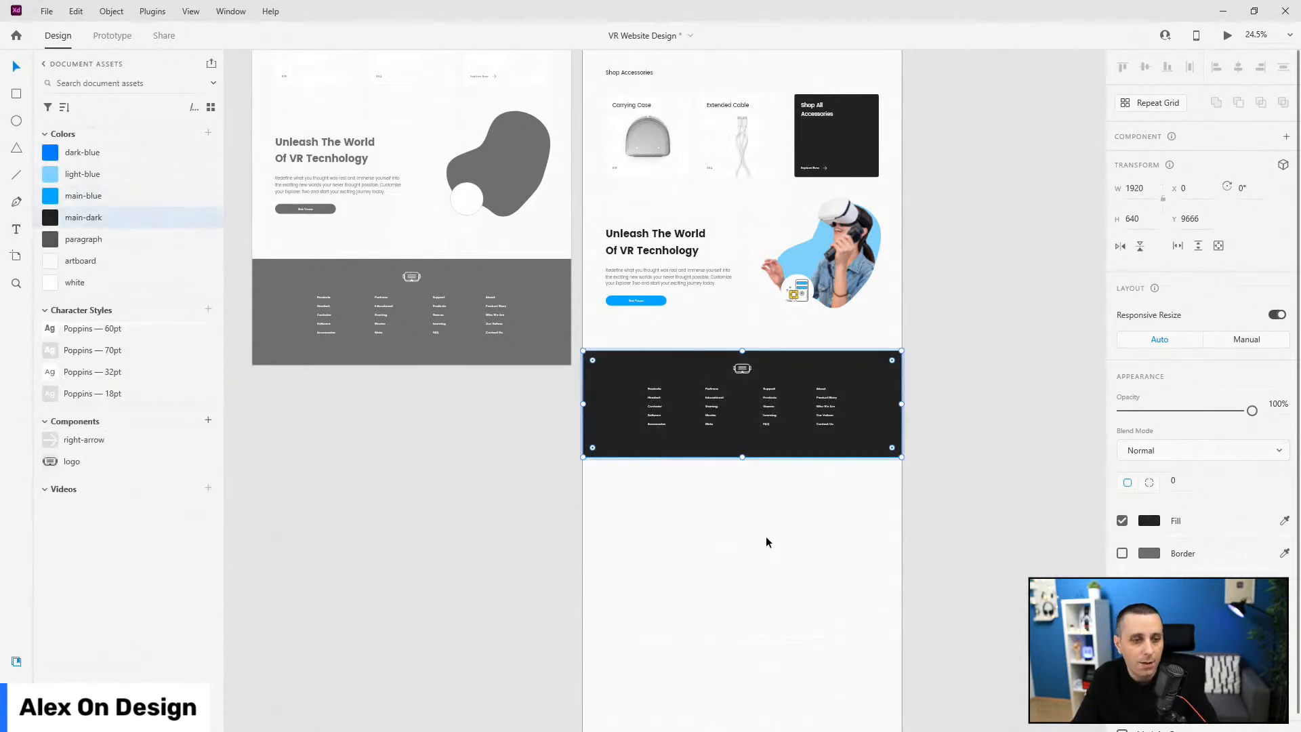
# - Copy the vr-device2 headset image from the All In One Headset section and place the copy over the footer
pyautogui.scroll(3, 765, 536)
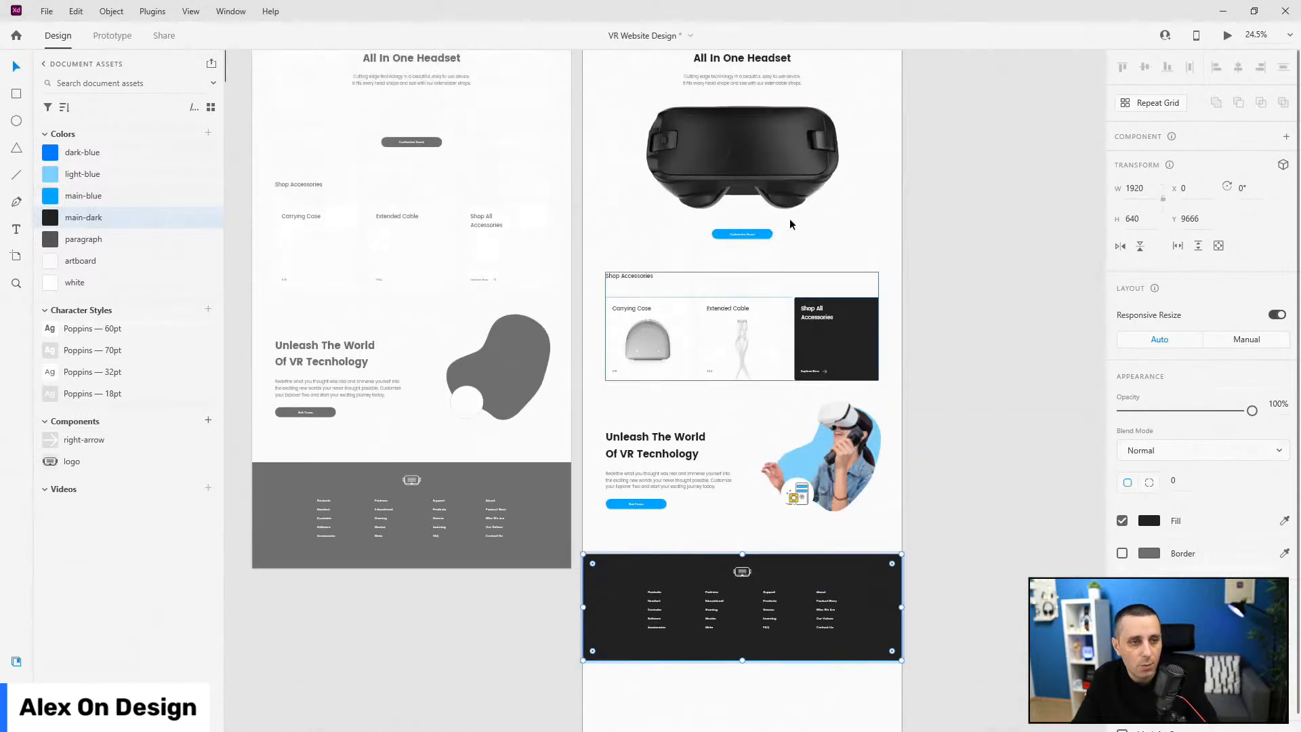
pyautogui.doubleClick(792, 129)
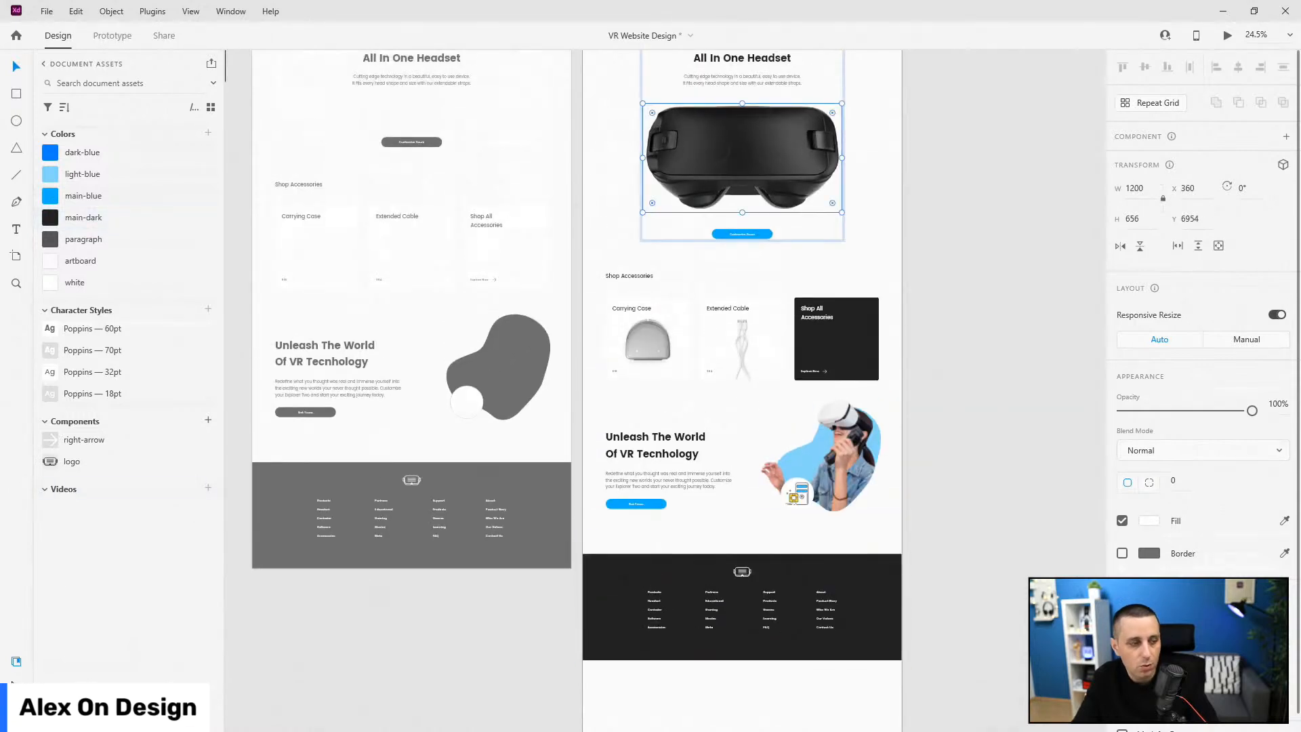
pyautogui.hotkey('ctrl', 'y')
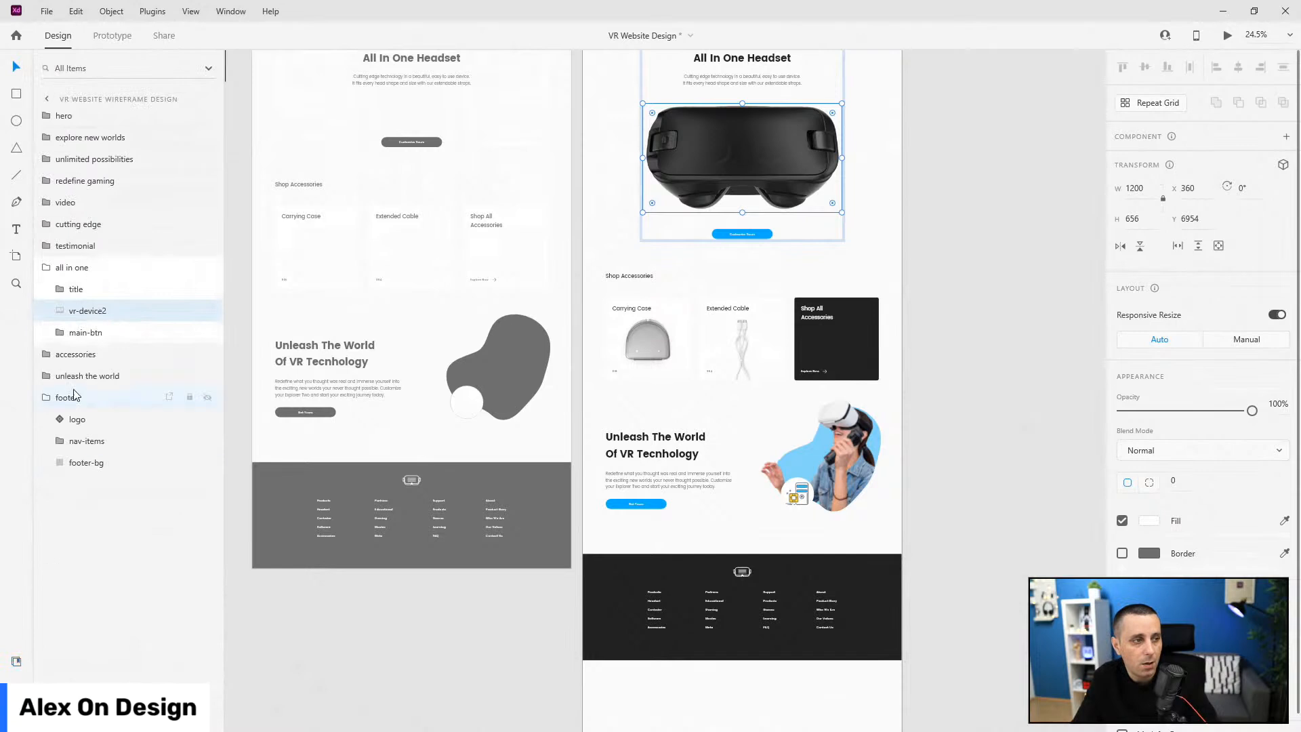
pyautogui.click(45, 268)
pyautogui.hotkey('ctrl', 'z')
pyautogui.moveTo(684, 138); pyautogui.dragTo(758, 628)
# - Enlarge the copied headset image to about 1318 by 720 px and center it over the footer at about Y 9712
pyautogui.scroll(5, 756, 623)
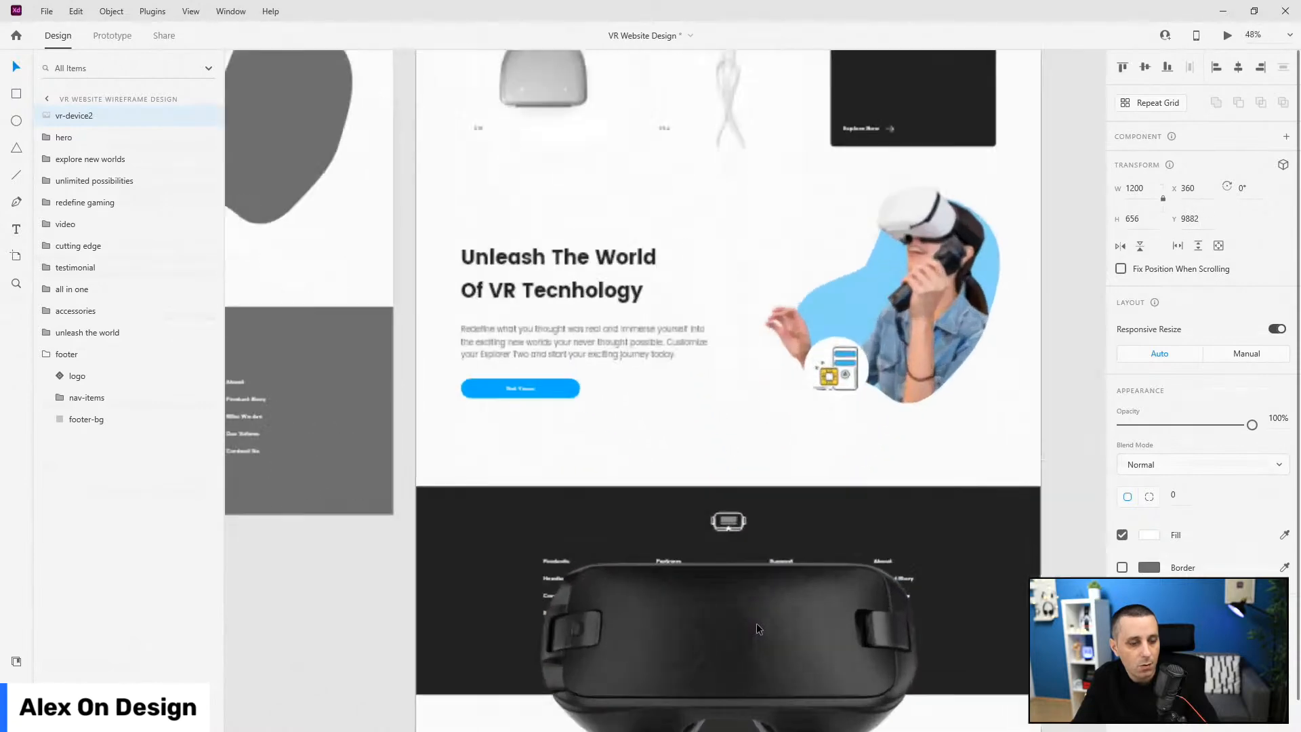
pyautogui.moveTo(797, 464); pyautogui.dragTo(802, 409)
pyautogui.scroll(-3, 802, 409)
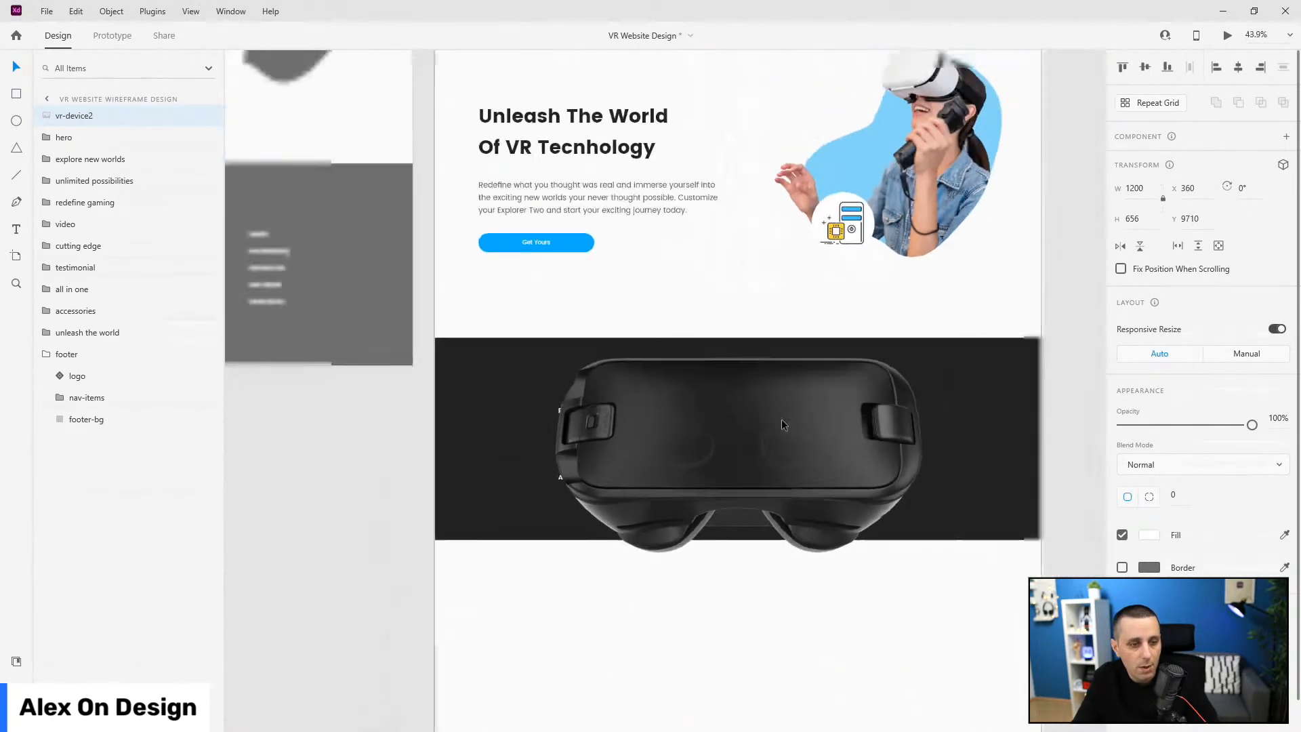
pyautogui.moveTo(911, 542); pyautogui.dragTo(920, 540)
pyautogui.moveTo(847, 437); pyautogui.dragTo(851, 450)
# - Place vr-device2 inside the footer group above footer-bg, and duplicate footer-bg above it as a layer named mask
pyautogui.moveTo(112, 118); pyautogui.dragTo(93, 401)
pyautogui.doubleClick(94, 398)
pyautogui.write('mask')
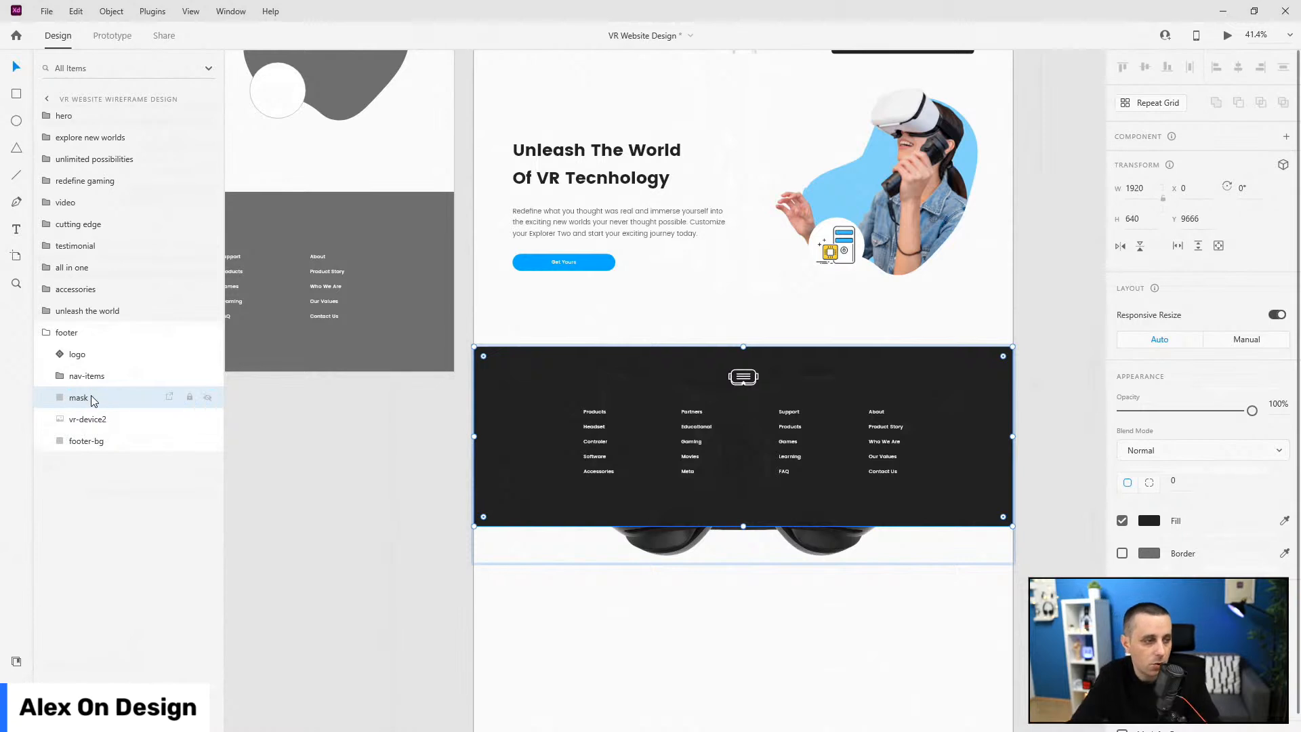
# - Mask vr-device2 and footer-bg with the mask rectangle, and rename the resulting mask group footer-bg
pyautogui.keyDown('shift'); pyautogui.click(98, 441); pyautogui.keyUp('shift')
pyautogui.hotkey('ctrl', 'shift', 'm')
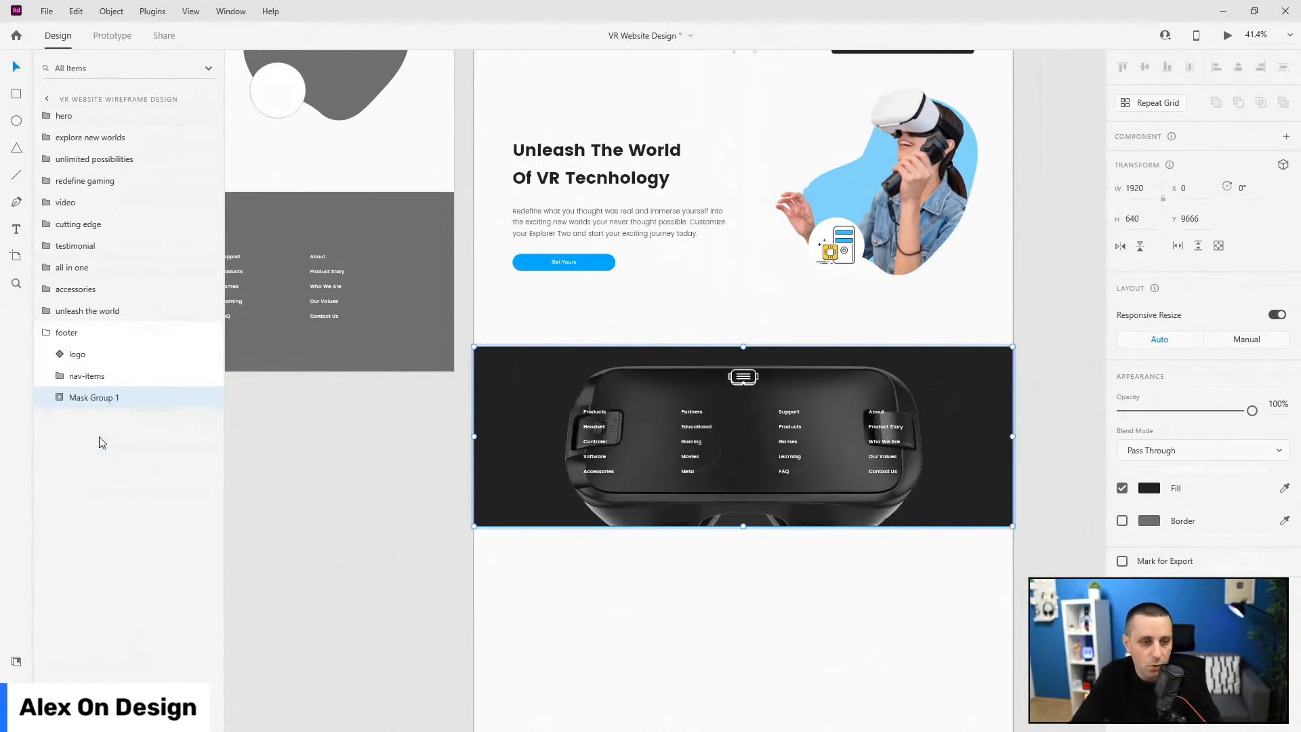
pyautogui.doubleClick(86, 398)
pyautogui.write('footer-bg')
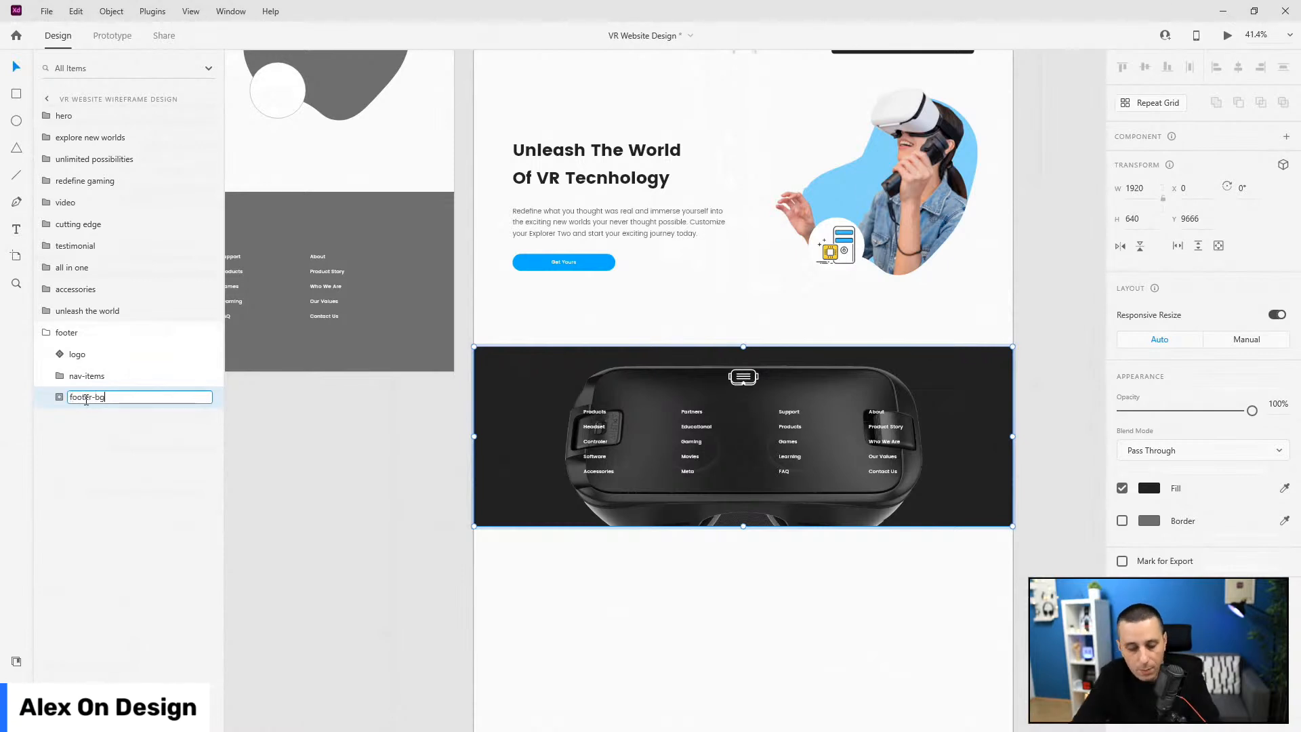
pyautogui.press('Return')
# - Set the opacity of the vr-device2 image inside the footer-bg mask group to 10%
pyautogui.click(61, 399)
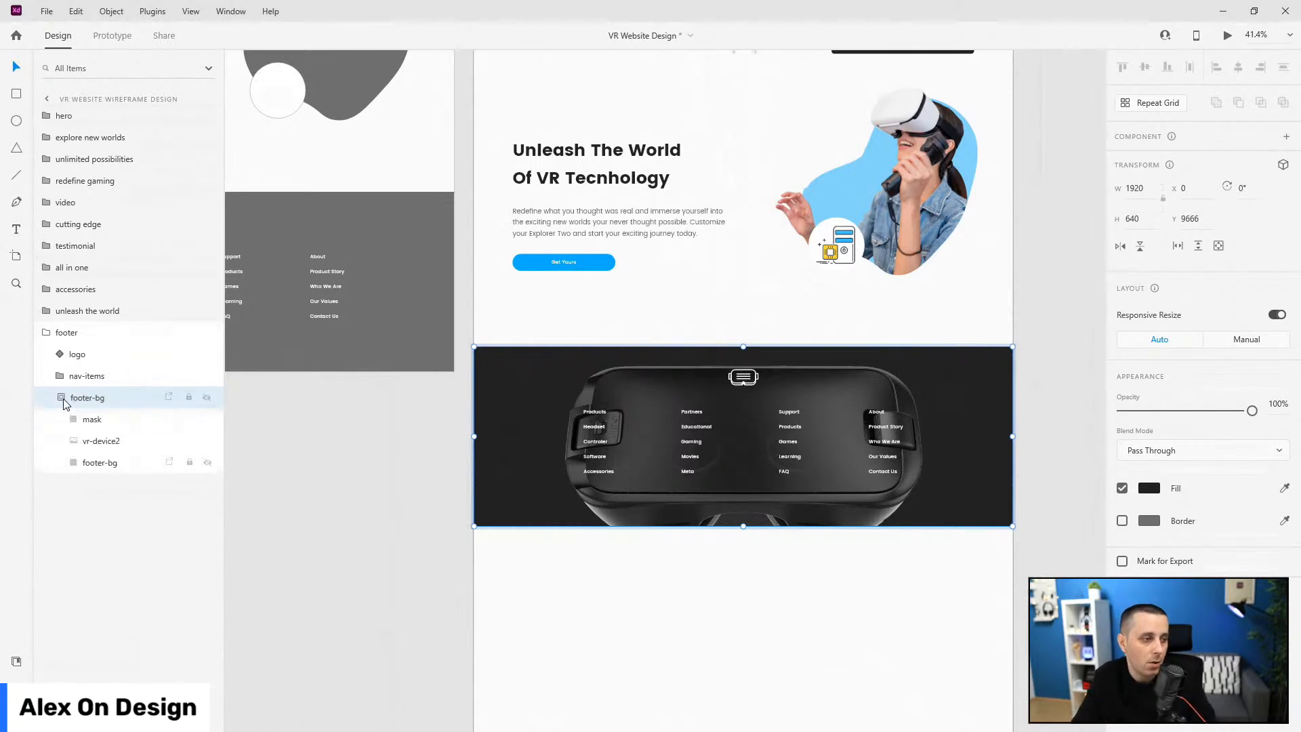
pyautogui.click(102, 441)
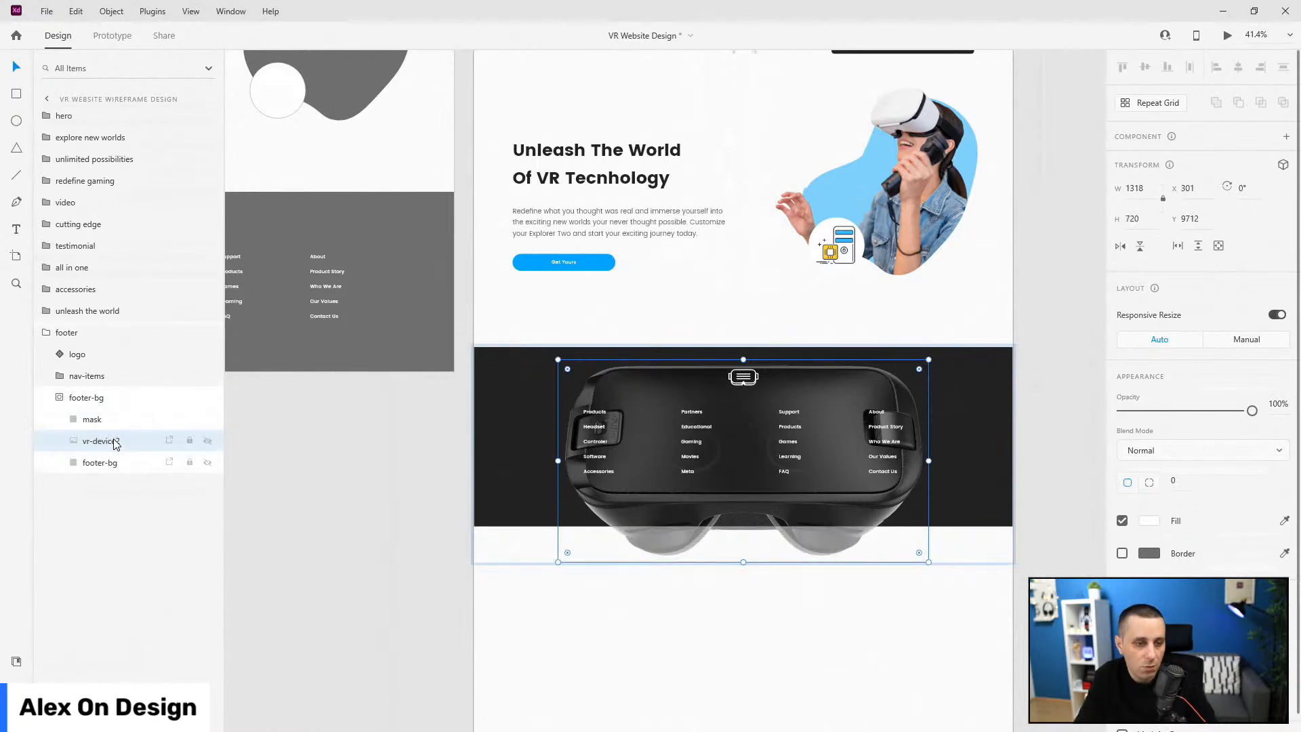
pyautogui.press('1')
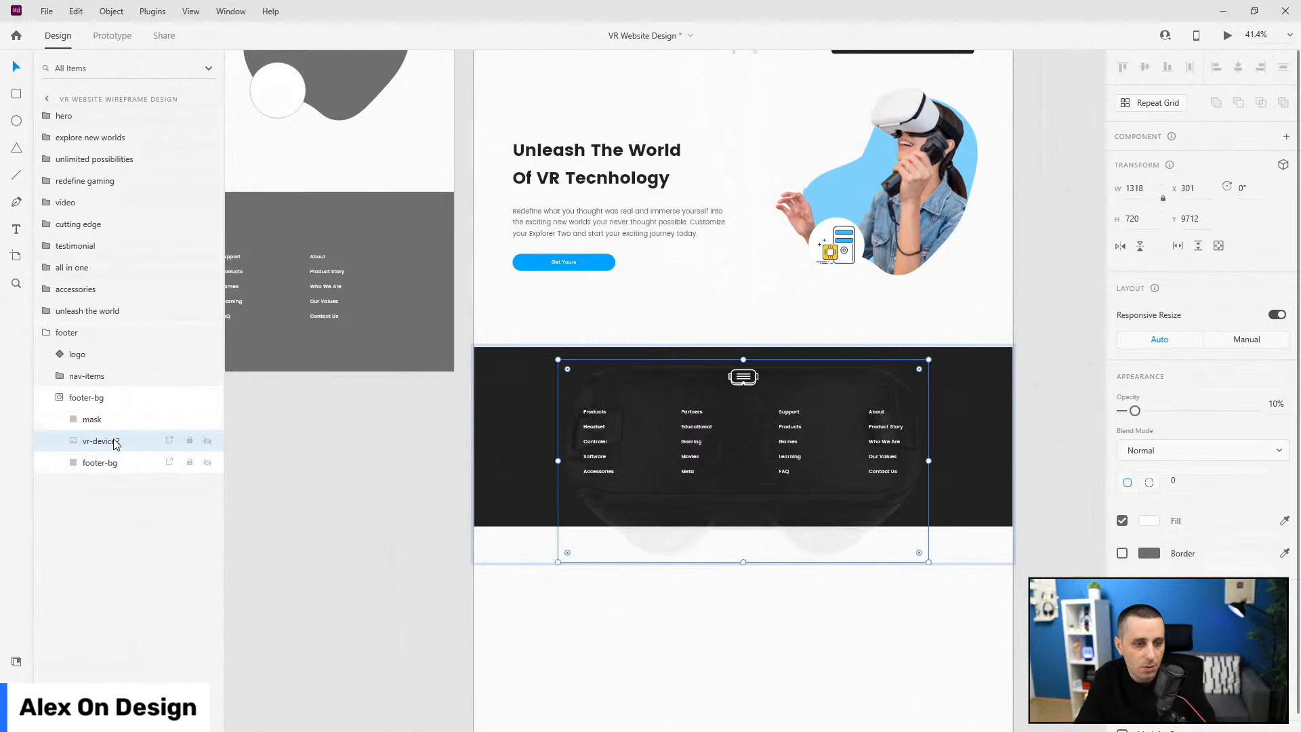
# - Preview the page down to the footer to examine its faded headset background, close the preview and show the document assets
pyautogui.hotkey('ctrl', 'Return')
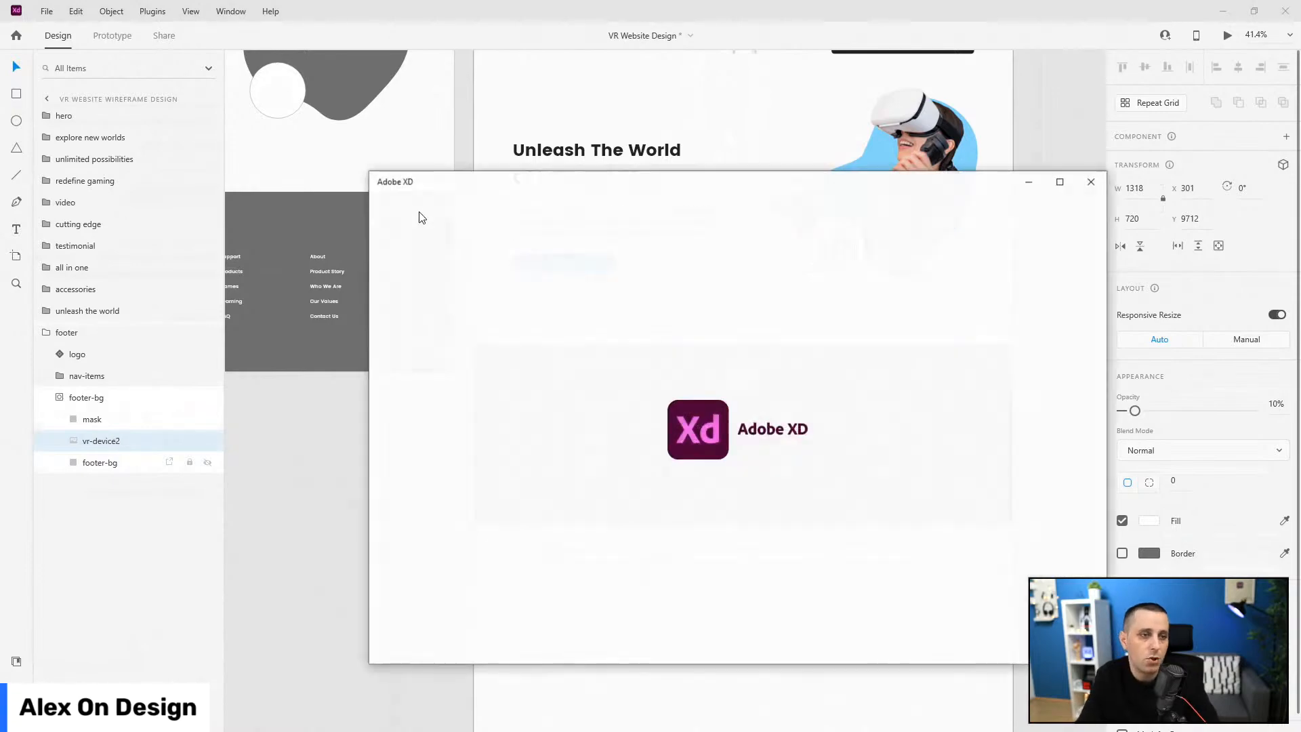
pyautogui.scroll(-20, 176, 230)
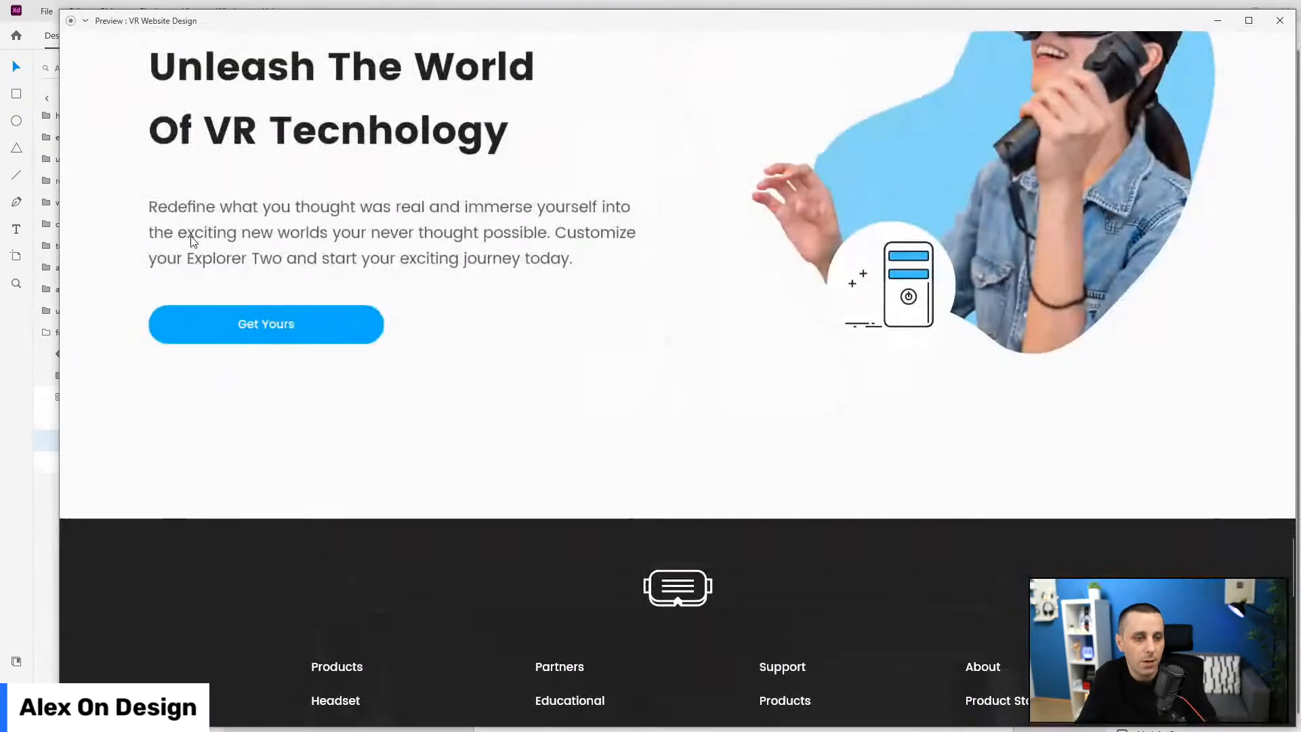
pyautogui.scroll(2, 191, 242)
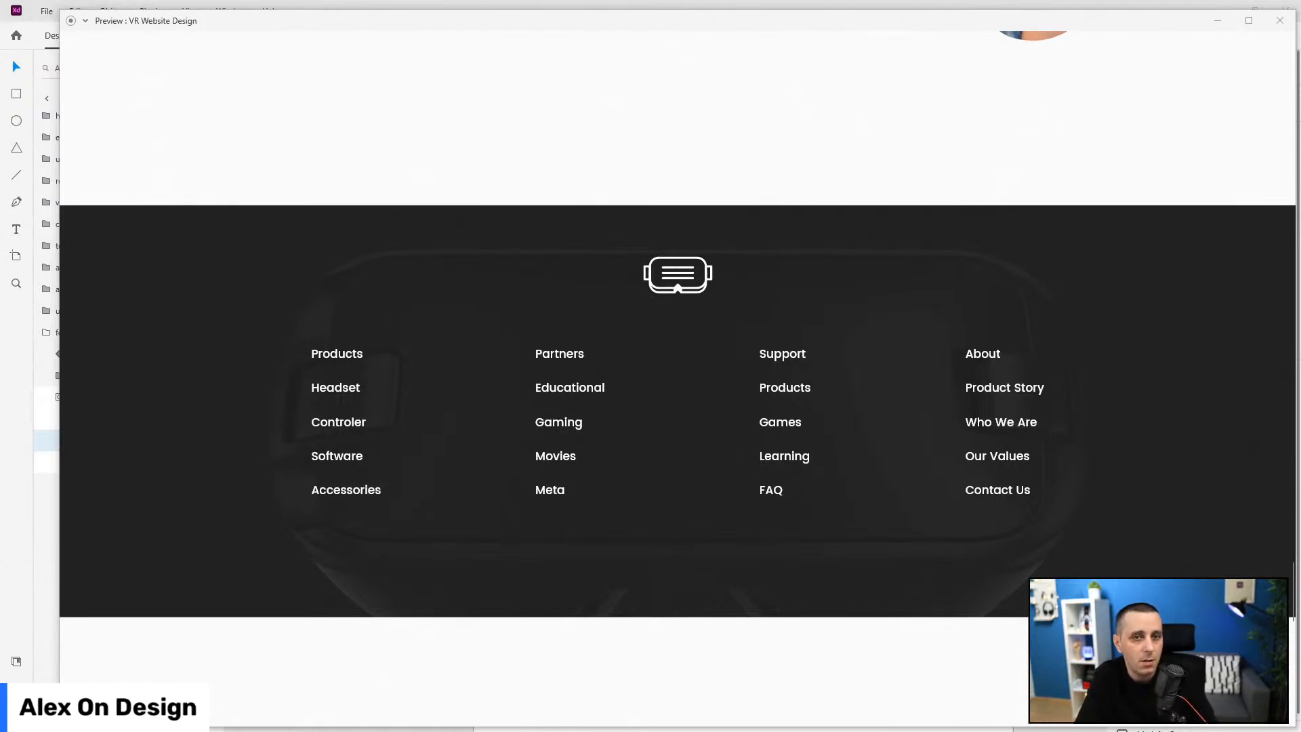
pyautogui.click(1280, 20)
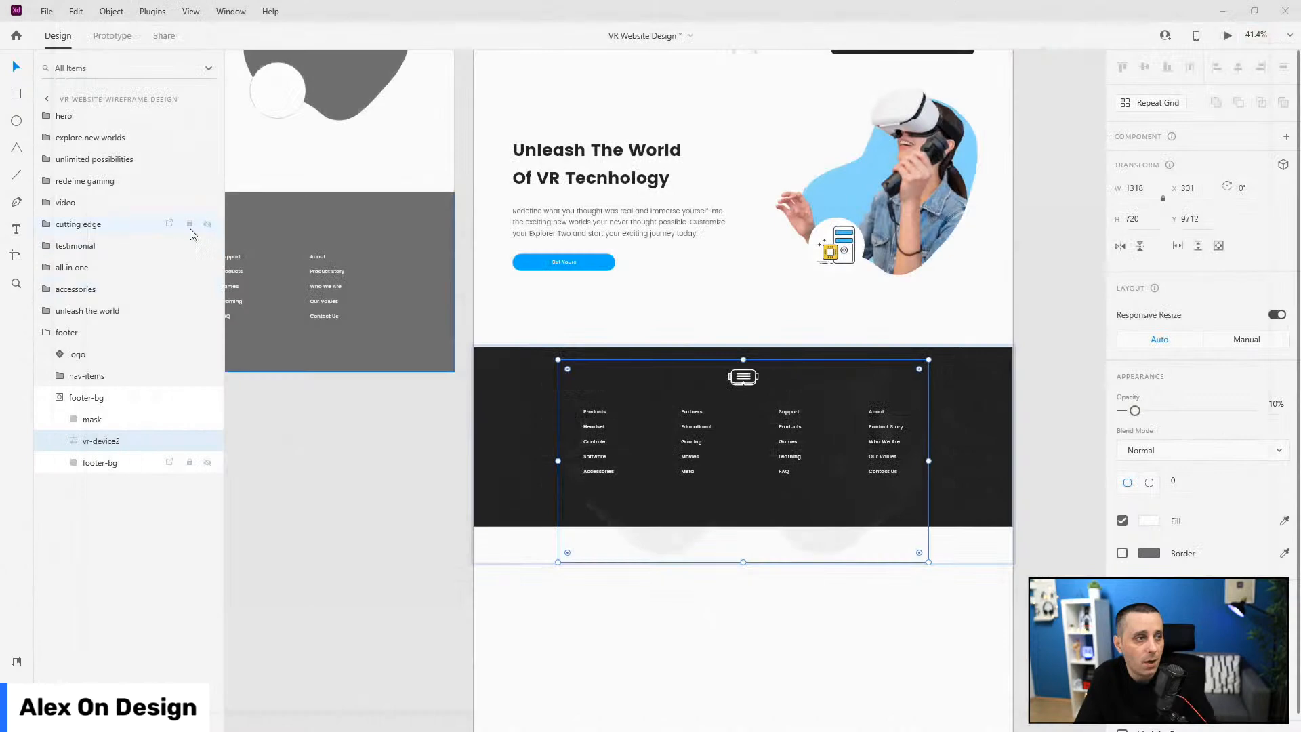
pyautogui.click(18, 664)
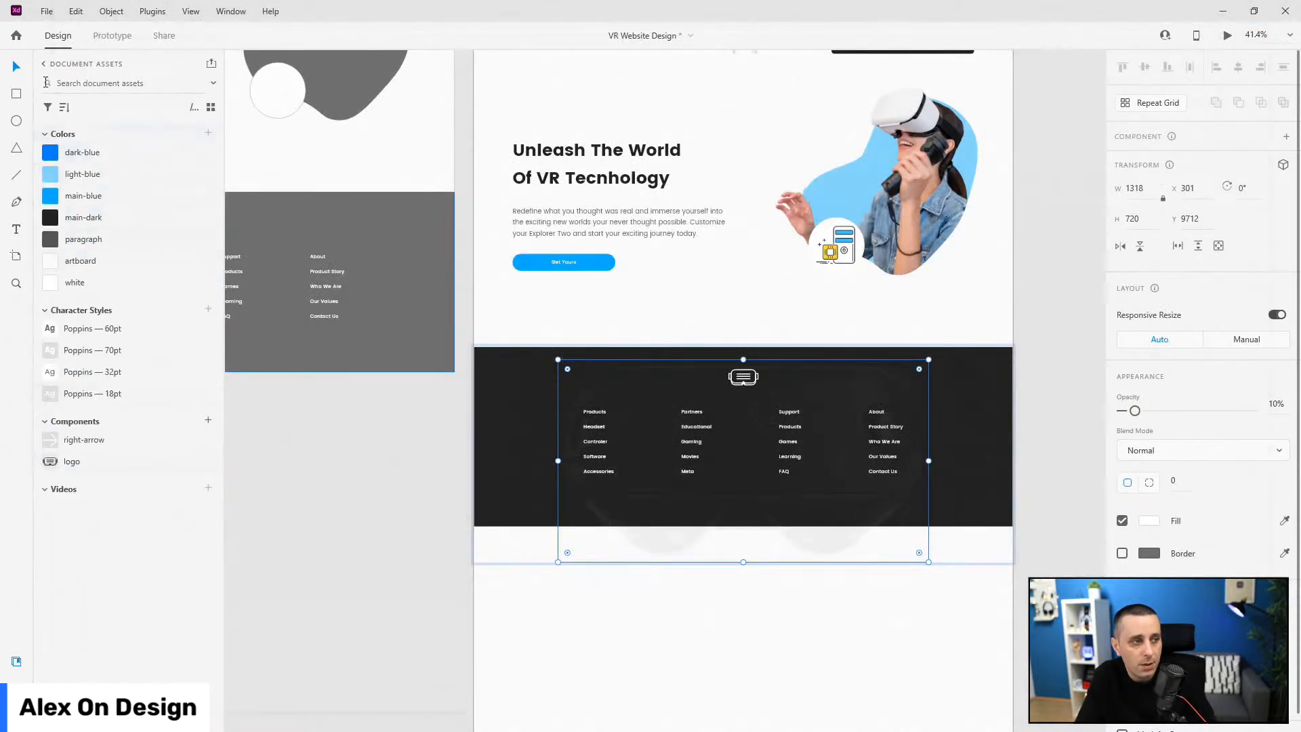
# - Look through the Coffee Love Assets library and return to the document assets
pyautogui.click(44, 63)
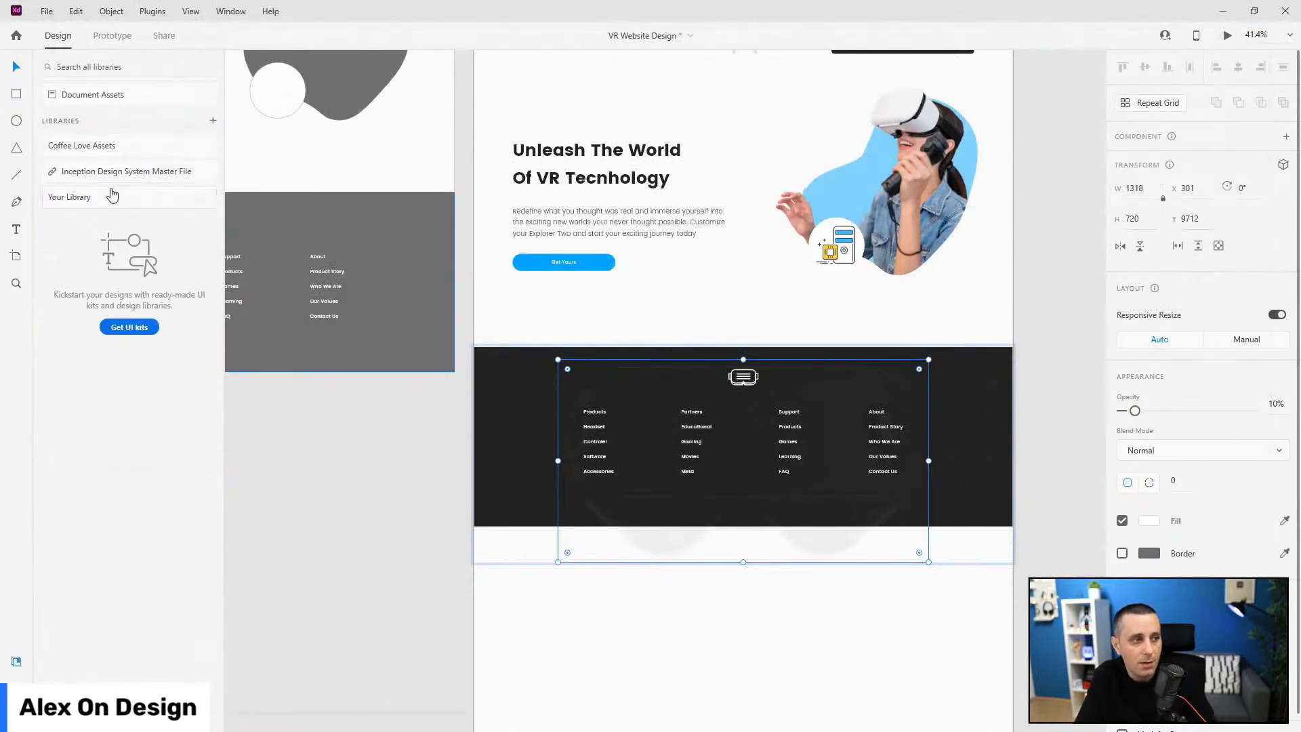
pyautogui.click(105, 155)
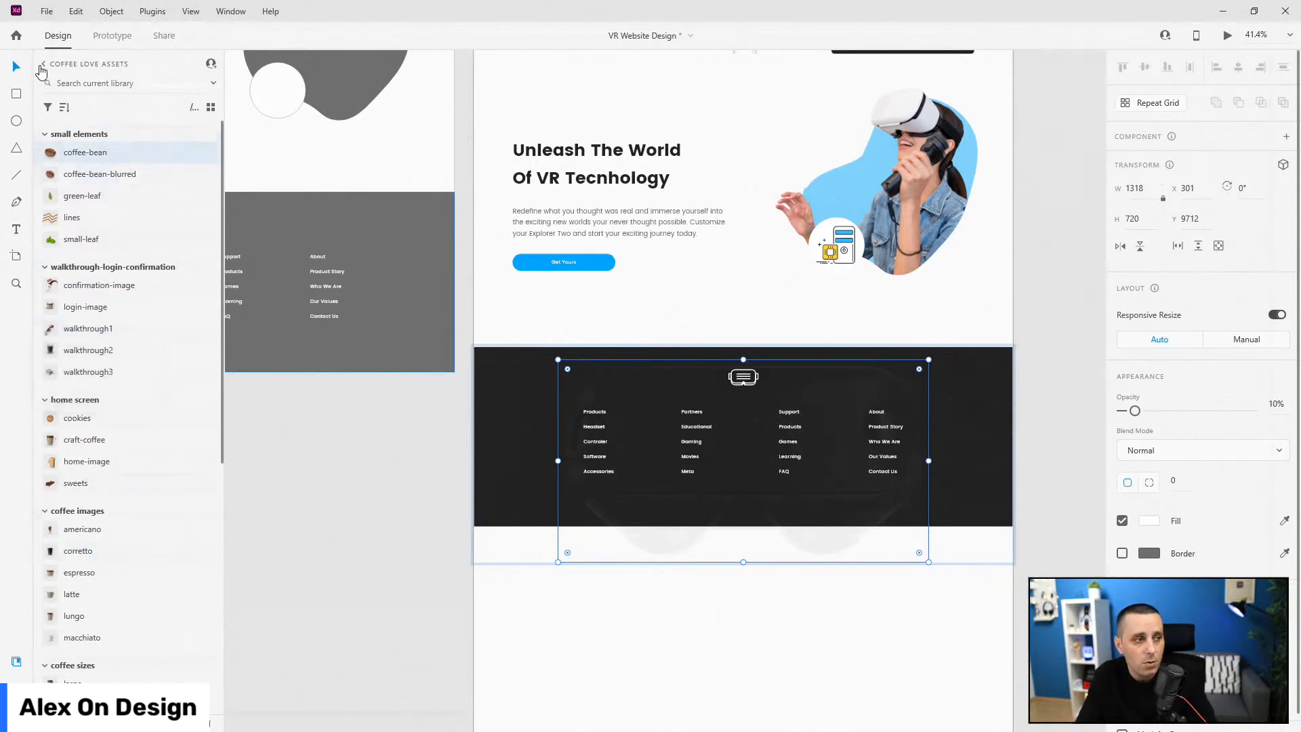
pyautogui.click(44, 65)
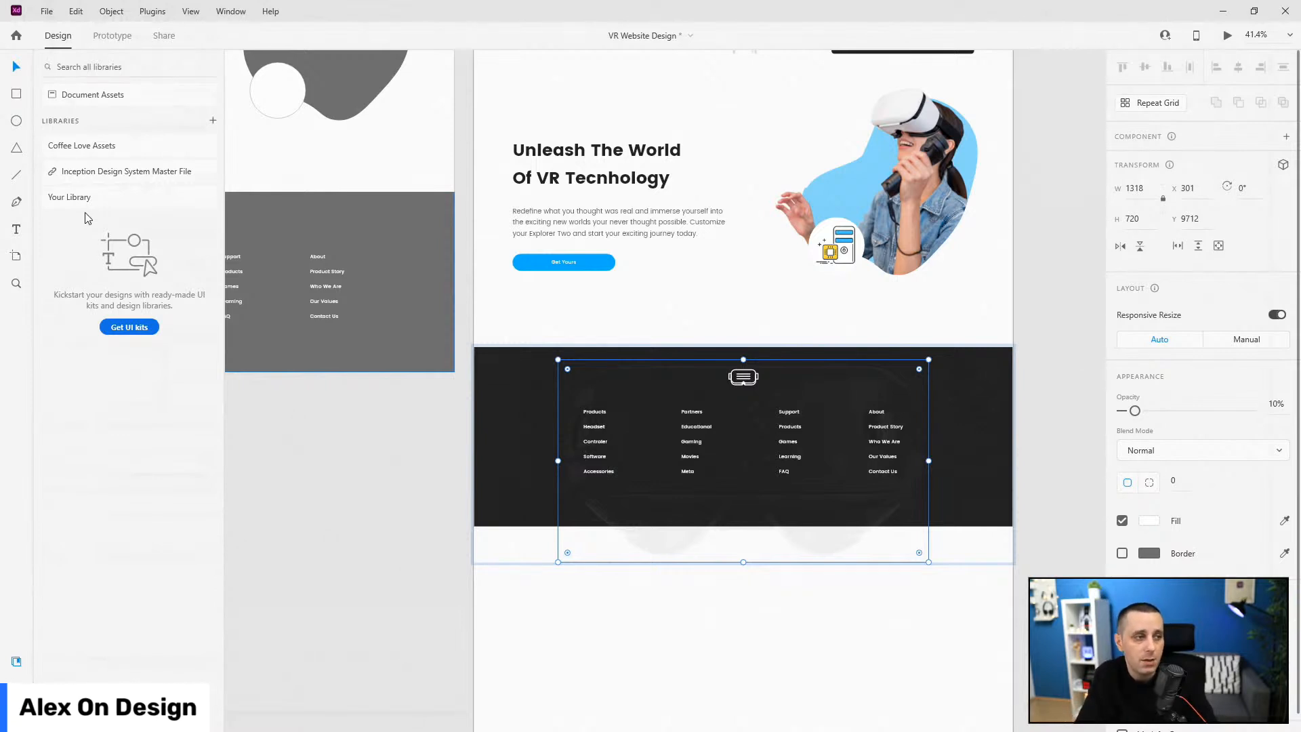
pyautogui.click(90, 98)
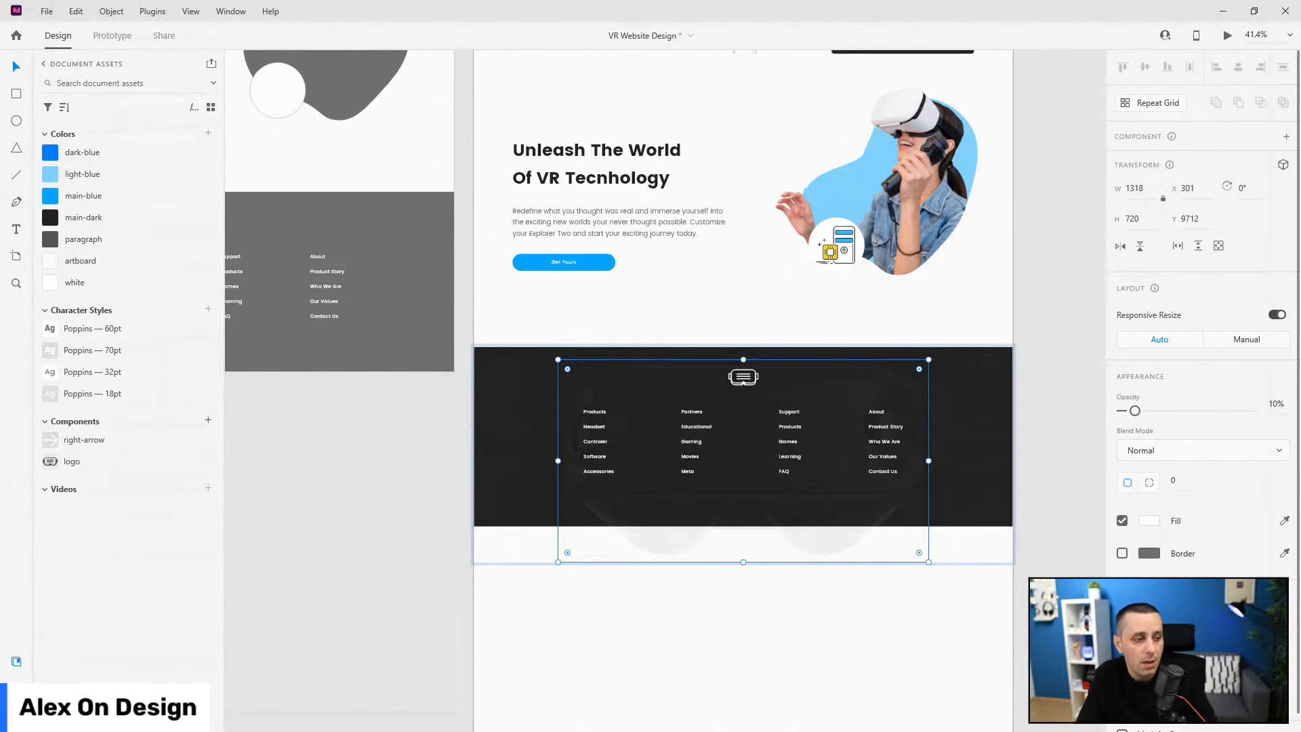
# - Show the design artboard's layers, select the whole footer group and save the document
pyautogui.hotkey('ctrl', 'y')
pyautogui.click(60, 397)
pyautogui.click(66, 332)
pyautogui.scroll(-4, 892, 315)
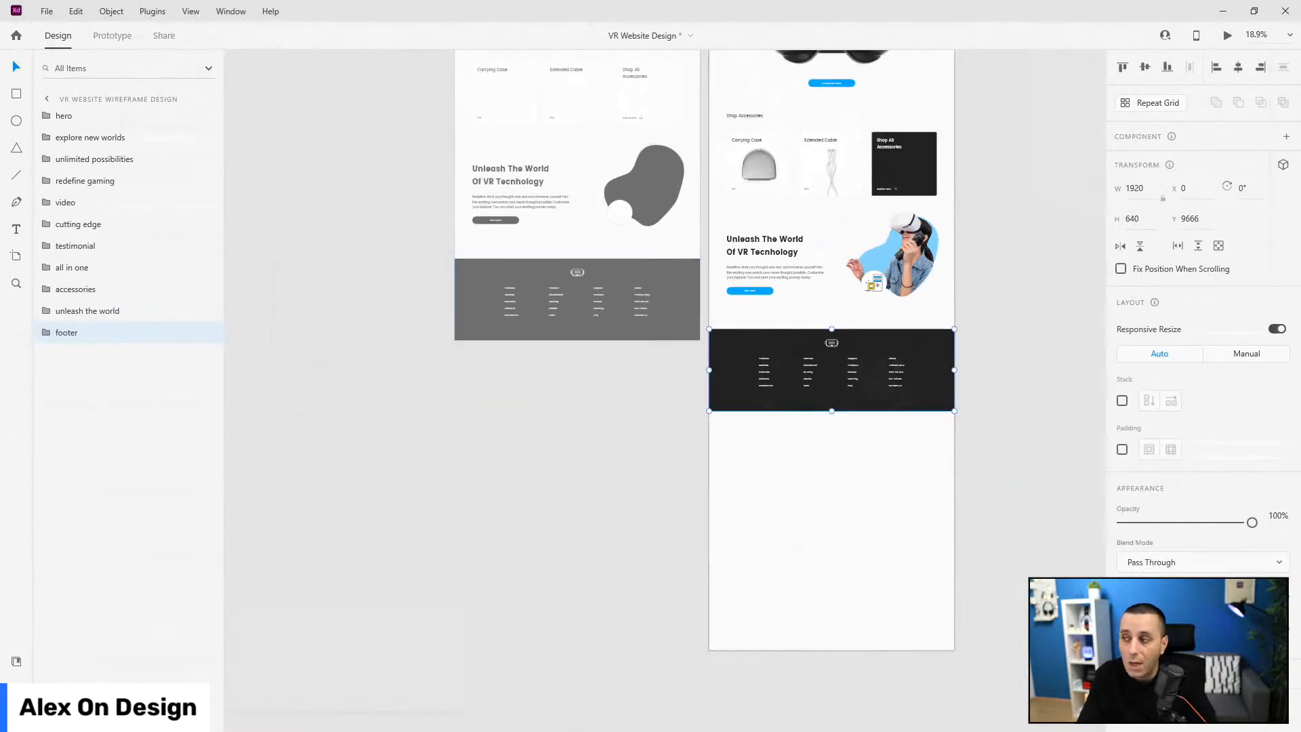
pyautogui.scroll(15, 905, 347)
pyautogui.scroll(5, 905, 347)
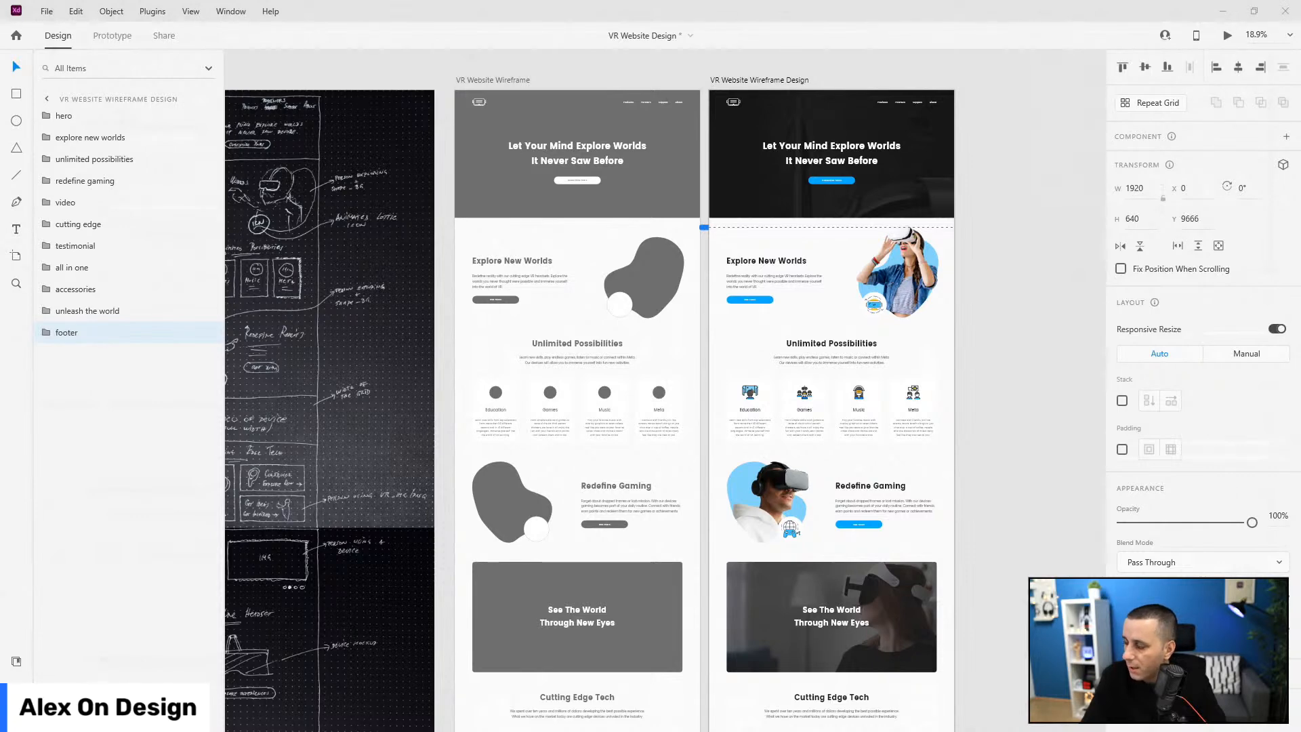
pyautogui.hotkey('ctrl', 's')
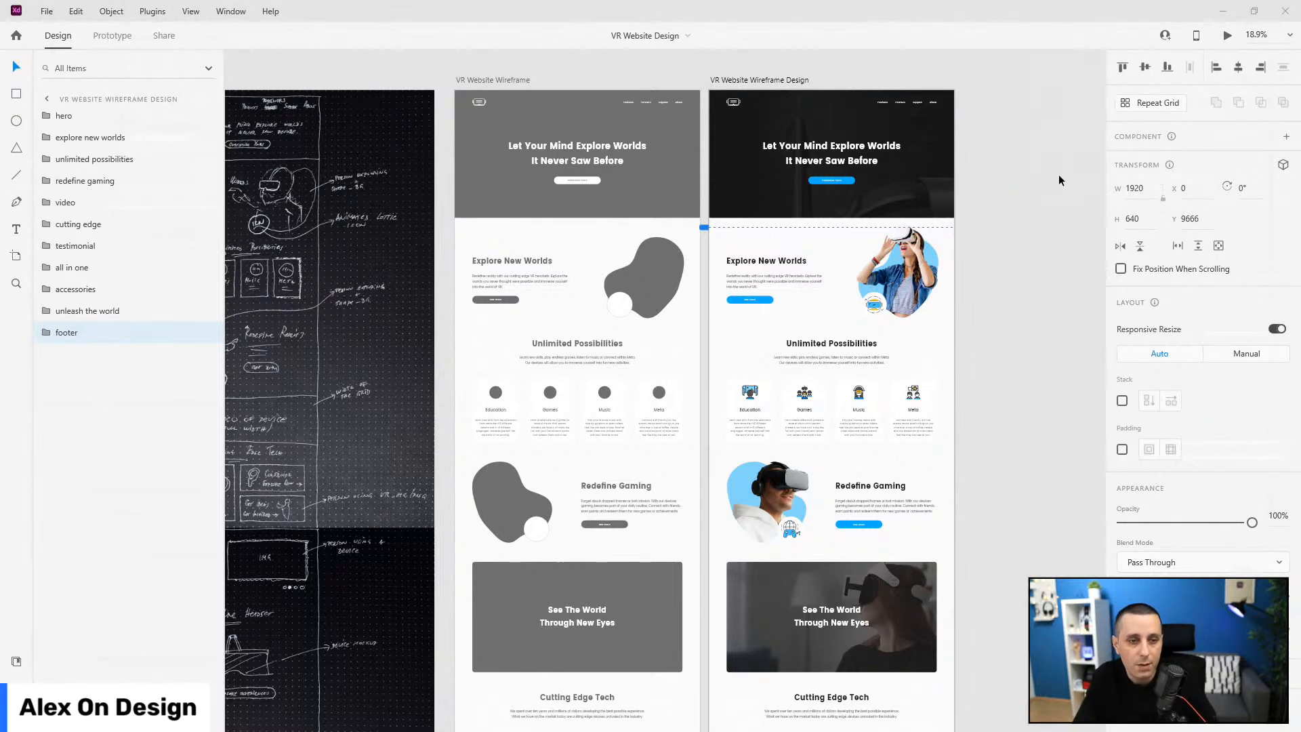
# - Group all page sections from hero through footer and name the group website
pyautogui.click(908, 300)
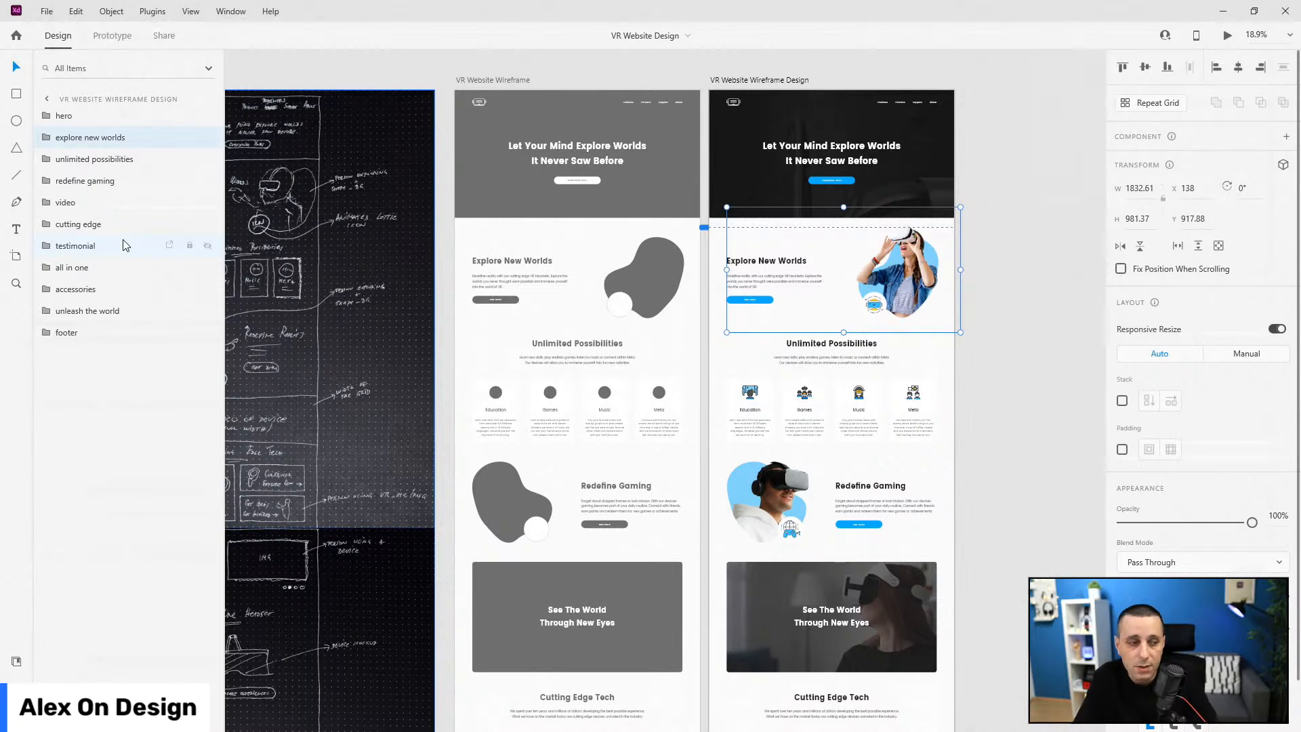
pyautogui.click(92, 114)
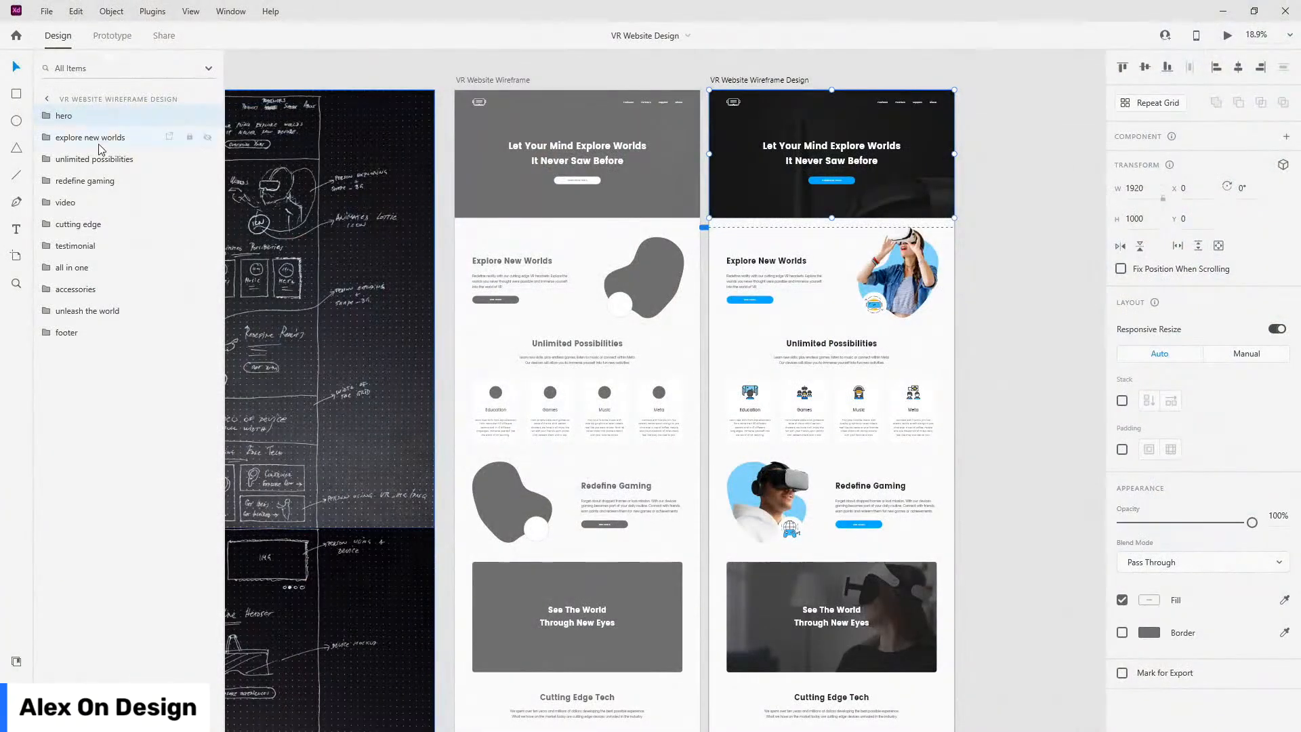
pyautogui.keyDown('shift'); pyautogui.click(82, 337); pyautogui.keyUp('shift')
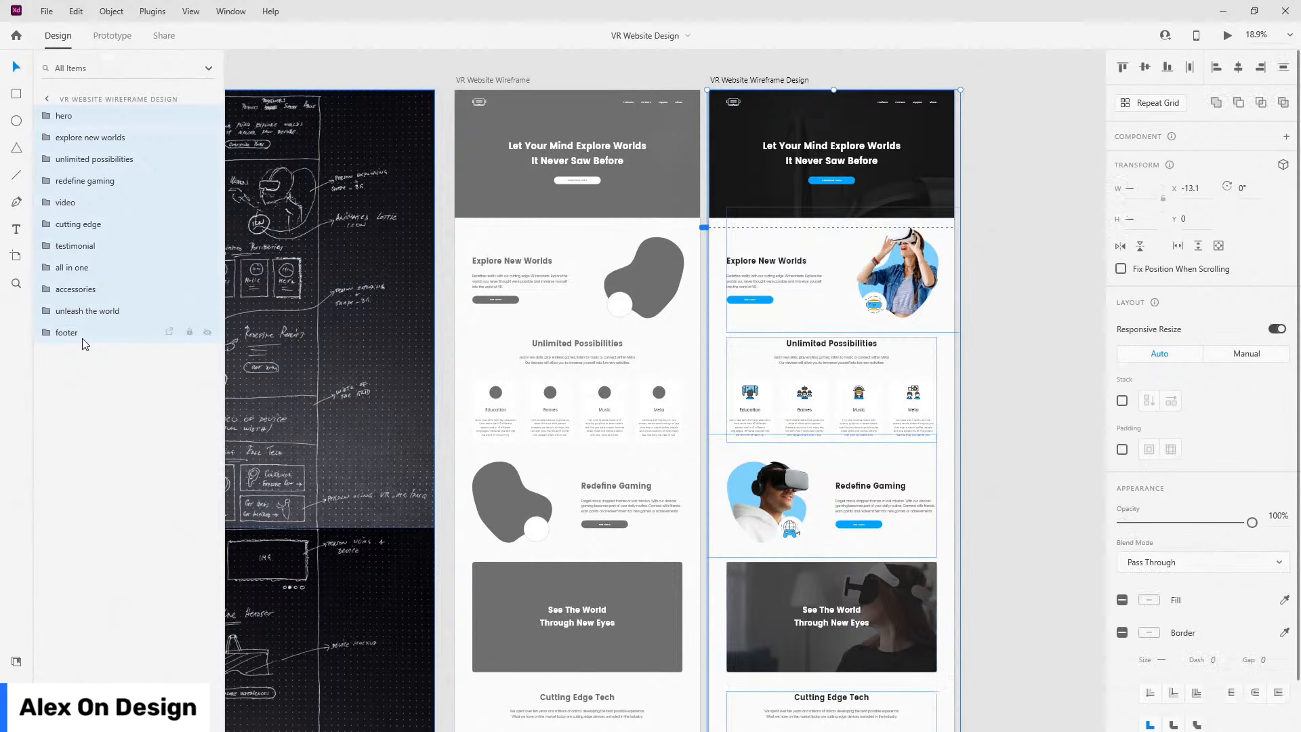
pyautogui.hotkey('ctrl', 'g')
pyautogui.doubleClick(68, 117)
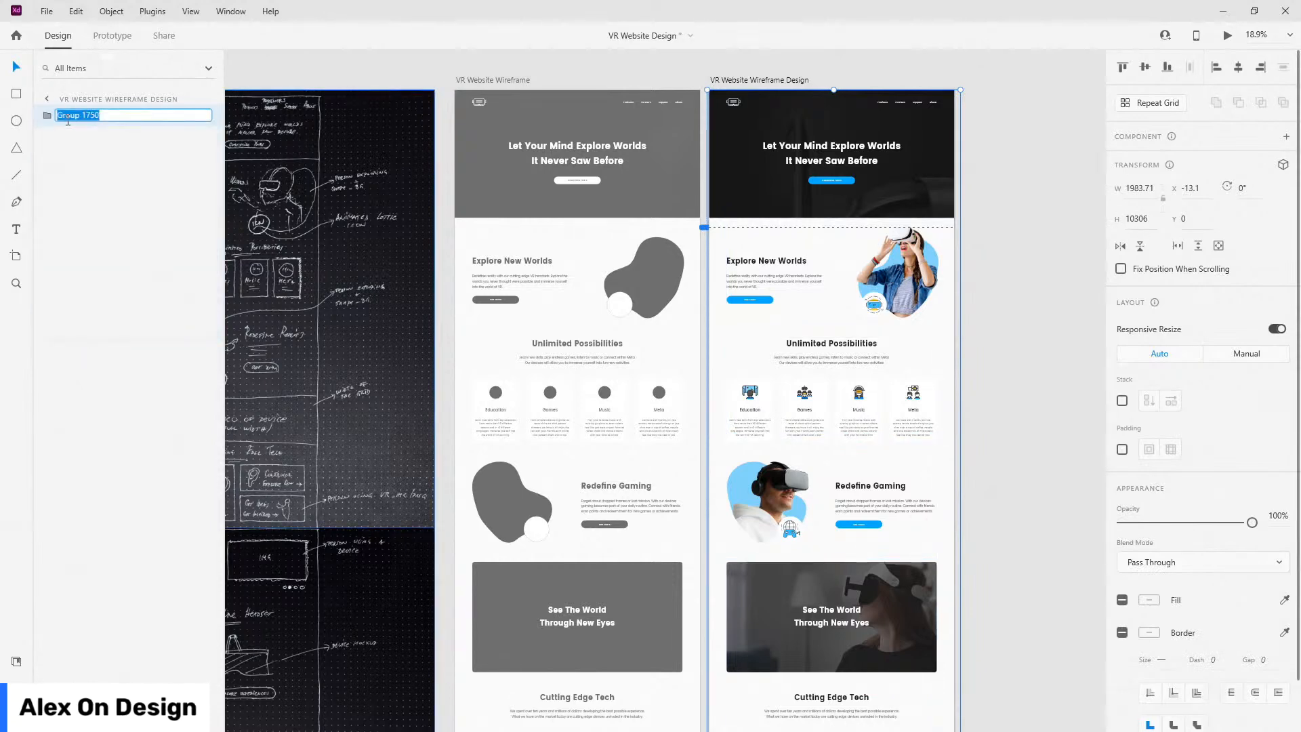
pyautogui.write('website')
pyautogui.press('Return')
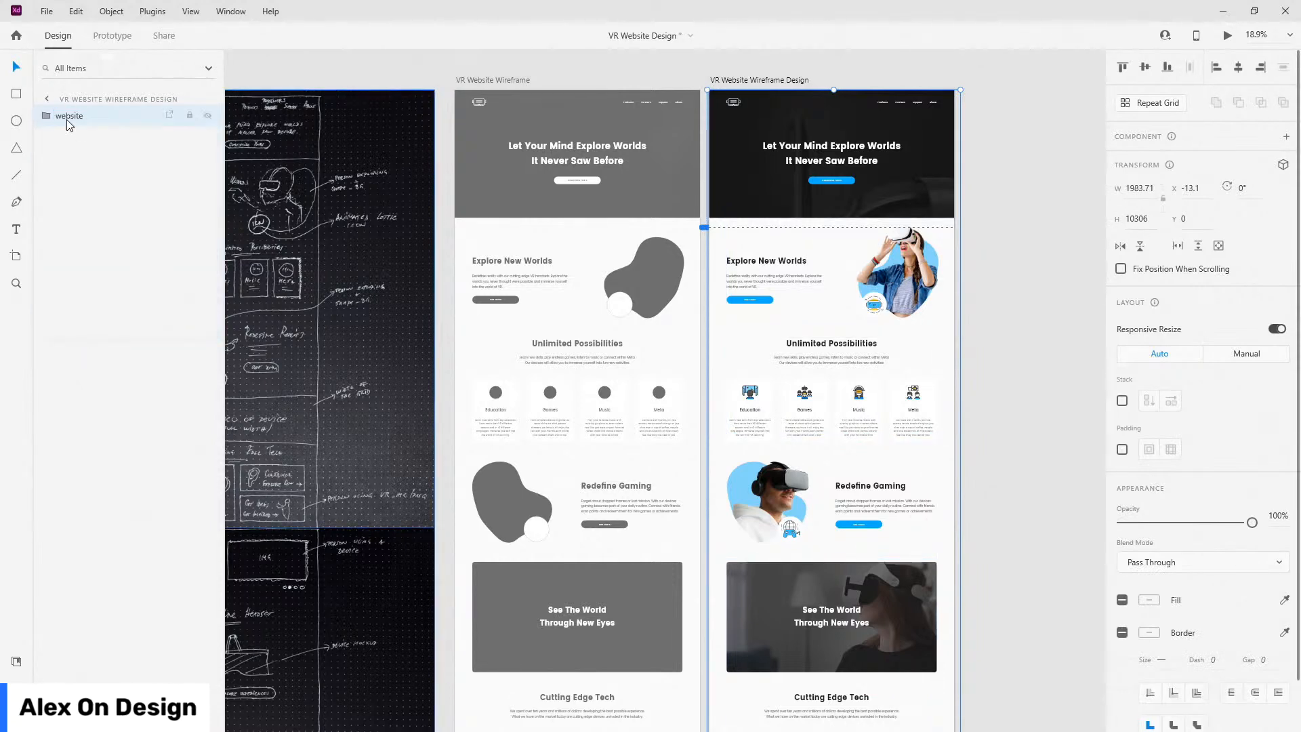
# - Turn the website group into a vertical stack with 150 spacing between its sections
pyautogui.click(1121, 401)
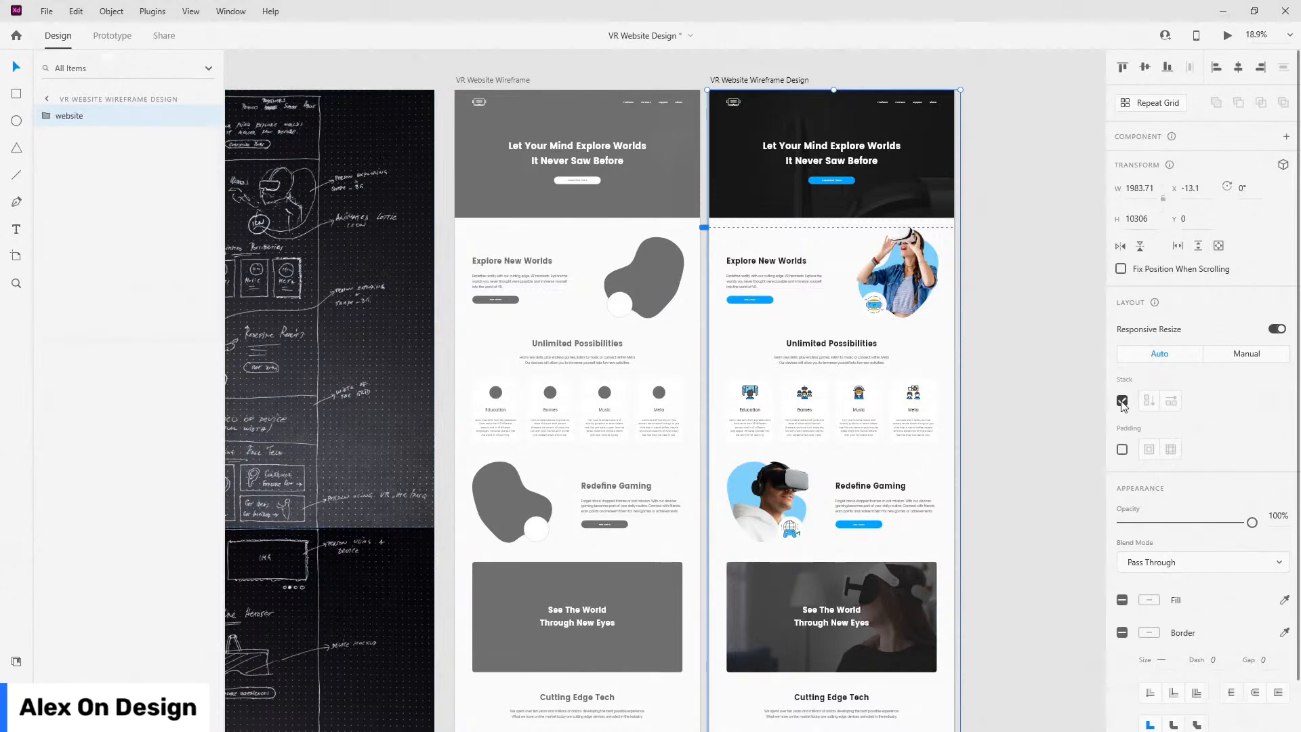
pyautogui.click(1236, 405)
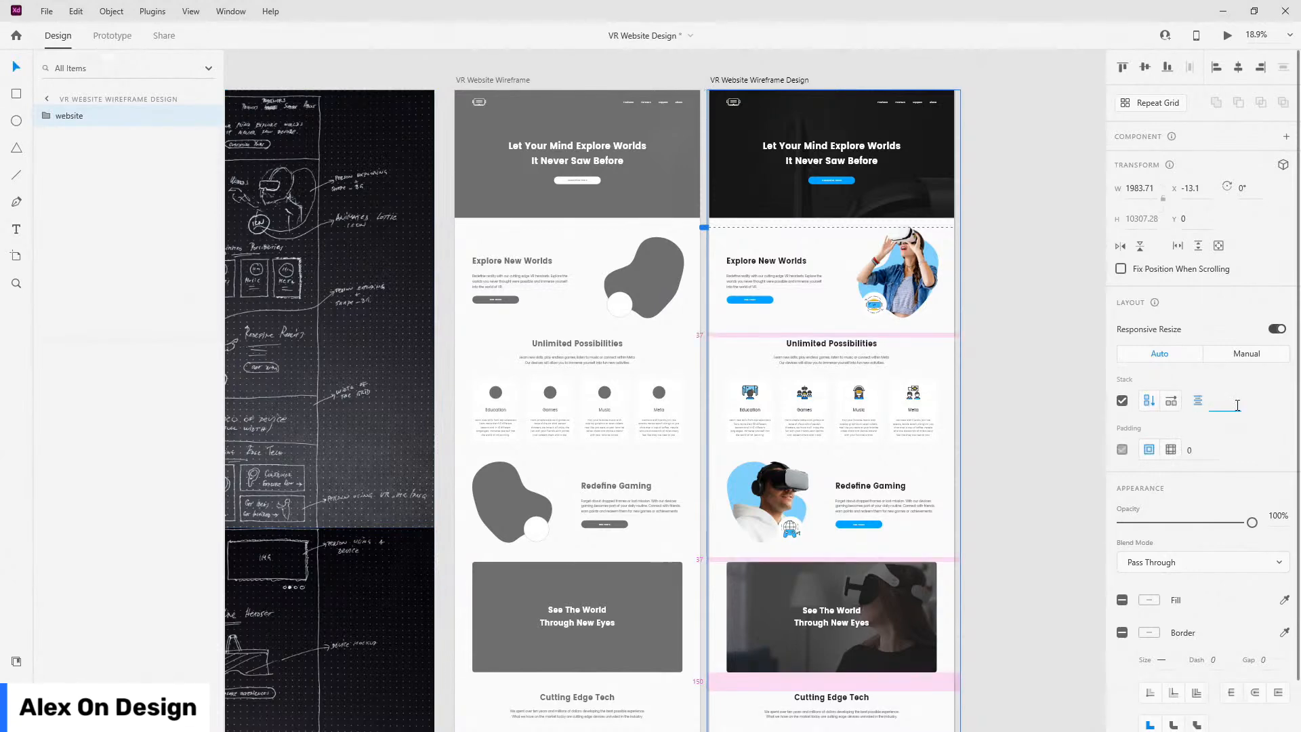
pyautogui.write('150')
pyautogui.press('Return')
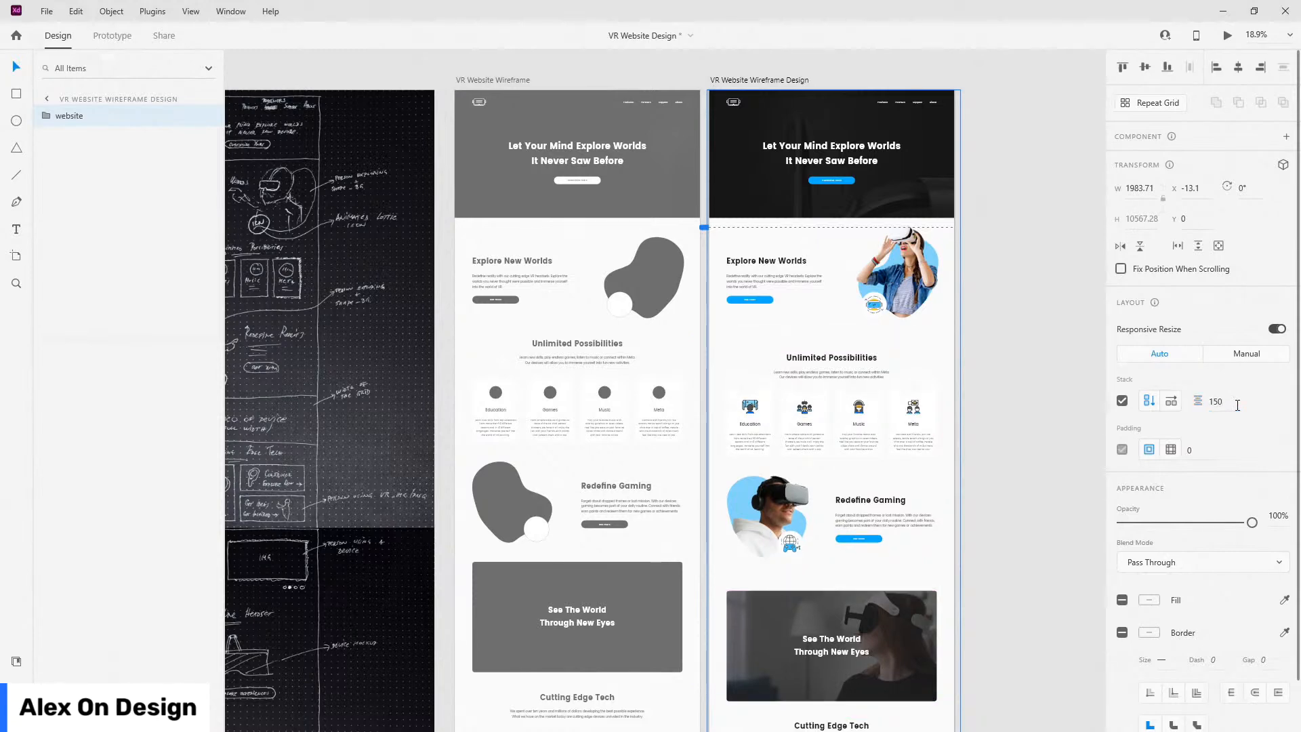
# - Ungroup the nested group holding the hero and explore new worlds sections so each is a separate stack item
pyautogui.doubleClick(898, 241)
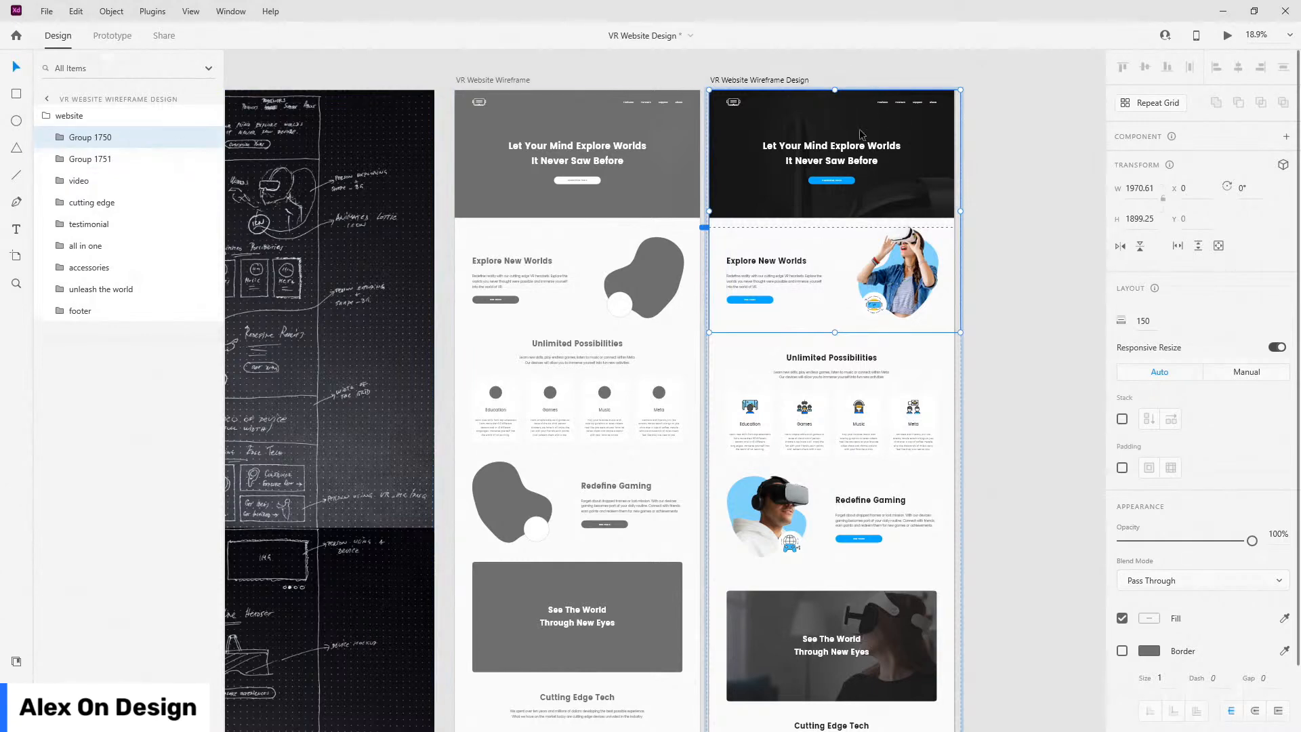
pyautogui.rightClick(88, 138)
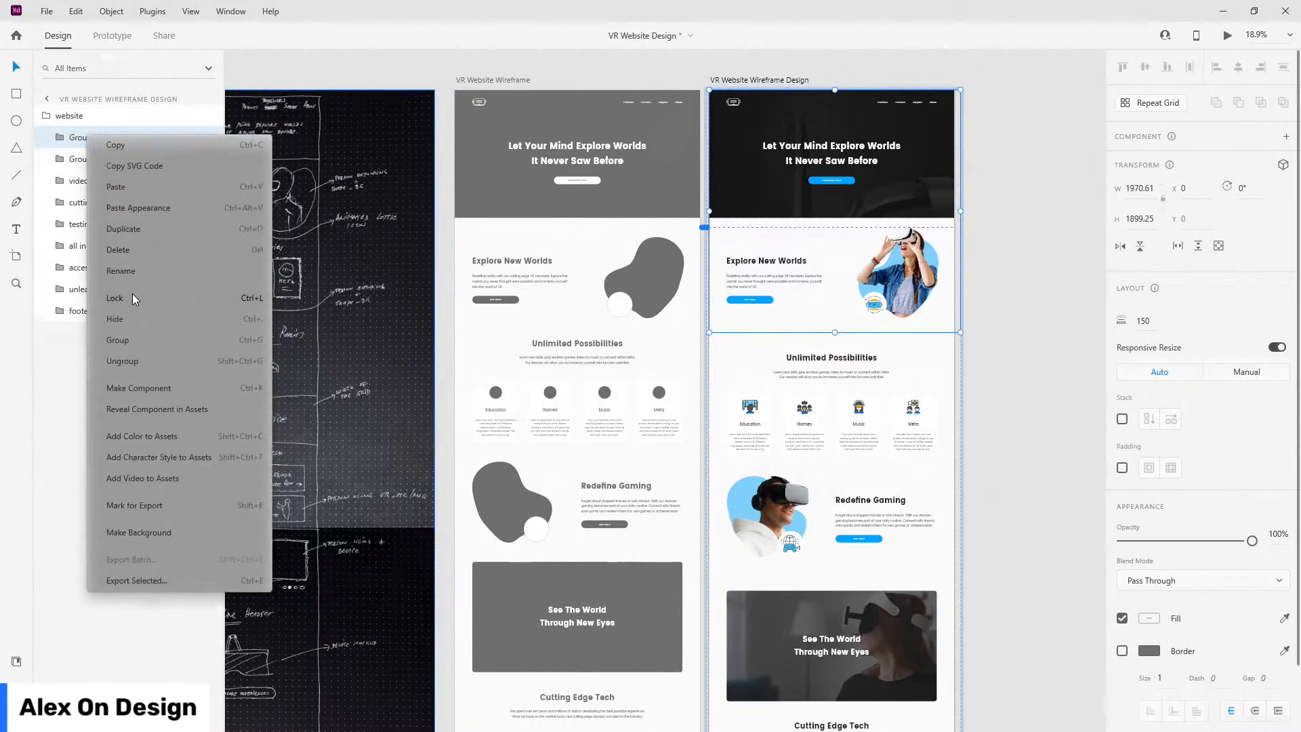
pyautogui.click(134, 371)
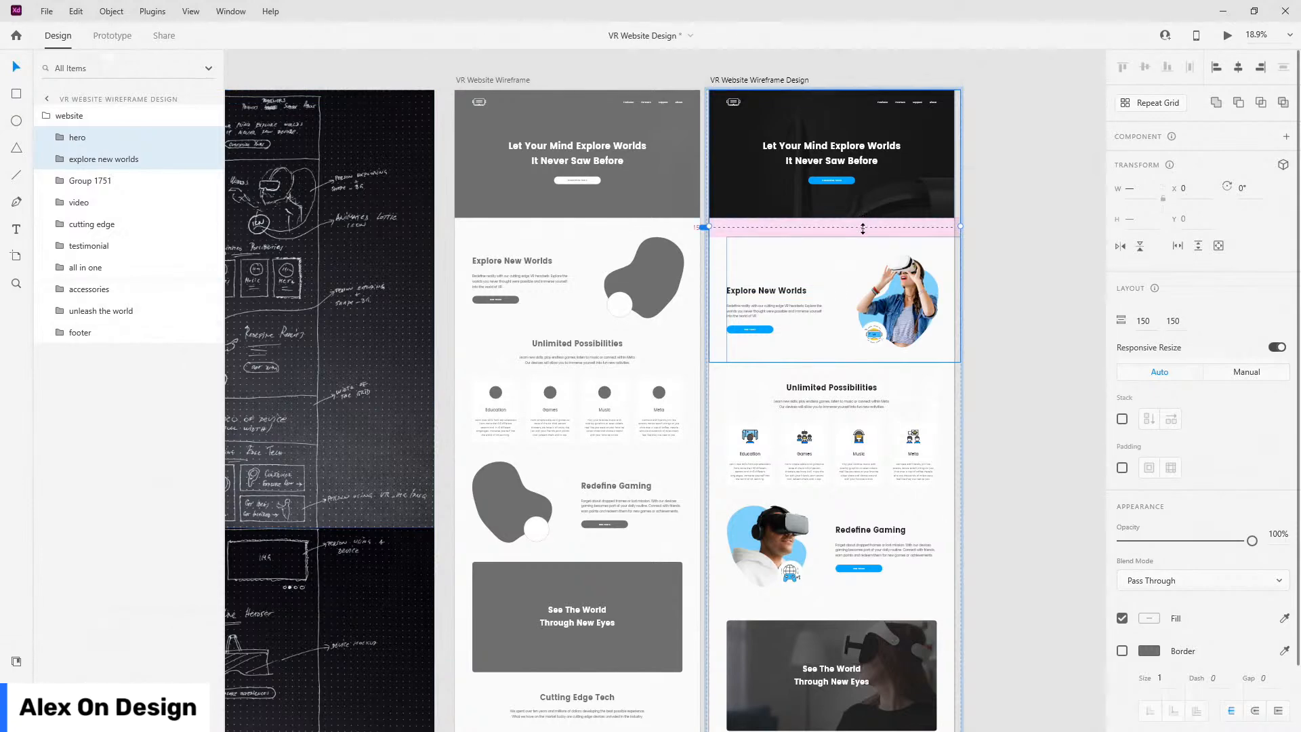
# - Check the section gaps down to the footer and set the website group's stack spacing to 200
pyautogui.scroll(-3, 859, 329)
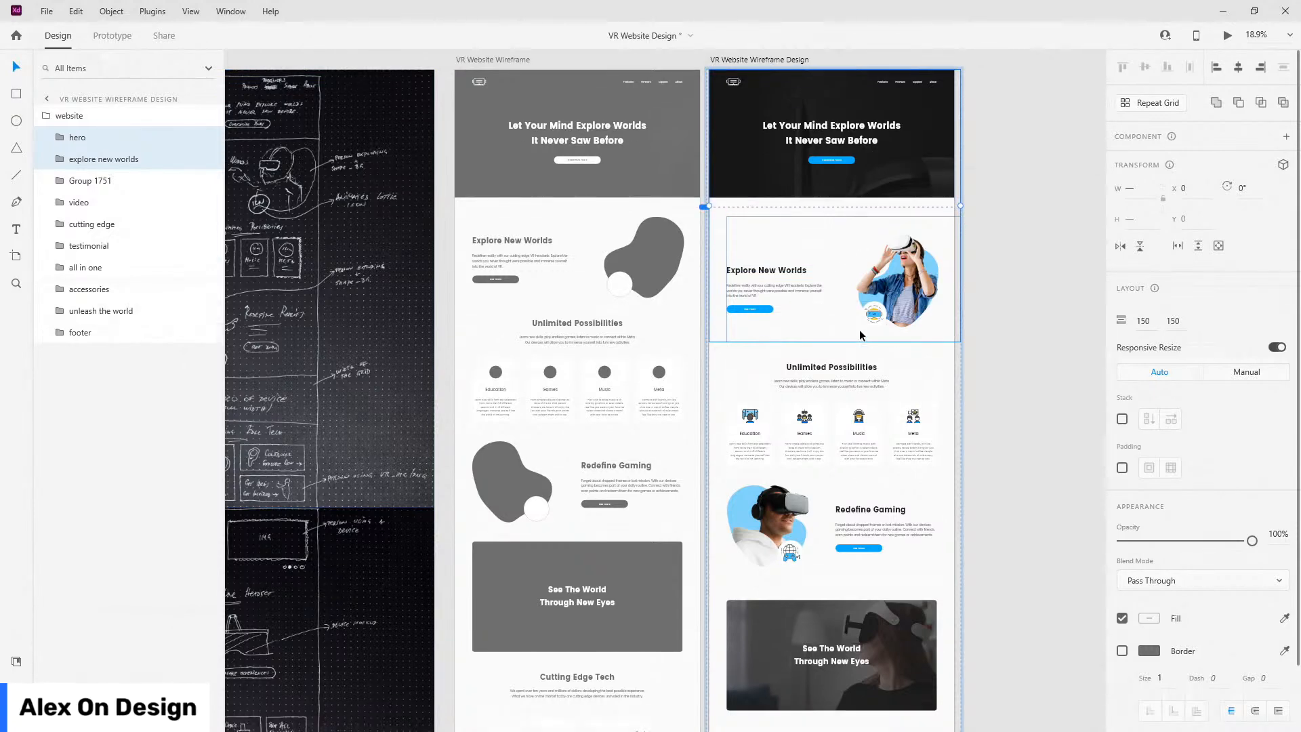
pyautogui.scroll(-3, 857, 350)
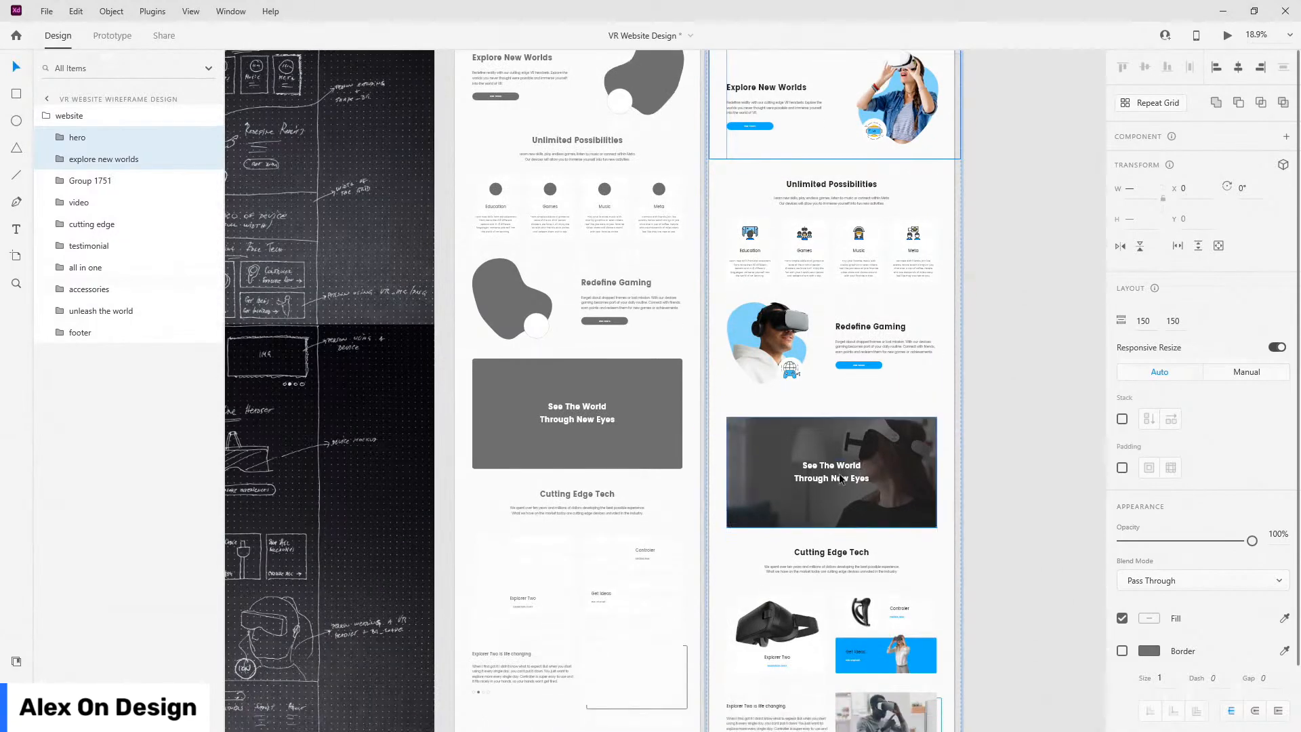
pyautogui.scroll(-5, 840, 482)
pyautogui.scroll(-10, 840, 482)
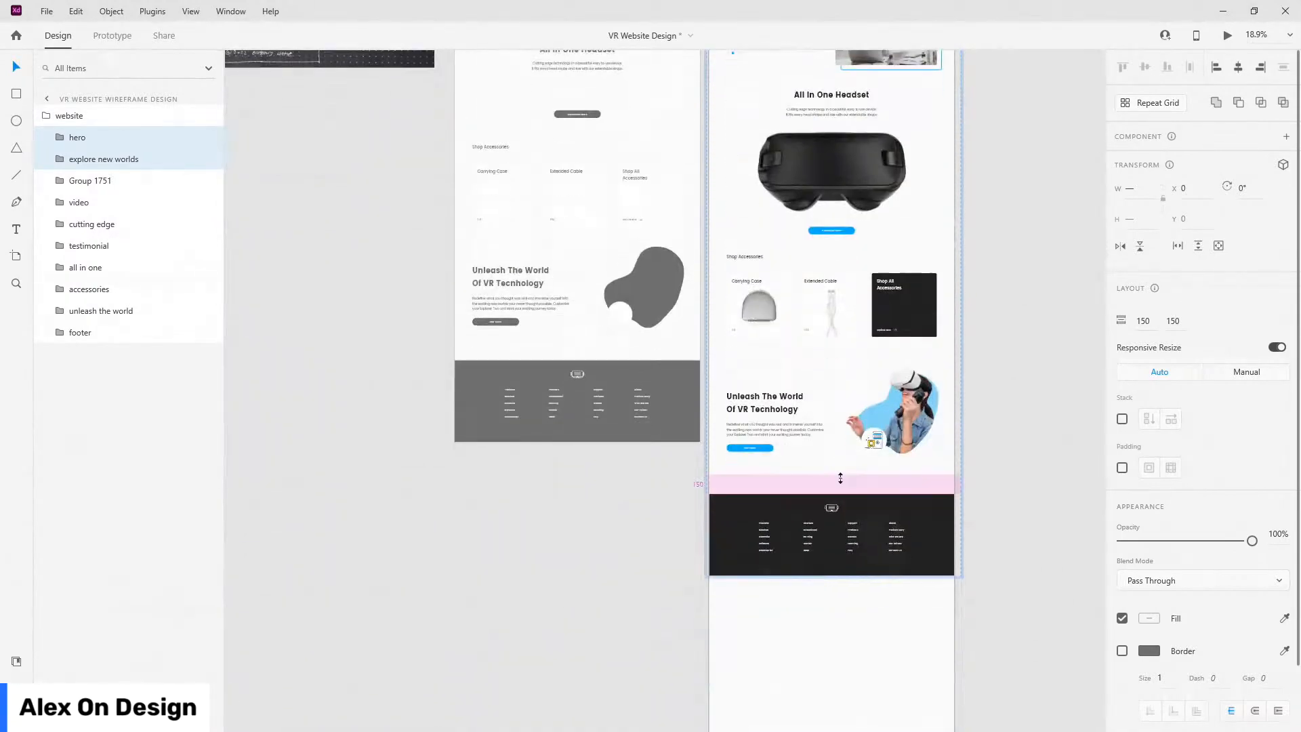
pyautogui.scroll(15, 871, 251)
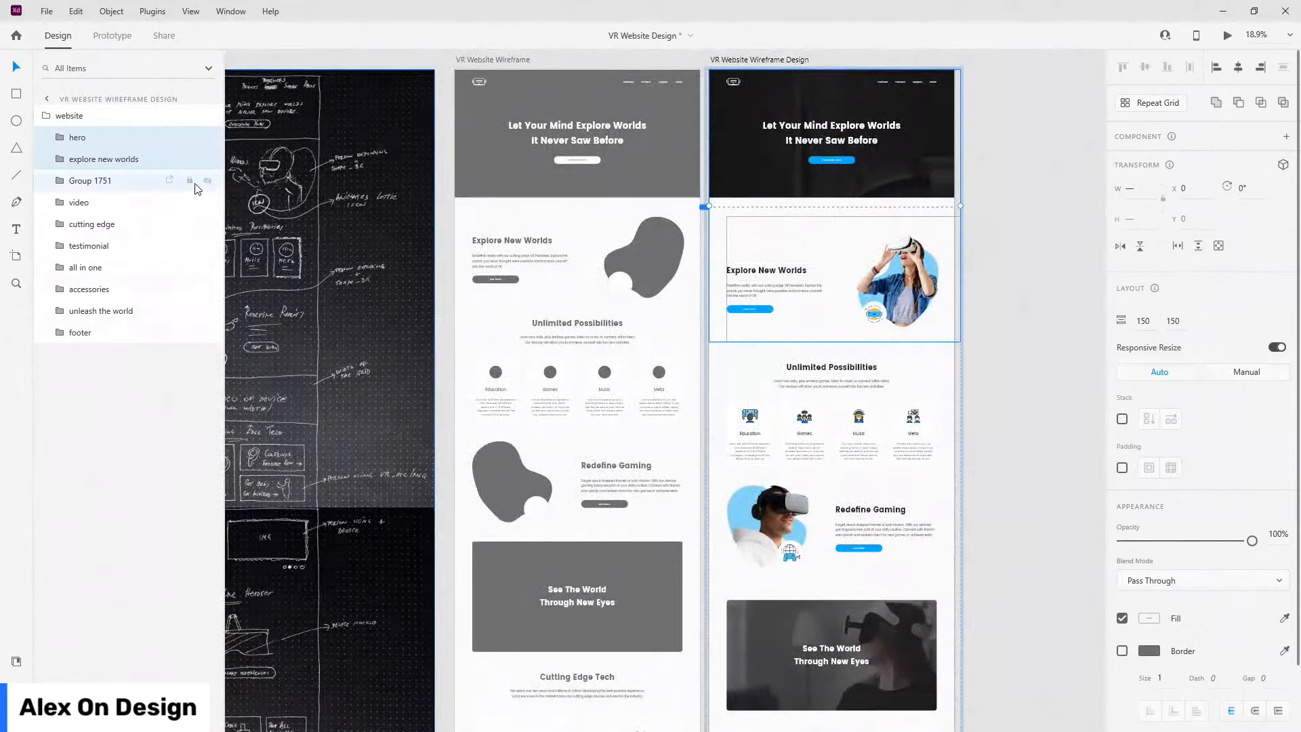
pyautogui.click(69, 115)
pyautogui.click(1122, 401)
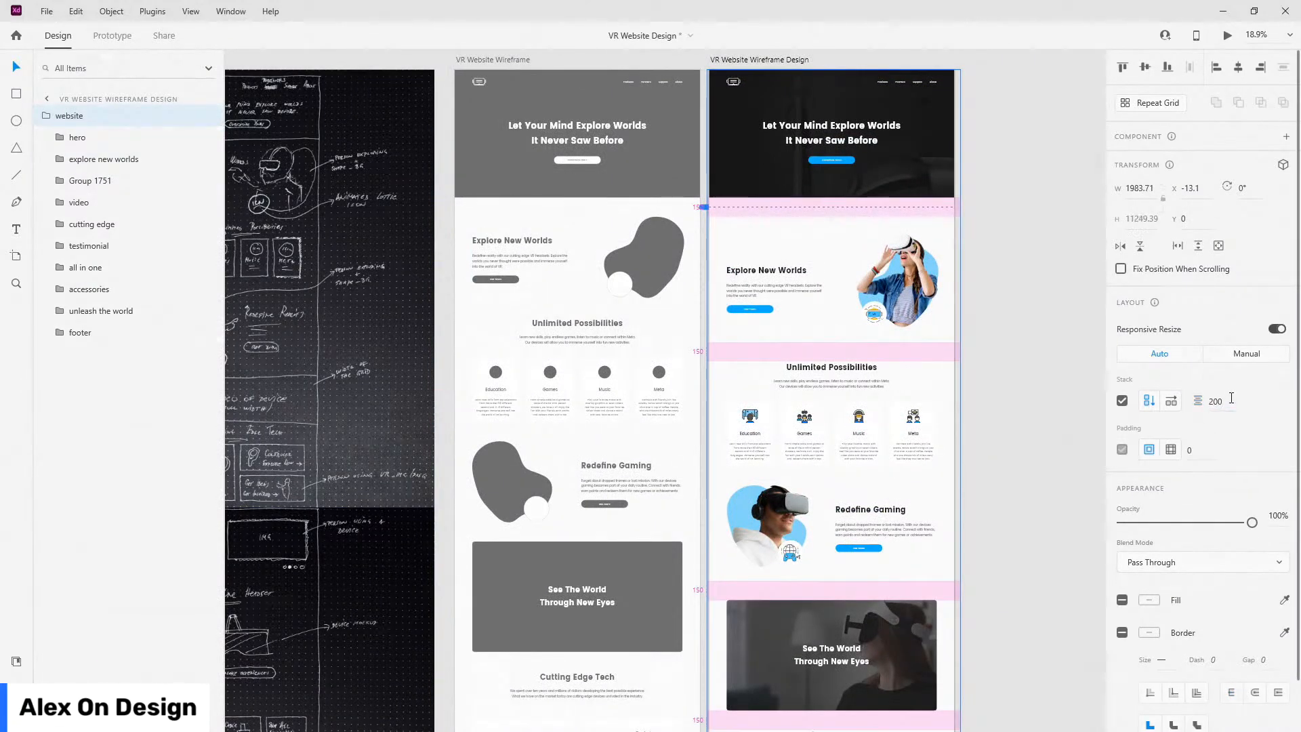
pyautogui.press('Return')
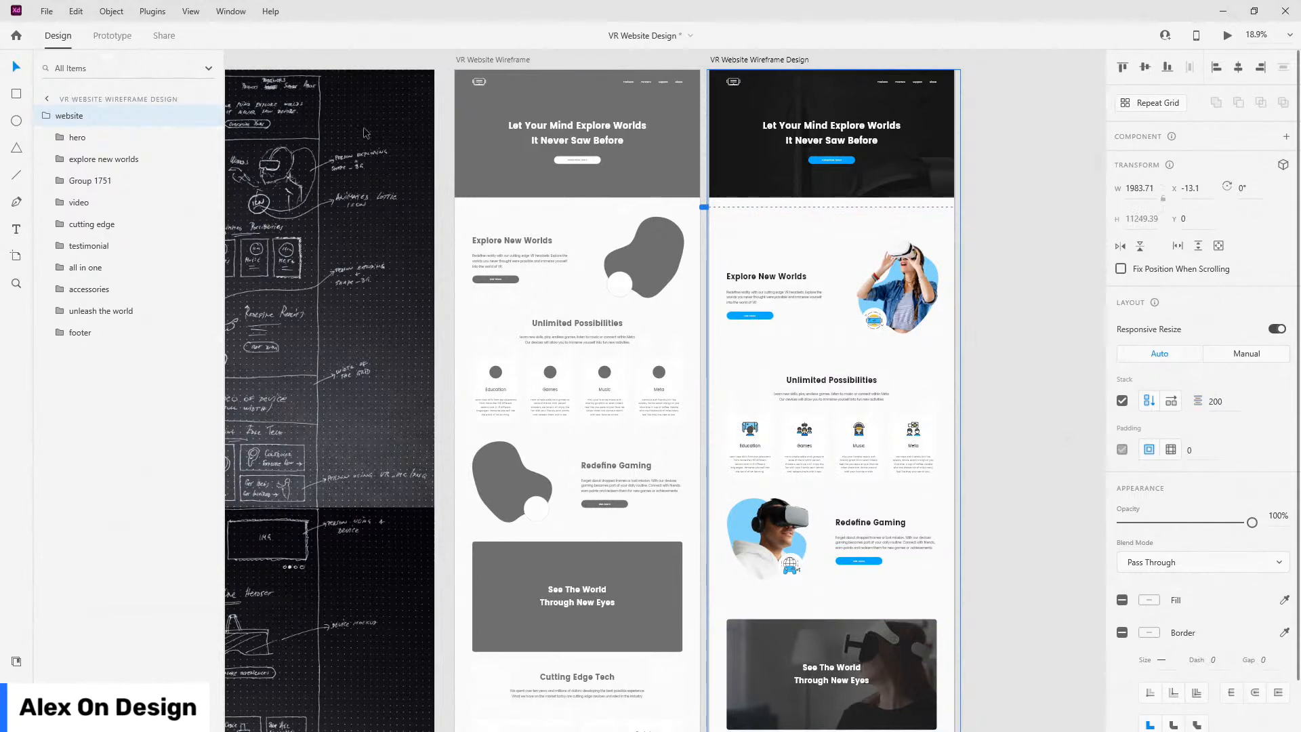
# - Close the gap between the hero and explore new worlds sections by reducing its spacing to 0
pyautogui.doubleClick(779, 281)
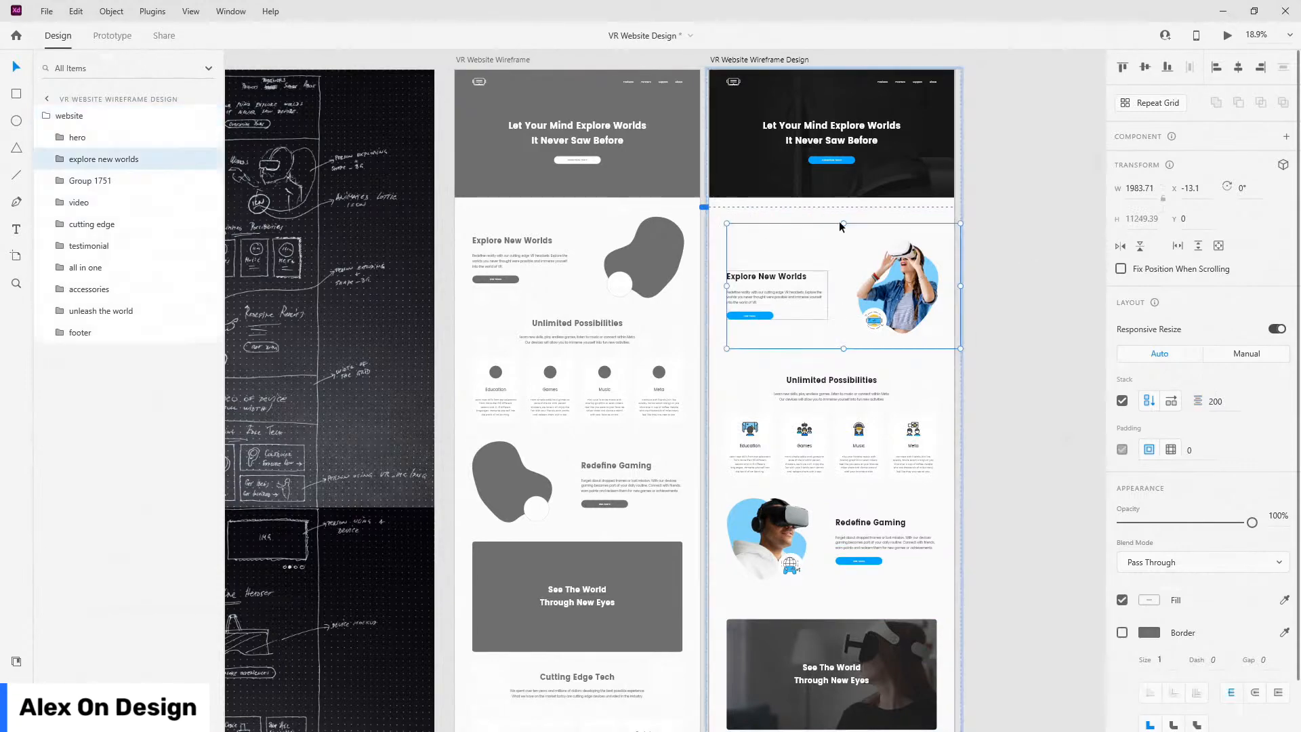
pyautogui.scroll(4, 897, 208)
pyautogui.moveTo(773, 224); pyautogui.dragTo(779, 171)
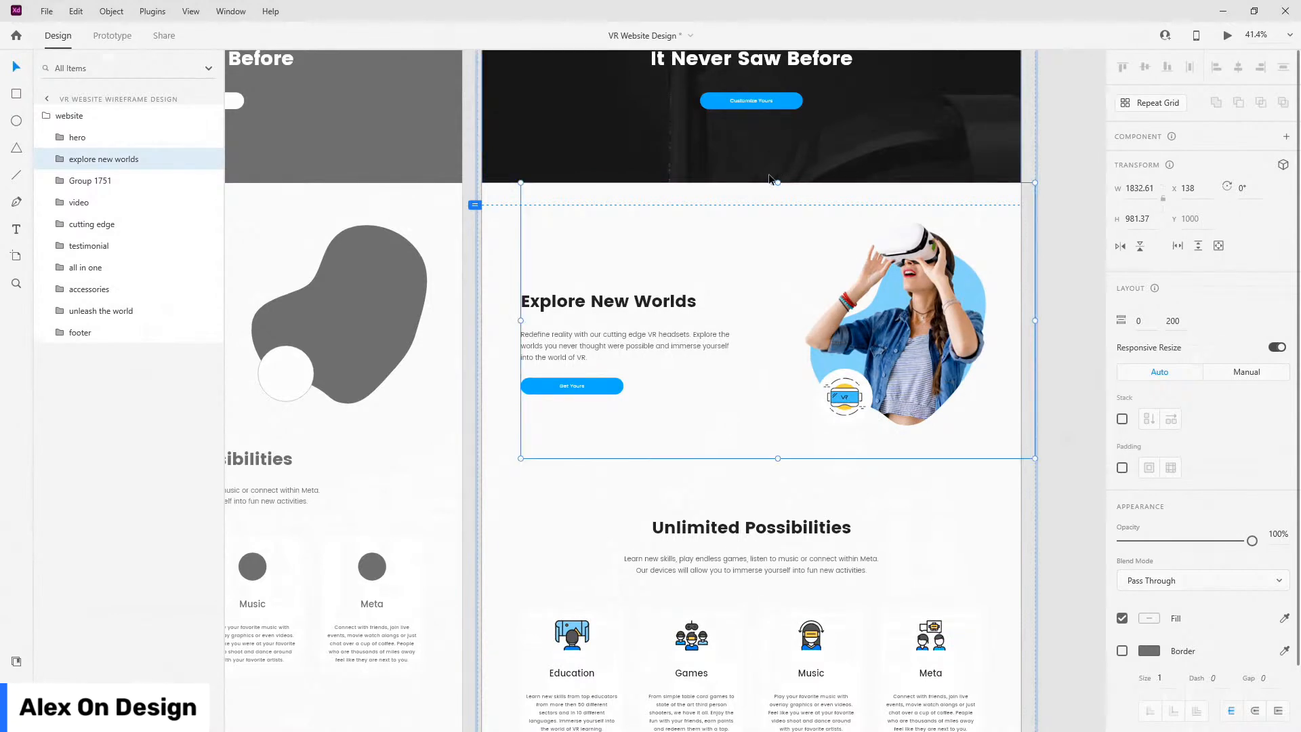
# - Preview the website and examine the spacing of every section from the hero down to the footer
pyautogui.hotkey('ctrl', 'Return')
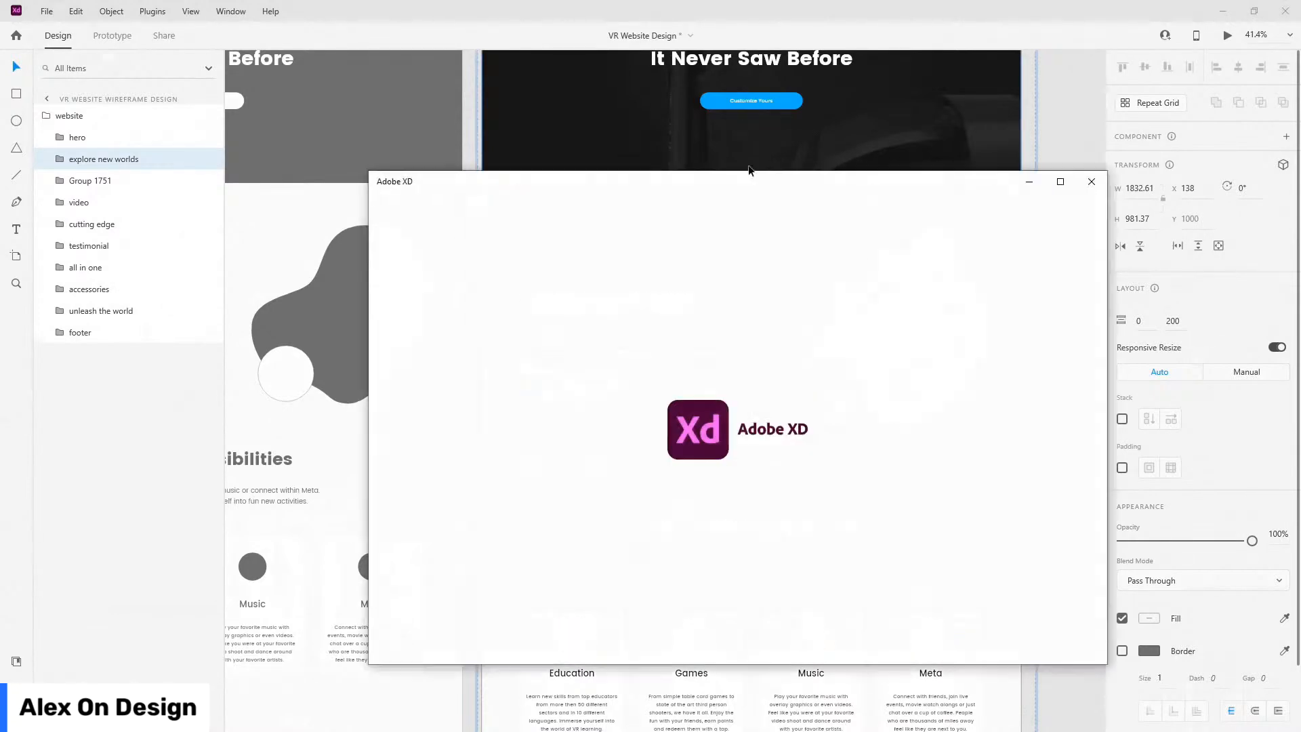
pyautogui.scroll(-6, 343, 287)
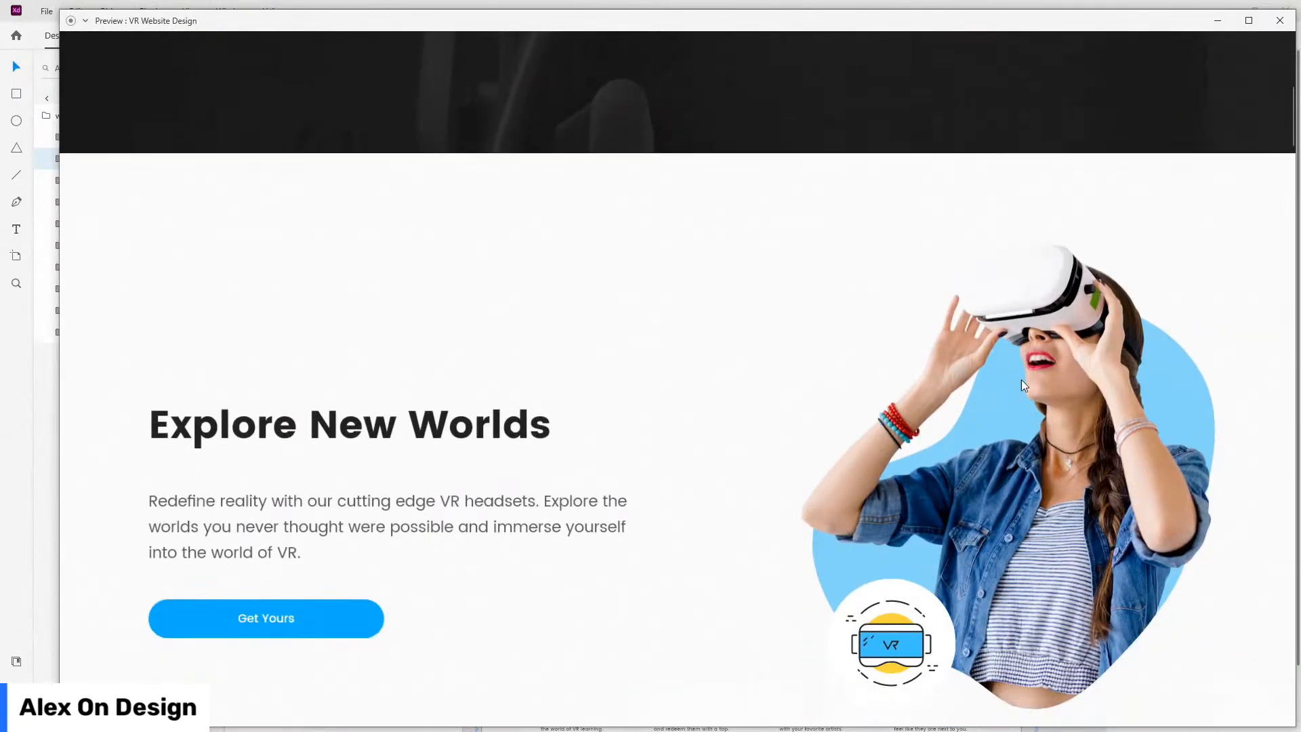
pyautogui.scroll(-12, 685, 290)
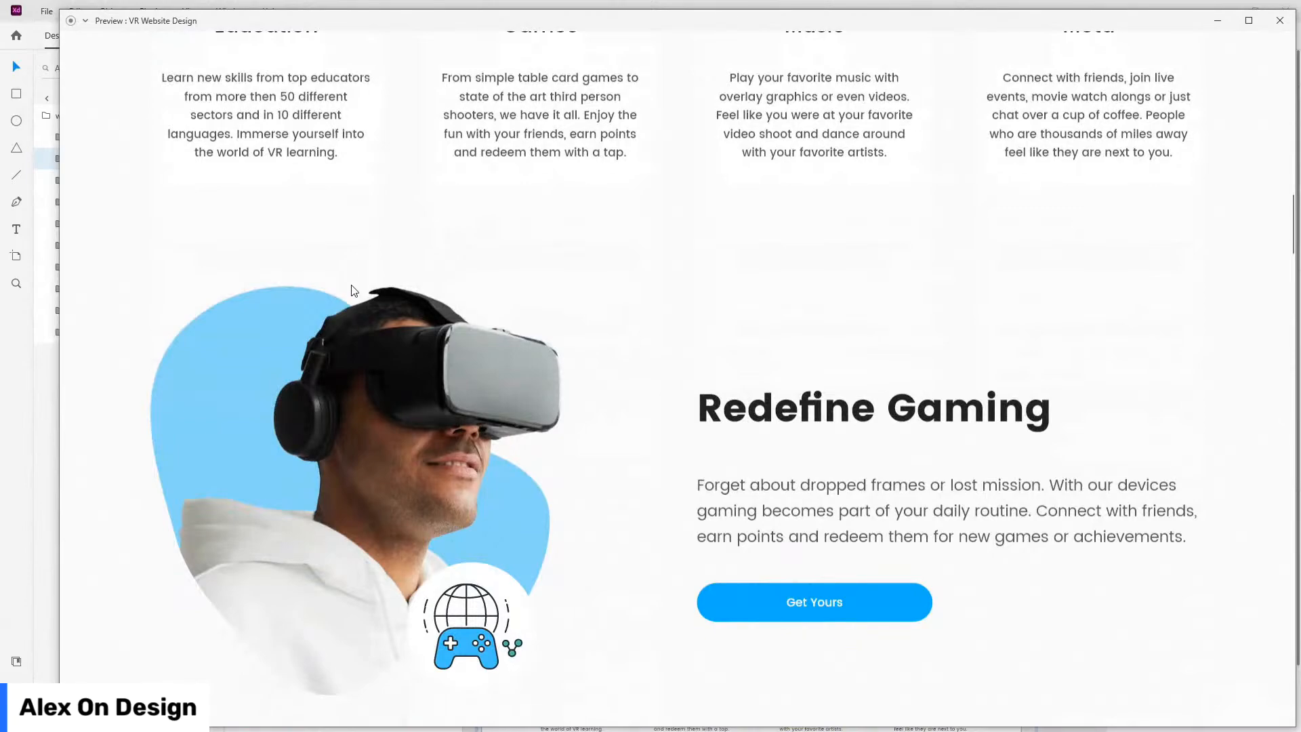
pyautogui.scroll(-11, 350, 290)
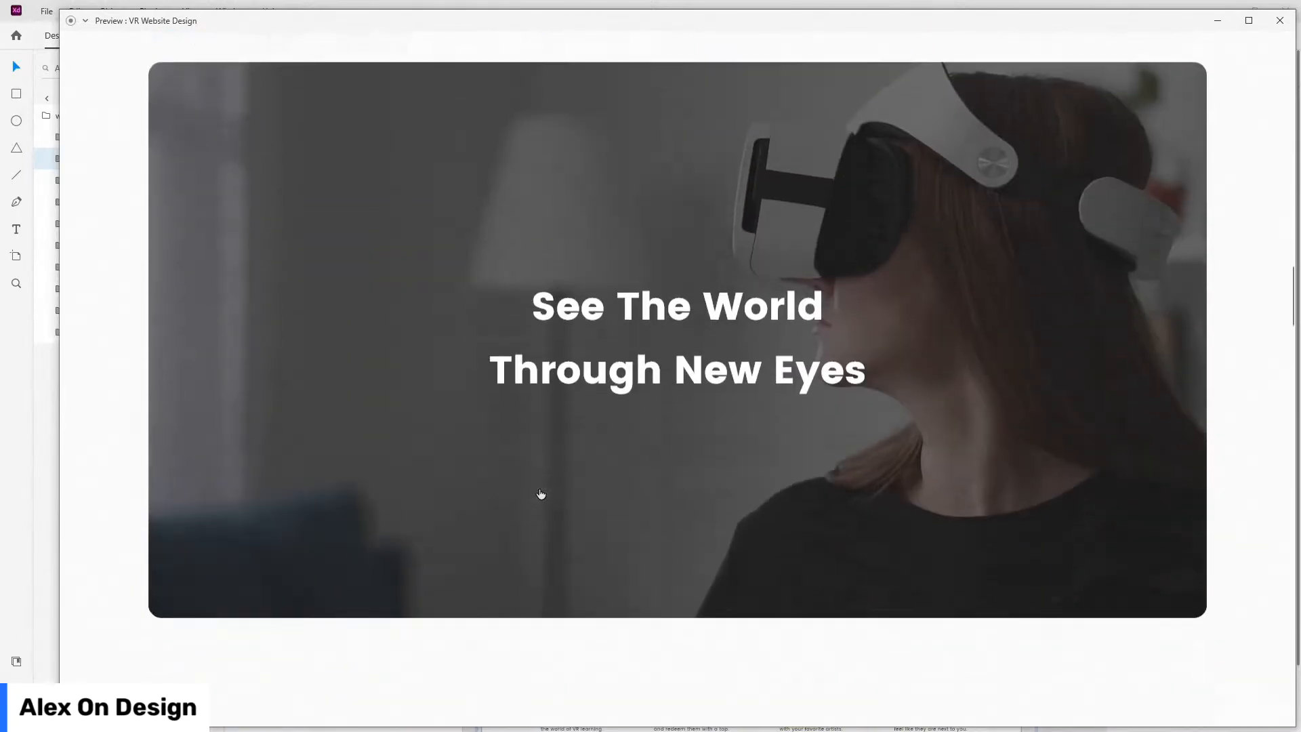
pyautogui.scroll(-12, 540, 493)
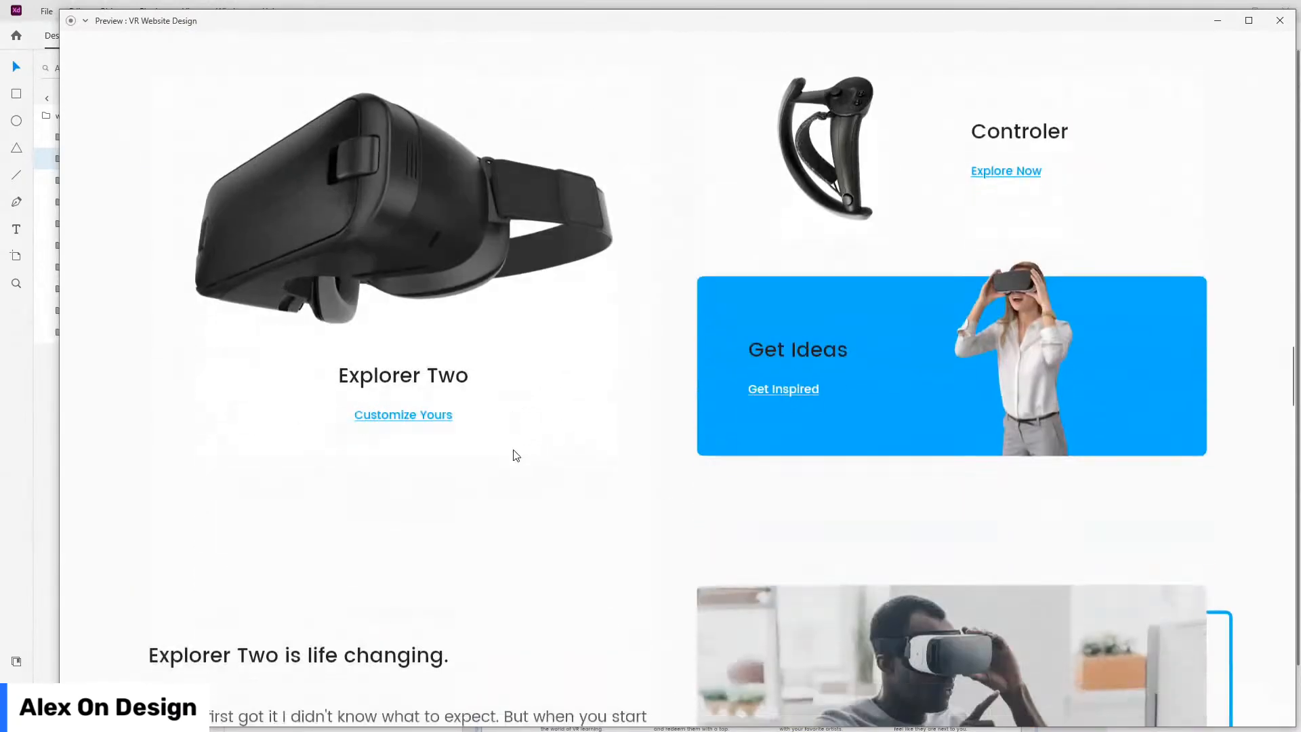
pyautogui.scroll(-6, 514, 455)
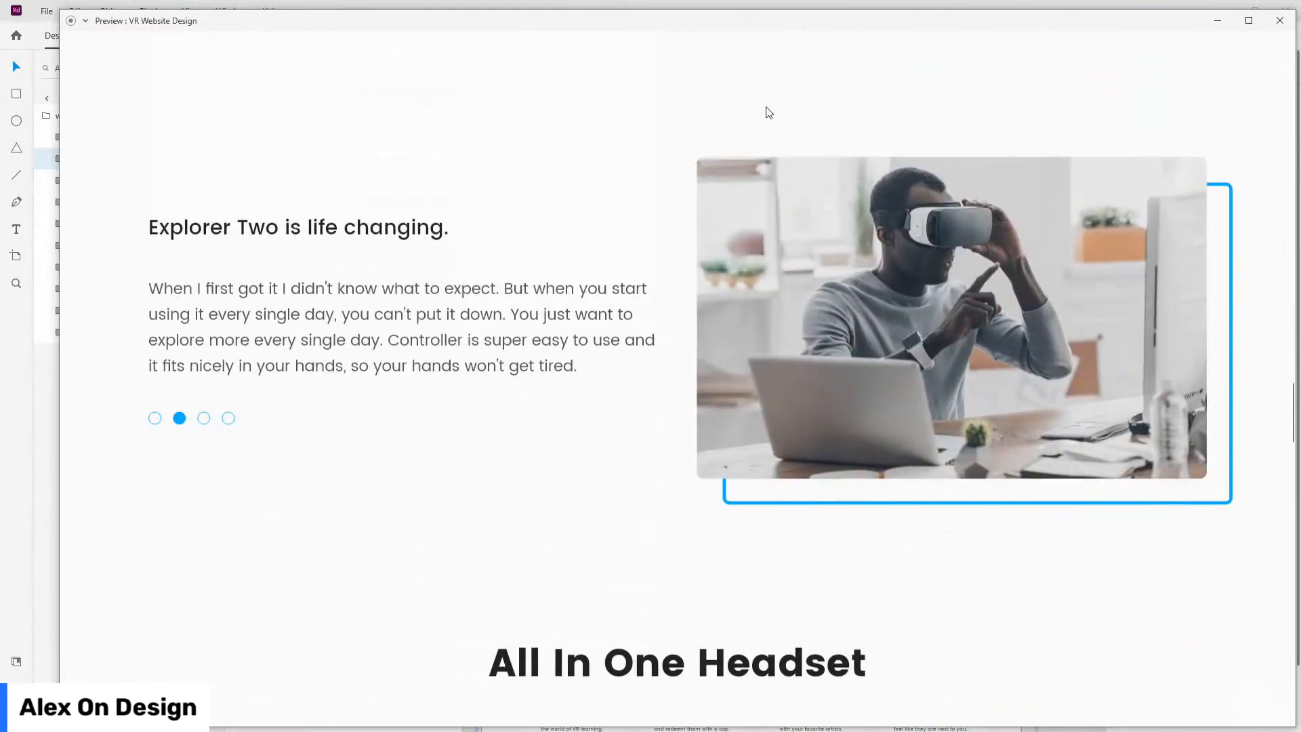
pyautogui.scroll(3, 746, 346)
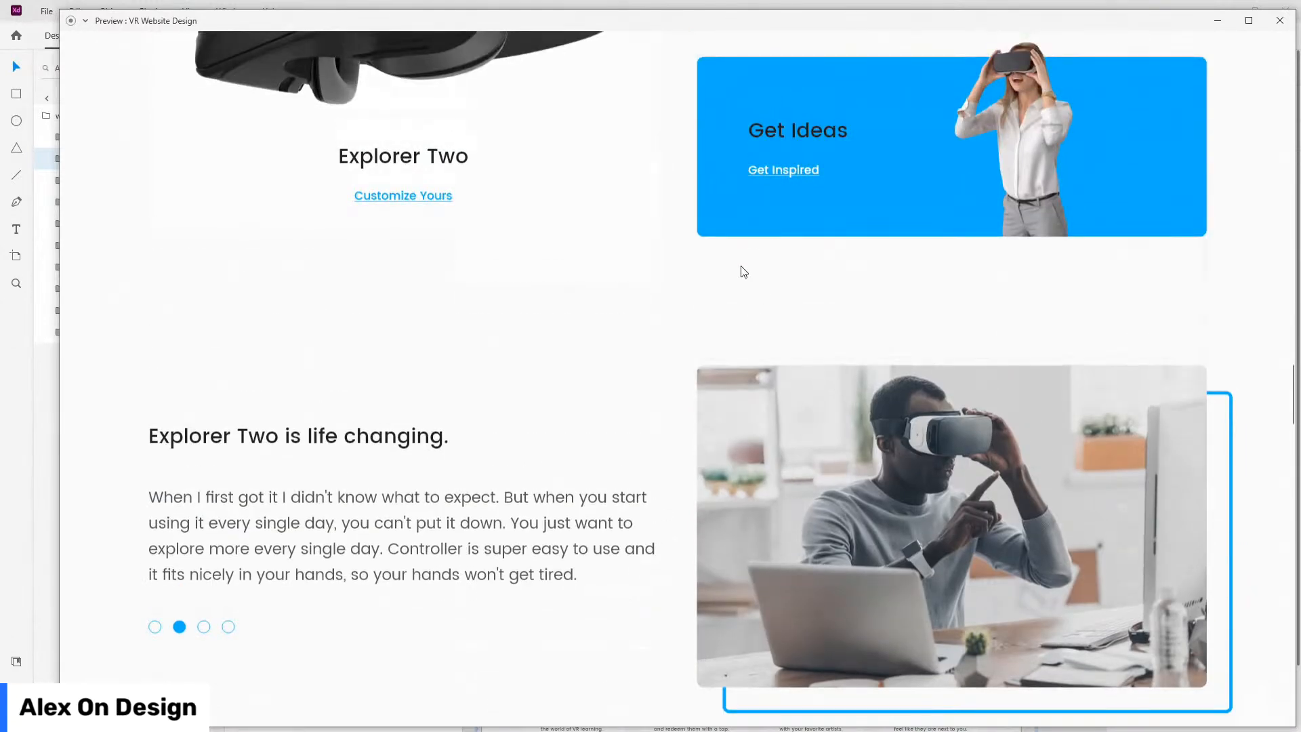
pyautogui.scroll(-2, 674, 280)
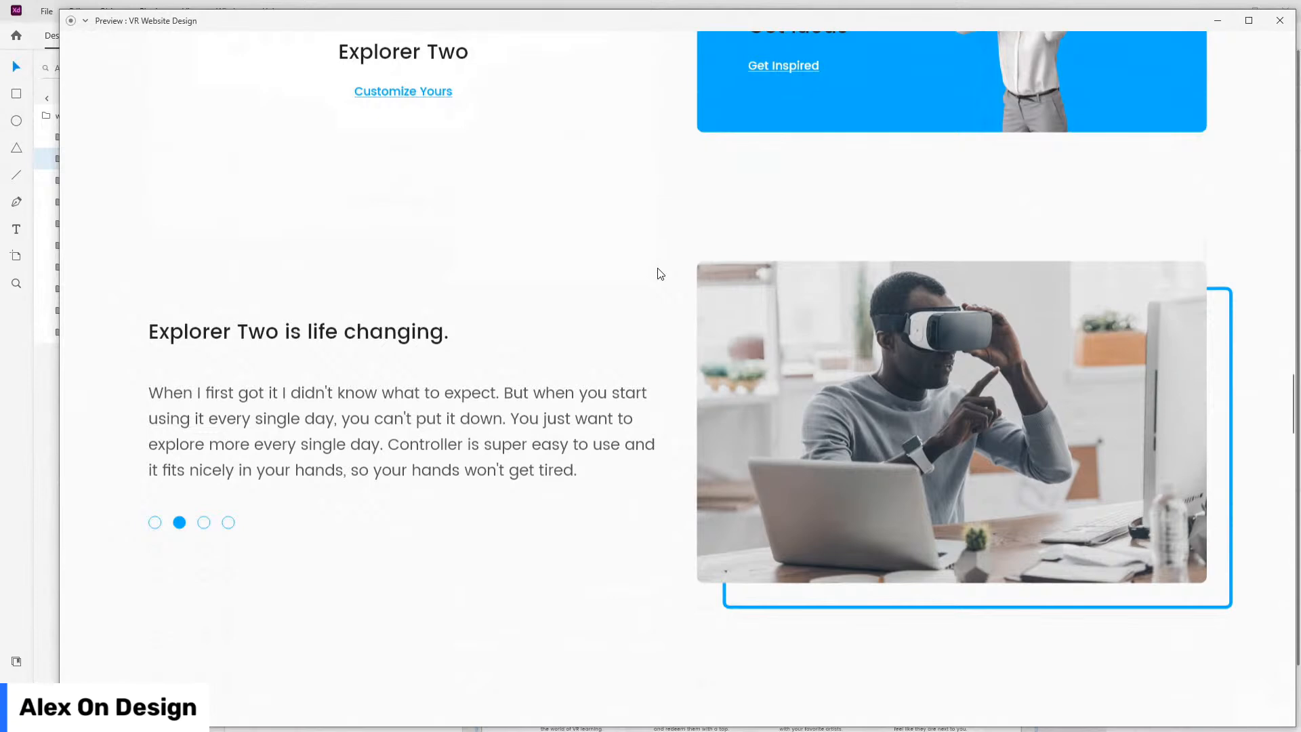
pyautogui.scroll(-14, 661, 273)
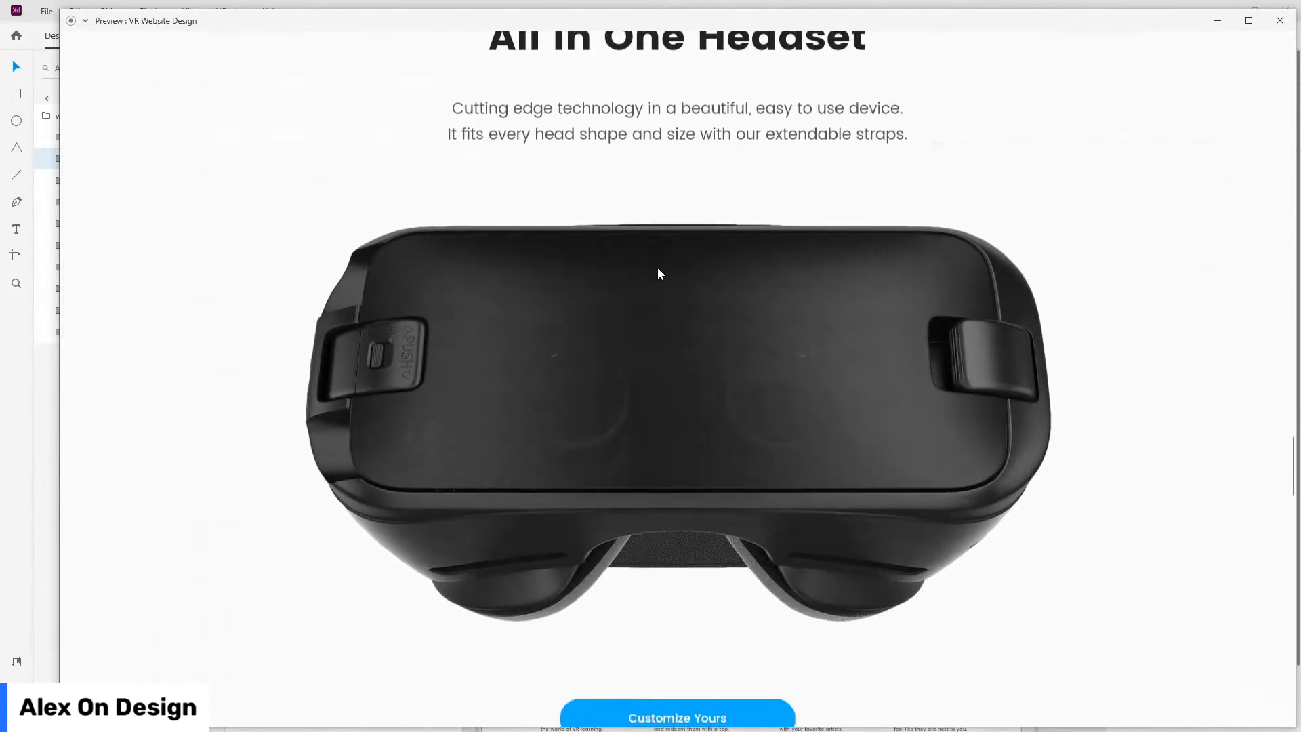
pyautogui.scroll(2, 735, 492)
pyautogui.scroll(-14, 762, 501)
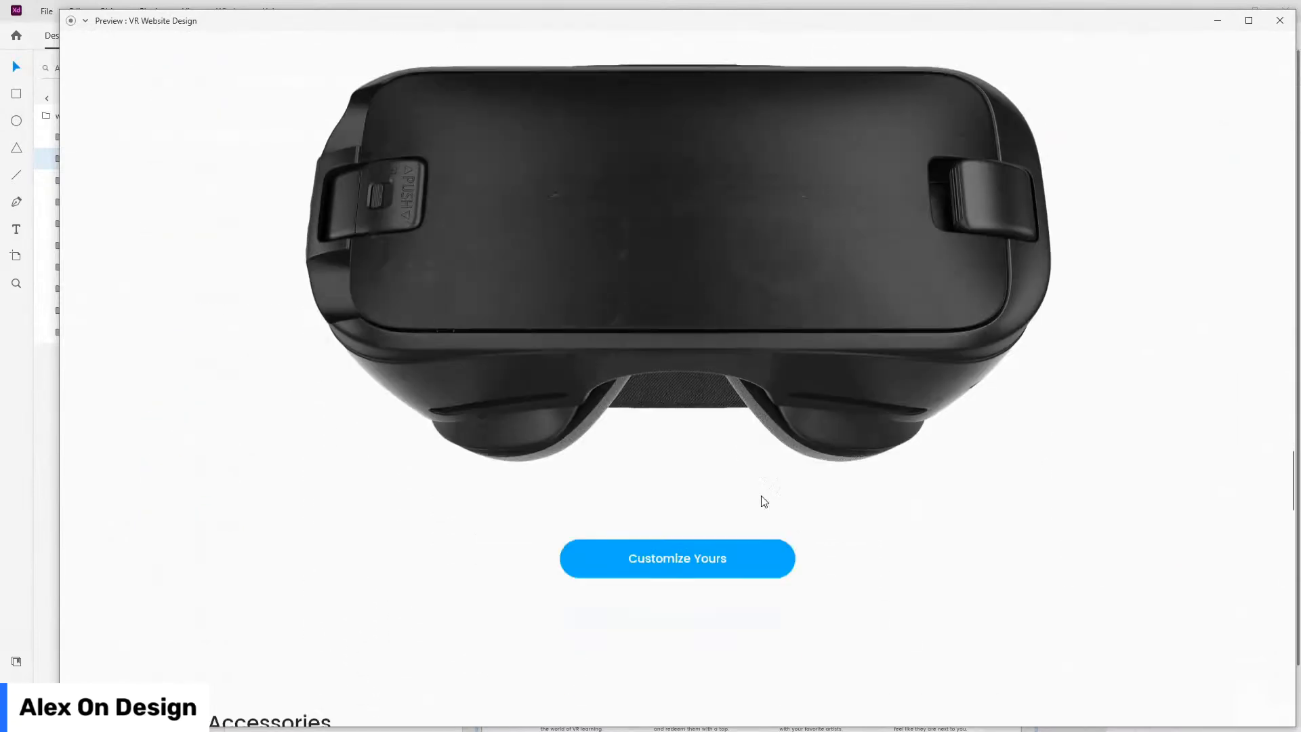
pyautogui.scroll(-2, 78, 271)
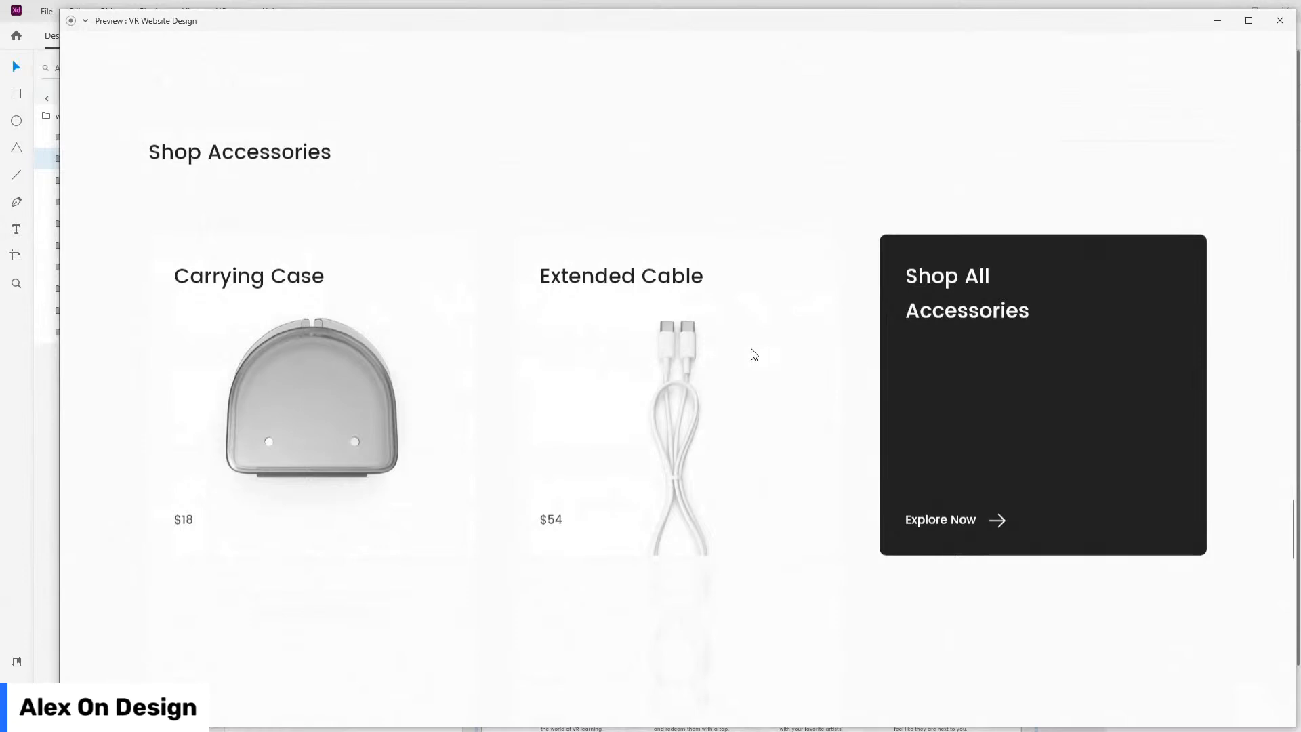
pyautogui.scroll(-6, 771, 354)
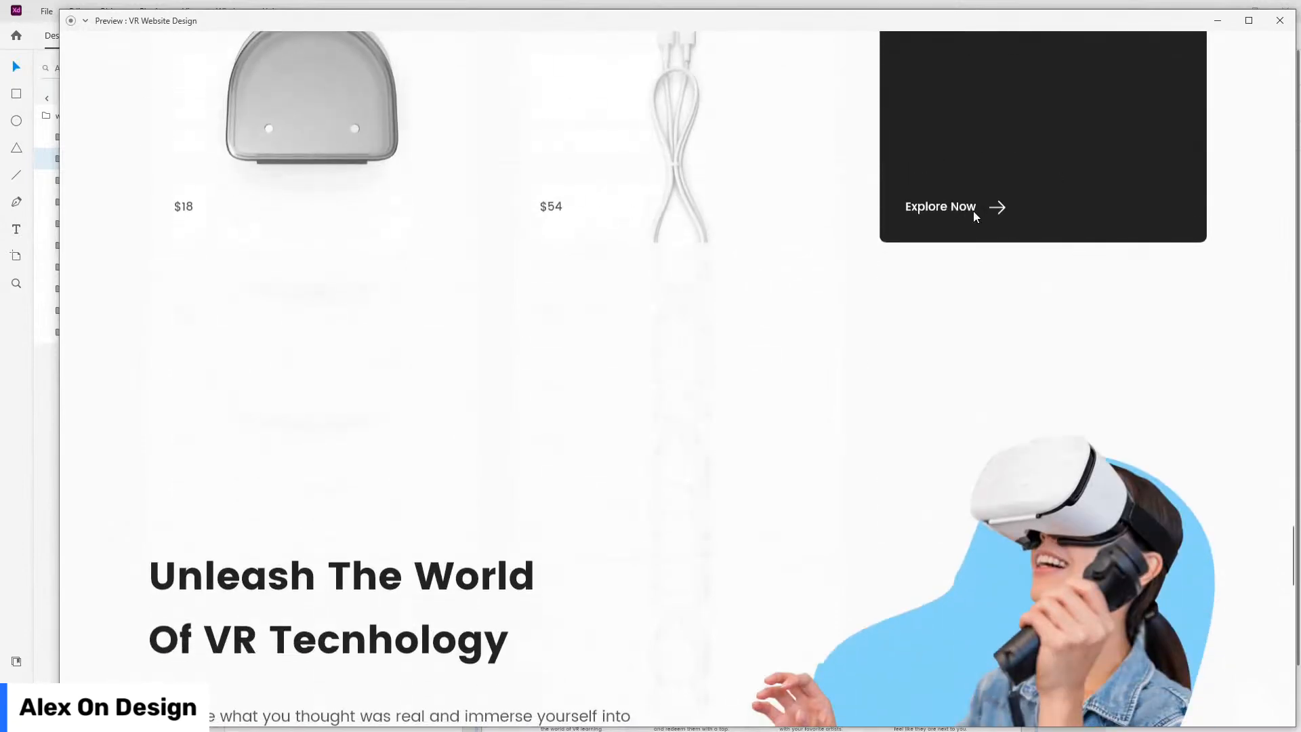
pyautogui.scroll(-6, 206, 285)
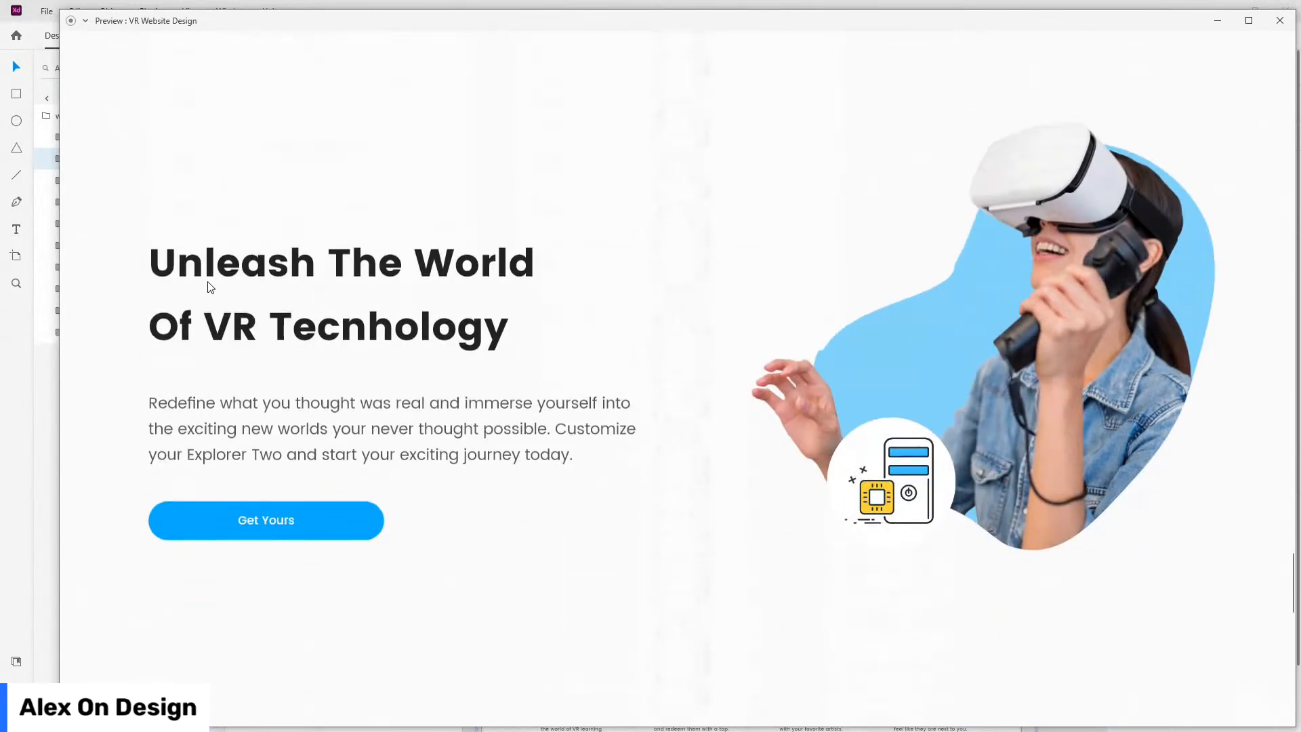
pyautogui.scroll(-15, 906, 496)
# - Review the previewed page again from Explore New Worlds through the video and headset sections to the footer, and close the preview
pyautogui.scroll(20, 907, 502)
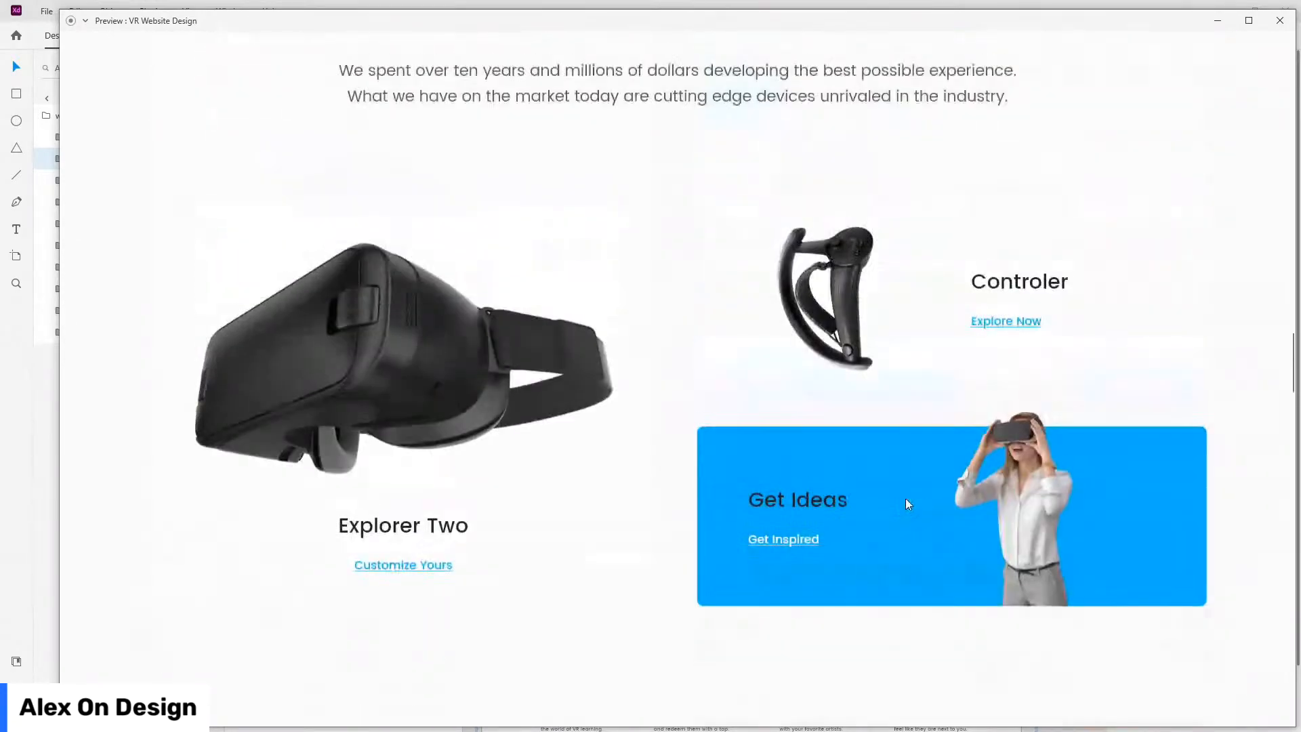
pyautogui.scroll(-10, 905, 498)
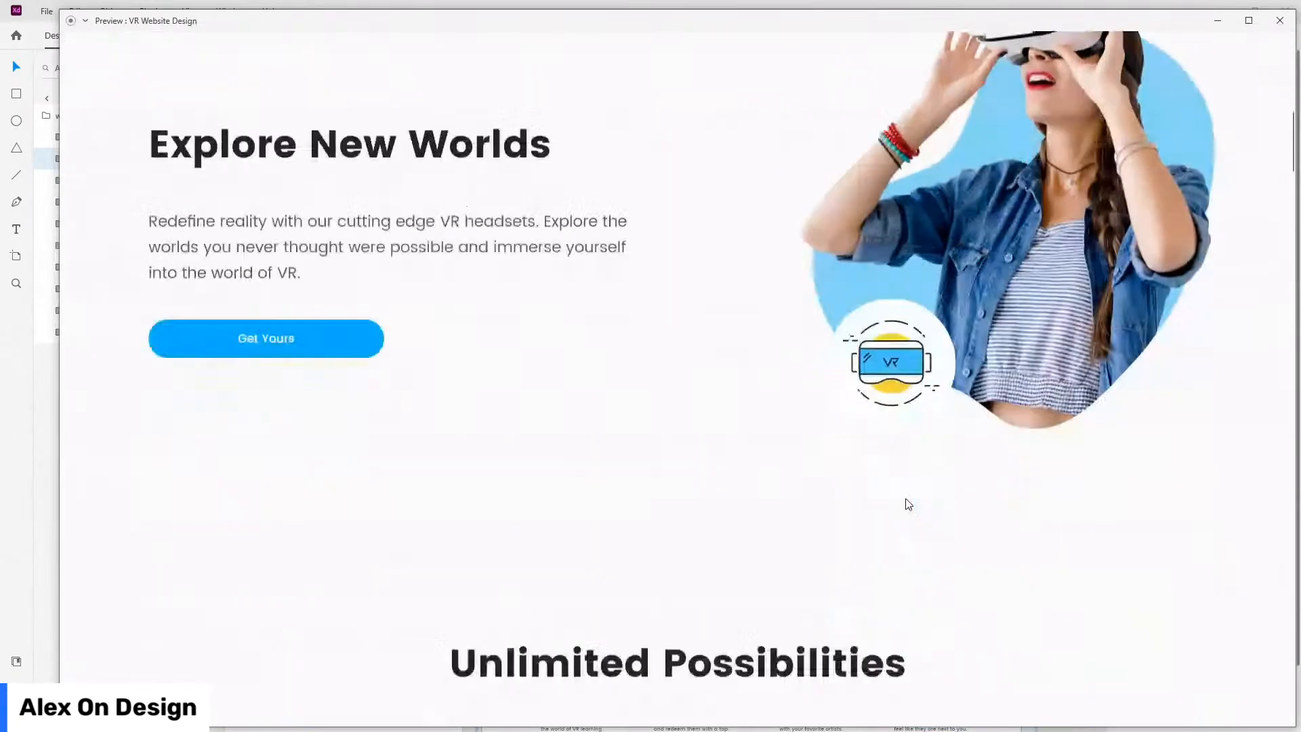
pyautogui.scroll(-10, 425, 373)
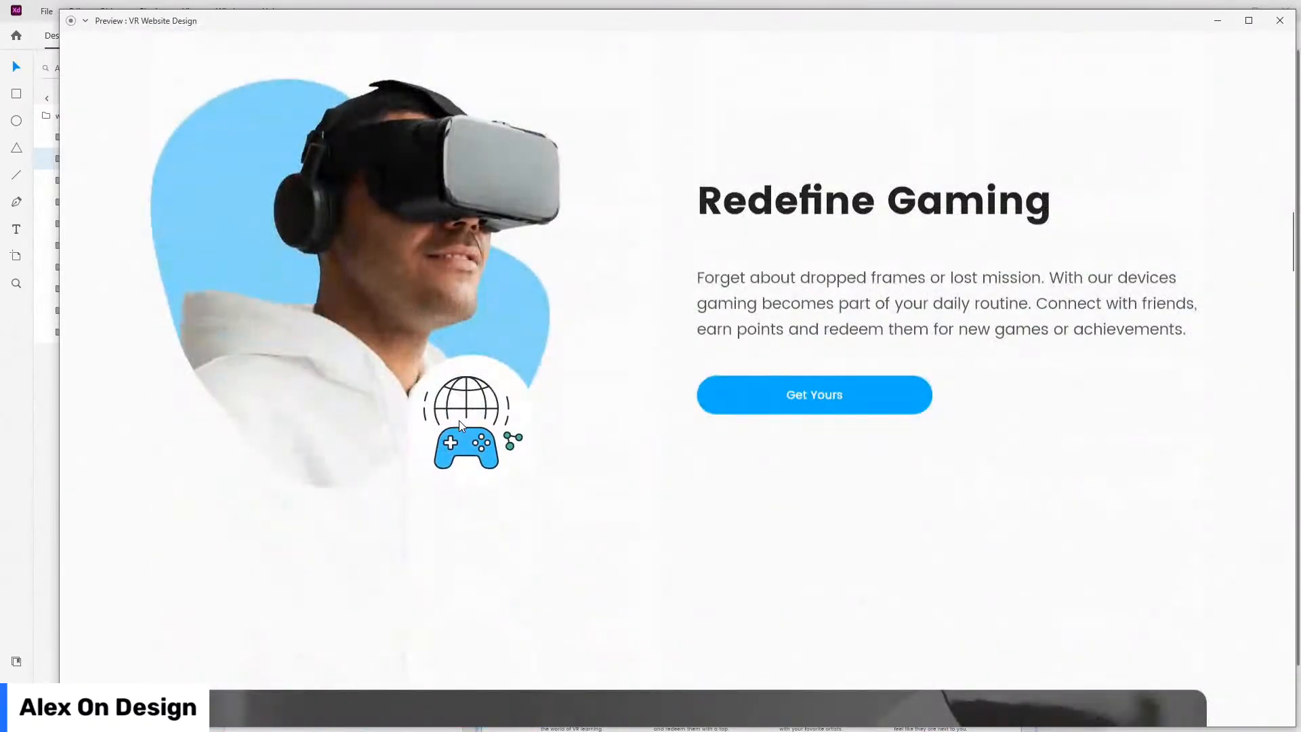
pyautogui.scroll(4, 356, 421)
pyautogui.scroll(1, 358, 420)
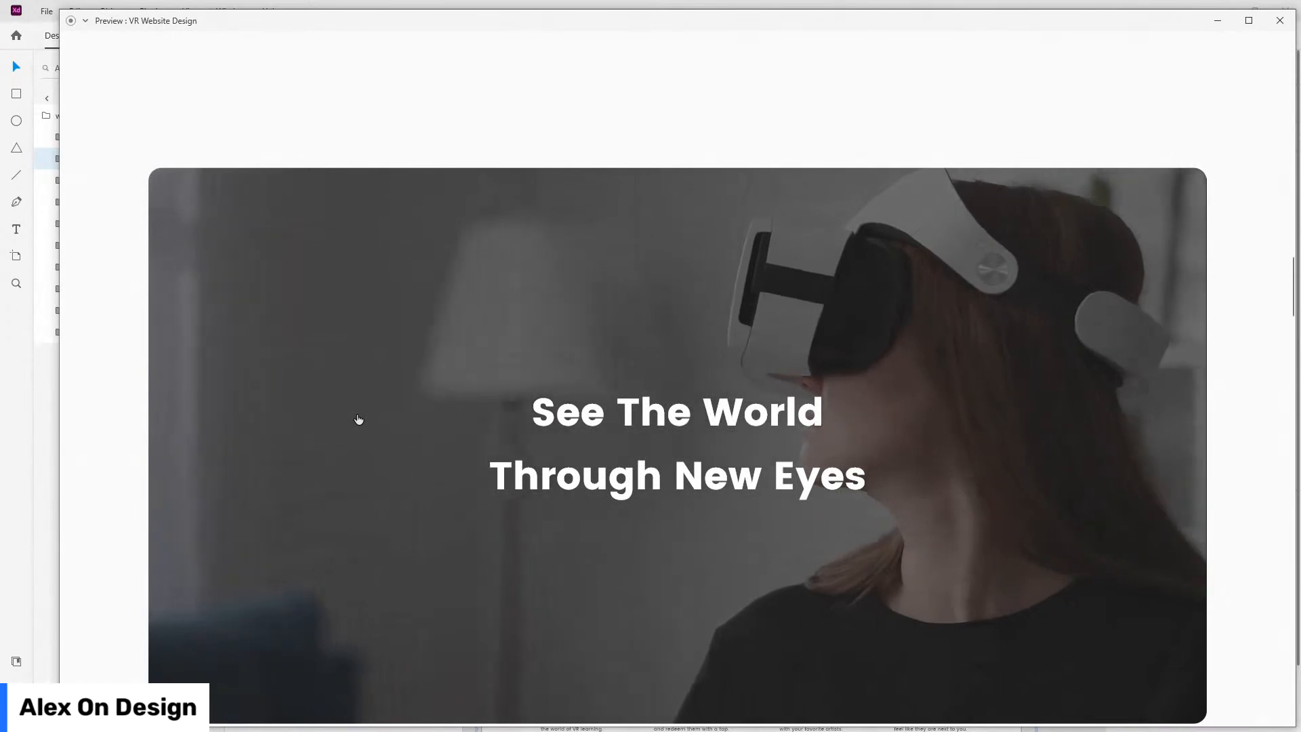
pyautogui.scroll(-10, 358, 419)
pyautogui.scroll(-16, 359, 419)
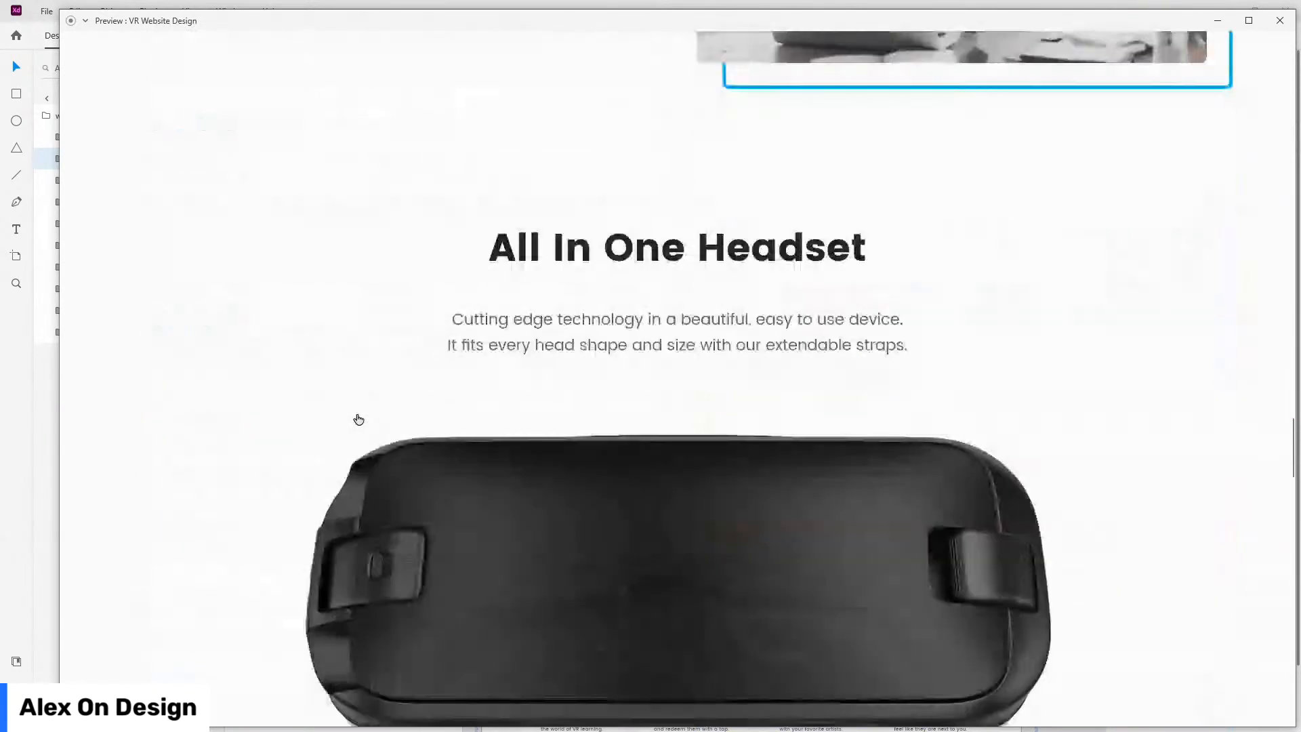
pyautogui.scroll(-6, 358, 418)
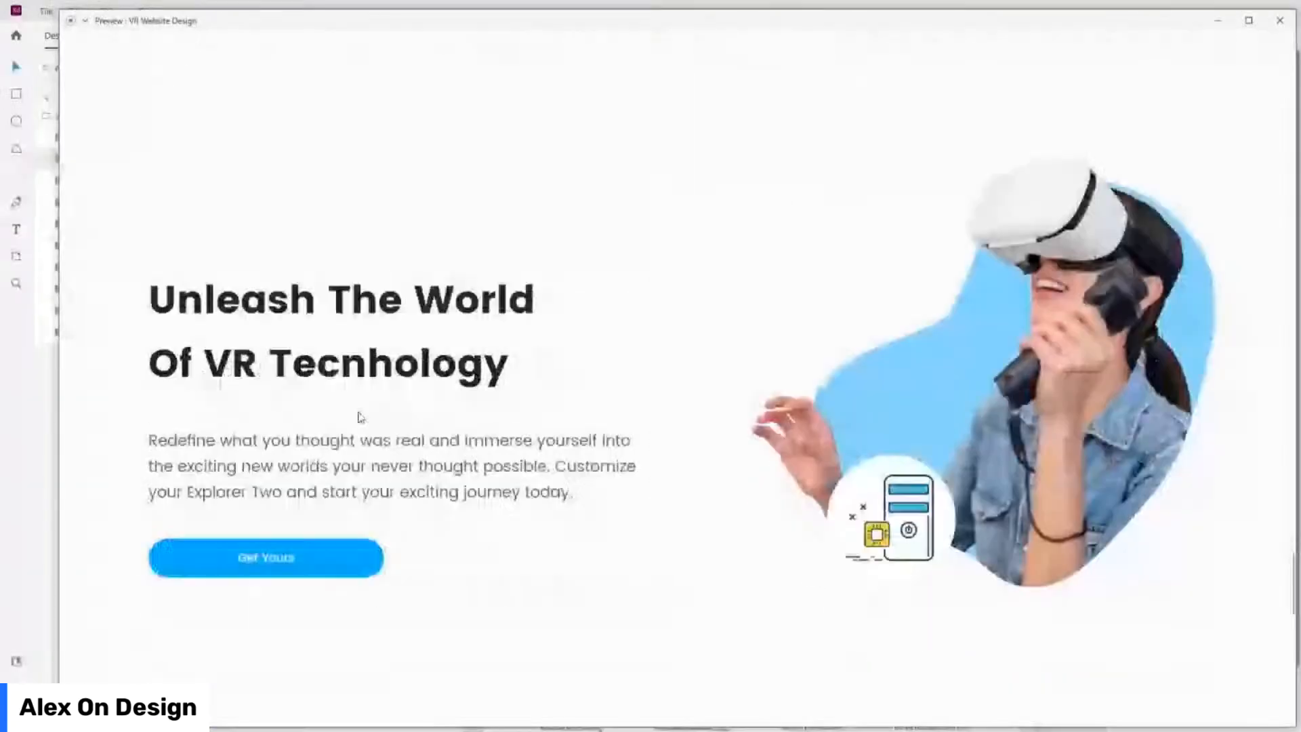
pyautogui.scroll(-3, 235, 348)
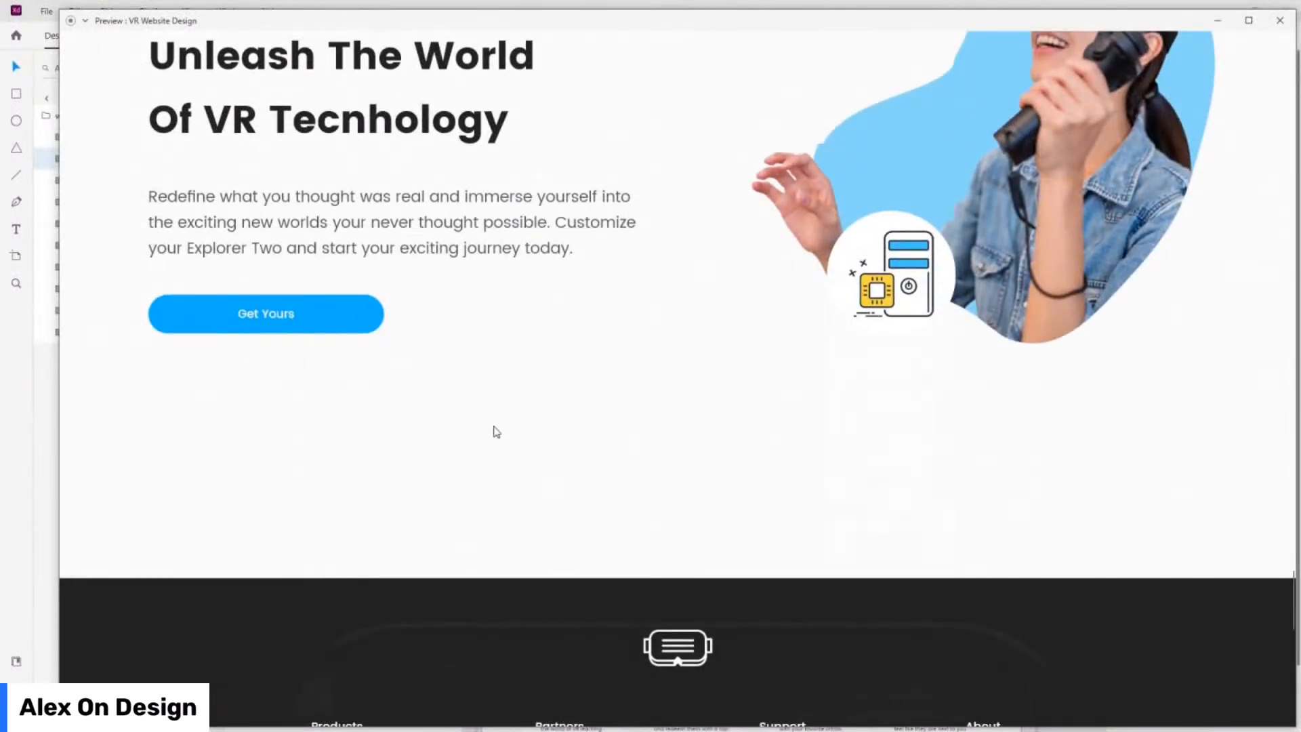
pyautogui.scroll(-12, 540, 407)
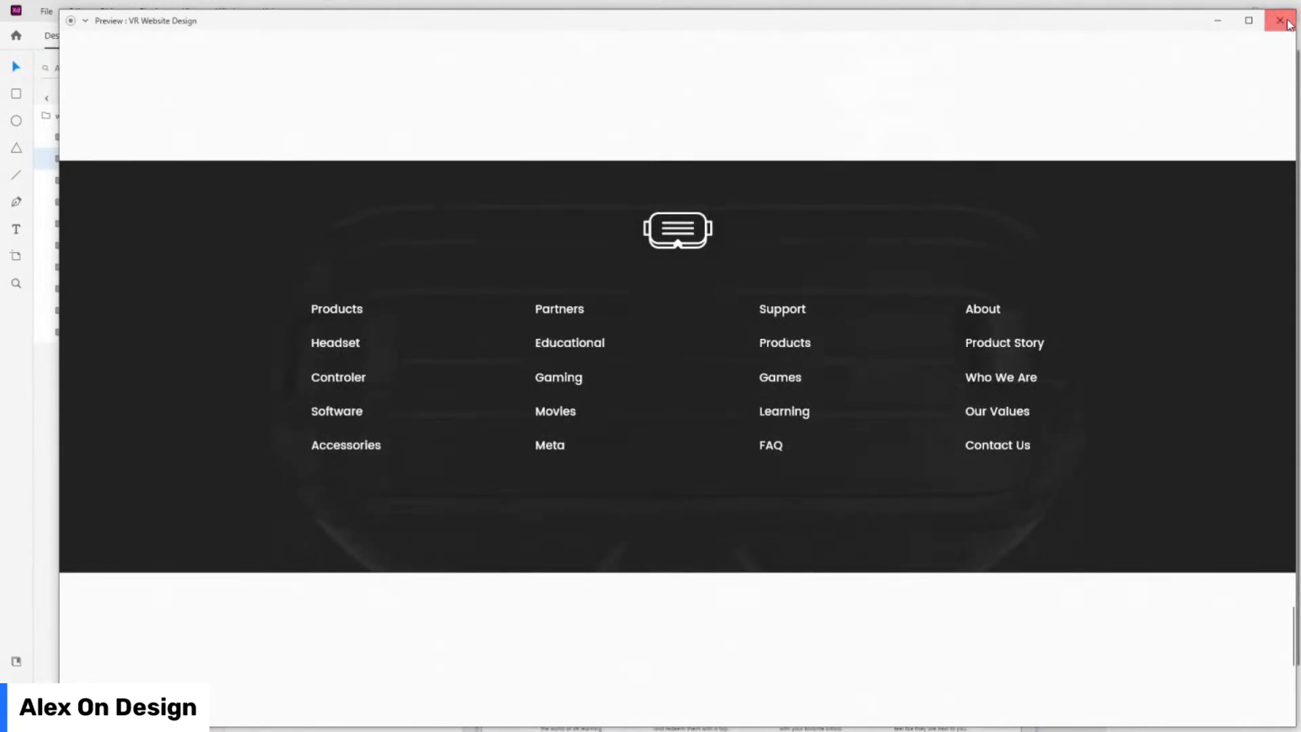
pyautogui.click(1280, 21)
# - Ungroup the nested group holding unlimited possibilities and redefine gaming, and close the stack gap between these two sections
pyautogui.scroll(-3, 610, 329)
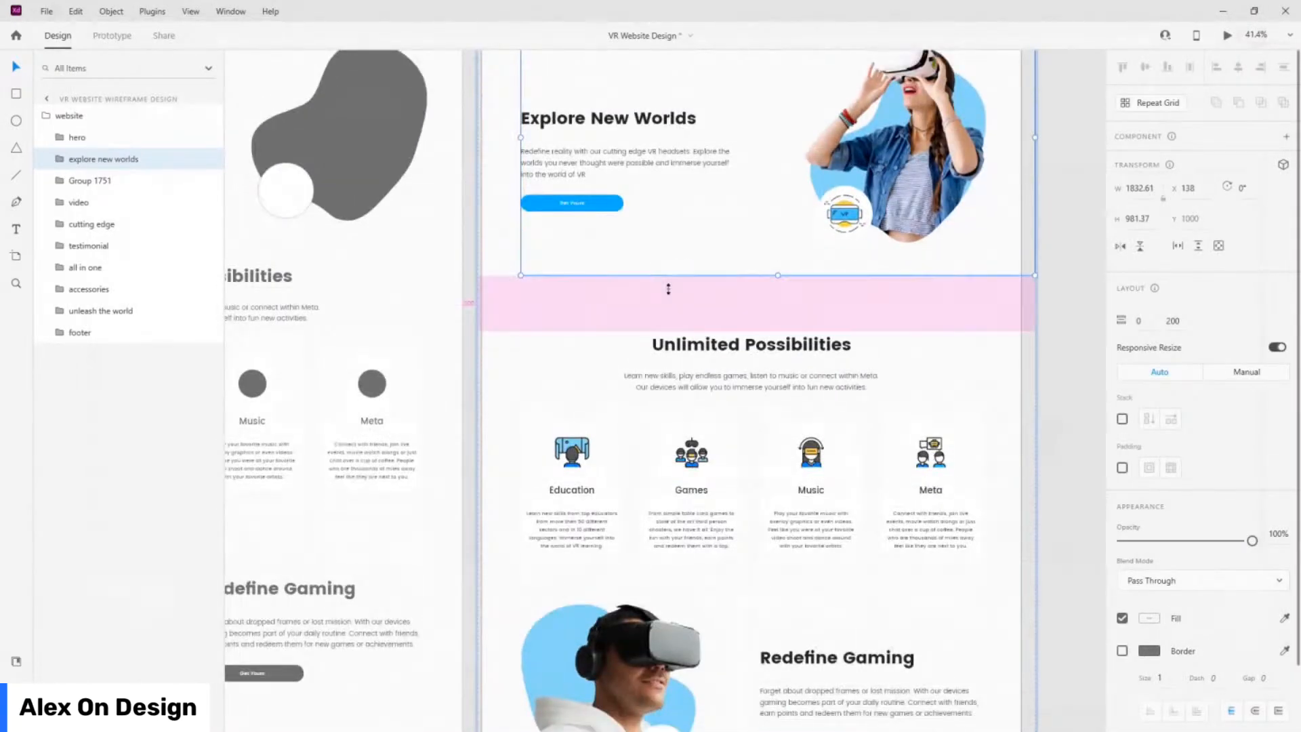
pyautogui.scroll(-4, 668, 291)
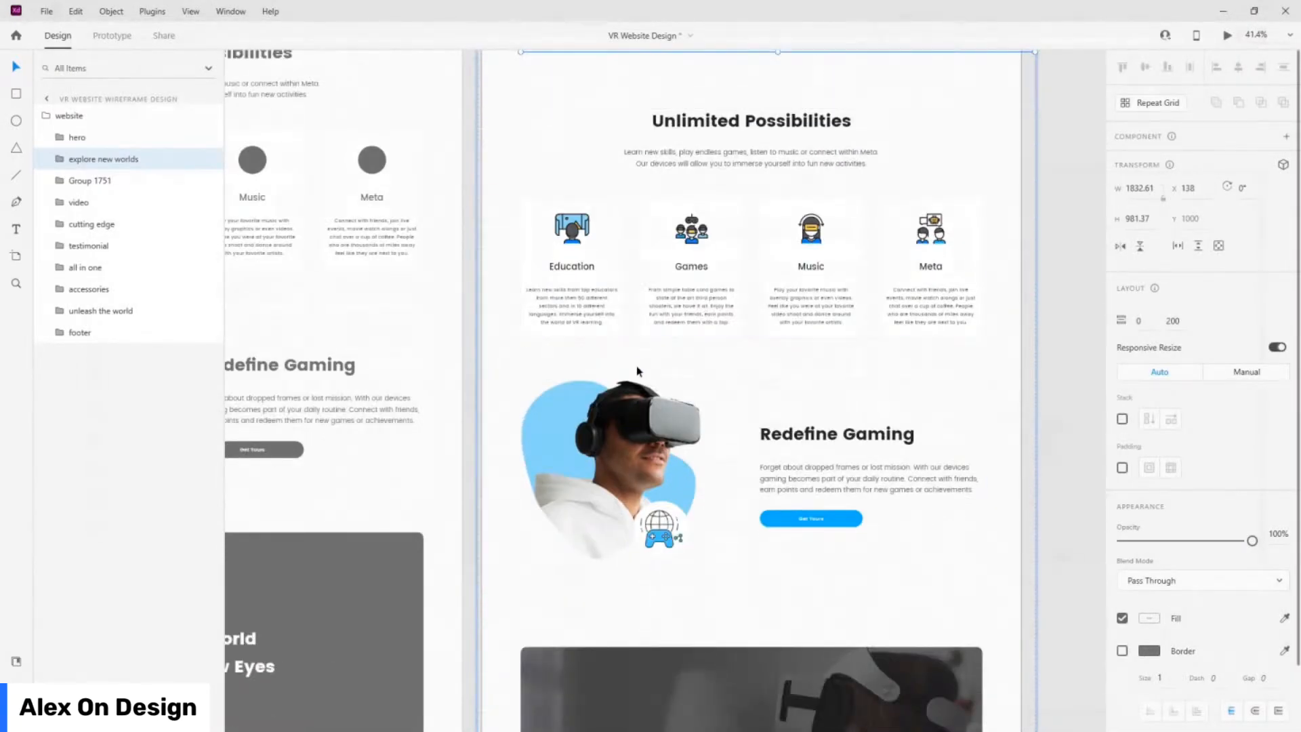
pyautogui.doubleClick(637, 386)
pyautogui.click(98, 181)
pyautogui.rightClick(105, 180)
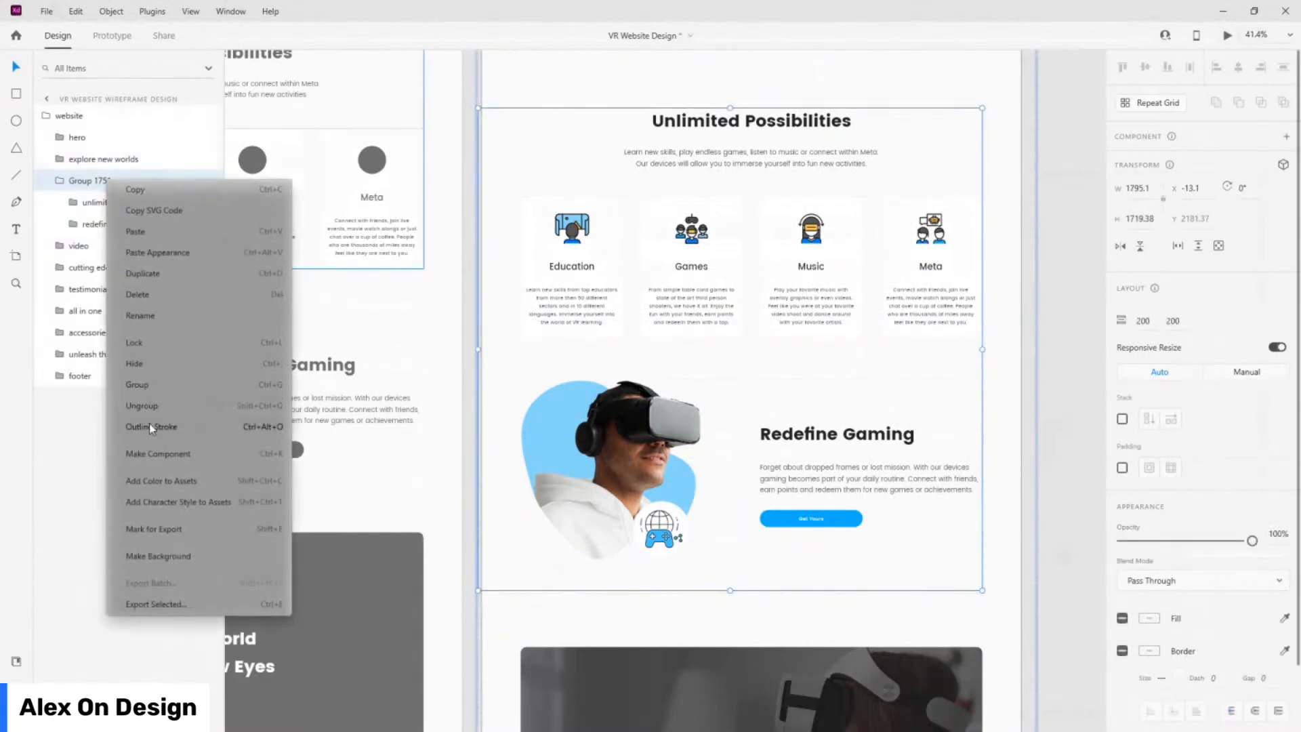
pyautogui.click(149, 406)
pyautogui.moveTo(593, 384); pyautogui.dragTo(602, 328)
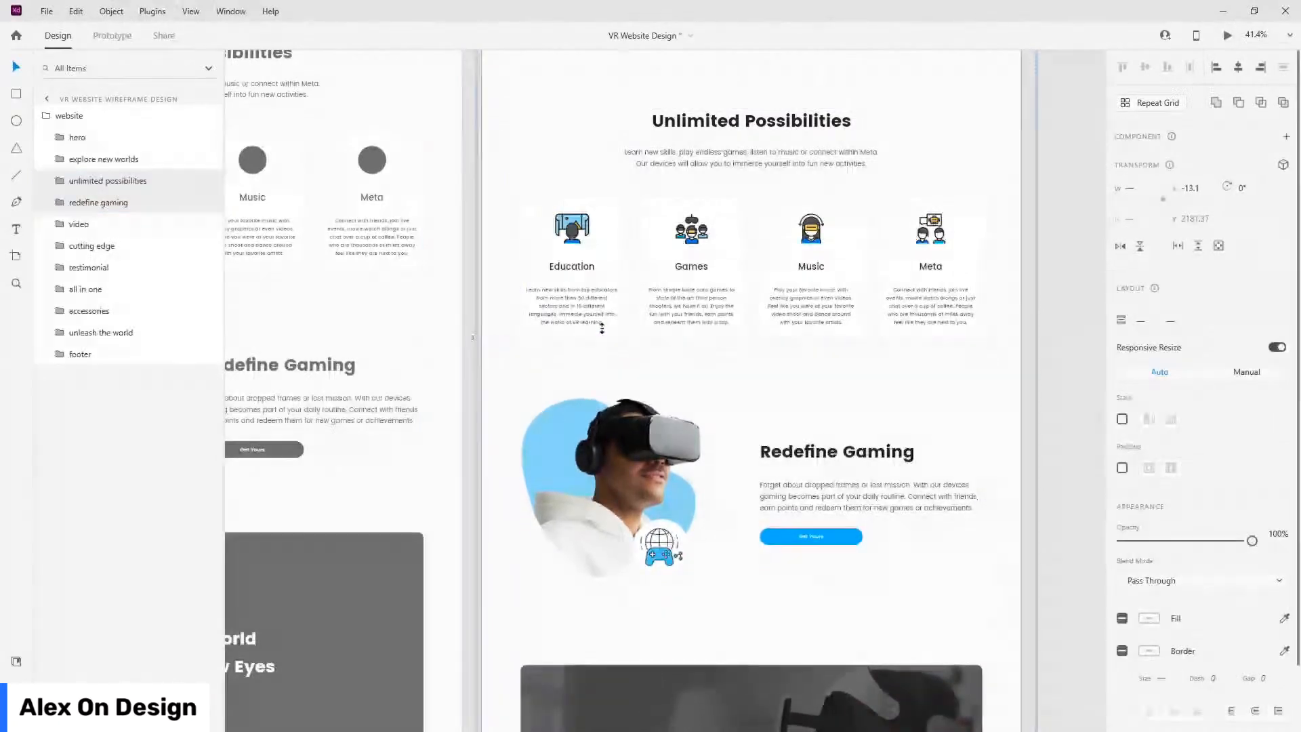
# - Preview the page to check the spacing around the unlimited possibilities and redefine gaming sections
pyautogui.scroll(-3, 685, 603)
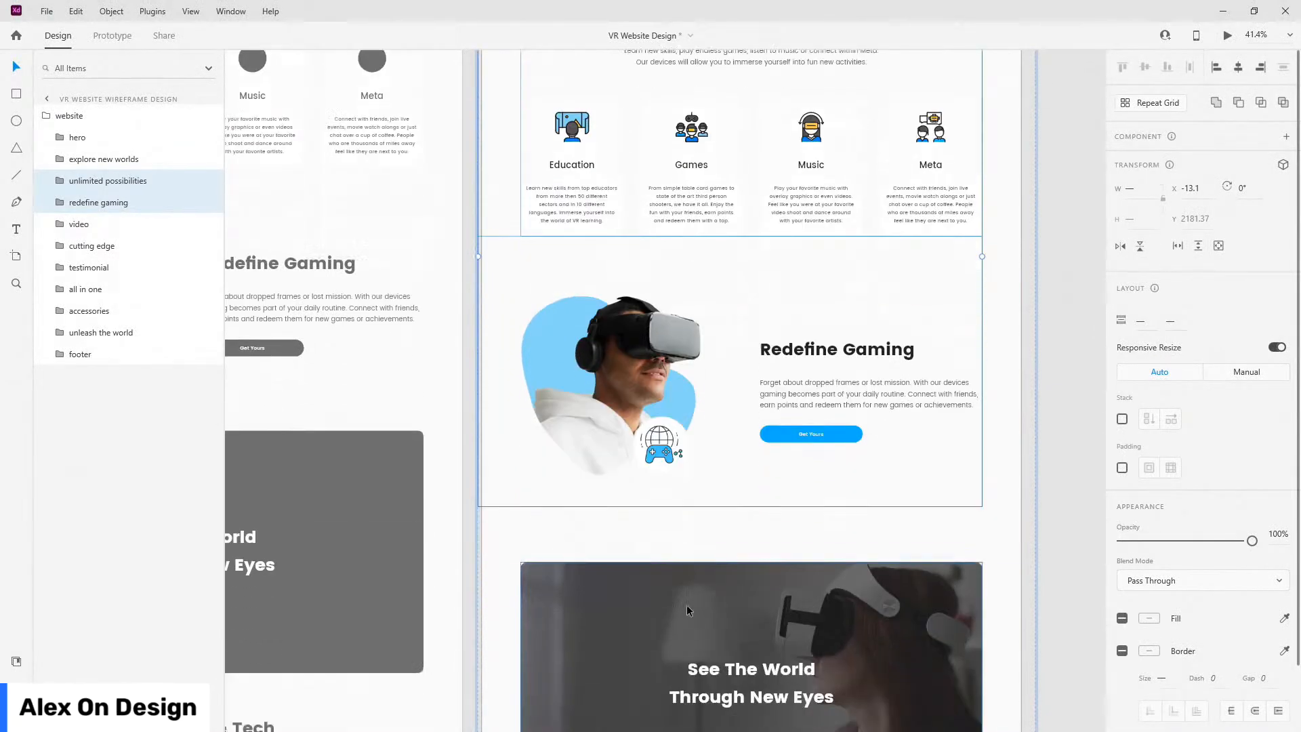
pyautogui.hotkey('ctrl', 'Return')
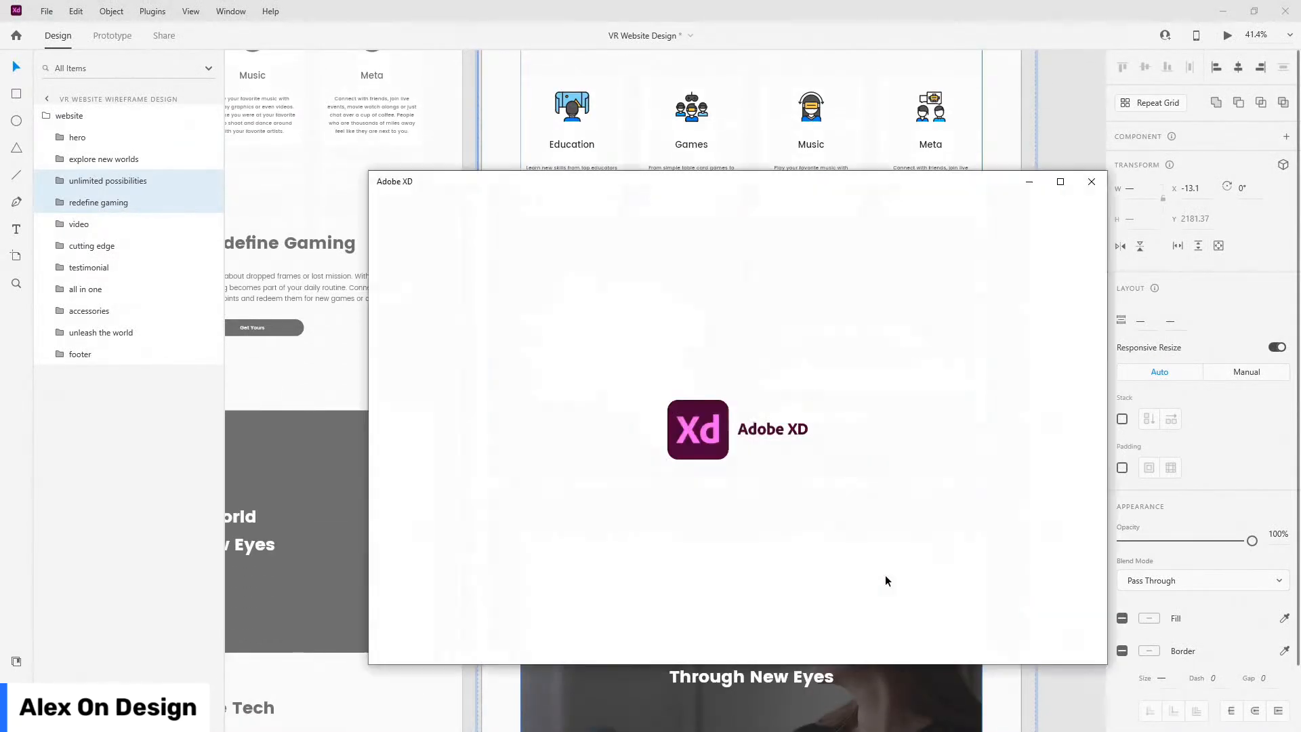
pyautogui.scroll(-15, 218, 345)
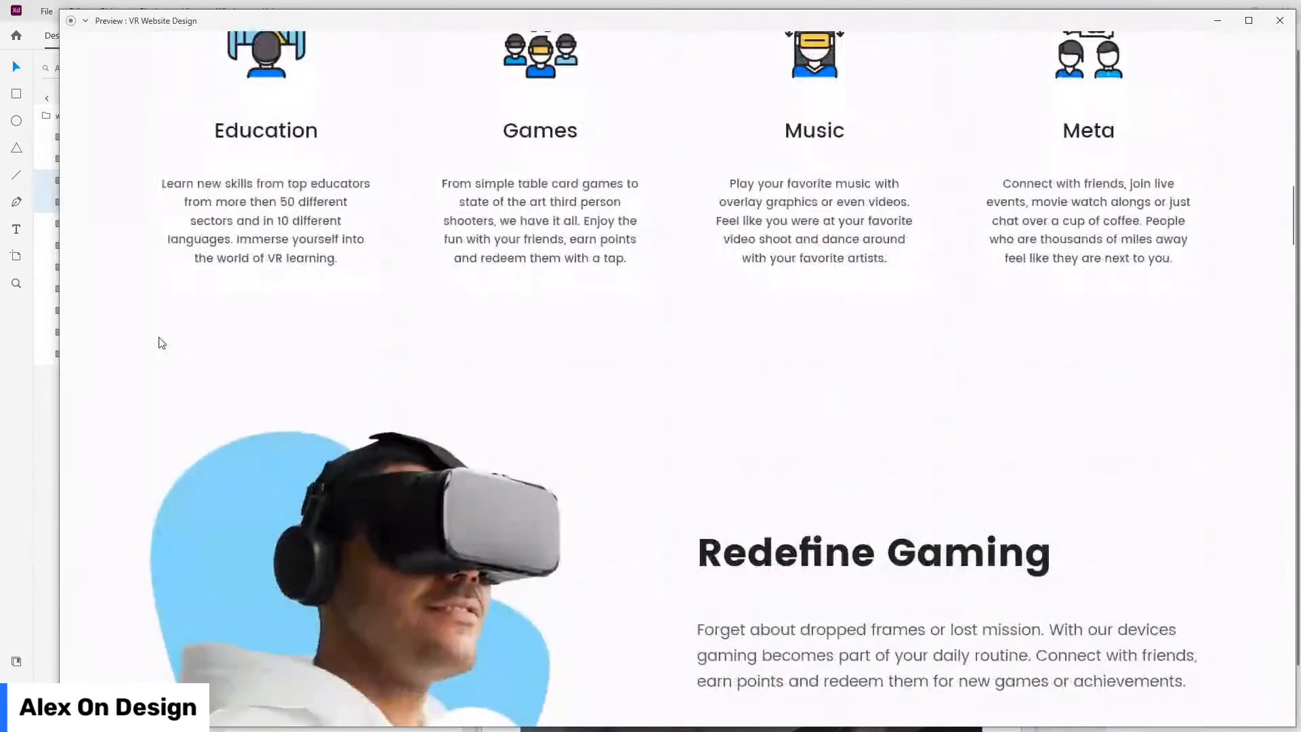
pyautogui.scroll(8, 369, 273)
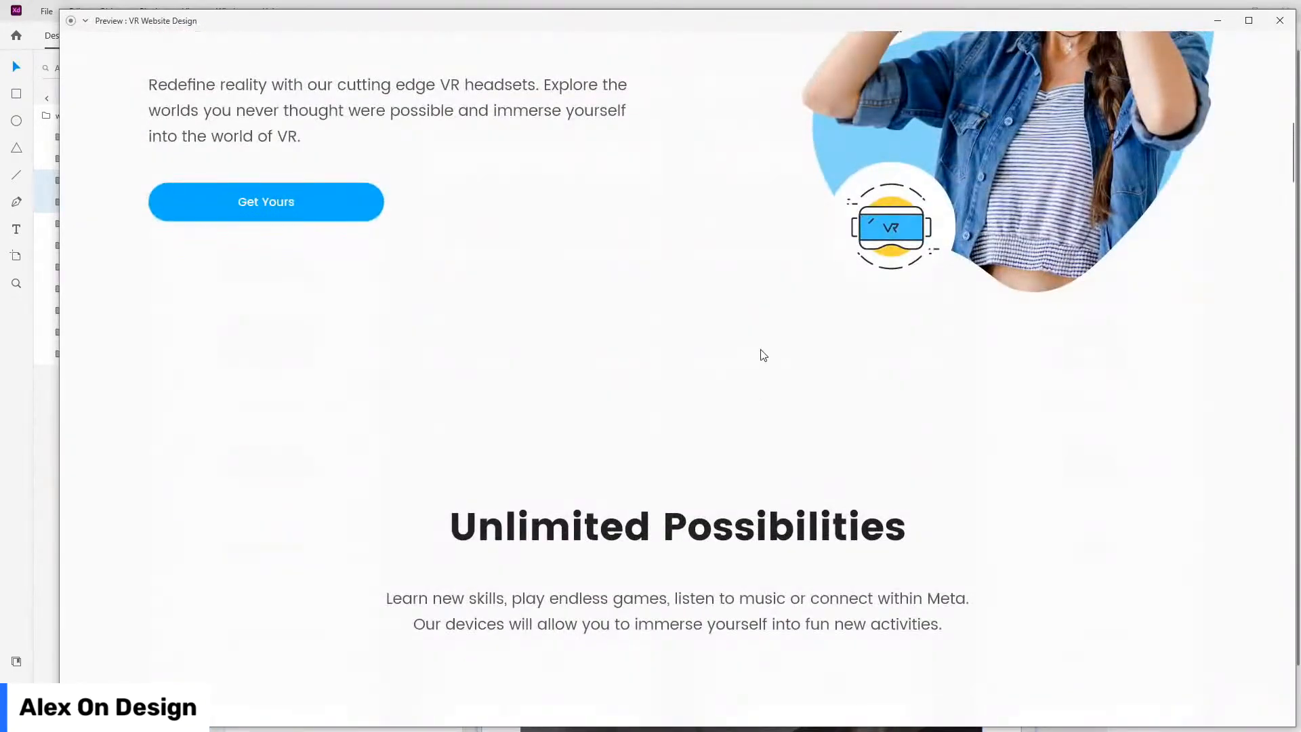
pyautogui.click(1279, 20)
# - Group the explorer two, controler and get ideas cards inside the cutting edge section
pyautogui.scroll(-3, 603, 336)
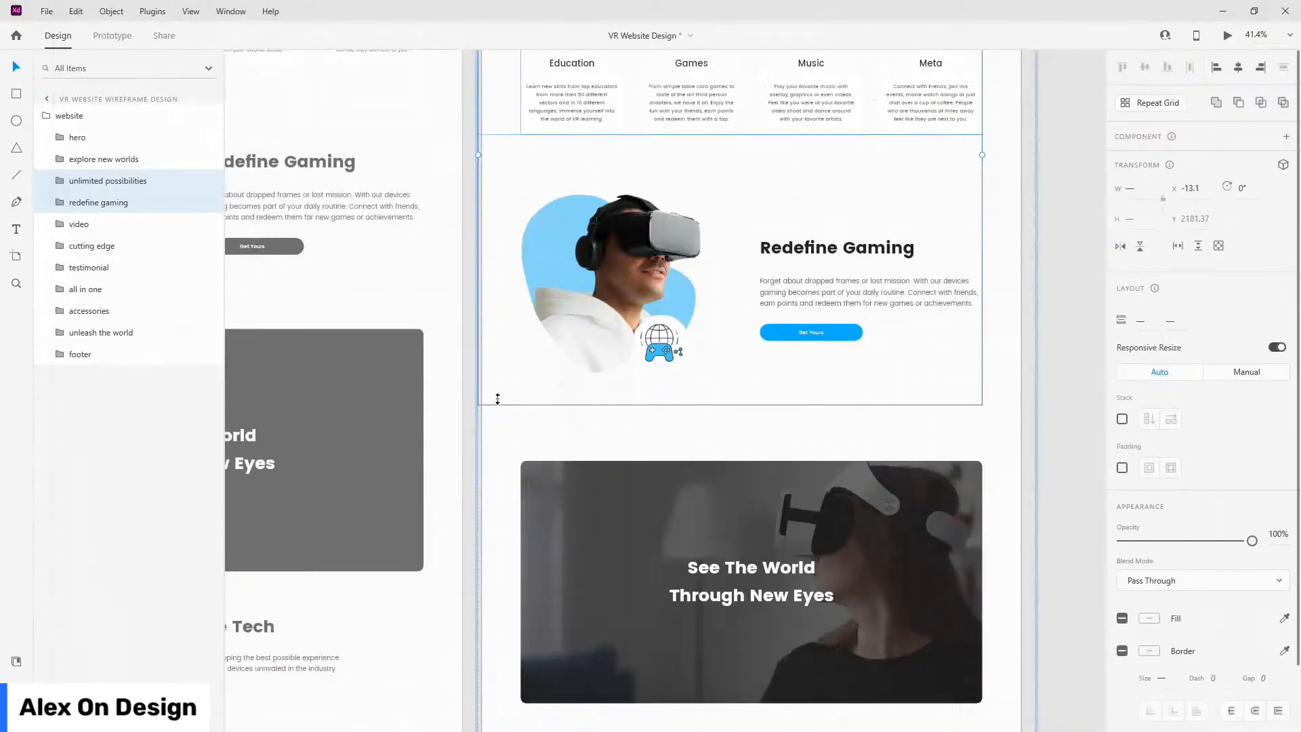
pyautogui.scroll(-3, 603, 336)
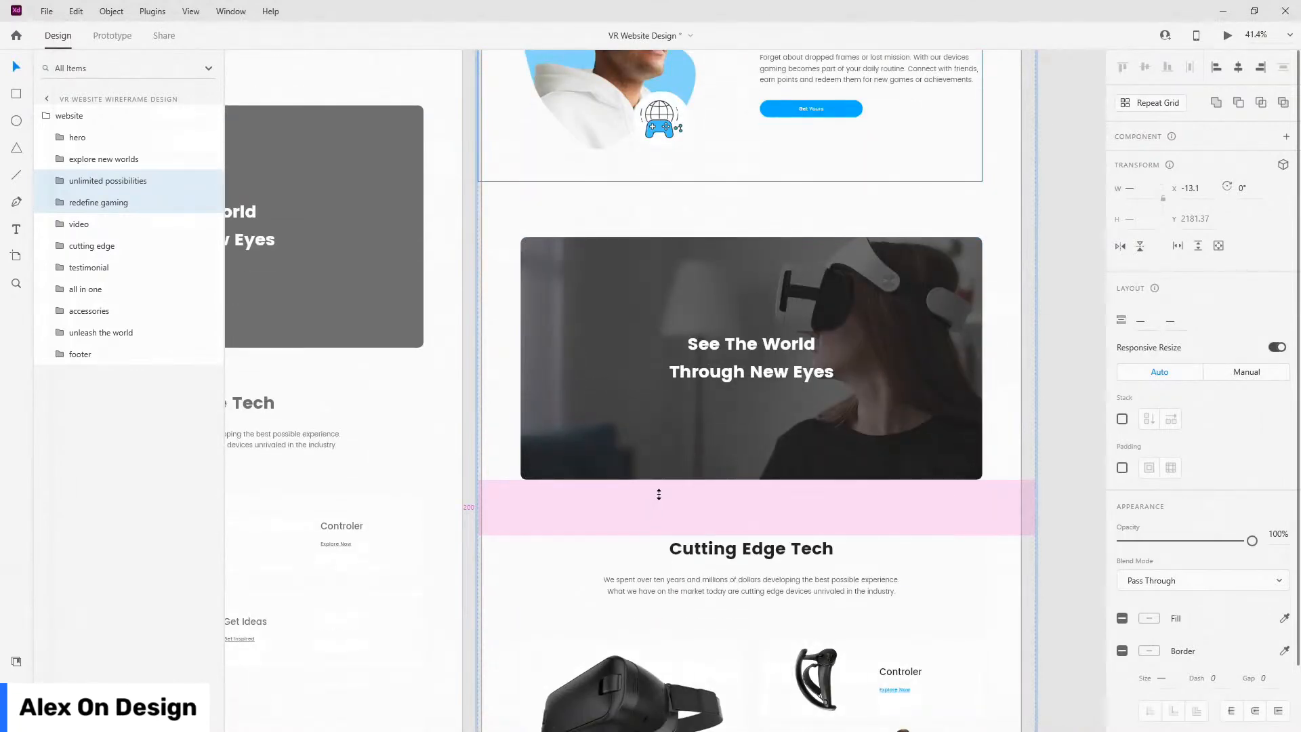
pyautogui.scroll(-8, 659, 494)
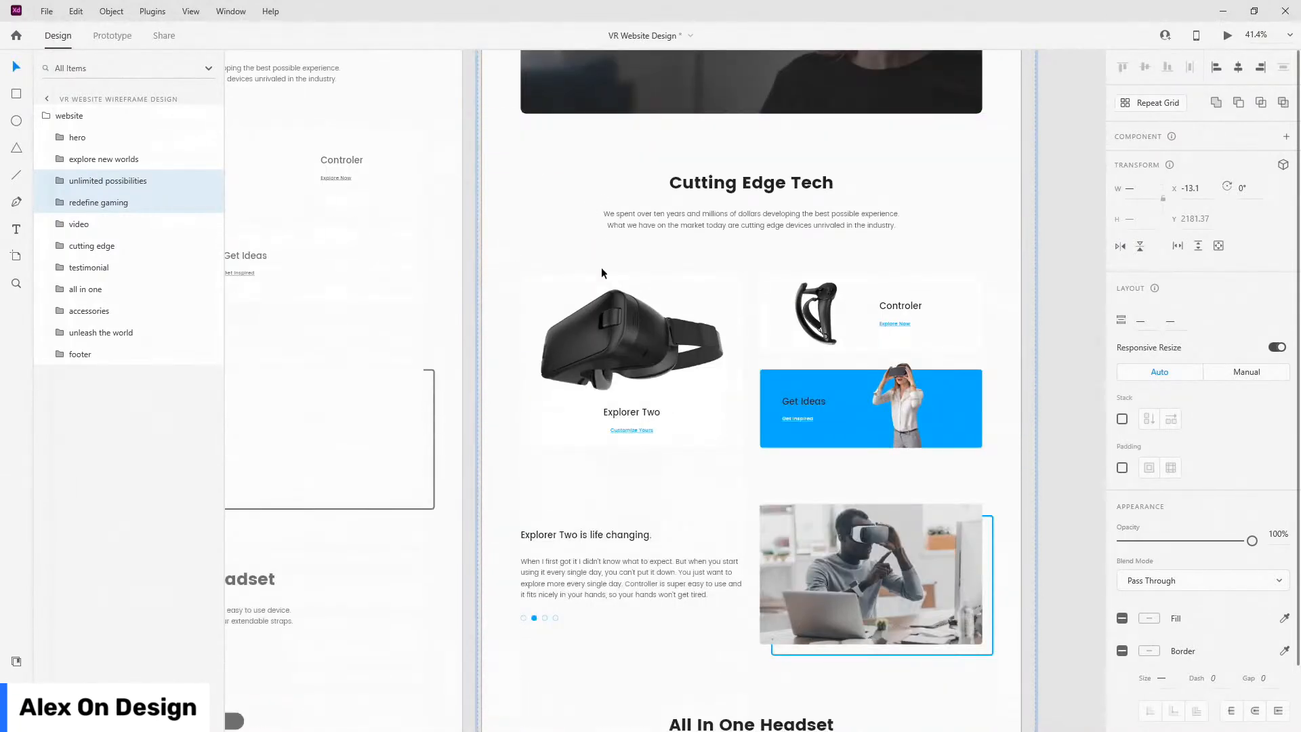
pyautogui.doubleClick(704, 223)
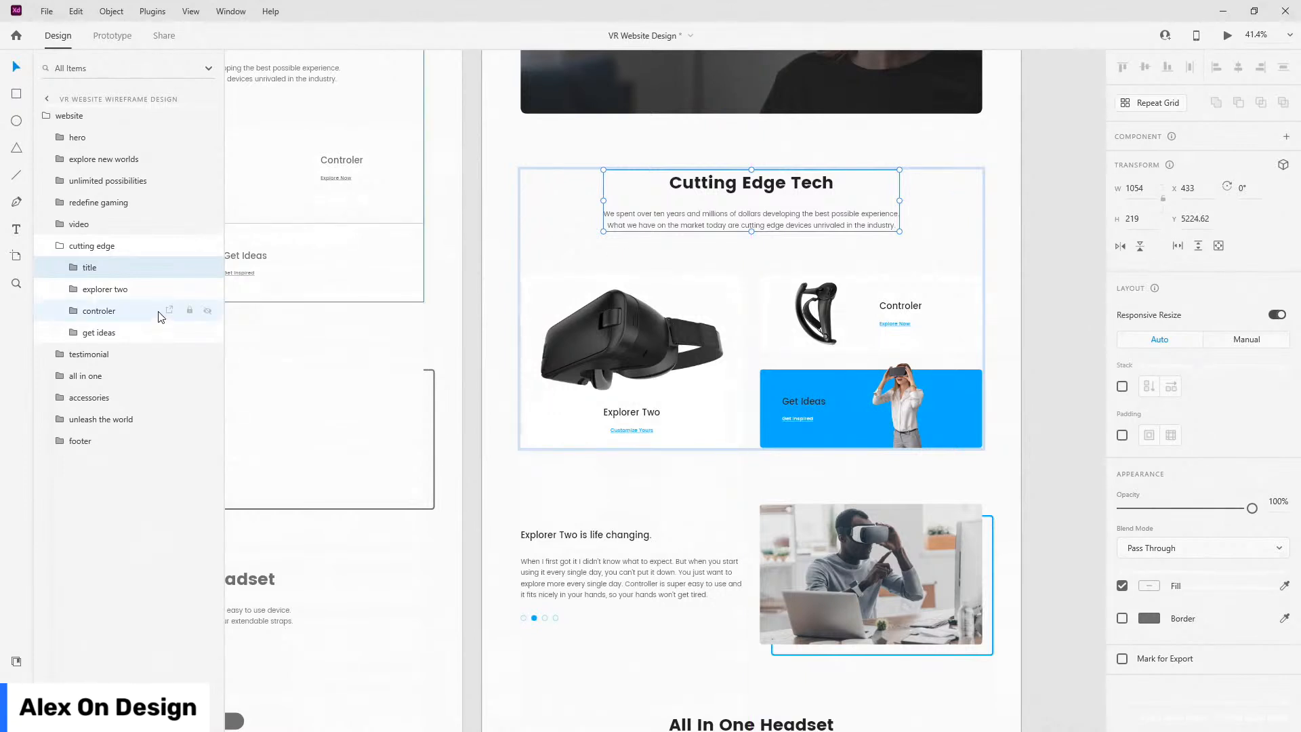
pyautogui.click(94, 291)
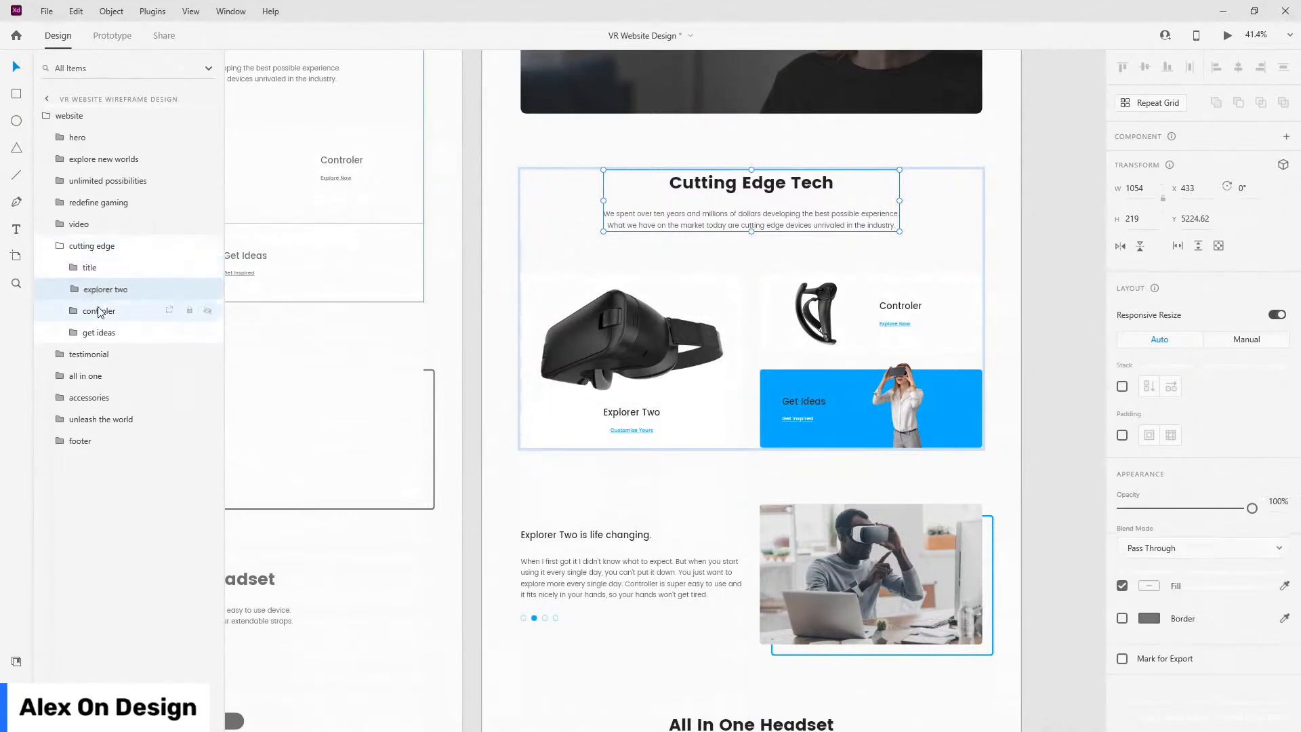
pyautogui.keyDown('shift'); pyautogui.click(107, 332); pyautogui.keyUp('shift')
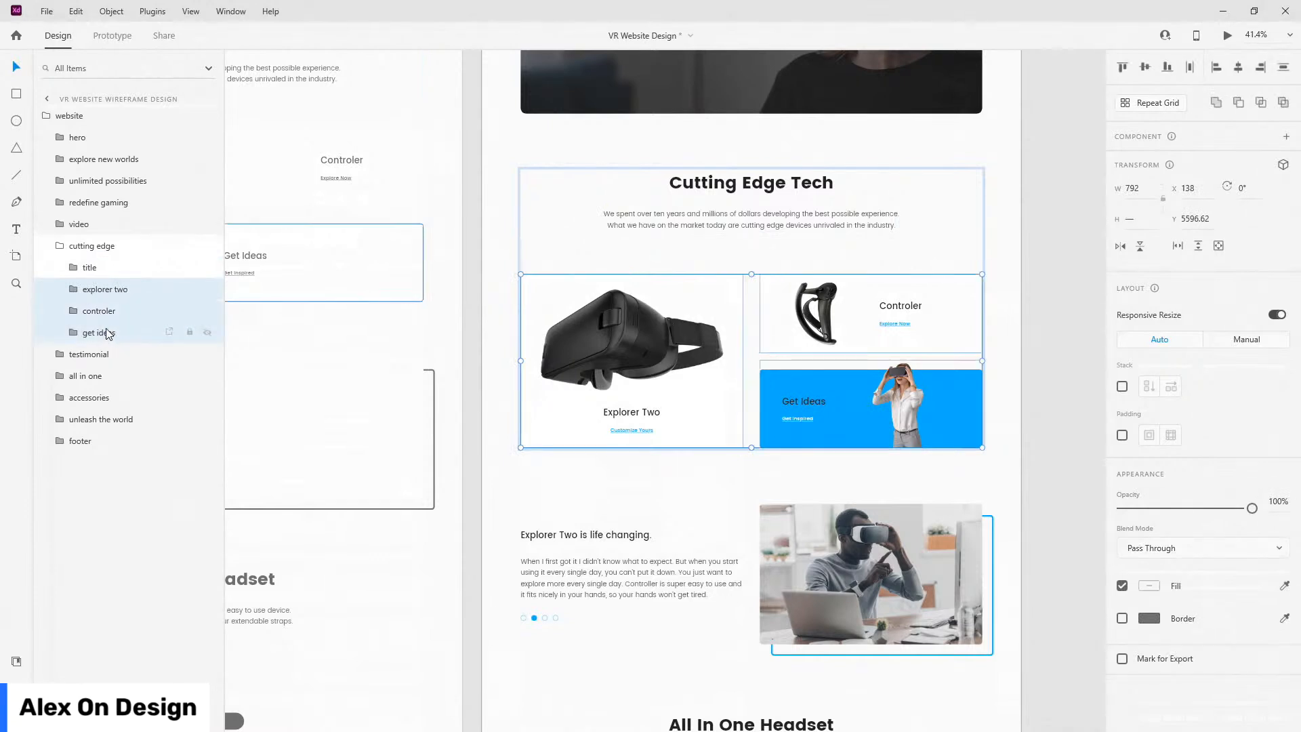
pyautogui.hotkey('ctrl', 'g')
# - Turn on stacking for the cutting edge section and set the gap between its title and card group to 150
pyautogui.click(92, 245)
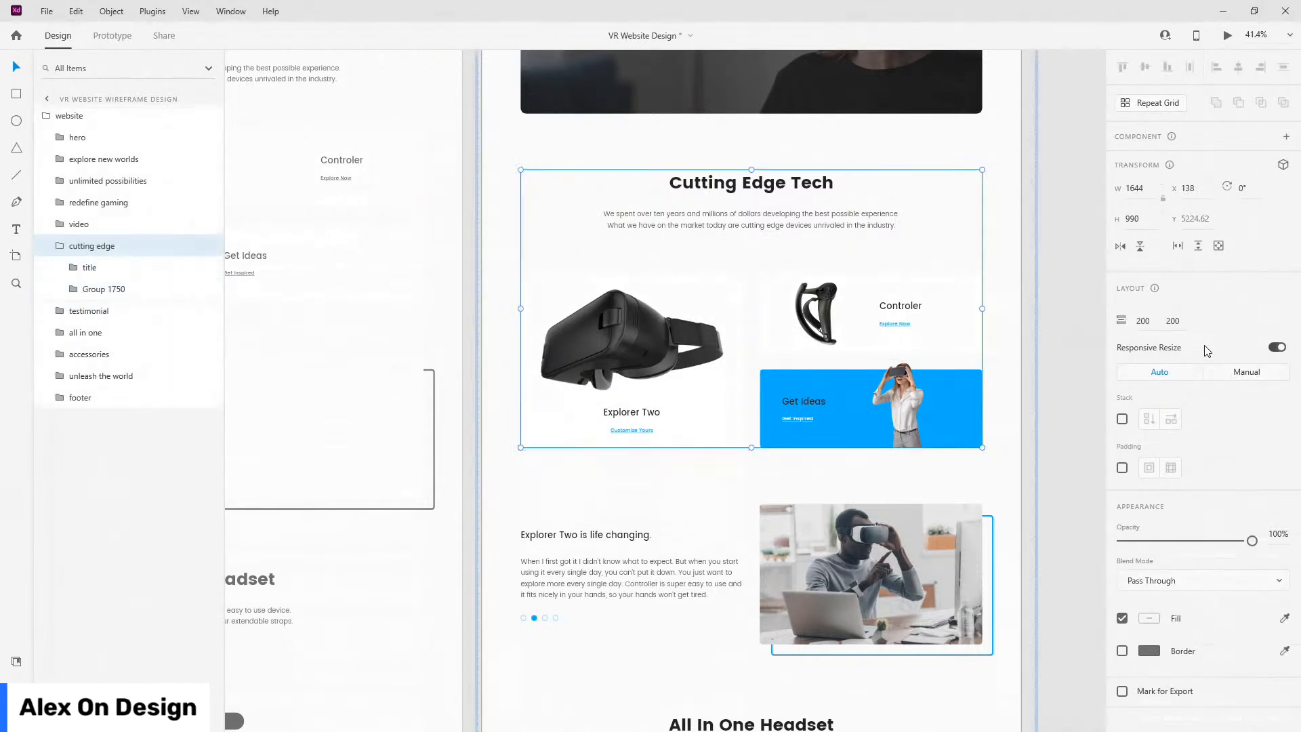
pyautogui.click(1226, 421)
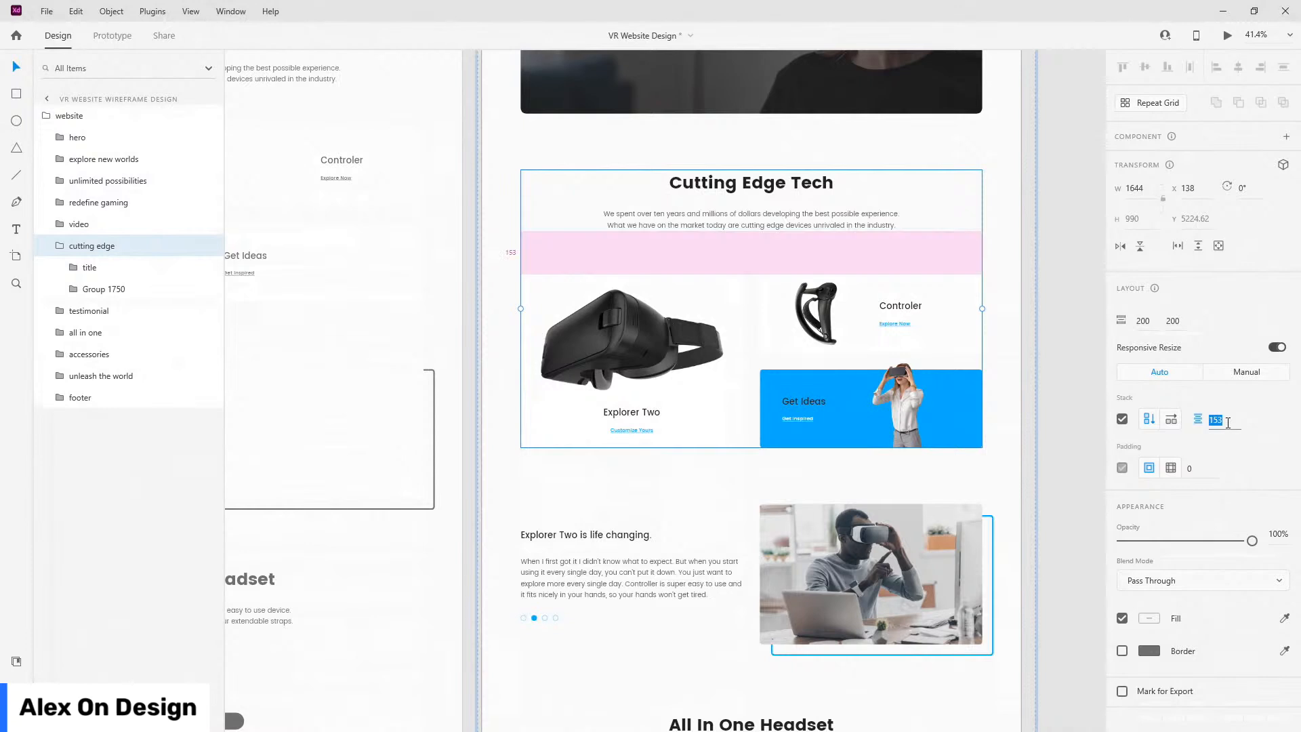
pyautogui.press('Return')
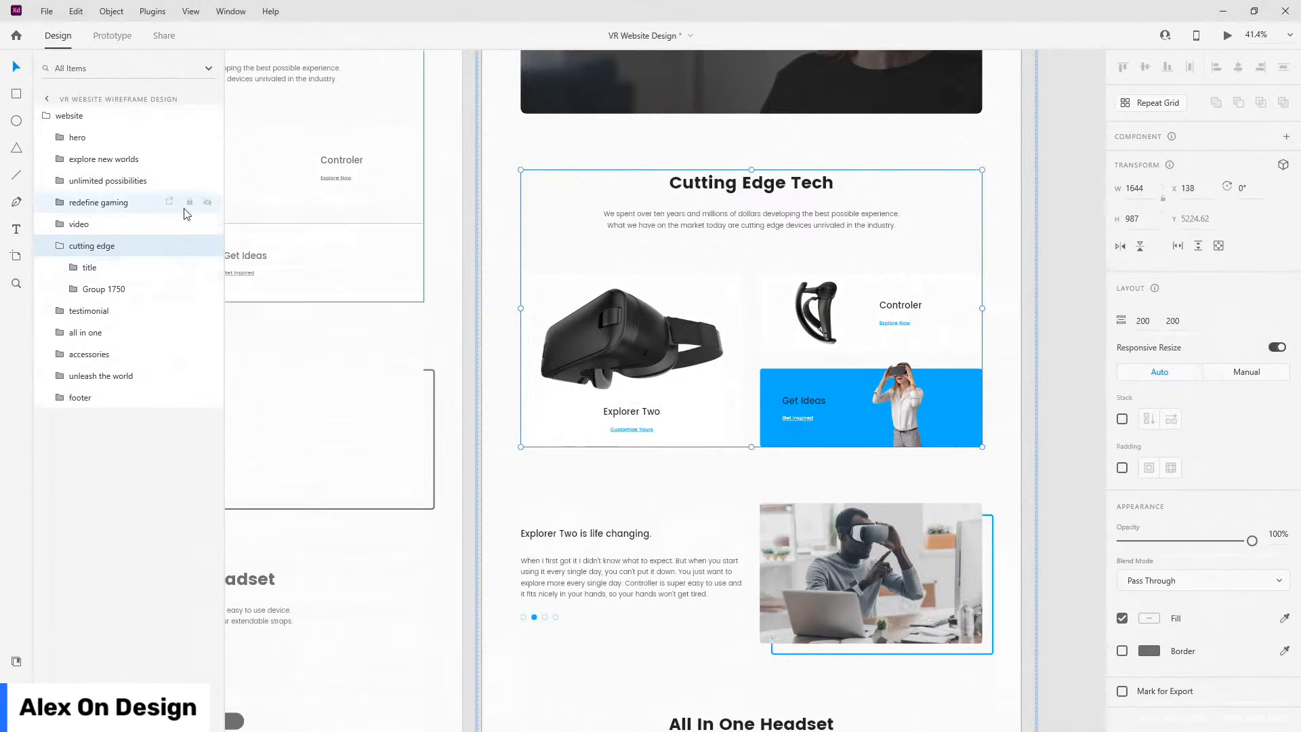
# - Ungroup the card group inside the cutting edge section and collapse the section's layers
pyautogui.click(115, 290)
pyautogui.rightClick(116, 291)
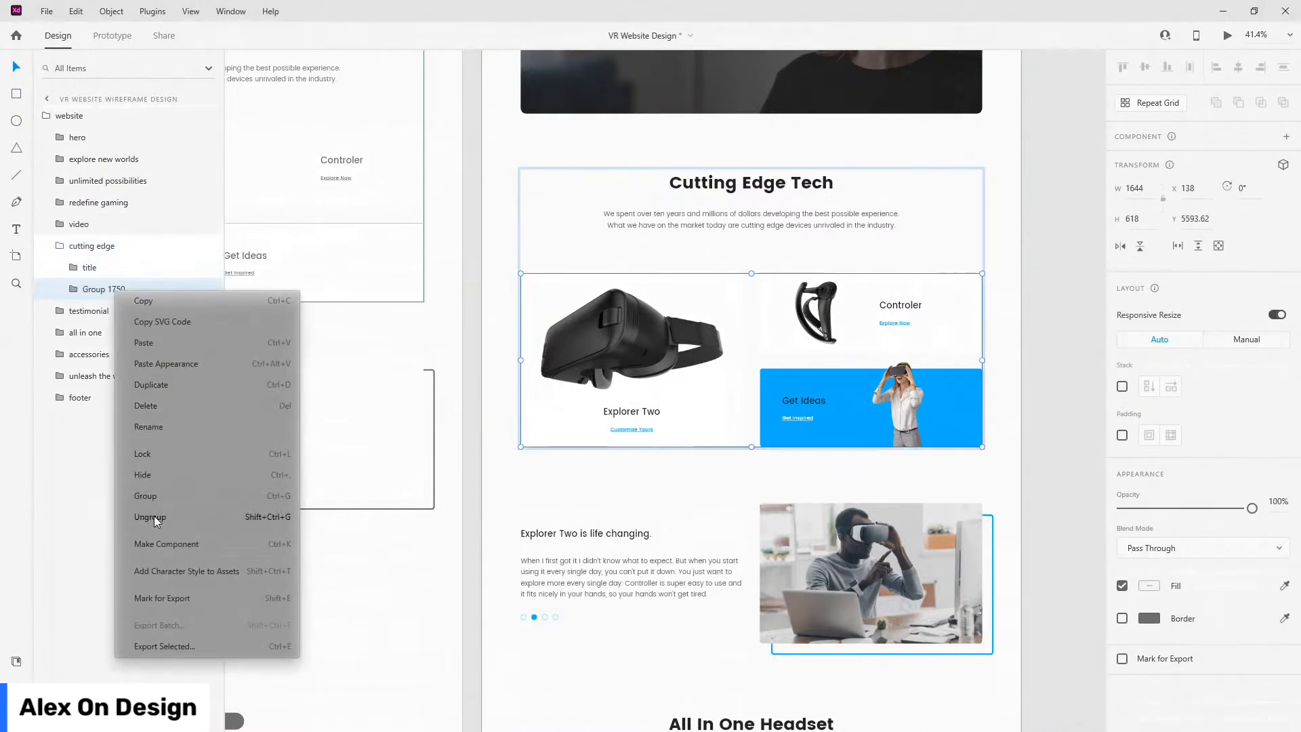
pyautogui.click(150, 514)
pyautogui.click(62, 246)
# - Widen the stack gaps above and below the testimonial section to 300 each
pyautogui.scroll(-3, 476, 328)
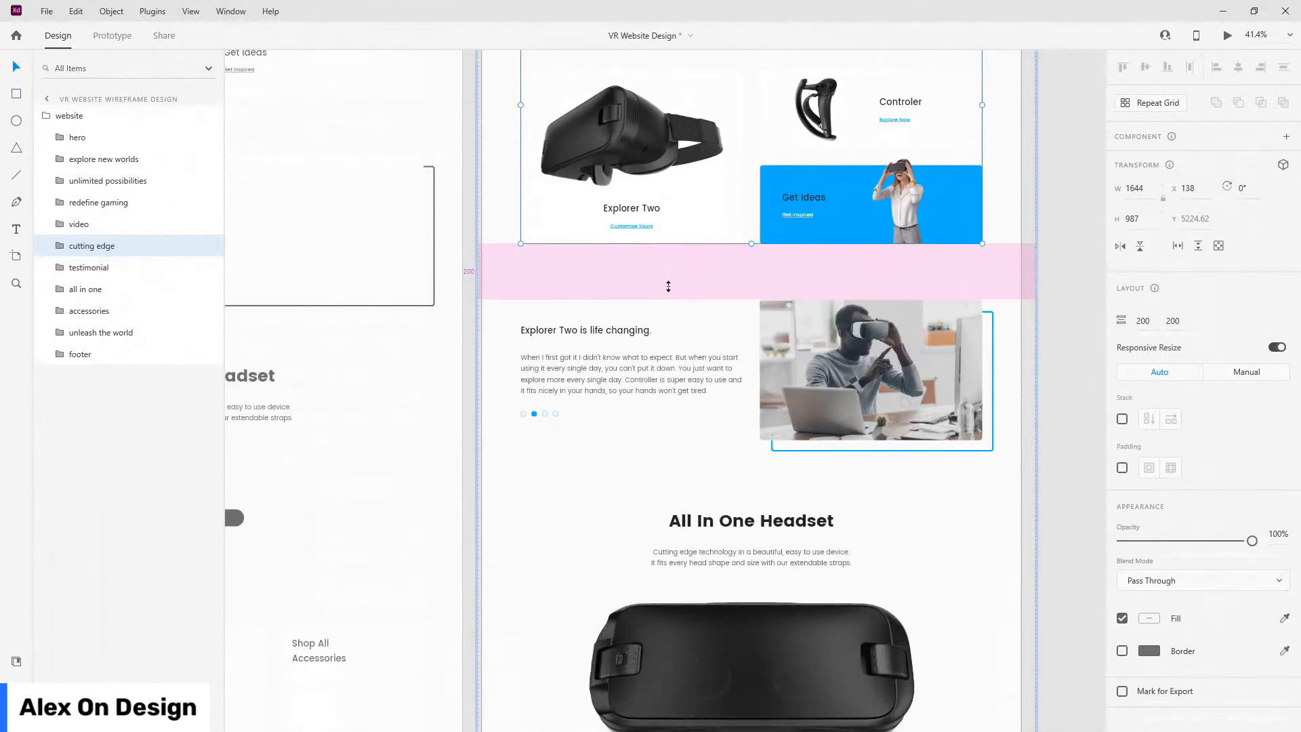
pyautogui.moveTo(690, 296); pyautogui.dragTo(695, 315)
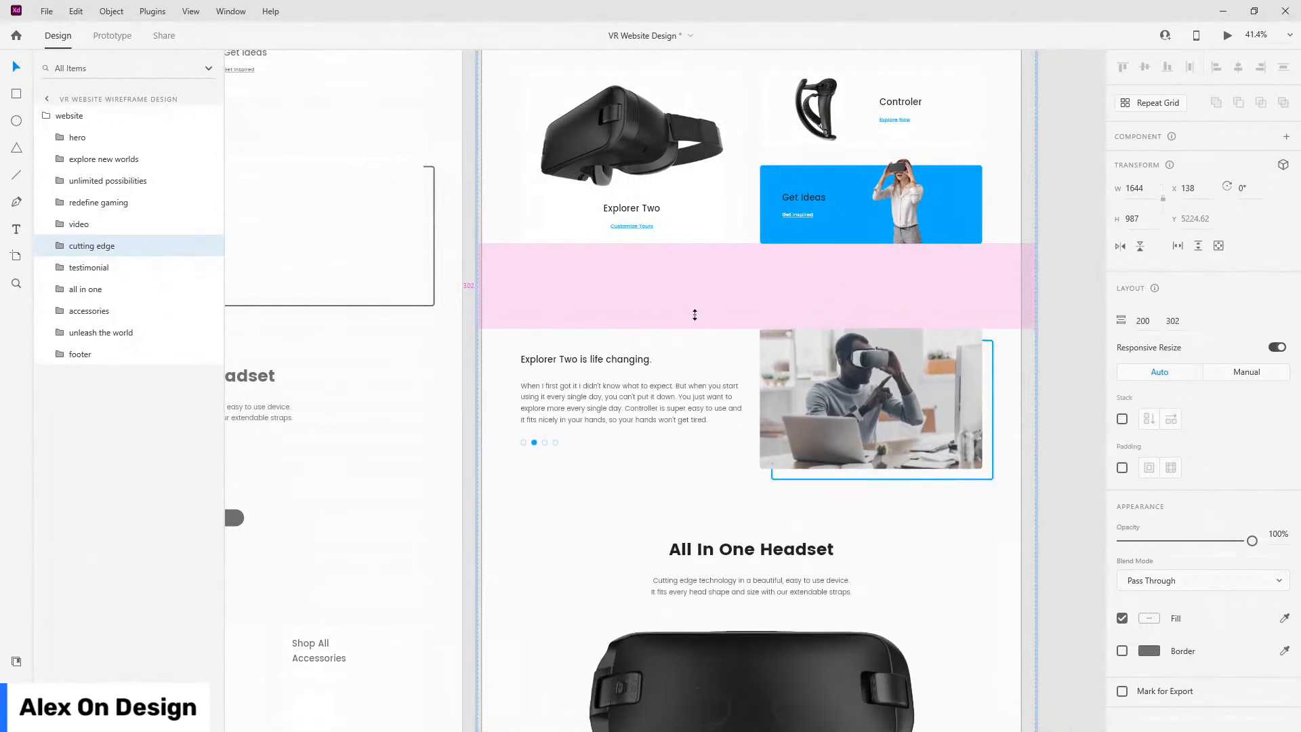
pyautogui.scroll(5, 560, 279)
pyautogui.moveTo(586, 312); pyautogui.dragTo(589, 311)
pyautogui.scroll(-2, 583, 319)
pyautogui.scroll(-5, 609, 339)
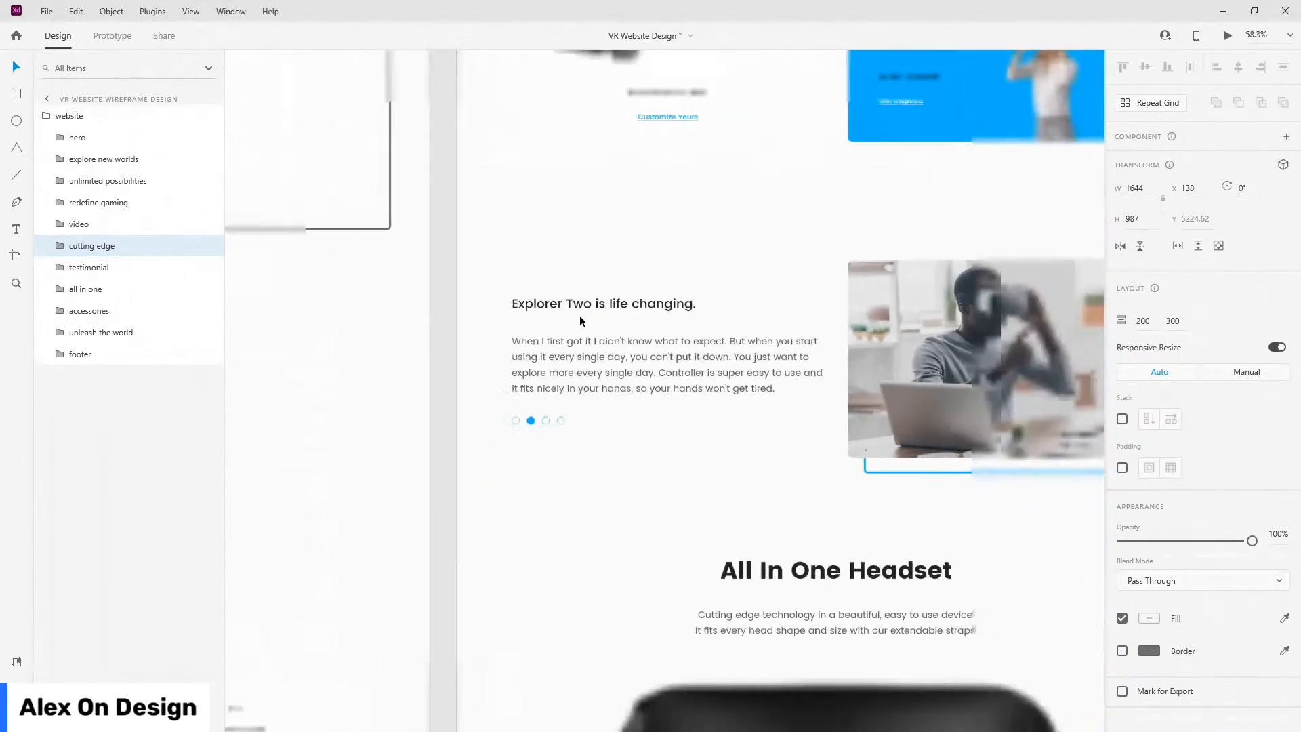
pyautogui.moveTo(732, 422); pyautogui.dragTo(699, 439)
pyautogui.scroll(4, 734, 442)
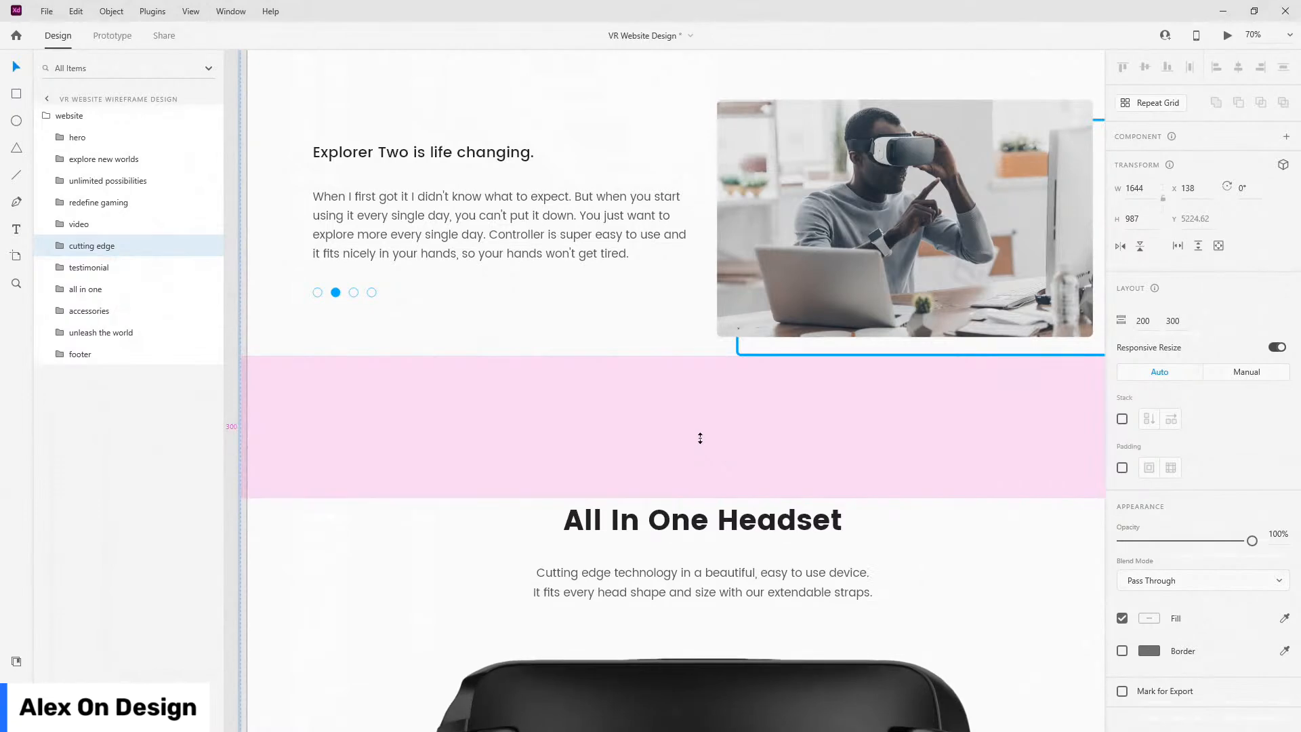
# - Set the stack gap above the unleash the world section to 150 and the gap between it and the footer to 0
pyautogui.scroll(-4, 607, 387)
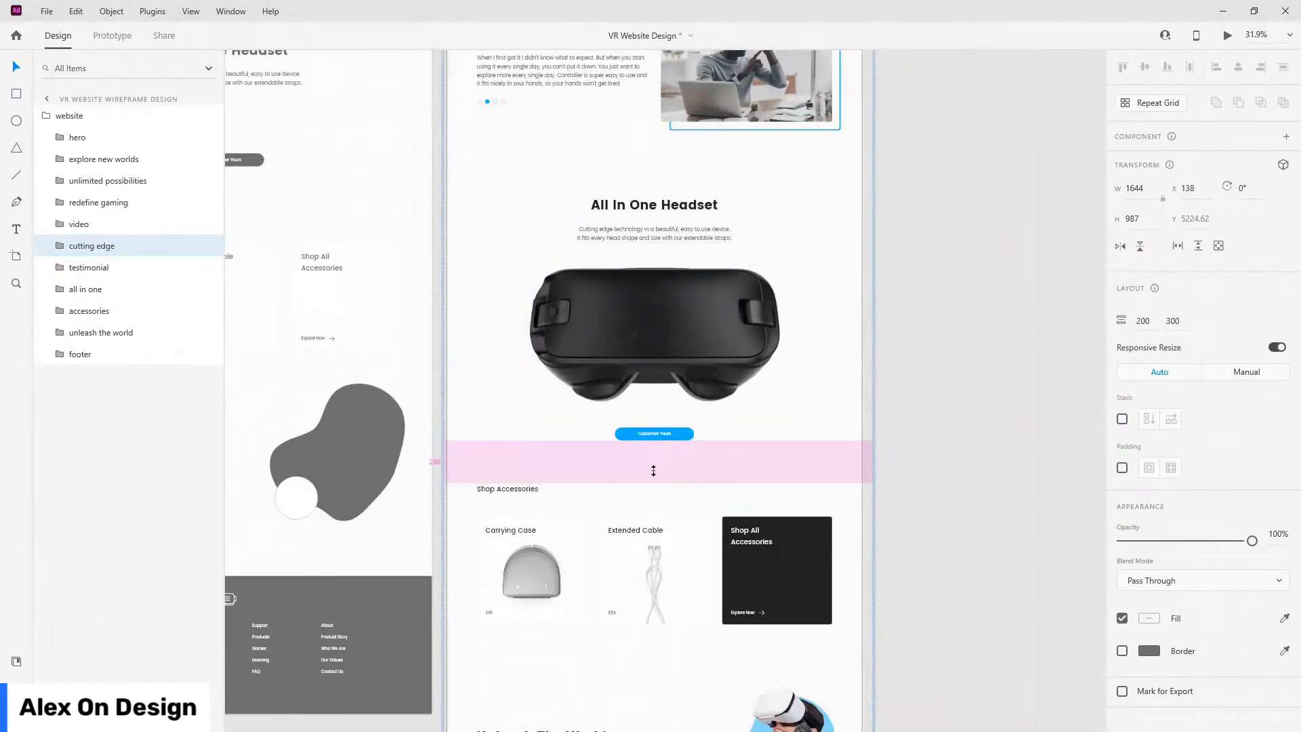
pyautogui.scroll(-2, 649, 457)
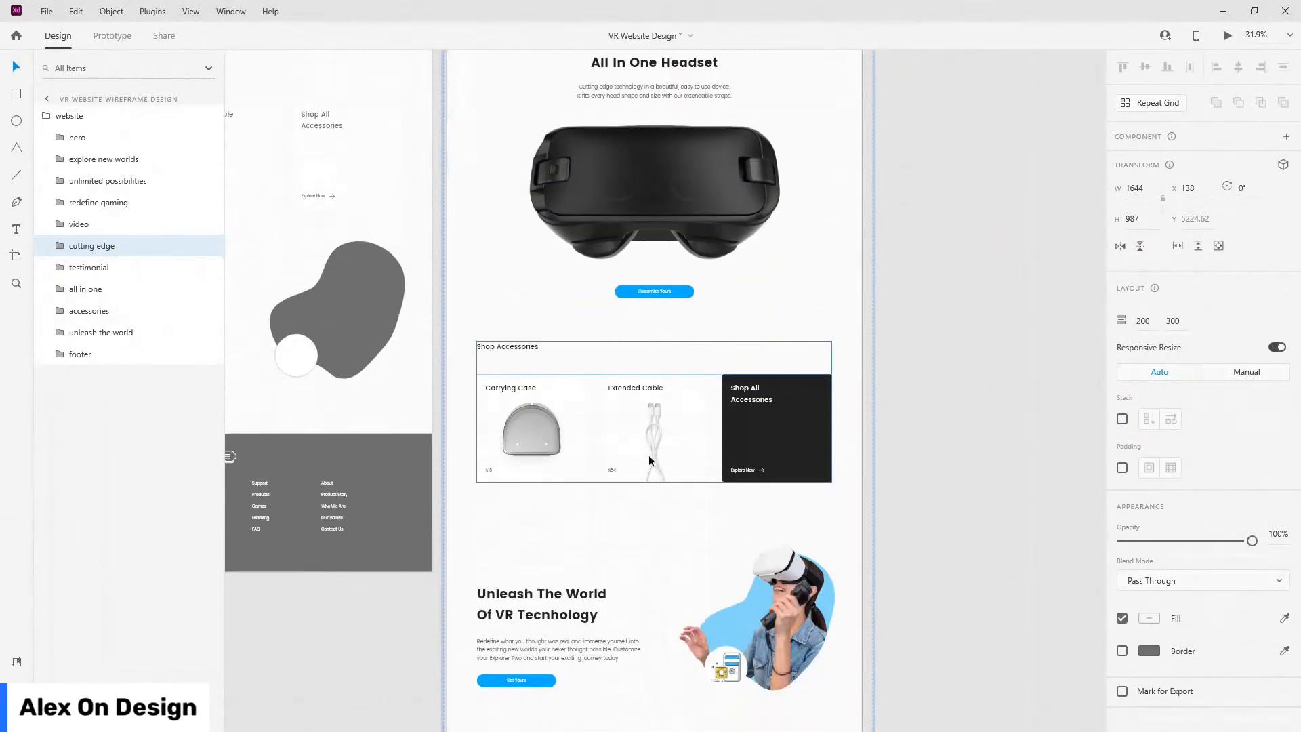
pyautogui.click(787, 546)
pyautogui.click(788, 547)
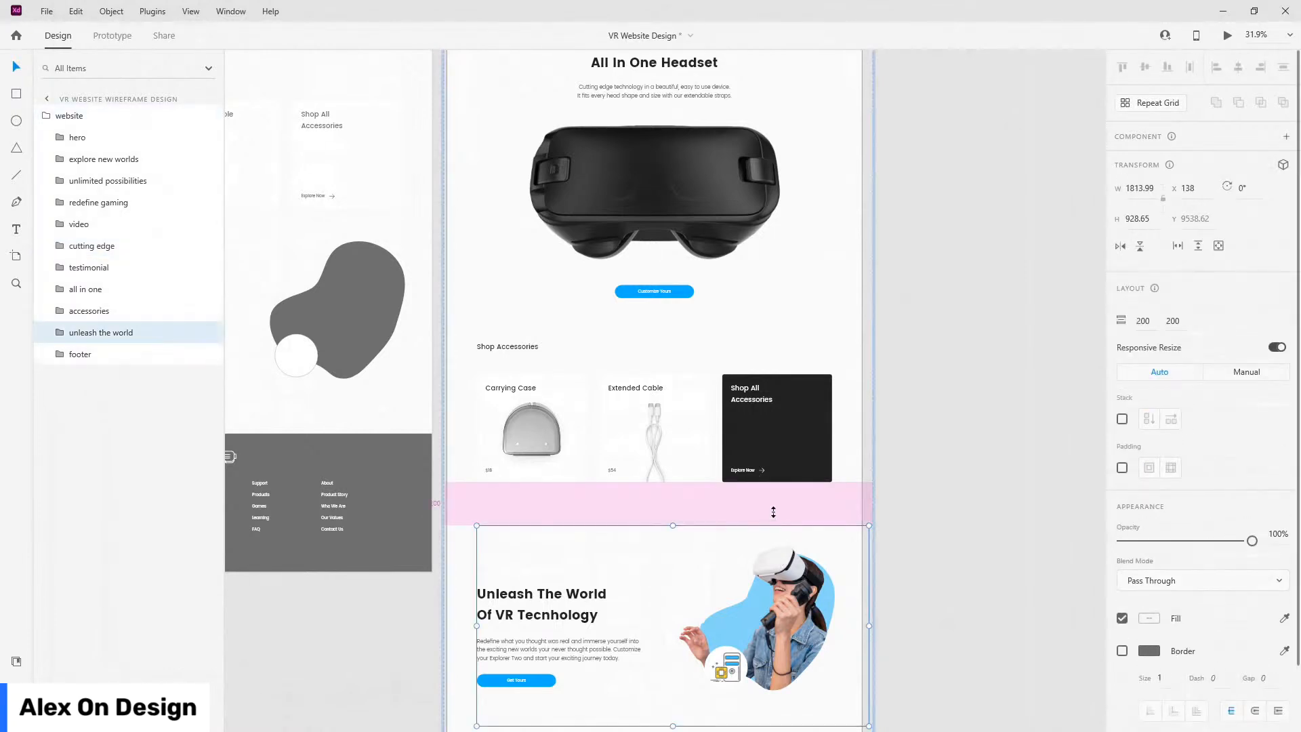
pyautogui.scroll(2, 772, 511)
pyautogui.moveTo(759, 520); pyautogui.dragTo(760, 507)
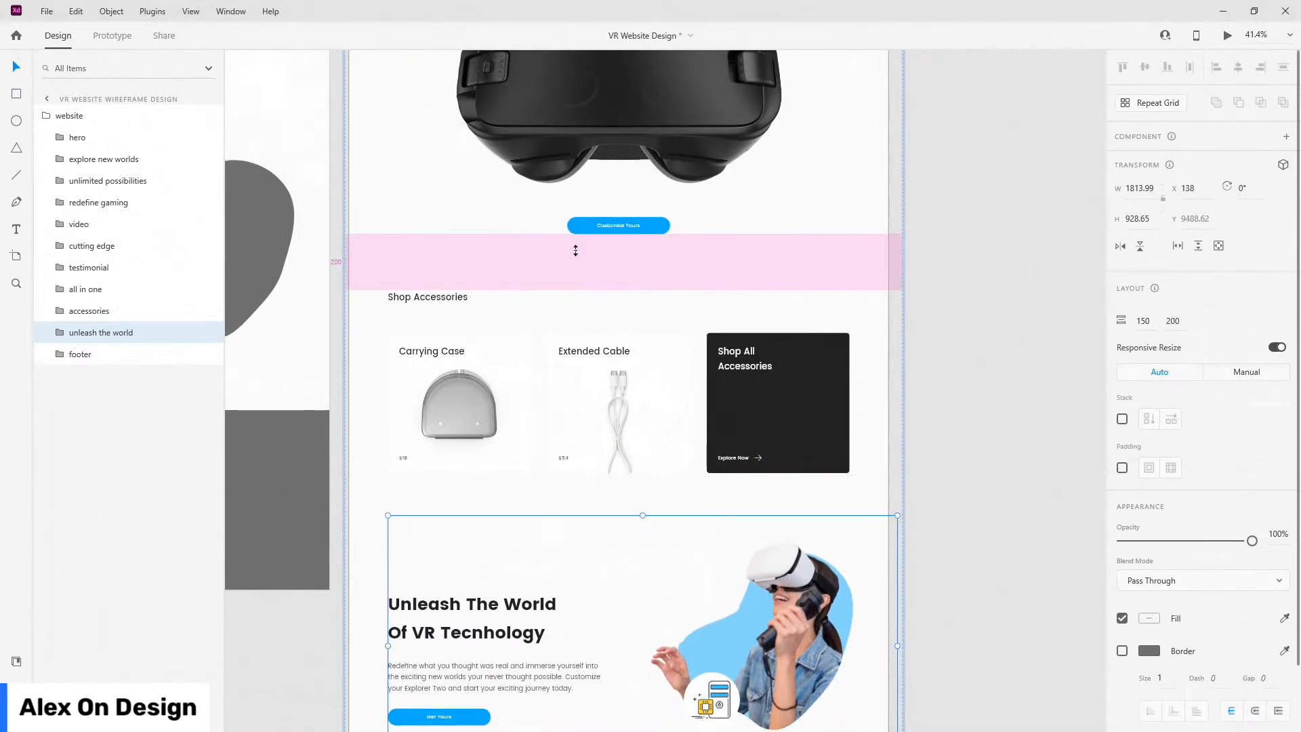
pyautogui.scroll(-5, 758, 487)
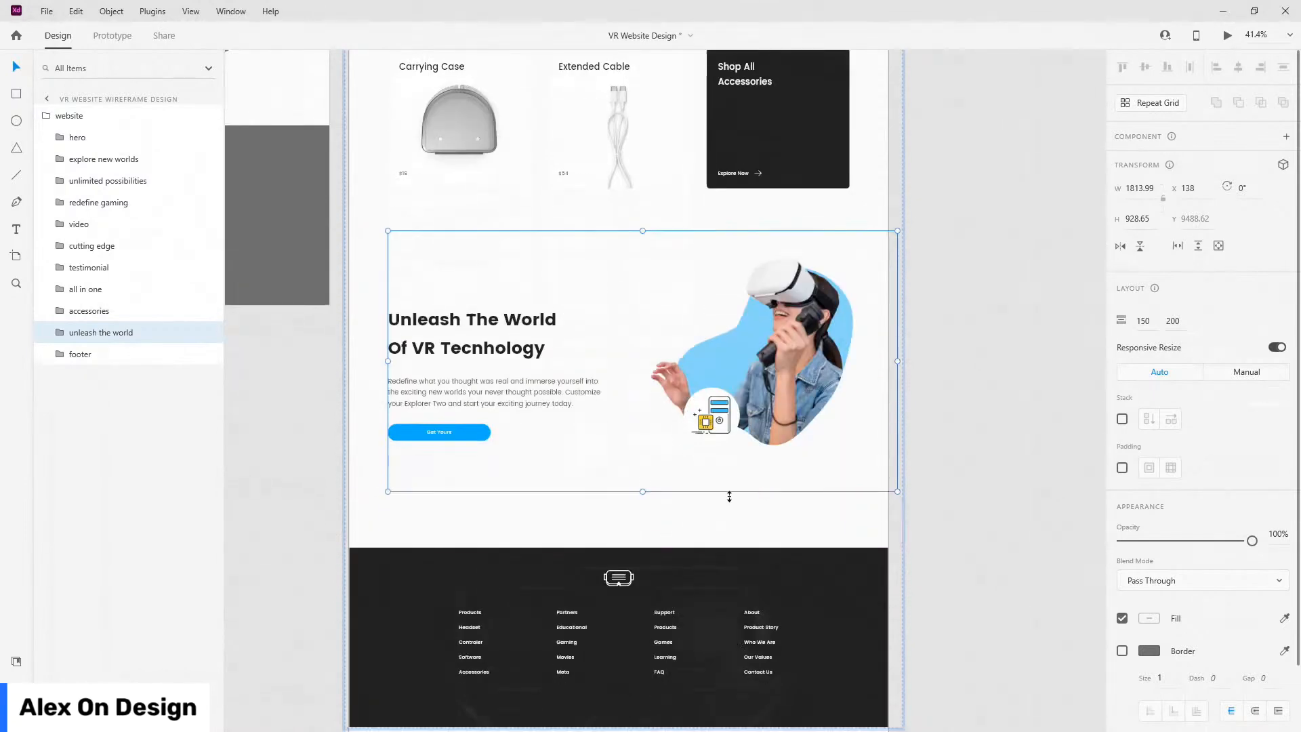
pyautogui.moveTo(674, 507); pyautogui.dragTo(680, 453)
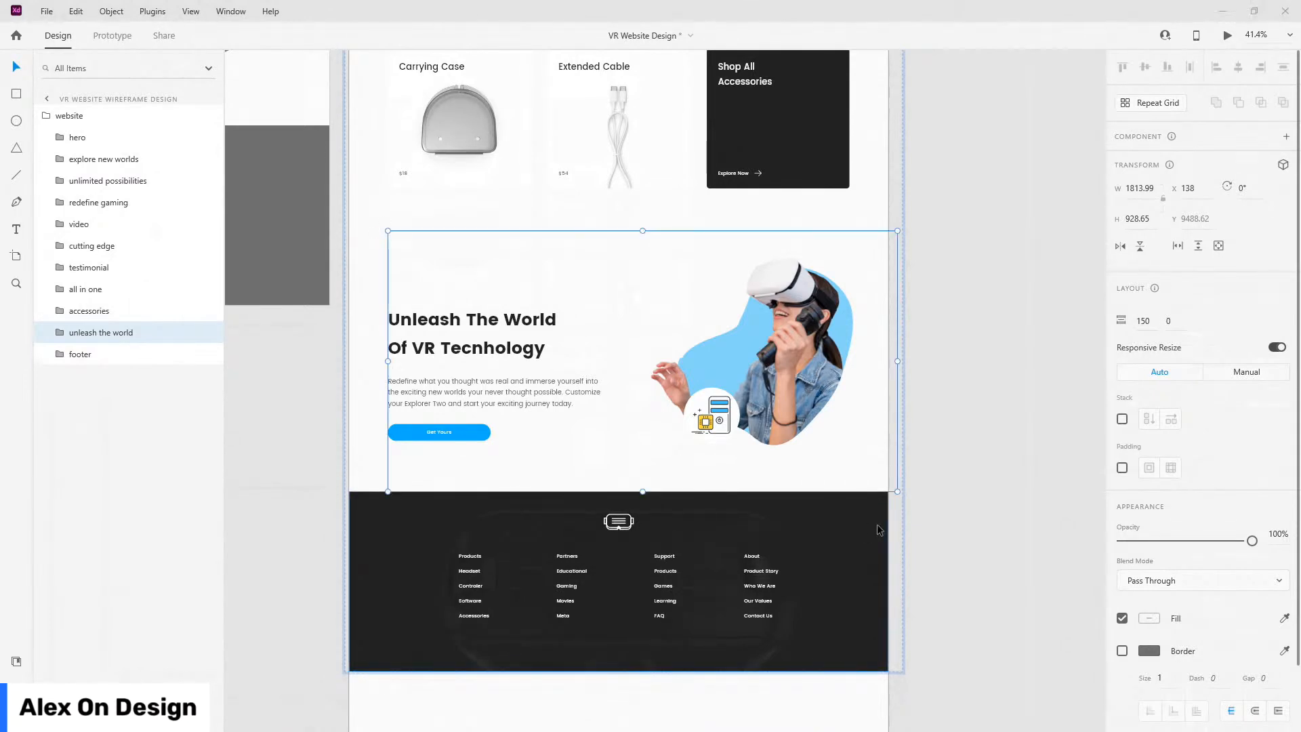
# - Preview the website full screen and examine the spacing from the hero through unlimited possibilities and redefine gaming to the video section
pyautogui.hotkey('ctrl', 'Return')
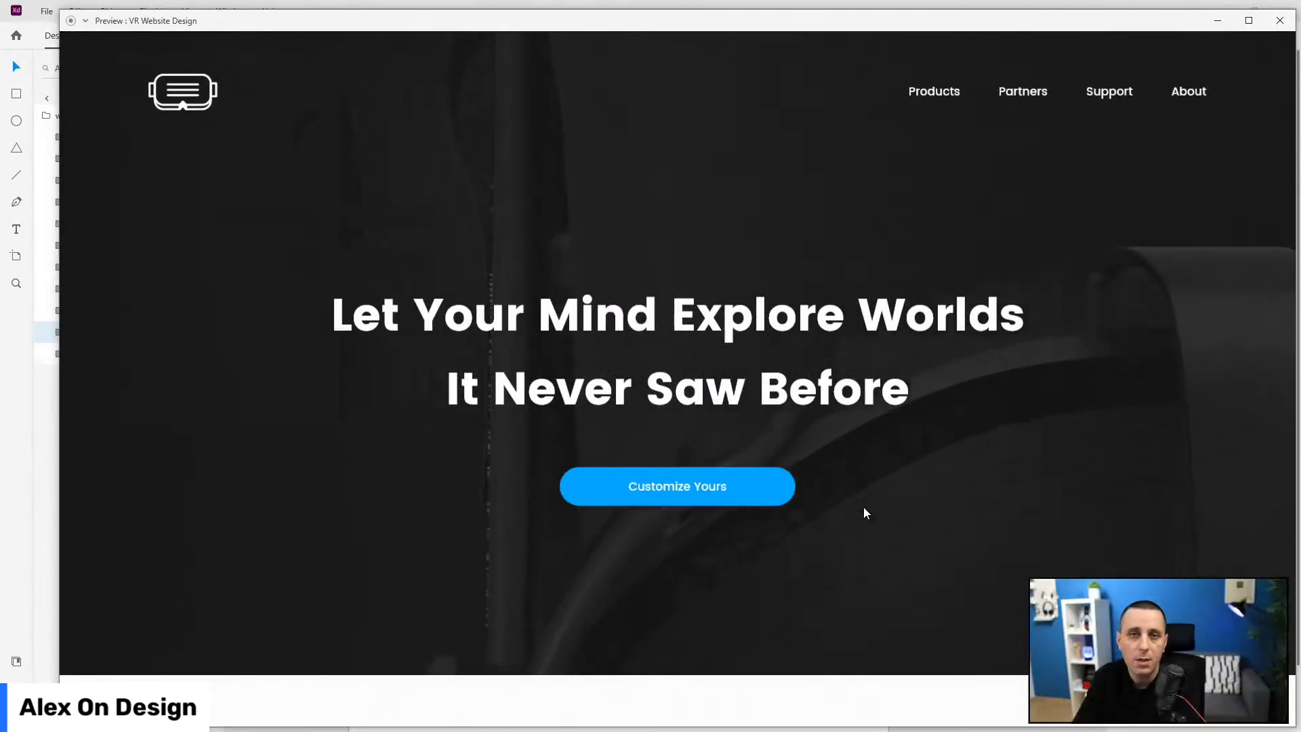
pyautogui.doubleClick(674, 25)
pyautogui.scroll(-5, 271, 271)
pyautogui.scroll(-3, 191, 297)
pyautogui.scroll(-8, 191, 296)
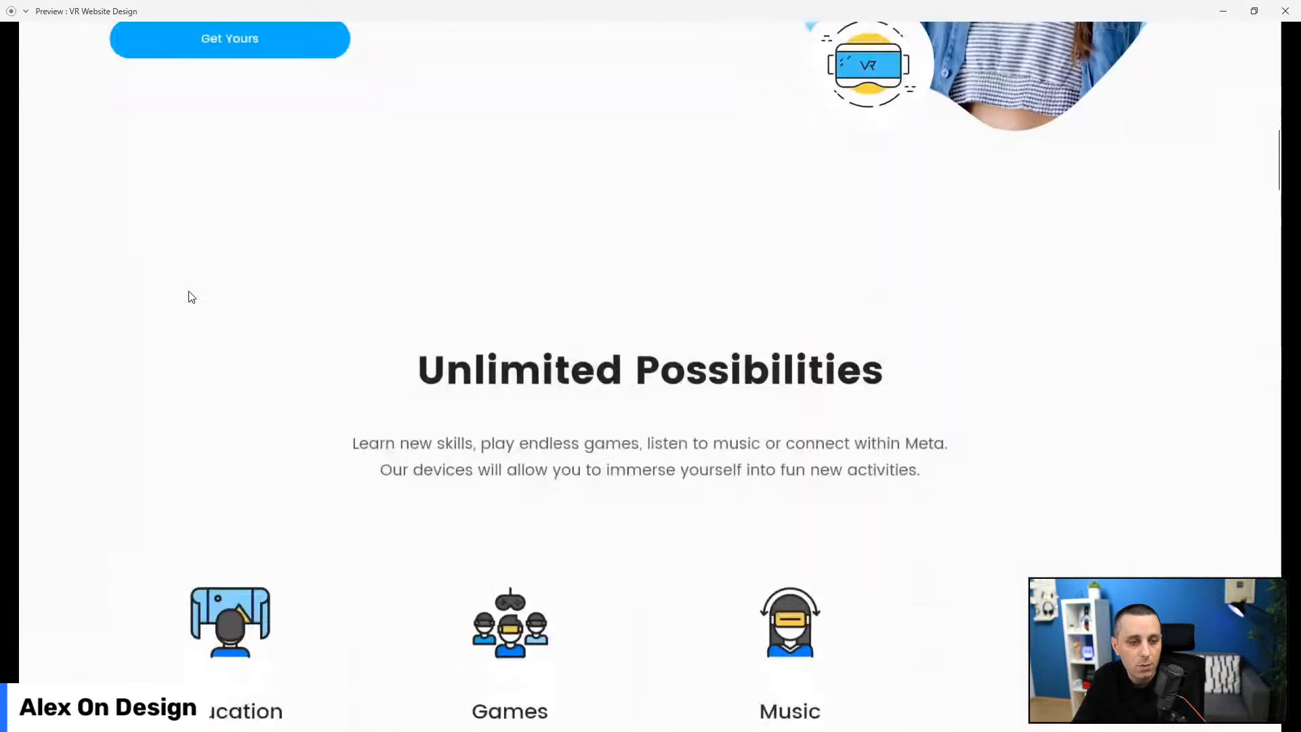
pyautogui.scroll(-2, 527, 161)
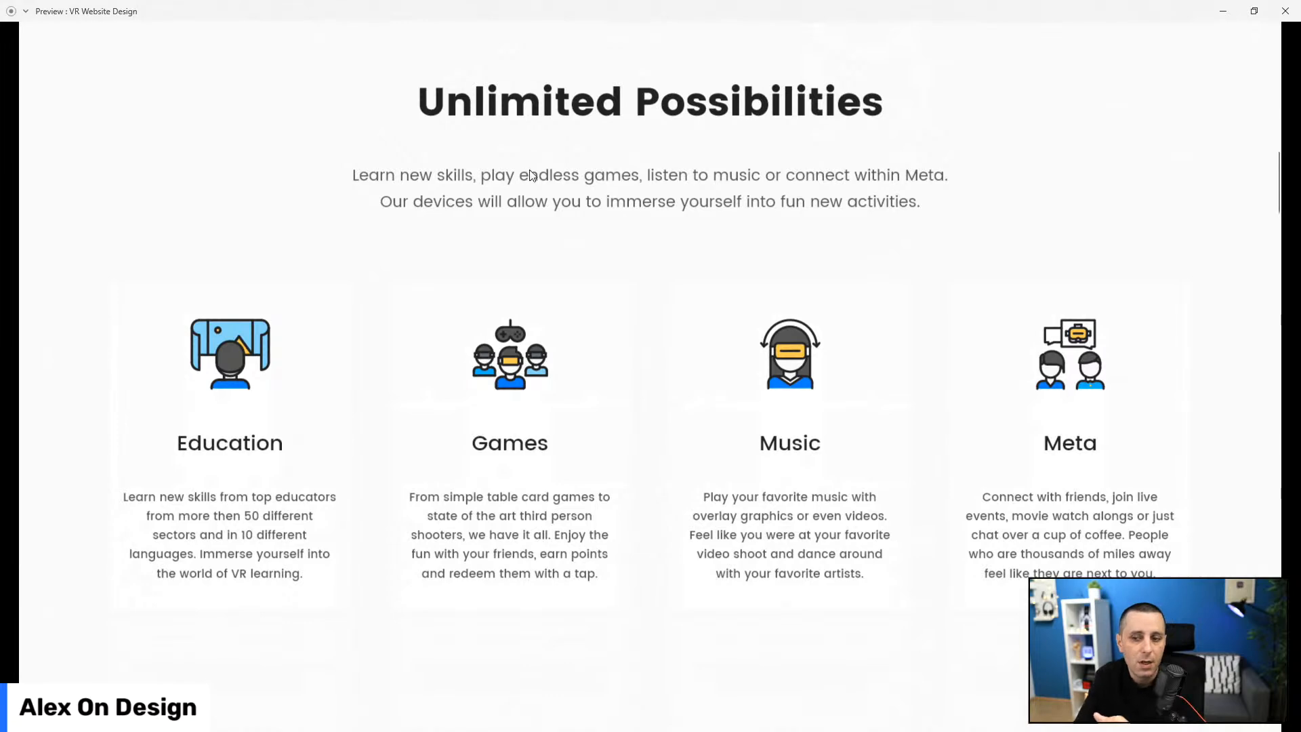
pyautogui.scroll(-10, 532, 175)
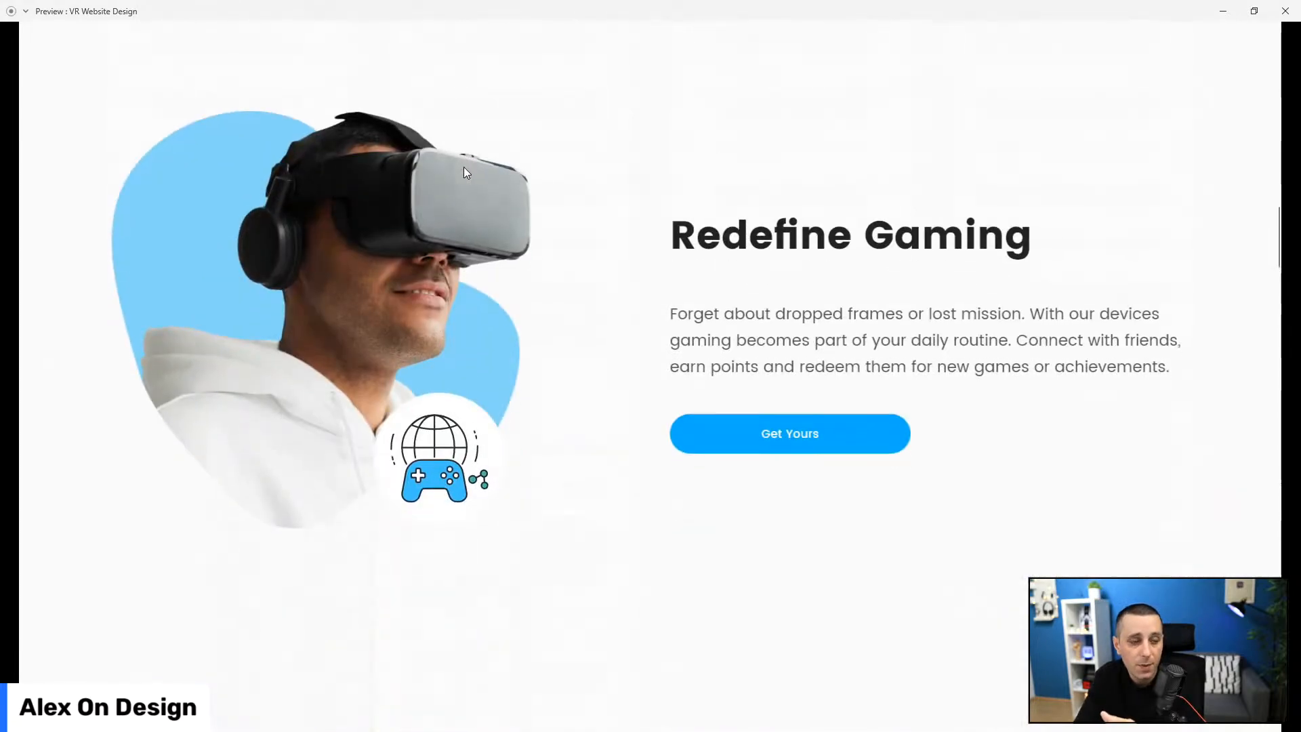
pyautogui.scroll(-8, 464, 170)
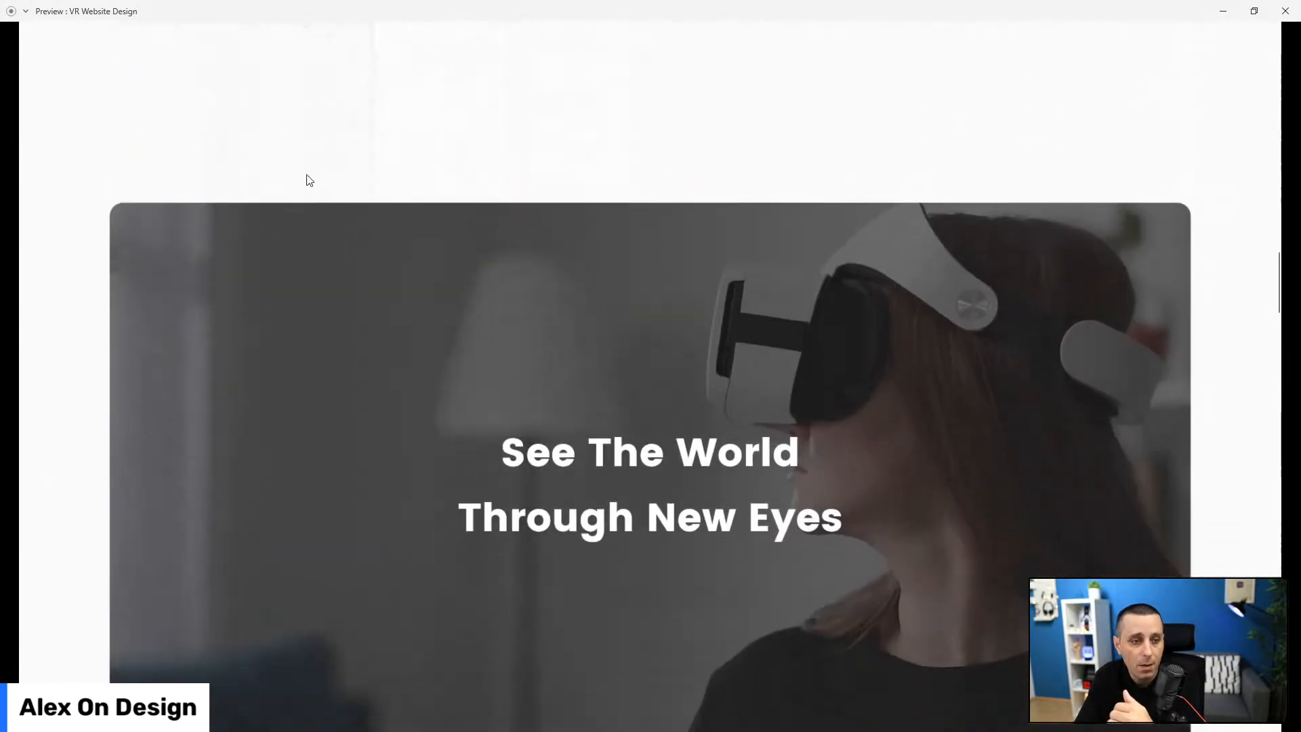
pyautogui.scroll(-2, 305, 178)
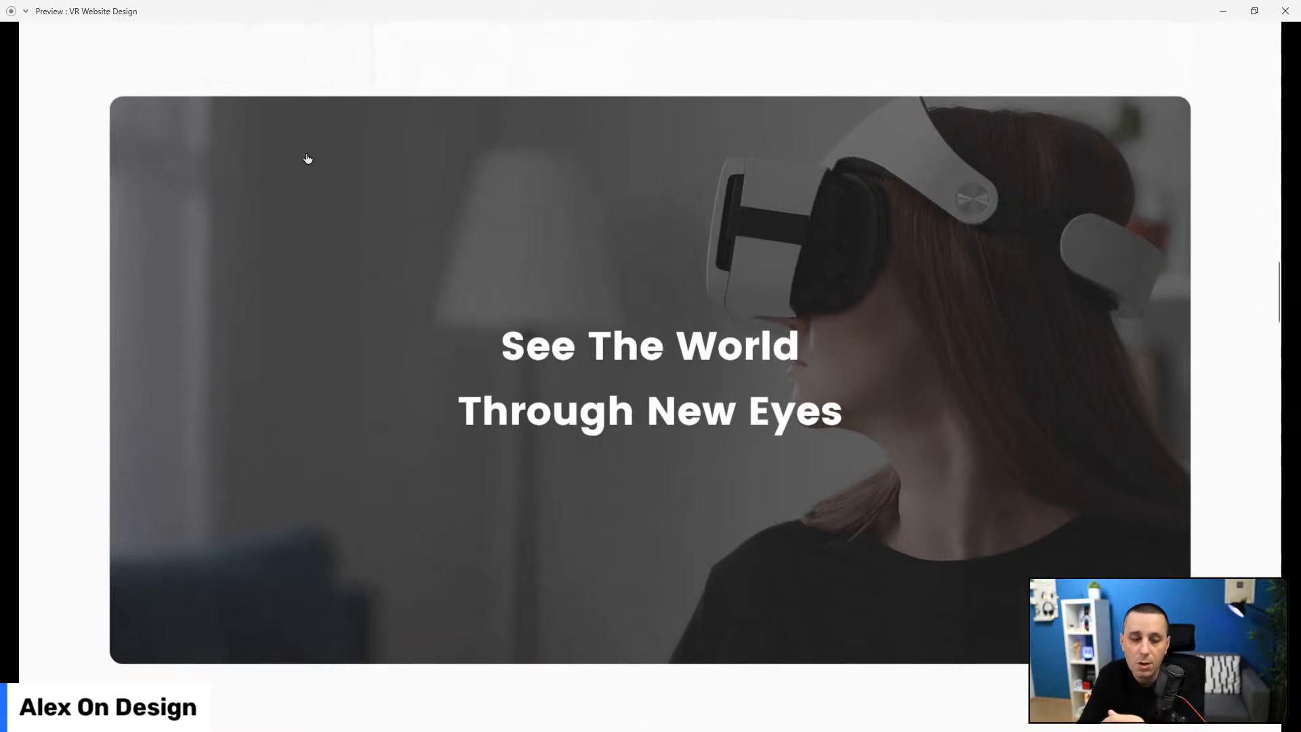
# - Examine the previewed spacing from the video section through cutting edge, testimonial, all in one and accessories to the footer, and close the preview
pyautogui.scroll(-11, 305, 163)
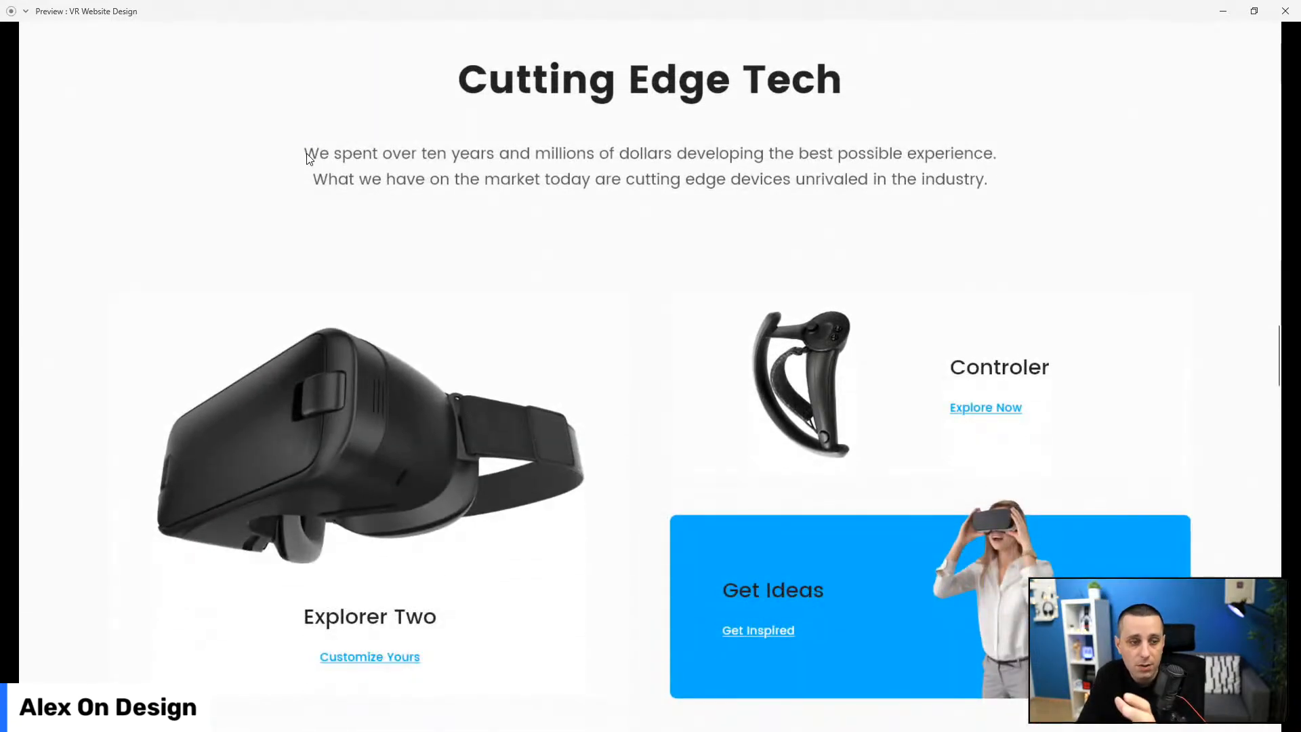
pyautogui.scroll(-8, 308, 159)
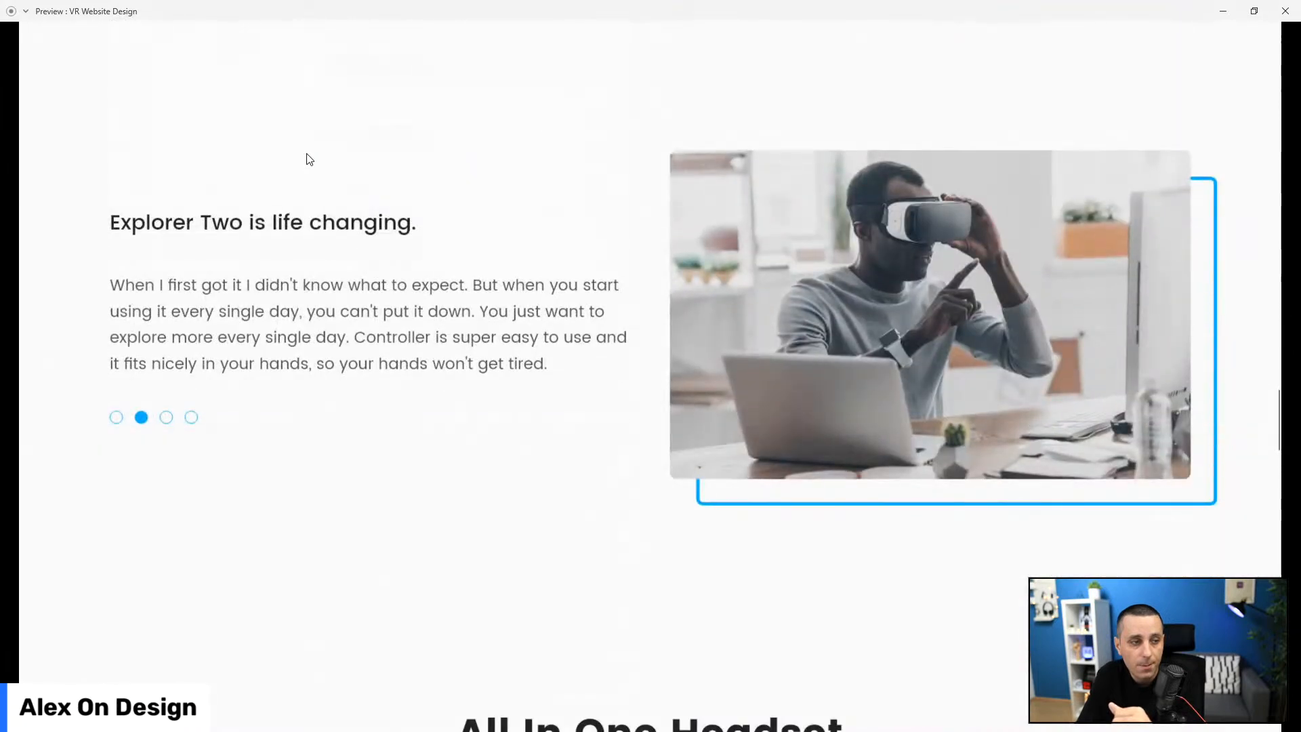
pyautogui.scroll(2, 309, 159)
pyautogui.scroll(-2, 309, 159)
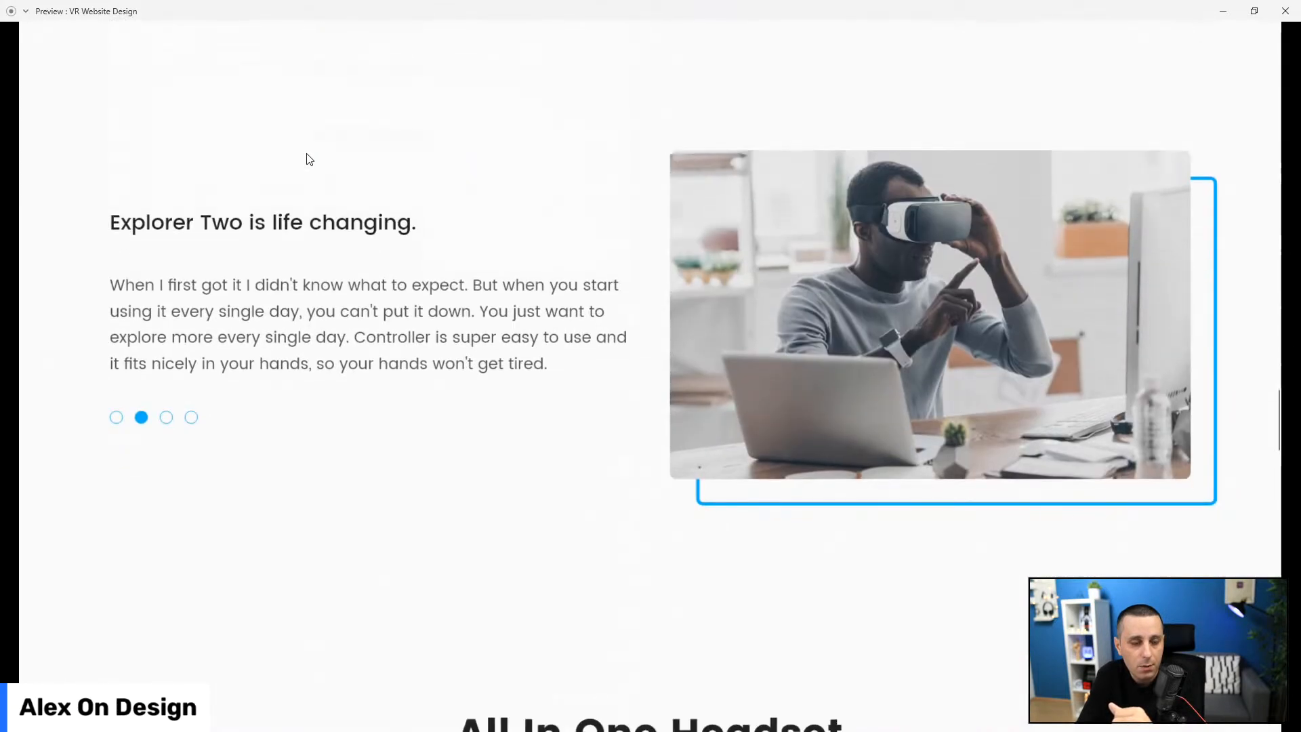
pyautogui.scroll(-5, 309, 159)
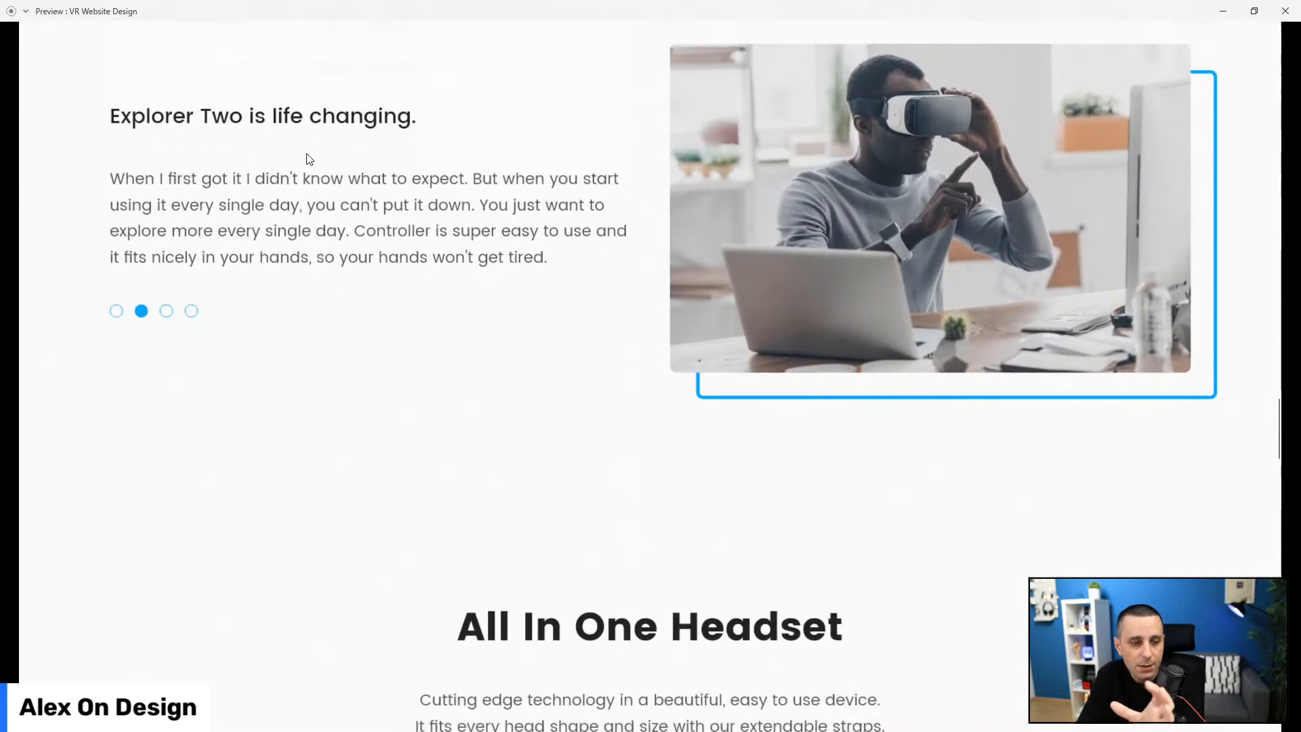
pyautogui.scroll(5, 308, 159)
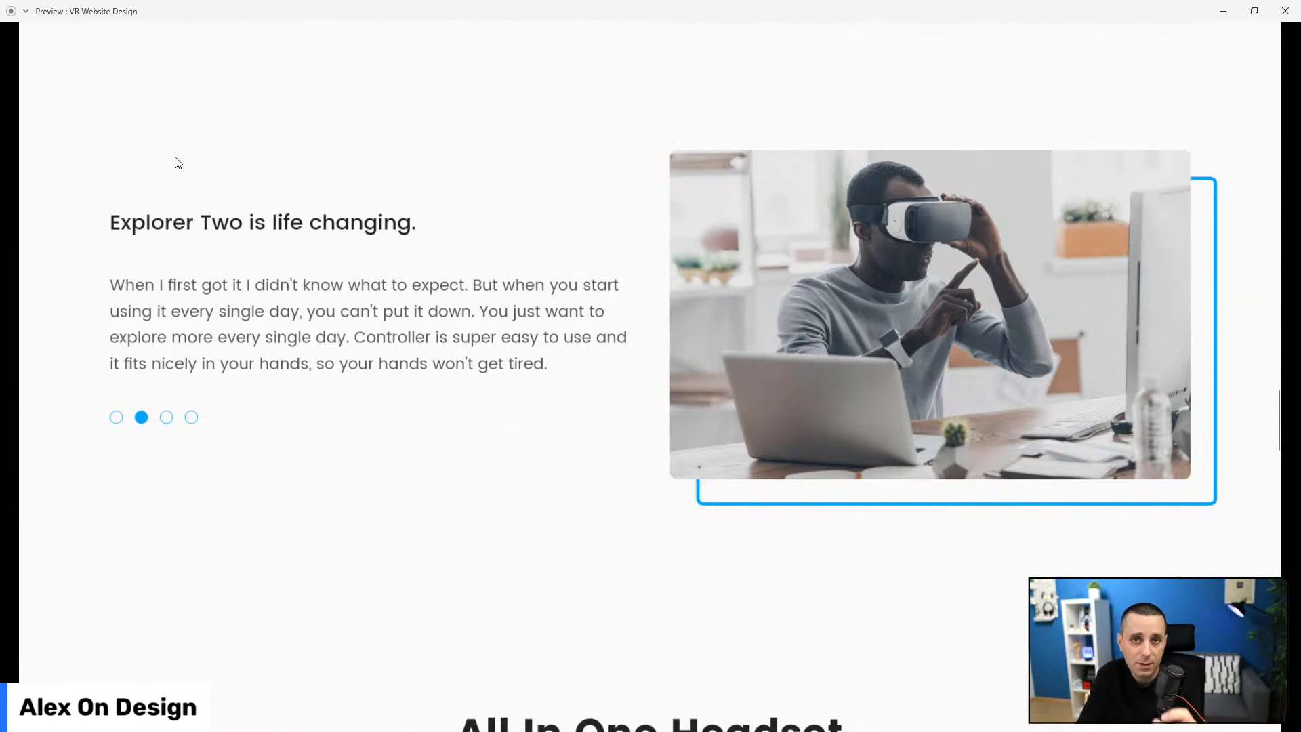
pyautogui.scroll(2, 177, 163)
pyautogui.scroll(-12, 178, 162)
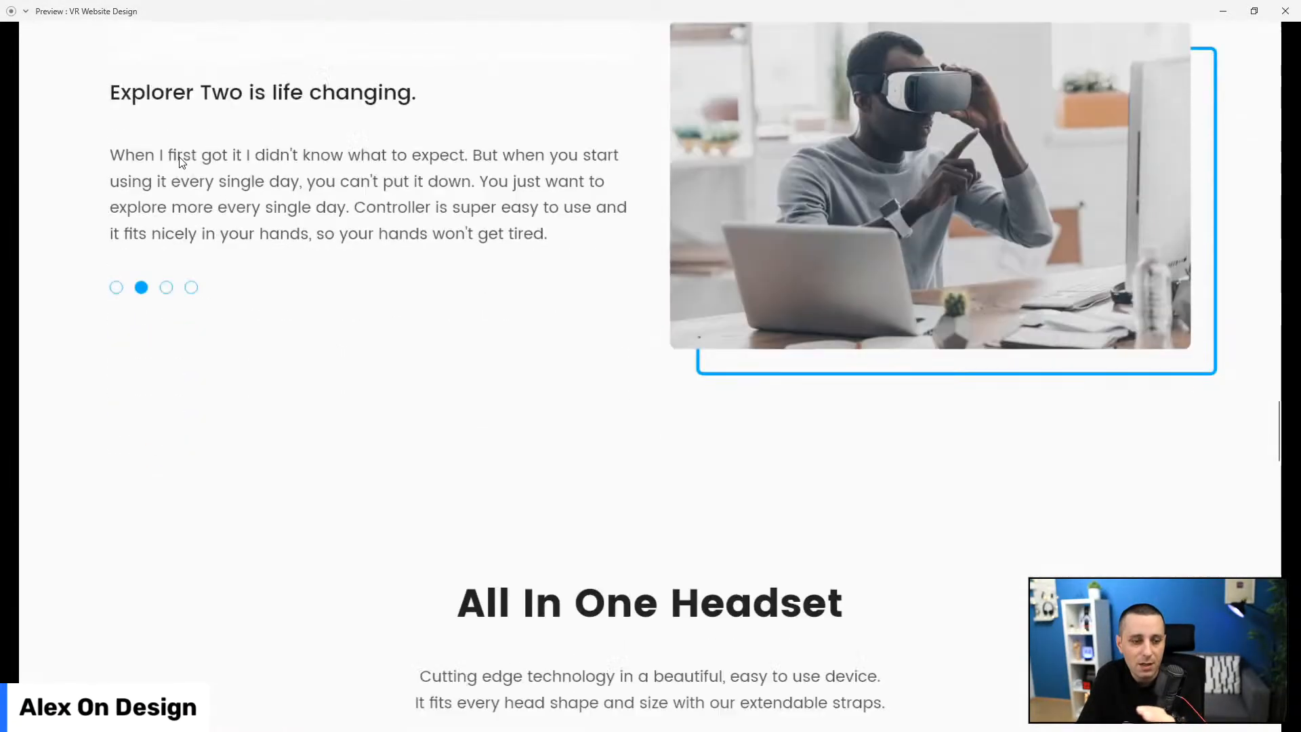
pyautogui.scroll(-3, 181, 162)
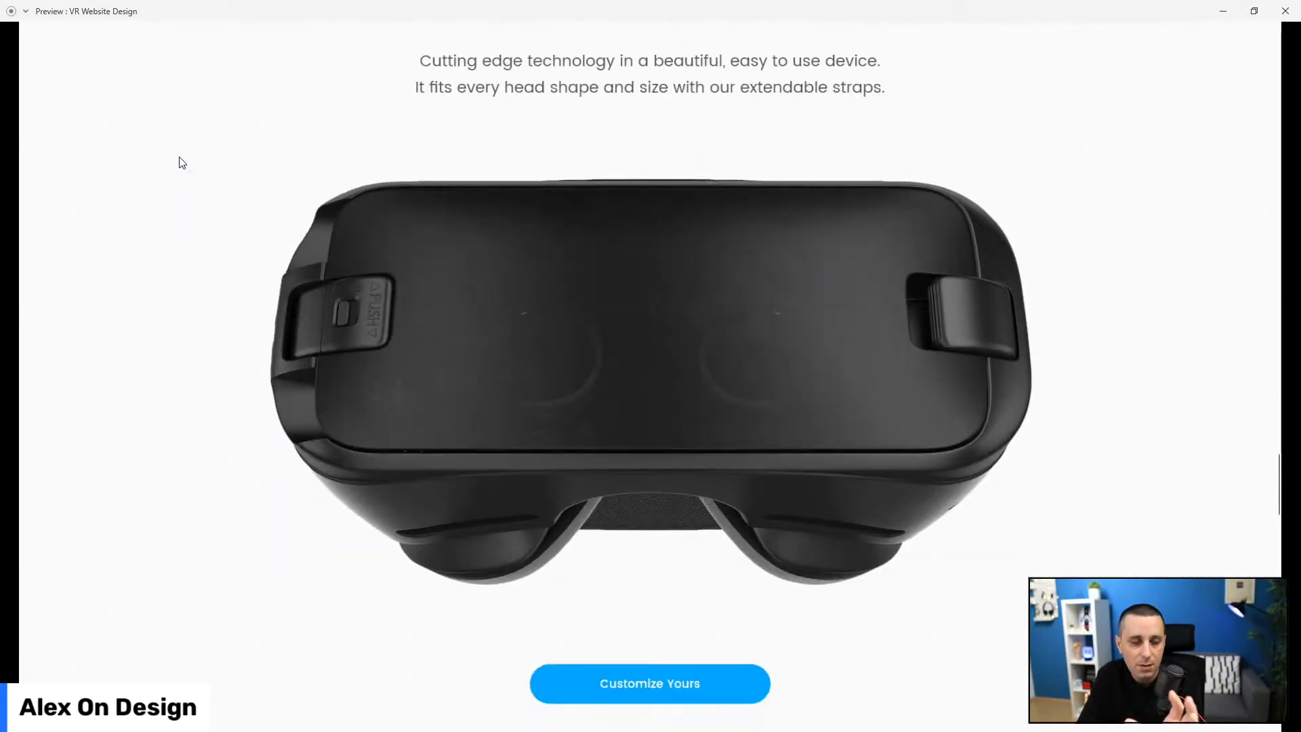
pyautogui.scroll(3, 224, 165)
pyautogui.scroll(-12, 224, 165)
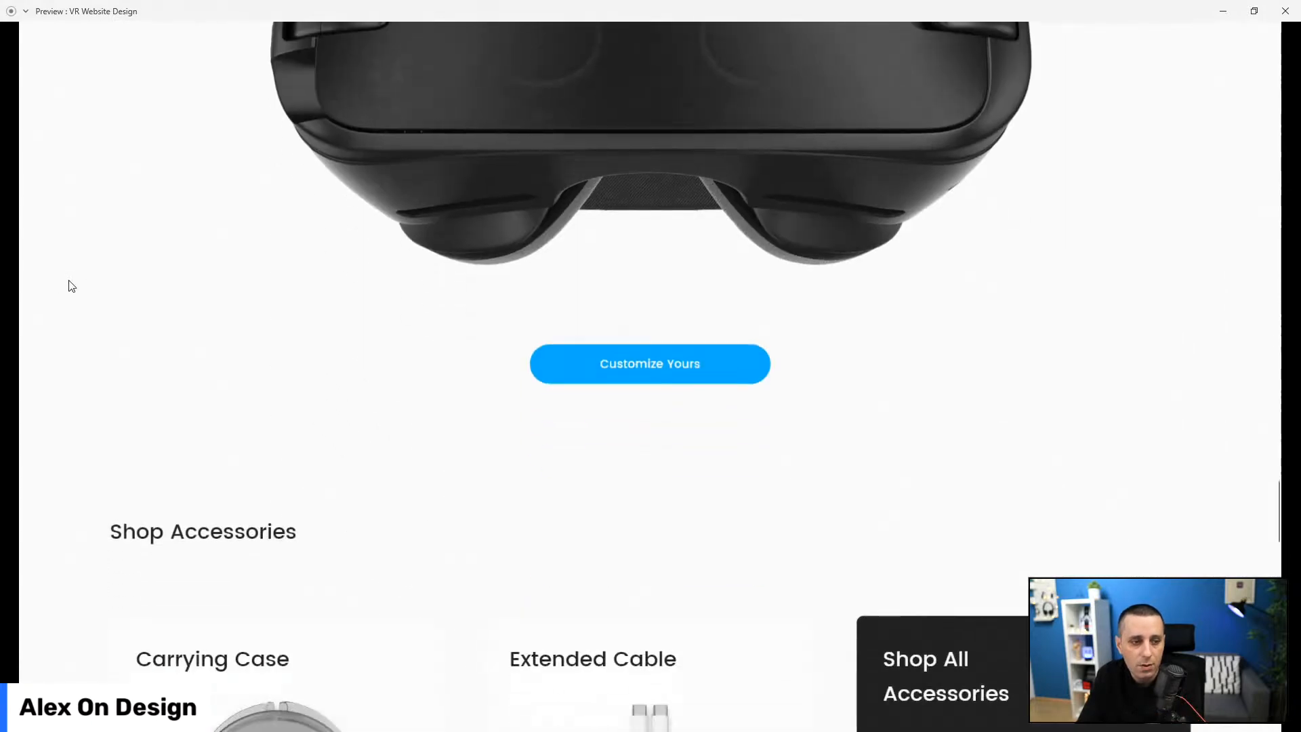
pyautogui.scroll(-10, 73, 285)
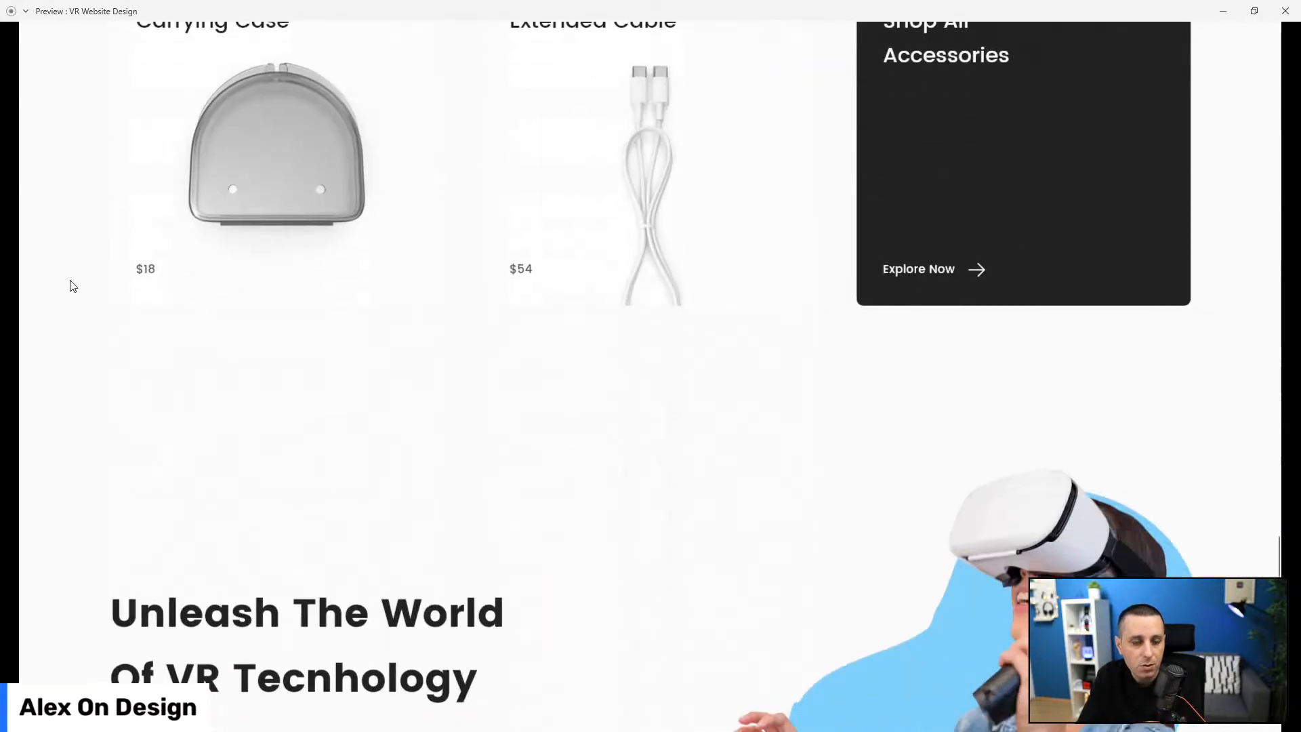
pyautogui.scroll(-6, 74, 286)
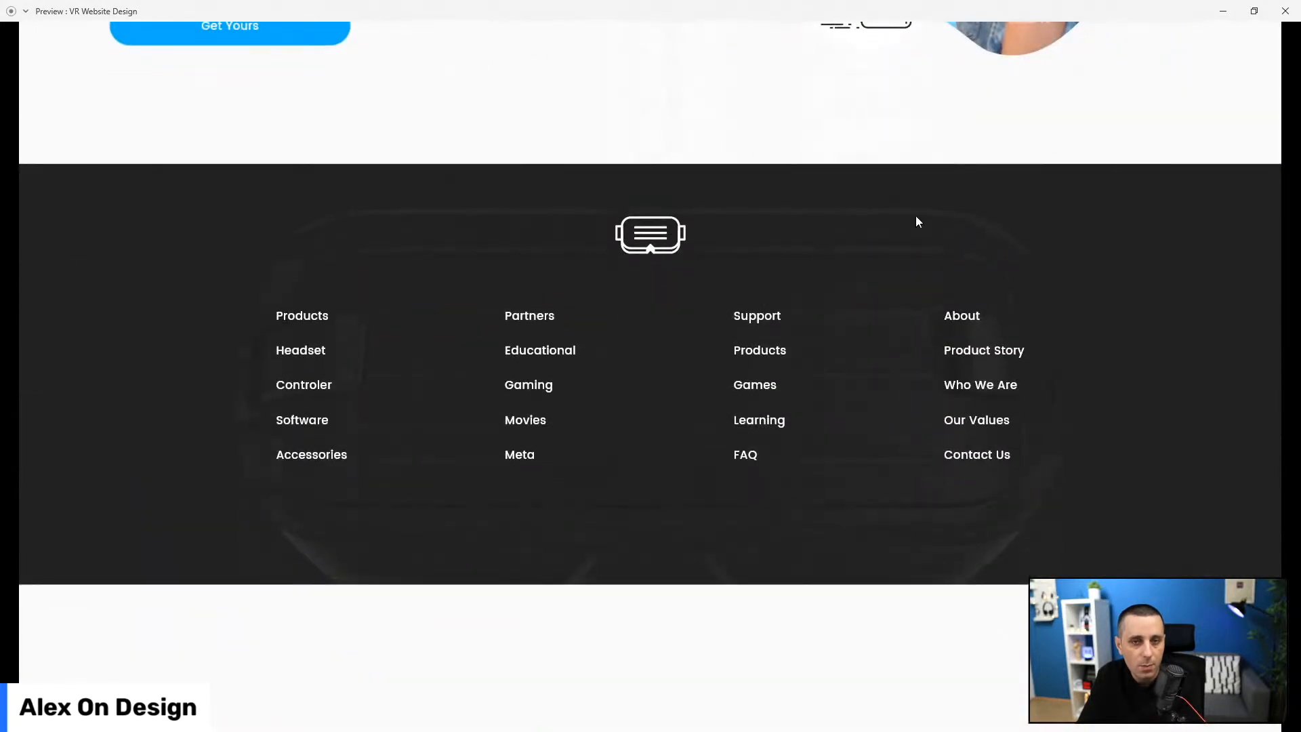
pyautogui.click(1285, 10)
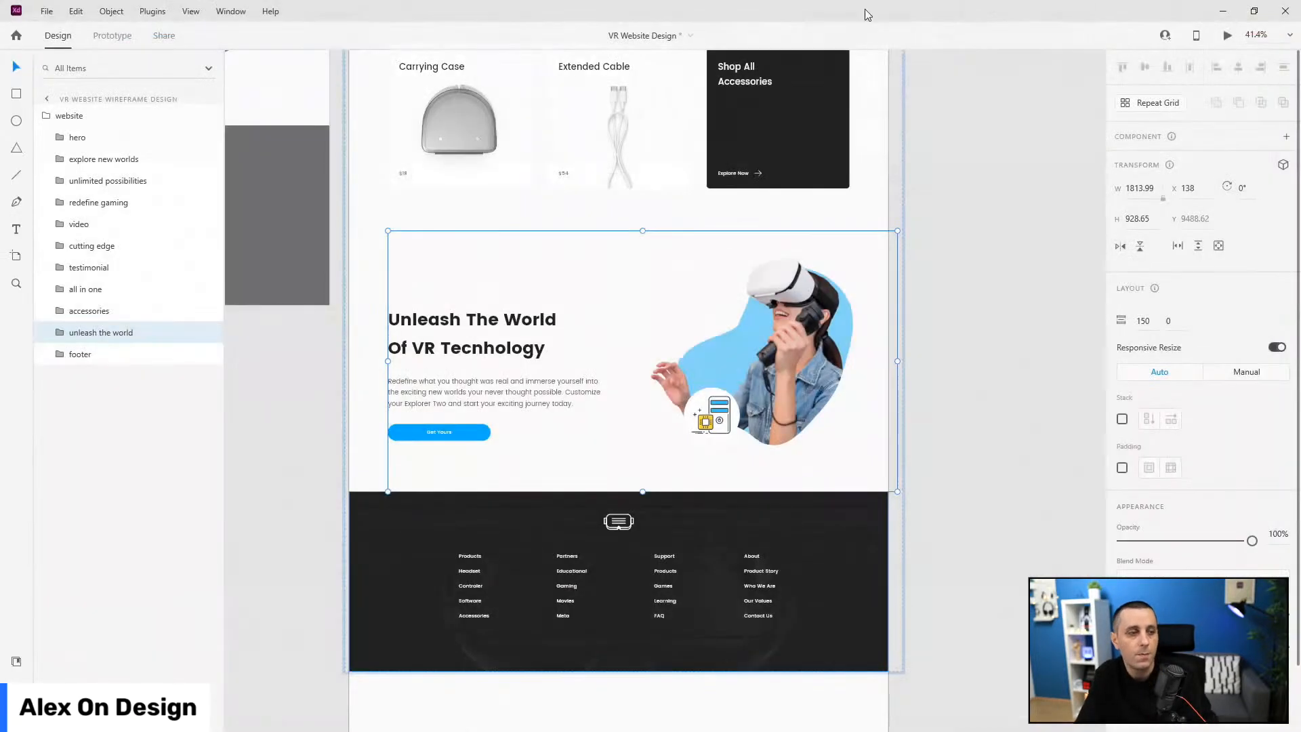
# - Turn off stack and padding on the website group and ungroup it into its separate section groups
pyautogui.click(49, 120)
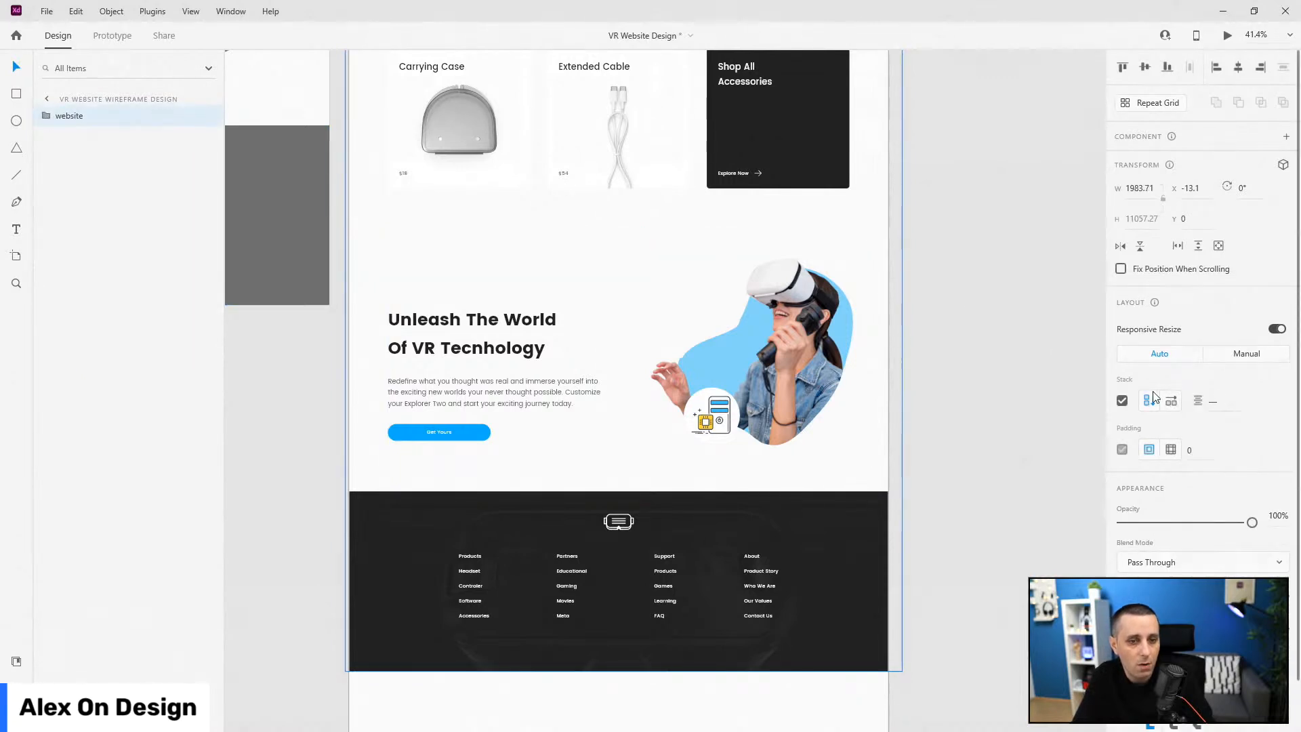
pyautogui.click(1122, 400)
pyautogui.click(1122, 448)
pyautogui.rightClick(96, 123)
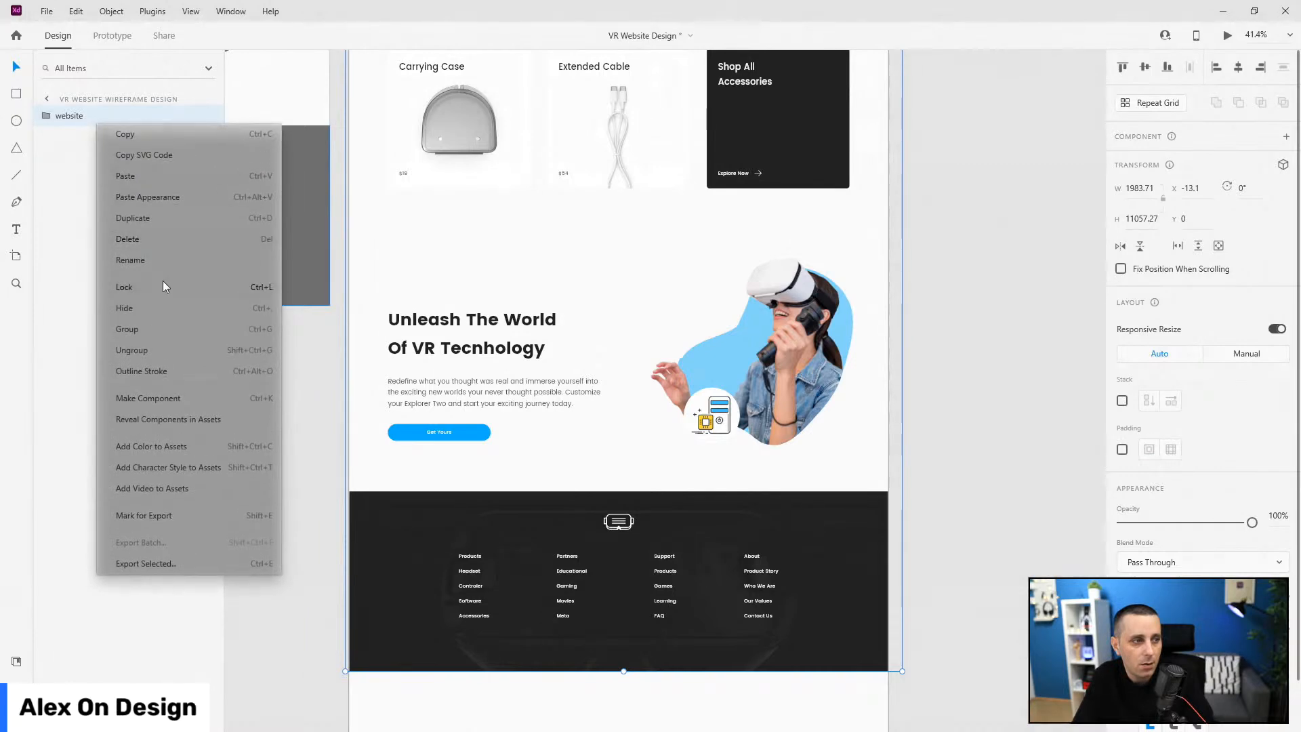
pyautogui.click(156, 355)
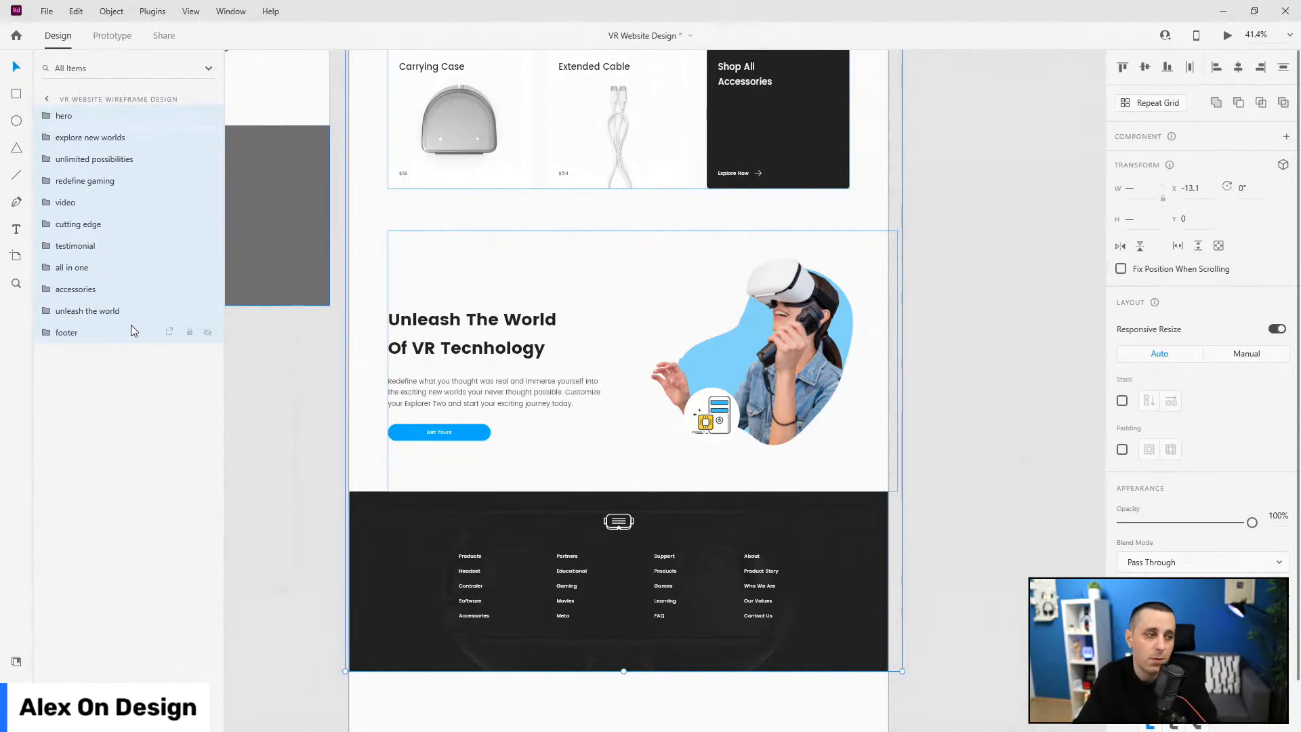
# - Shorten the VR Website Wireframe Design artboard to a height of 11057 so it ends at the footer's lower edge
pyautogui.scroll(-3, 608, 441)
pyautogui.click(703, 540)
pyautogui.scroll(-5, 703, 539)
pyautogui.scroll(-2, 703, 539)
pyautogui.click(681, 573)
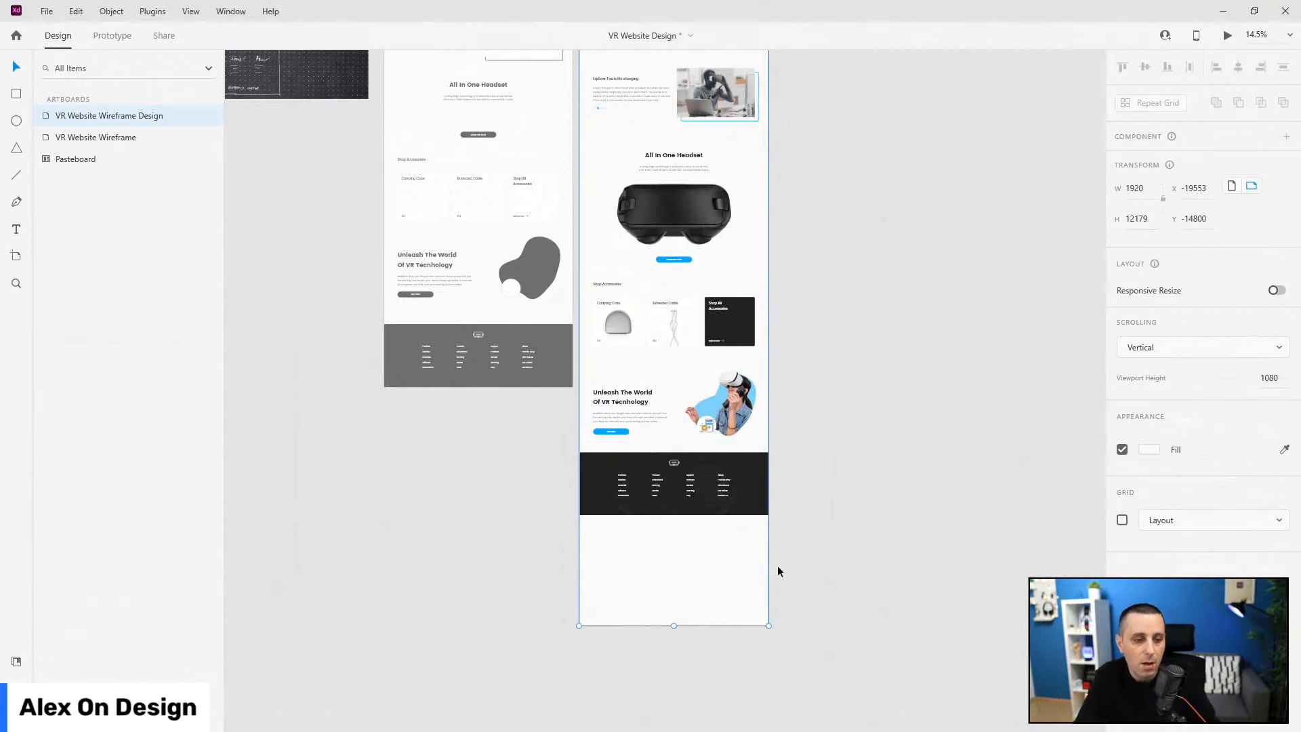
pyautogui.moveTo(673, 623); pyautogui.dragTo(680, 526)
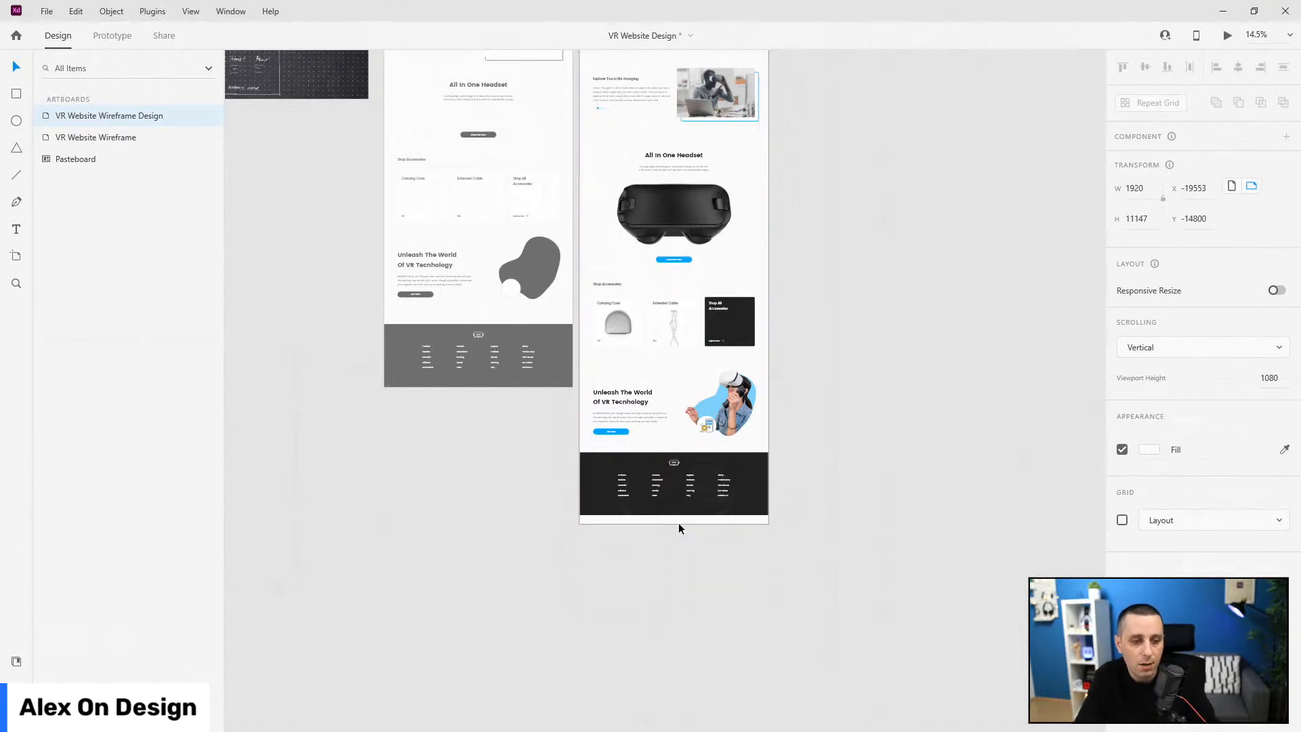
pyautogui.scroll(10, 680, 526)
pyautogui.scroll(5, 679, 521)
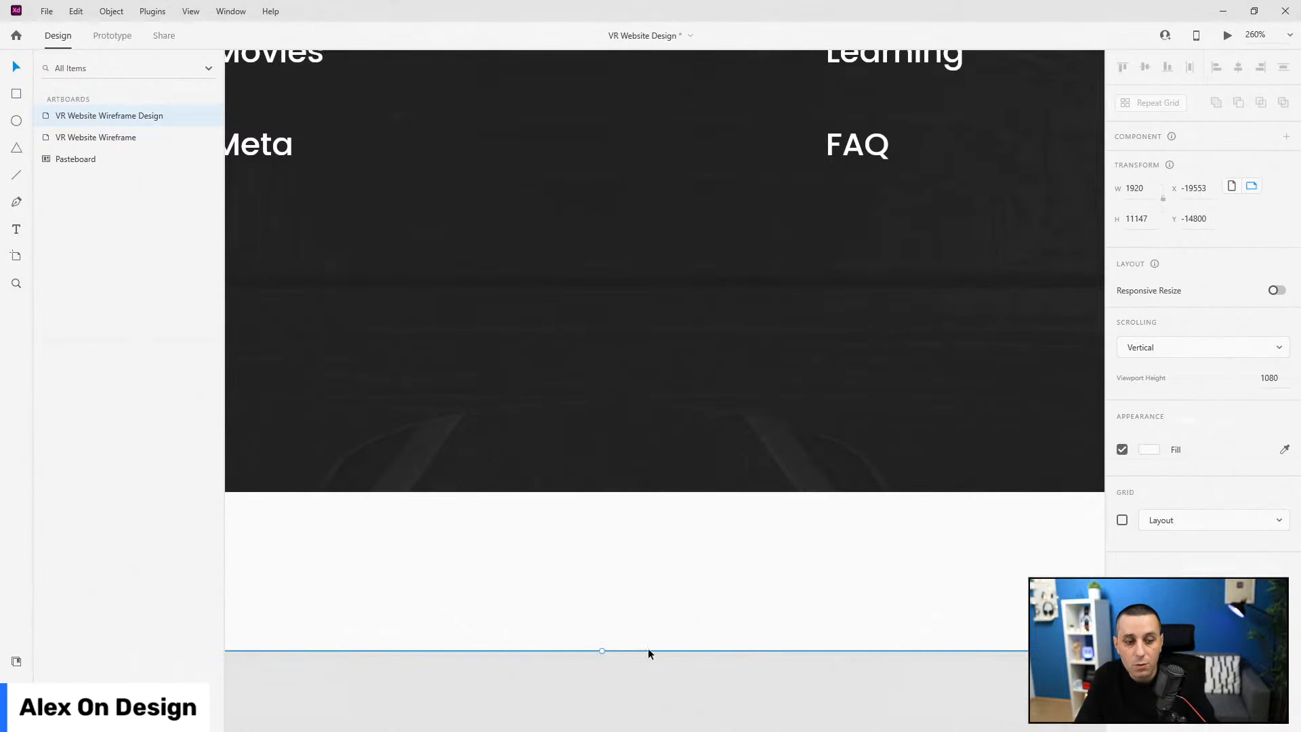
pyautogui.moveTo(606, 625); pyautogui.dragTo(640, 490)
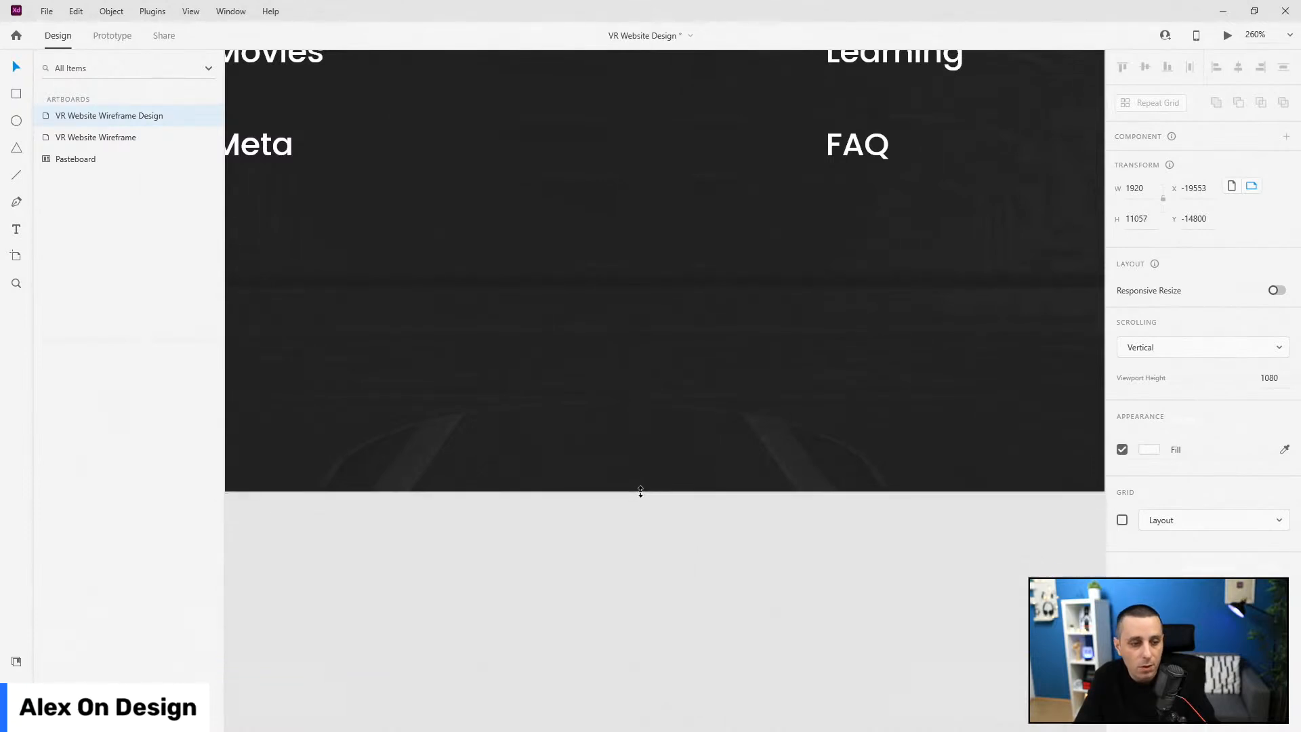
pyautogui.hotkey('ctrl', '0')
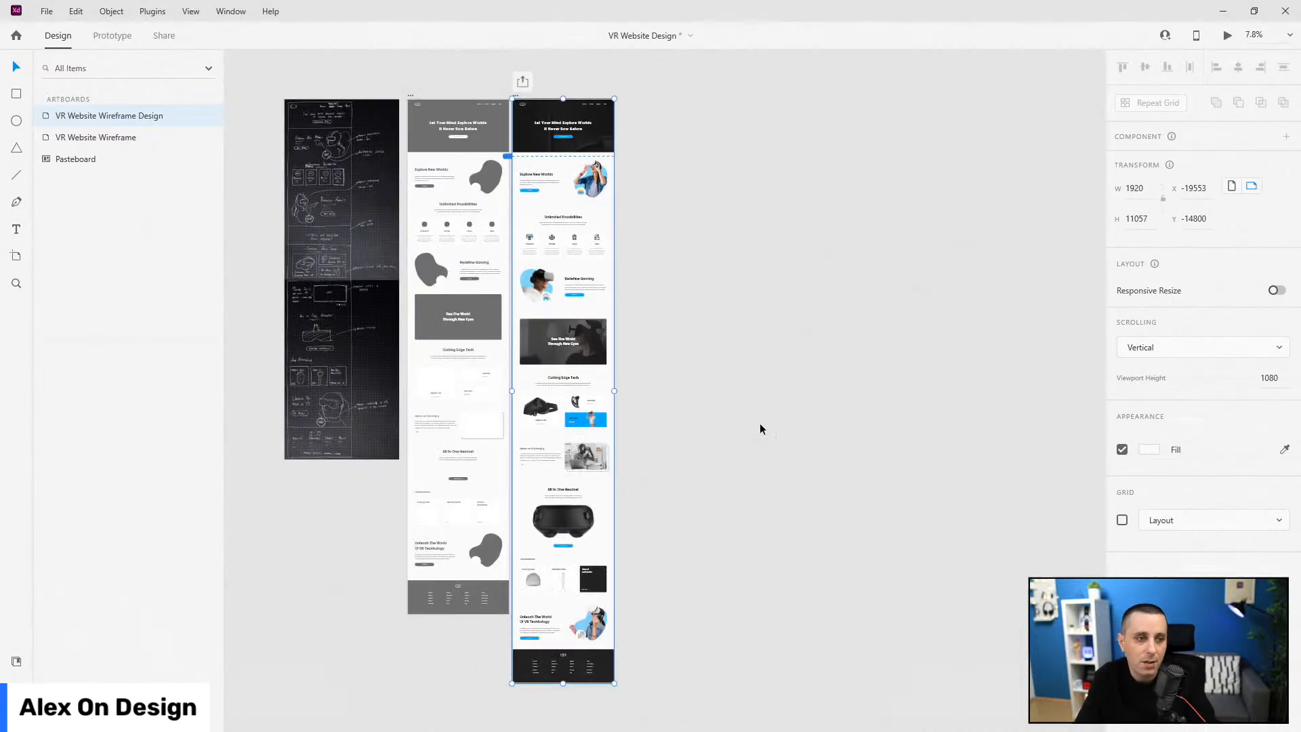
pyautogui.click(760, 427)
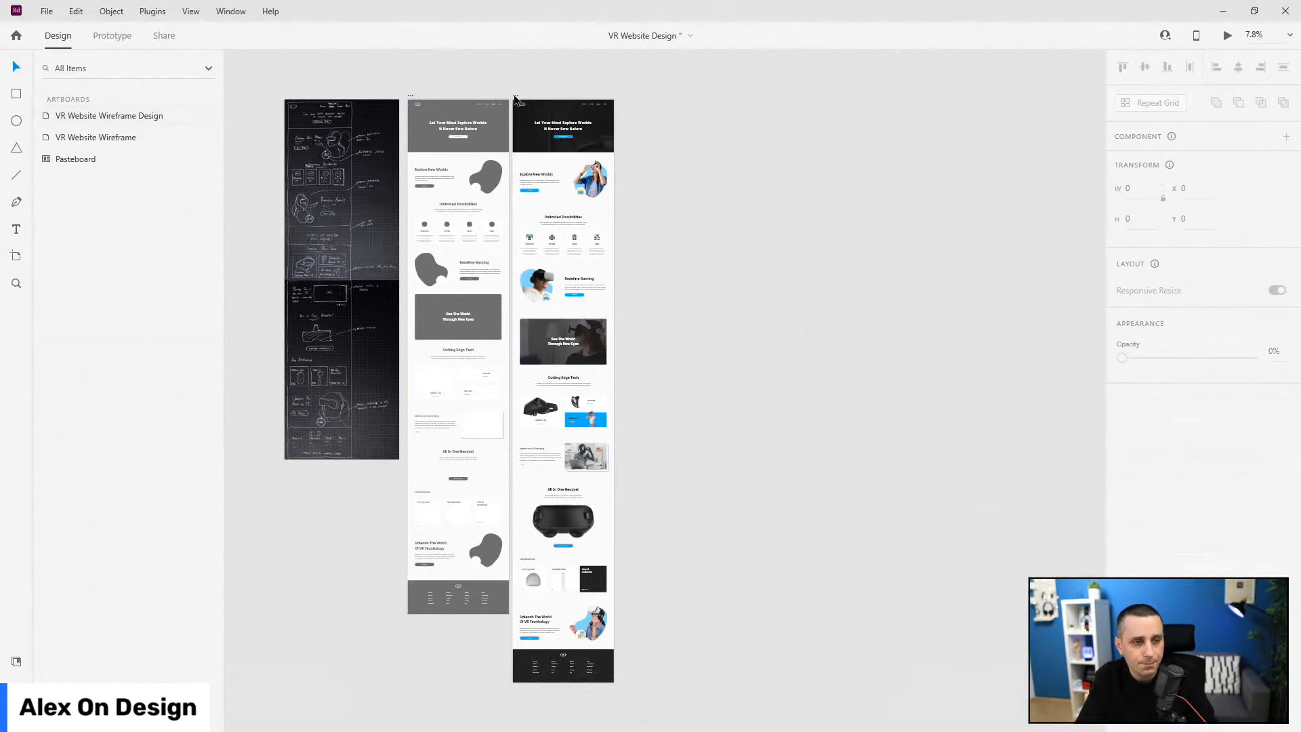
# - Preview the finished design artboard full screen and review the hero, explore new worlds, unlimited possibilities, redefine gaming and video sections
pyautogui.click(515, 99)
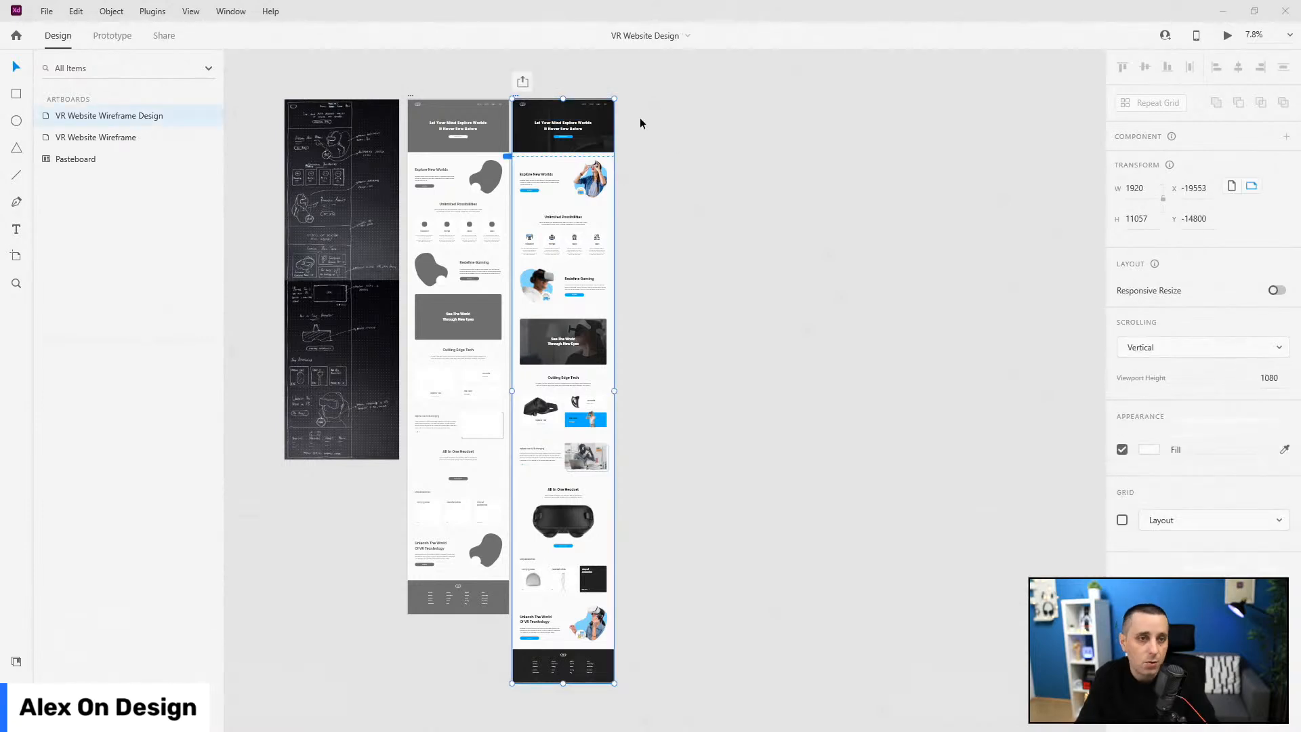
pyautogui.hotkey('ctrl', 'Return')
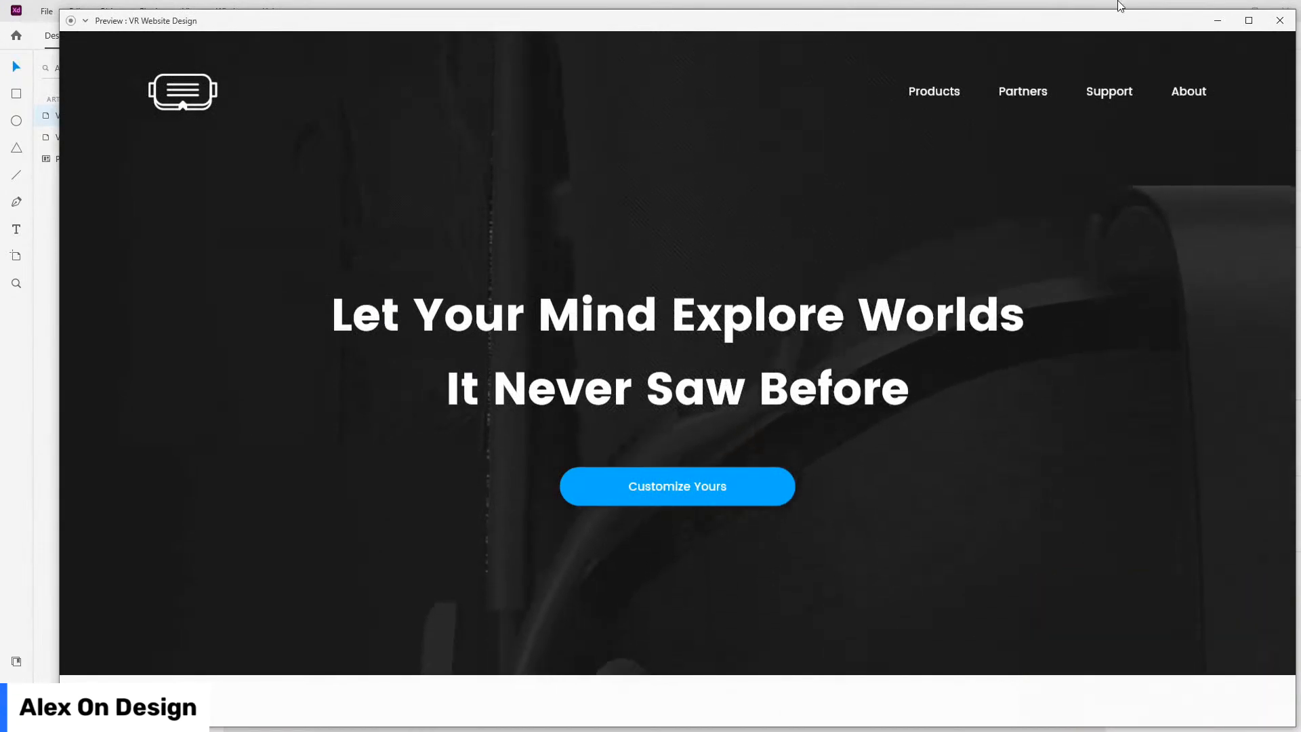
pyautogui.doubleClick(1081, 6)
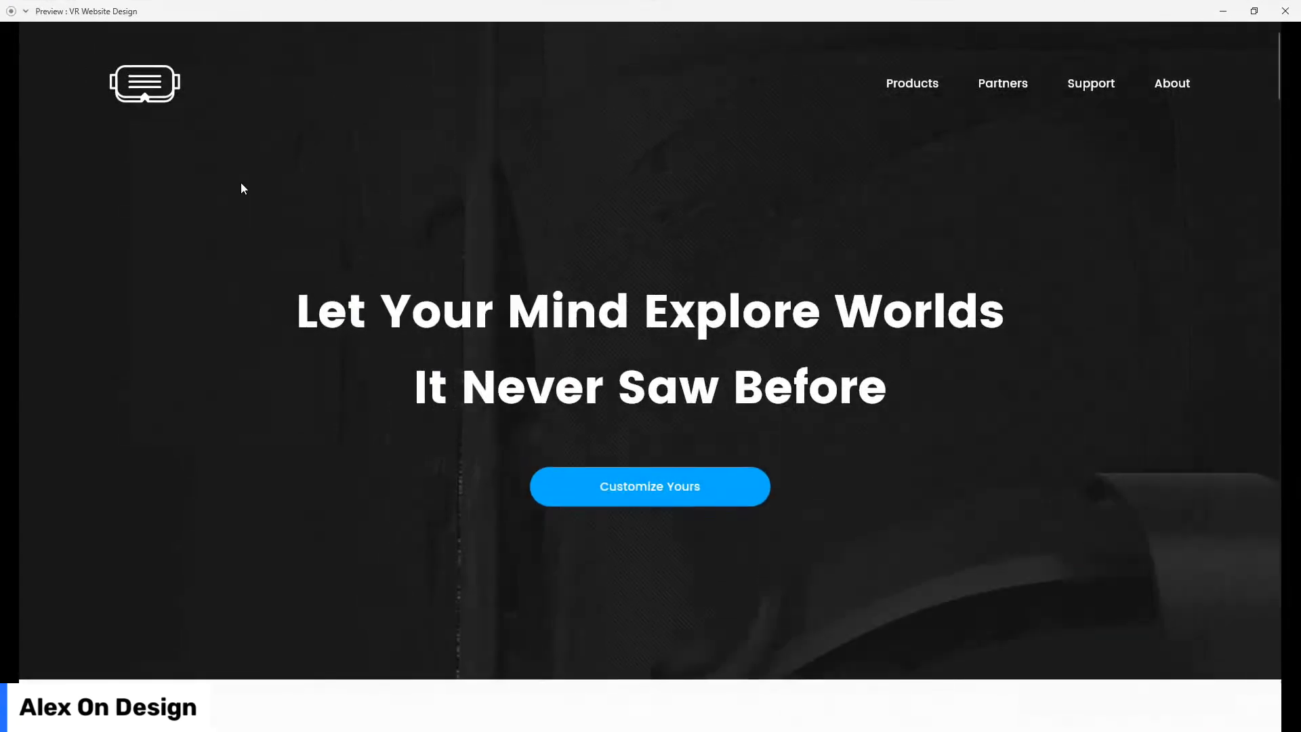
pyautogui.scroll(-8, 152, 276)
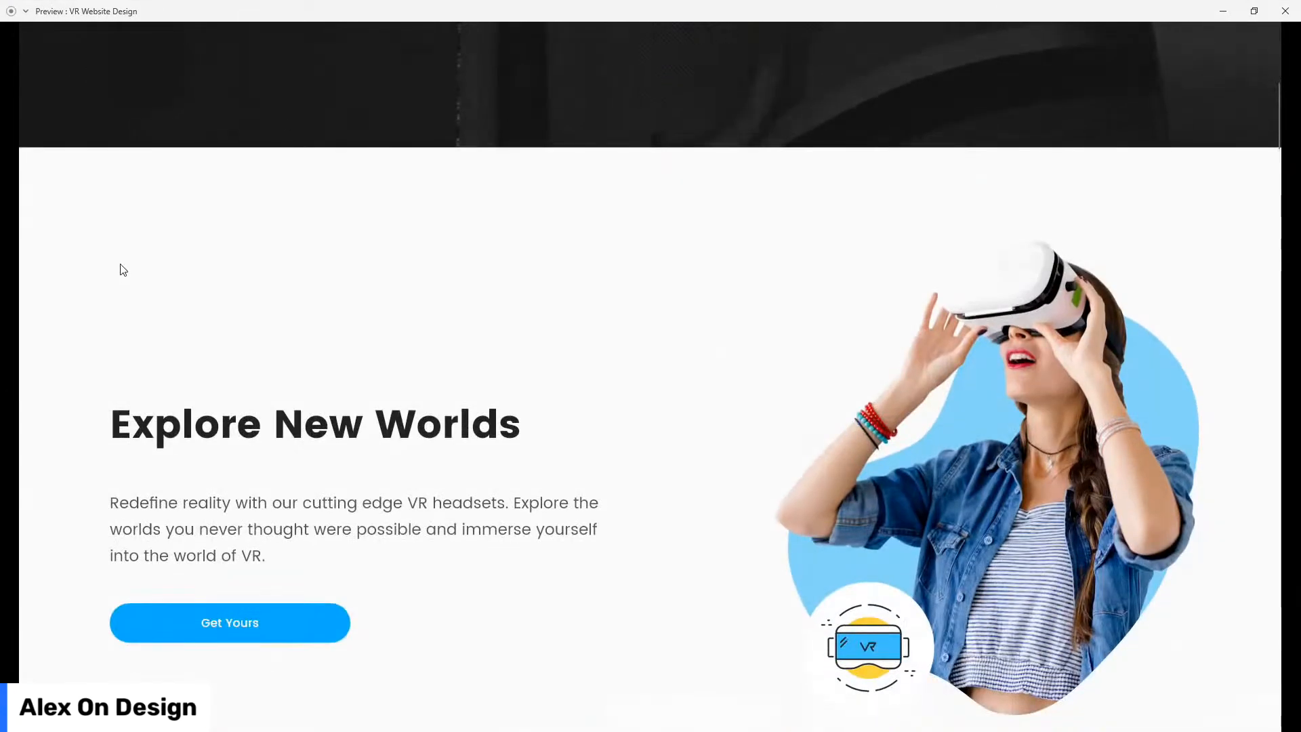
pyautogui.scroll(-3, 113, 275)
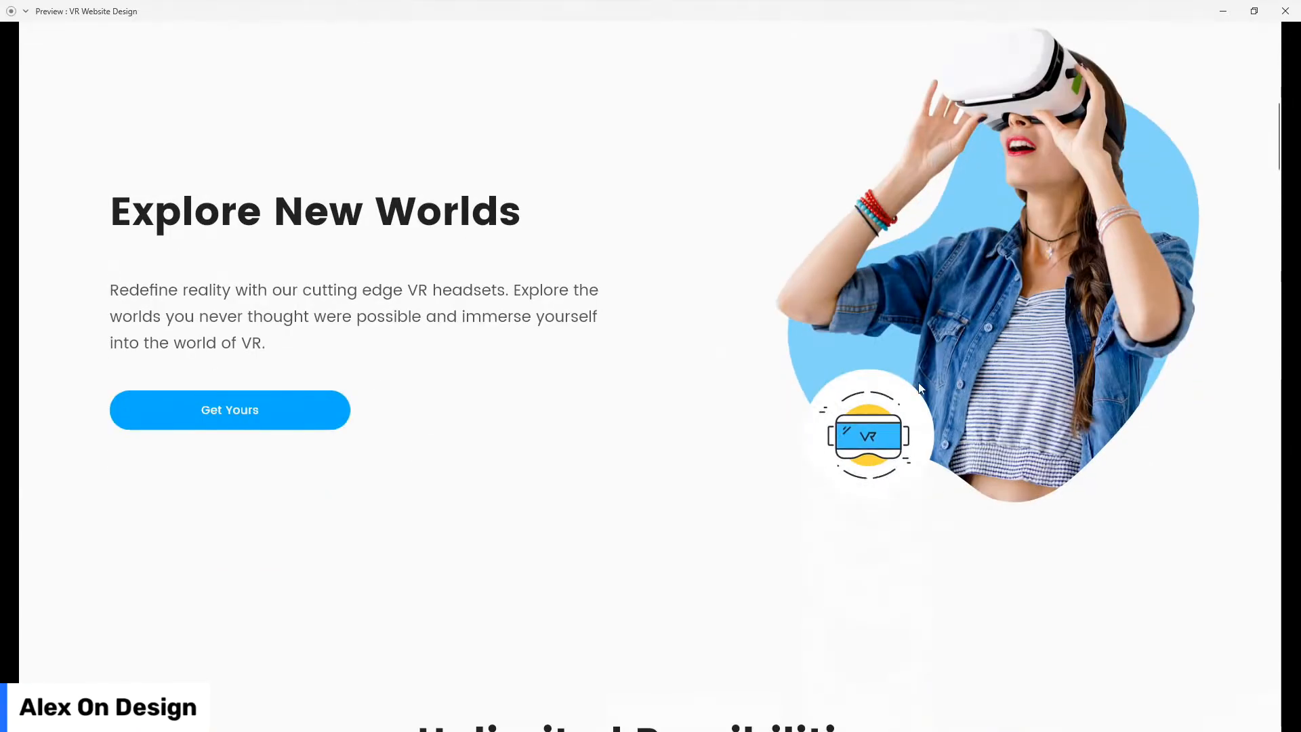
pyautogui.scroll(-8, 88, 342)
pyautogui.scroll(-2, 103, 340)
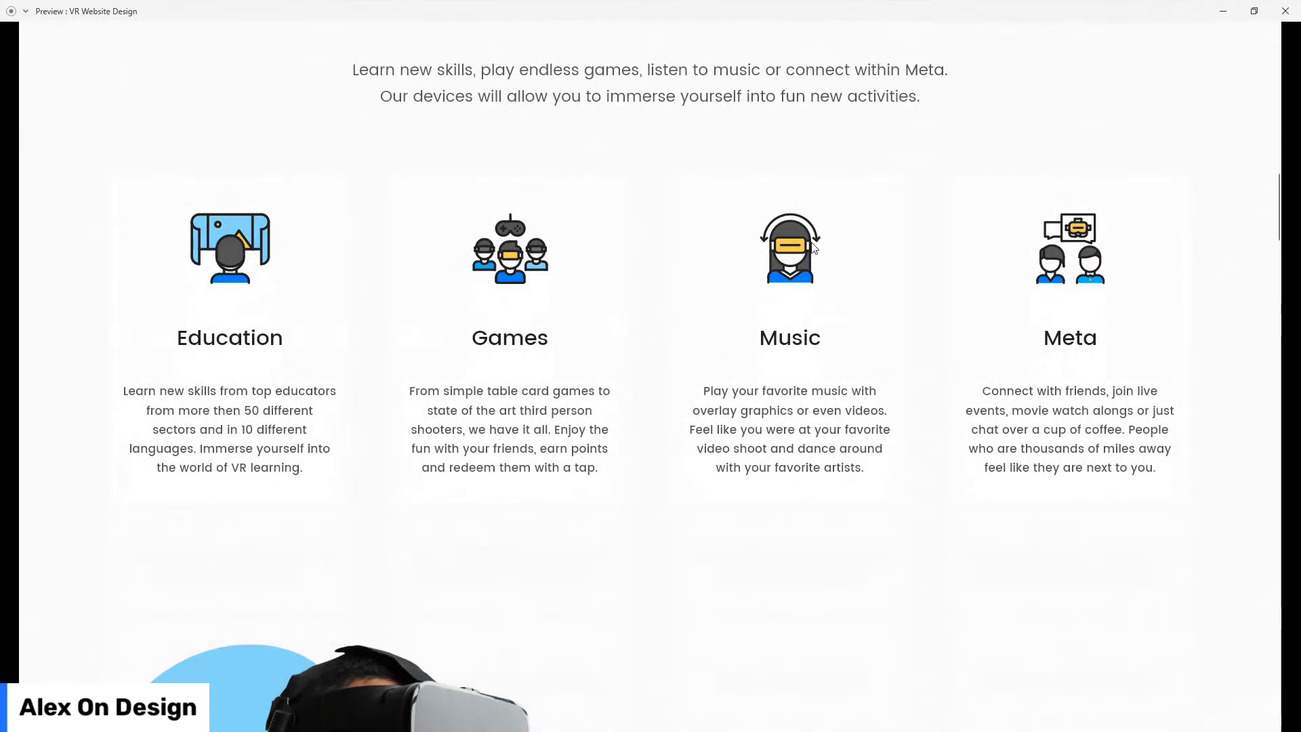
pyautogui.scroll(-7, 115, 298)
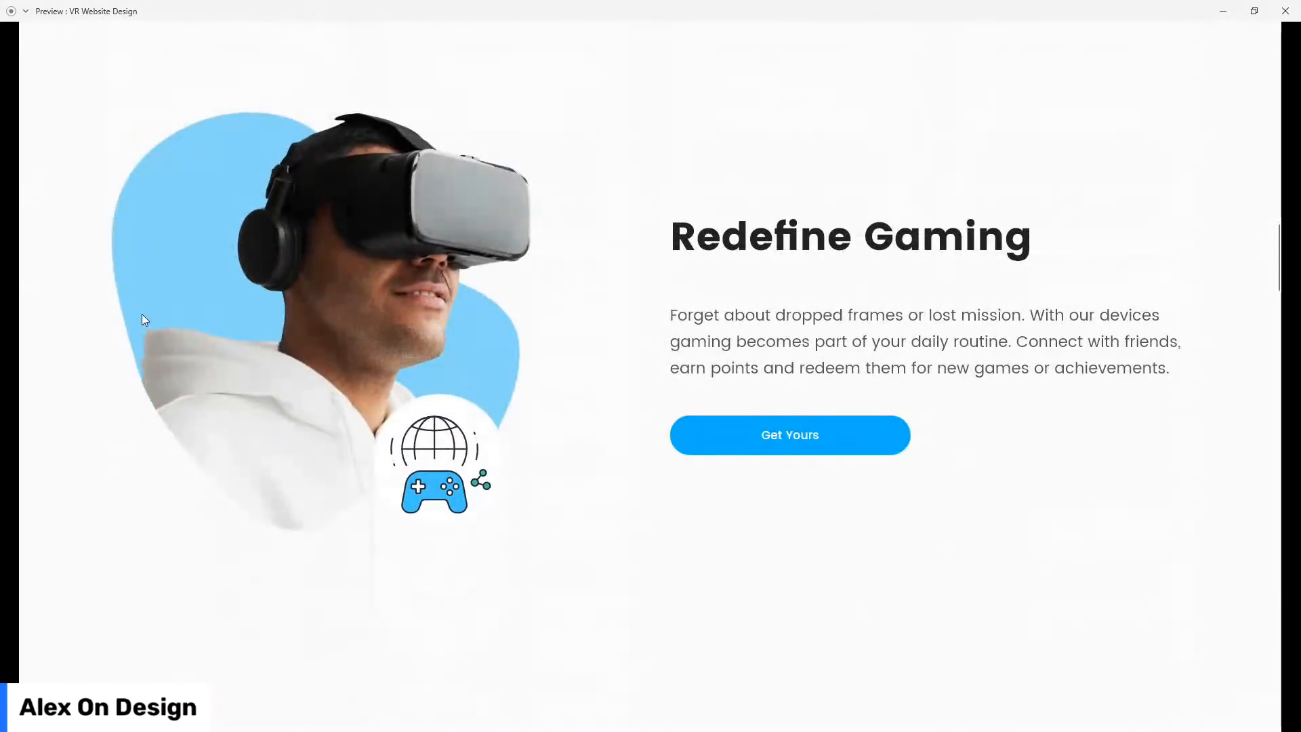
pyautogui.scroll(-1, 275, 432)
pyautogui.scroll(-9, 275, 432)
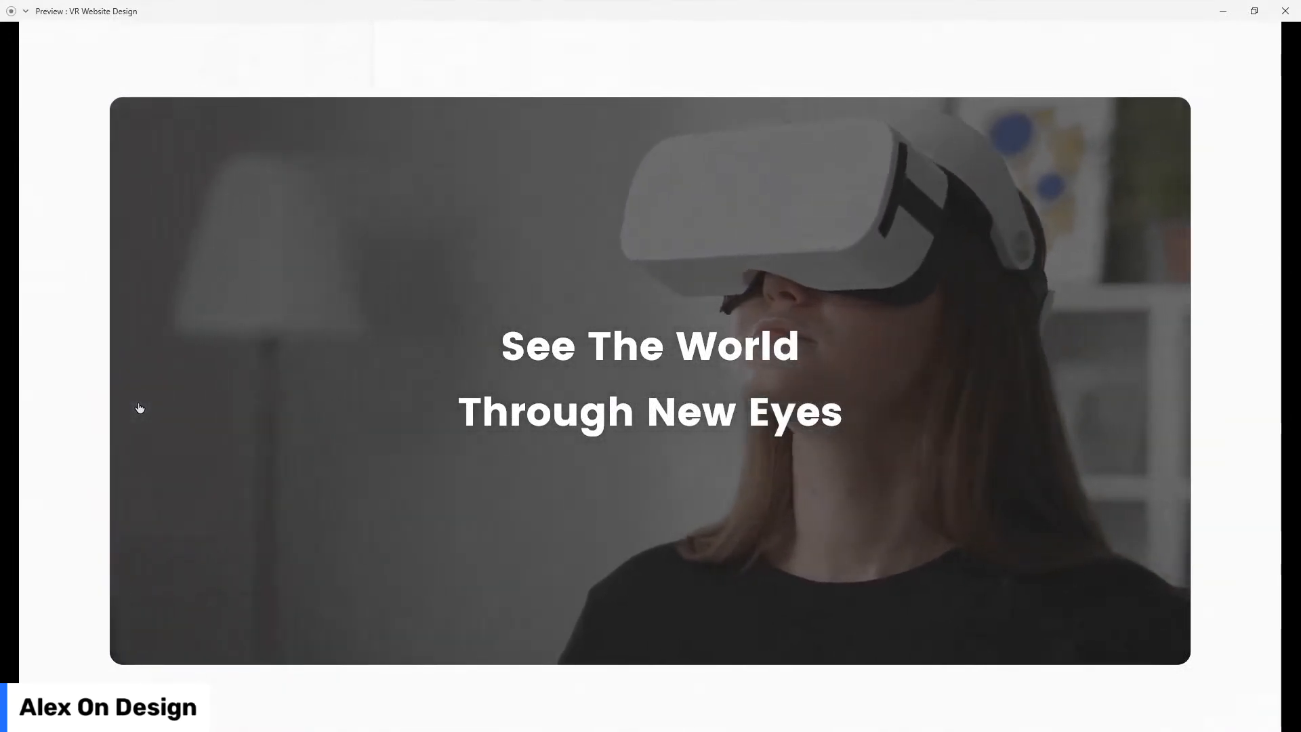
# - Review the previewed design from cutting edge tech and the testimonial down to unleash the world and the footer, and close the preview
pyautogui.scroll(-10, 140, 407)
pyautogui.scroll(-3, 139, 407)
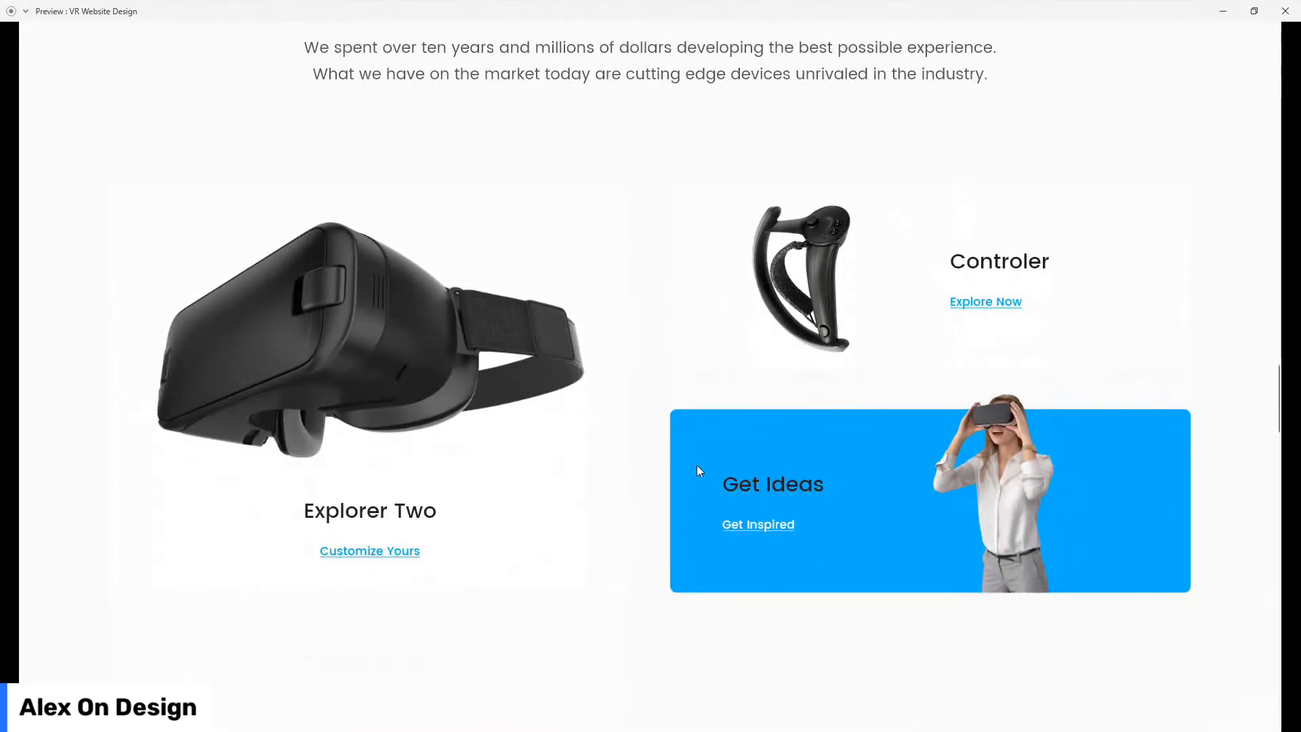
pyautogui.scroll(-10, 256, 327)
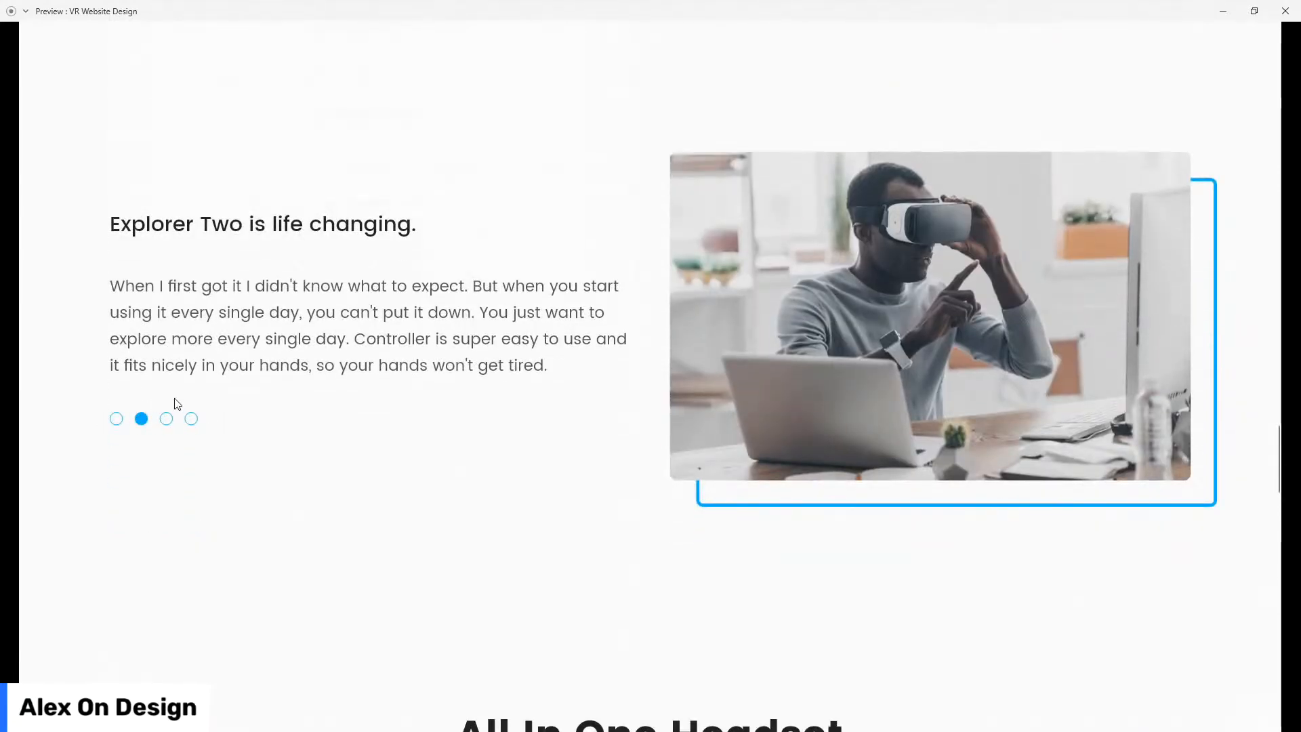
pyautogui.scroll(-10, 293, 319)
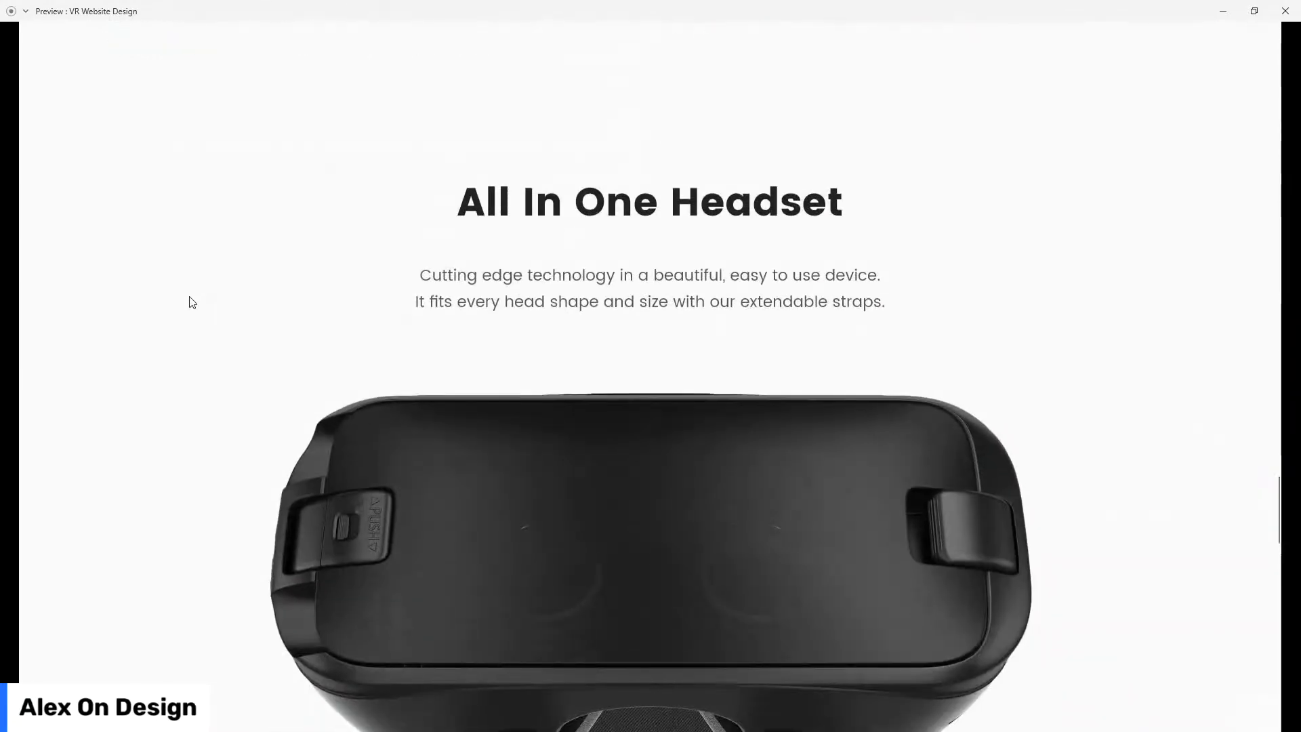
pyautogui.scroll(-1, 193, 302)
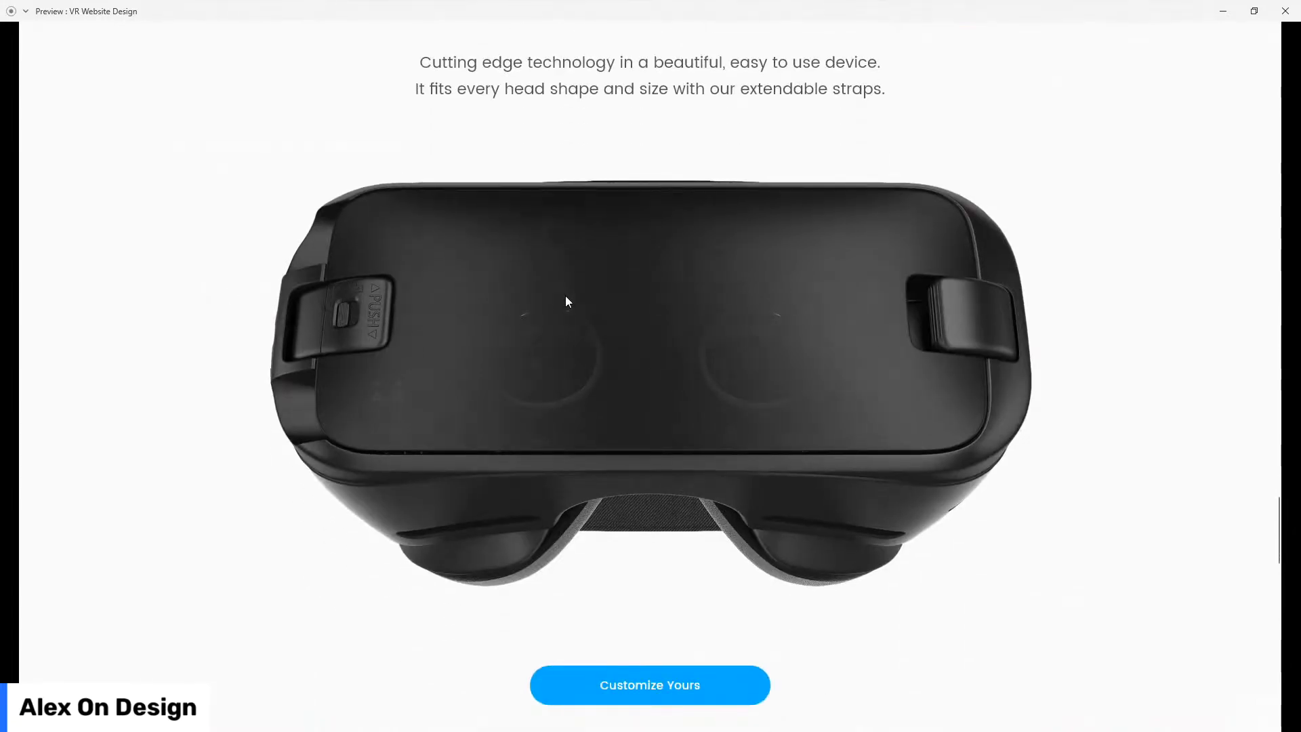
pyautogui.scroll(-3, 657, 542)
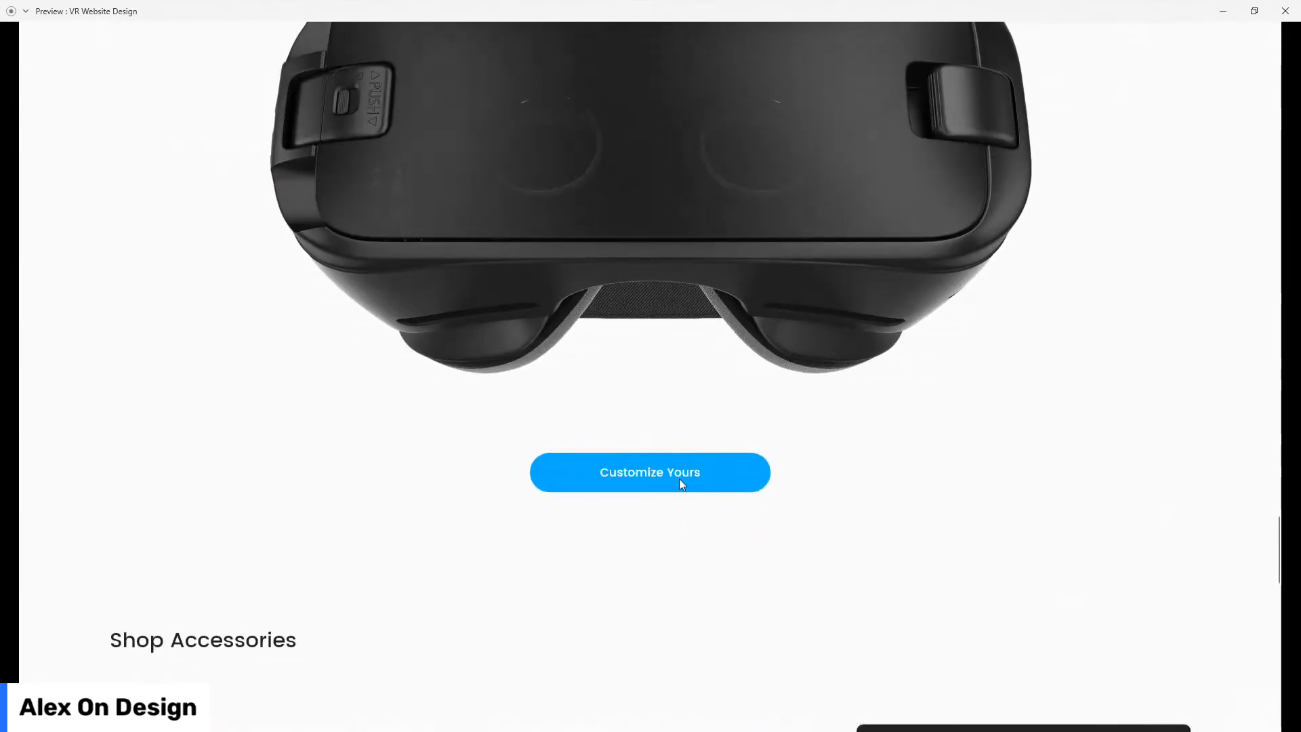
pyautogui.scroll(-8, 145, 328)
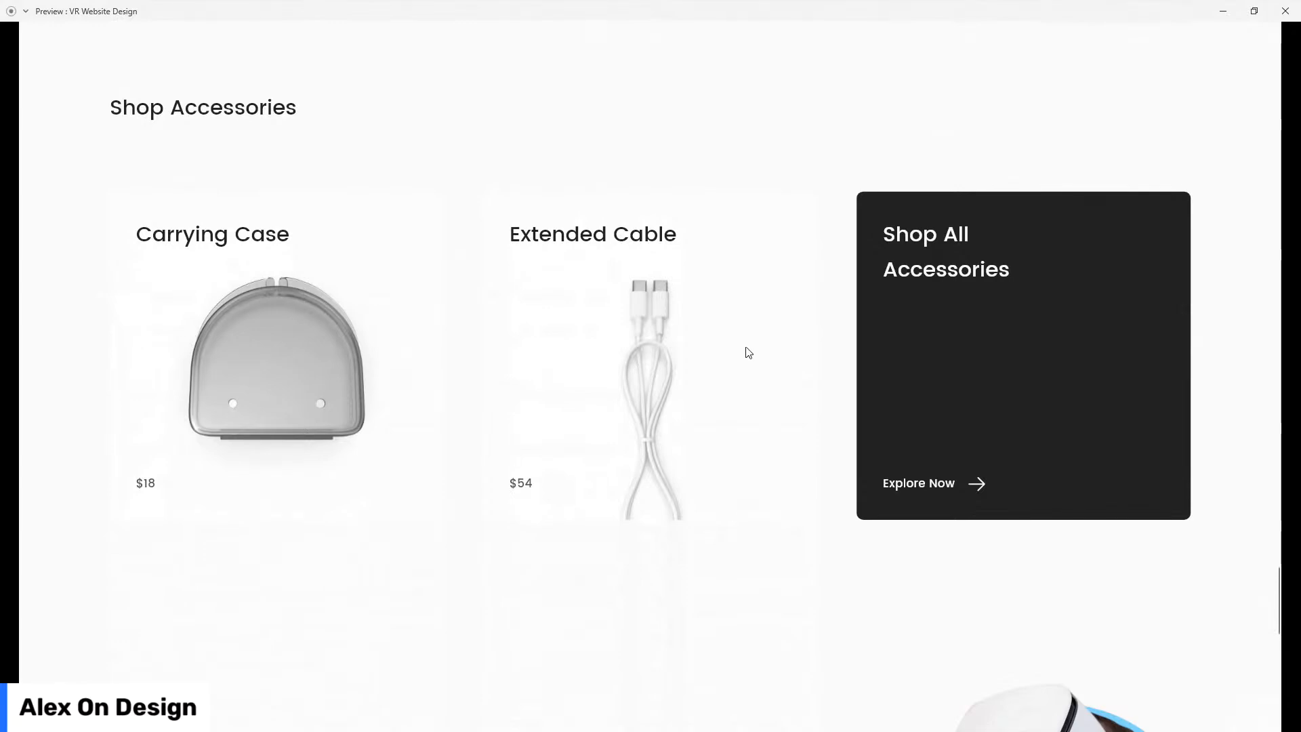
pyautogui.scroll(-8, 914, 496)
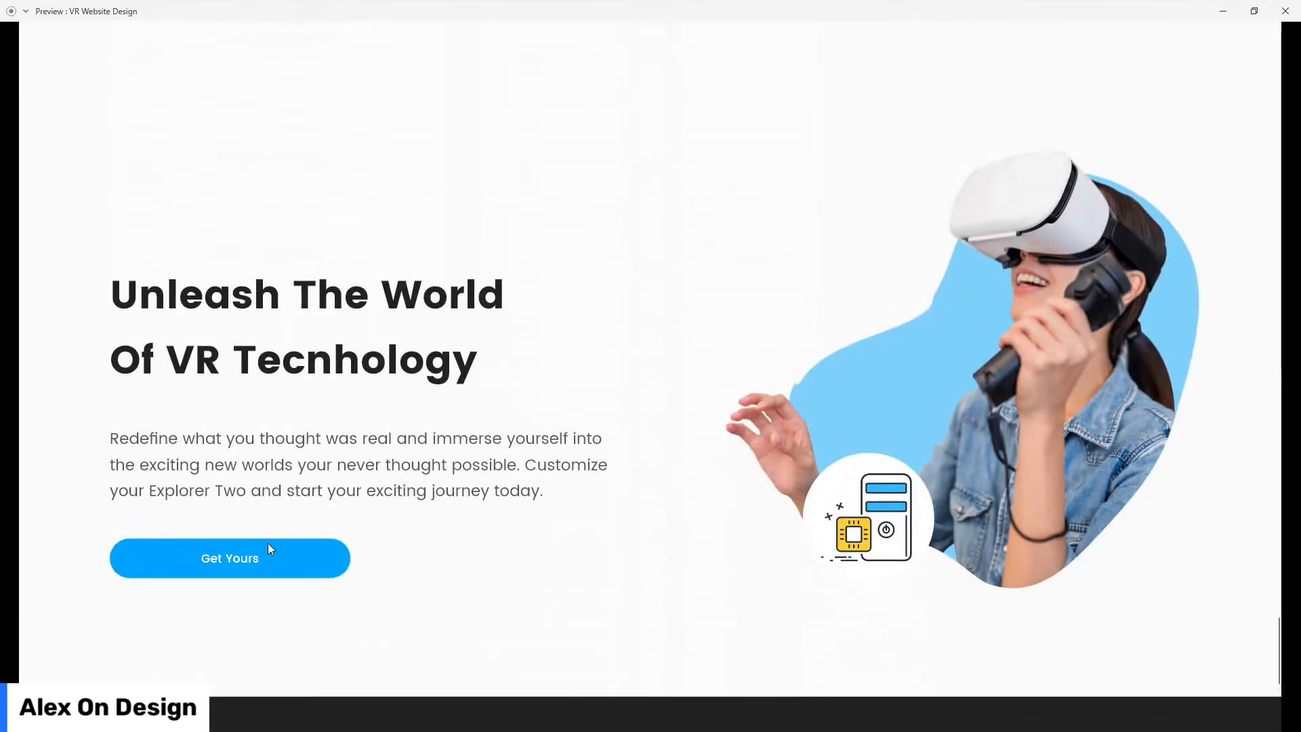
pyautogui.scroll(-6, 566, 499)
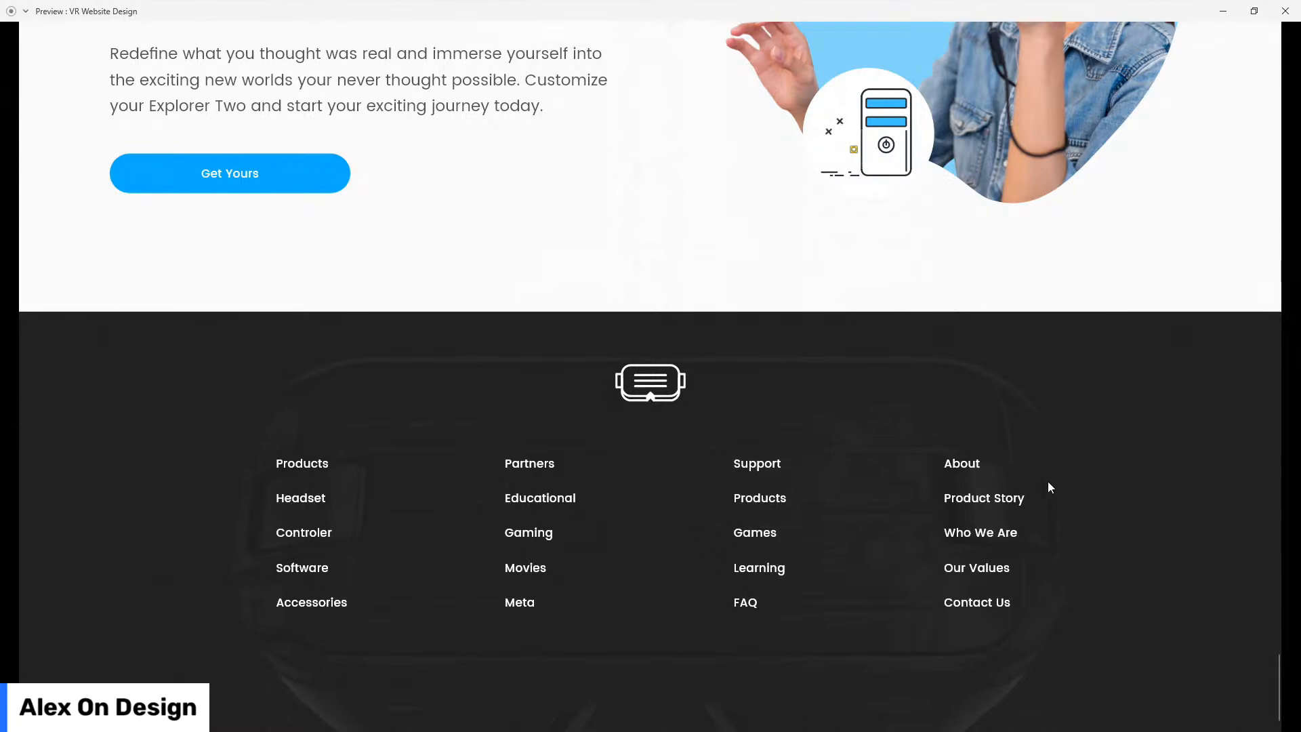
pyautogui.scroll(6, 1118, 494)
pyautogui.scroll(1, 1102, 492)
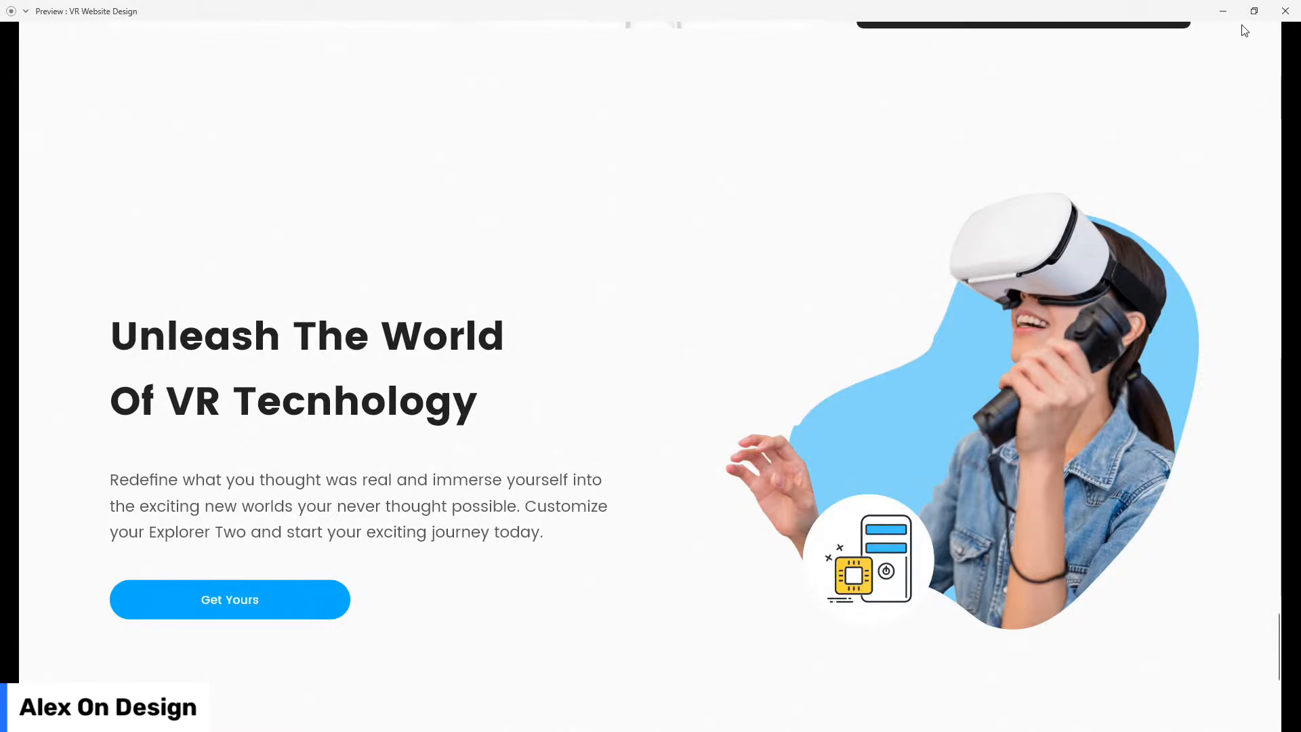
pyautogui.click(1275, 11)
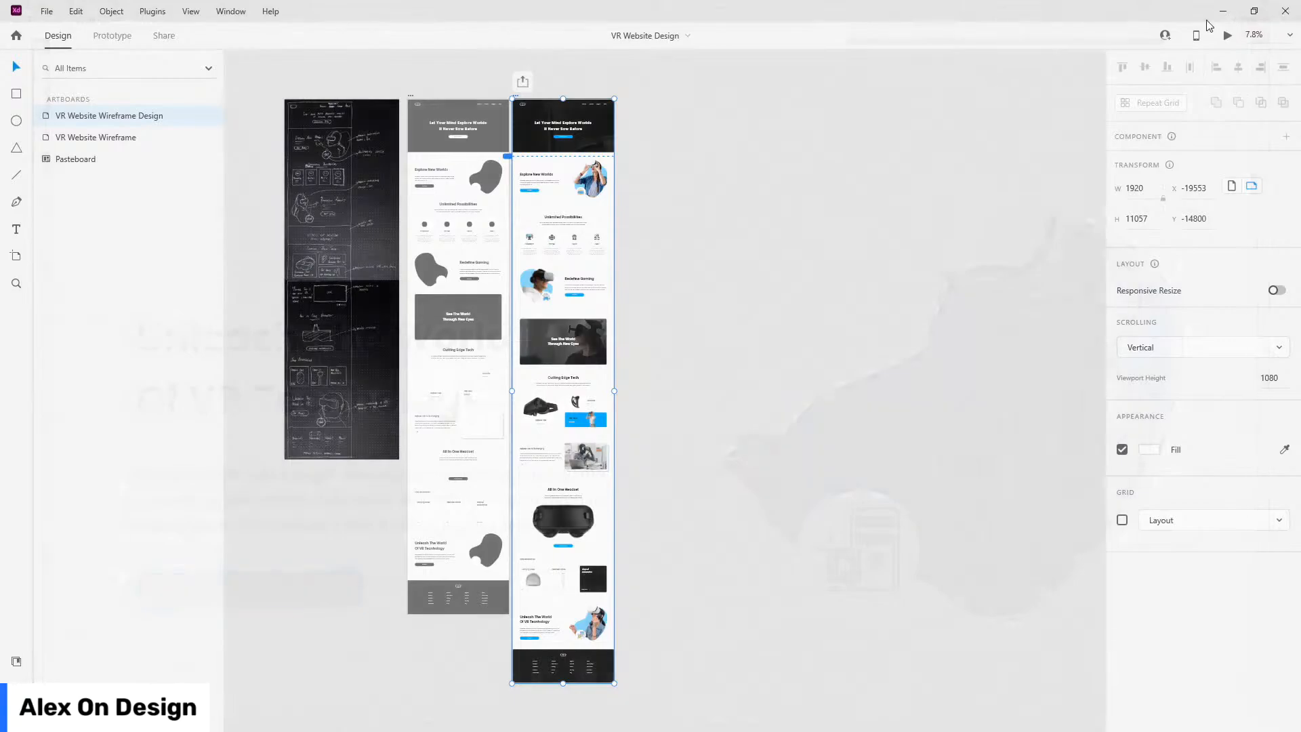